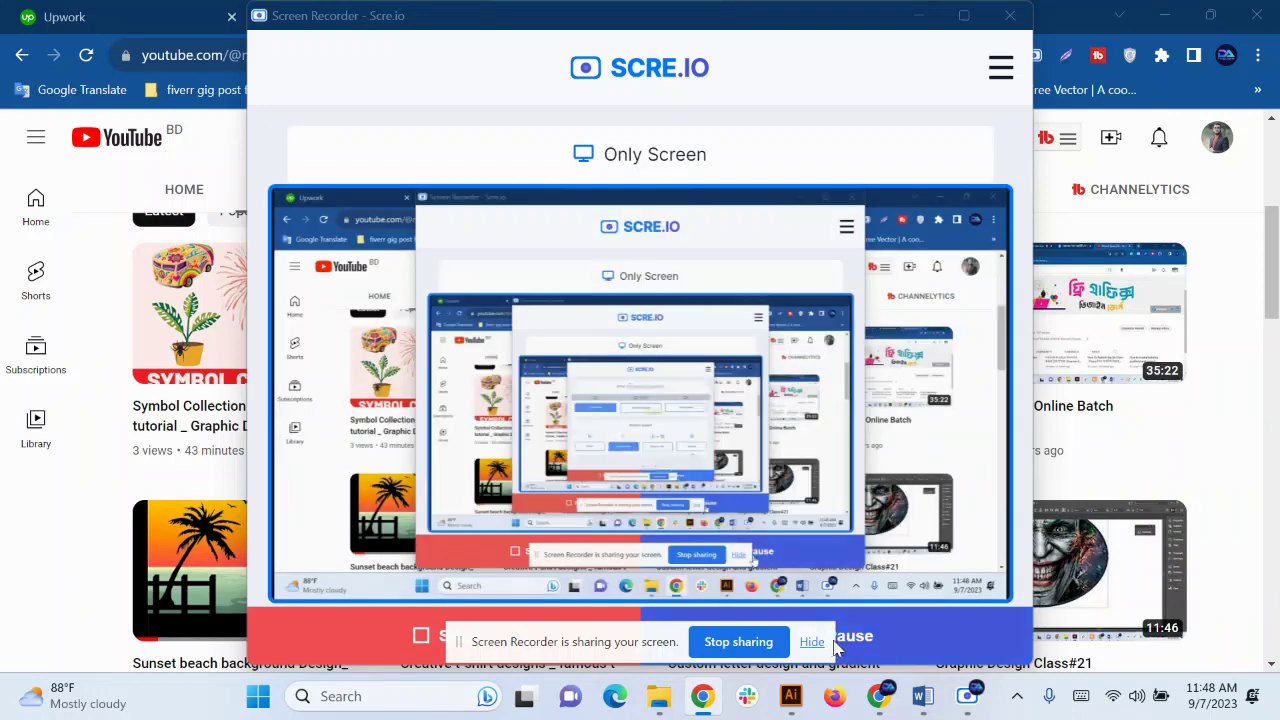
click(812, 642)
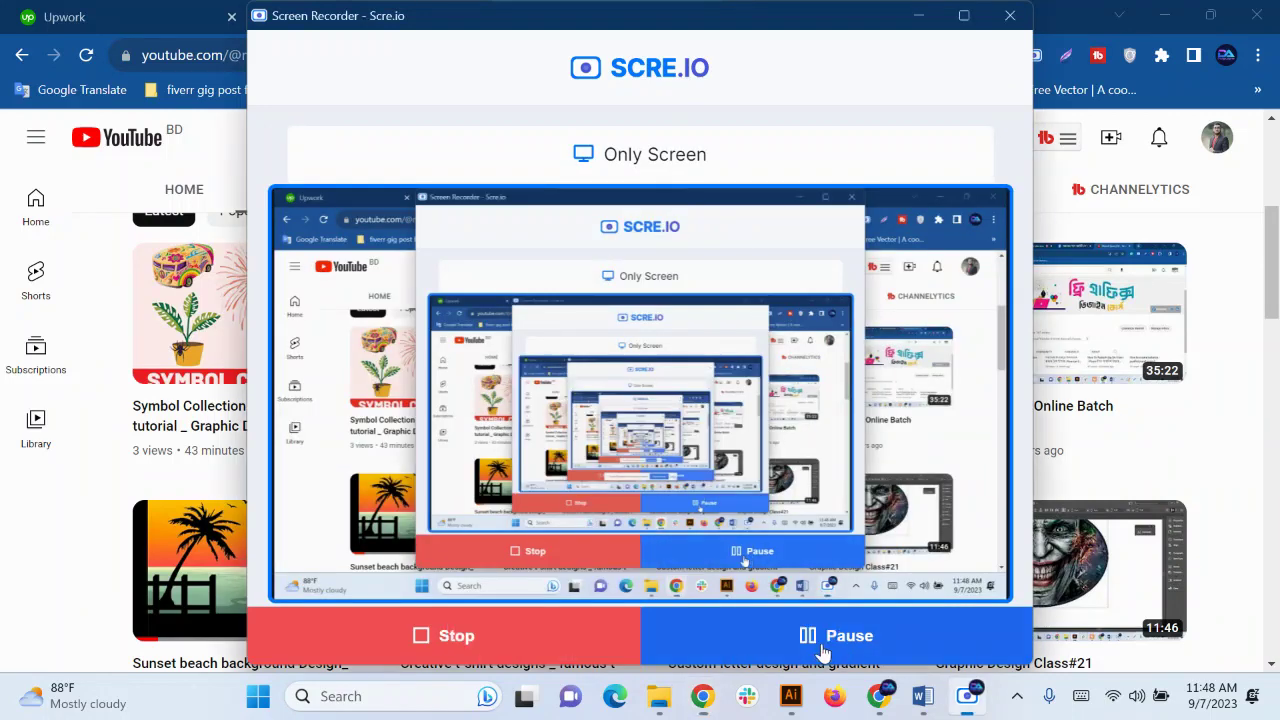
click(912, 18)
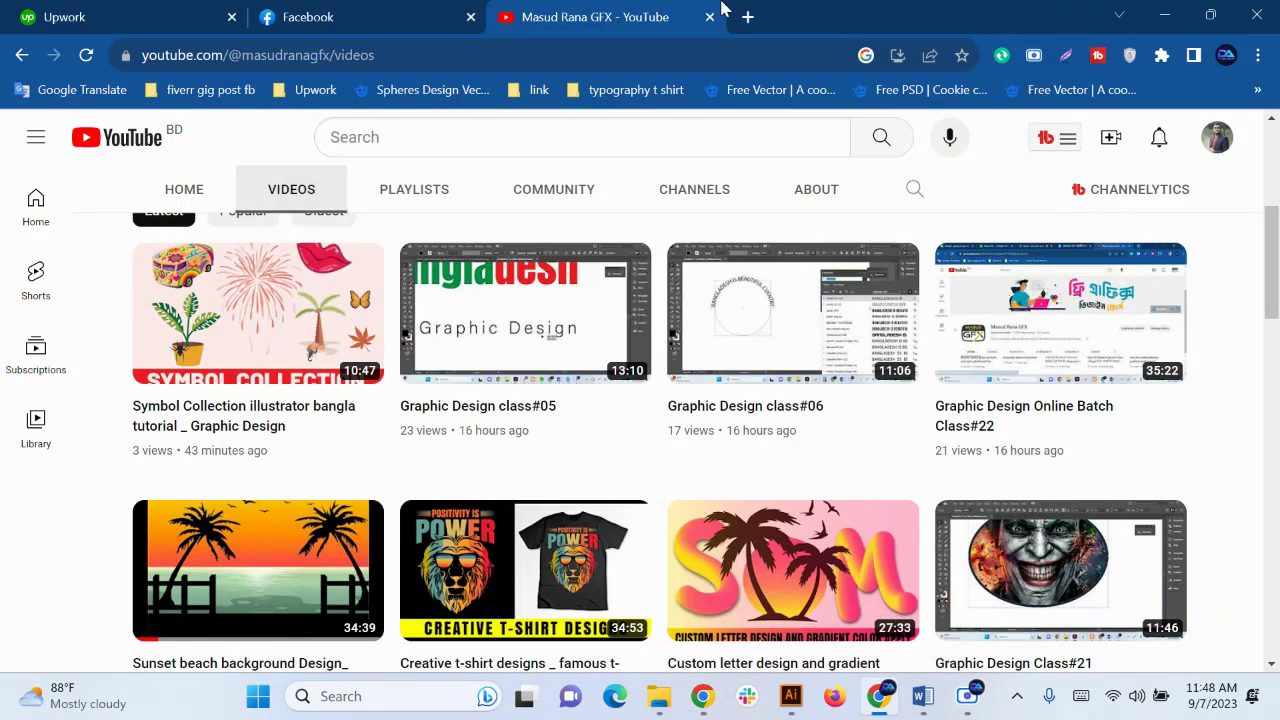
scroll(566, 525, down, 2)
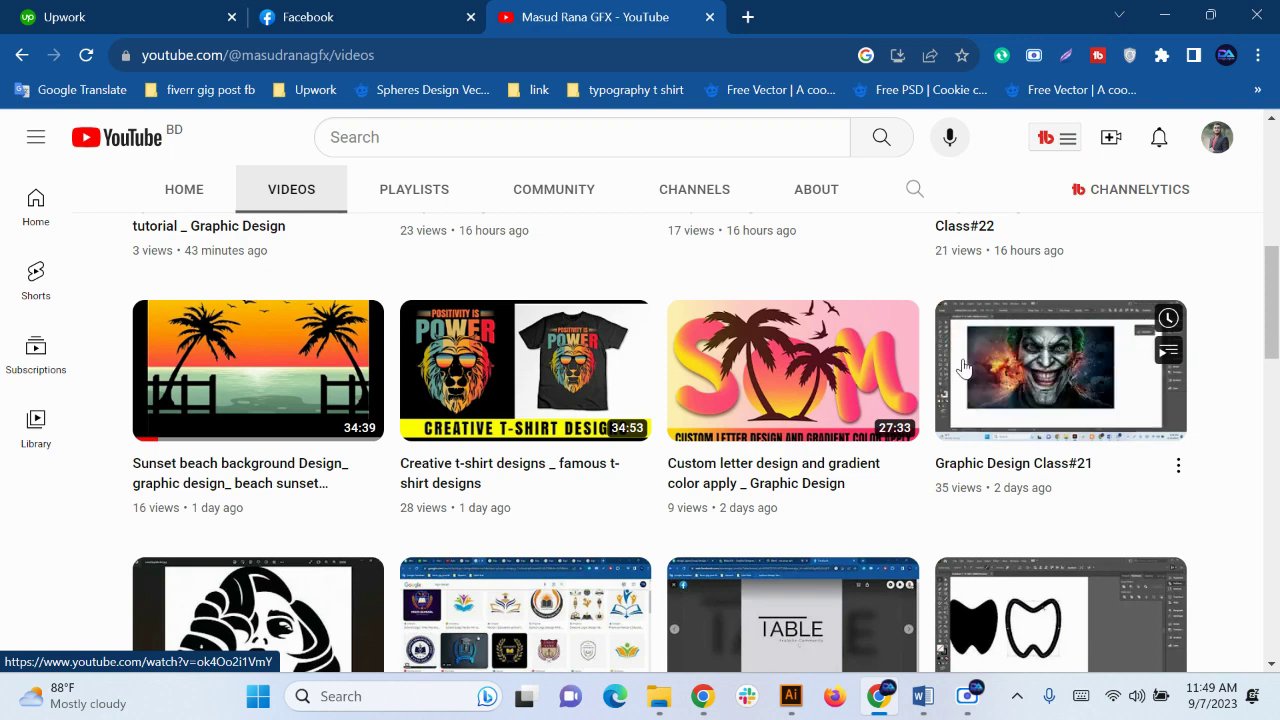
scroll(729, 449, up, 3)
Copy the "Enjoy Your Life" lettering image from the open Facebook photo
click(355, 12)
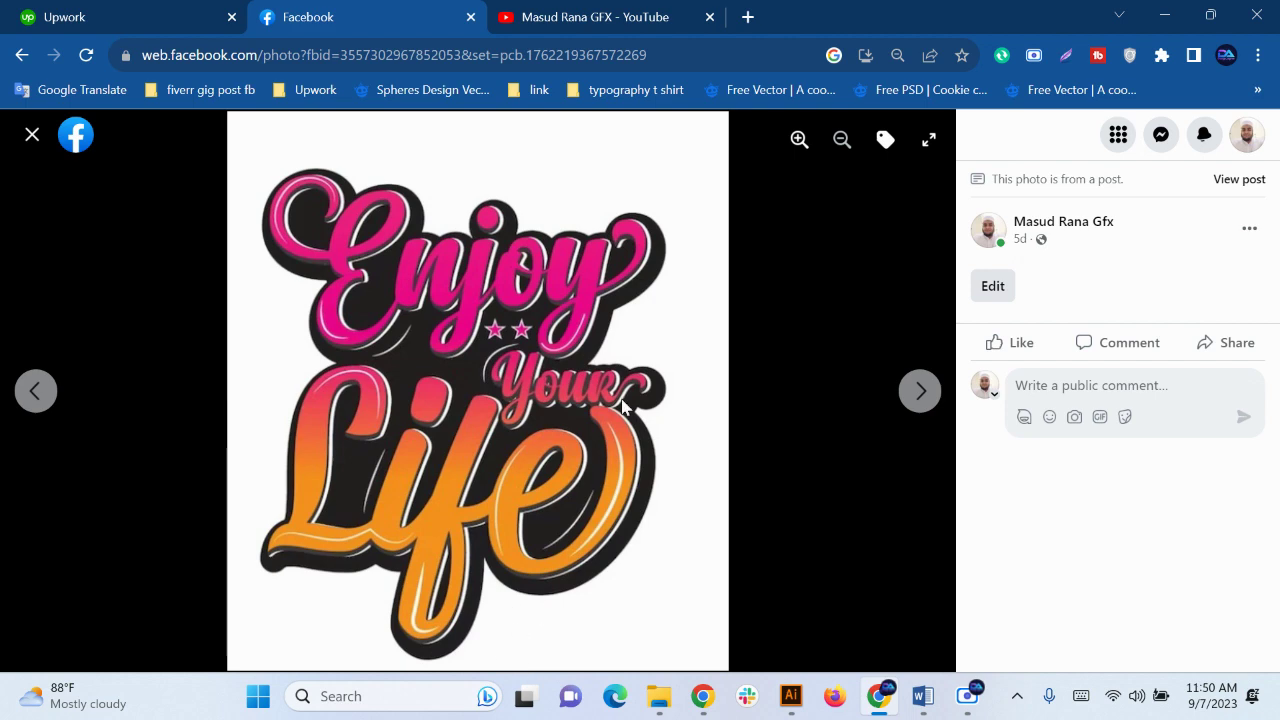
right_click(600, 379)
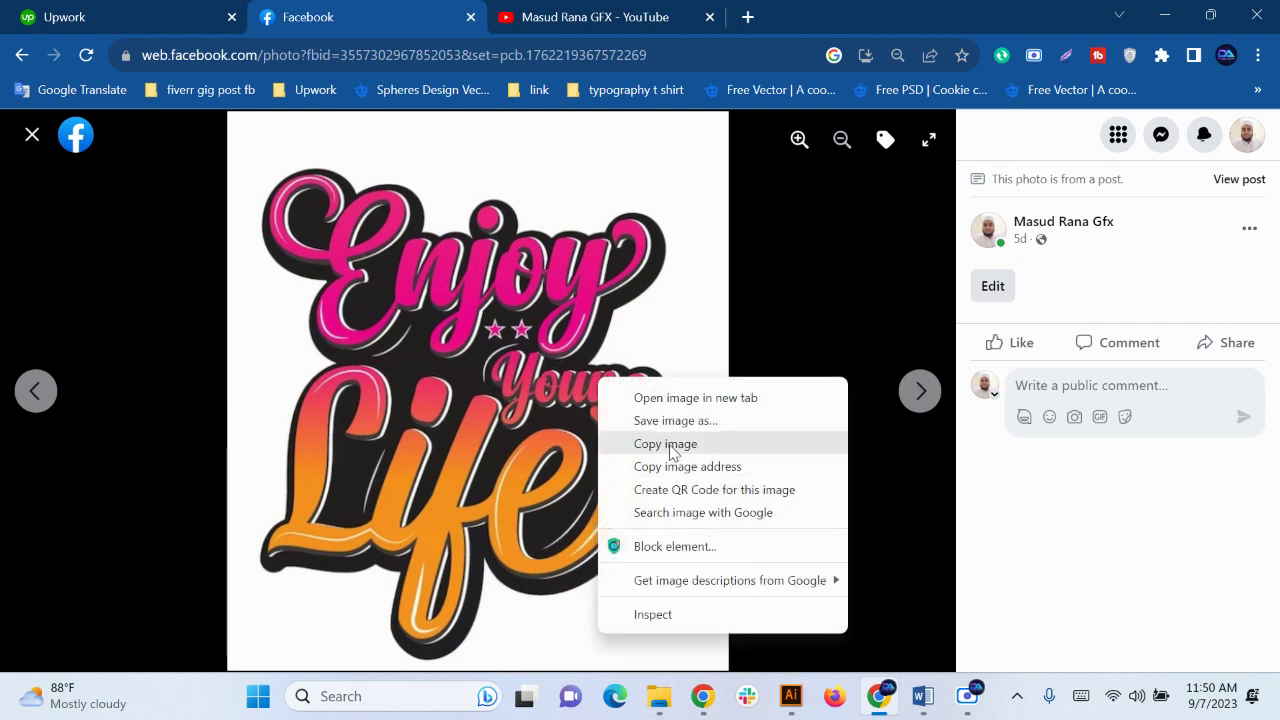
click(670, 445)
Switch to Illustrator and create a new document from the B4 Art & Illustration preset, choosing its raster effects resolution
click(806, 706)
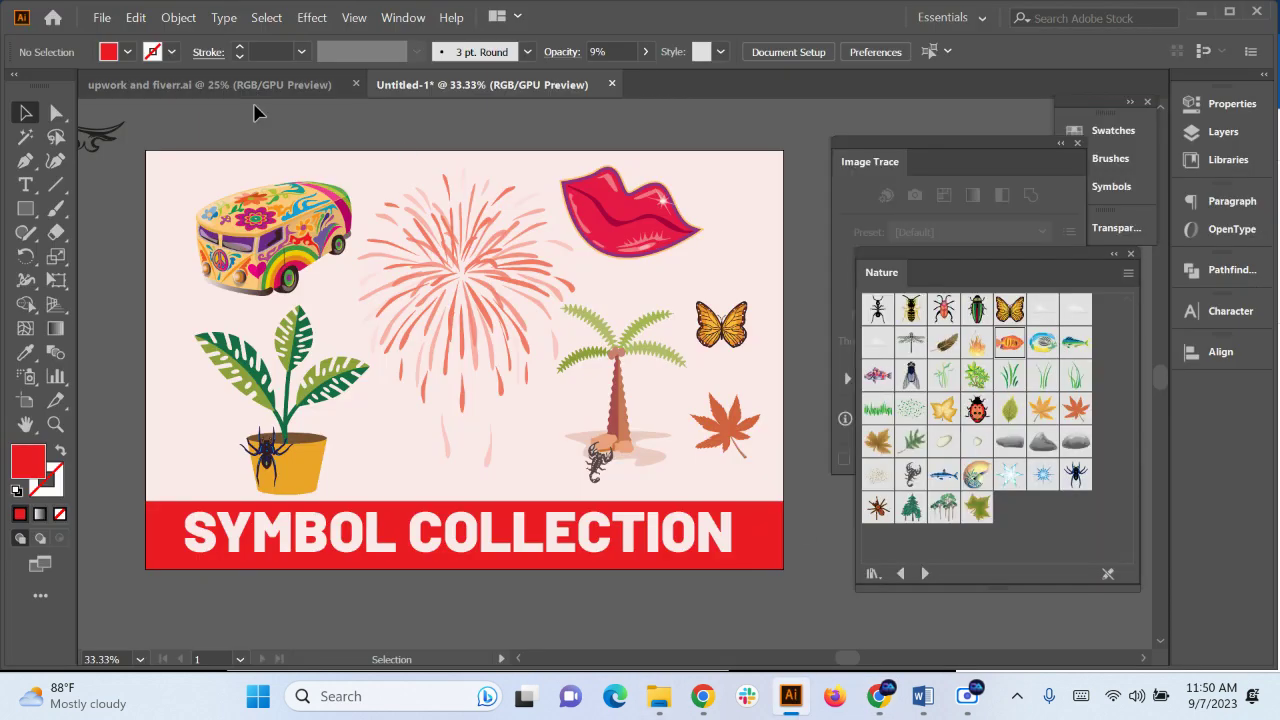
click(104, 22)
click(134, 43)
key(ctrl+n)
click(905, 55)
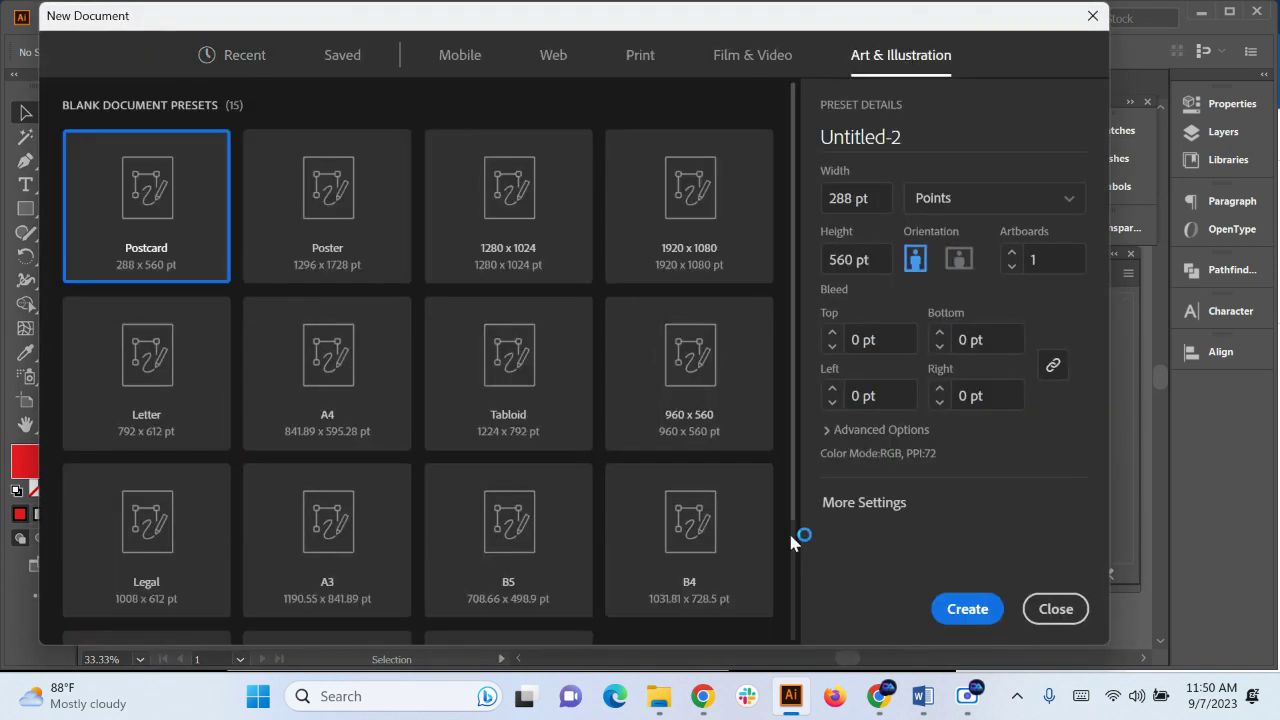
click(713, 545)
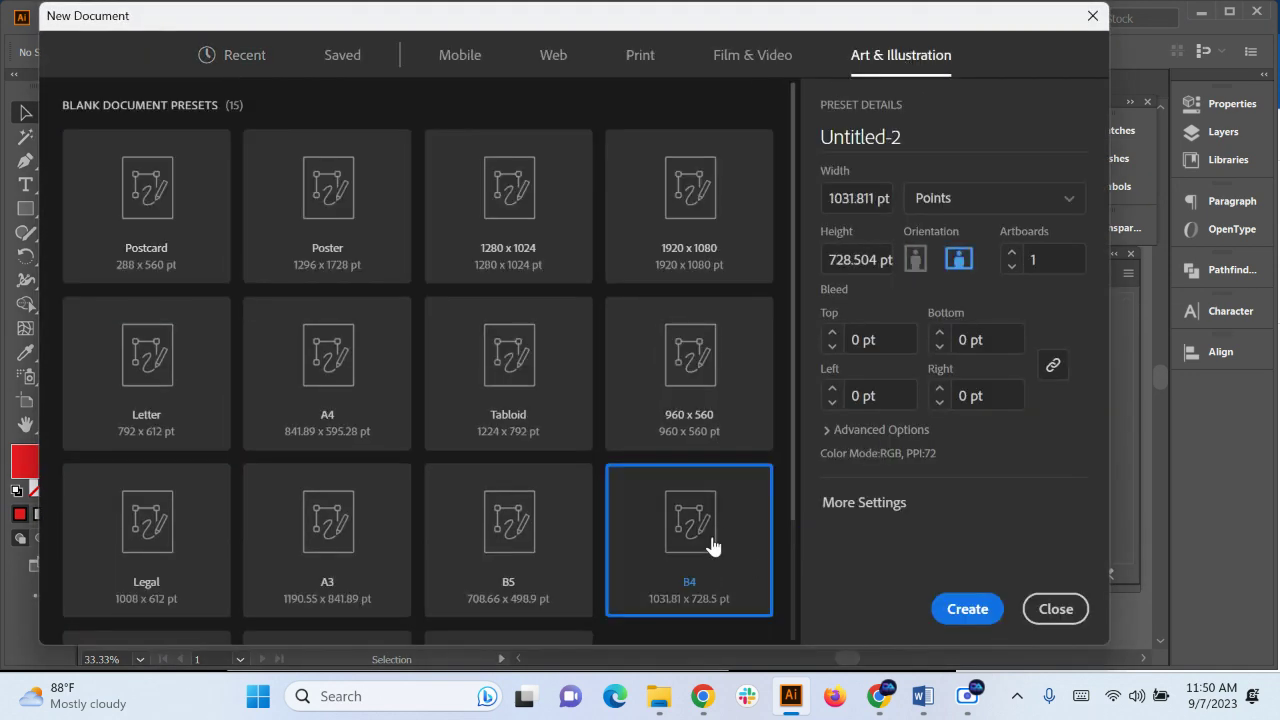
click(881, 436)
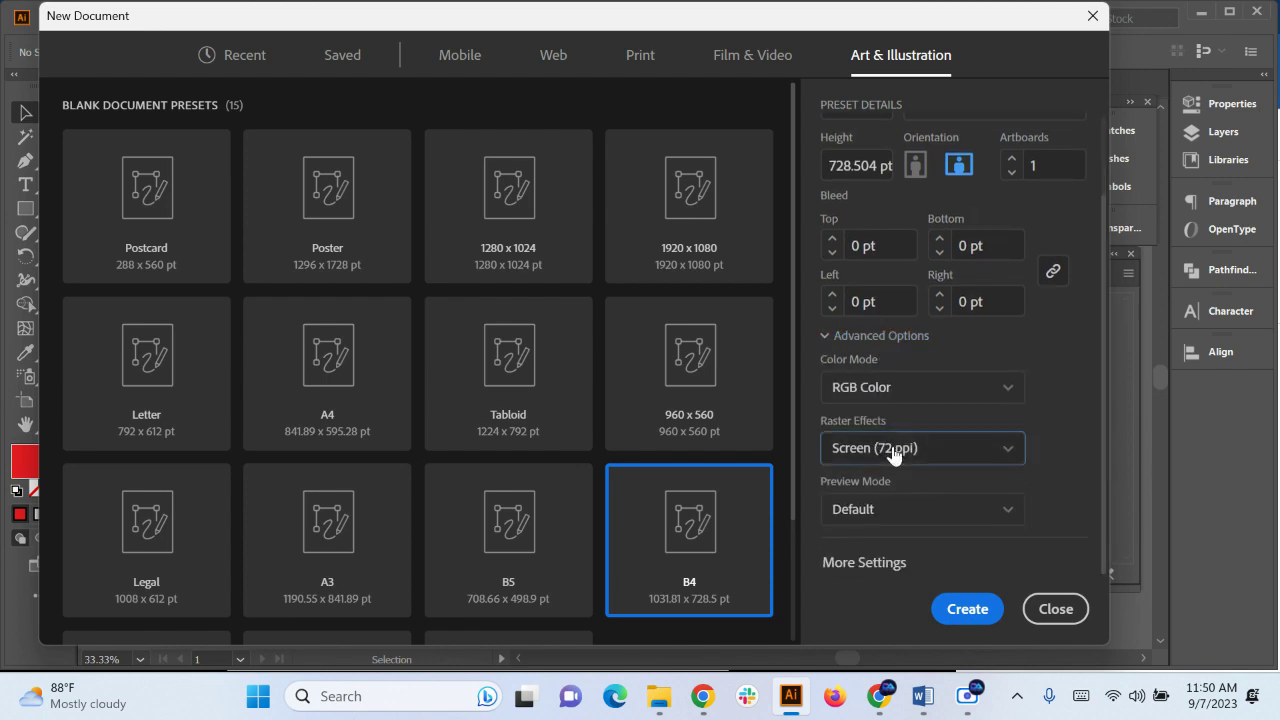
click(897, 450)
click(900, 484)
click(960, 607)
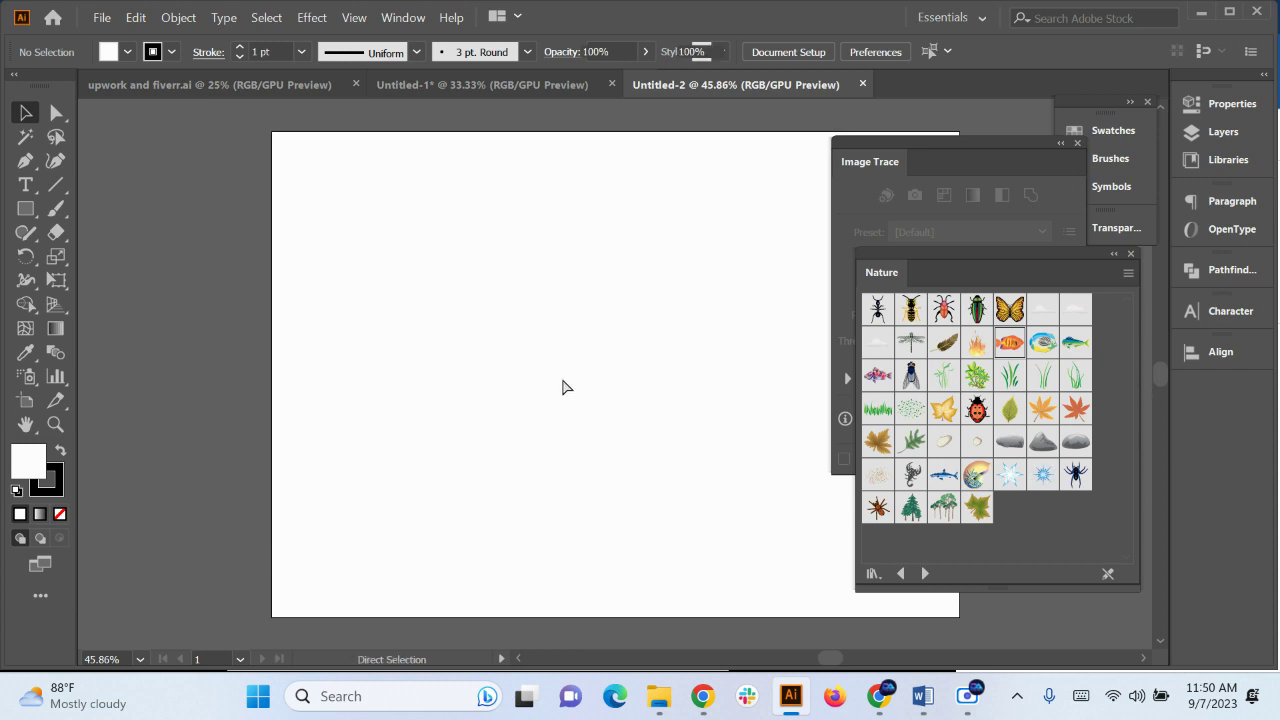
Paste the copied lettering image and move it so it overlaps the artboard's left edge
key(ctrl+v)
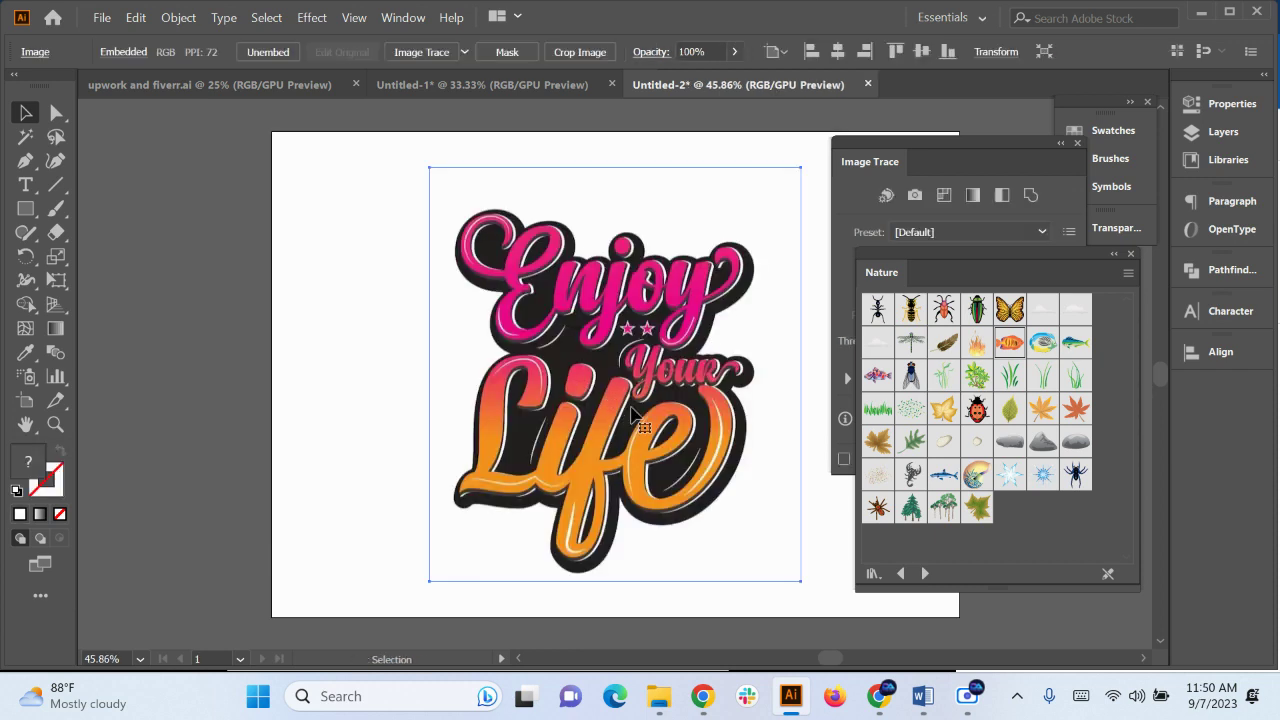
drag(638, 414, 421, 399)
scroll(508, 408, down, 1)
drag(501, 405, 401, 405)
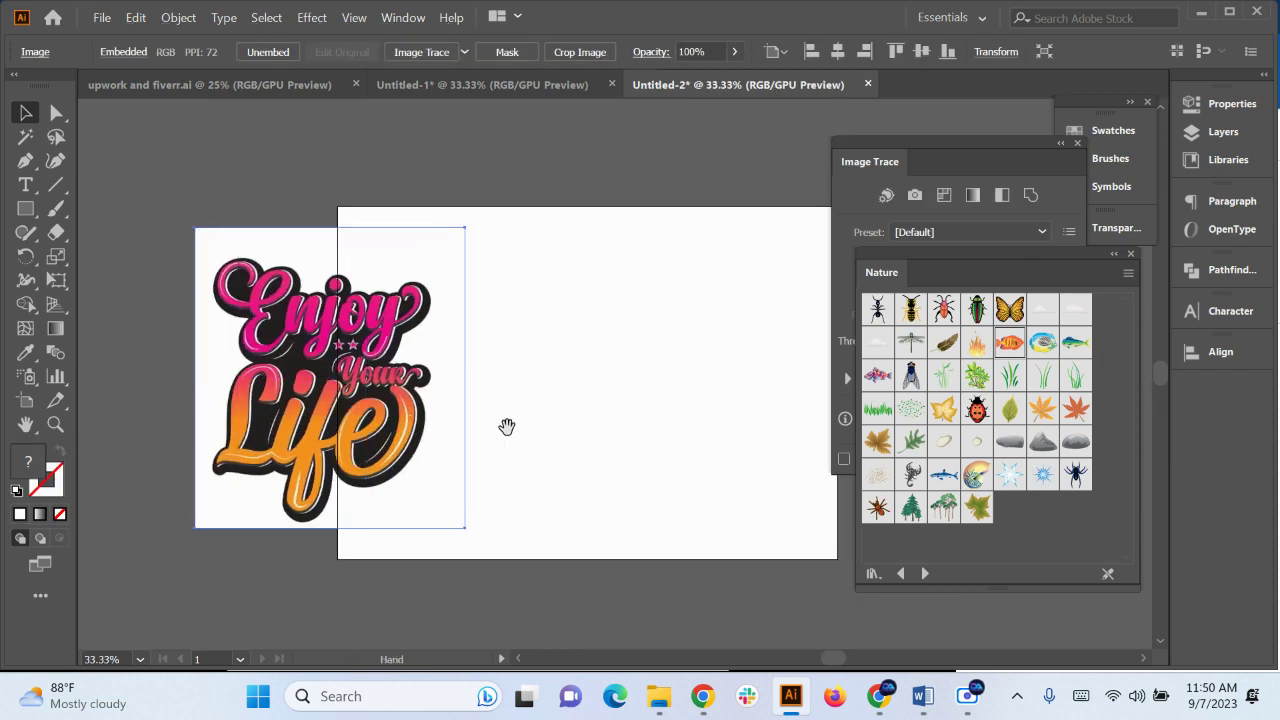
drag(507, 428, 421, 437)
scroll(430, 430, down, 1)
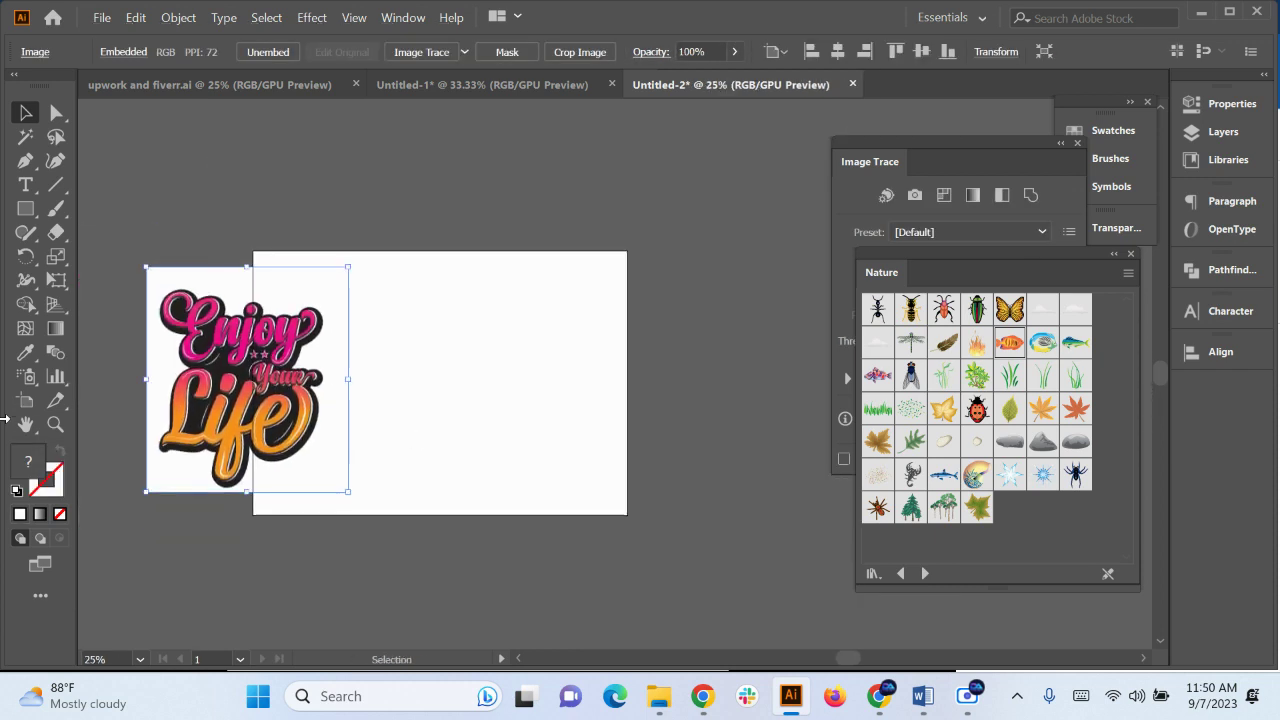
Enlarge the artboard to about 1400 × 886 pt and shift the lettering image slightly to the right
click(25, 401)
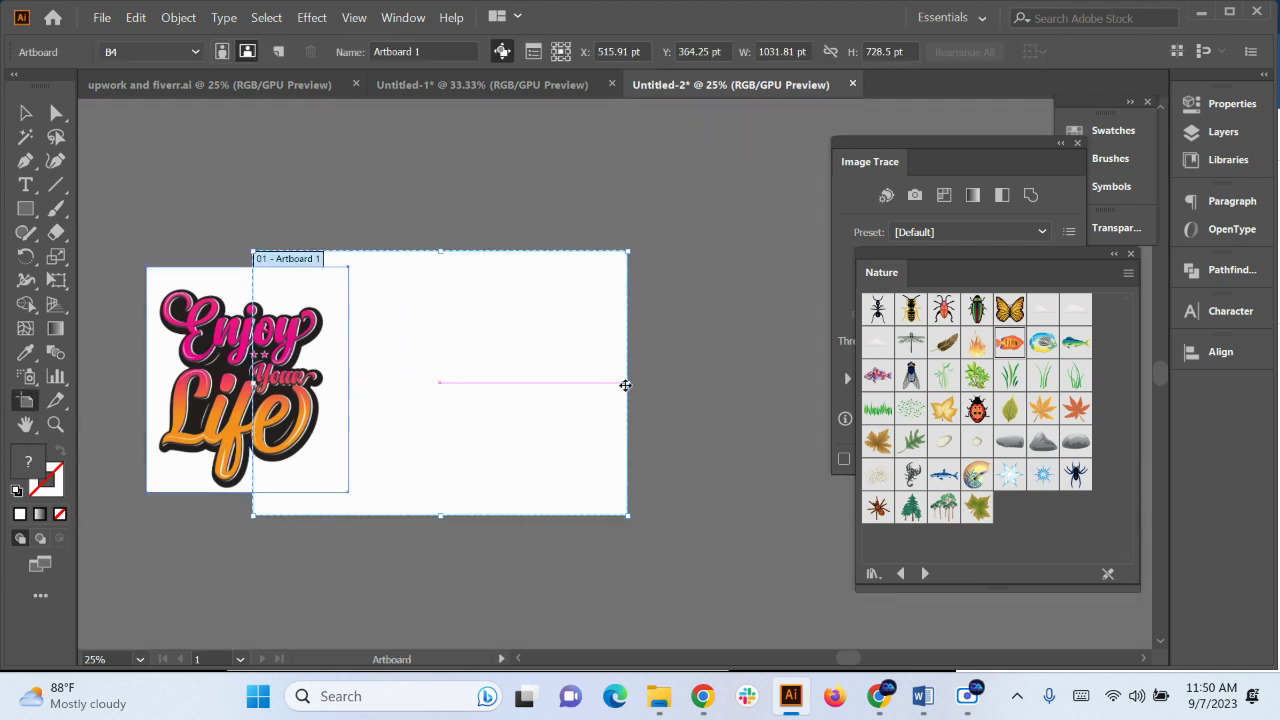
drag(630, 381, 762, 400)
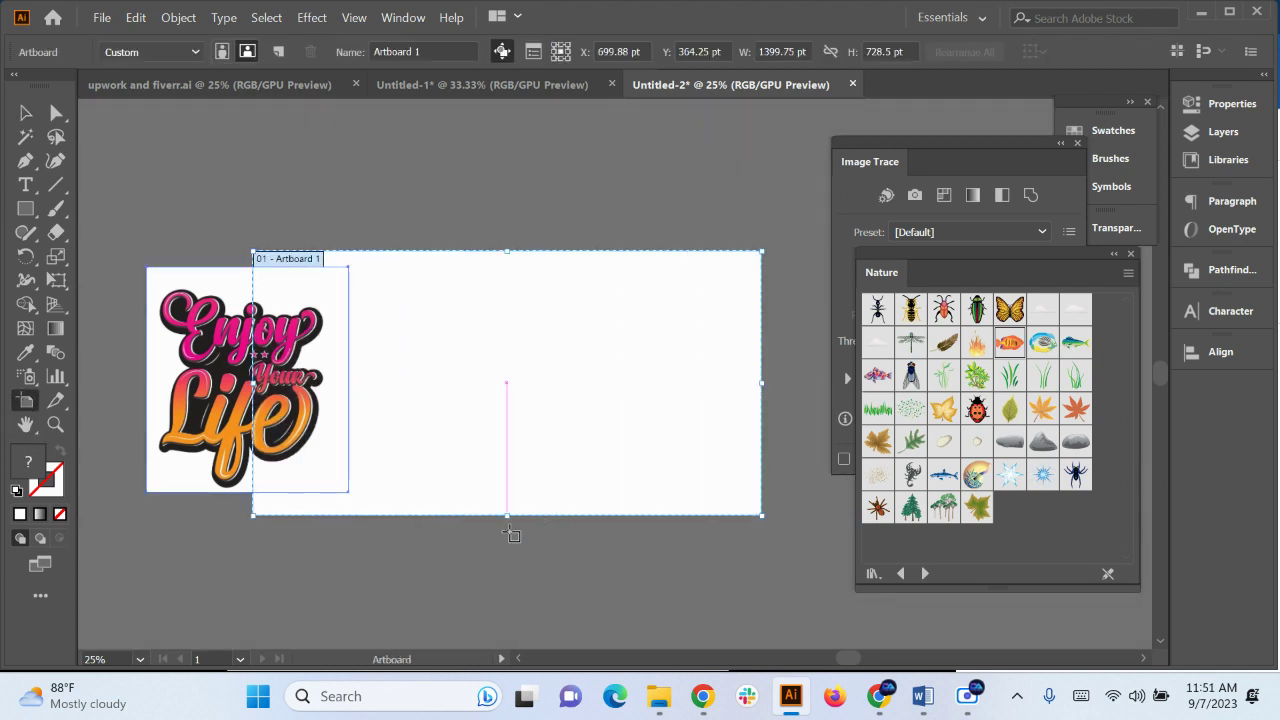
drag(507, 516, 507, 572)
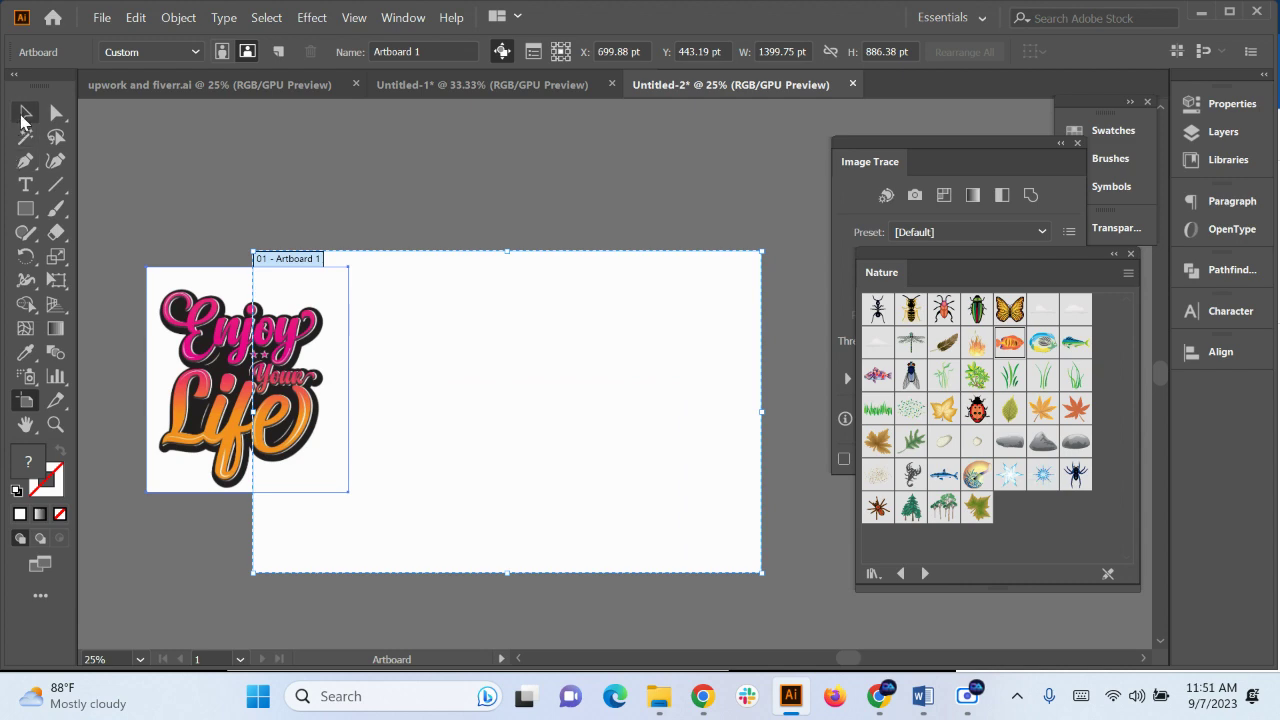
click(25, 114)
drag(226, 432, 262, 433)
scroll(262, 433, up, 2)
drag(355, 410, 268, 439)
scroll(218, 352, down, 1)
Add a text line reading "enjoy your life" beside the lettering image, scaled to about 57 pt
click(26, 184)
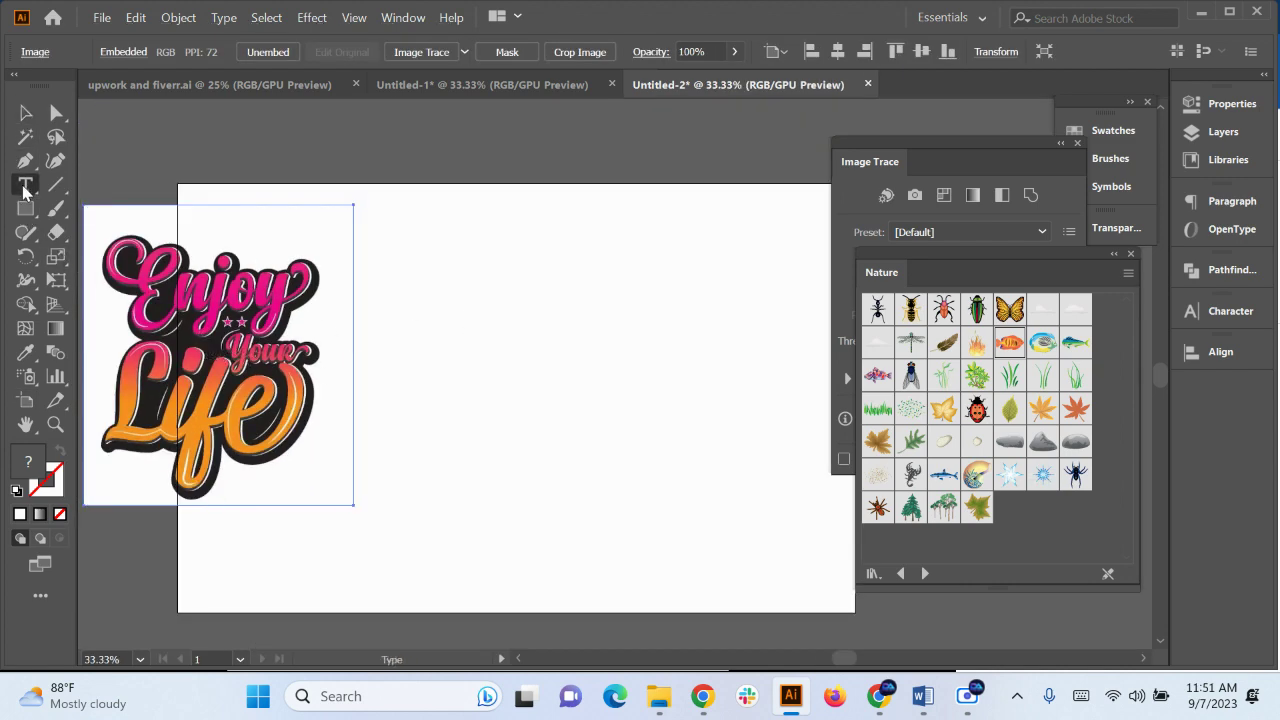
click(478, 300)
click(26, 111)
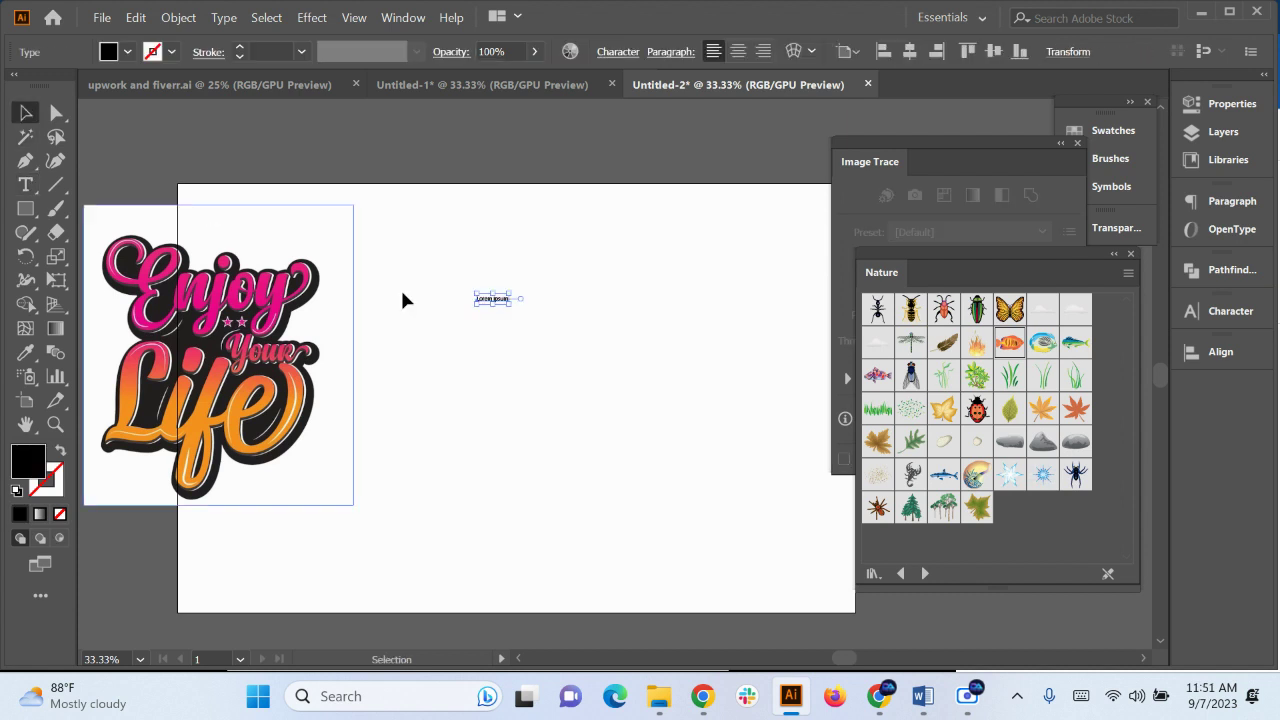
drag(511, 311, 568, 315)
double_click(506, 306)
key(ctrl+a)
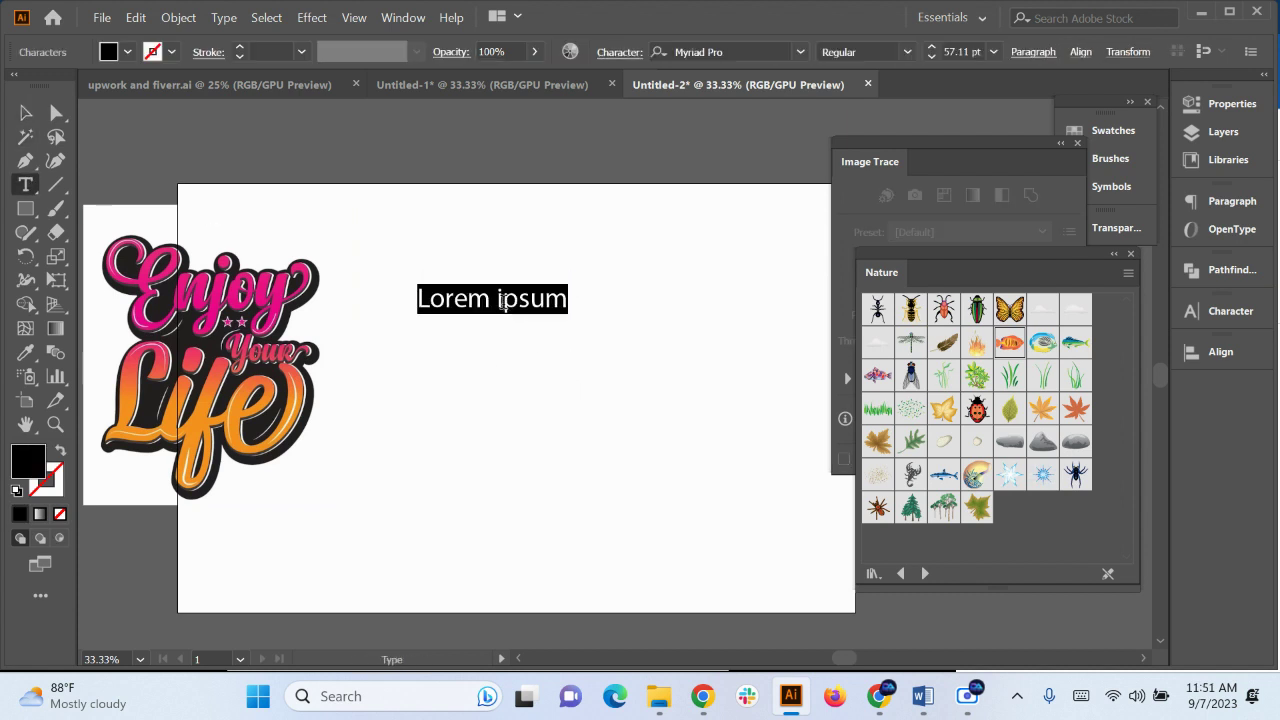
text(enj)
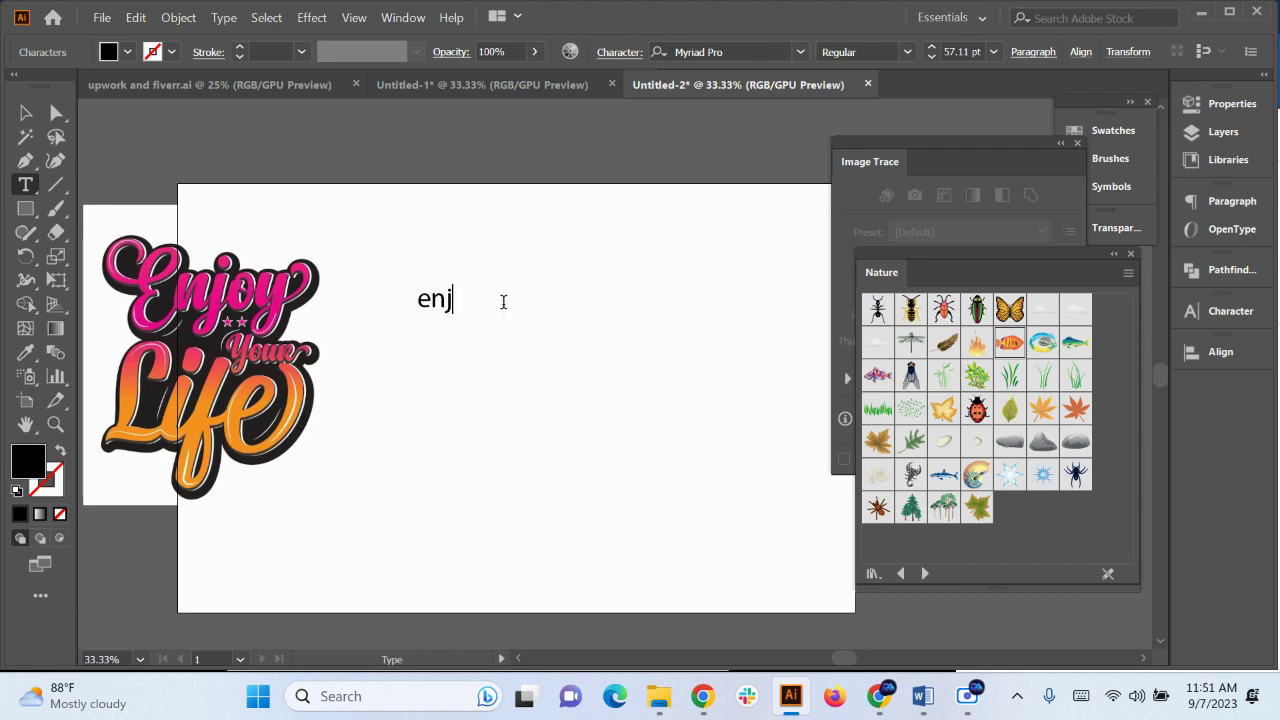
text(oy yo)
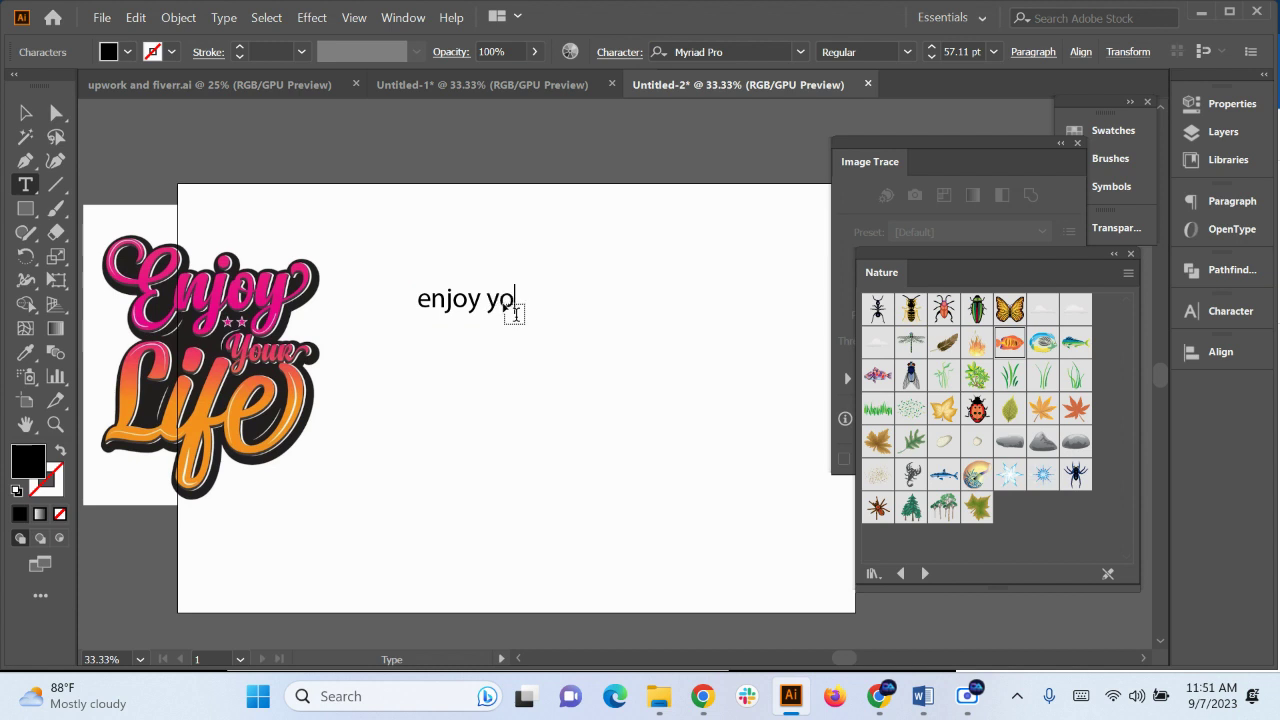
text(ur life)
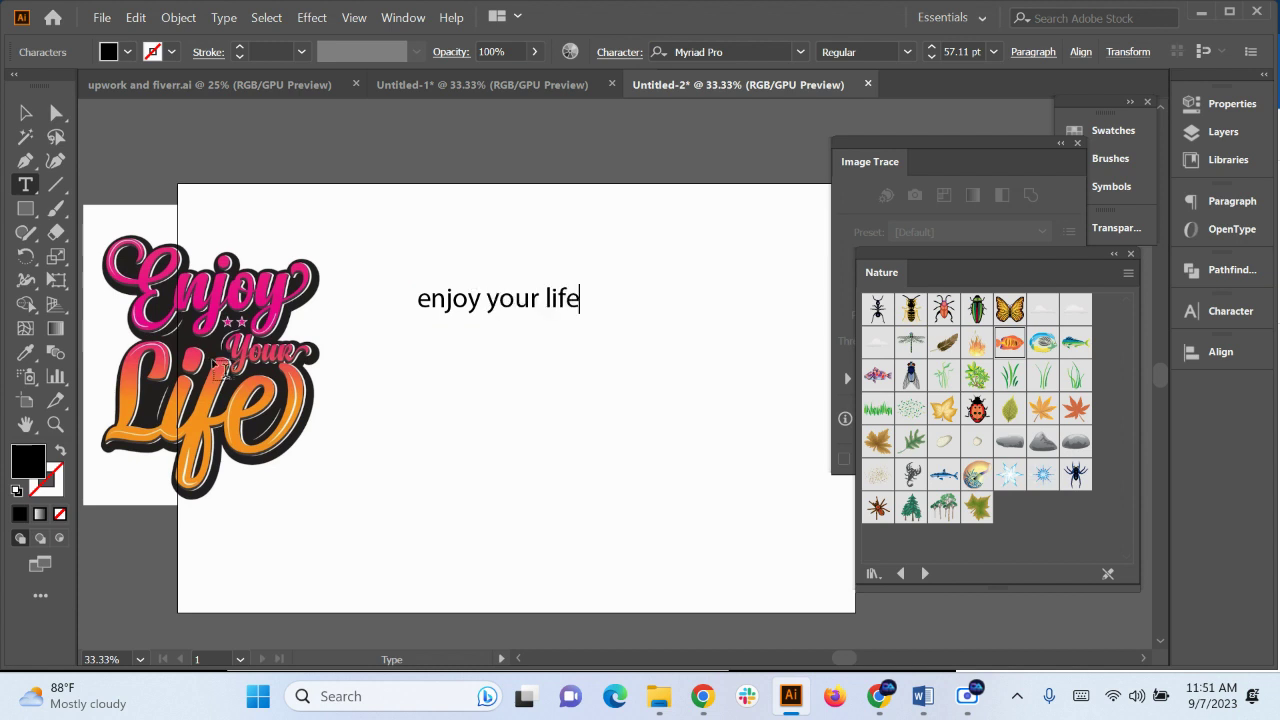
key(Escape)
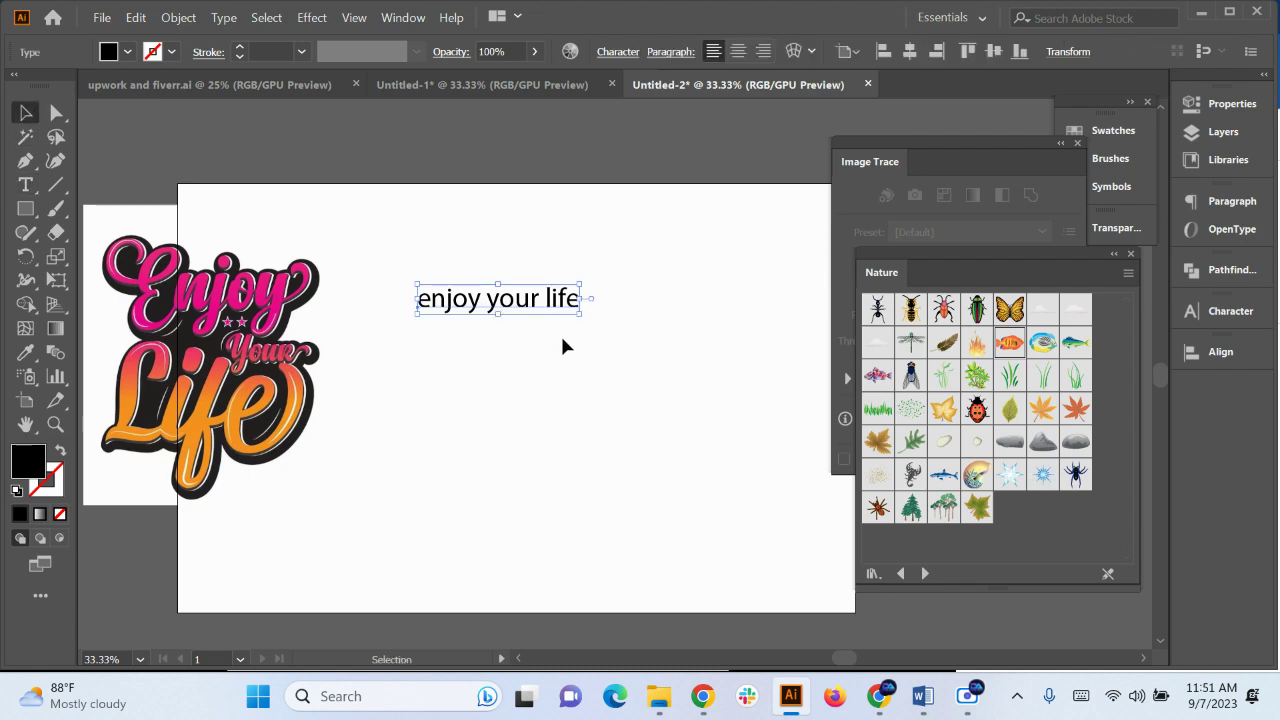
Enlarge the "enjoy your life" text to about 112 pt and place a copy of it above the artboard
drag(580, 313, 660, 420)
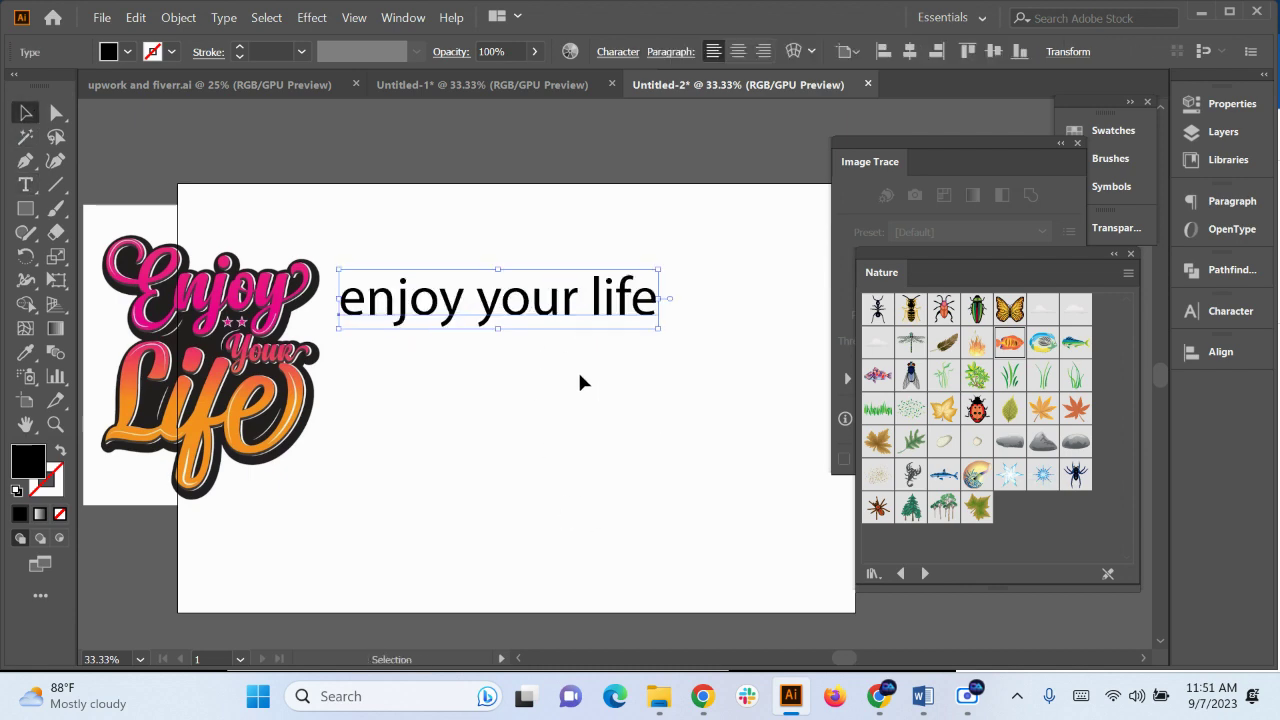
key(ctrl+minus)
key(ctrl+minus)
drag(503, 312, 503, 191)
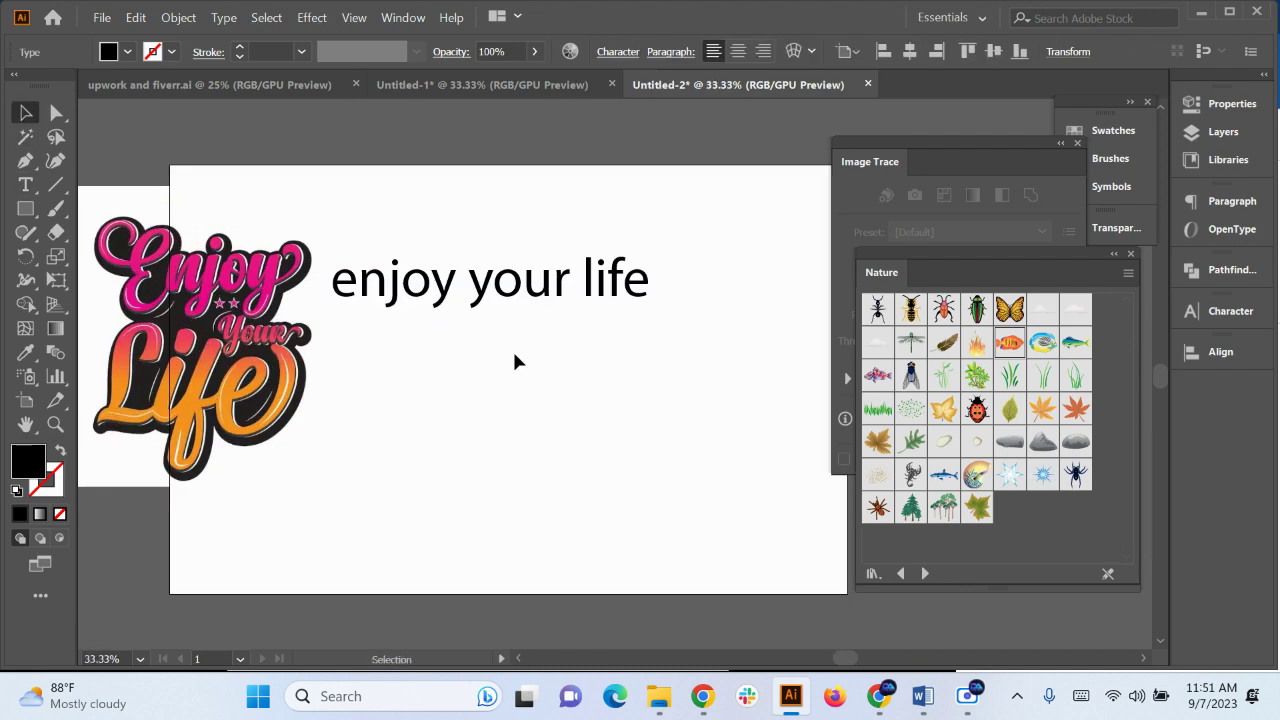
Split "enjoy" off the text line on the artboard into its own text object, placed above "your life"
drag(449, 389, 471, 380)
scroll(321, 387, up, 1)
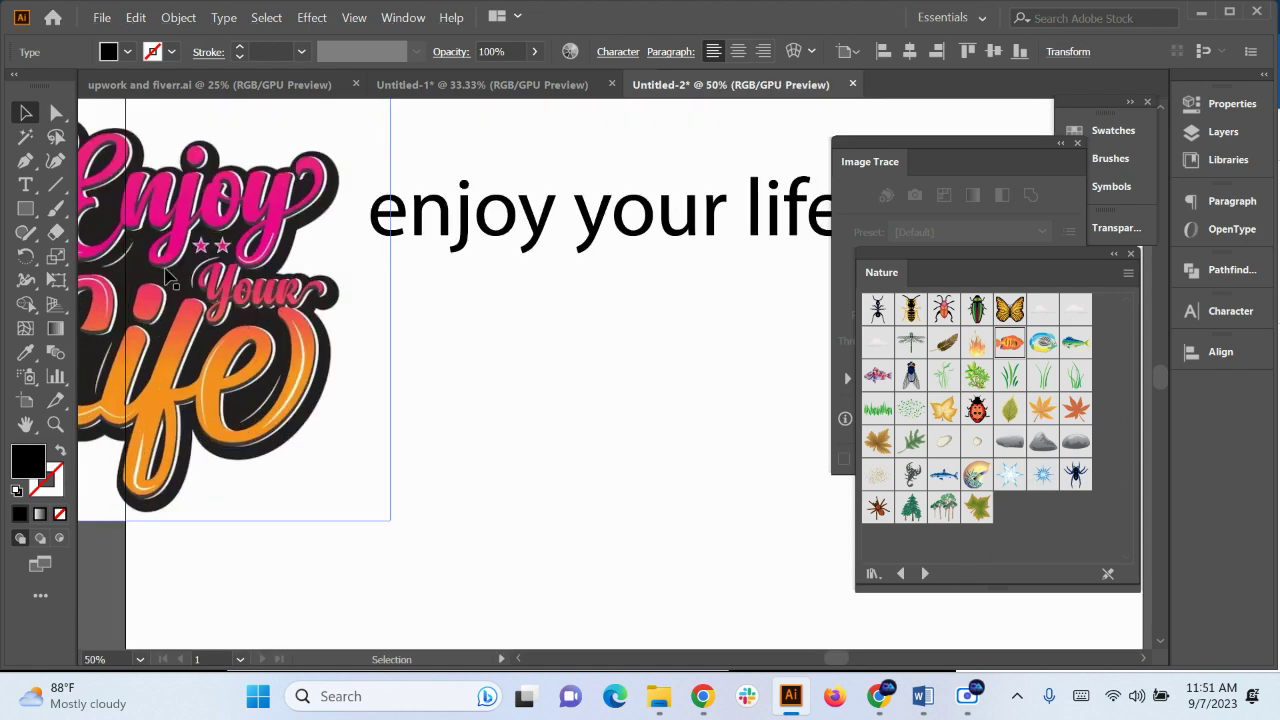
drag(354, 423, 497, 447)
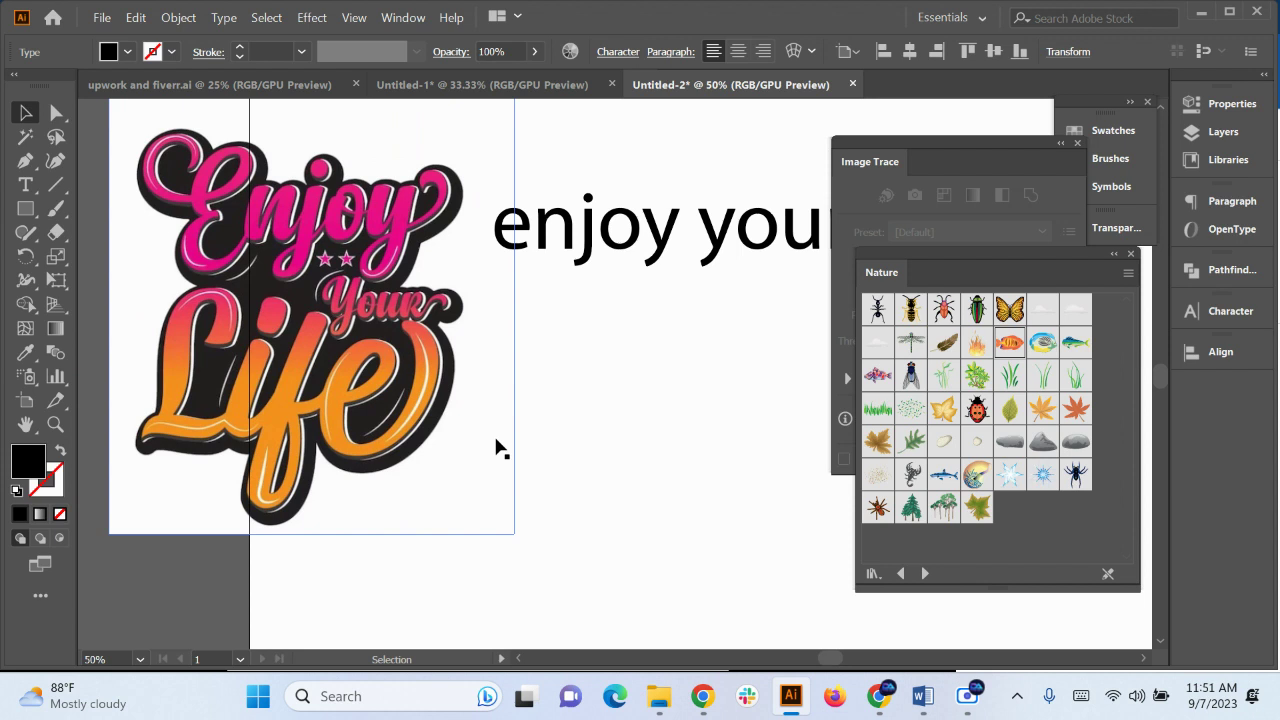
scroll(737, 346, down, 1)
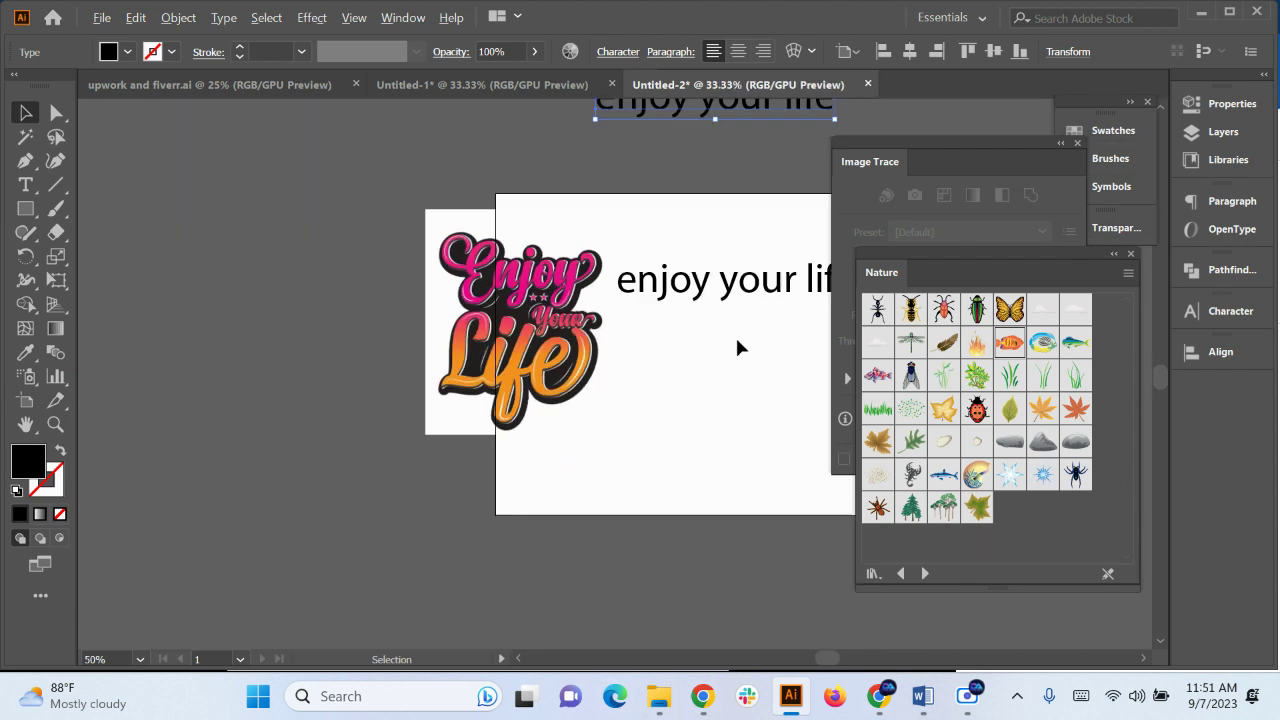
drag(737, 346, 509, 349)
drag(578, 283, 498, 320)
double_click(597, 328)
key(BackSpace)
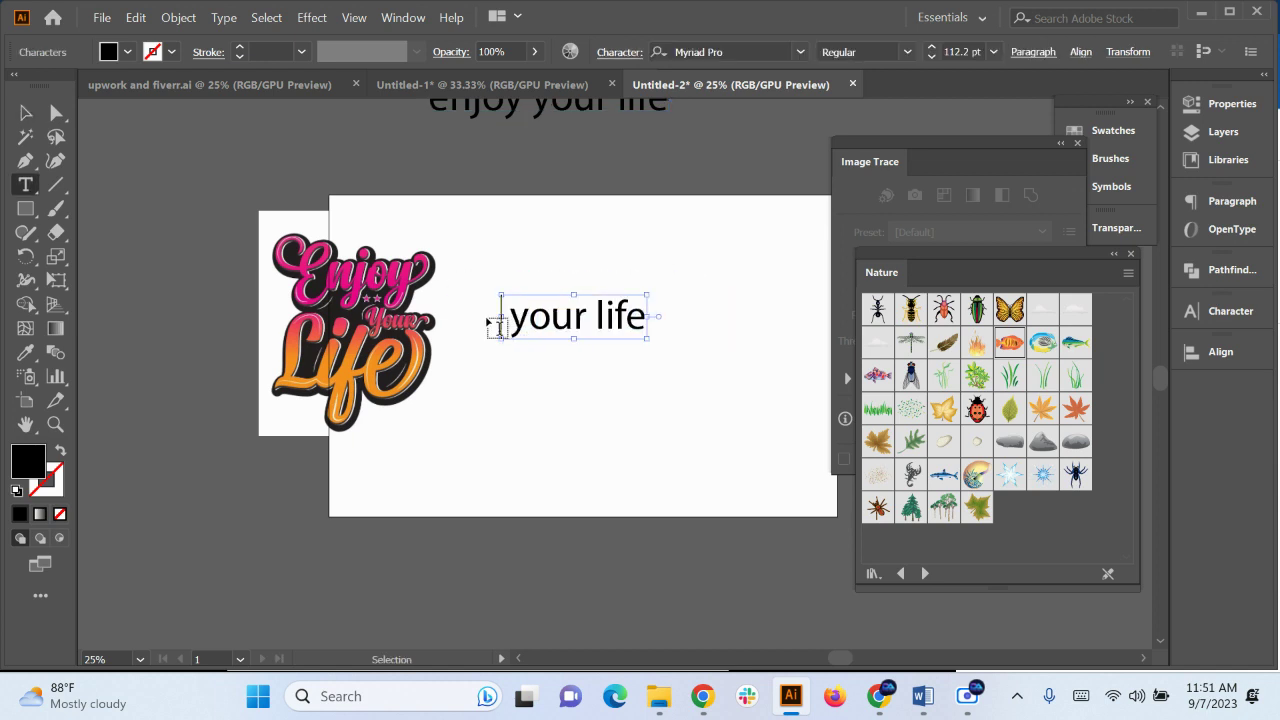
click(25, 115)
key(ctrl+z)
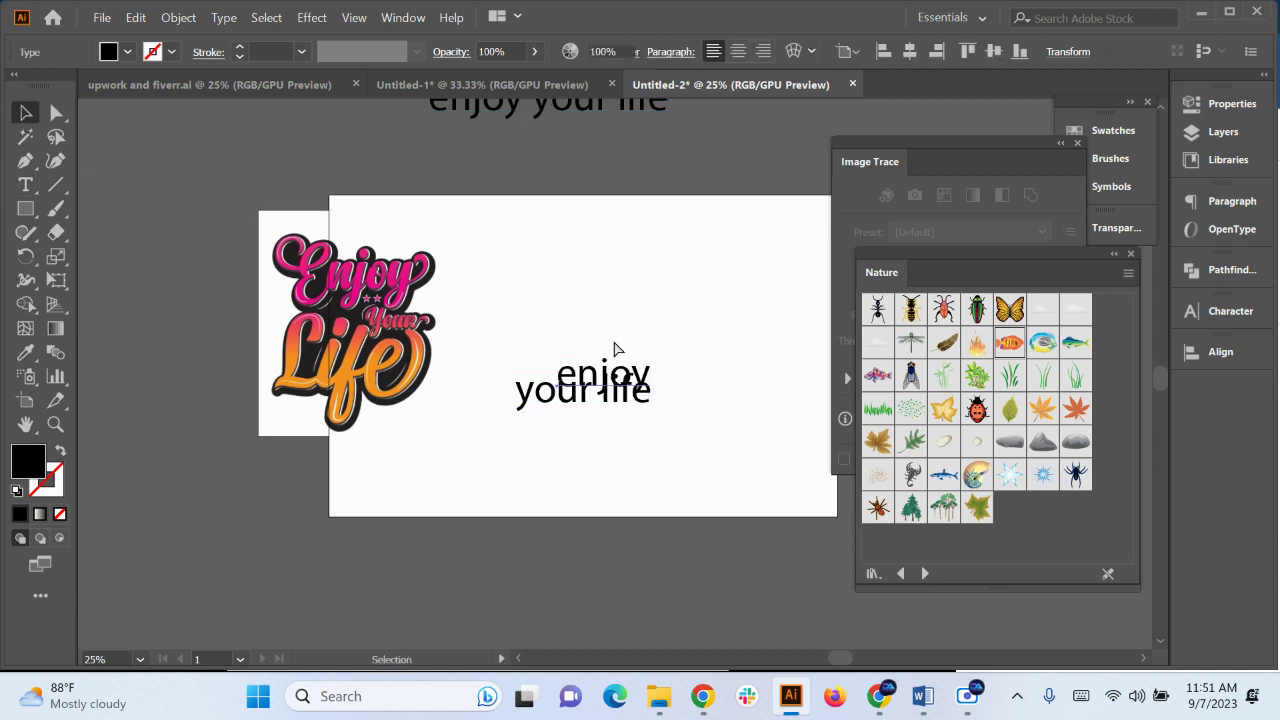
drag(625, 385, 616, 275)
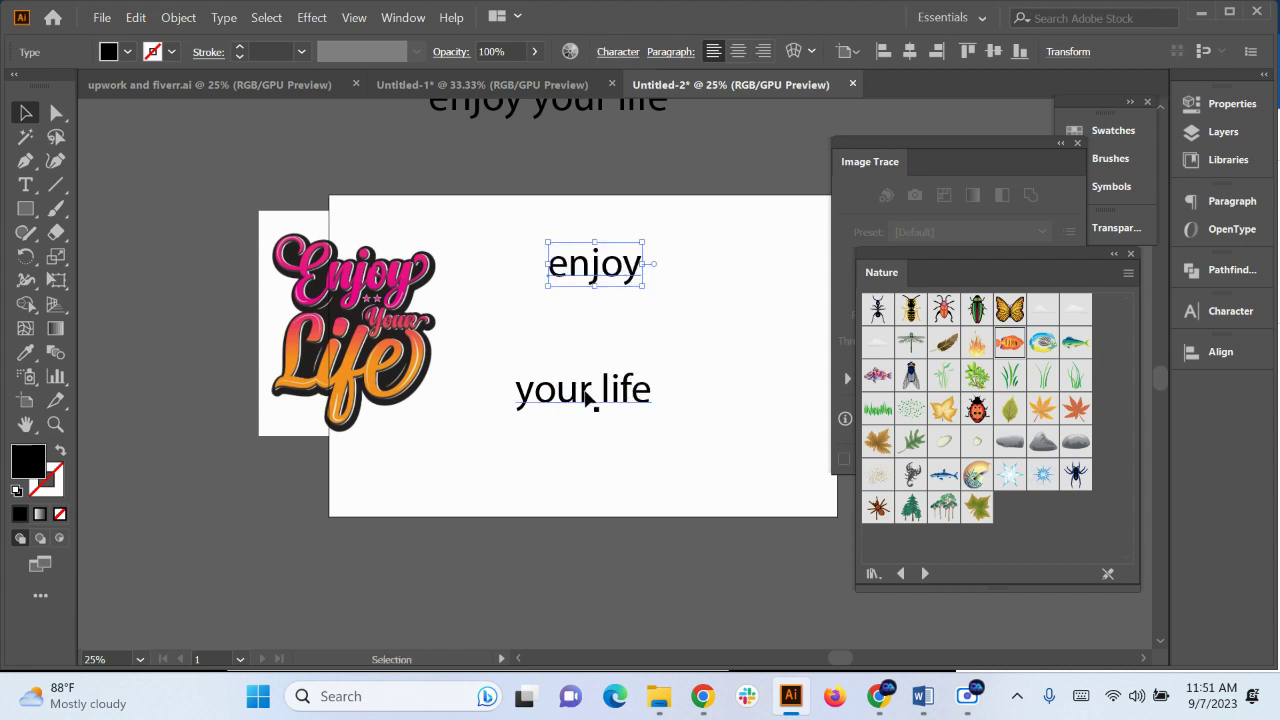
Split "life" into its own text object beneath "enjoy", and move "your" to the artboard's upper-right area
click(594, 397)
double_click(598, 393)
drag(602, 390, 680, 390)
key(ctrl+c)
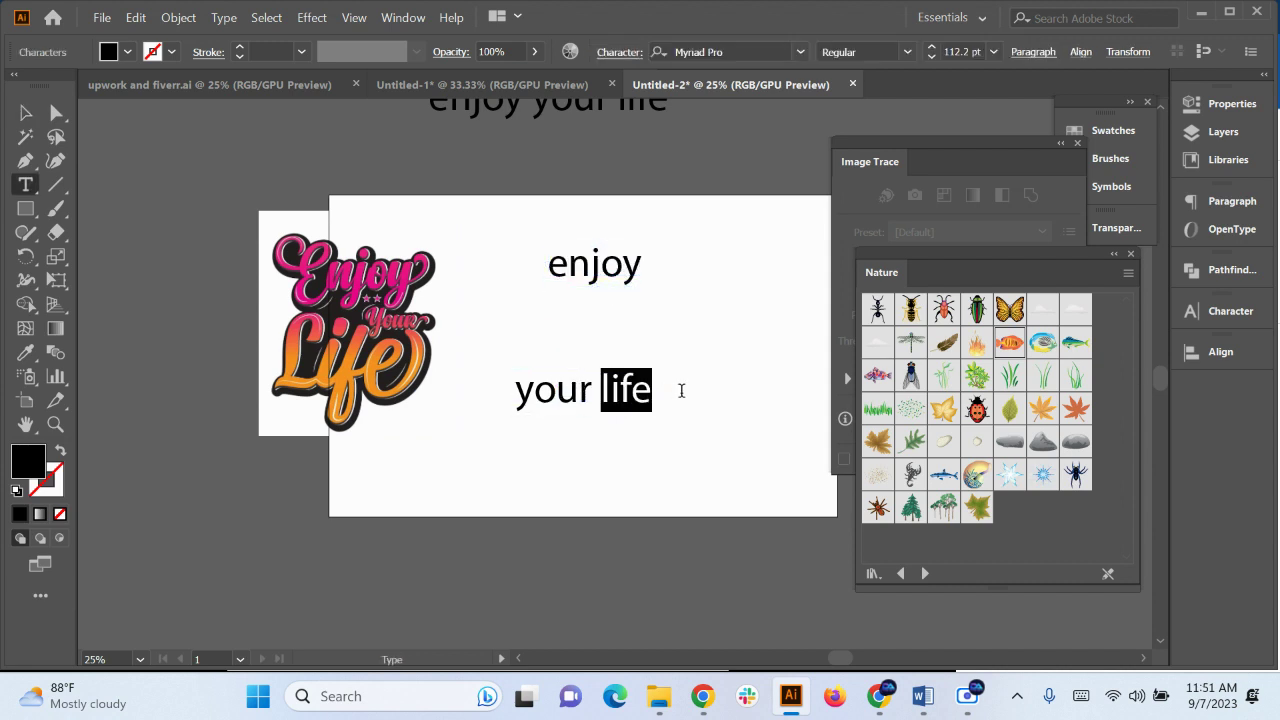
key(BackSpace)
key(Escape)
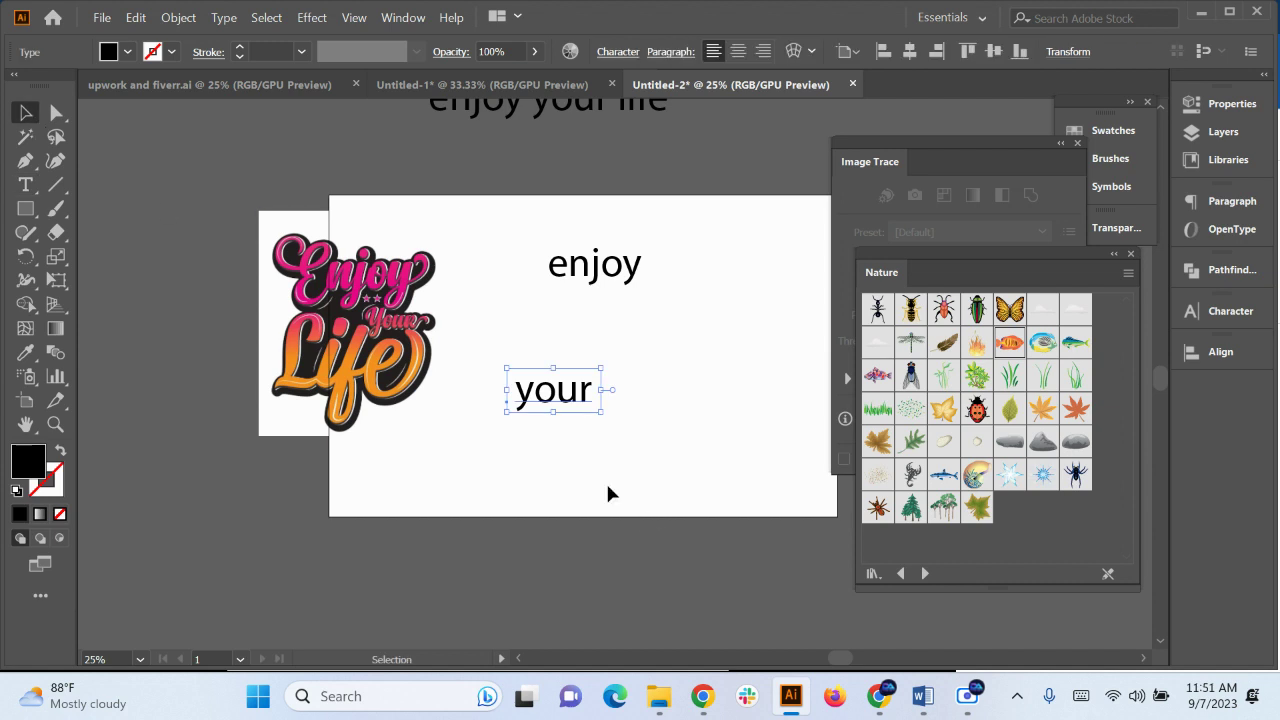
drag(606, 378, 777, 277)
key(ctrl+v)
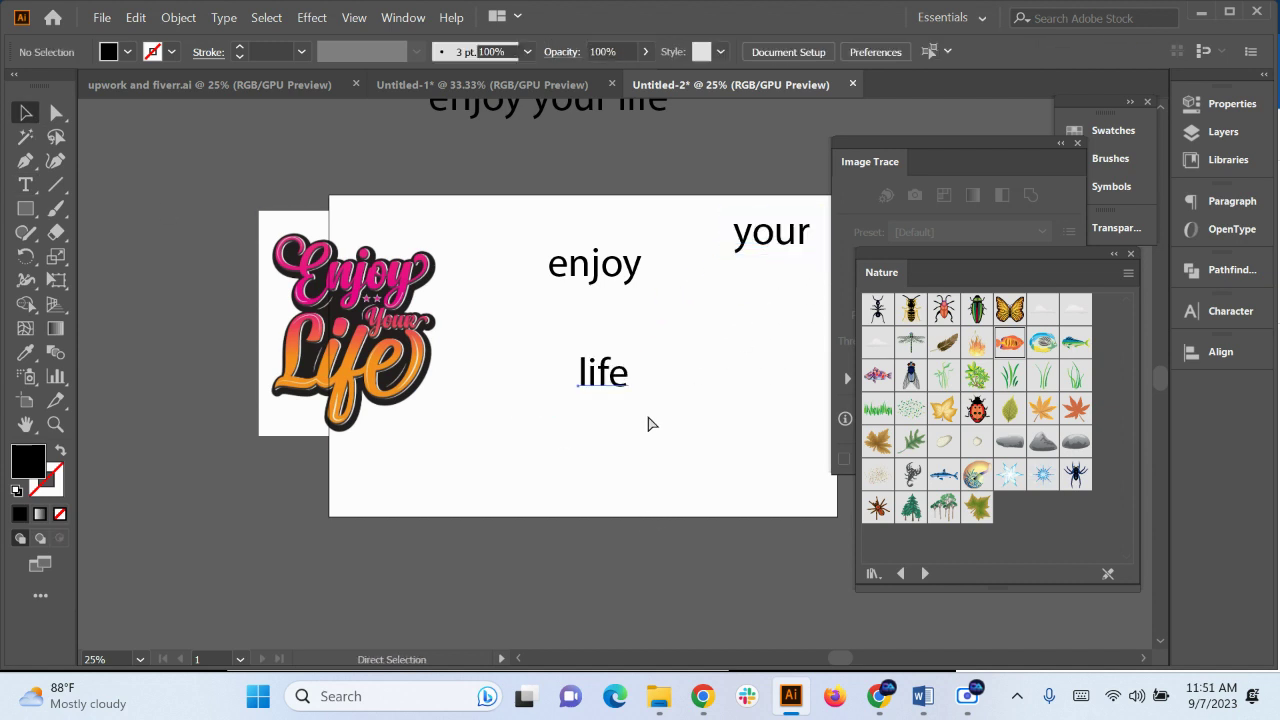
drag(596, 376, 593, 334)
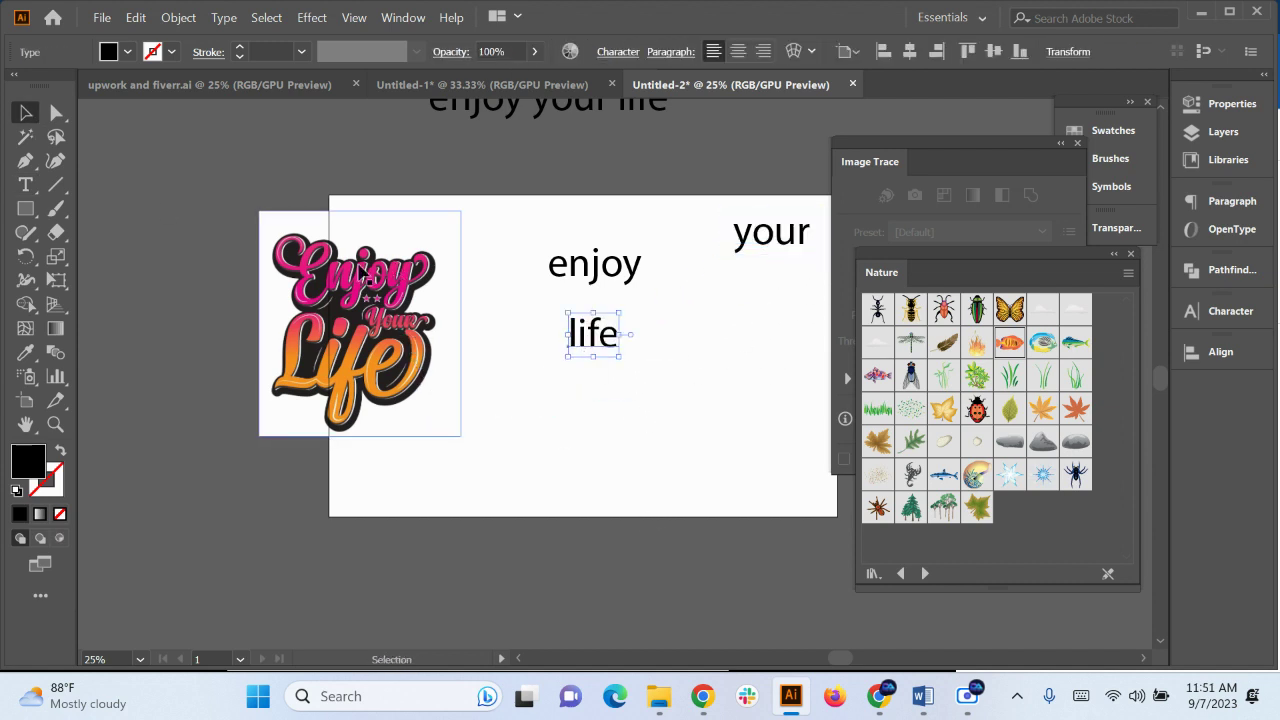
scroll(578, 391, up, 1)
drag(428, 384, 434, 427)
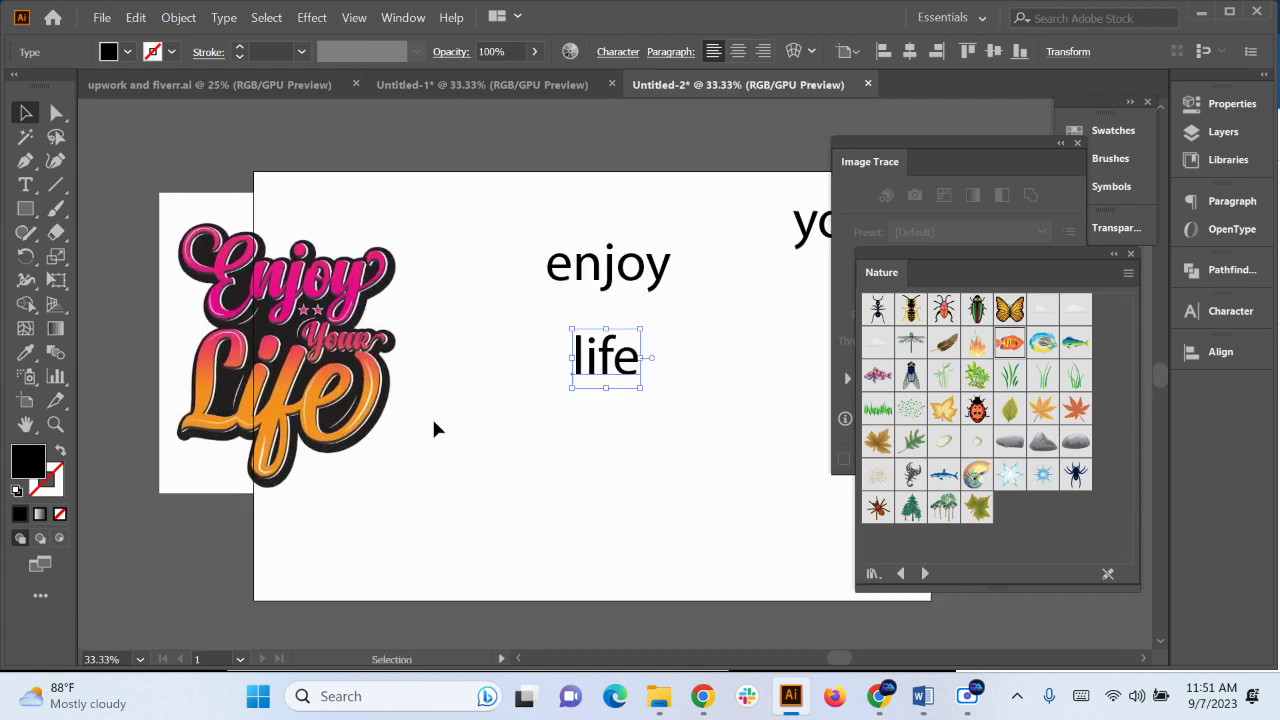
scroll(346, 348, up, 1)
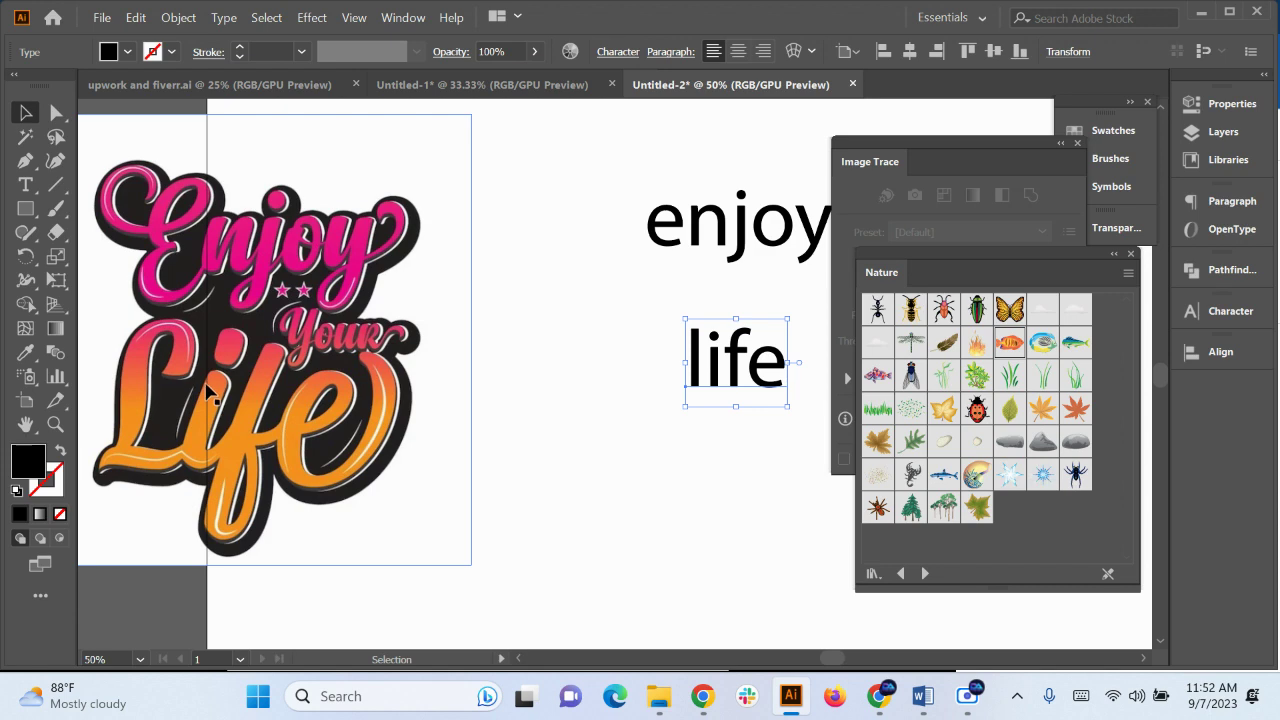
Switch to Chrome and search Google for "clography design" in a new tab
click(878, 696)
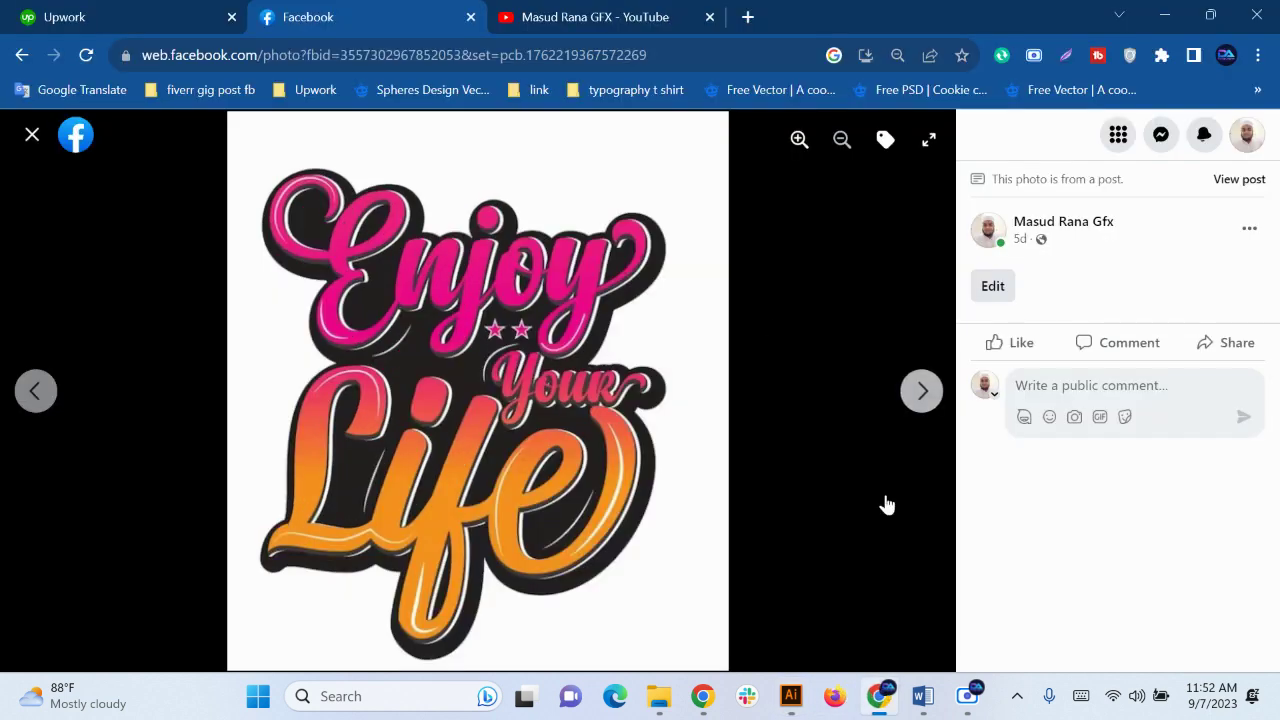
click(747, 17)
click(558, 406)
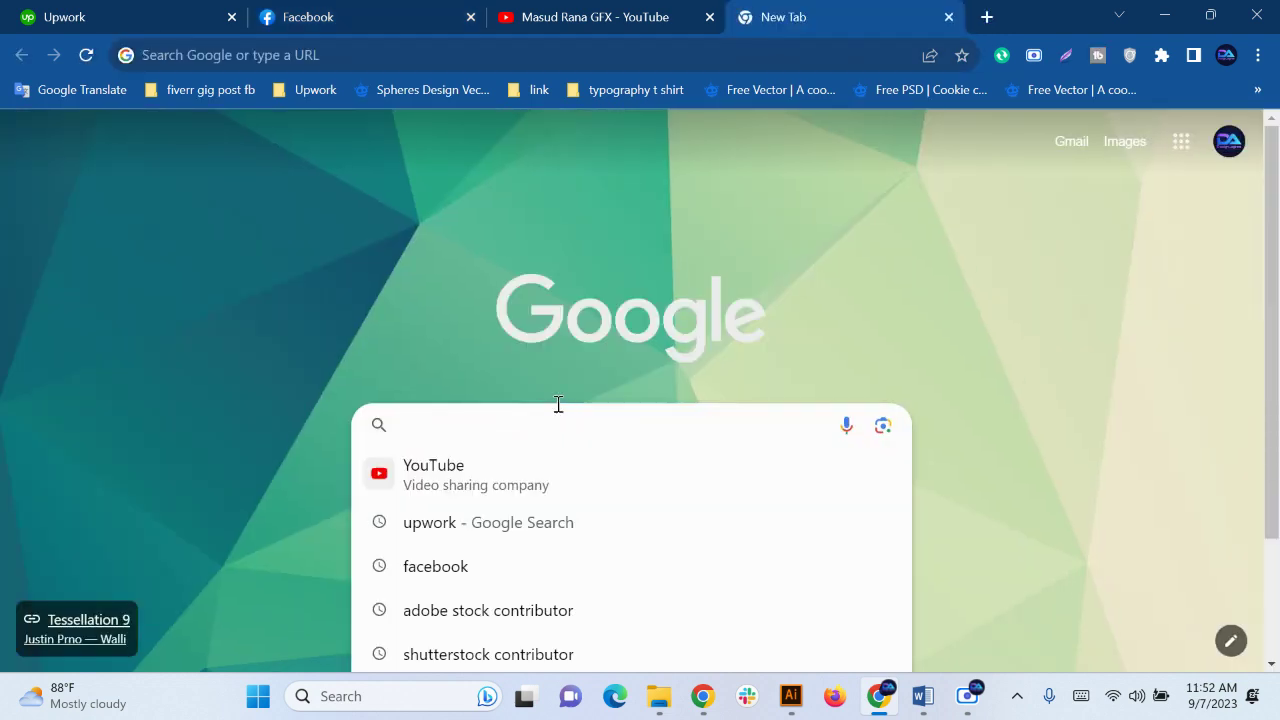
text(clograp)
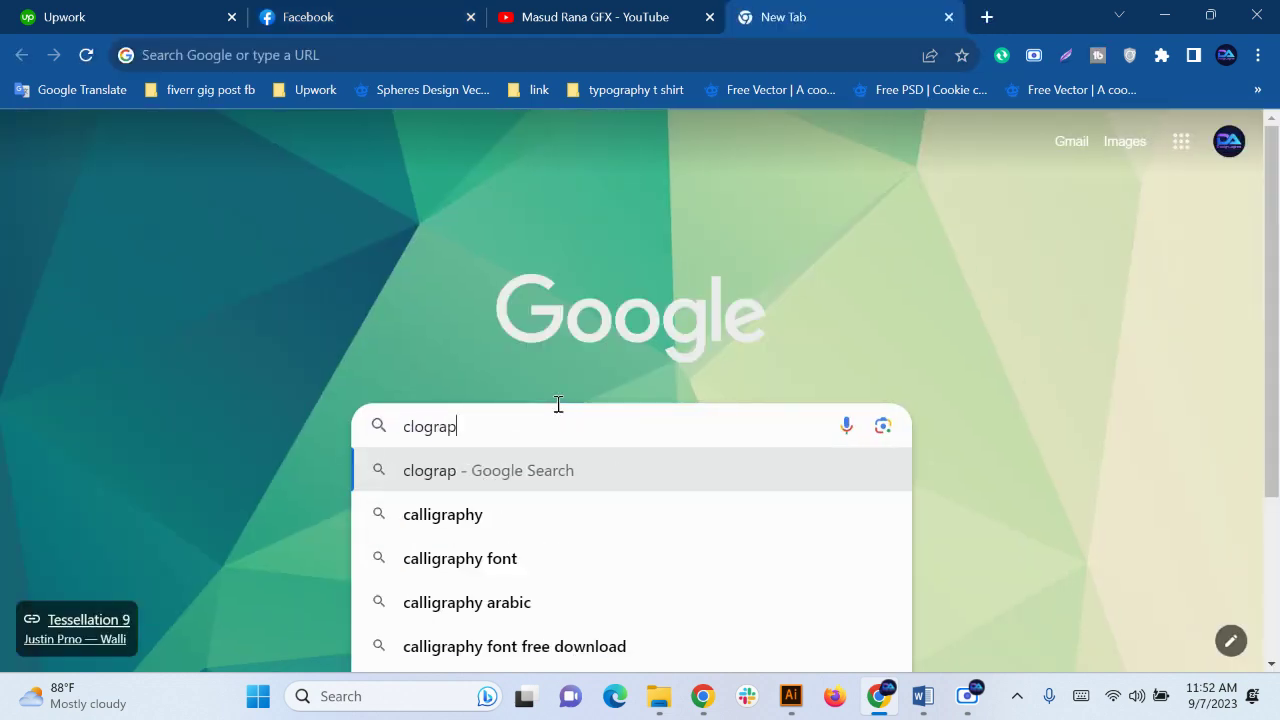
text(hy)
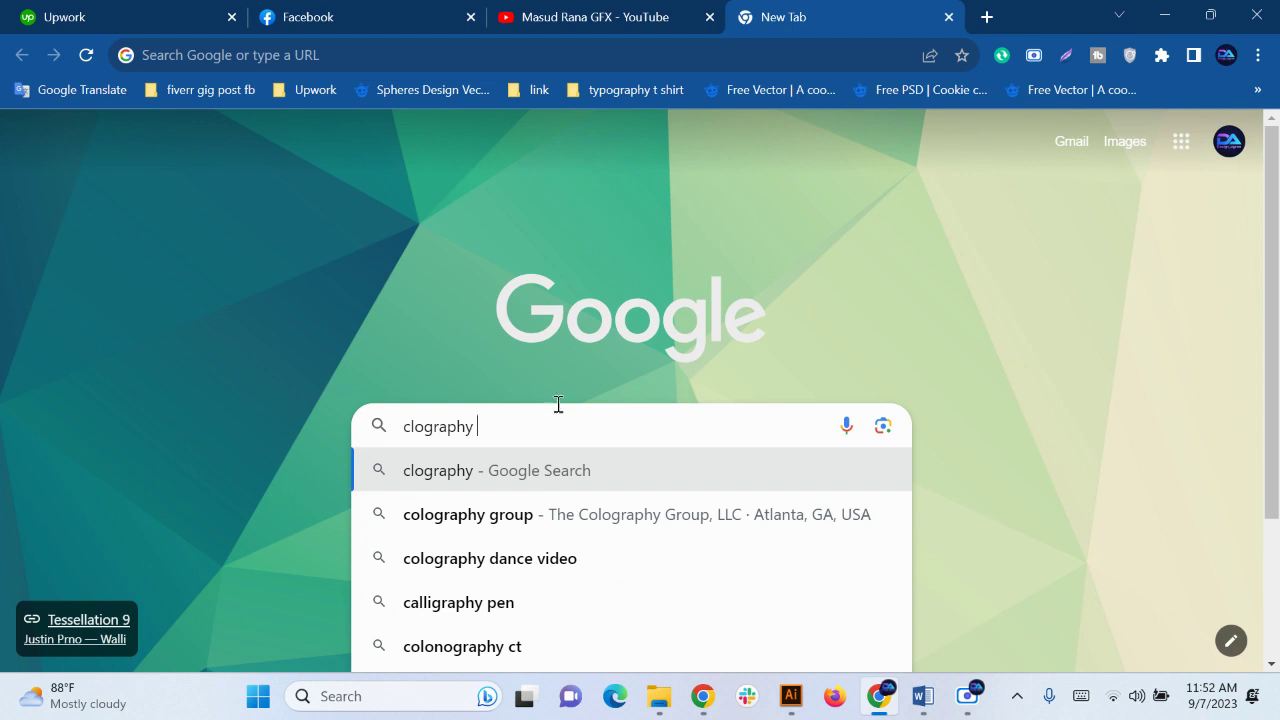
text( design)
key(Return)
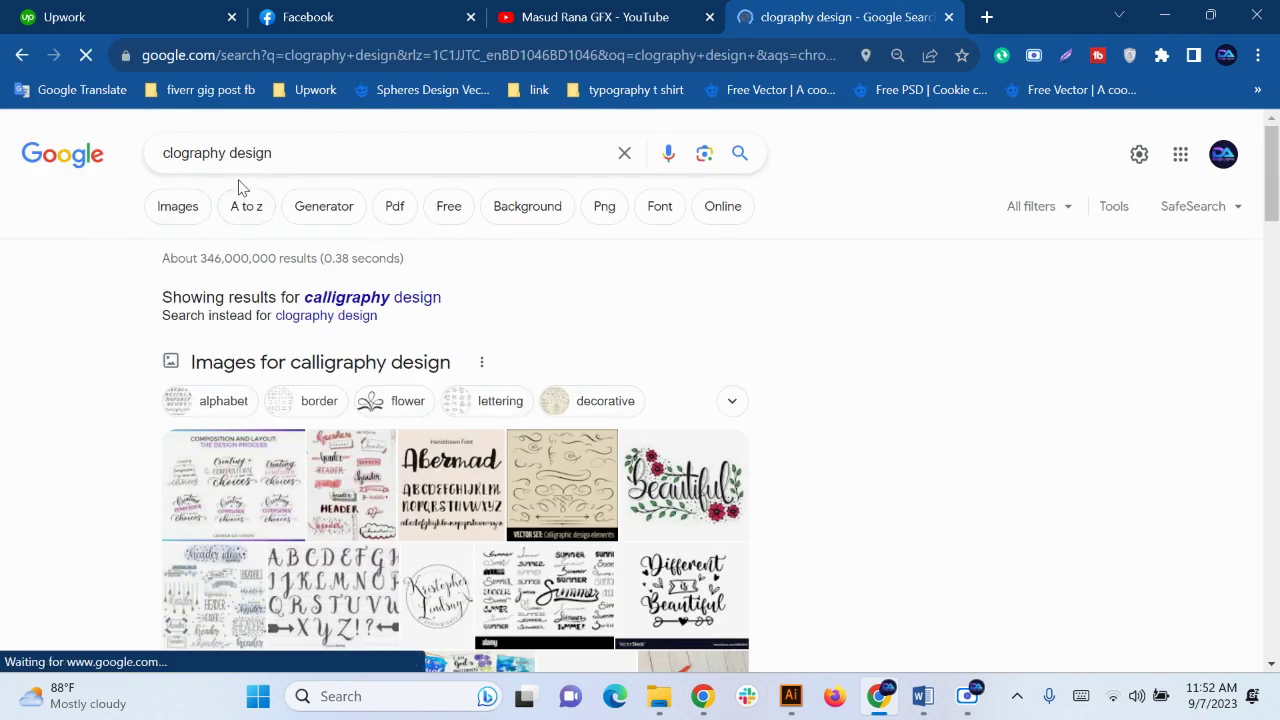
Refine the search to "clography tshirt design" and show its image results
click(226, 155)
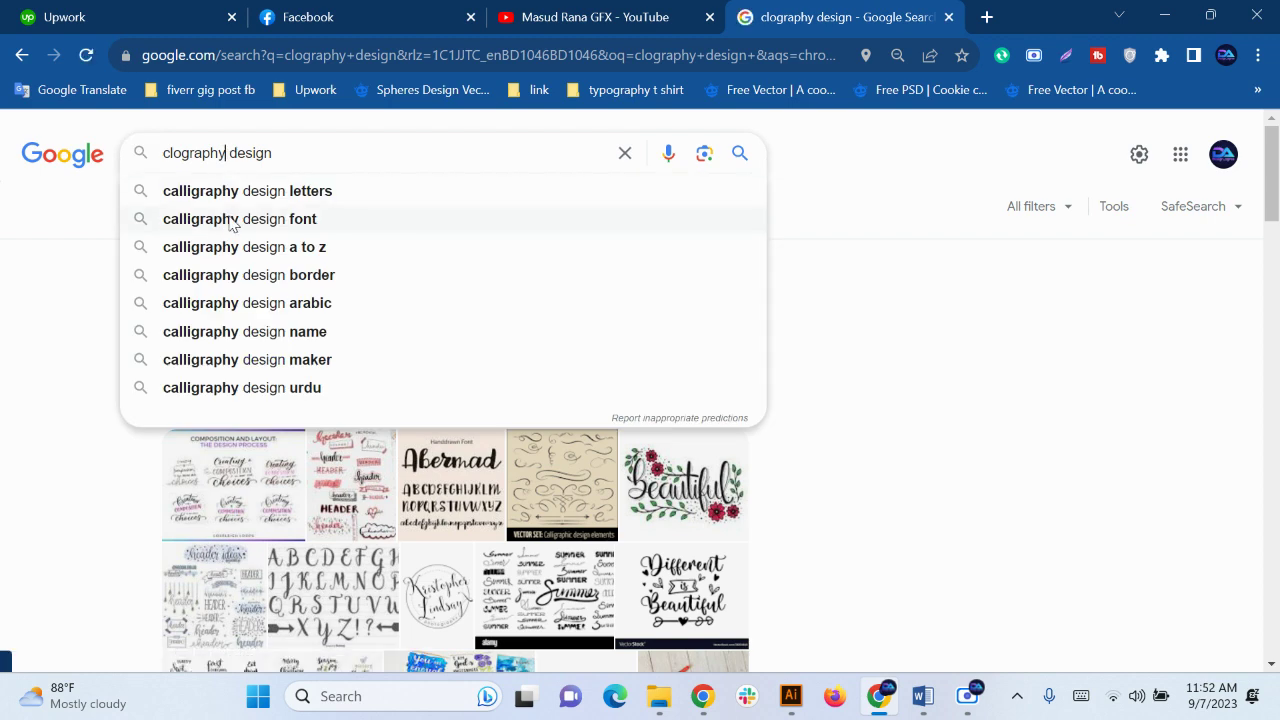
text(tshirt)
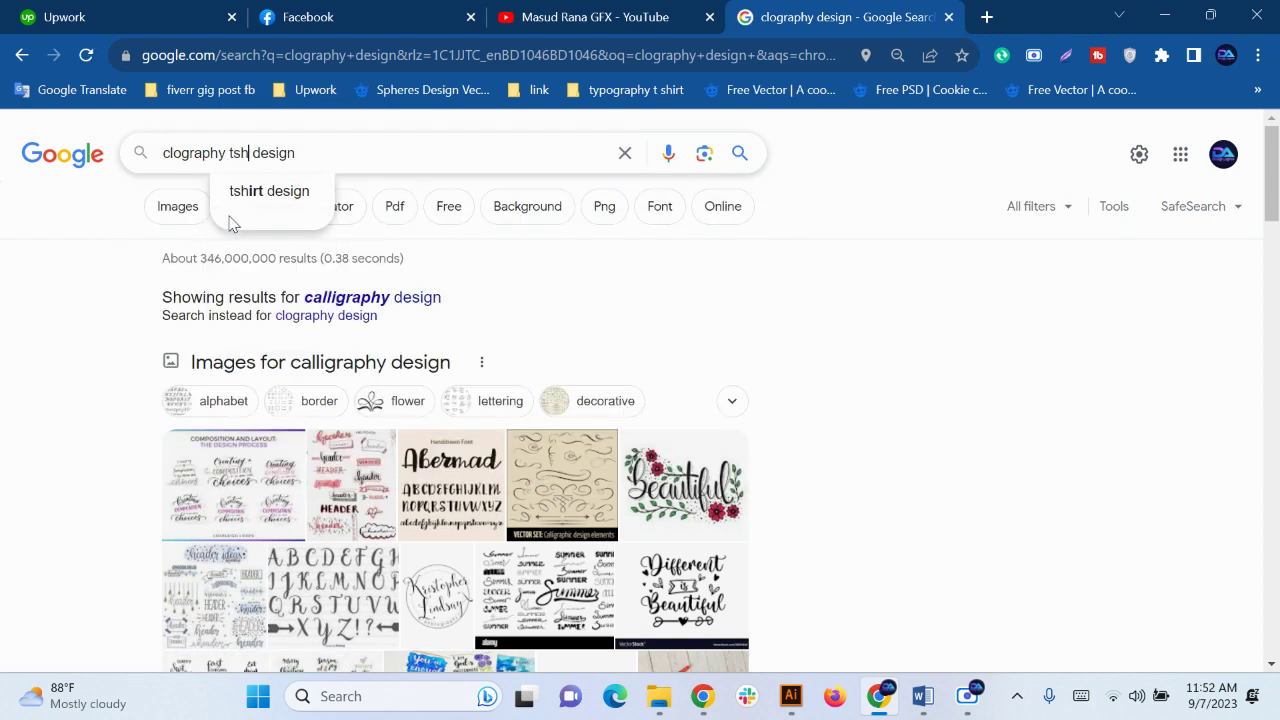
key(Return)
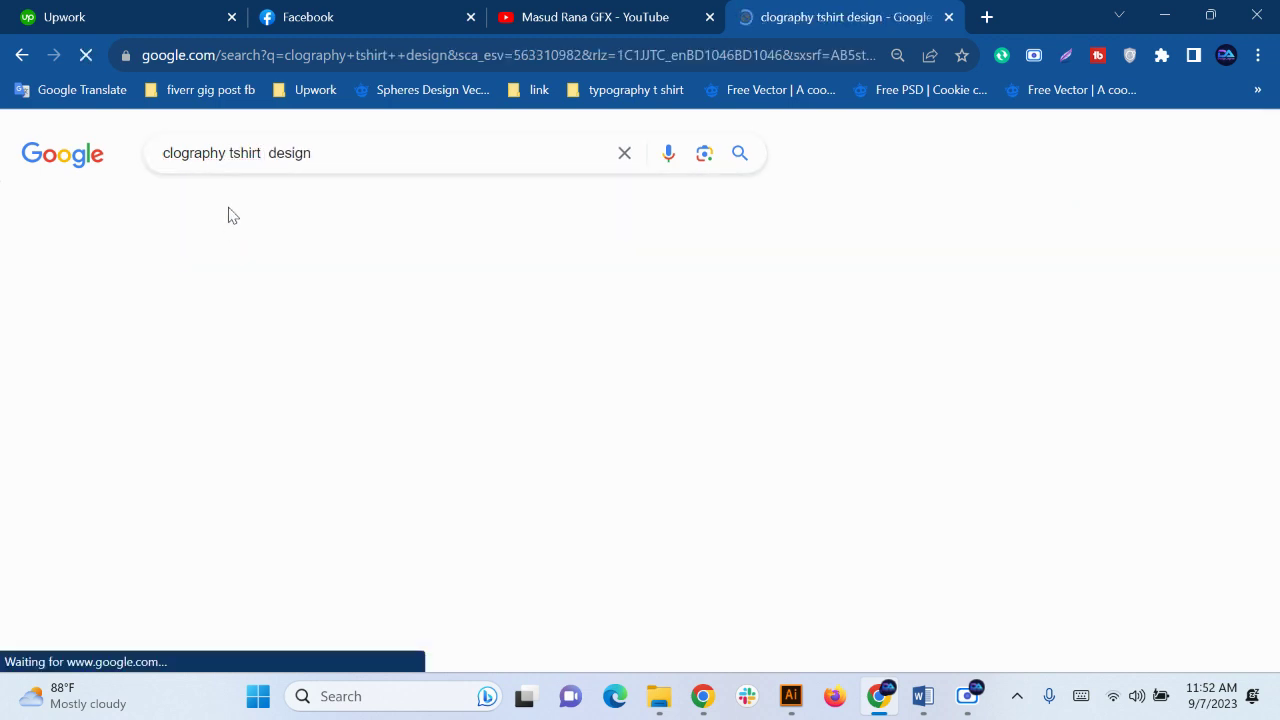
click(174, 206)
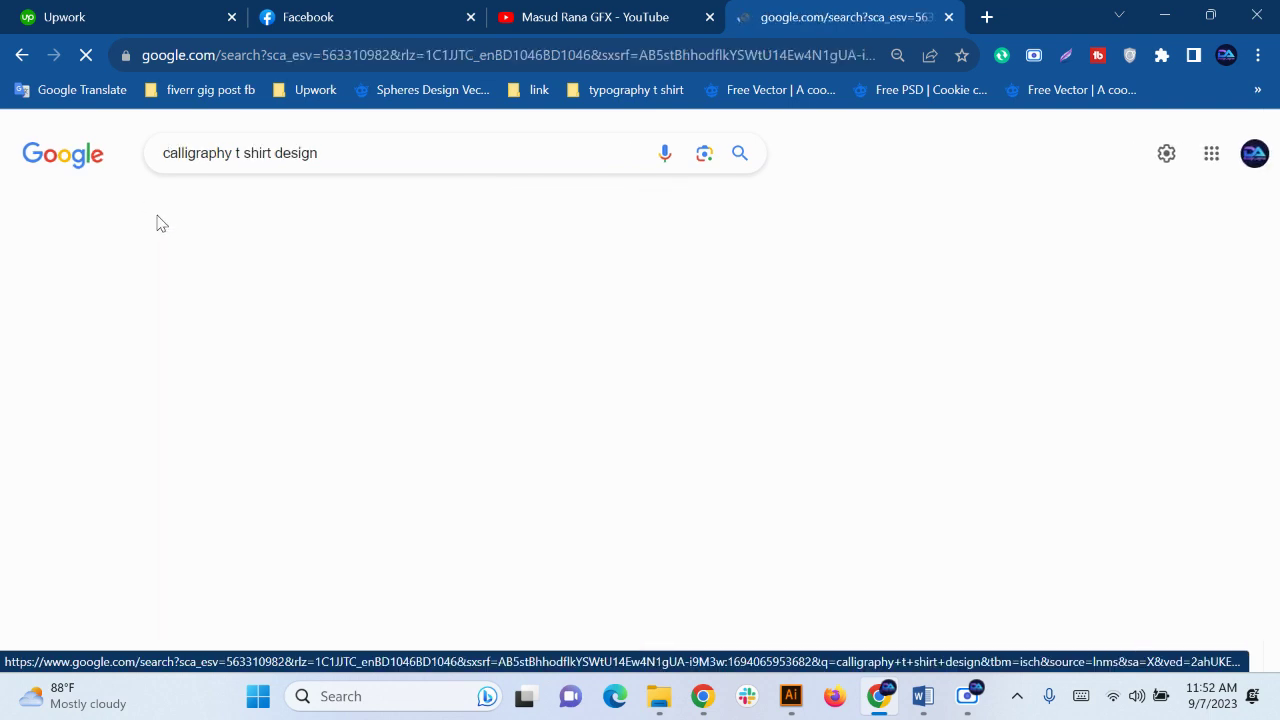
Examine the lettering styles of the calligraphy T-shirt designs in the image results
scroll(500, 530, down, 3)
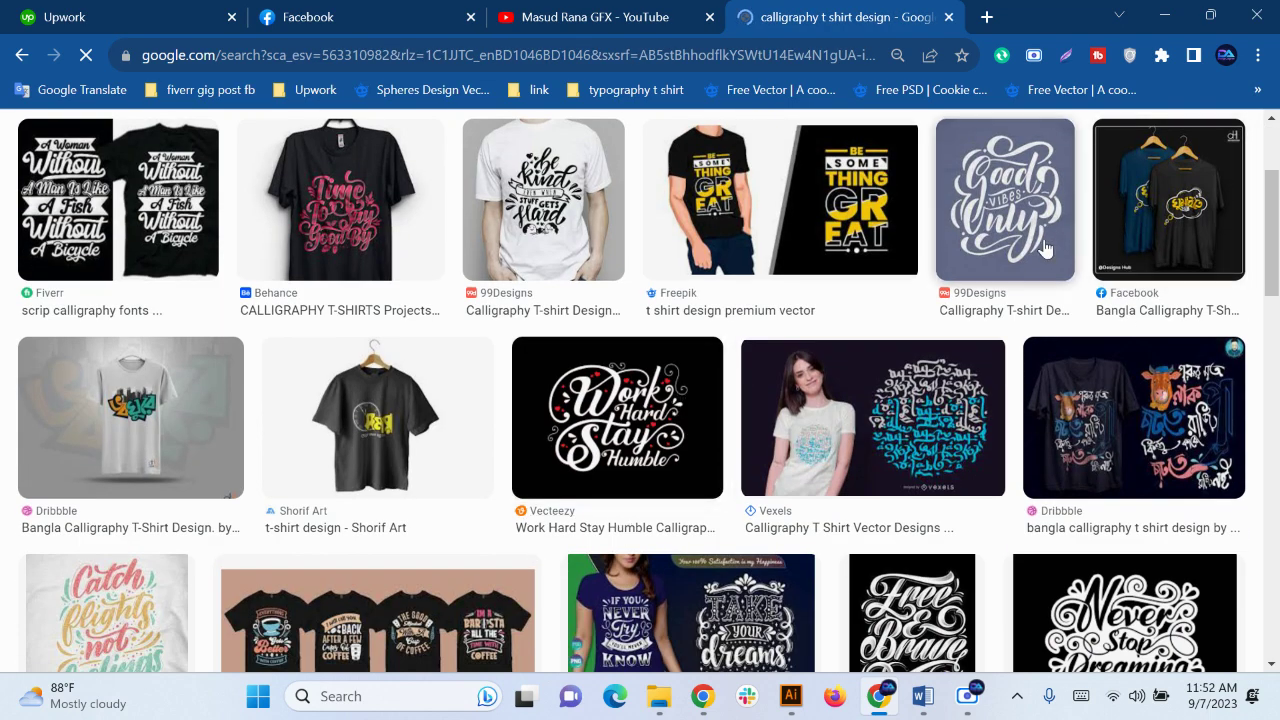
scroll(966, 308, down, 2)
scroll(960, 468, down, 3)
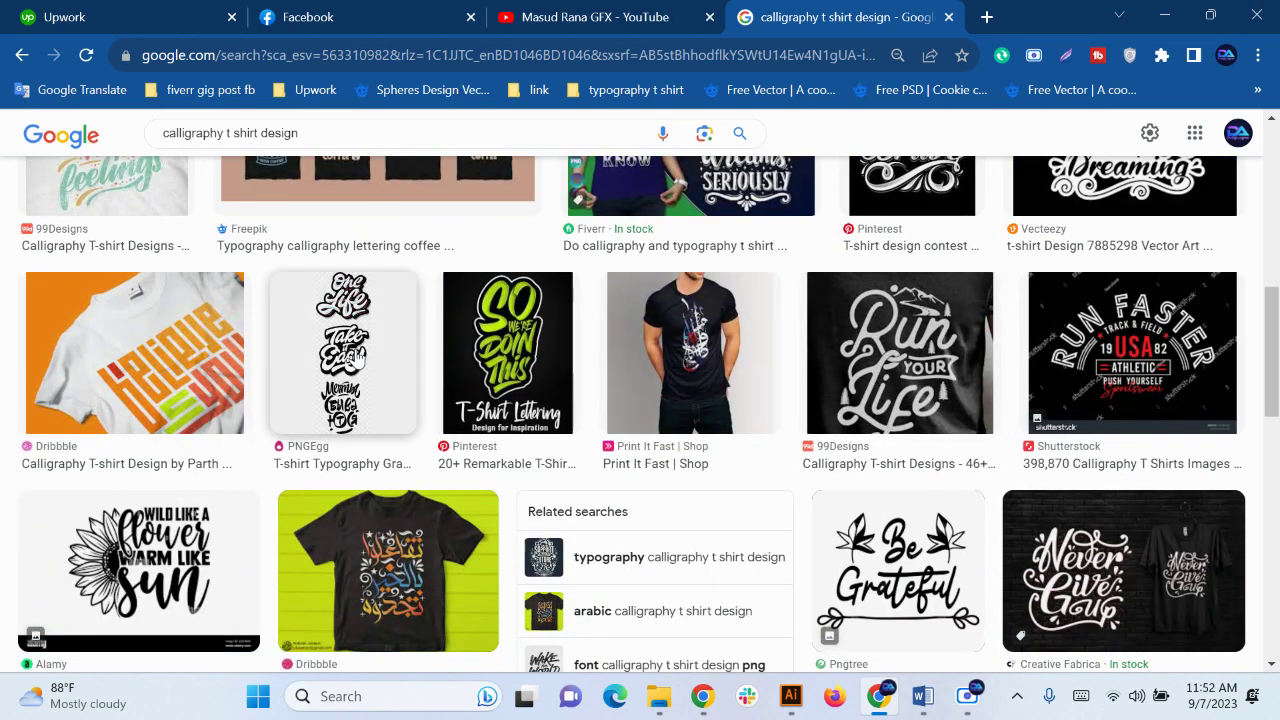
scroll(357, 357, down, 4)
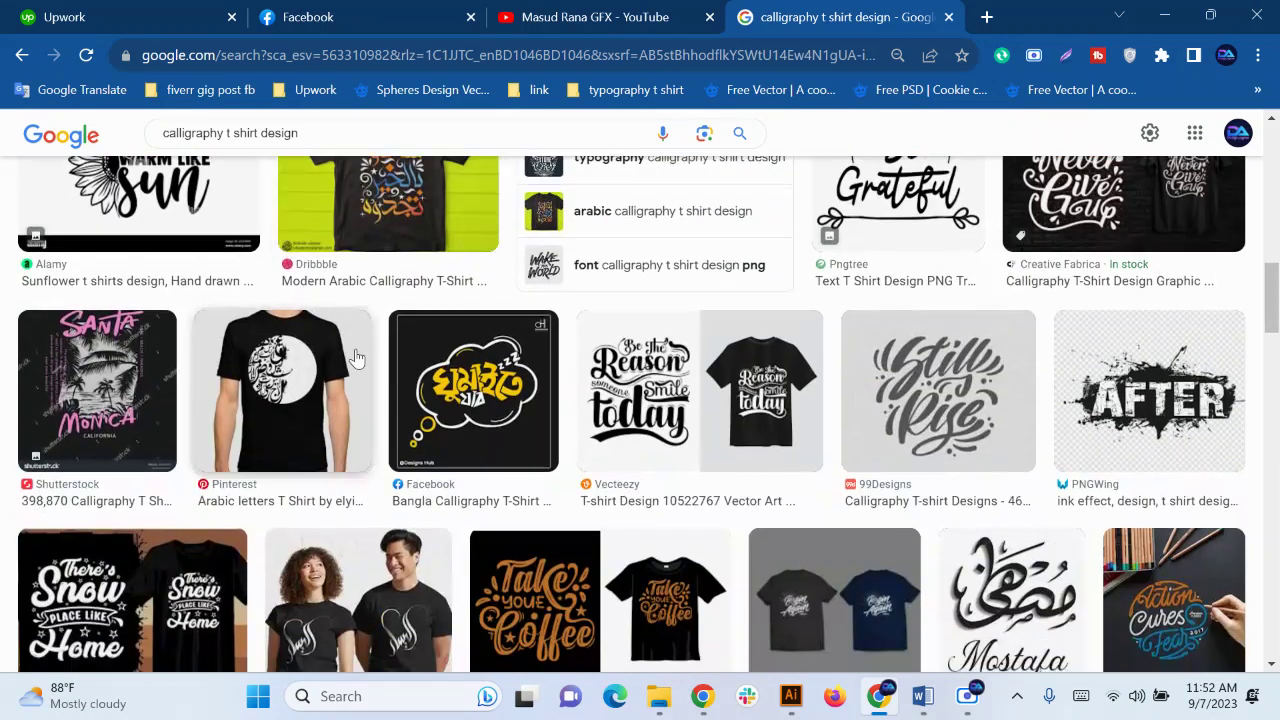
scroll(357, 357, down, 1)
scroll(357, 357, down, 2)
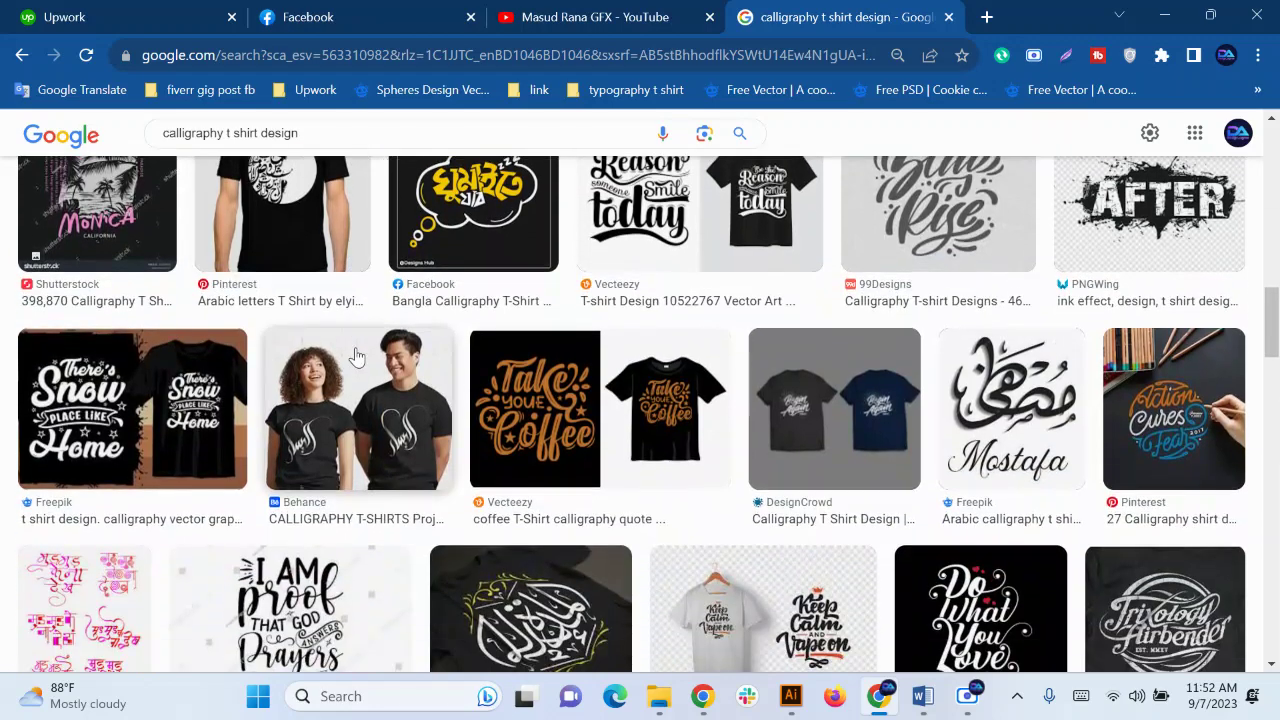
scroll(357, 355, down, 2)
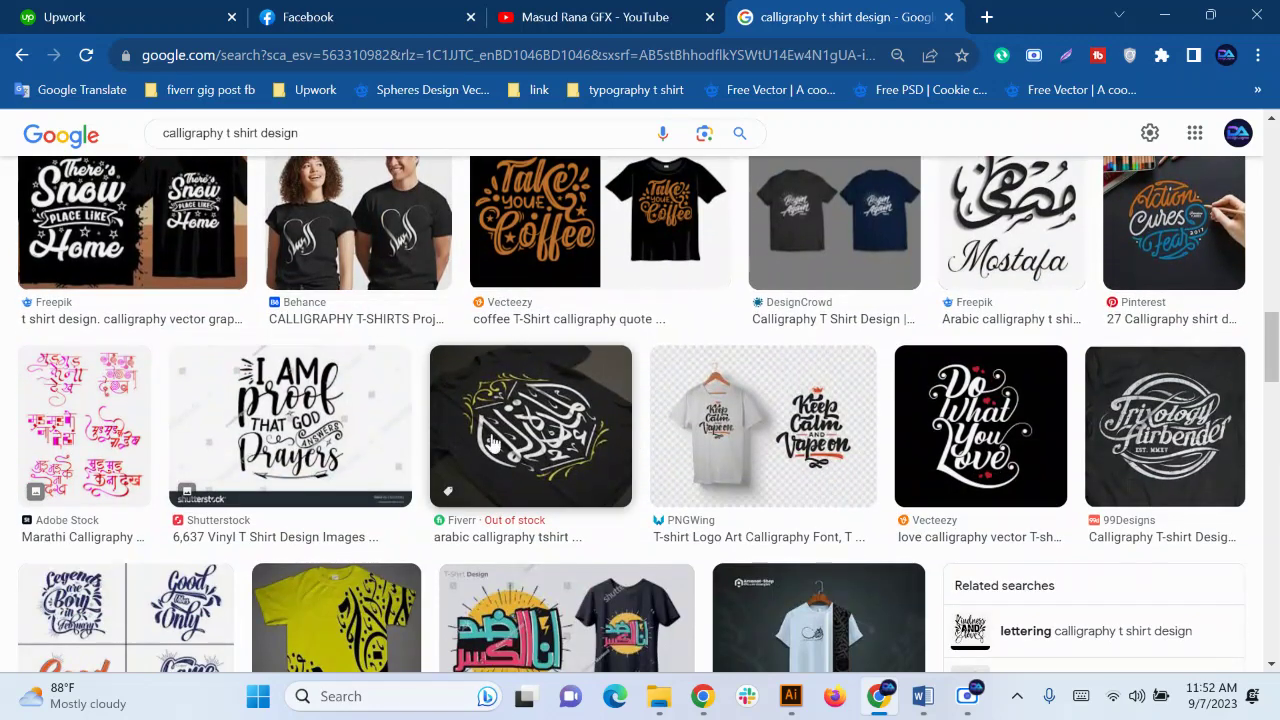
scroll(478, 462, down, 6)
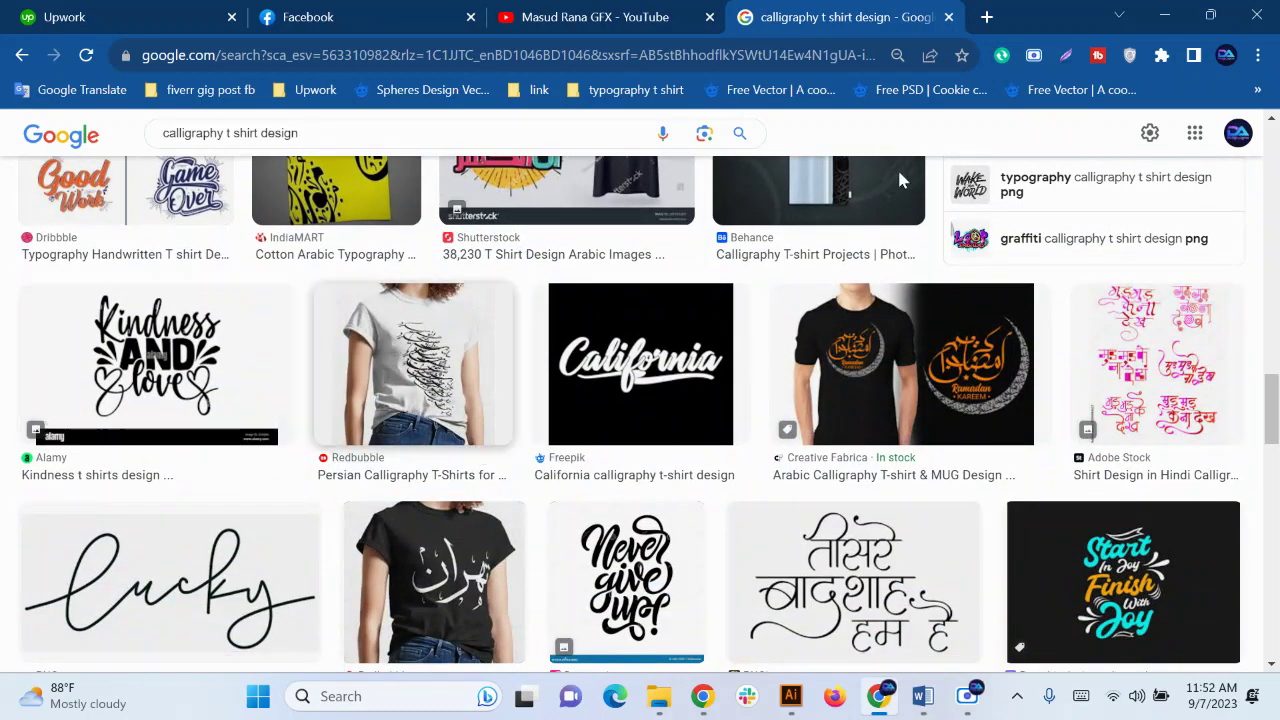
click(612, 12)
Switch back to Illustrator, change the "enjoy" and "life" texts to Title Case, and move "Life" slightly lower
click(793, 695)
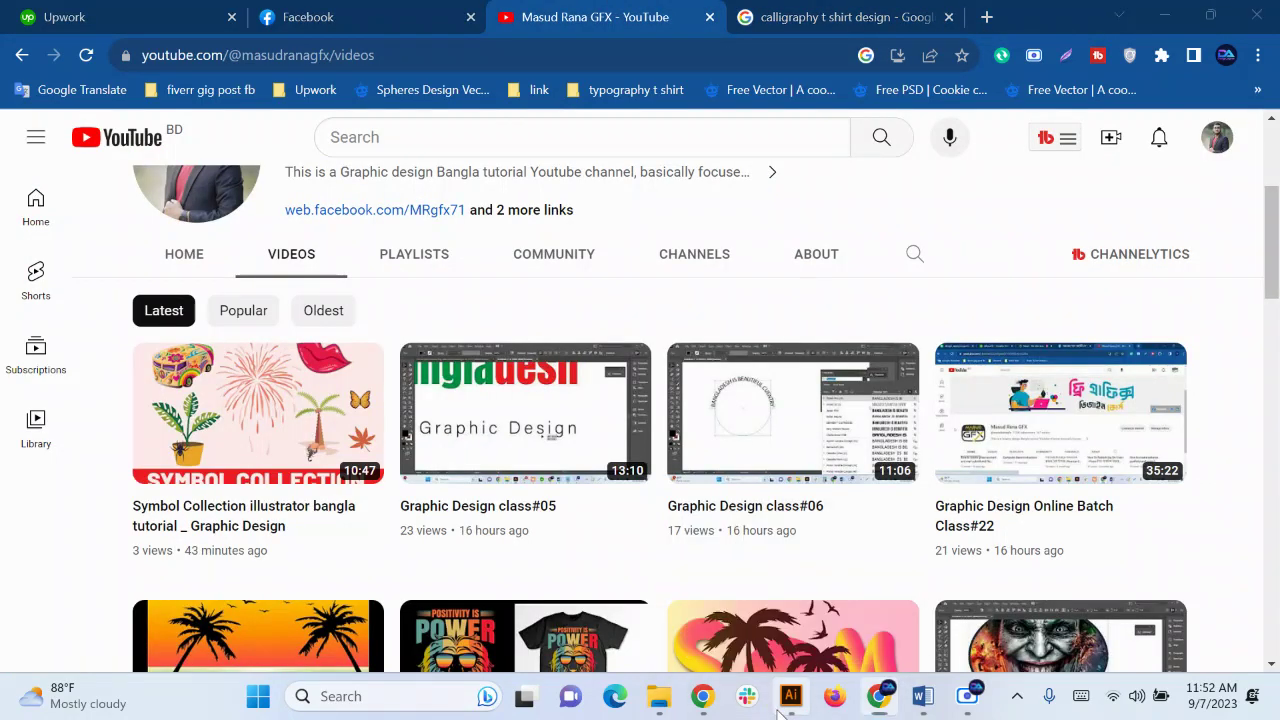
click(607, 509)
drag(608, 478, 514, 545)
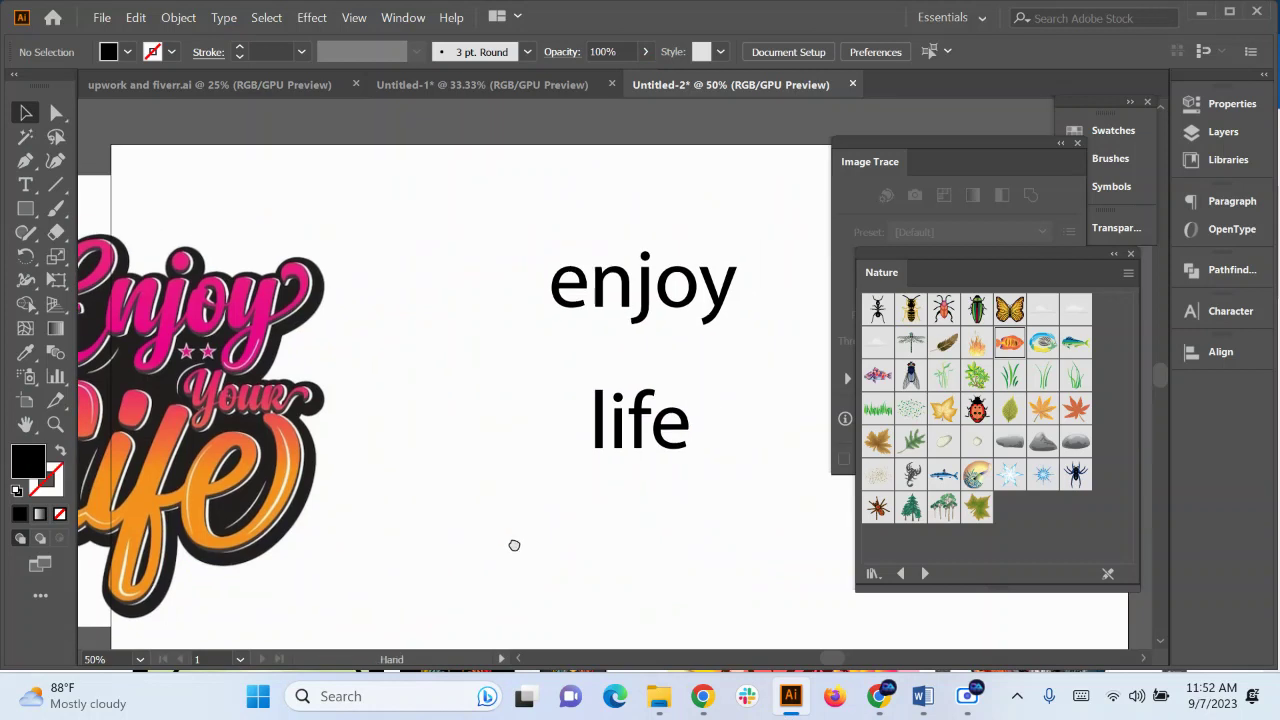
scroll(473, 409, down, 1)
drag(532, 266, 606, 456)
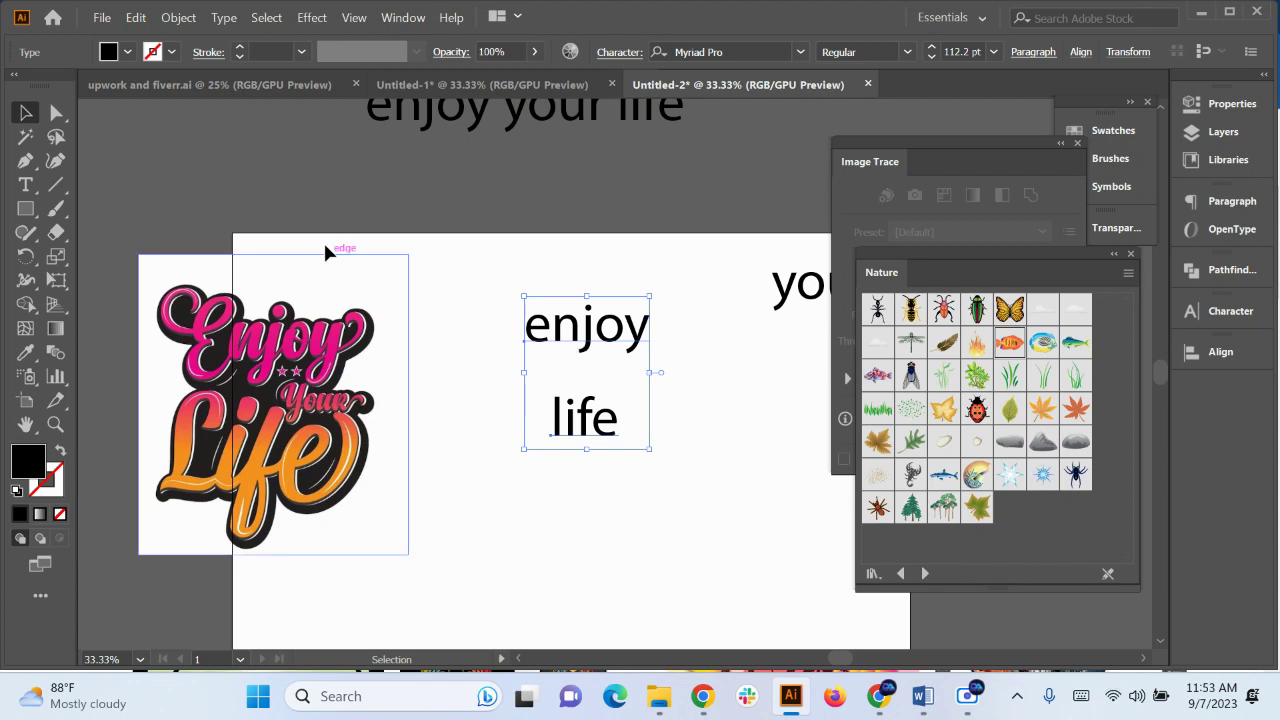
click(222, 18)
mouse_move(296, 350)
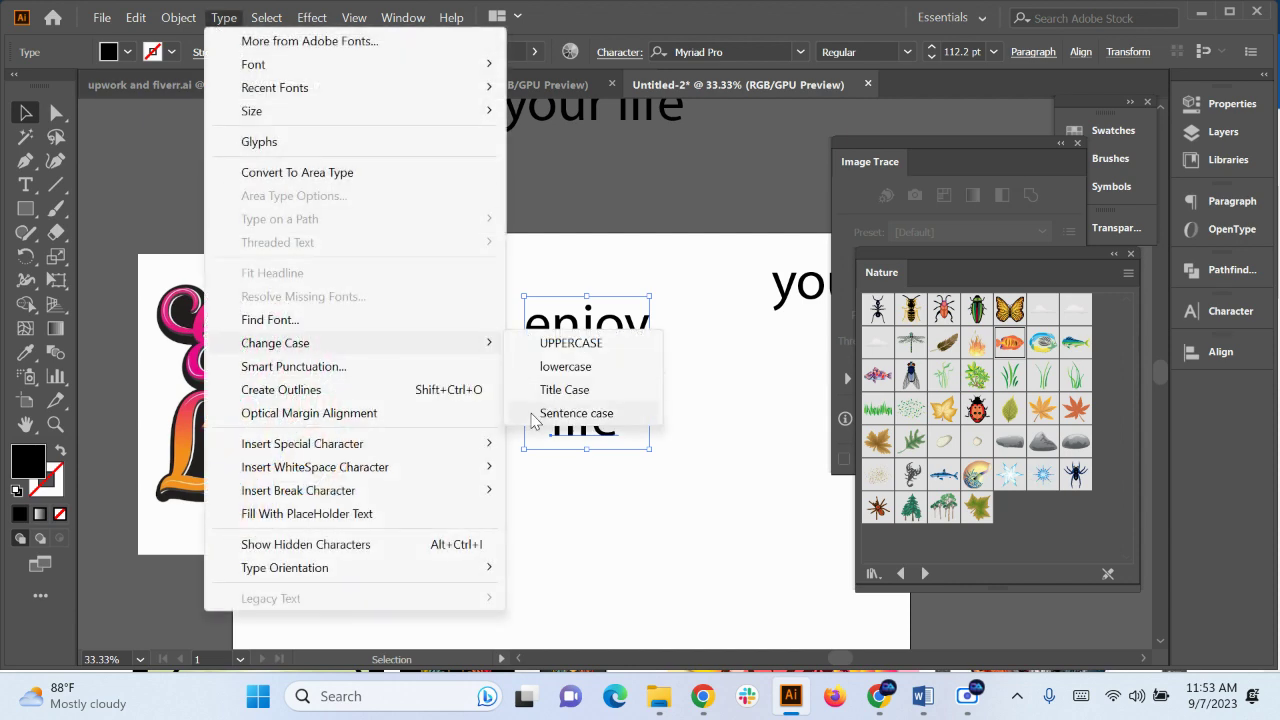
click(545, 391)
click(543, 477)
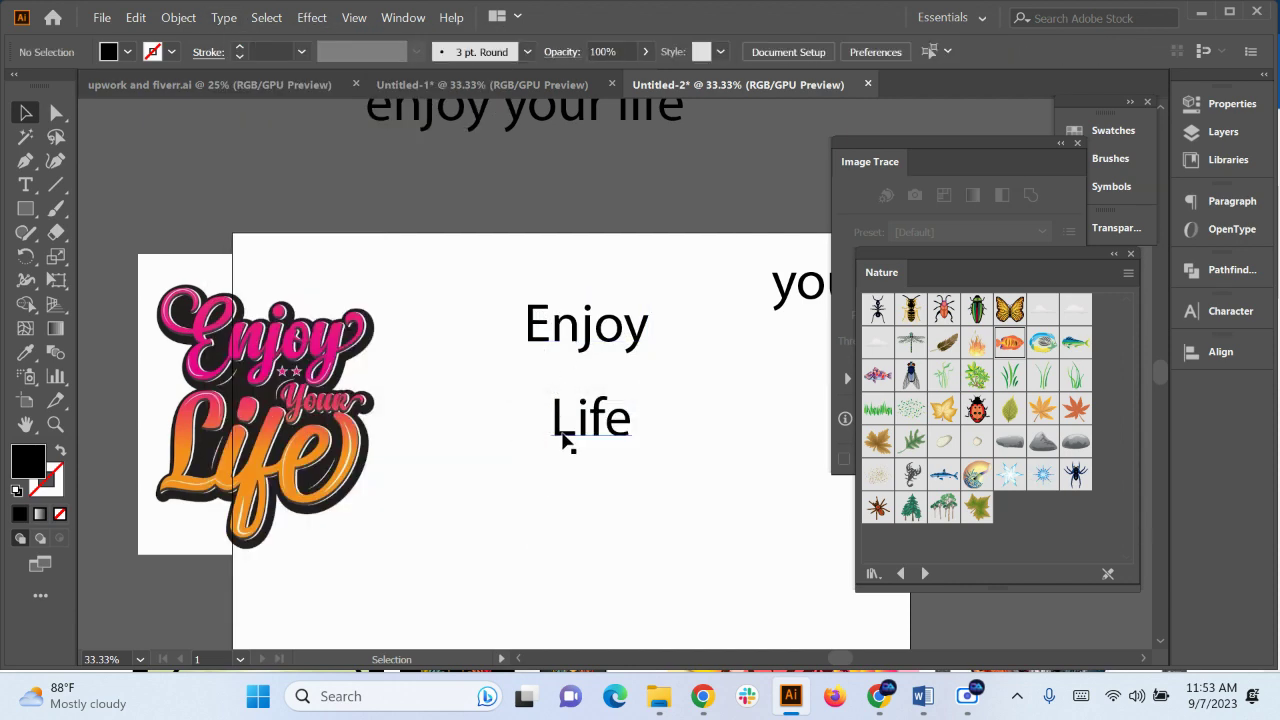
drag(563, 432, 566, 444)
click(566, 476)
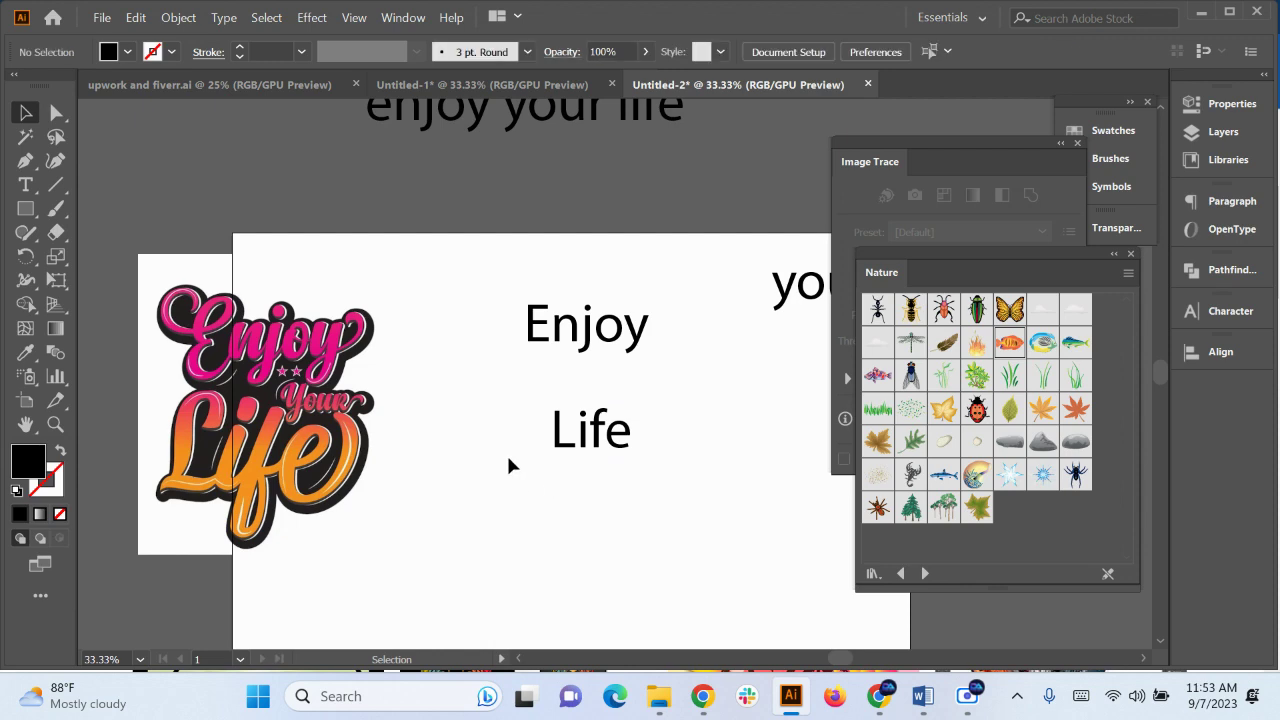
Move the reference lettering image horizontally so it lies fully on the artboard, next to the "Enjoy" and "Life" texts
scroll(163, 455, up, 1)
drag(298, 492, 425, 505)
key(space)
key(space)
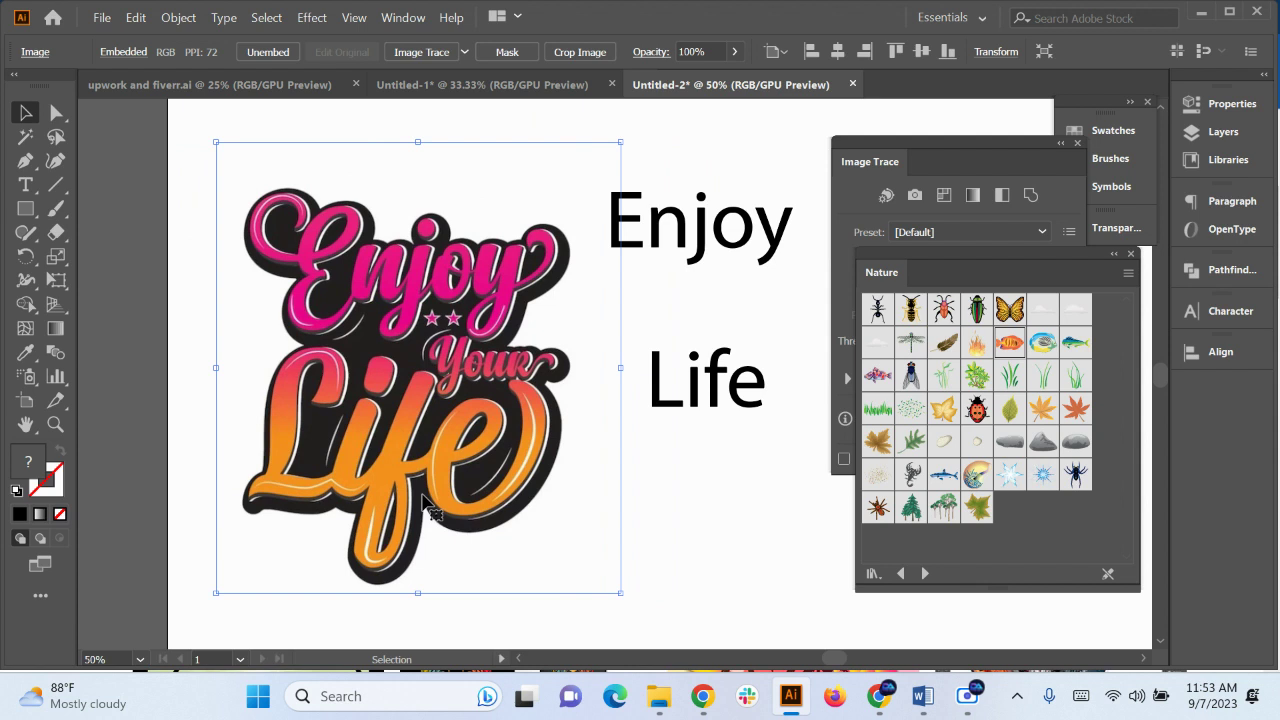
Capture a screenshot area of about 657 × 363 px around the word "Enjoy" in the reference image with the screenshot tool
scroll(476, 536, up, 1)
key(space)
drag(478, 535, 485, 594)
key(space)
drag(552, 285, 540, 363)
scroll(436, 365, up, 1)
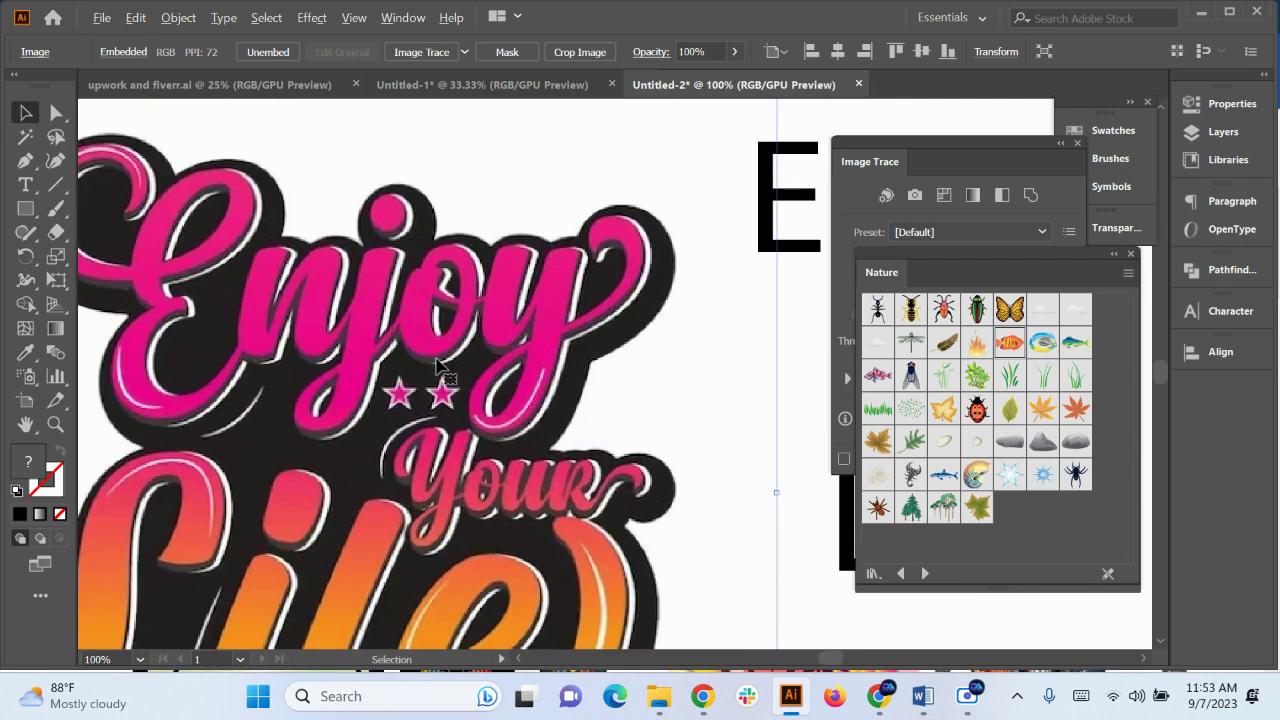
scroll(436, 364, down, 1)
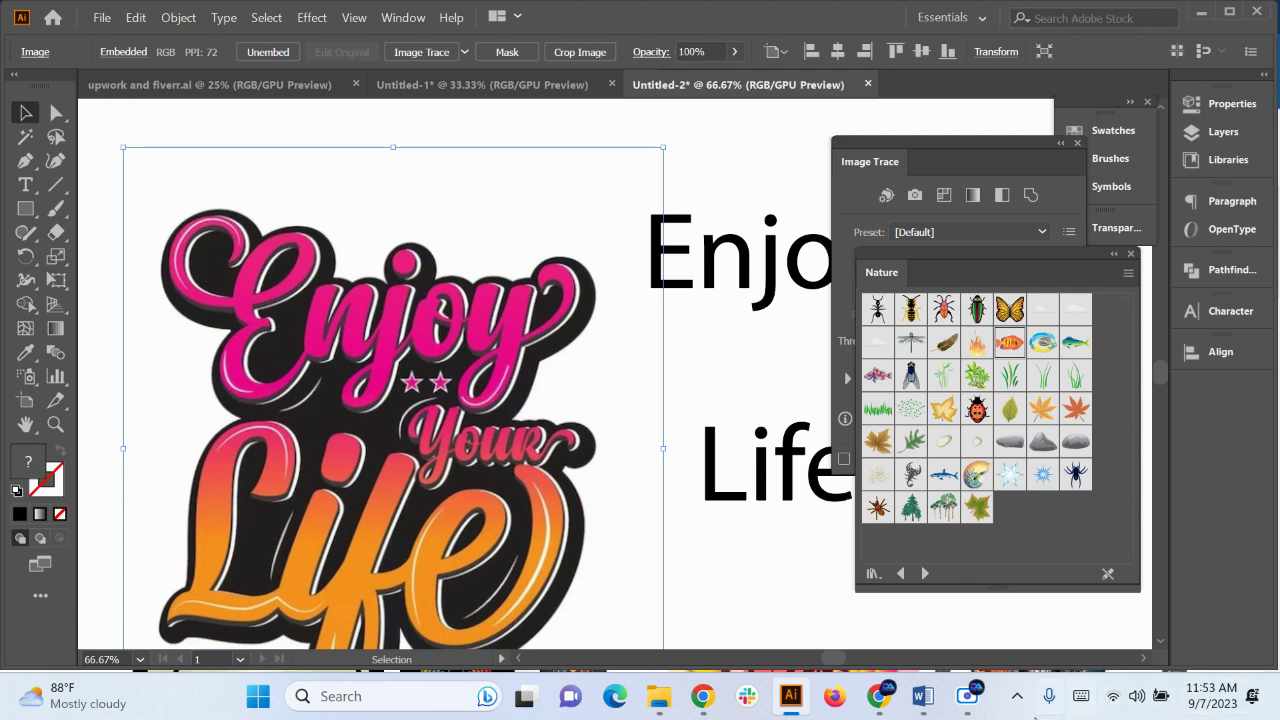
click(1017, 696)
click(940, 598)
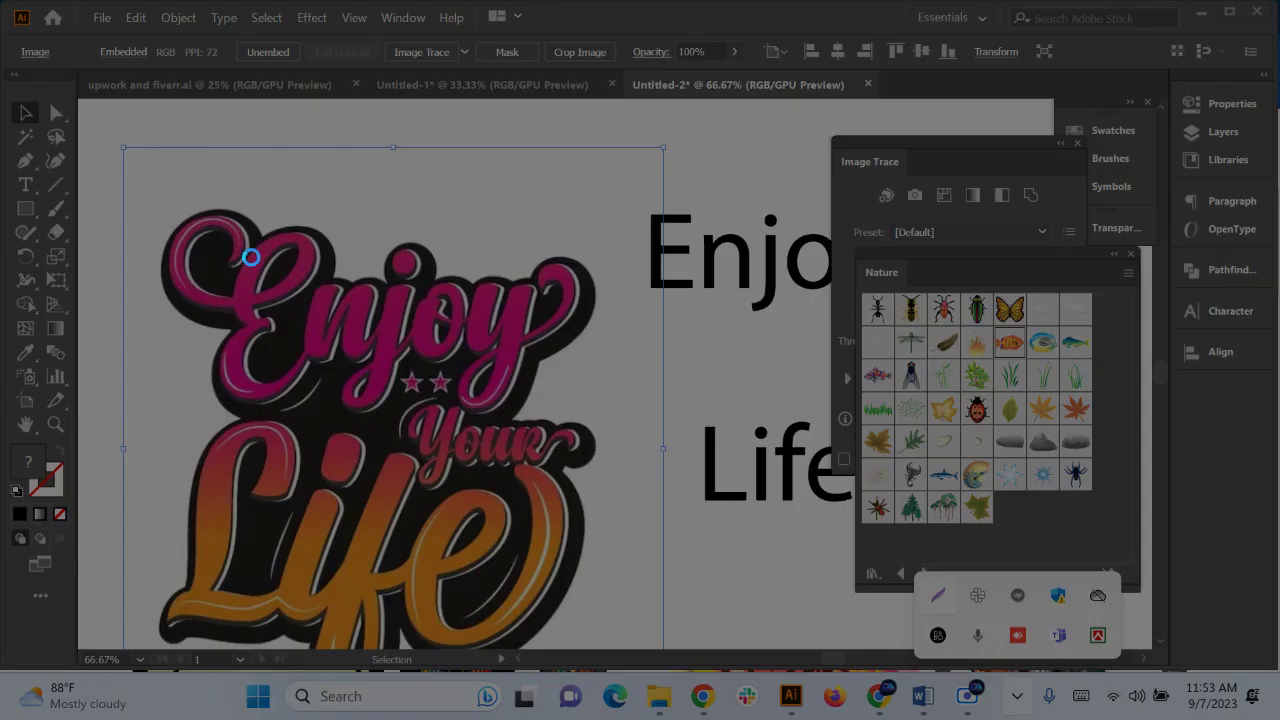
drag(166, 176, 604, 418)
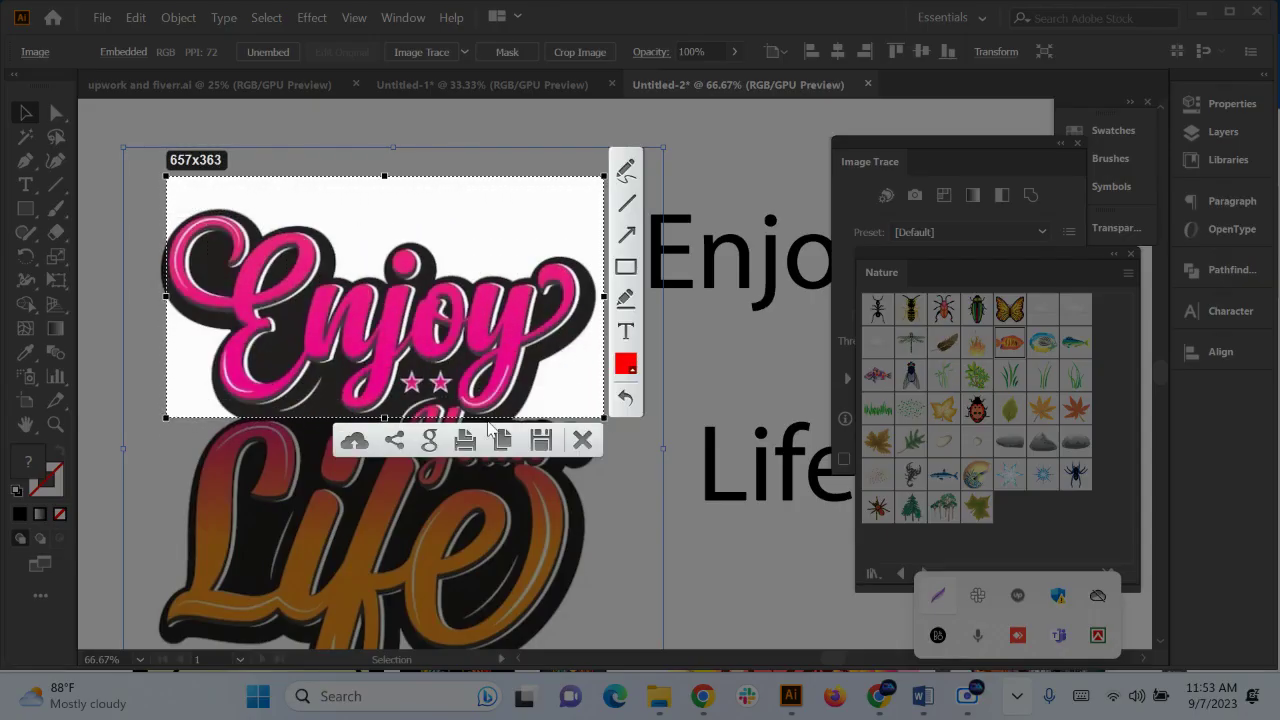
Save the captured "Enjoy" area to the Desktop as a JPEG named Screenshot_3
click(537, 437)
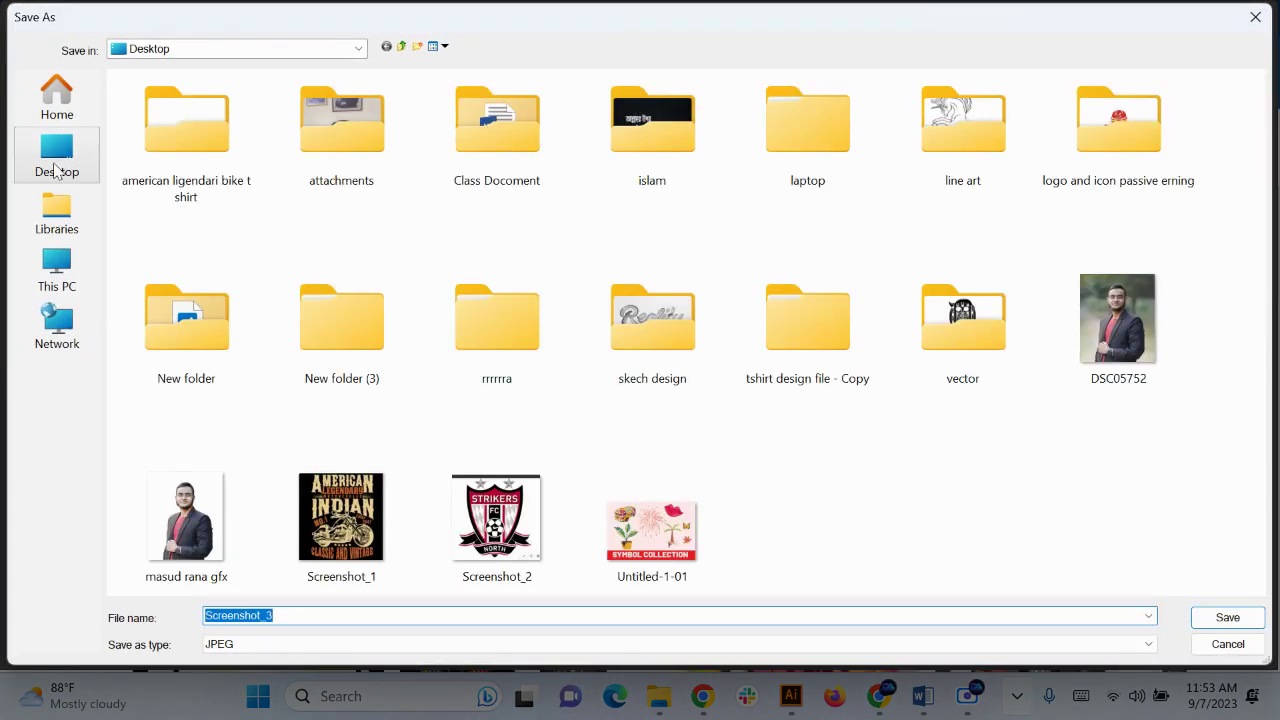
click(54, 162)
click(1226, 617)
Switch to Chrome and search Google for "what the font" in a new tab
click(870, 696)
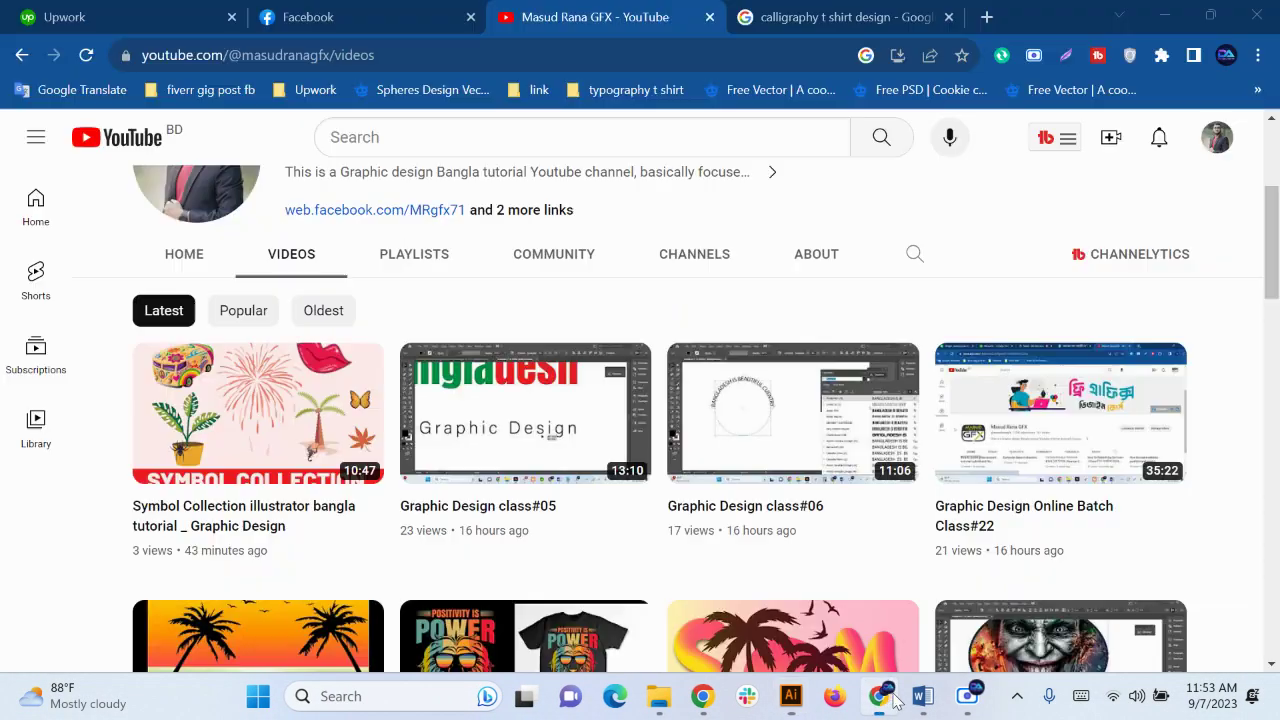
click(986, 17)
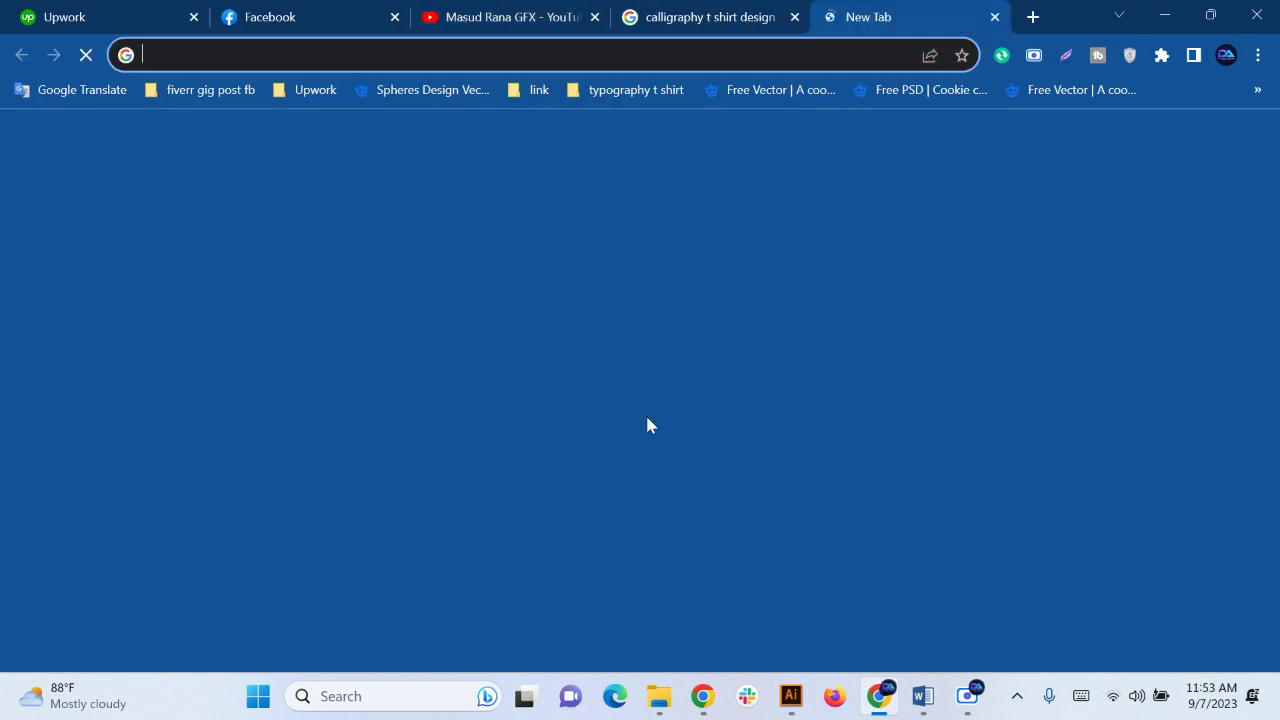
click(571, 426)
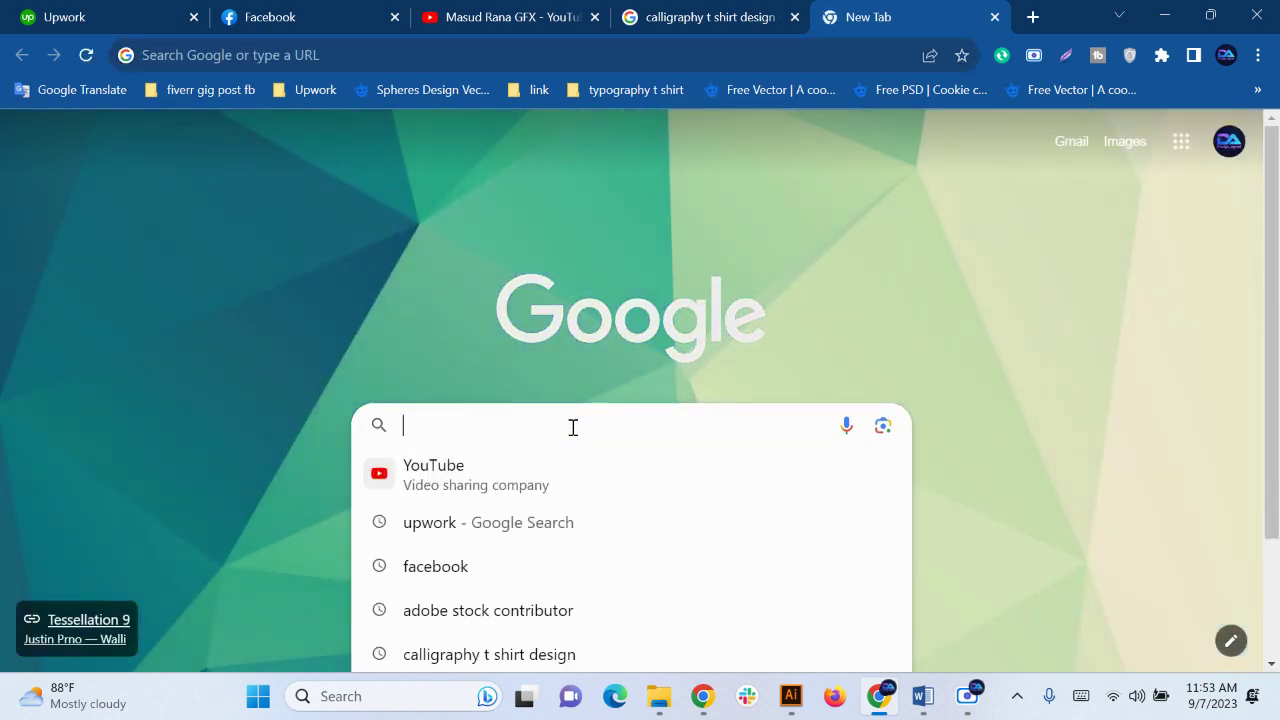
text(what th)
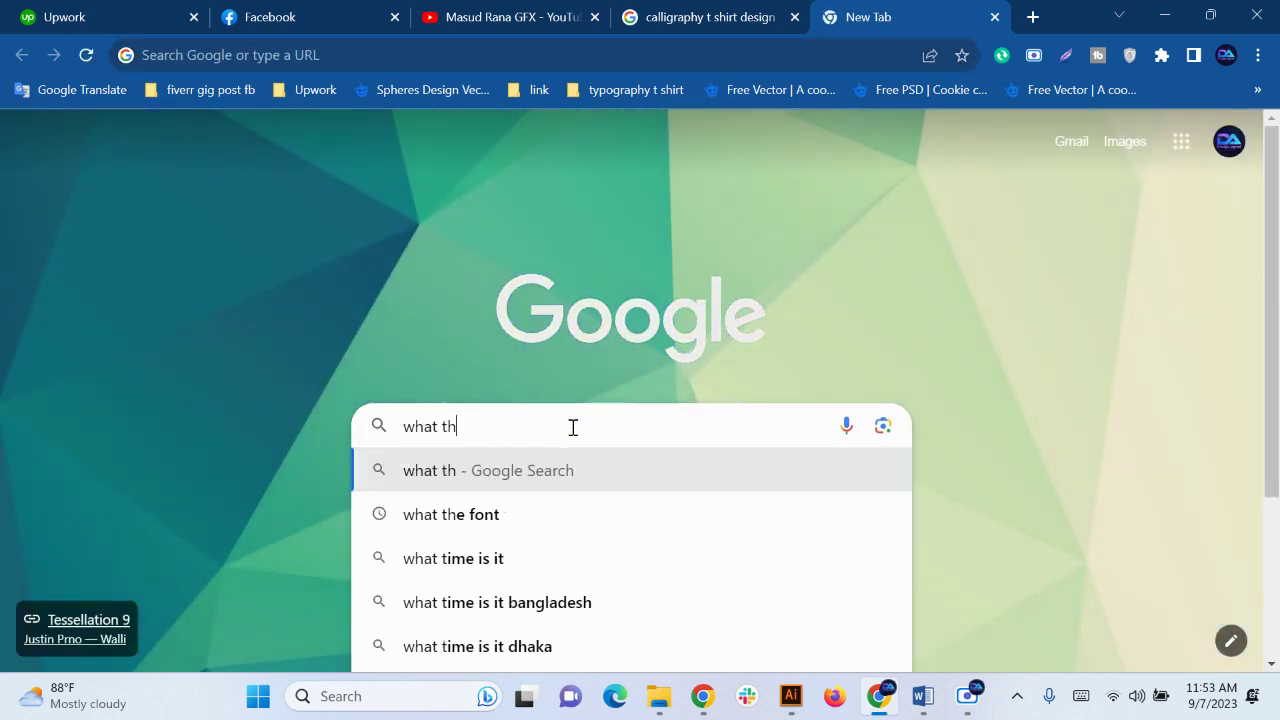
text(e font)
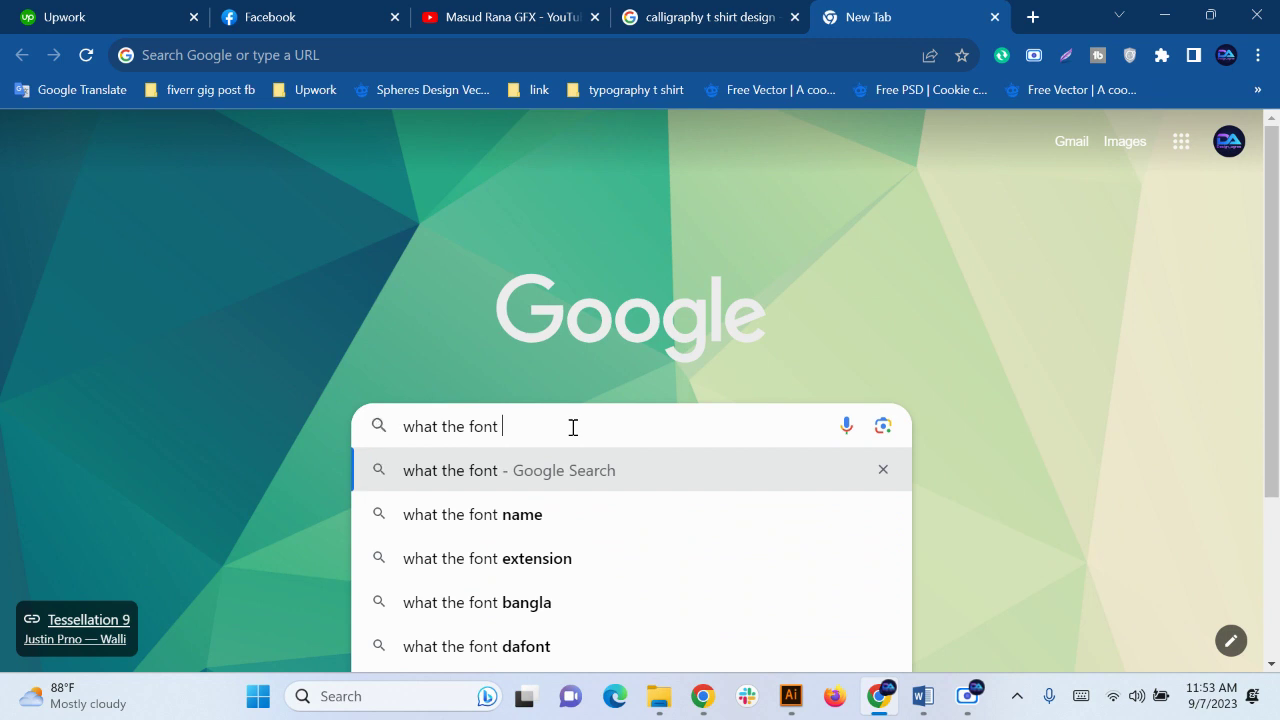
key(Return)
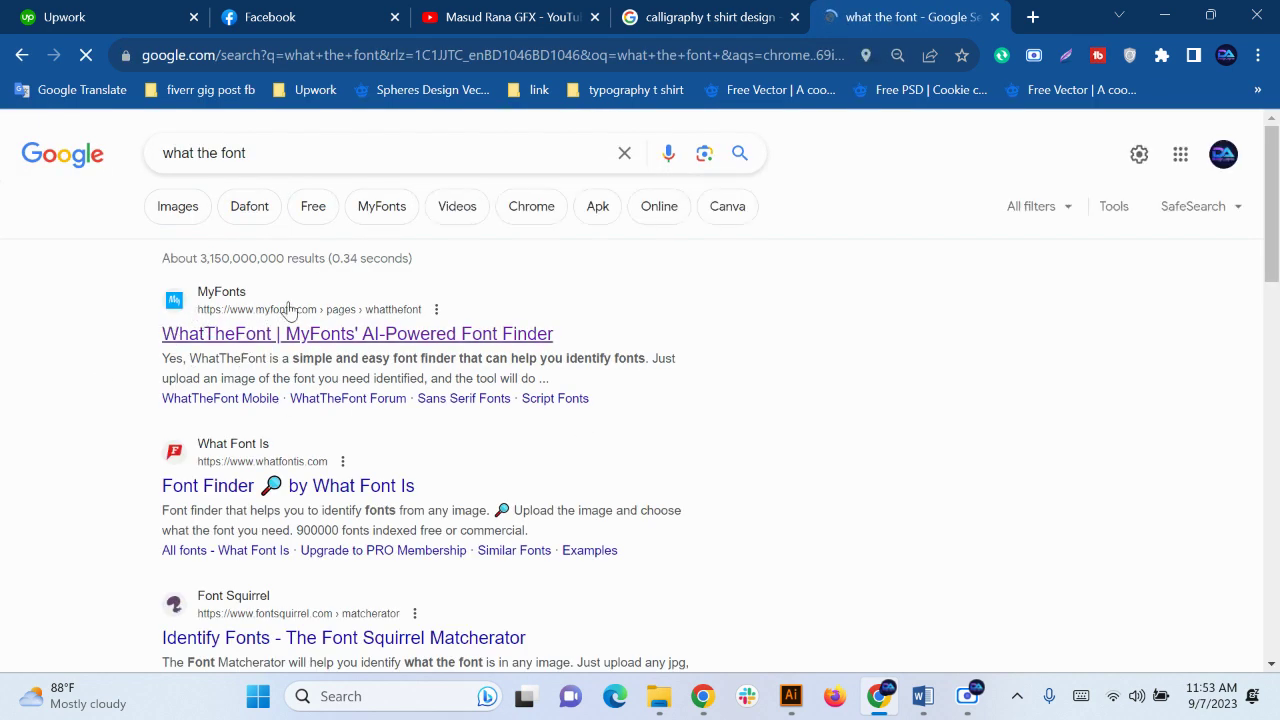
Open MyFonts' WhatTheFont font finder from the search results and dismiss its sign-up offer
click(258, 340)
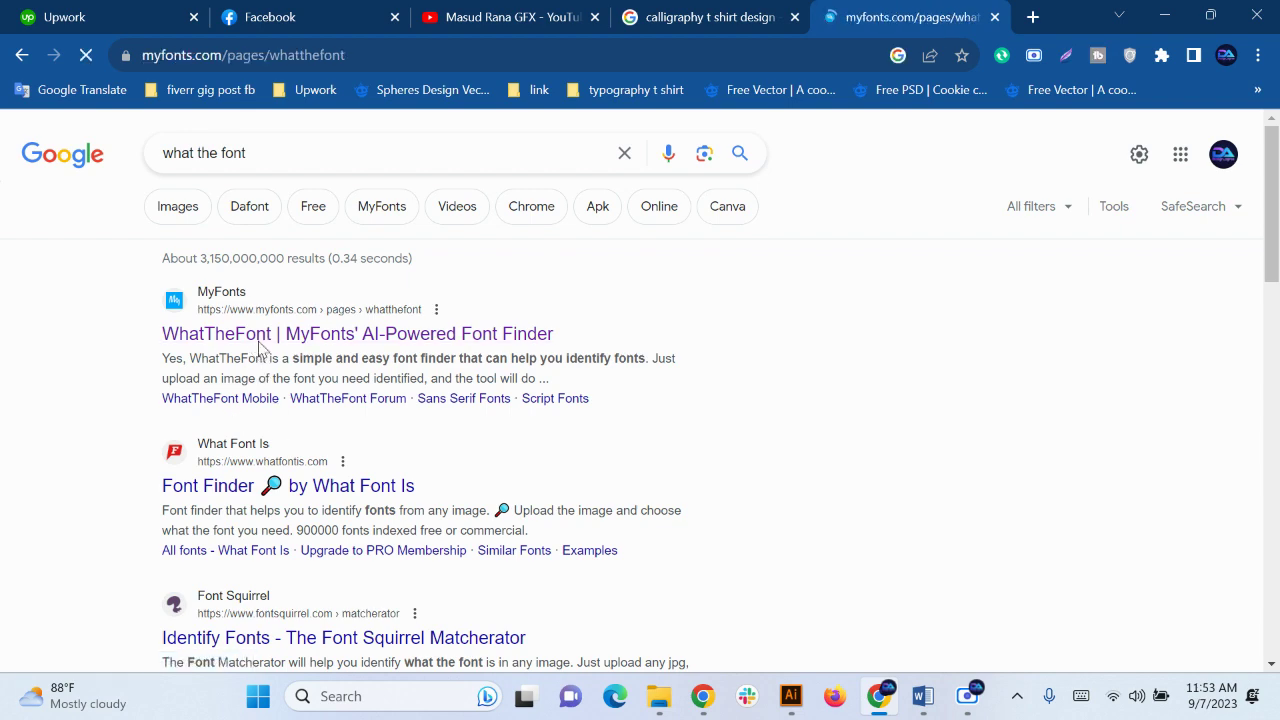
scroll(377, 456, down, 4)
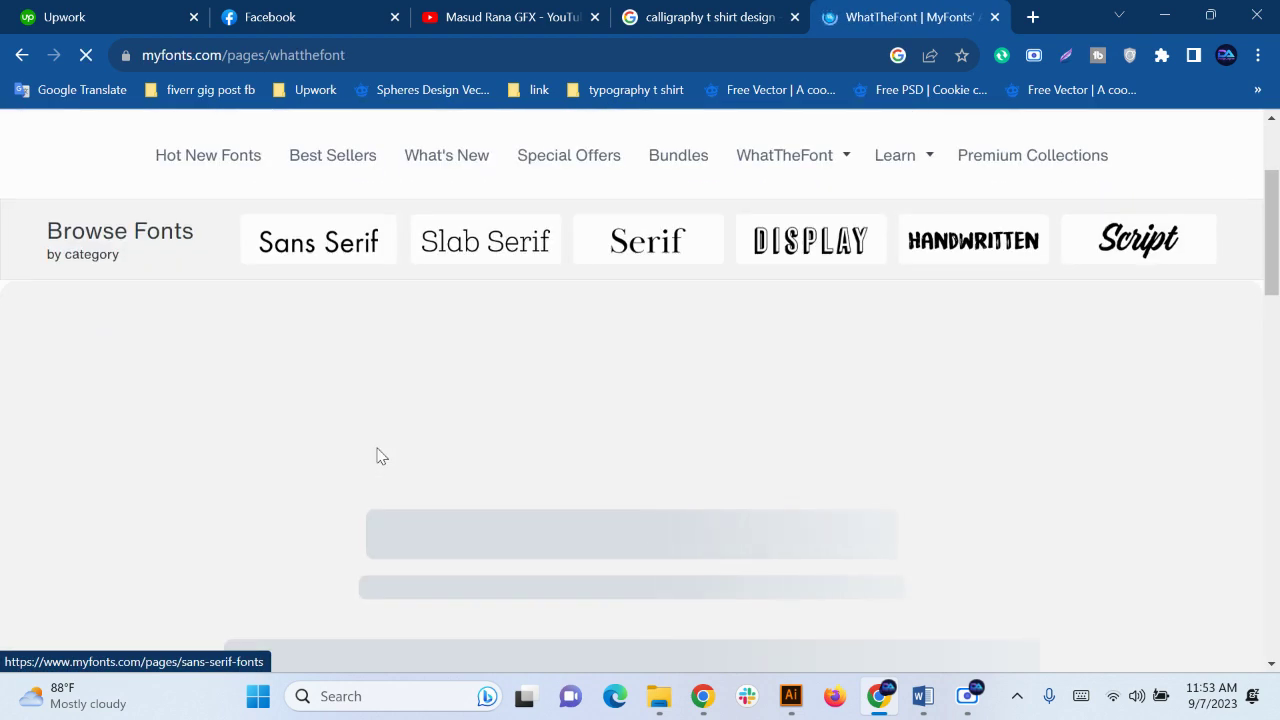
scroll(376, 452, up, 3)
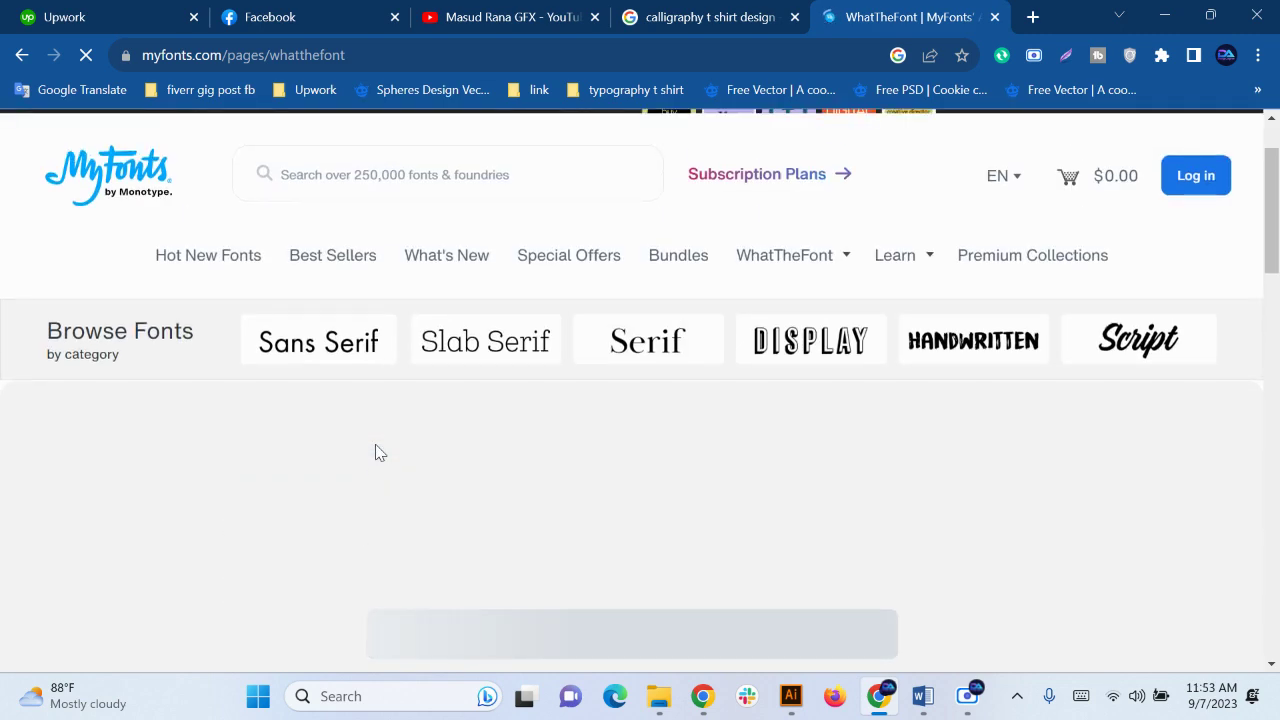
scroll(363, 470, down, 3)
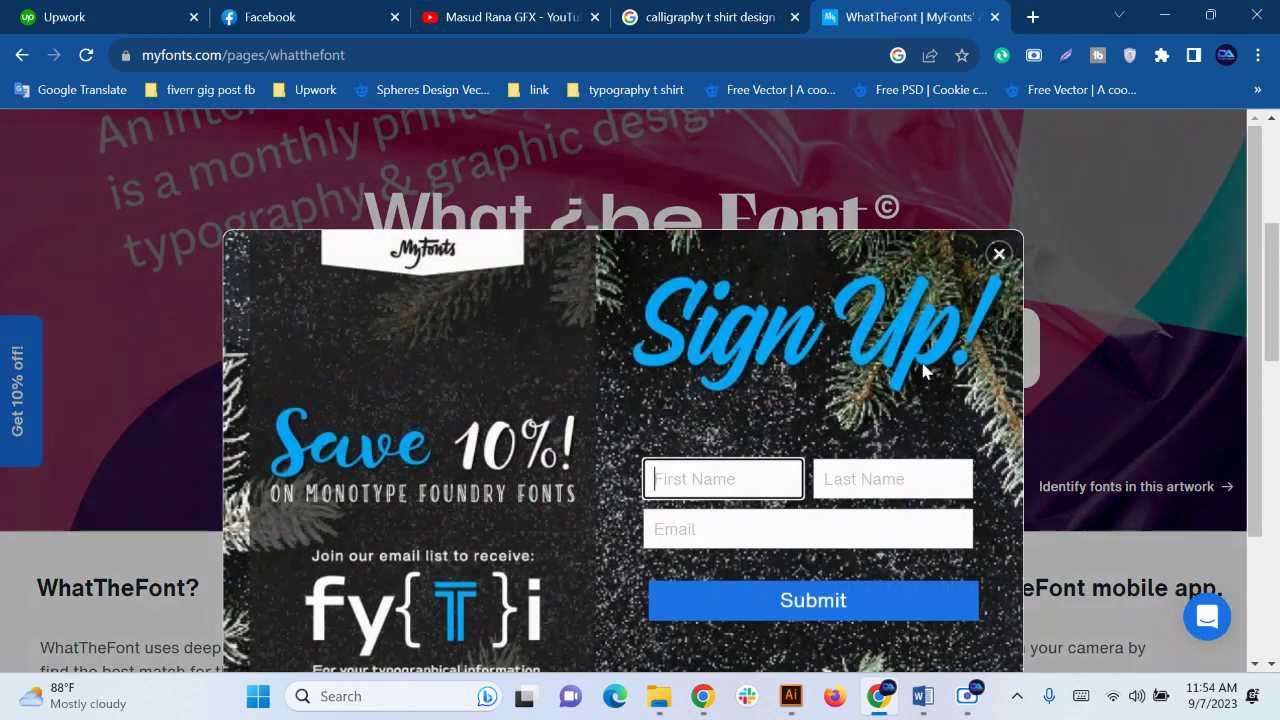
click(998, 254)
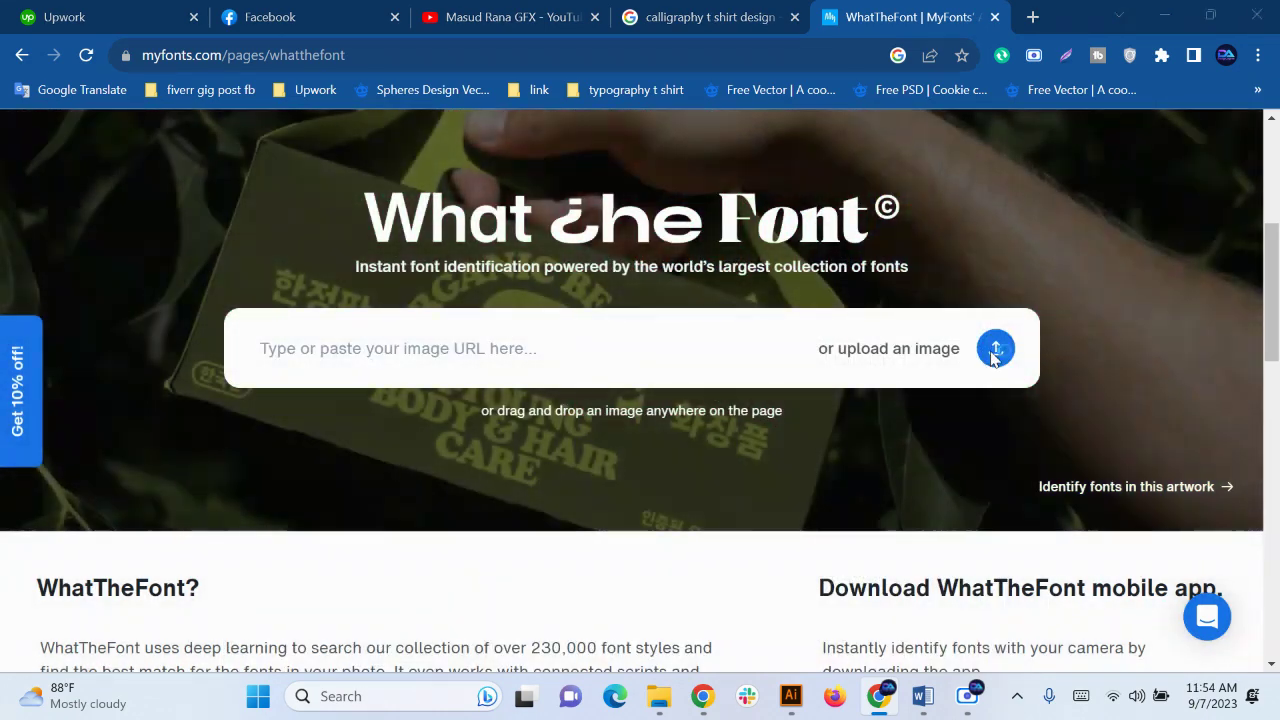
Upload Screenshot_3 from the Desktop to WhatTheFont and dismiss the notice over the image
click(995, 350)
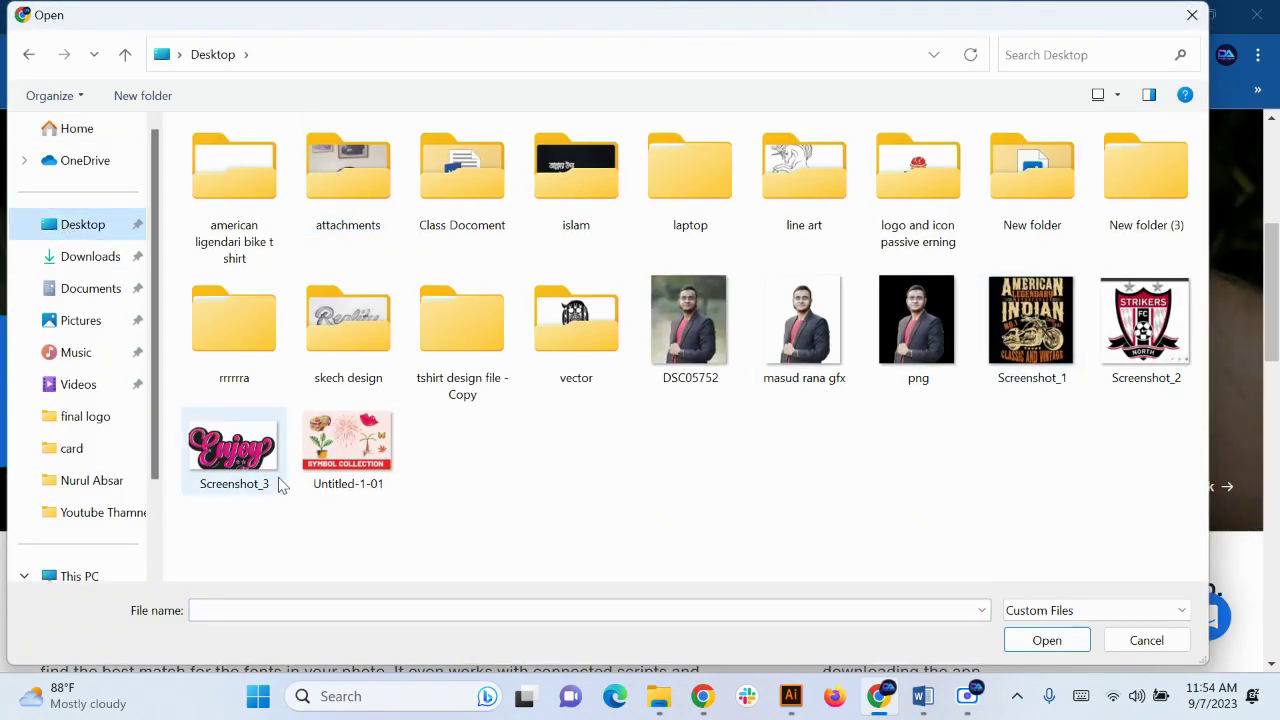
double_click(256, 476)
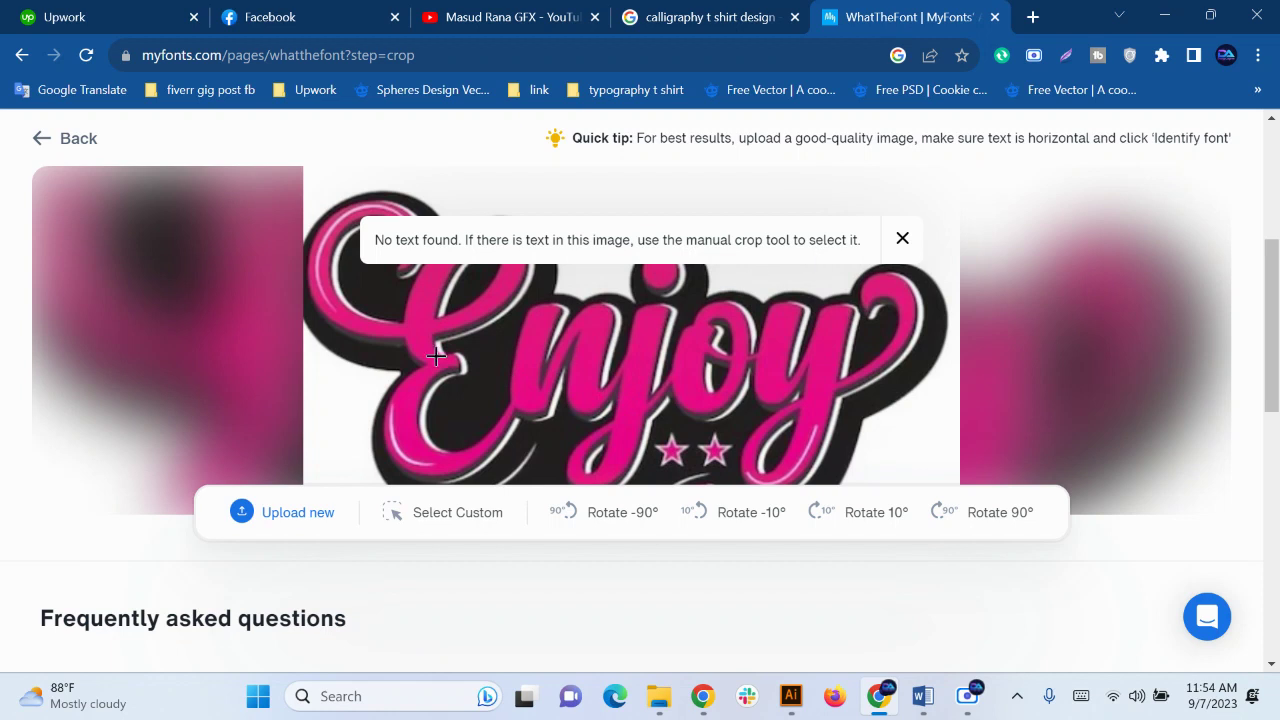
click(902, 239)
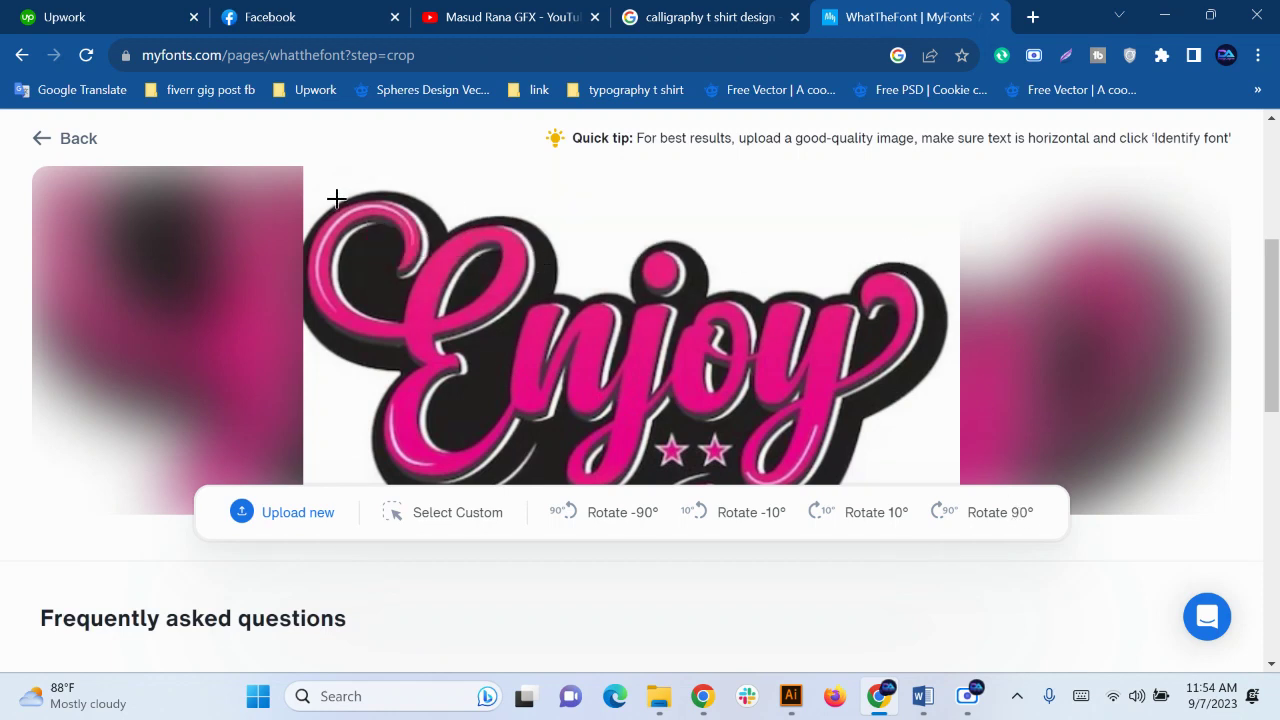
Draw a custom crop area around the whole word "Enjoy" in the uploaded image and run font identification on it
drag(336, 199, 822, 424)
scroll(686, 396, down, 3)
scroll(505, 415, up, 2)
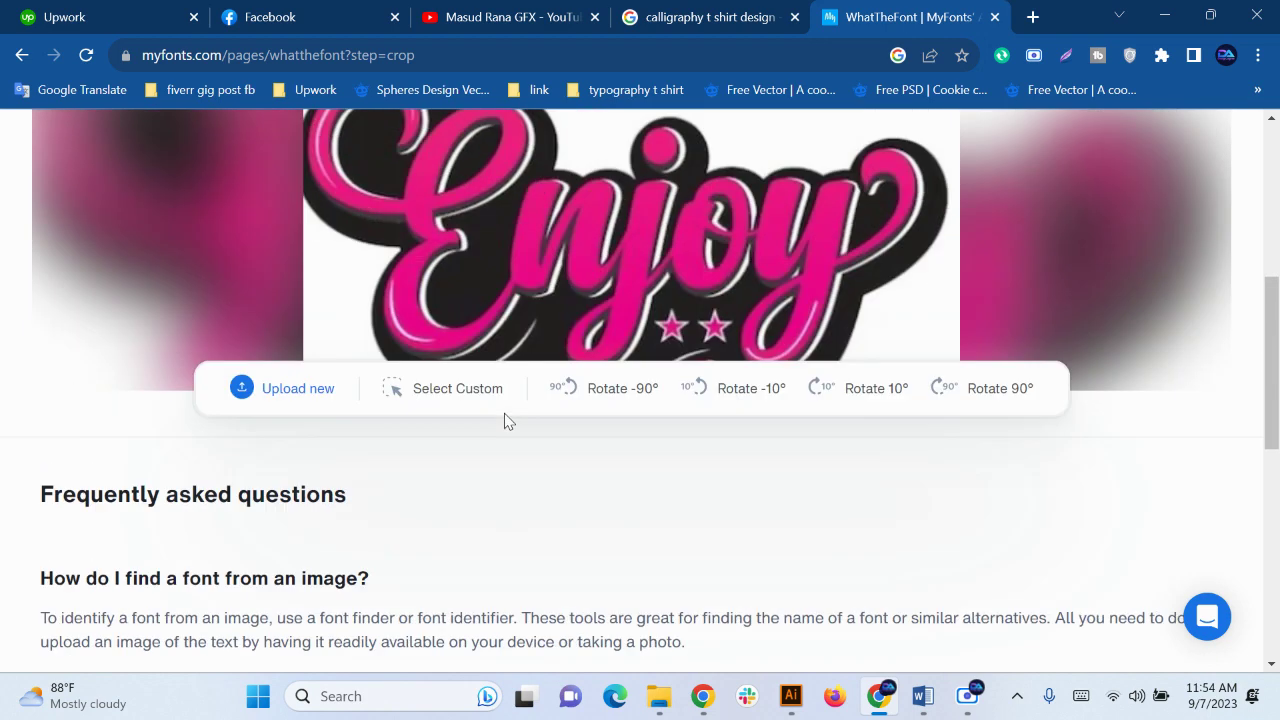
scroll(505, 420, up, 1)
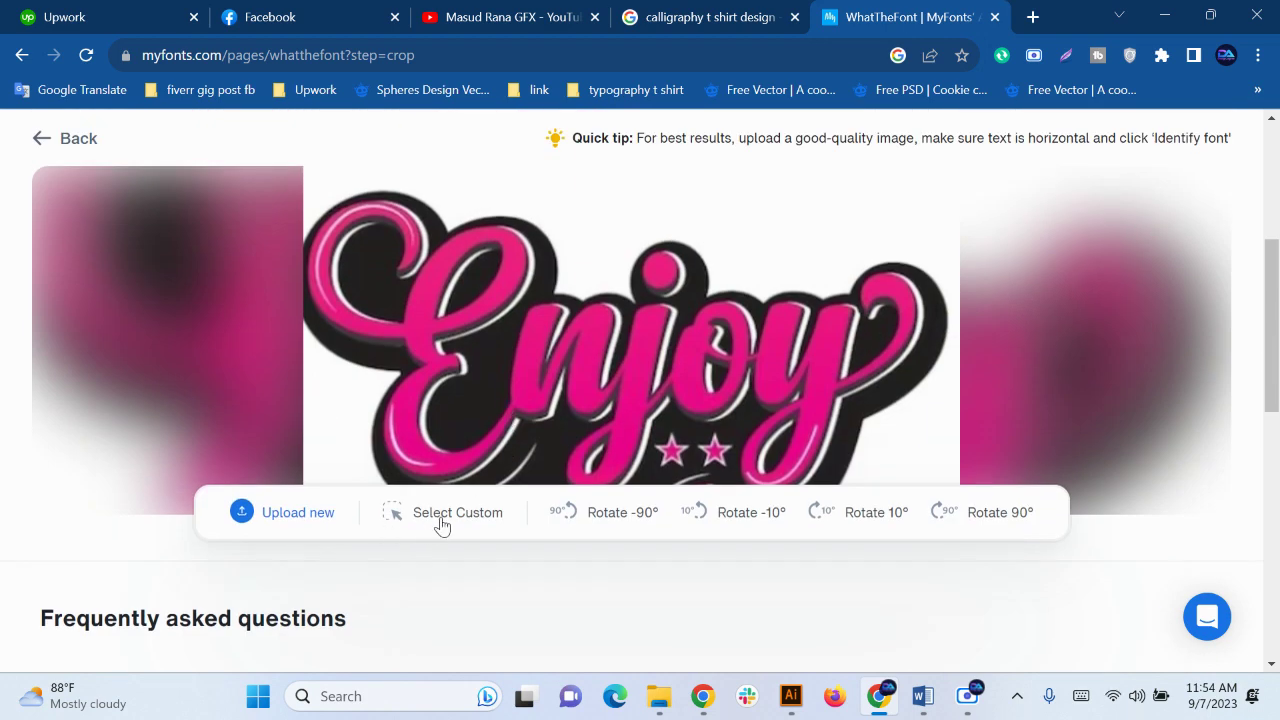
scroll(751, 443, down, 7)
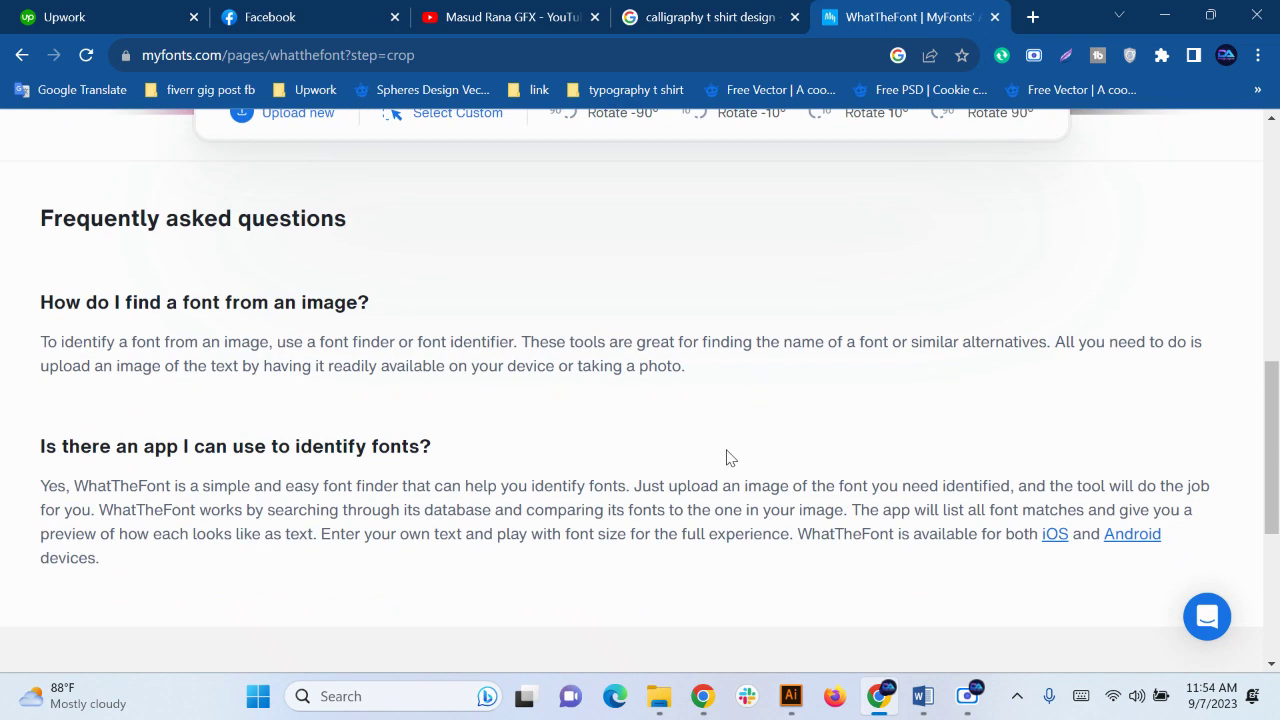
scroll(740, 480, up, 4)
scroll(745, 500, up, 5)
scroll(744, 505, down, 2)
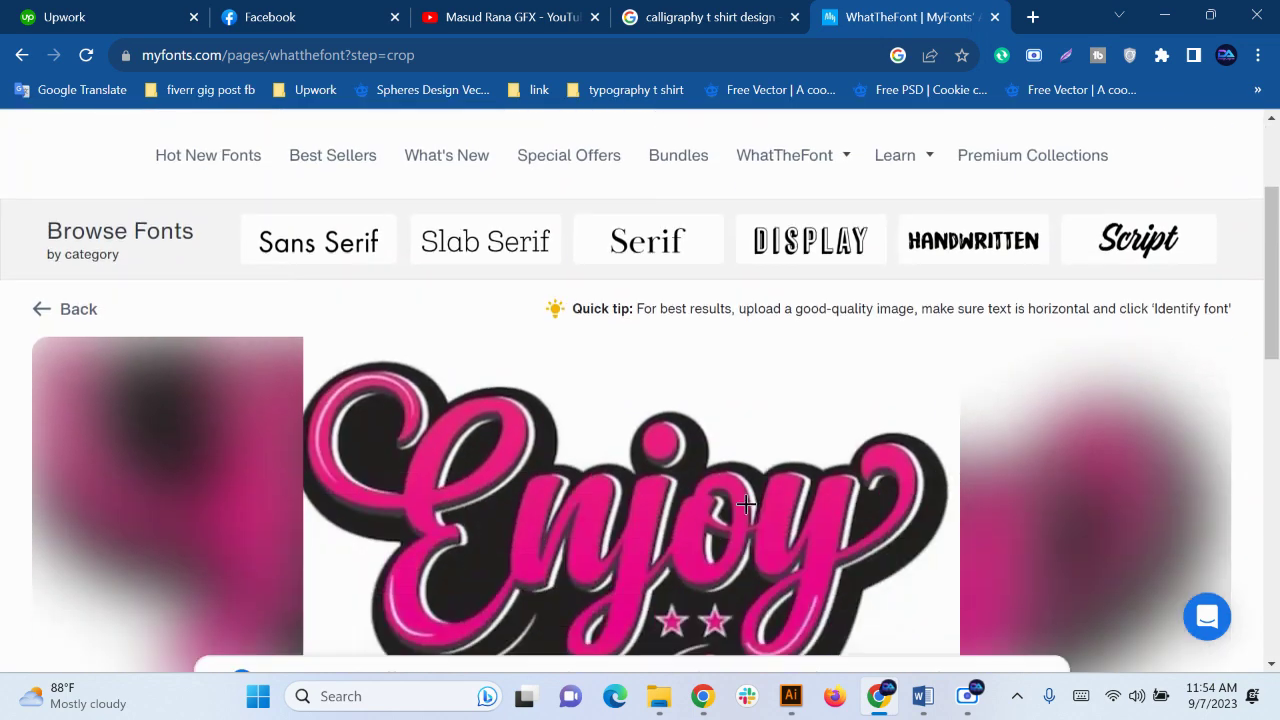
click(692, 489)
scroll(648, 492, down, 2)
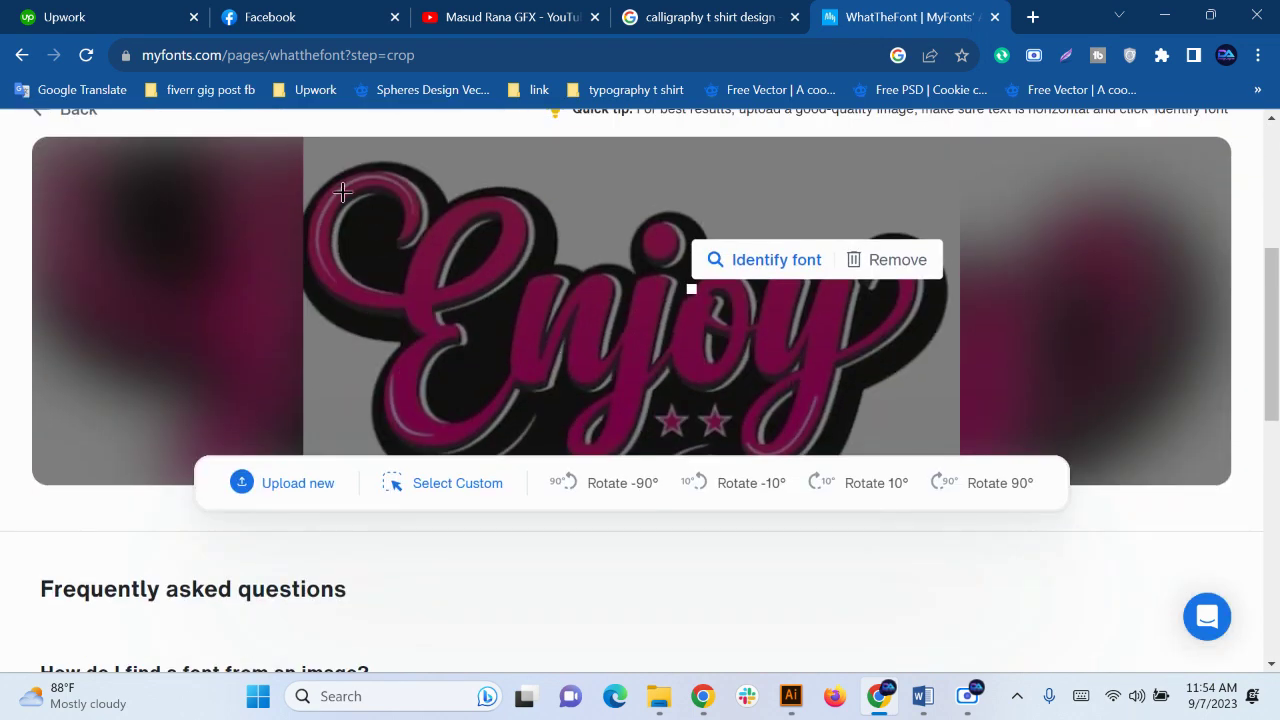
drag(318, 151, 912, 451)
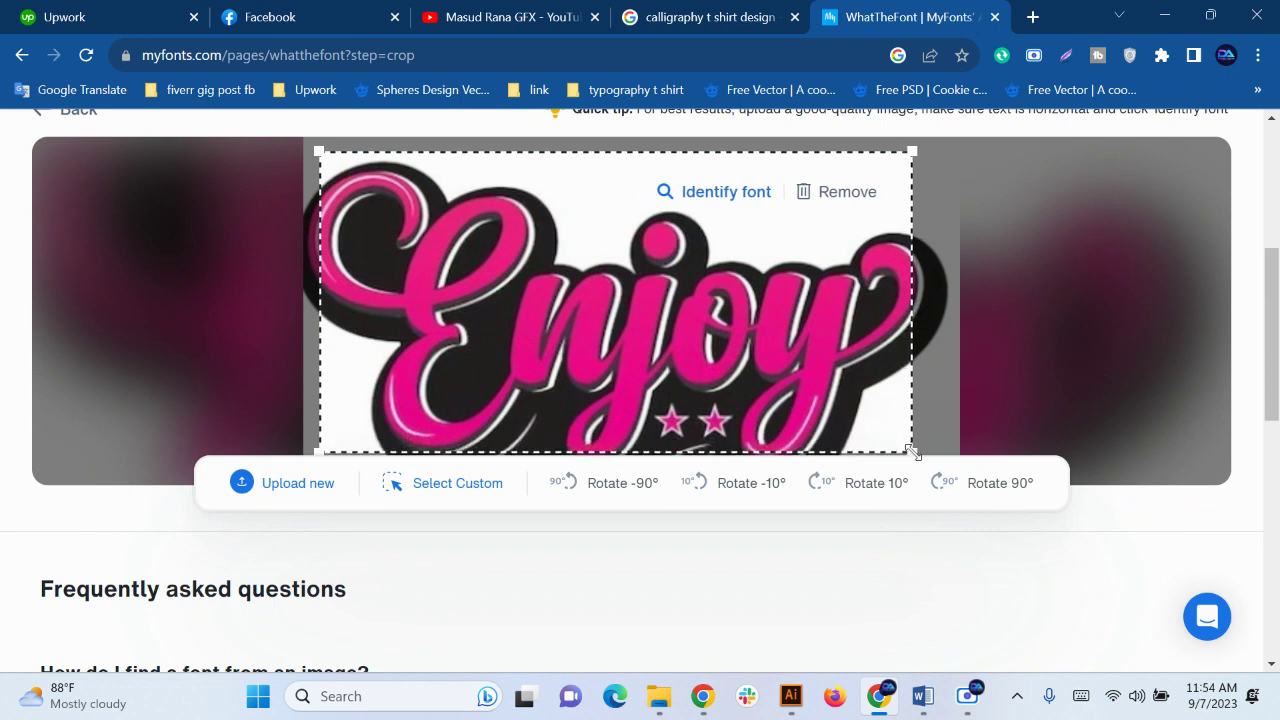
click(727, 196)
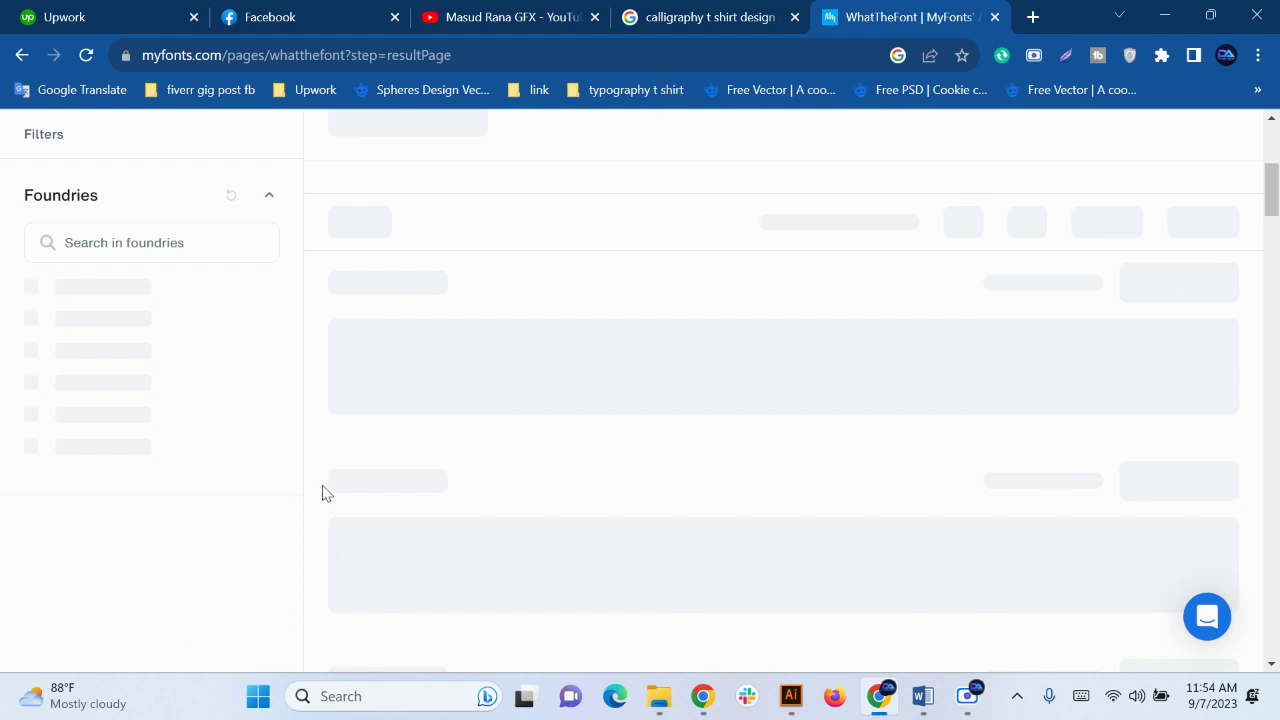
Look through the font matches for the "Enjoy" crop and compare their previews with the reference lettering
scroll(371, 494, up, 4)
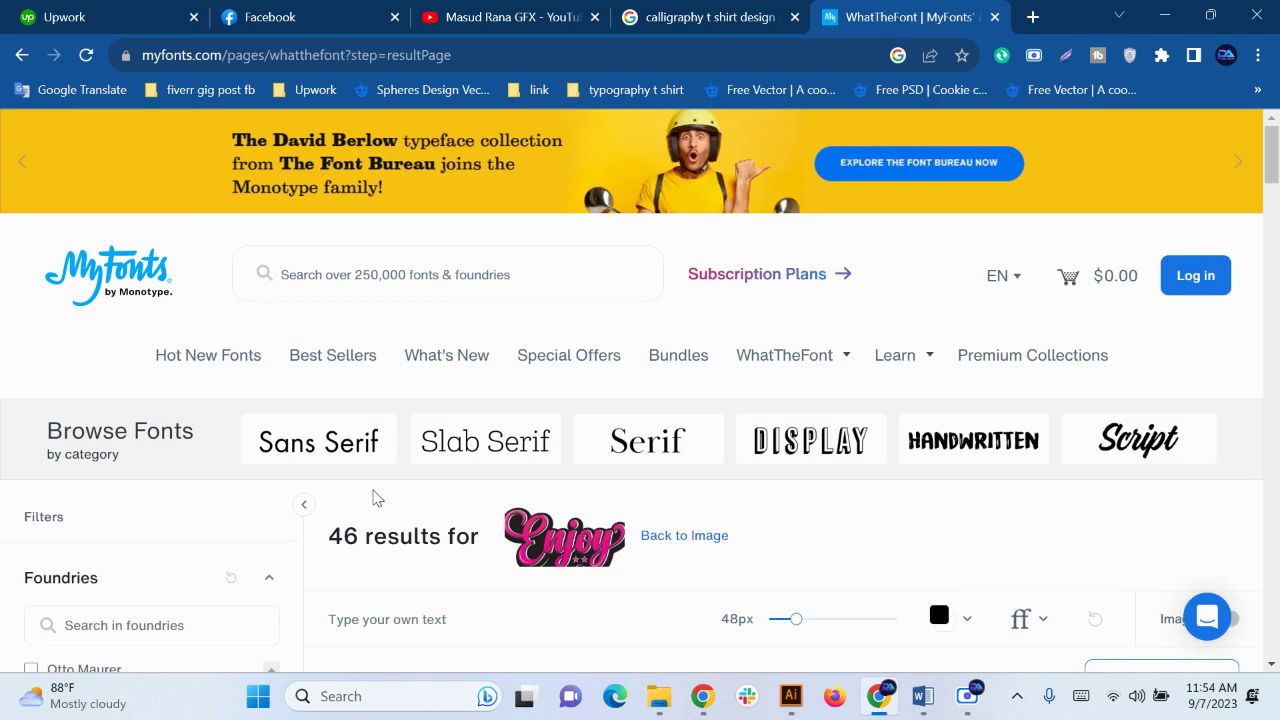
scroll(371, 494, down, 10)
scroll(374, 502, down, 6)
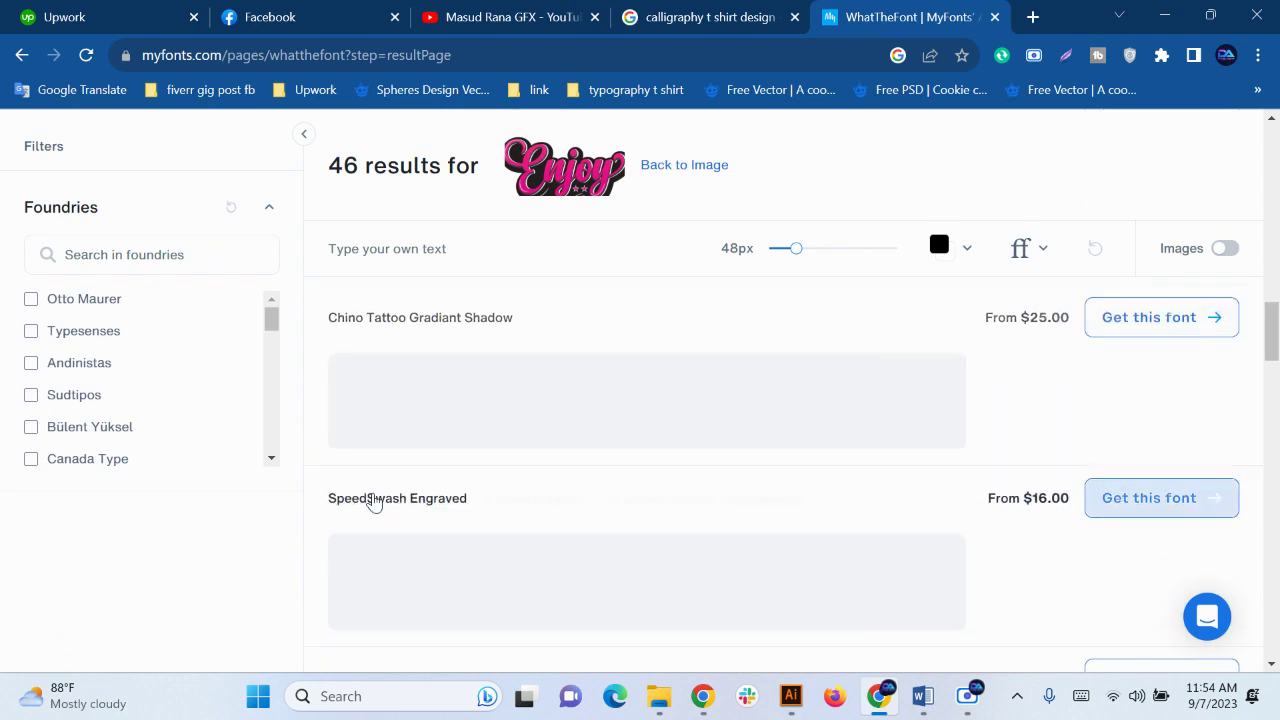
scroll(371, 502, down, 10)
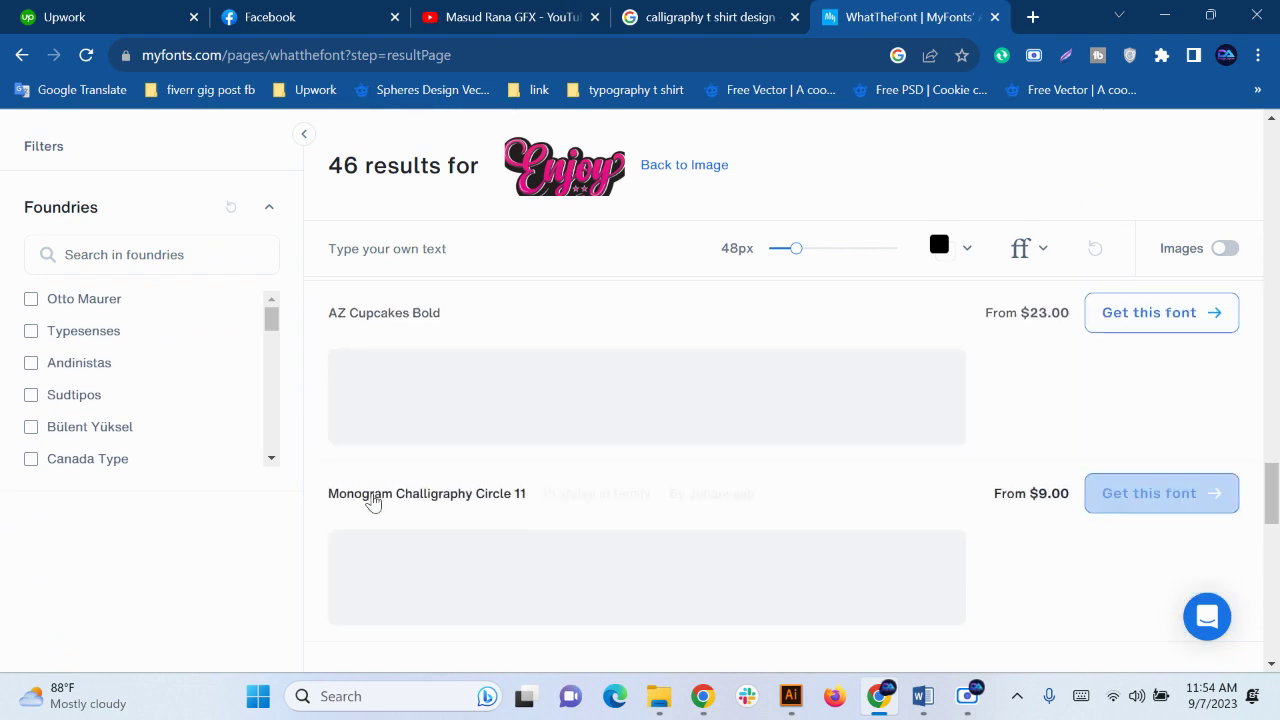
scroll(674, 494, up, 15)
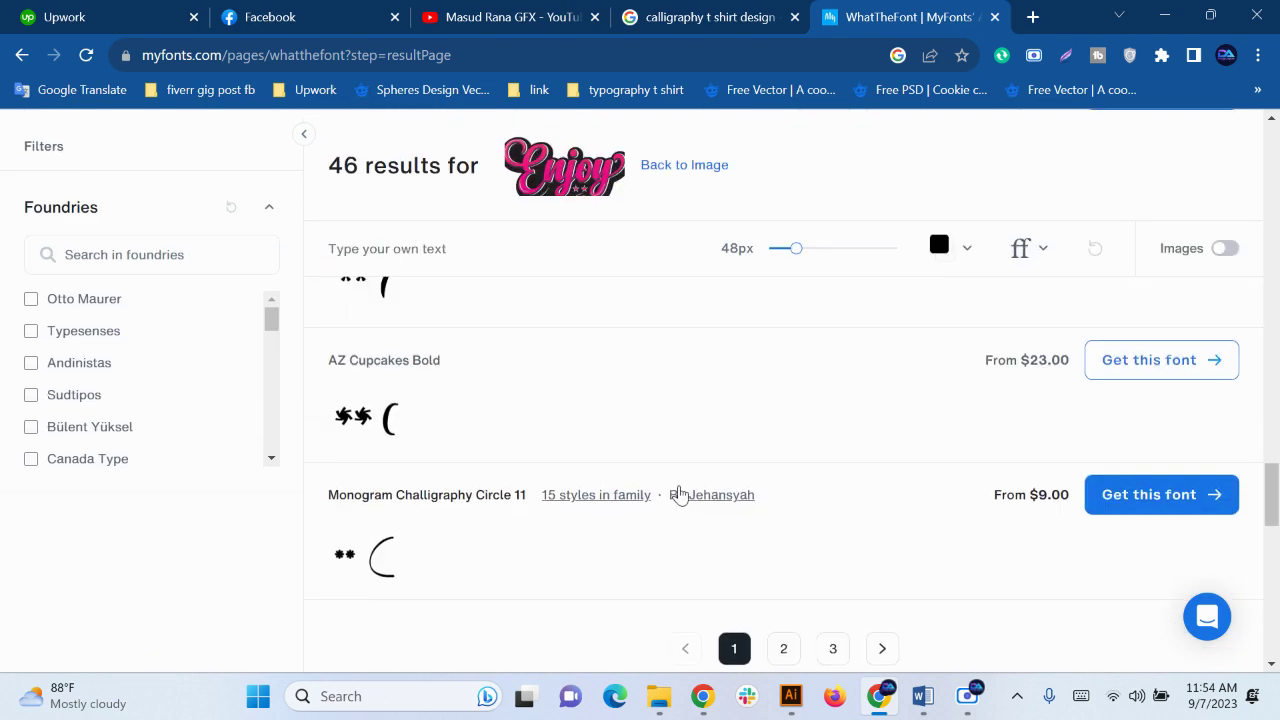
scroll(675, 492, up, 5)
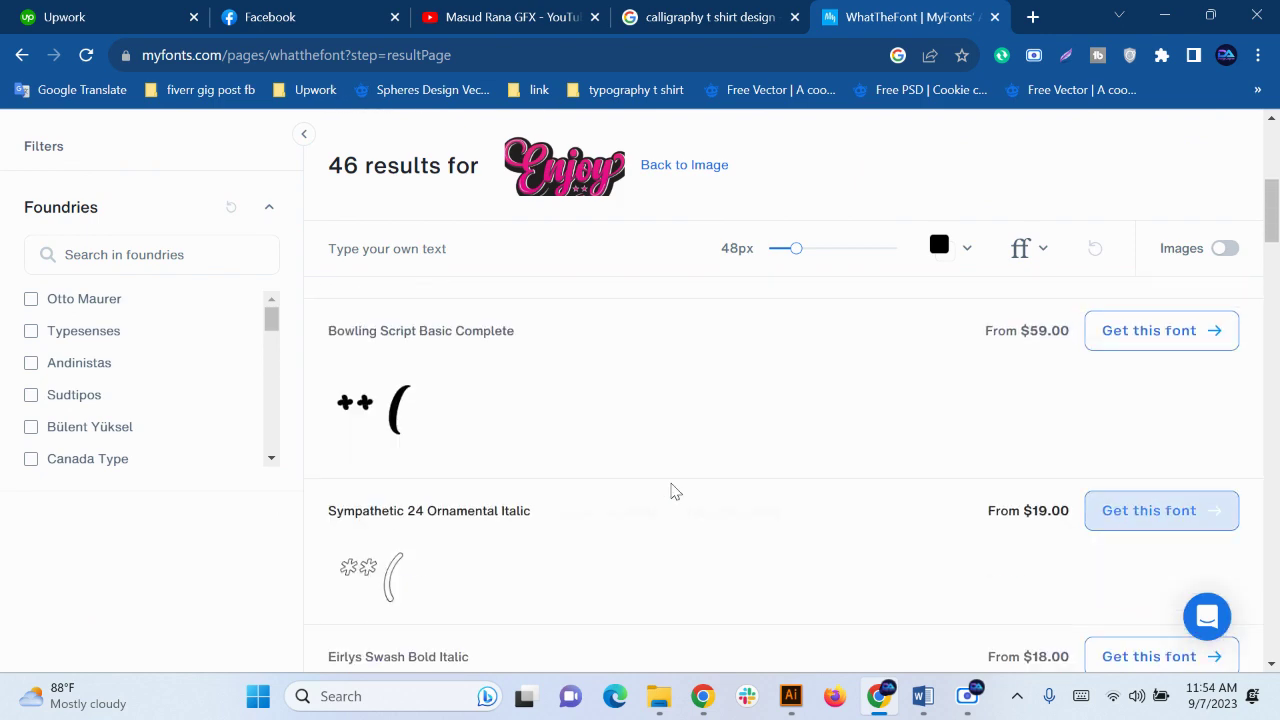
scroll(672, 492, down, 3)
scroll(672, 492, up, 1)
scroll(672, 492, up, 2)
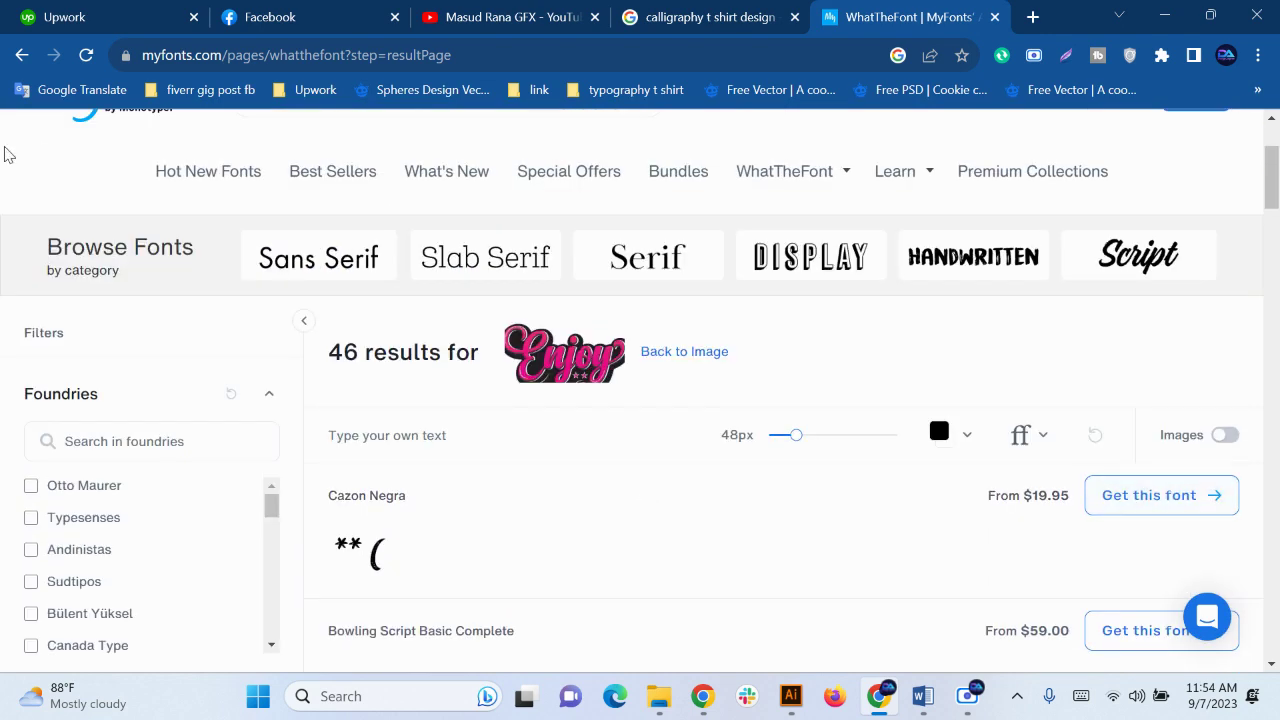
Return to the crop stage, narrow the selection to the "En" part of "Enjoy", and identify its font again, browsing the matches
click(21, 55)
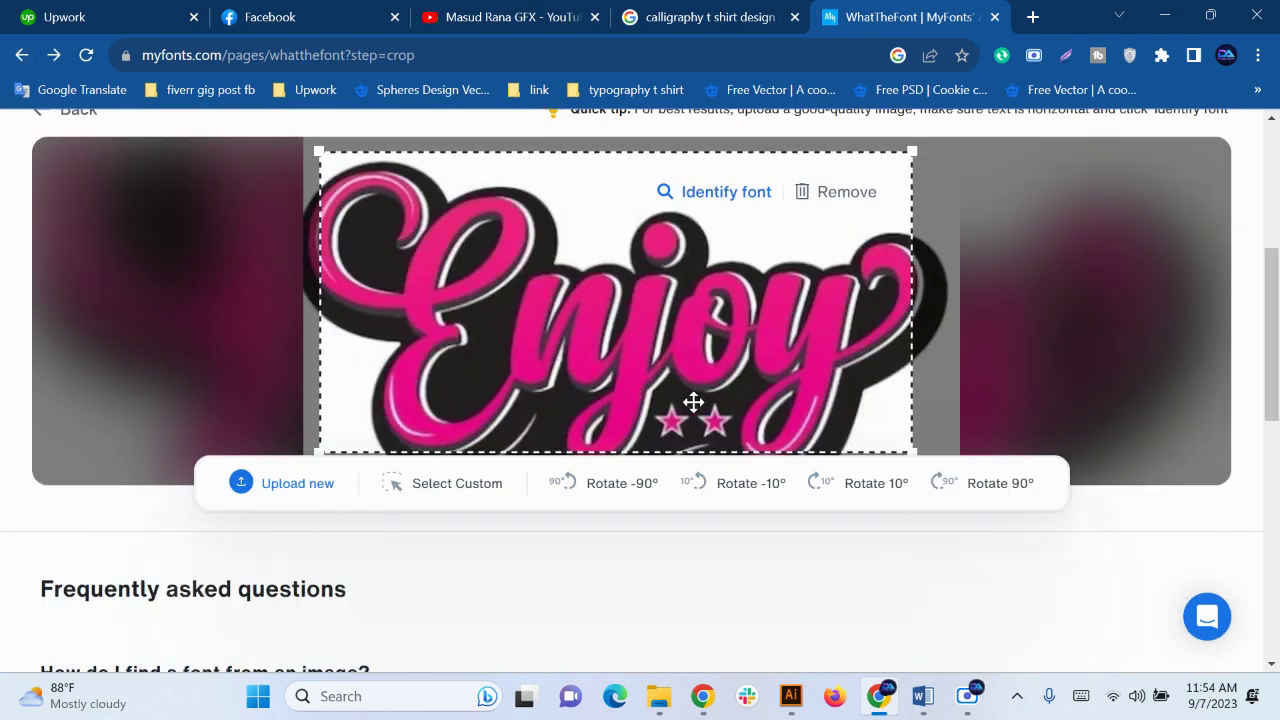
drag(908, 448, 585, 451)
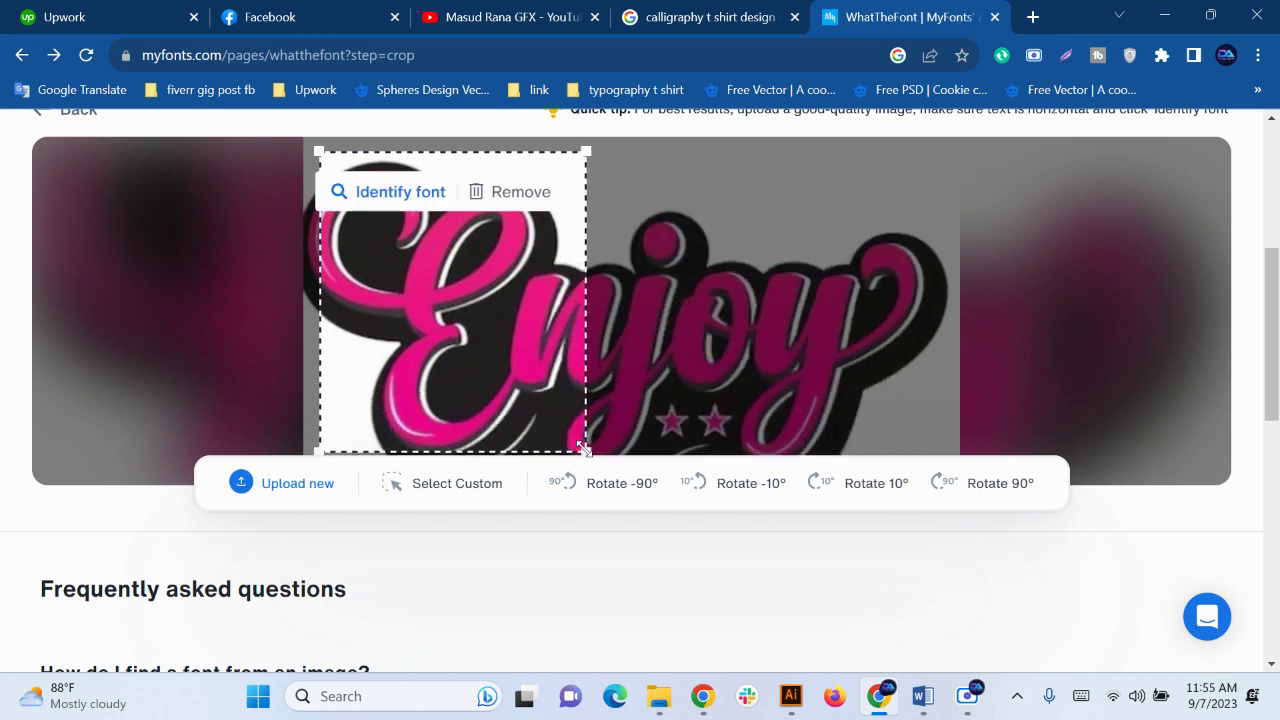
drag(322, 152, 291, 149)
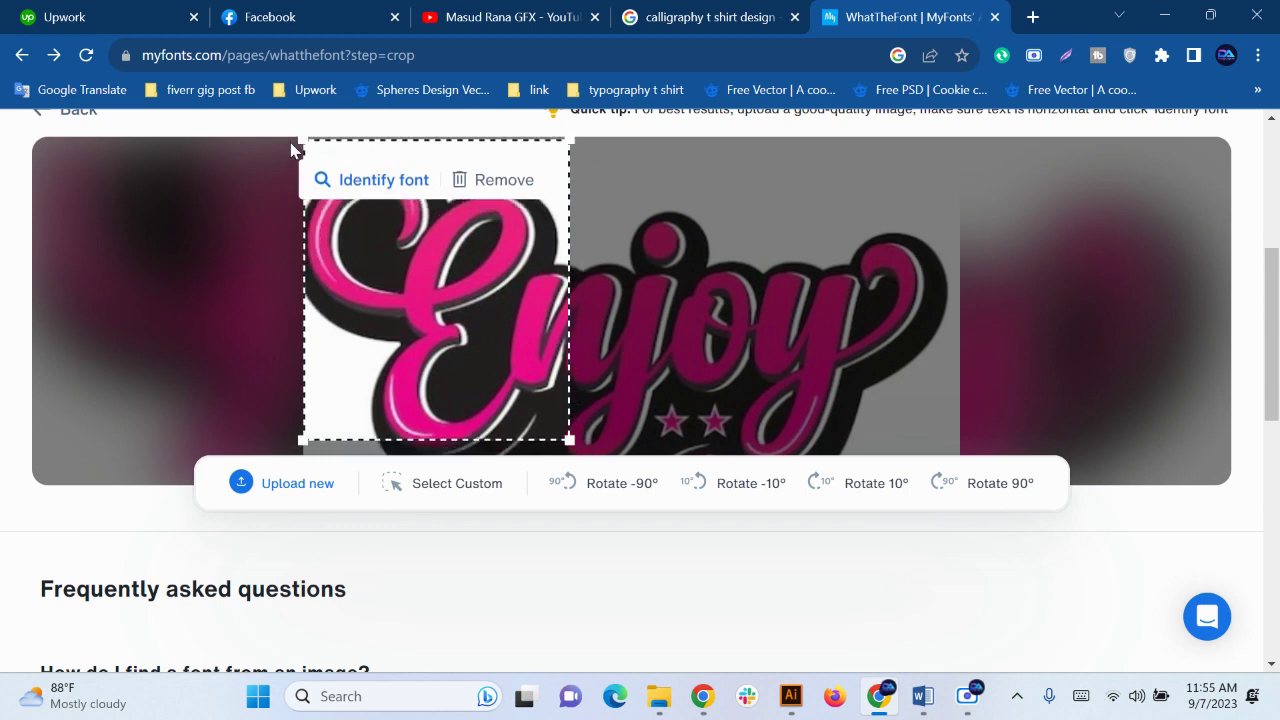
drag(565, 440, 567, 458)
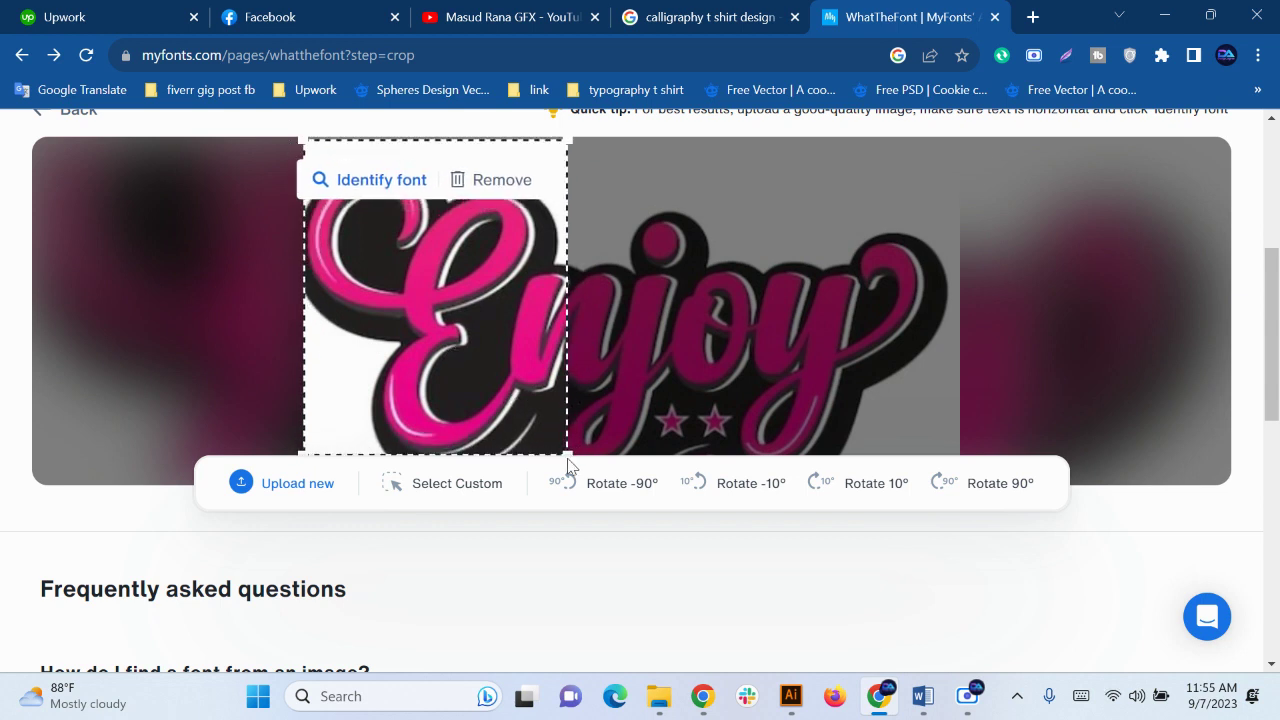
click(370, 185)
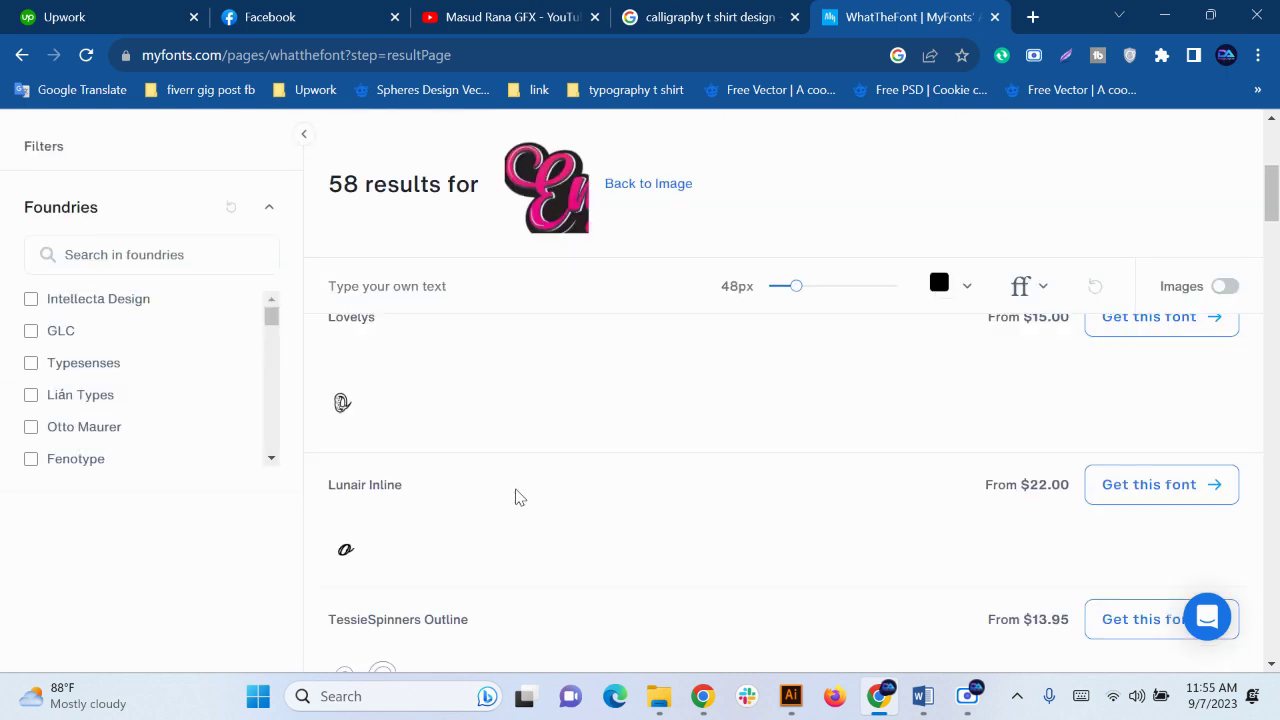
scroll(518, 497, down, 12)
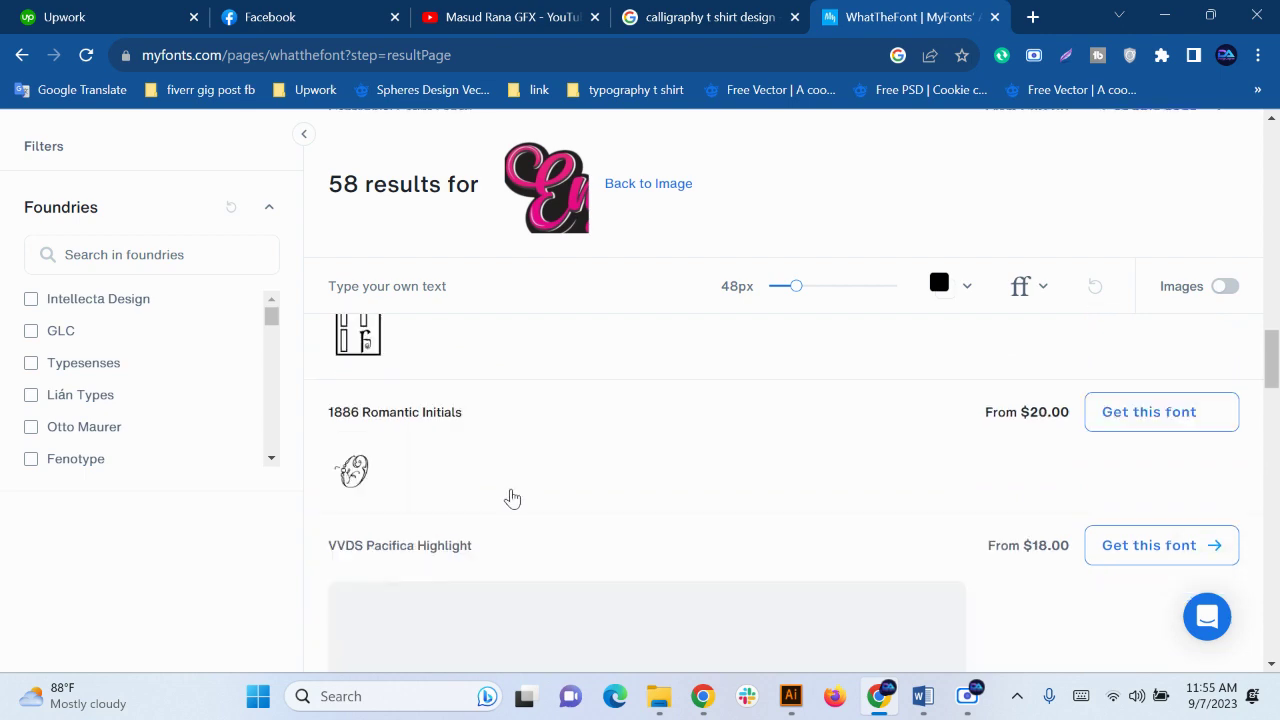
scroll(512, 497, down, 1)
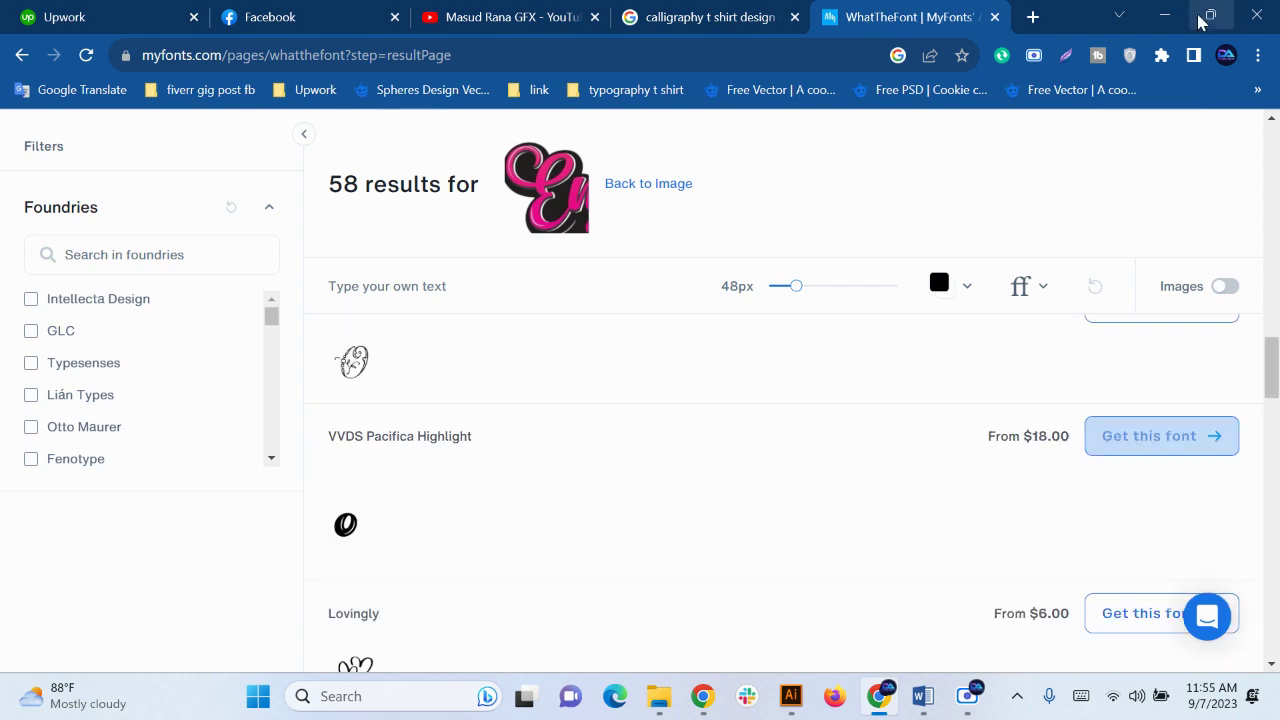
scroll(549, 423, up, 4)
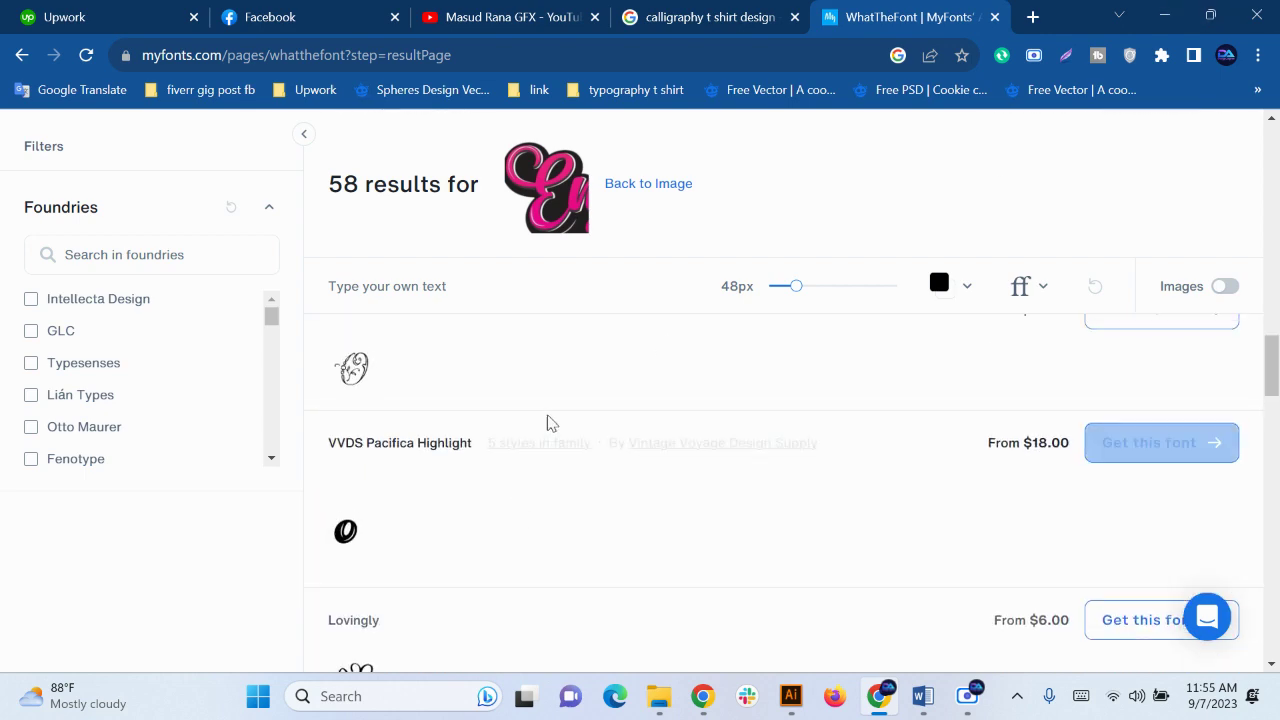
Switch to Illustrator and move the "Enjoy" text slightly away from the reference image, keeping it above "Life"
click(792, 690)
scroll(514, 391, down, 2)
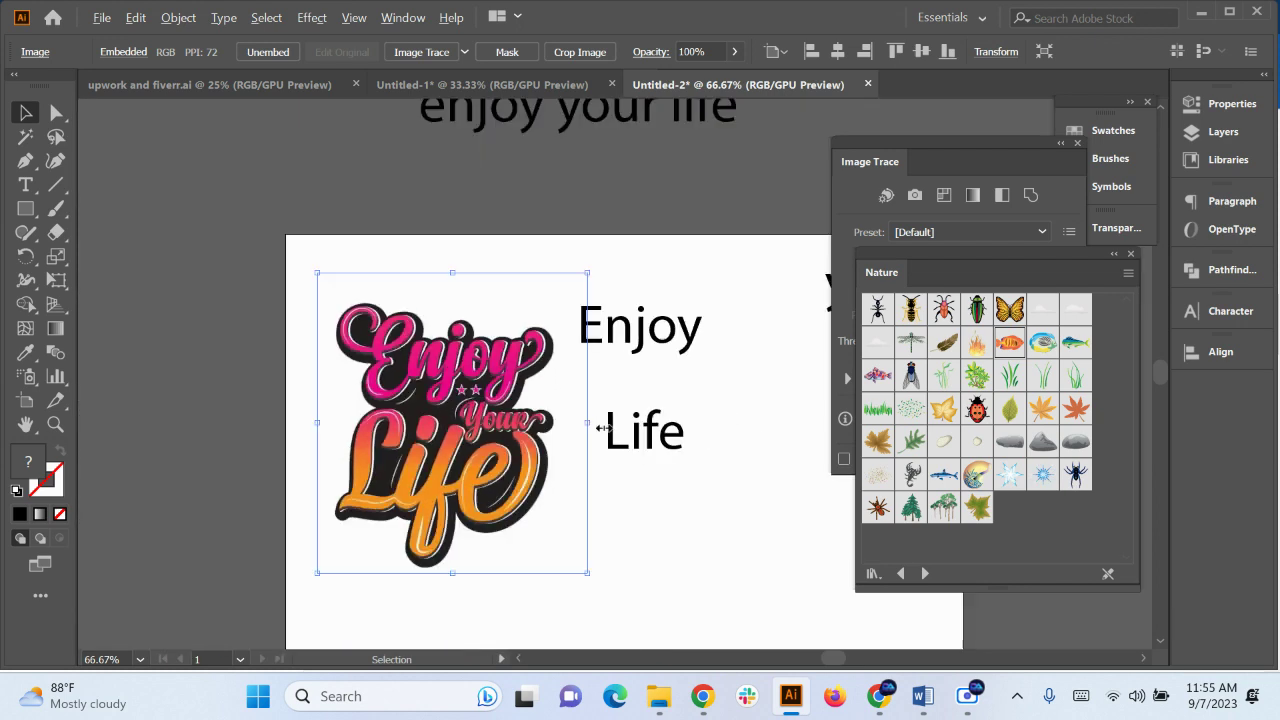
scroll(514, 391, right, 2)
drag(498, 330, 540, 355)
scroll(537, 374, up, 1)
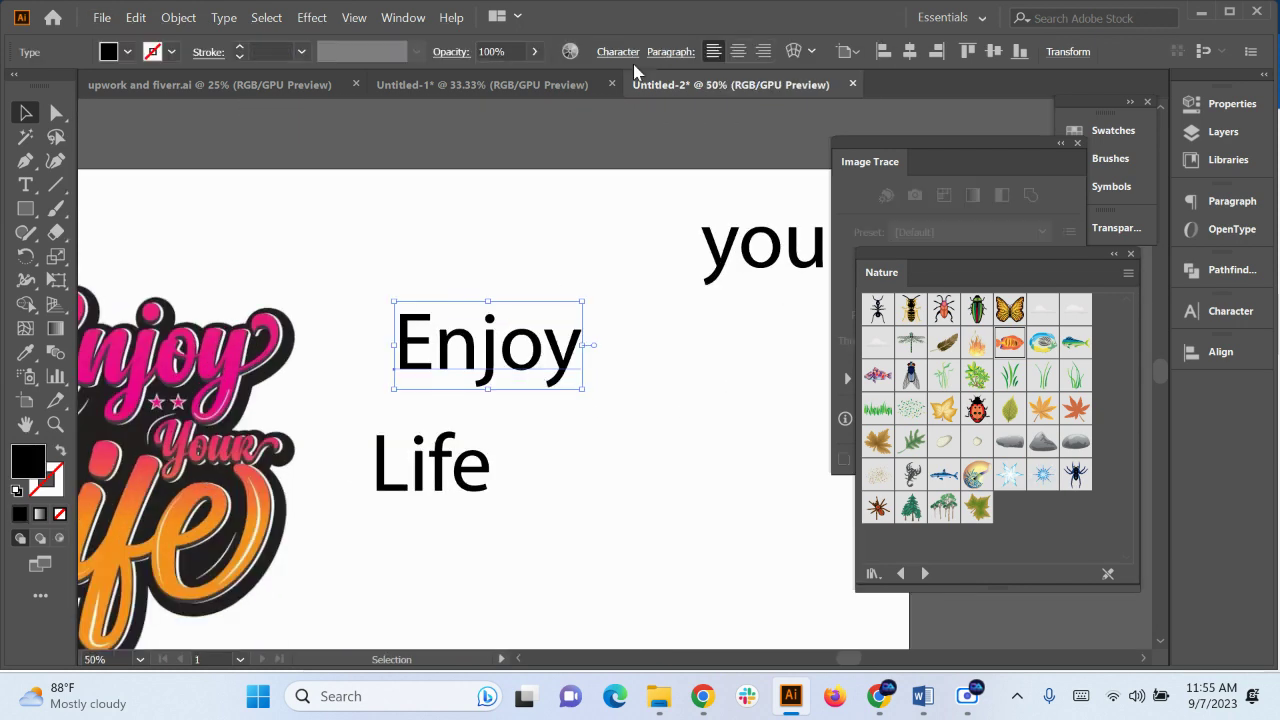
Set the "Enjoy" text's font to Anydore and shift the text further to the right of the reference image
click(618, 55)
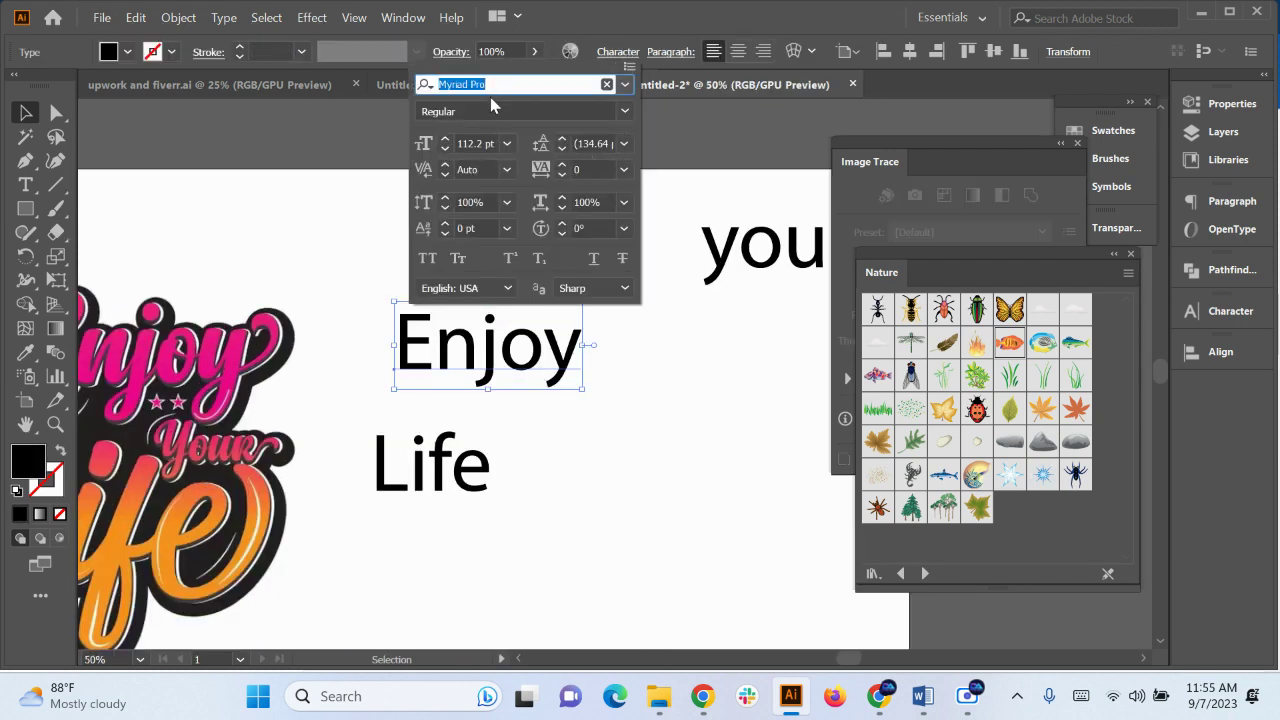
text(any)
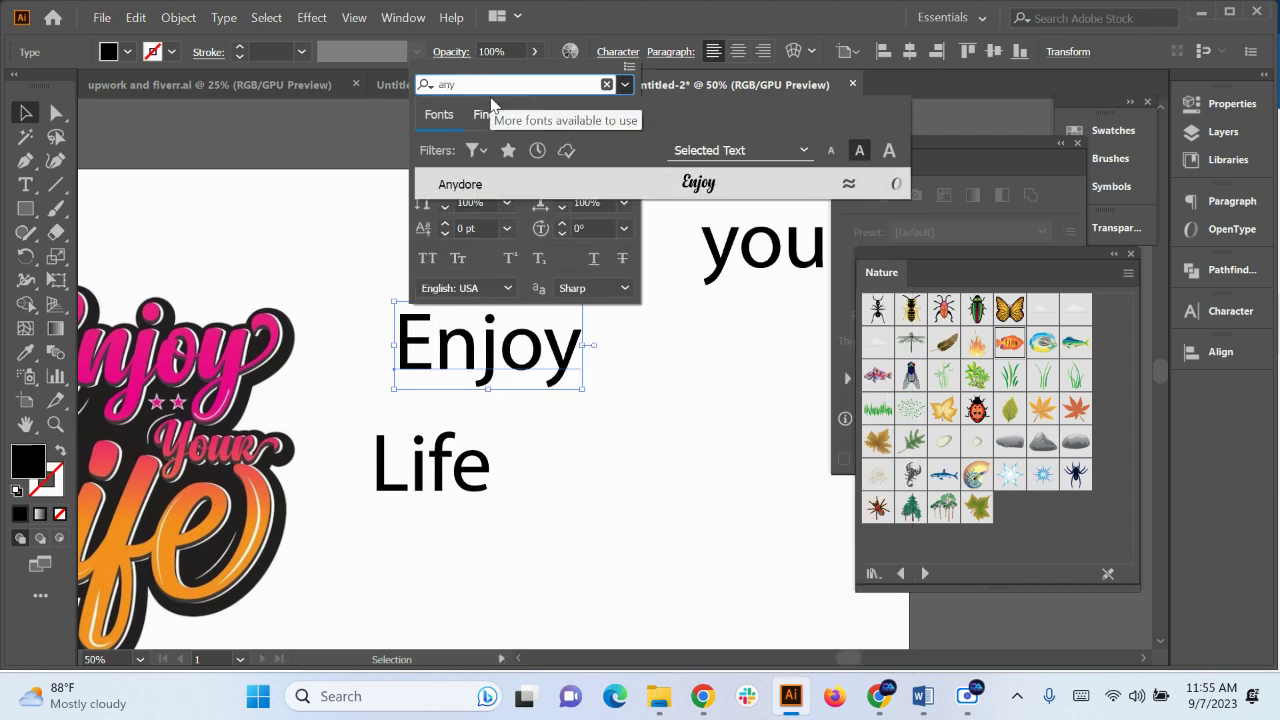
click(530, 189)
click(616, 468)
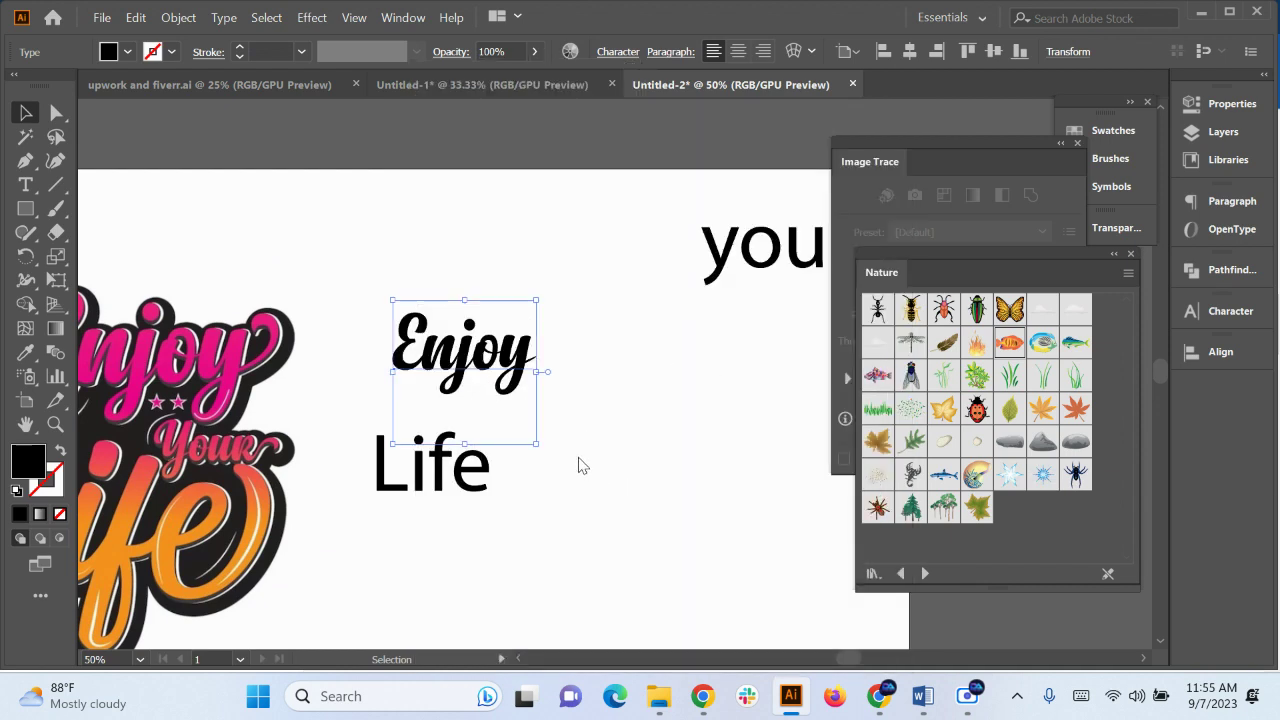
drag(583, 458, 689, 367)
drag(622, 250, 650, 240)
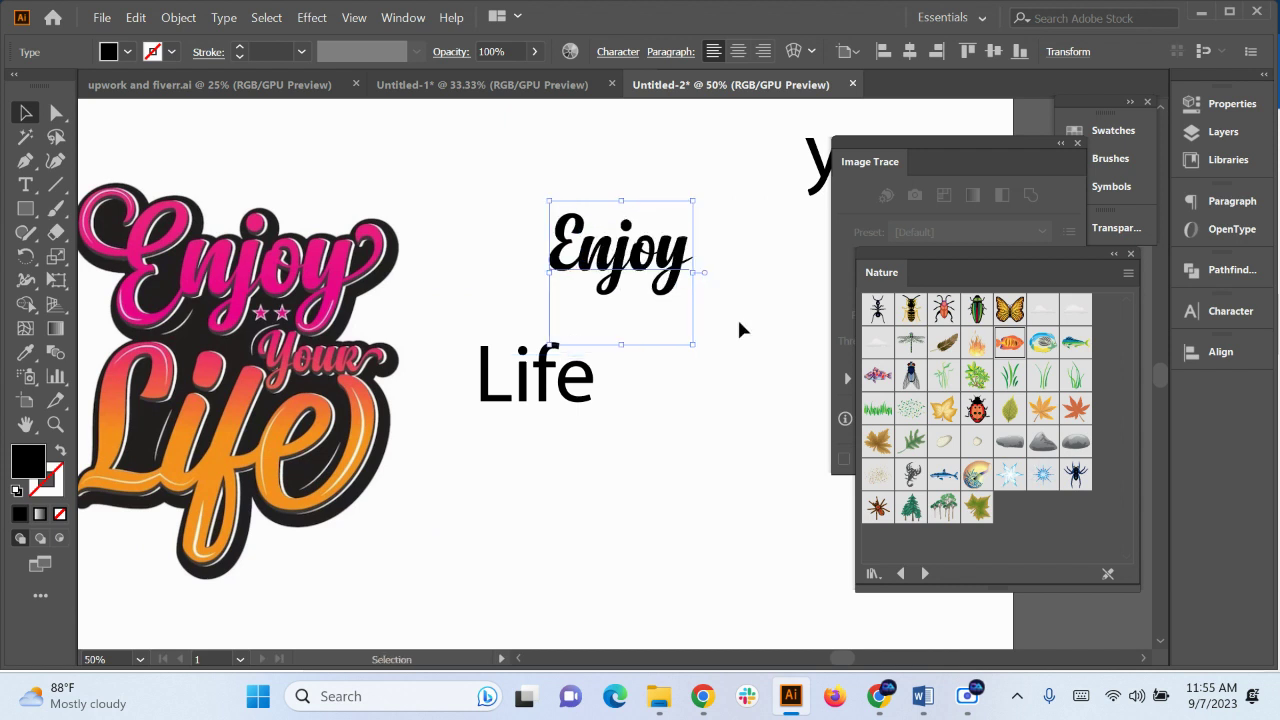
Capture a screenshot of the Anydore "Enjoy" text with Lightshot and save it to the Desktop as the JPEG Screenshot_4
click(738, 317)
drag(740, 316, 646, 346)
scroll(647, 317, up, 2)
scroll(665, 377, up, 2)
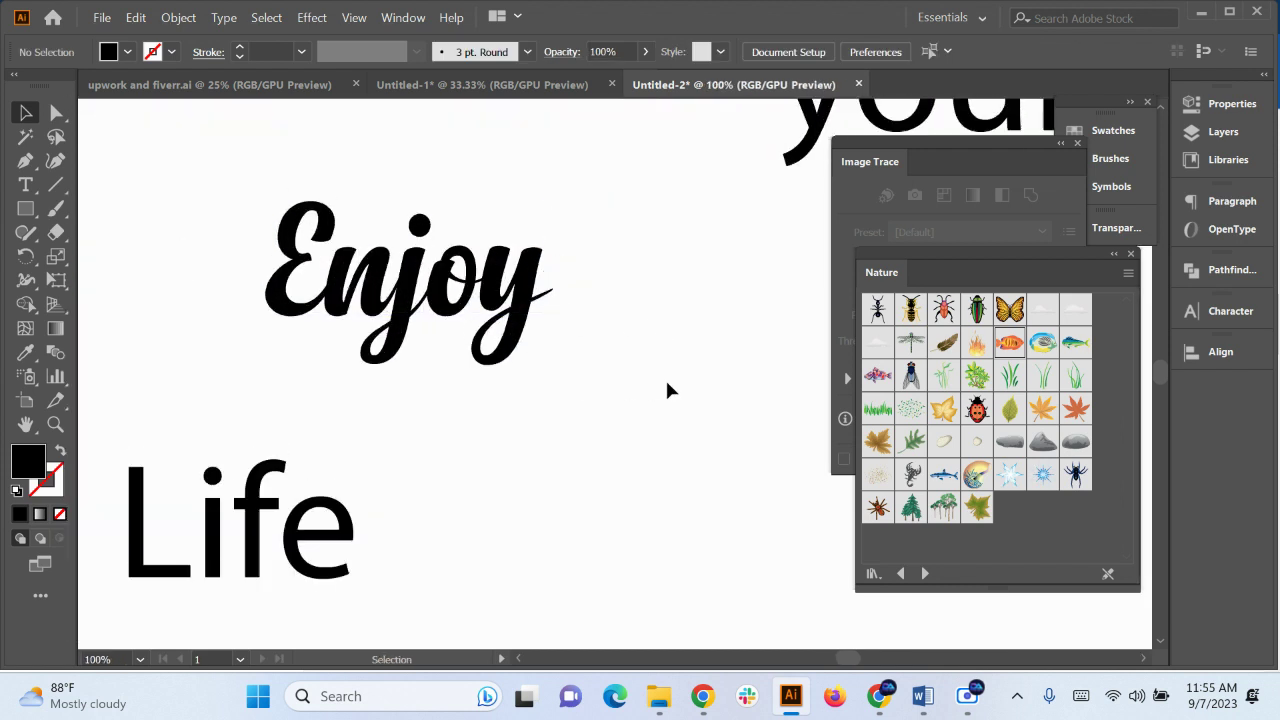
click(1017, 697)
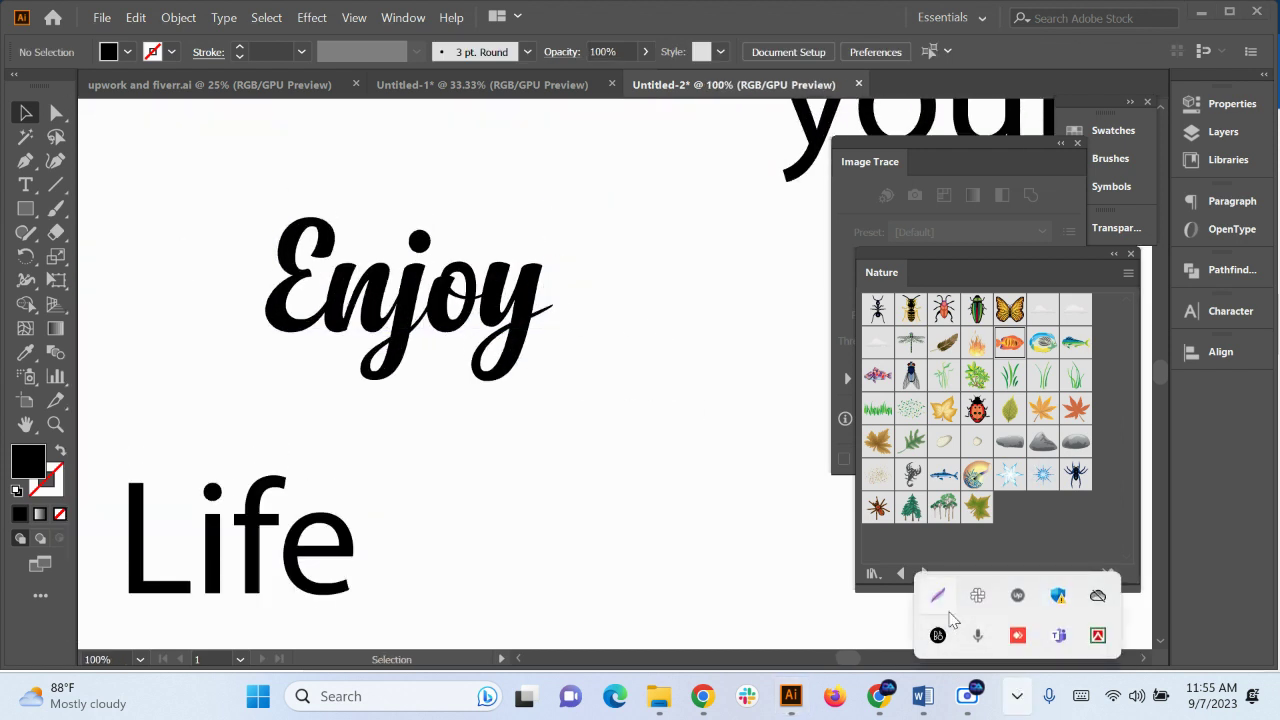
click(937, 595)
drag(213, 165, 663, 426)
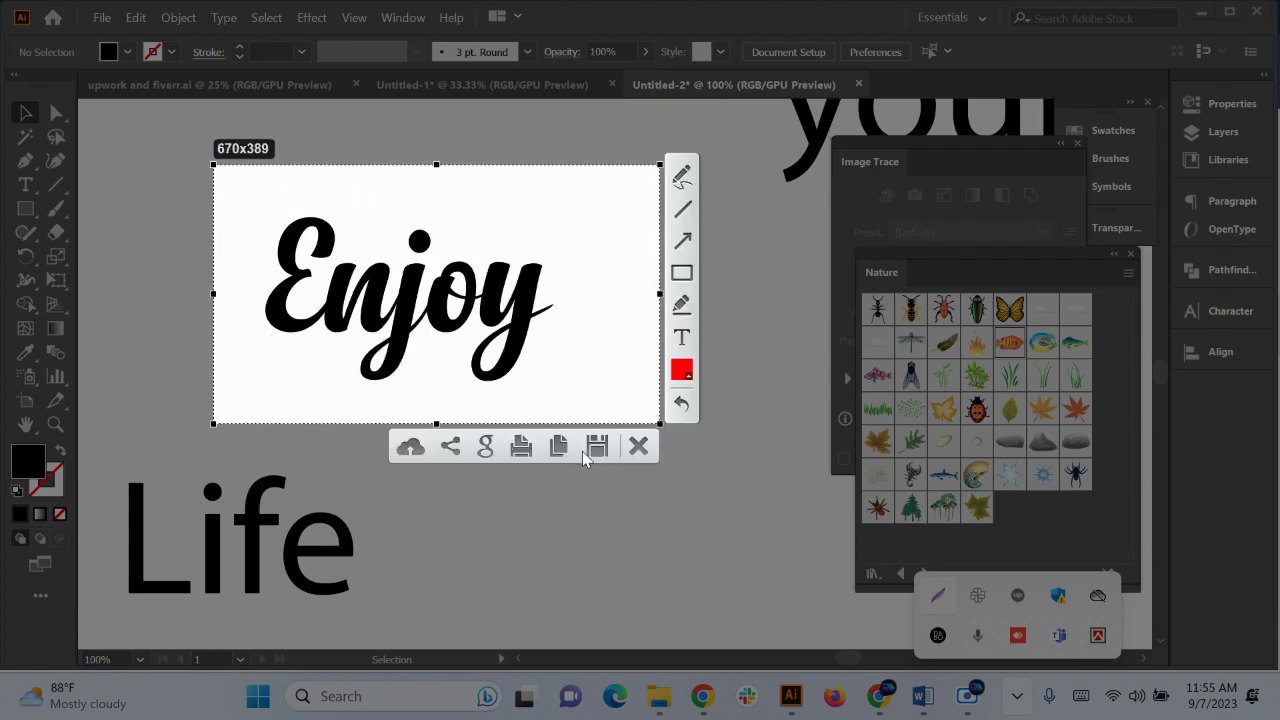
click(597, 446)
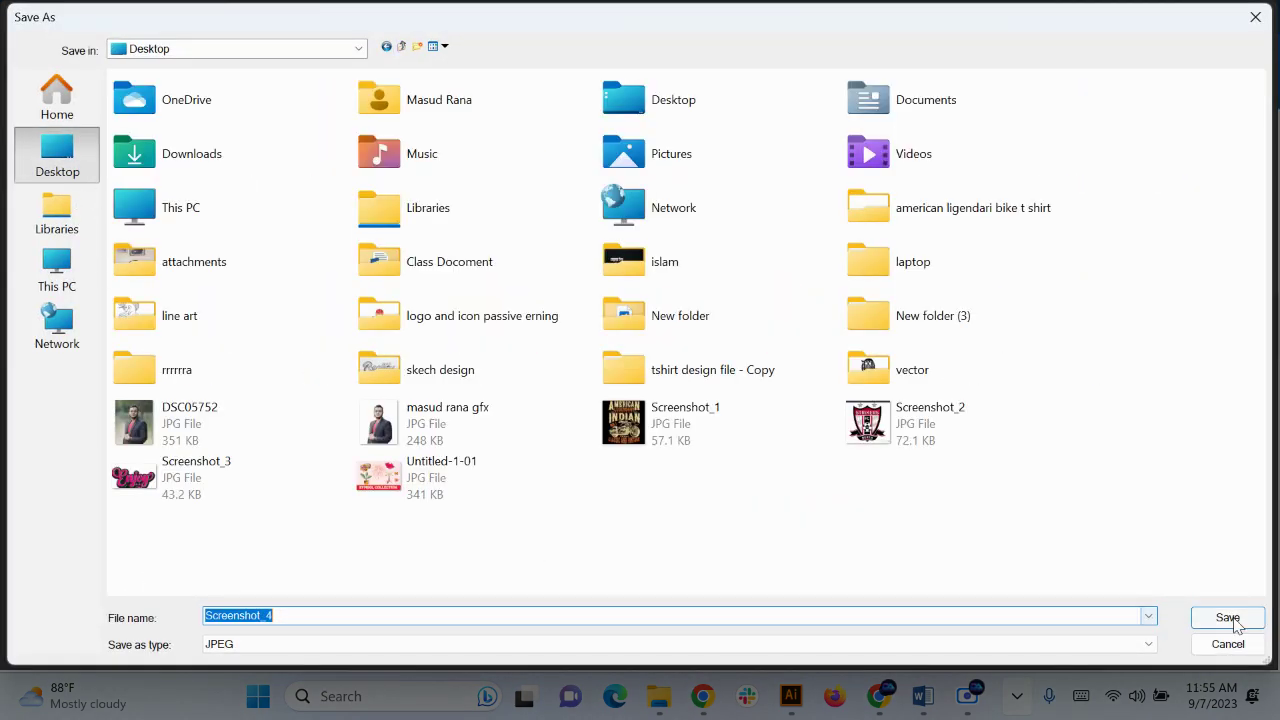
click(1227, 617)
Switch to the WhatTheFont page in Chrome, return to the crop stage and clear the selection on the pink "Enjoy" image
click(872, 699)
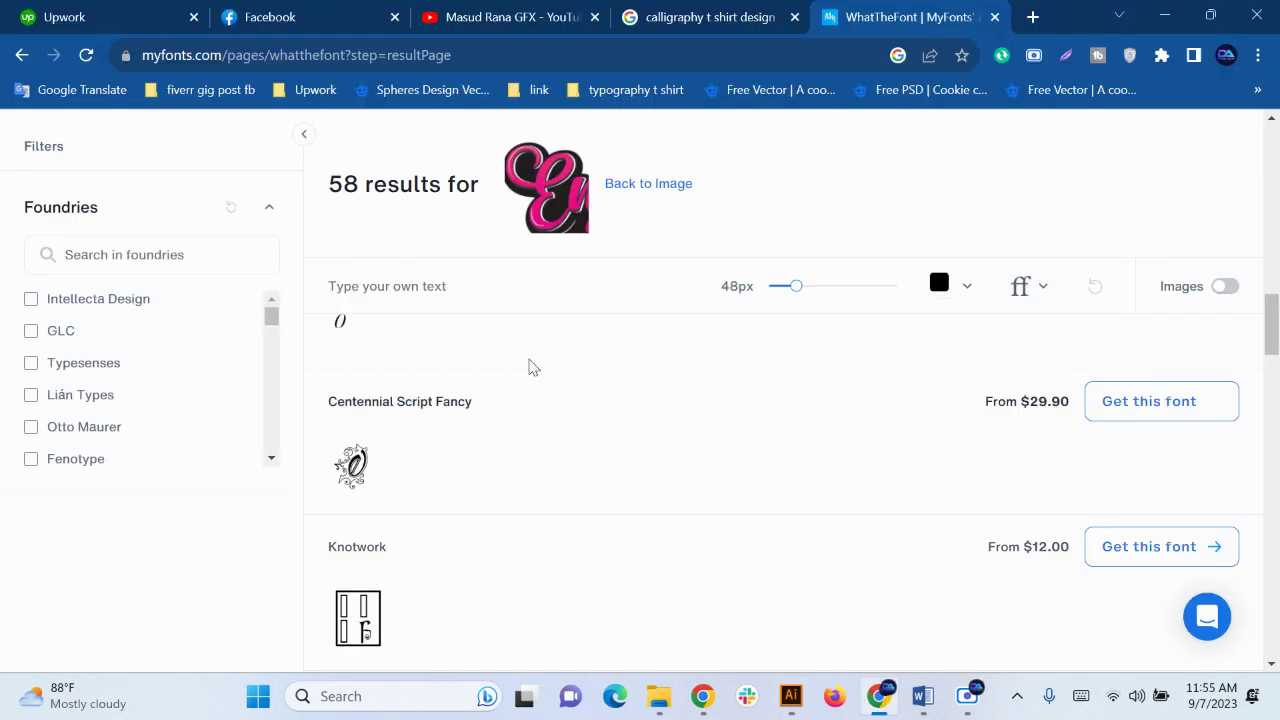
scroll(590, 300, up, 3)
click(628, 190)
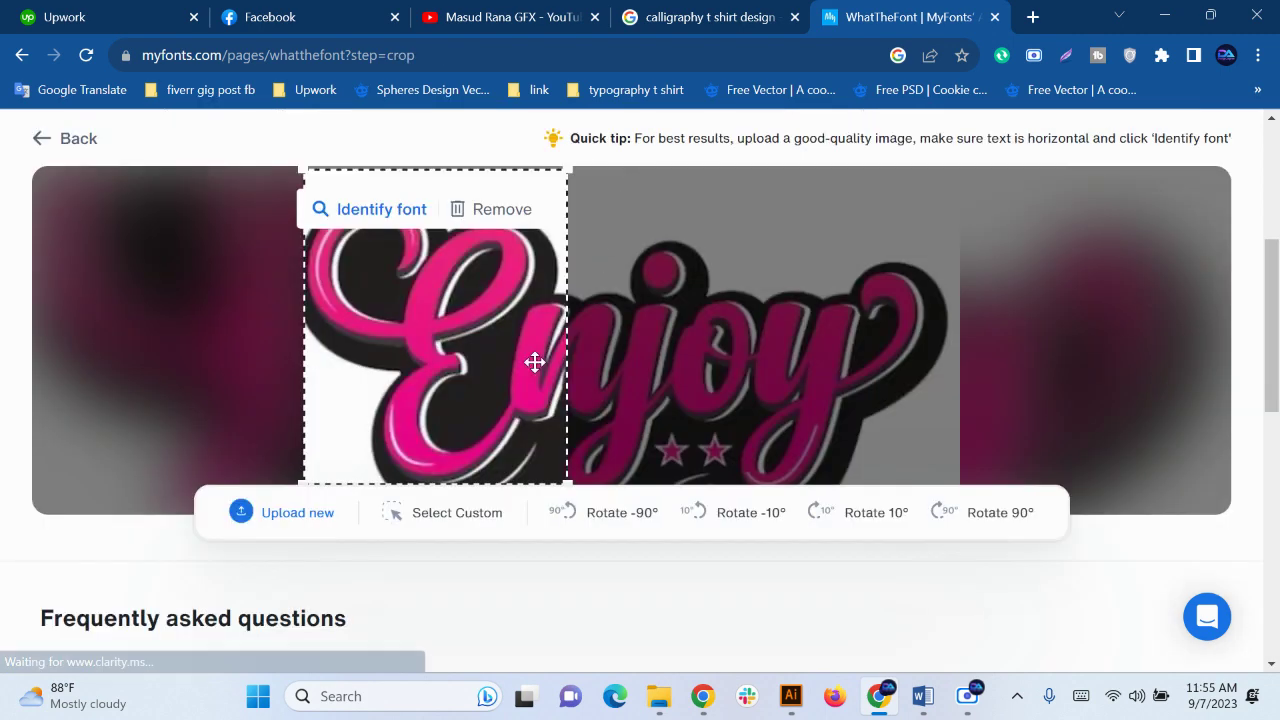
scroll(886, 549, down, 1)
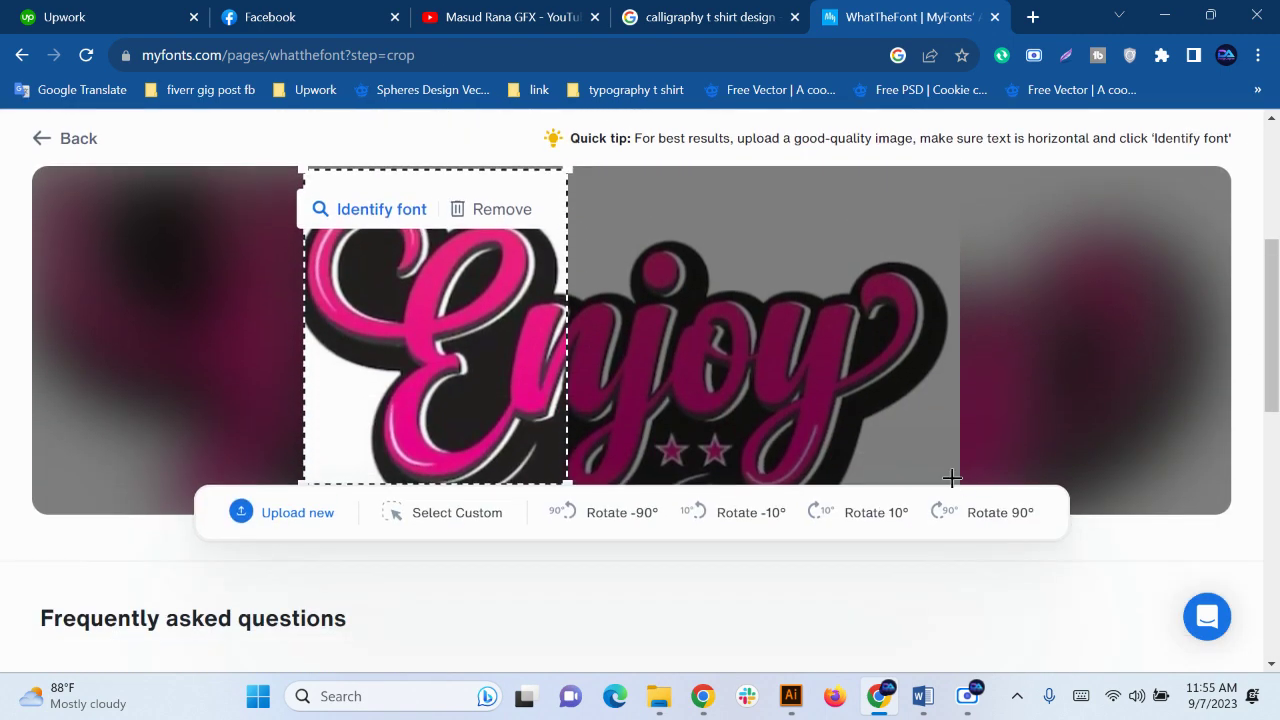
scroll(951, 480, up, 2)
click(490, 410)
scroll(440, 445, down, 2)
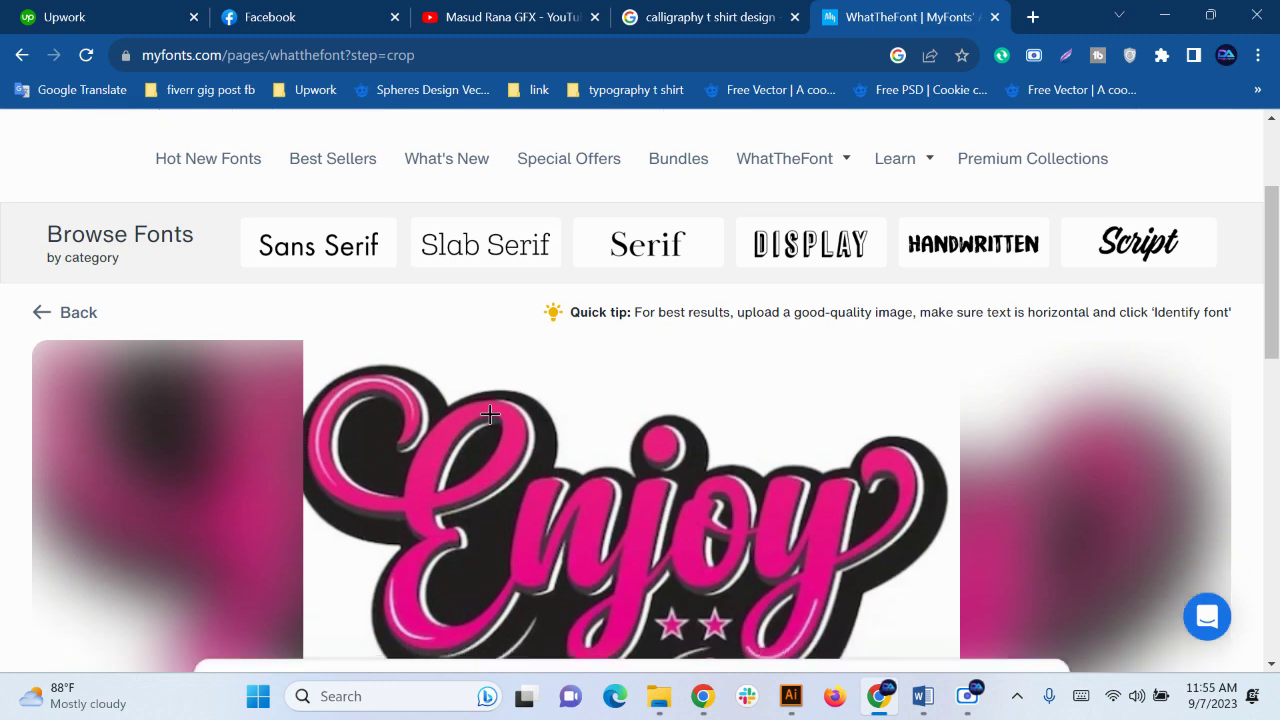
scroll(957, 525, up, 2)
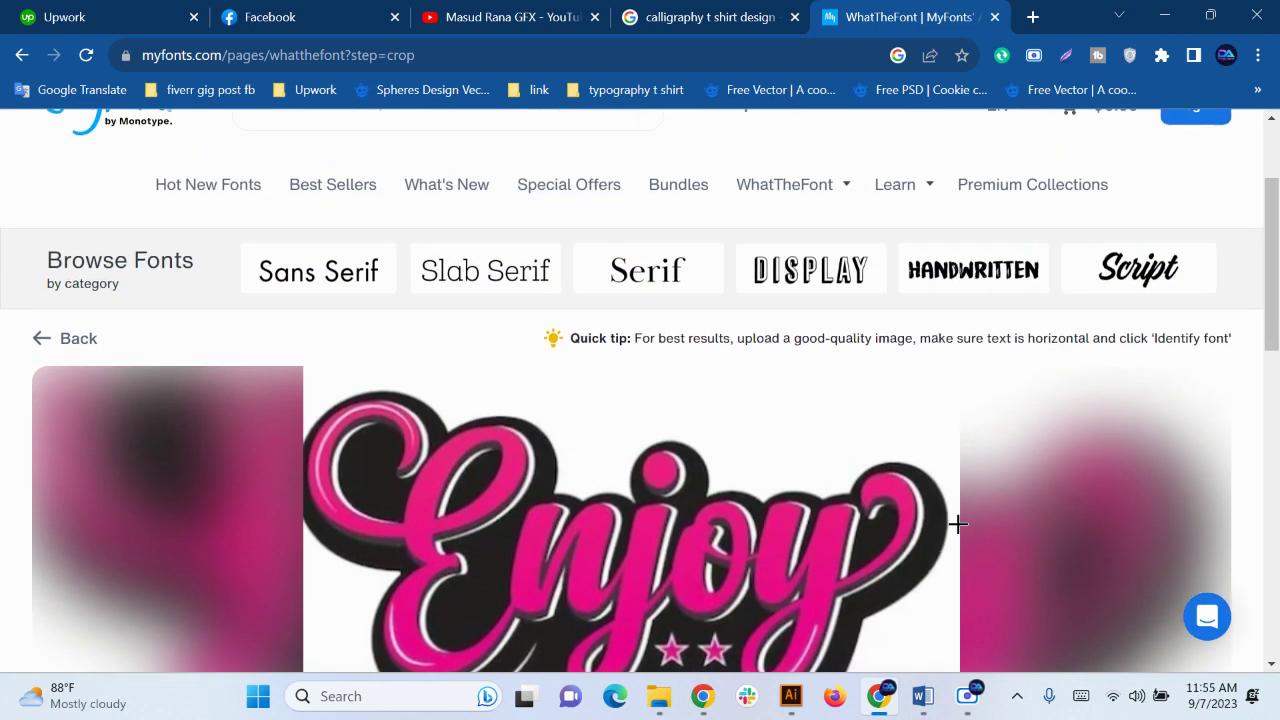
scroll(950, 522, down, 2)
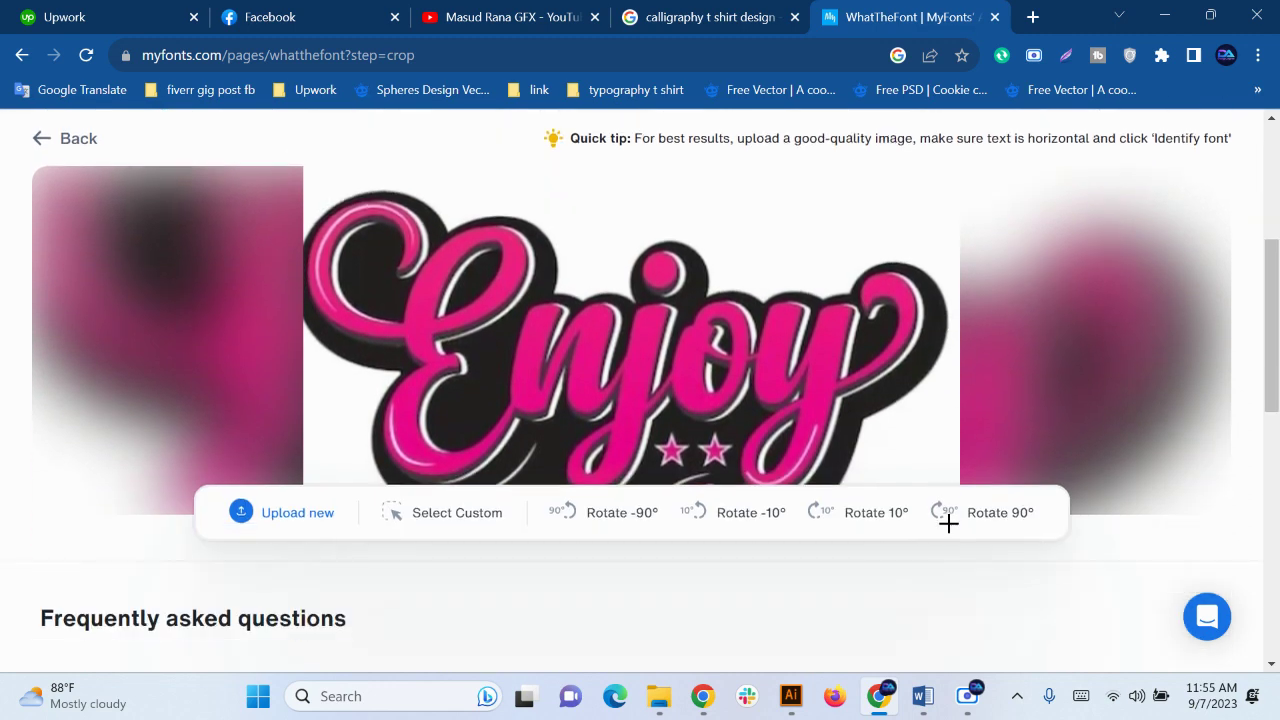
Upload Screenshot_4 from the Desktop to WhatTheFont and identify the font of its "Enjoy" crop
click(289, 522)
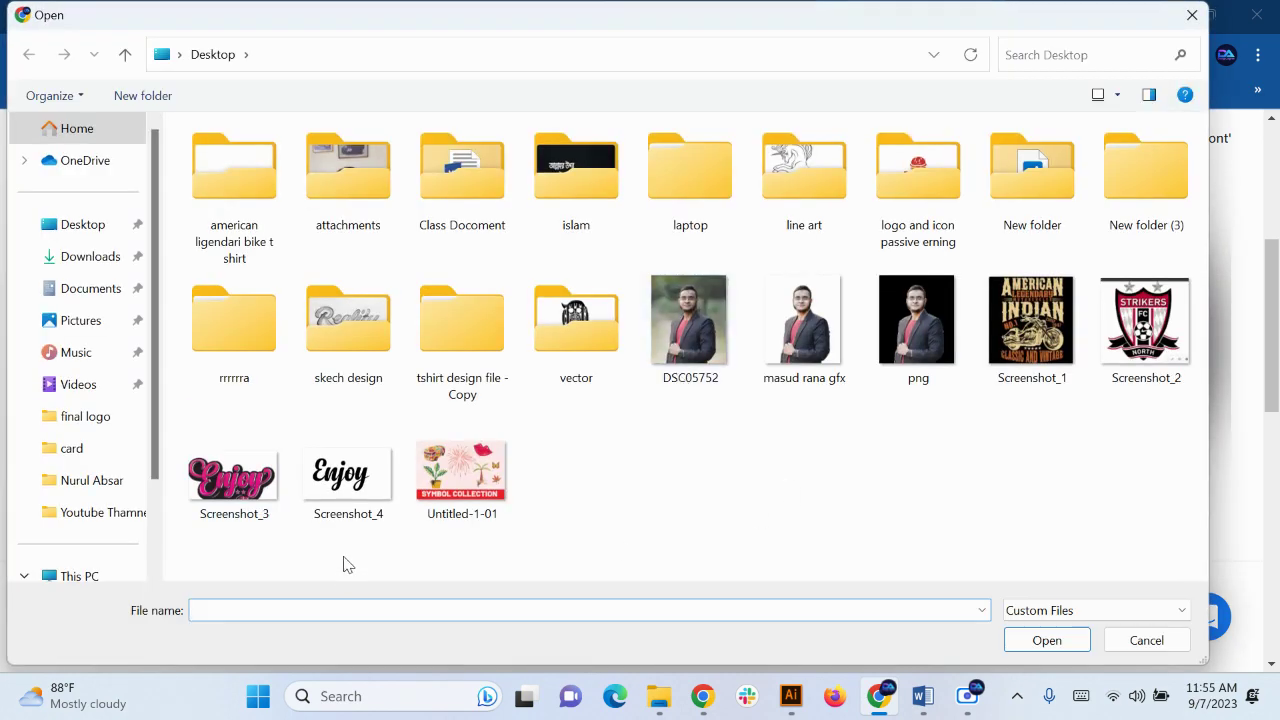
double_click(348, 480)
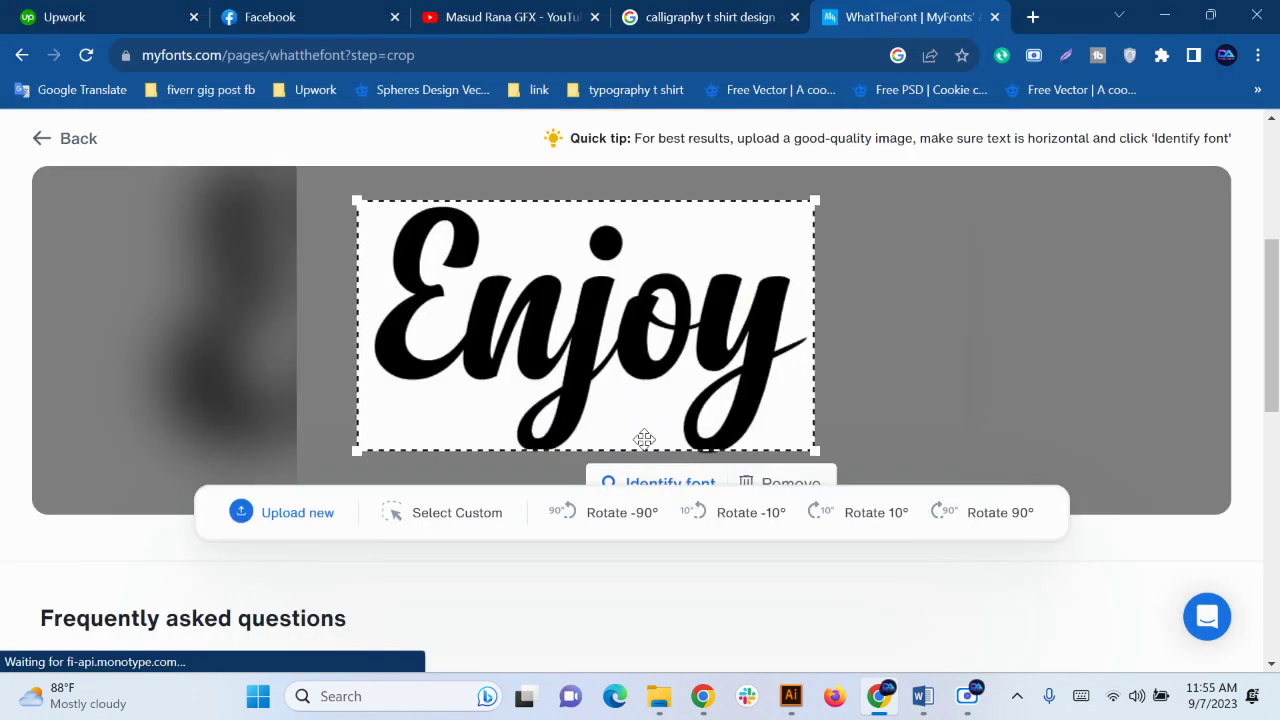
scroll(362, 558, down, 1)
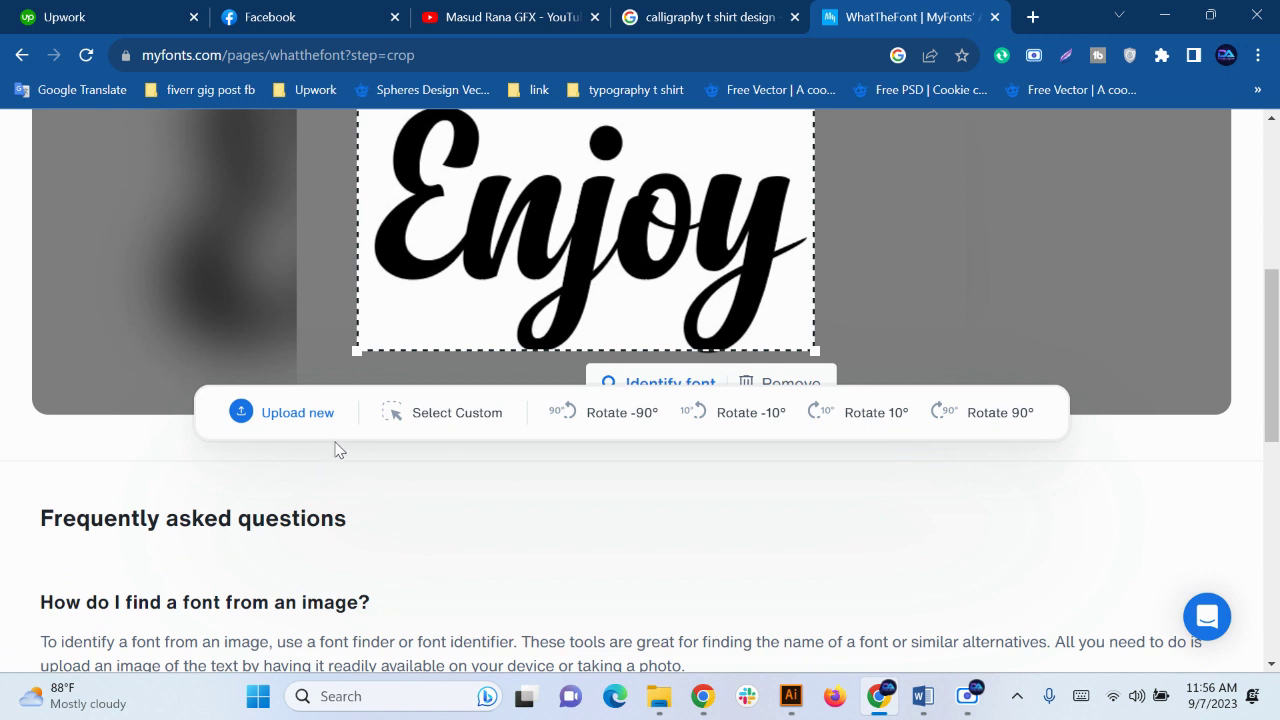
scroll(566, 418, up, 1)
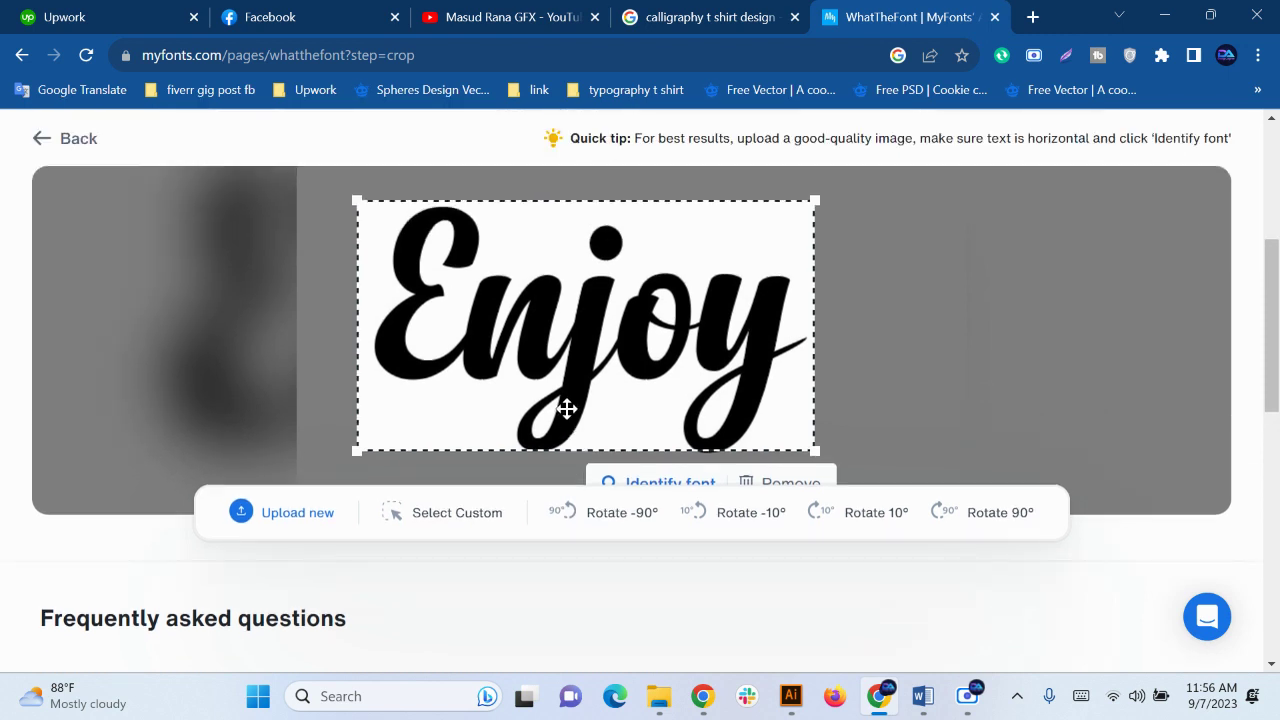
click(660, 482)
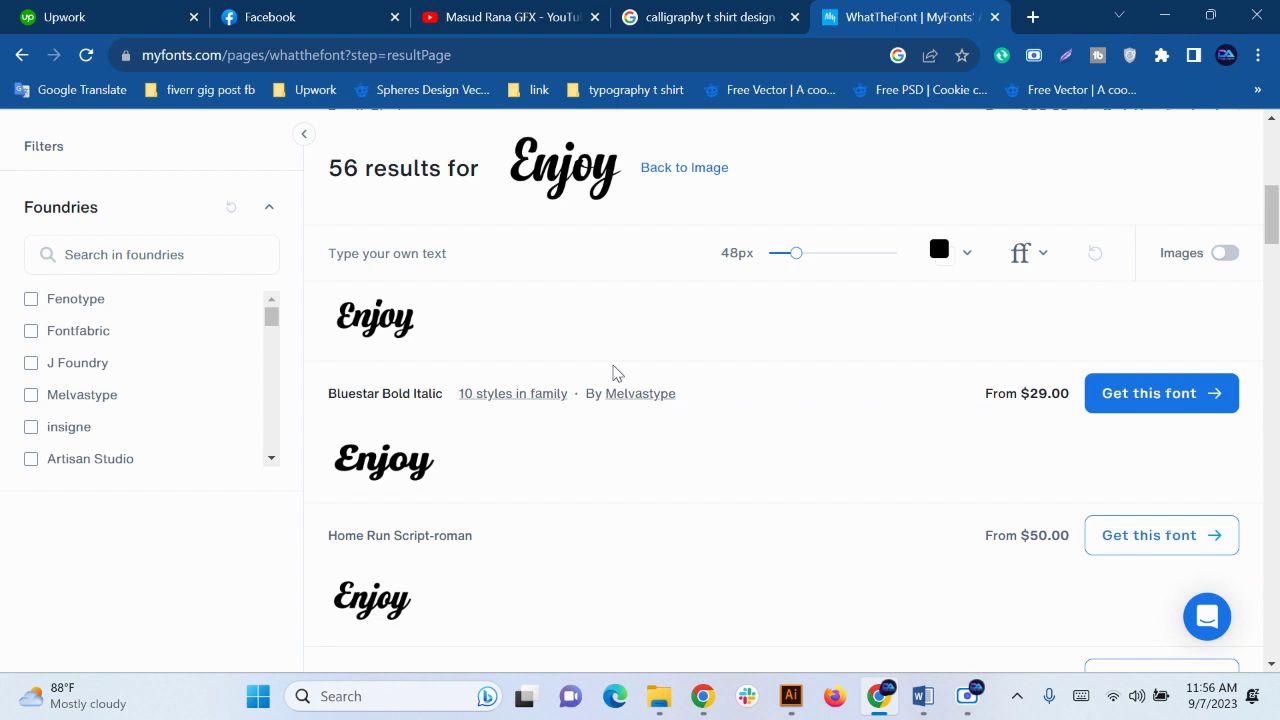
Look through the font matches for the black "Enjoy" screenshot and compare their previews with the uploaded lettering
scroll(400, 512, down, 1)
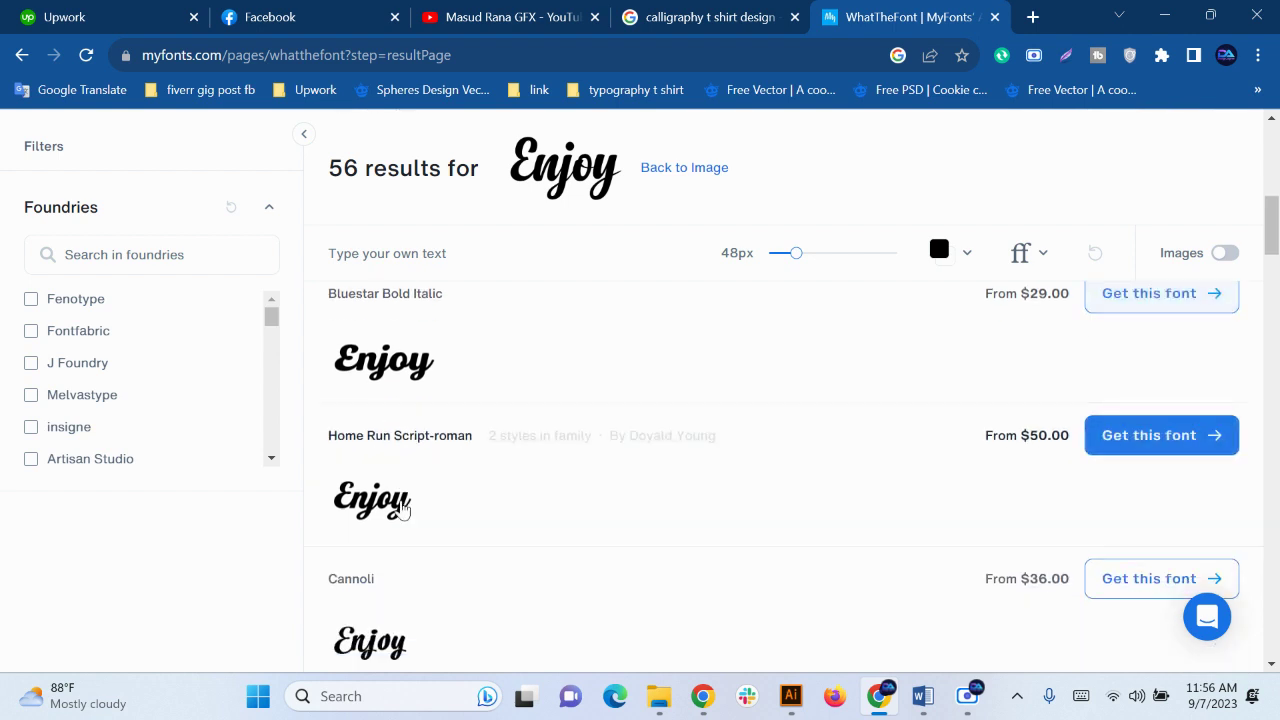
scroll(355, 385, up, 1)
scroll(349, 380, down, 2)
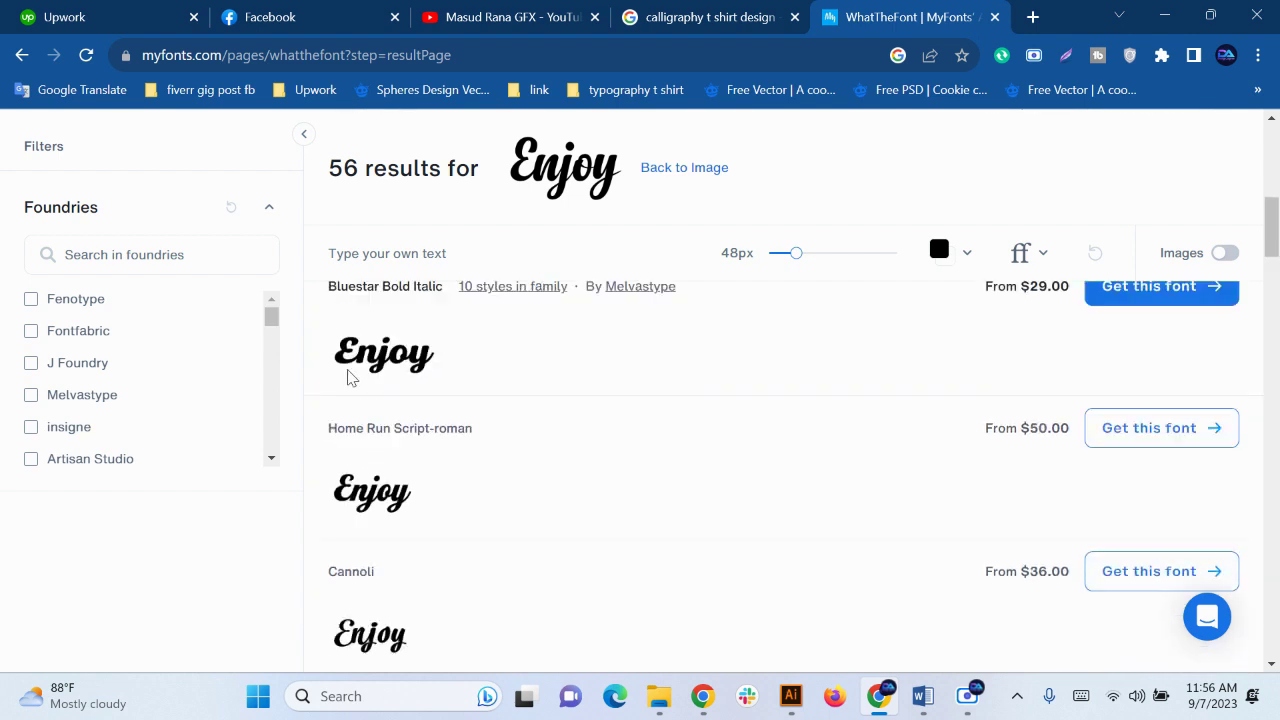
scroll(352, 400, down, 2)
scroll(349, 583, down, 4)
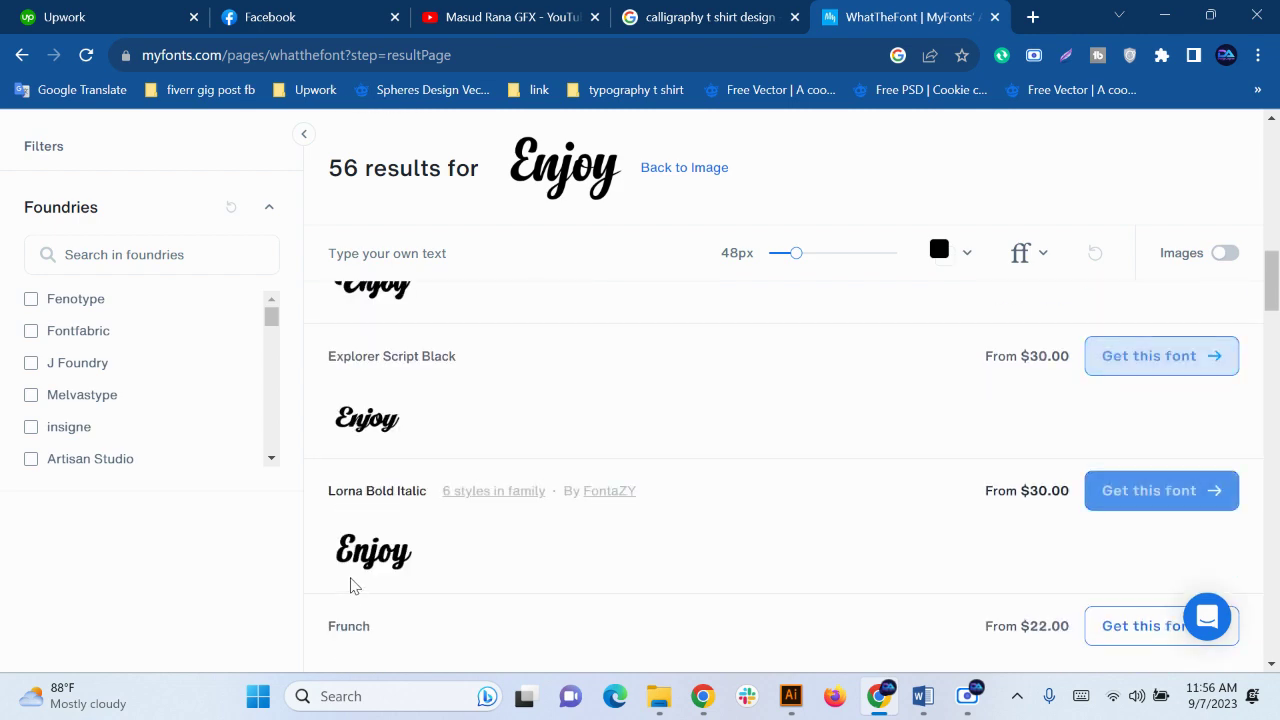
scroll(350, 582, up, 10)
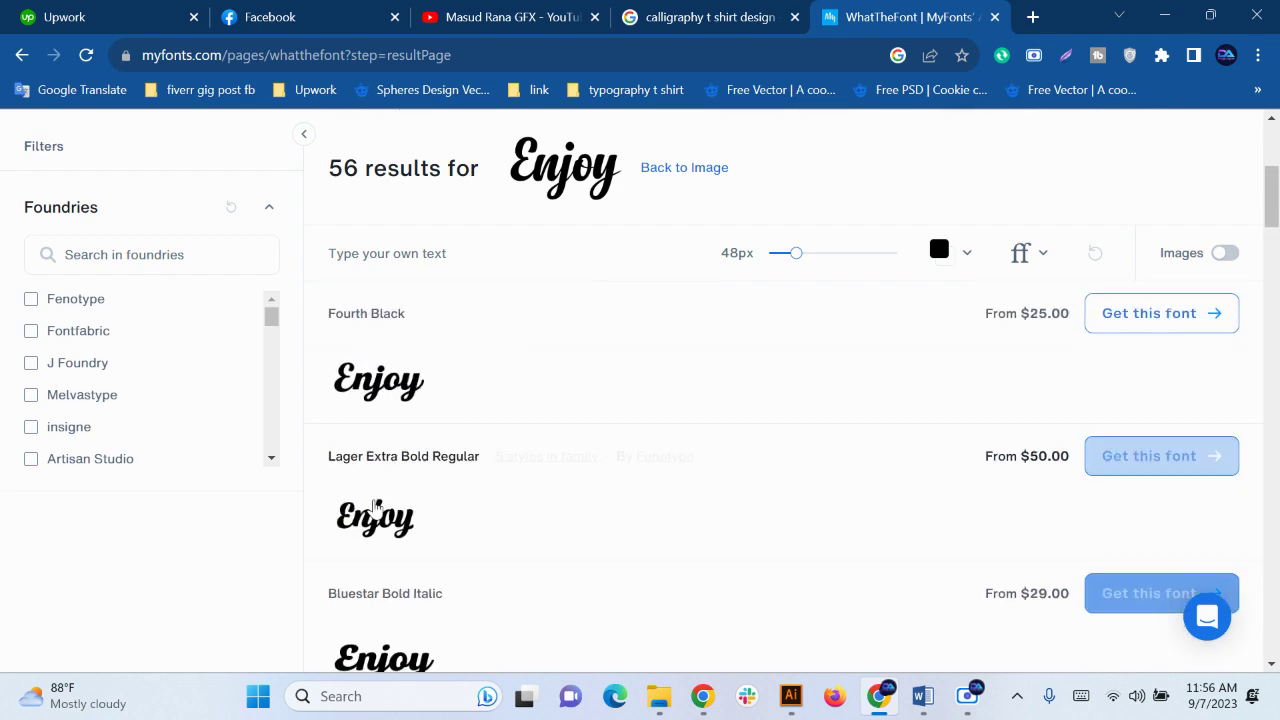
scroll(503, 380, up, 3)
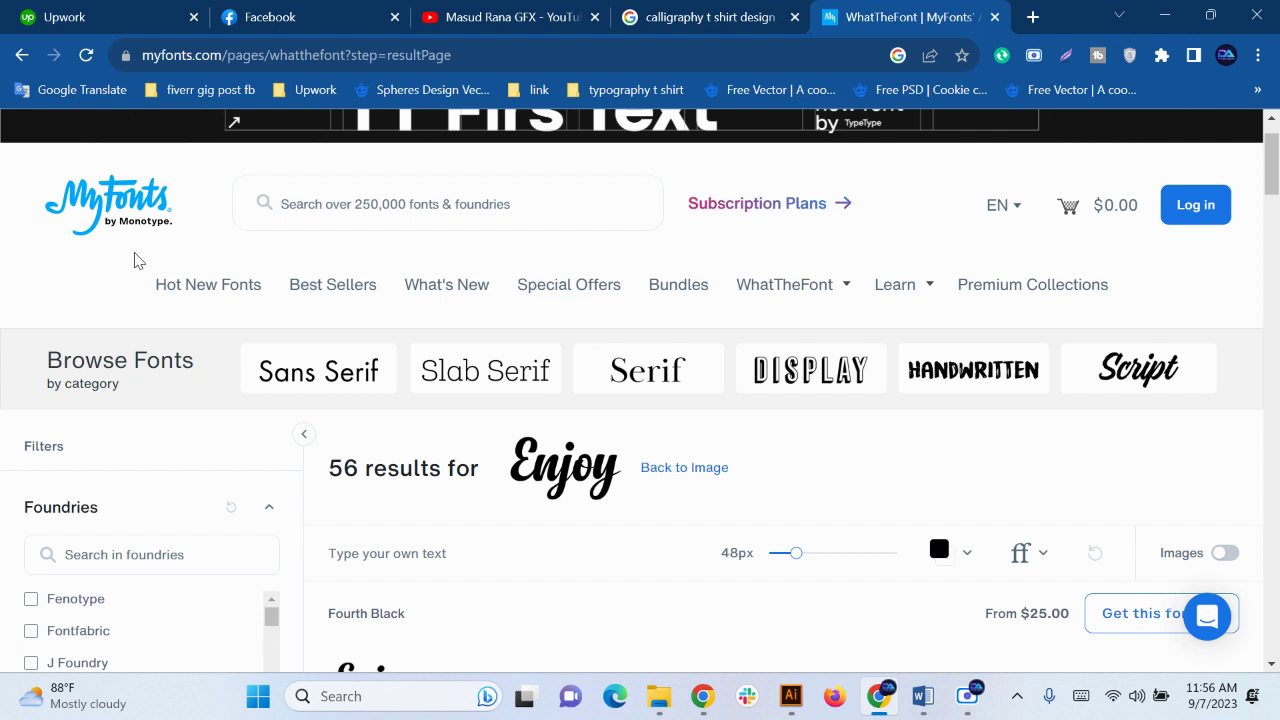
scroll(389, 469, down, 2)
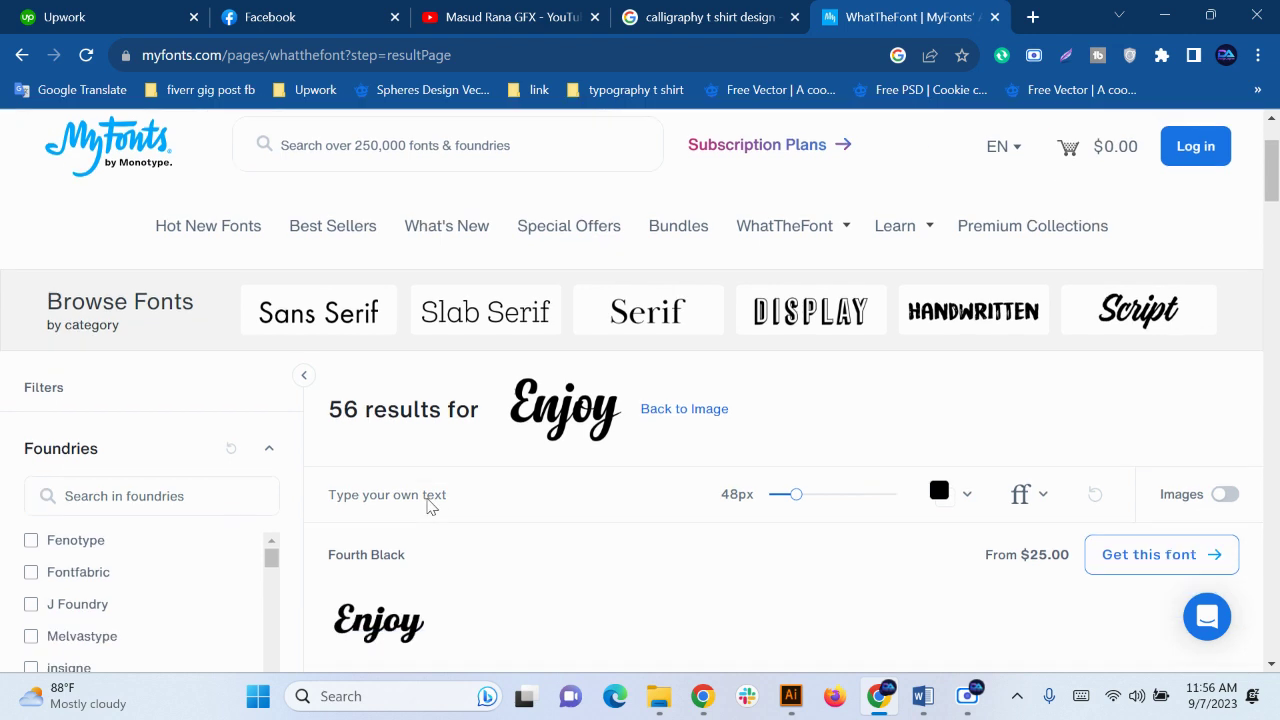
Open the Fourth Black preview image in a separate tab and compare it with the further font matches
right_click(366, 488)
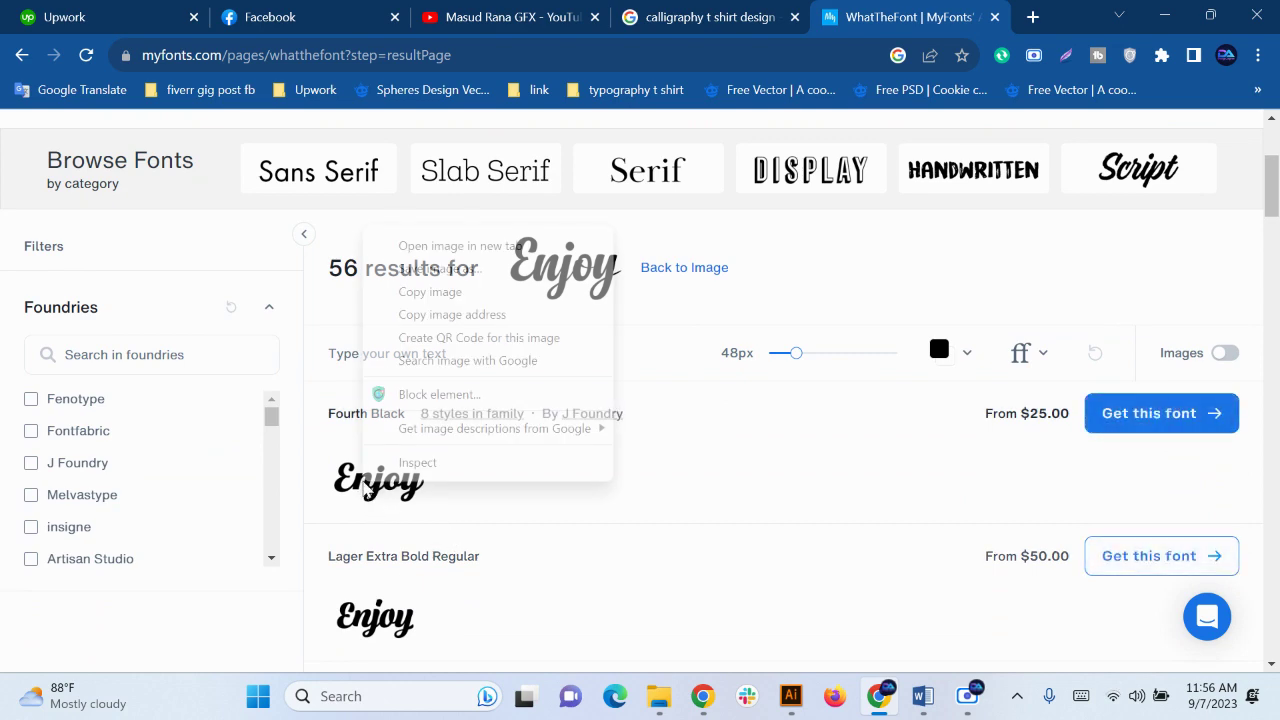
click(420, 243)
scroll(441, 519, down, 1)
scroll(441, 519, down, 7)
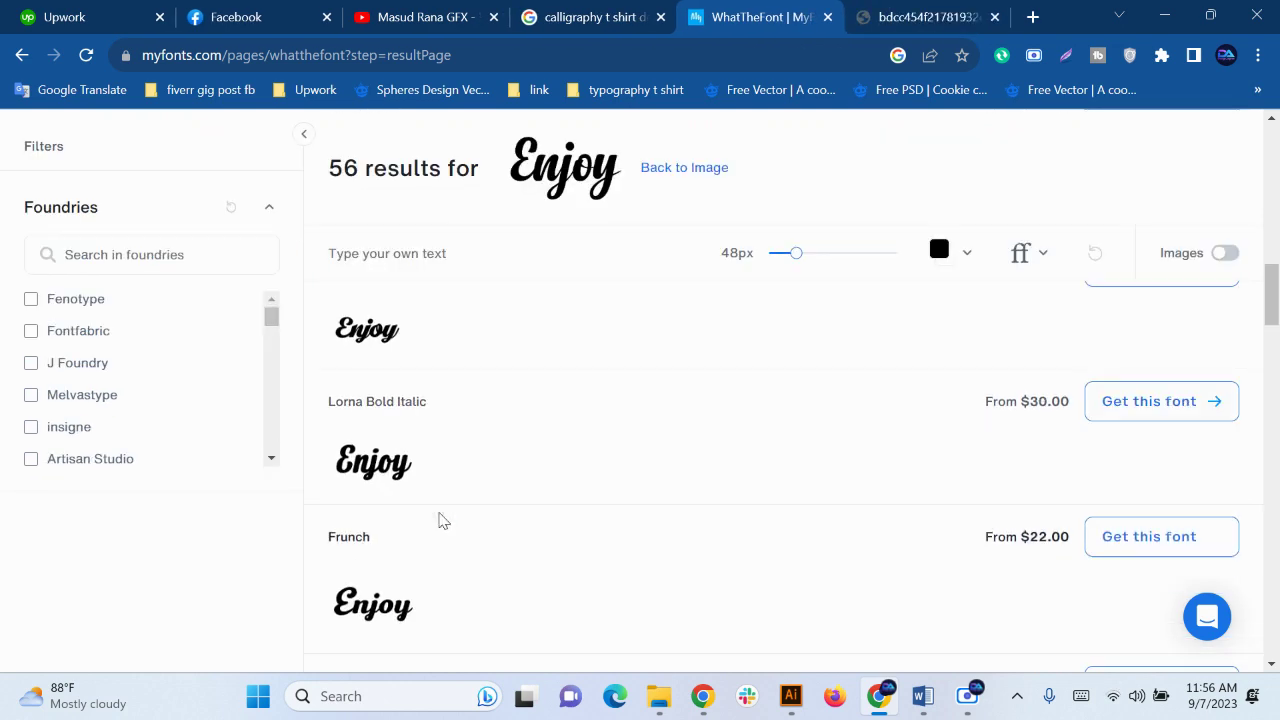
scroll(437, 515, down, 6)
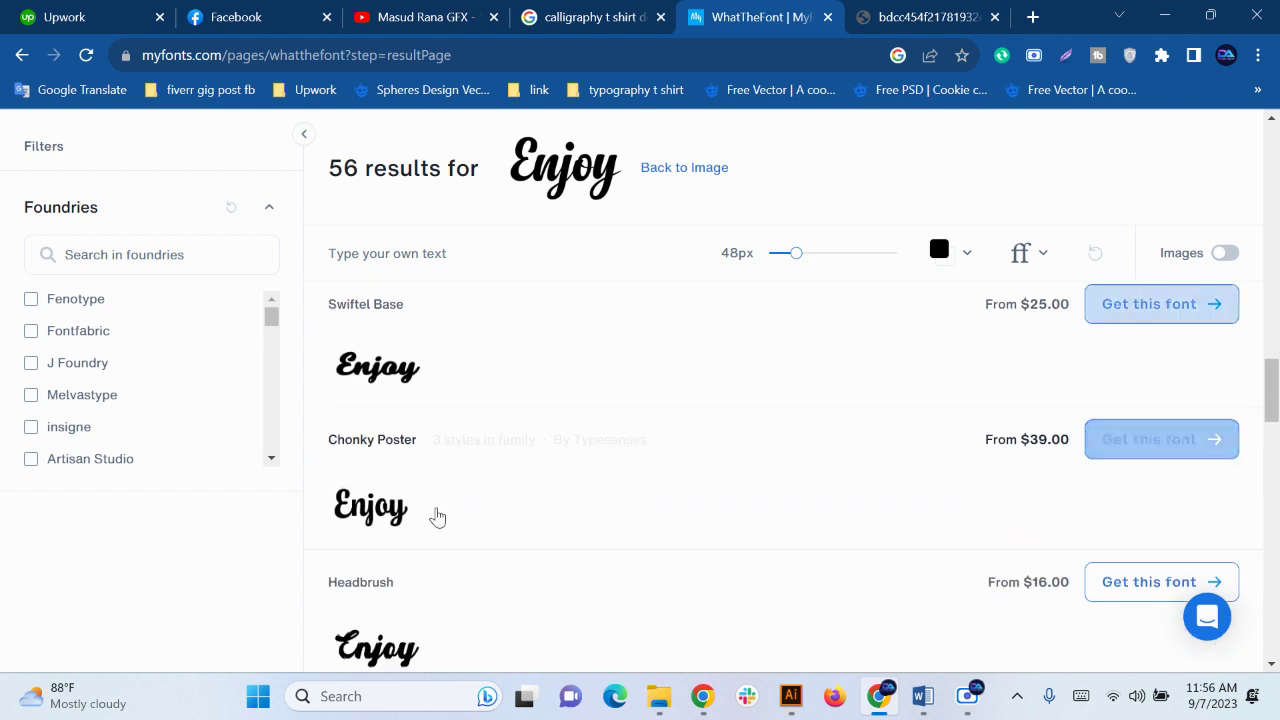
scroll(437, 515, down, 2)
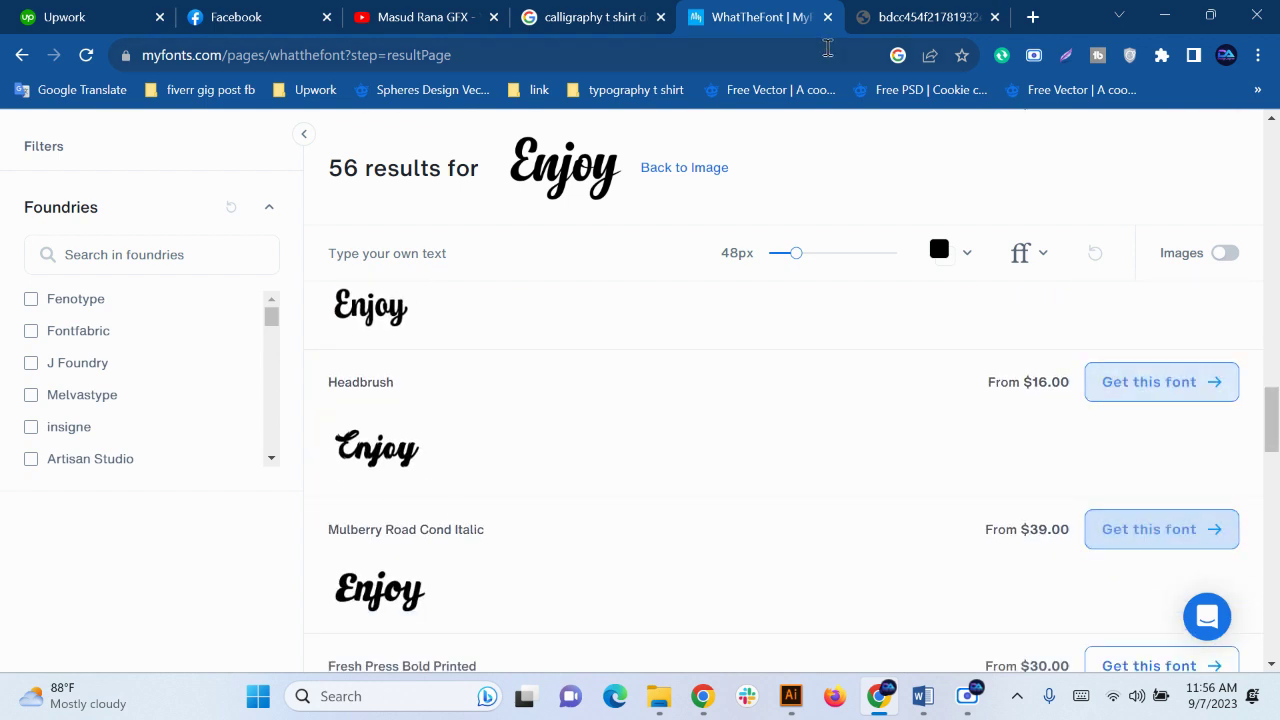
click(888, 14)
click(765, 17)
Open the product page of the Lorna Bold Italic match and close the Fourth Black preview image
scroll(463, 471, up, 4)
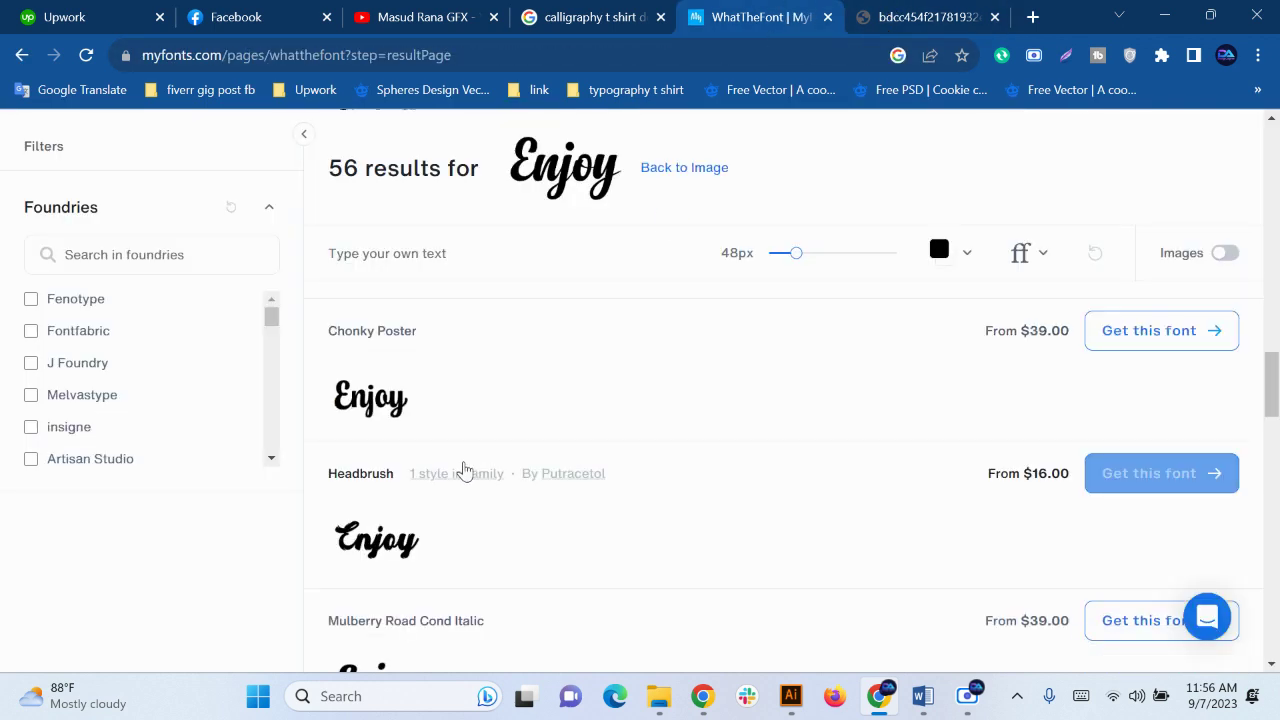
scroll(380, 420, up, 4)
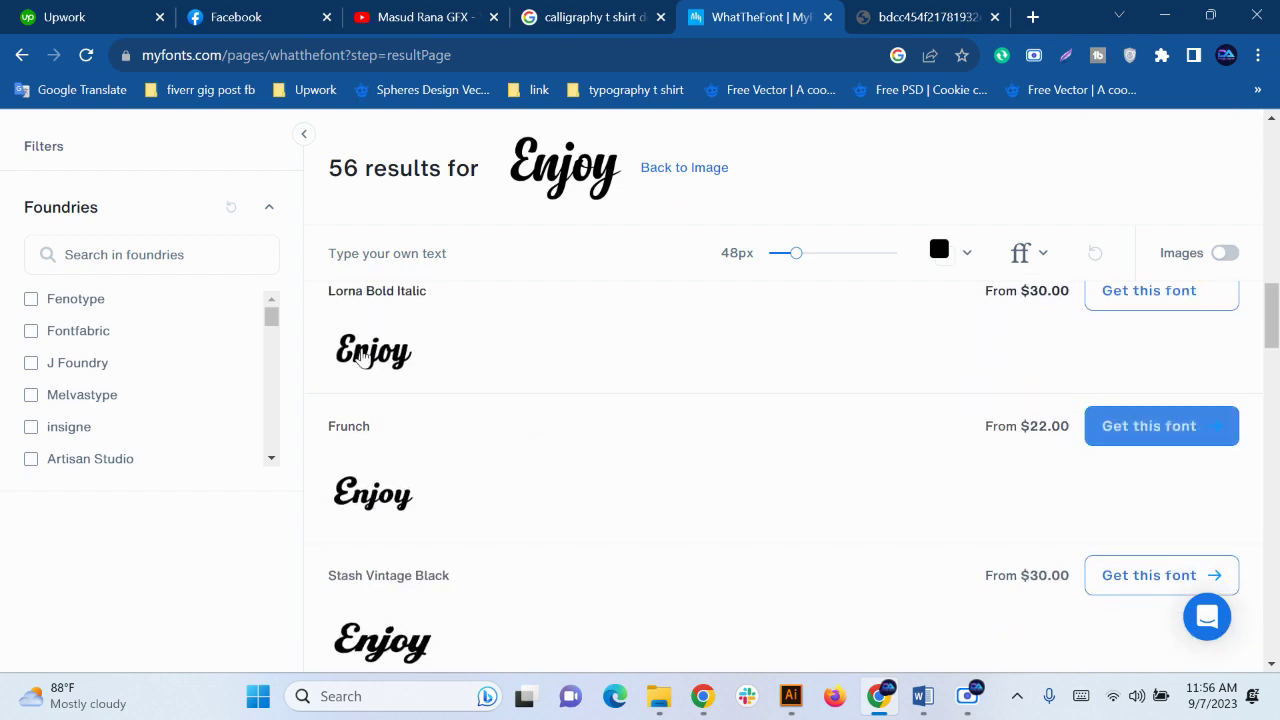
click(364, 350)
click(940, 8)
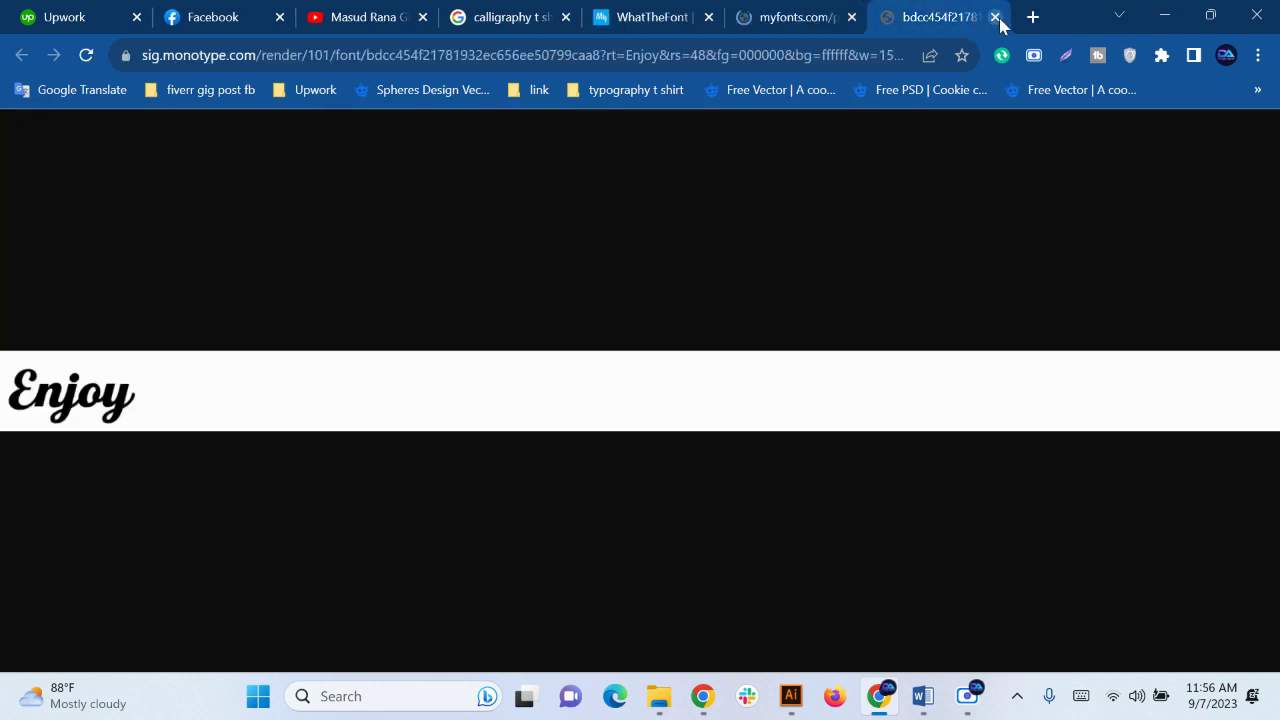
click(995, 16)
Copy the font name "Lorna Bold Italic" from the product page's heading
scroll(1105, 464, down, 2)
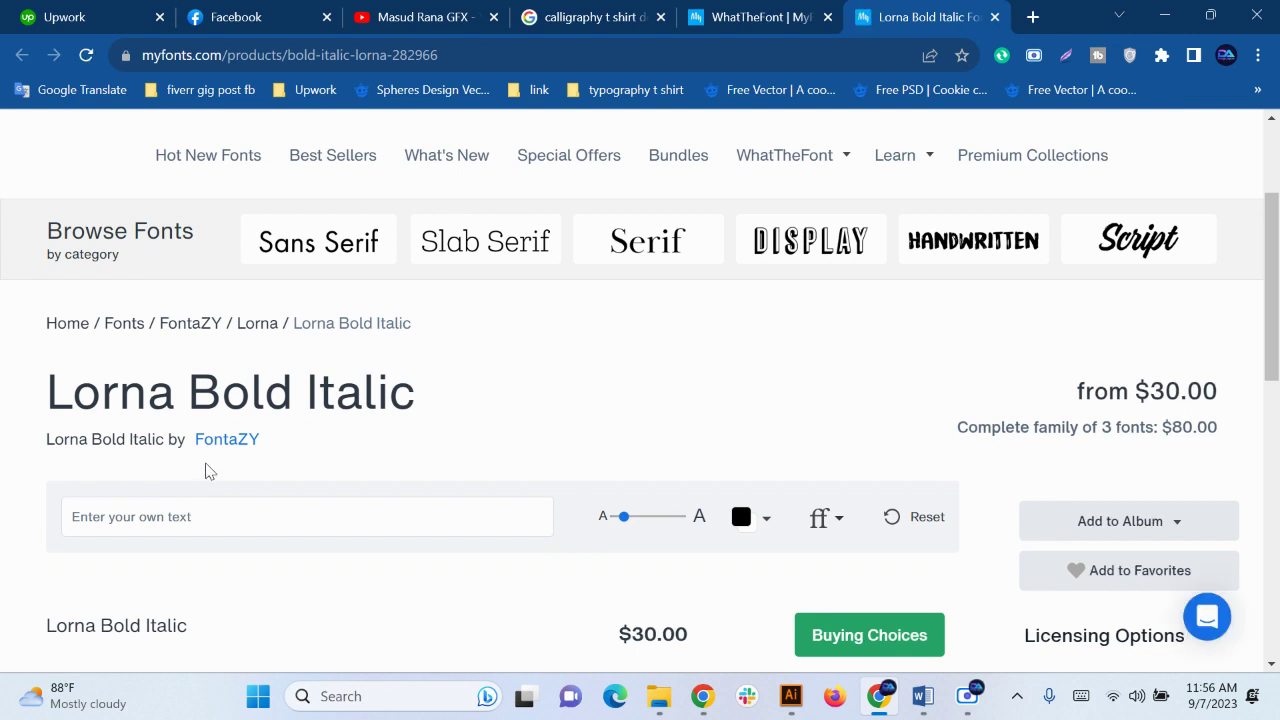
scroll(210, 430, down, 1)
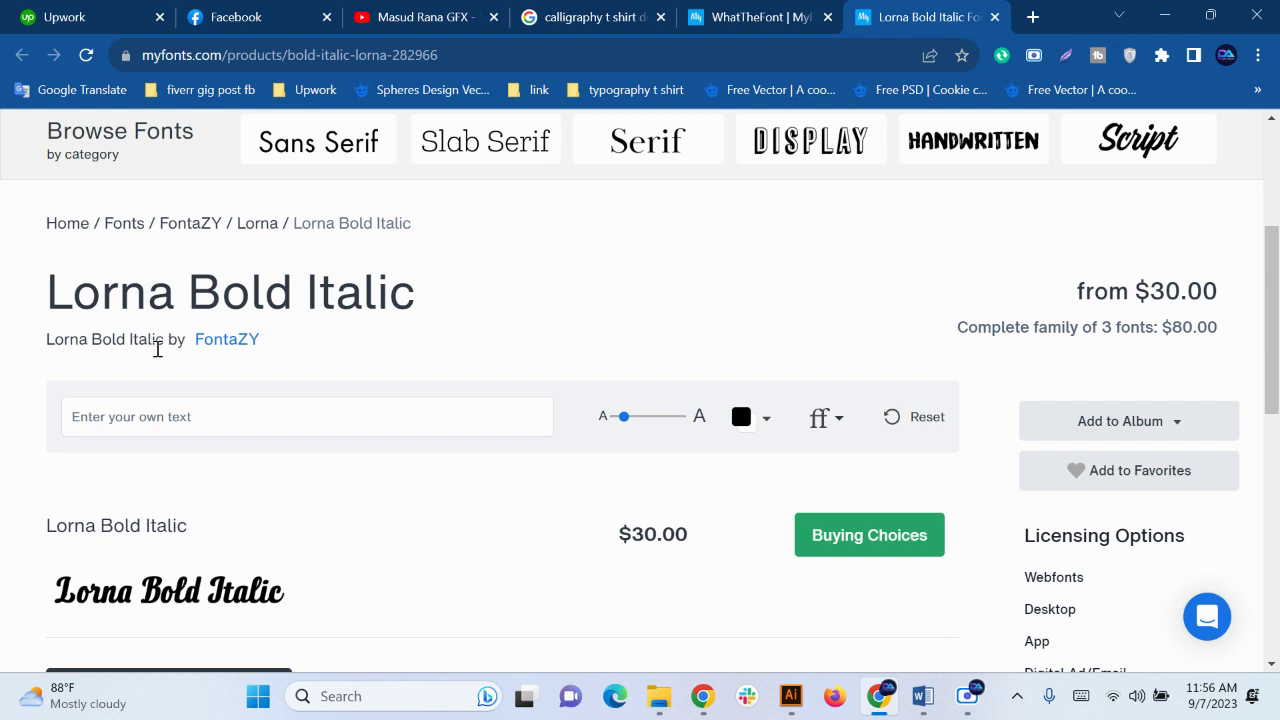
drag(168, 341, 53, 339)
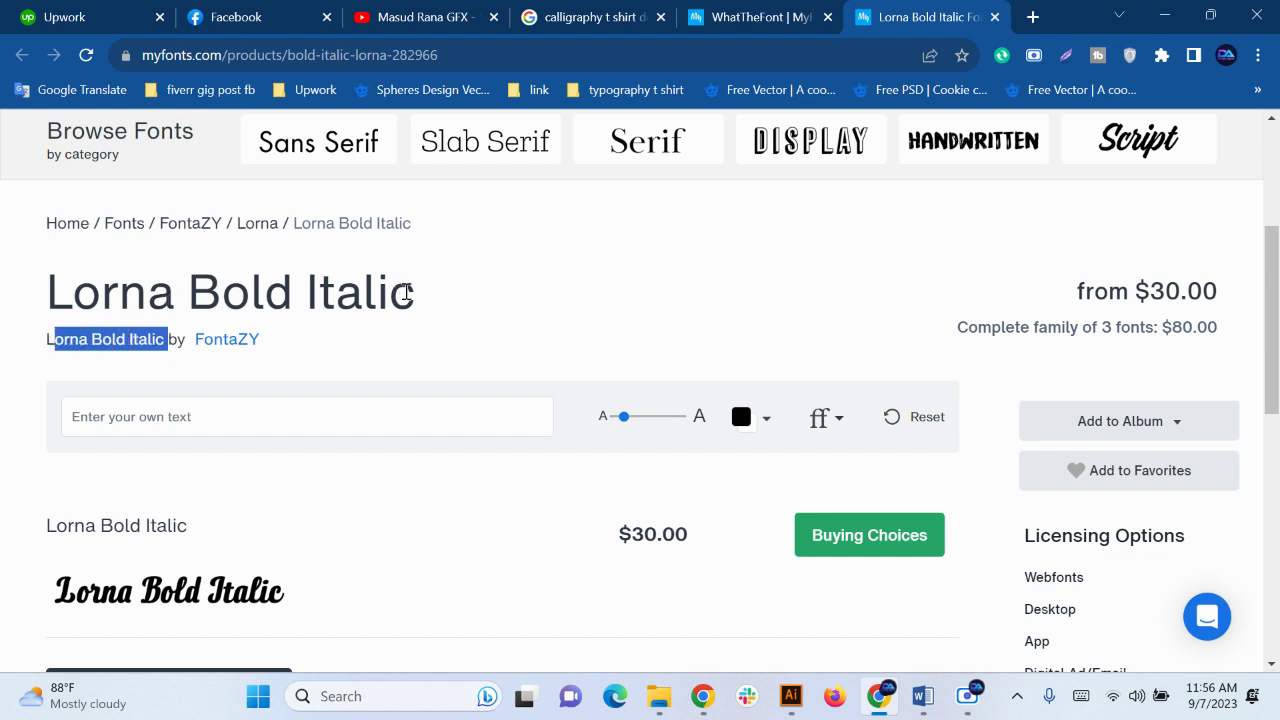
drag(406, 292, 56, 277)
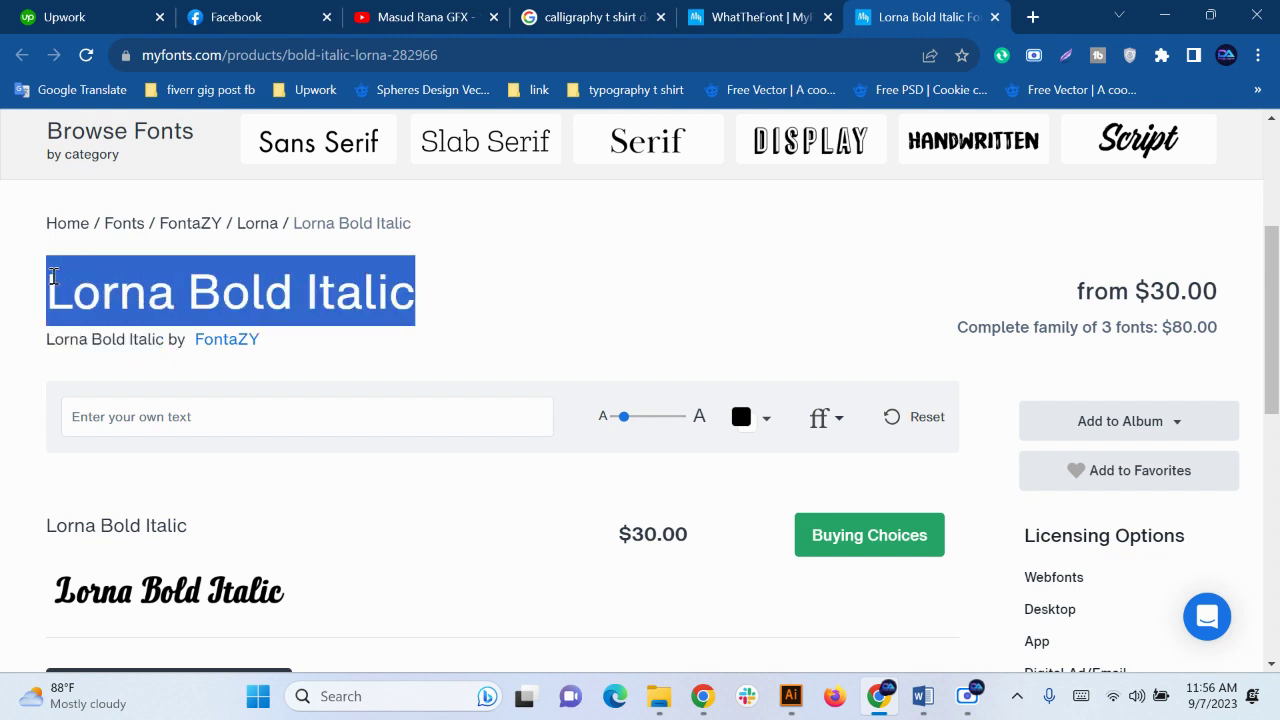
right_click(181, 280)
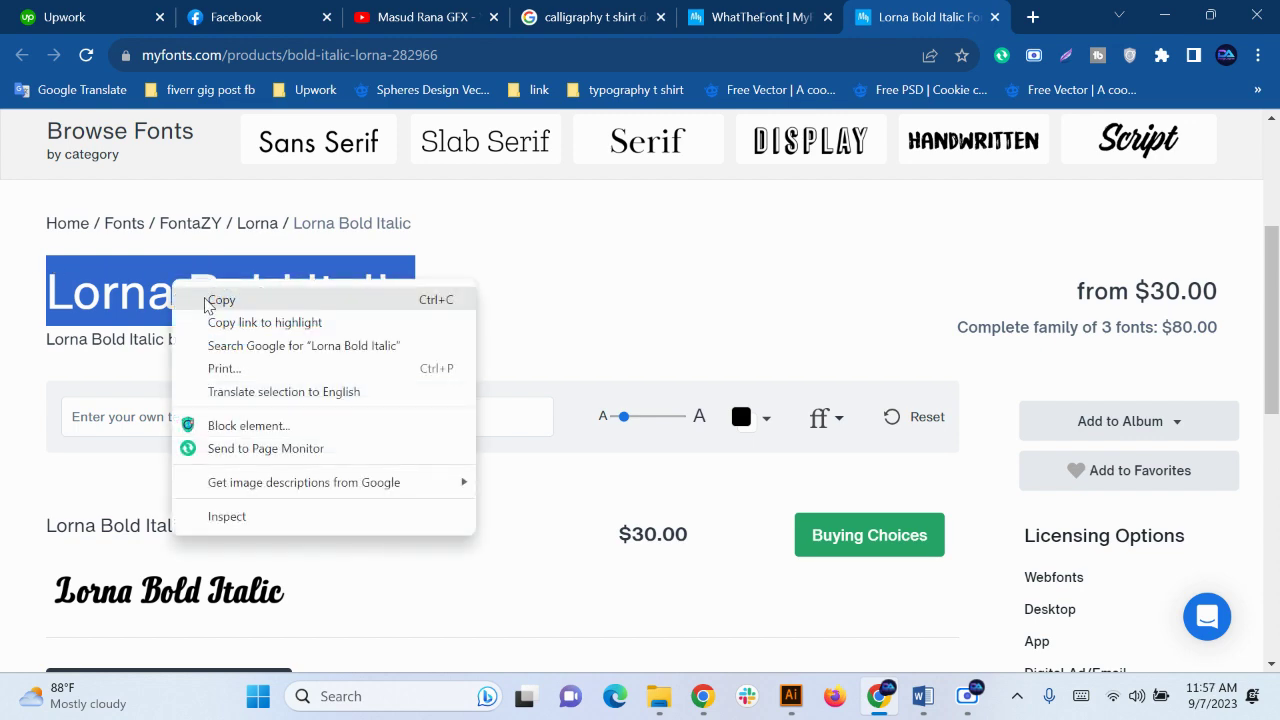
click(212, 300)
Search Google in a new tab for "lorna bold italic free download"
click(1033, 17)
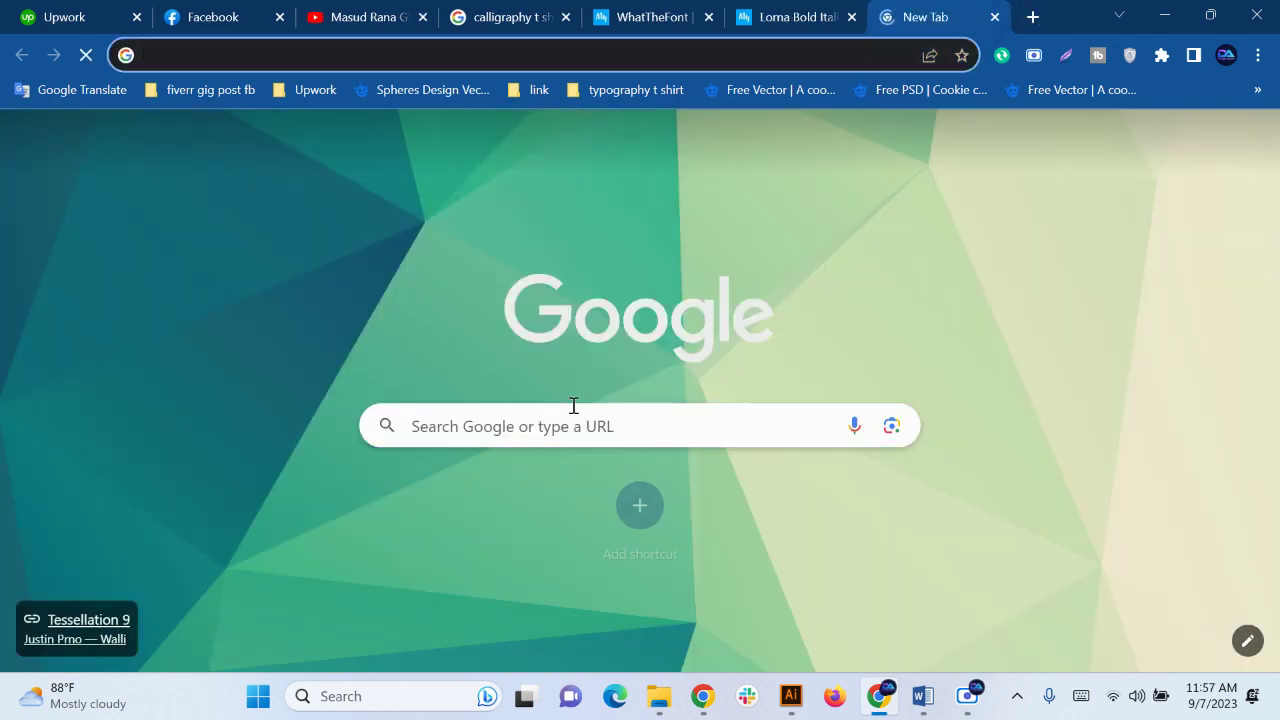
click(571, 408)
key(ctrl+v)
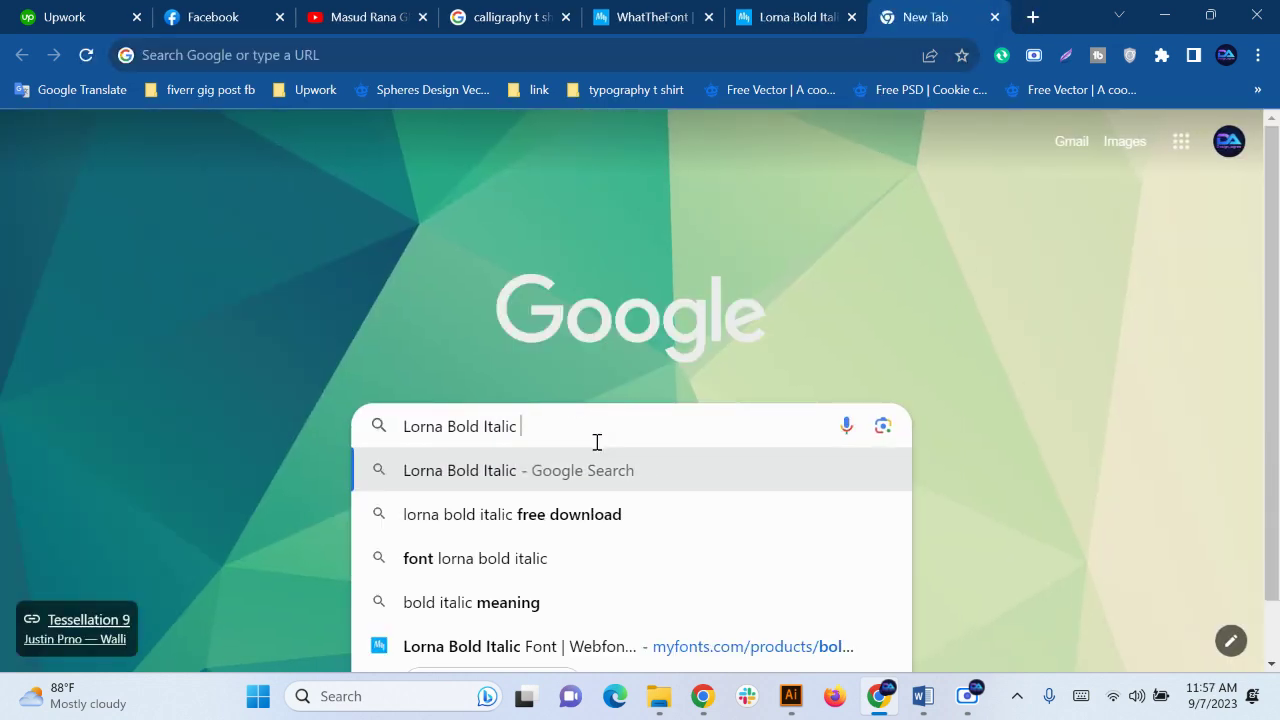
text(free)
key(Return)
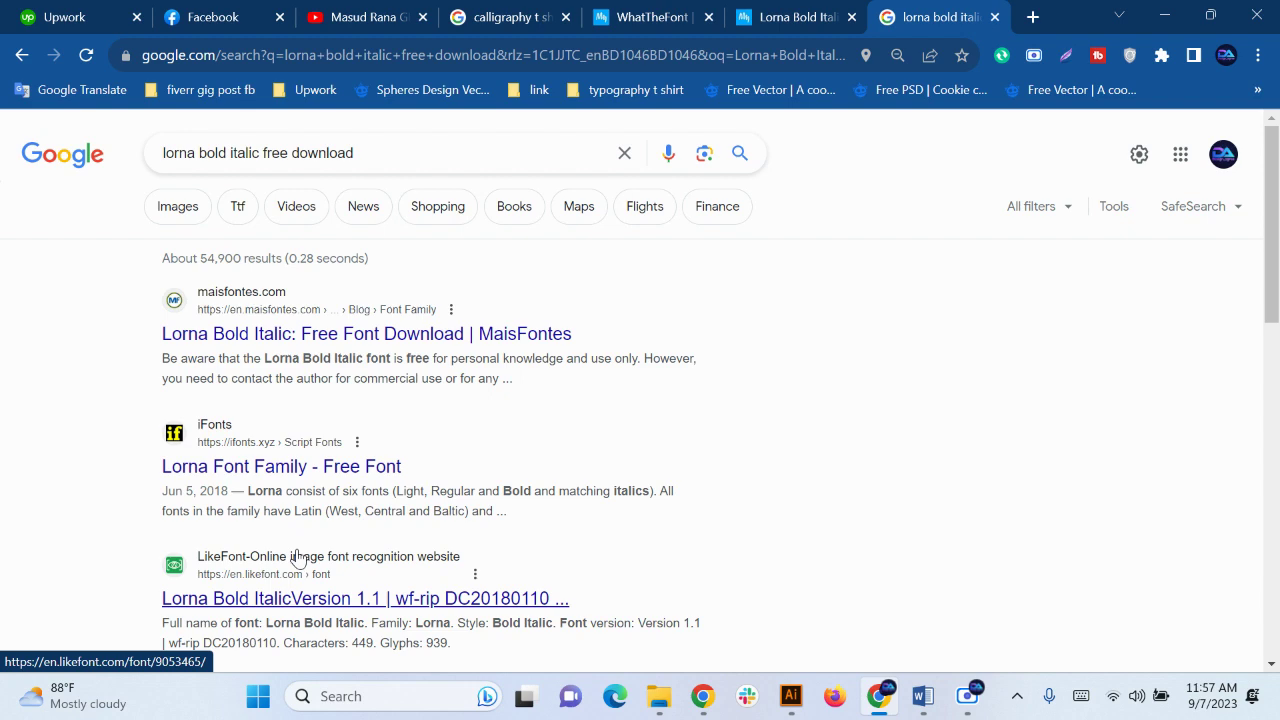
Switch to Illustrator and move "Life" lower and "Enjoy" above it so both words line up along their left edges beside the reference image
click(790, 696)
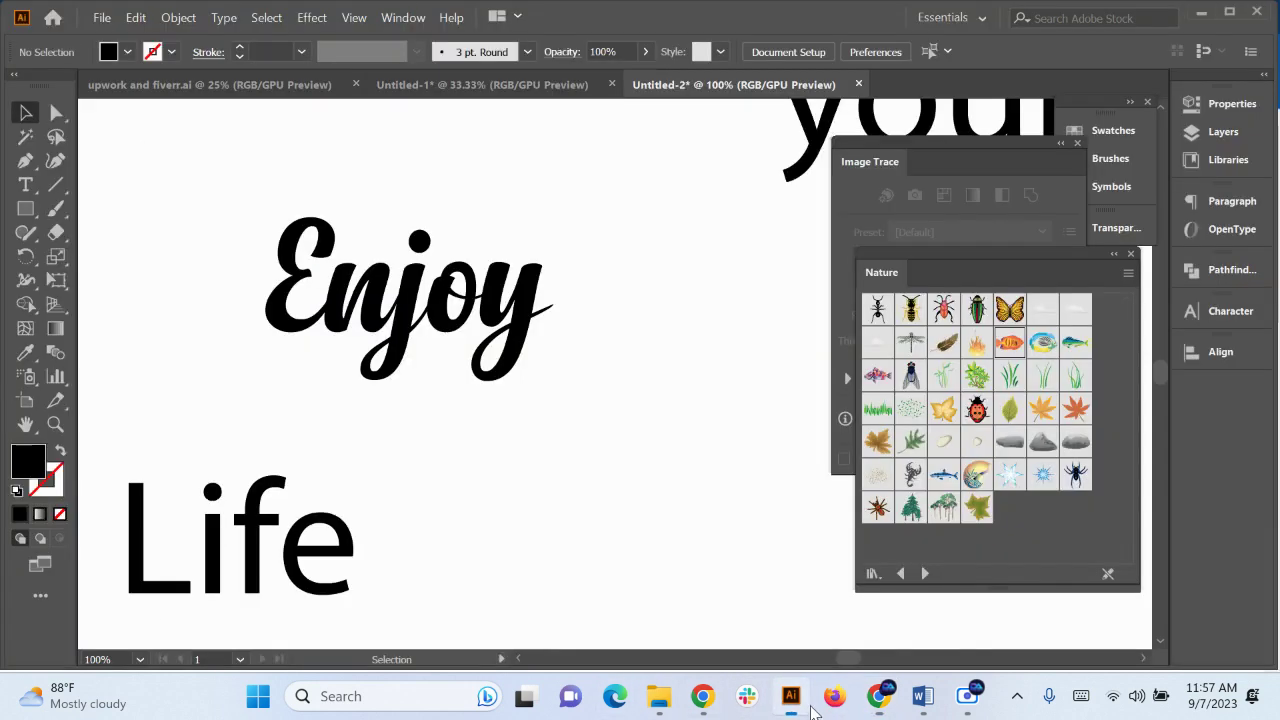
scroll(626, 465, down, 4)
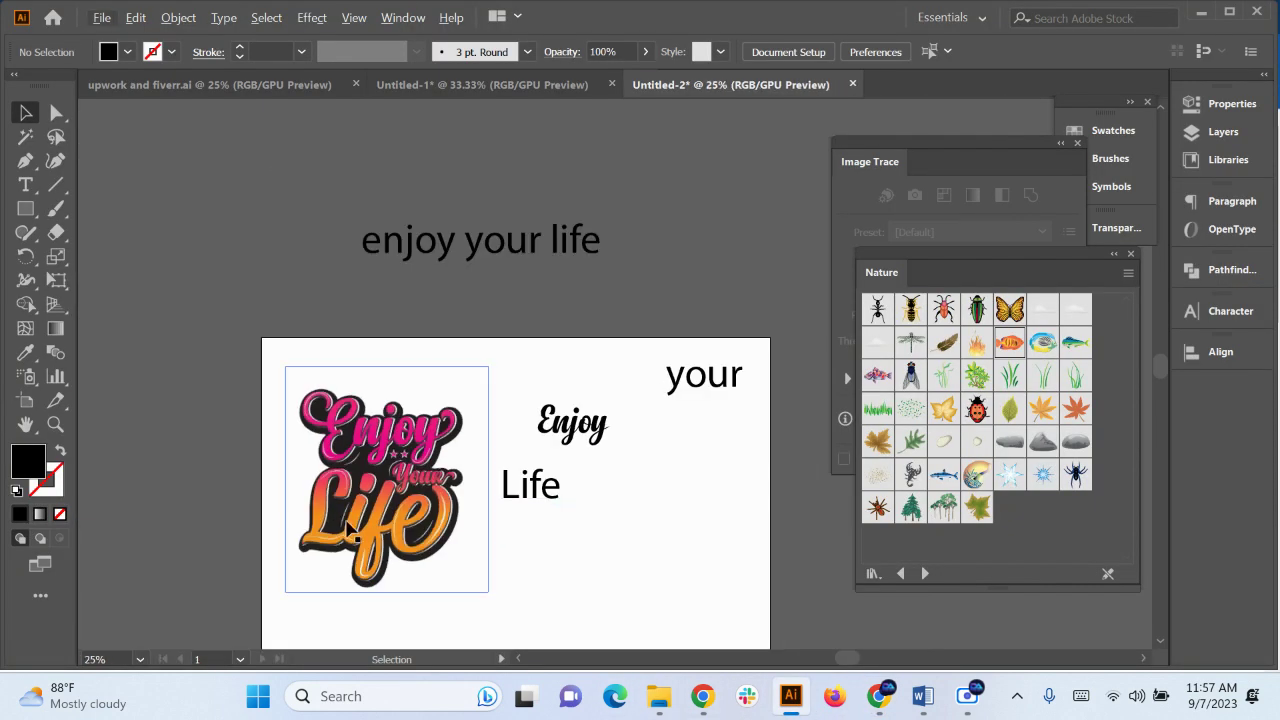
scroll(380, 455, up, 3)
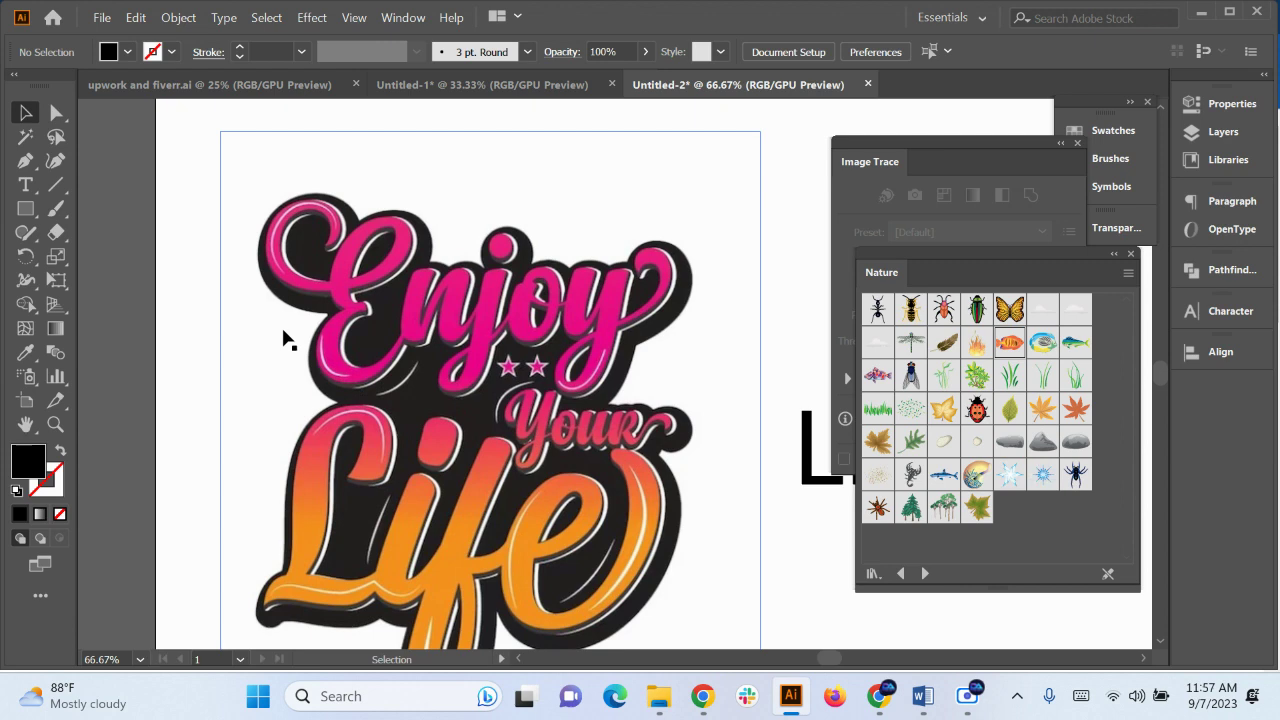
scroll(283, 327, down, 3)
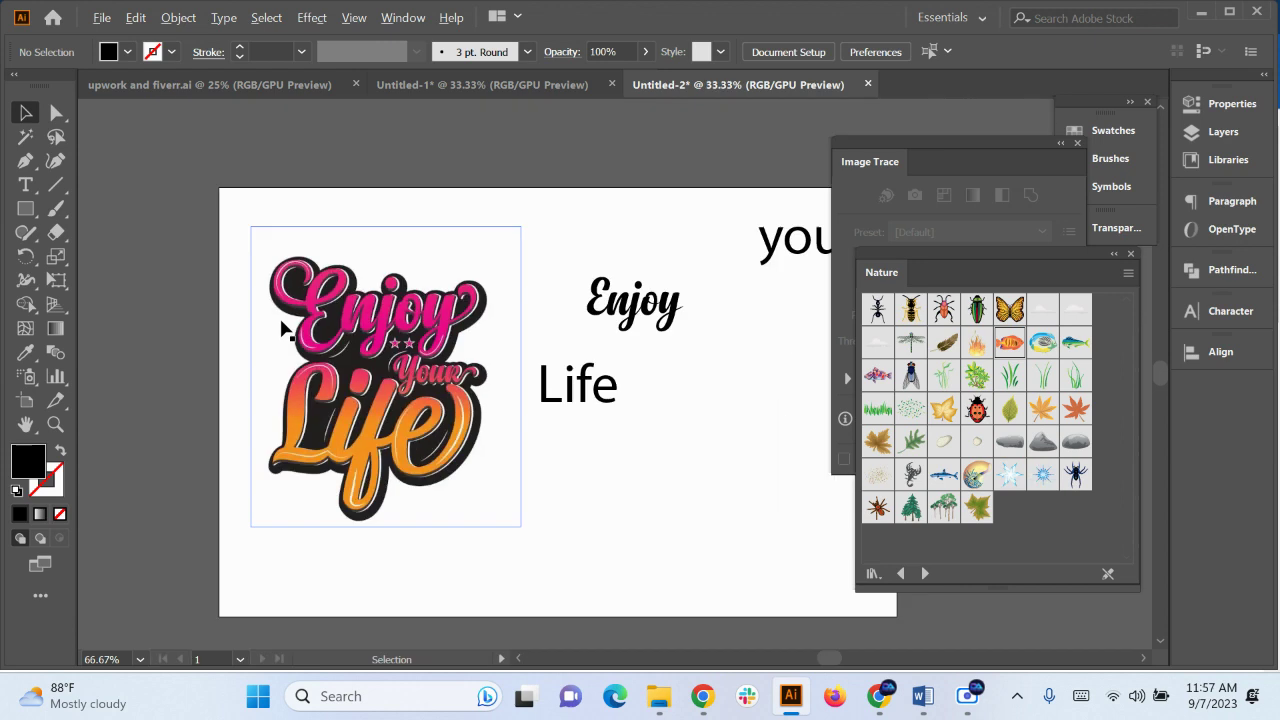
drag(471, 340, 556, 502)
scroll(428, 374, up, 2)
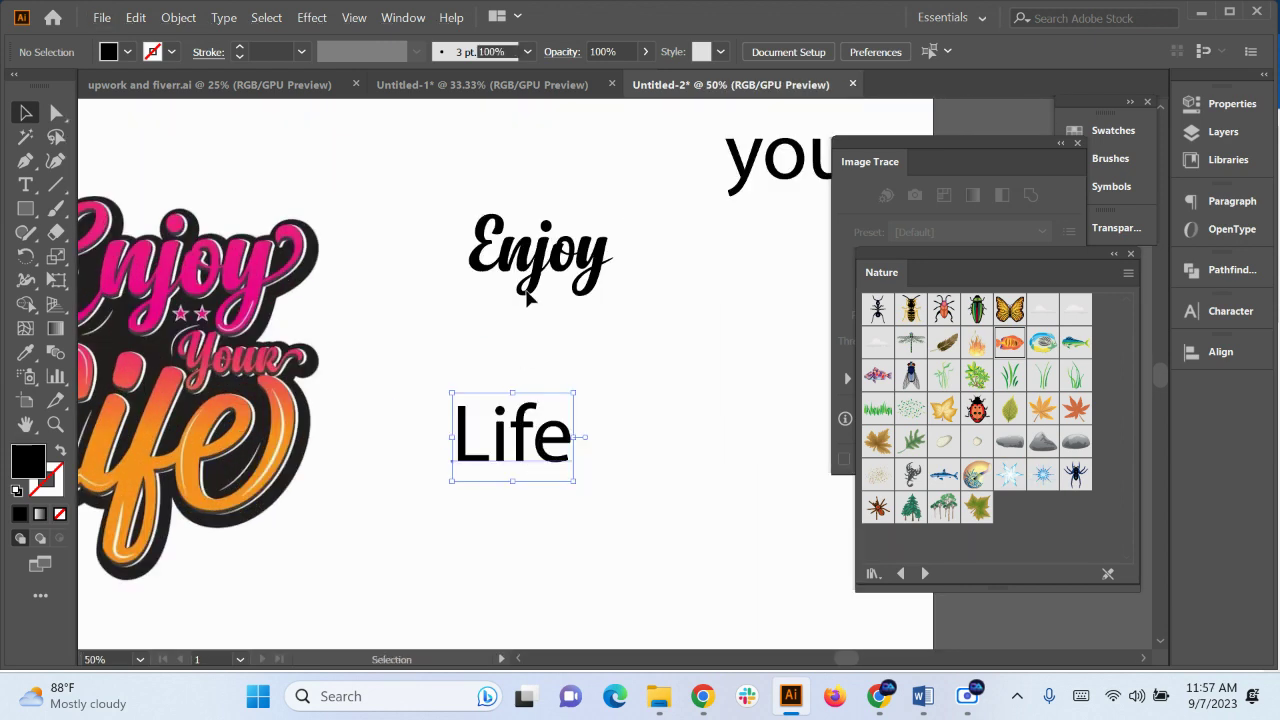
drag(528, 295, 510, 316)
scroll(510, 320, left, 2)
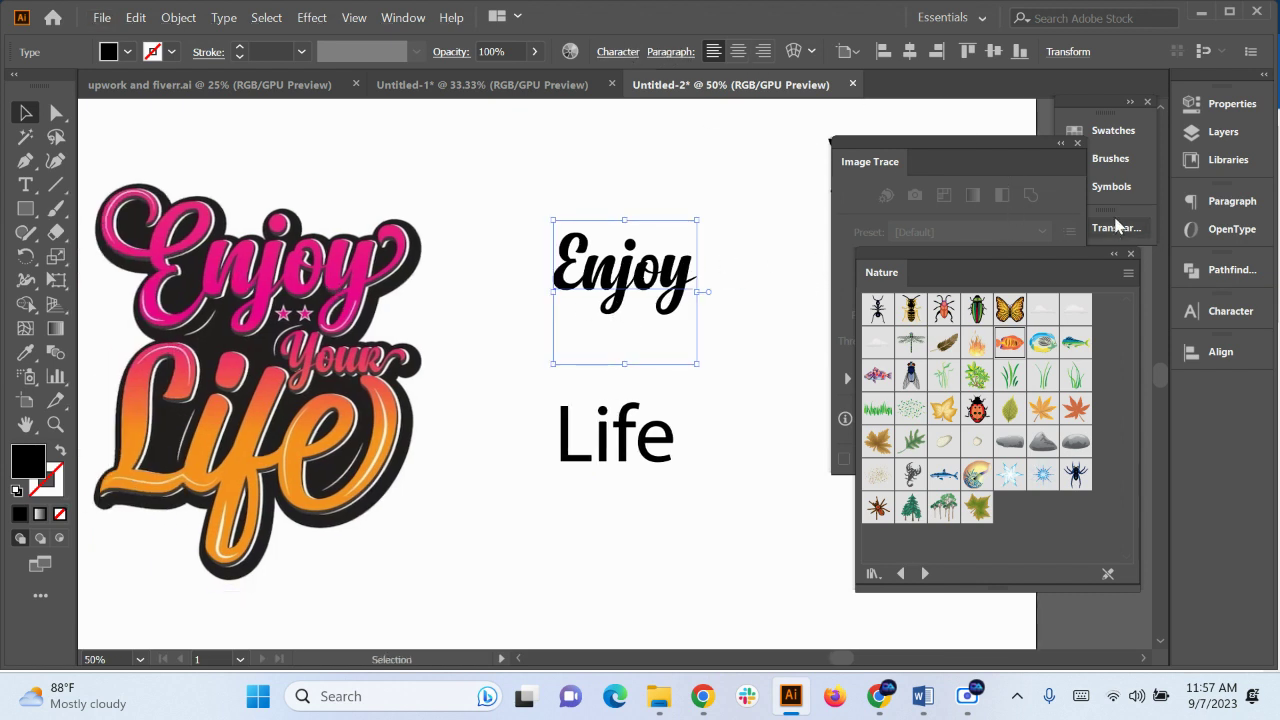
Close the floating Image Trace and Nature windows and show the character settings of the "Enjoy" text
click(1078, 145)
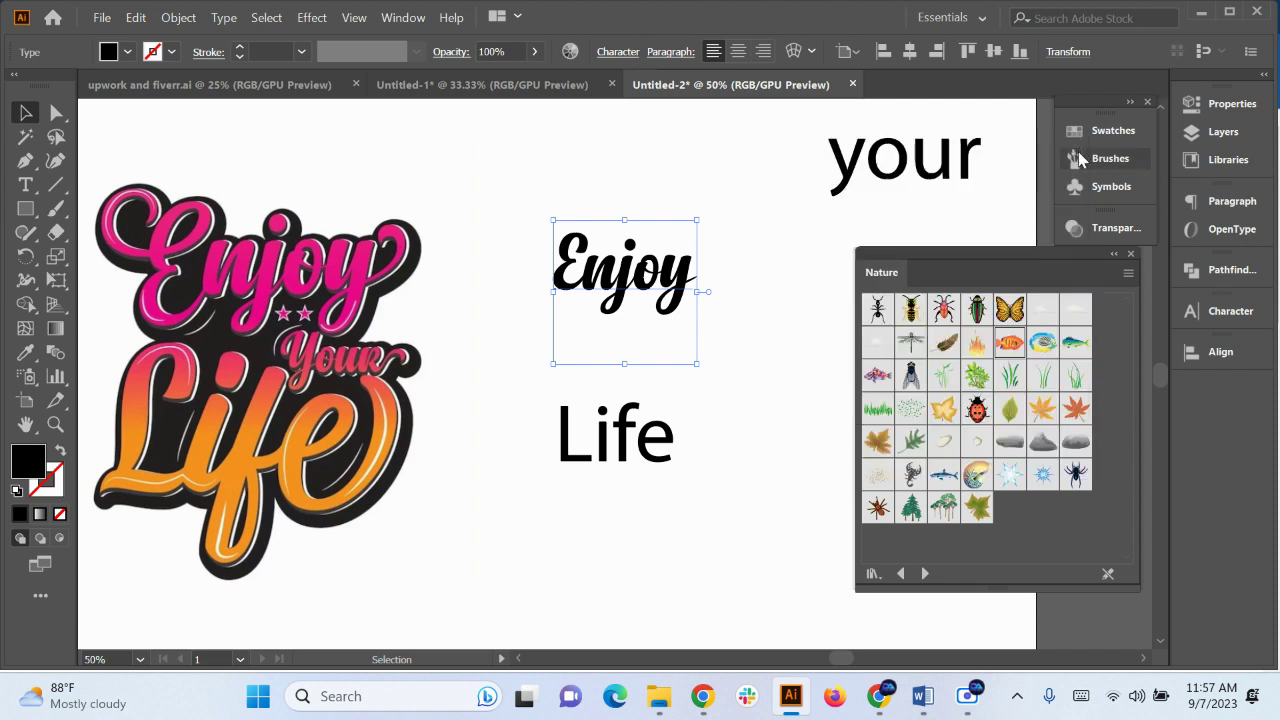
click(1129, 251)
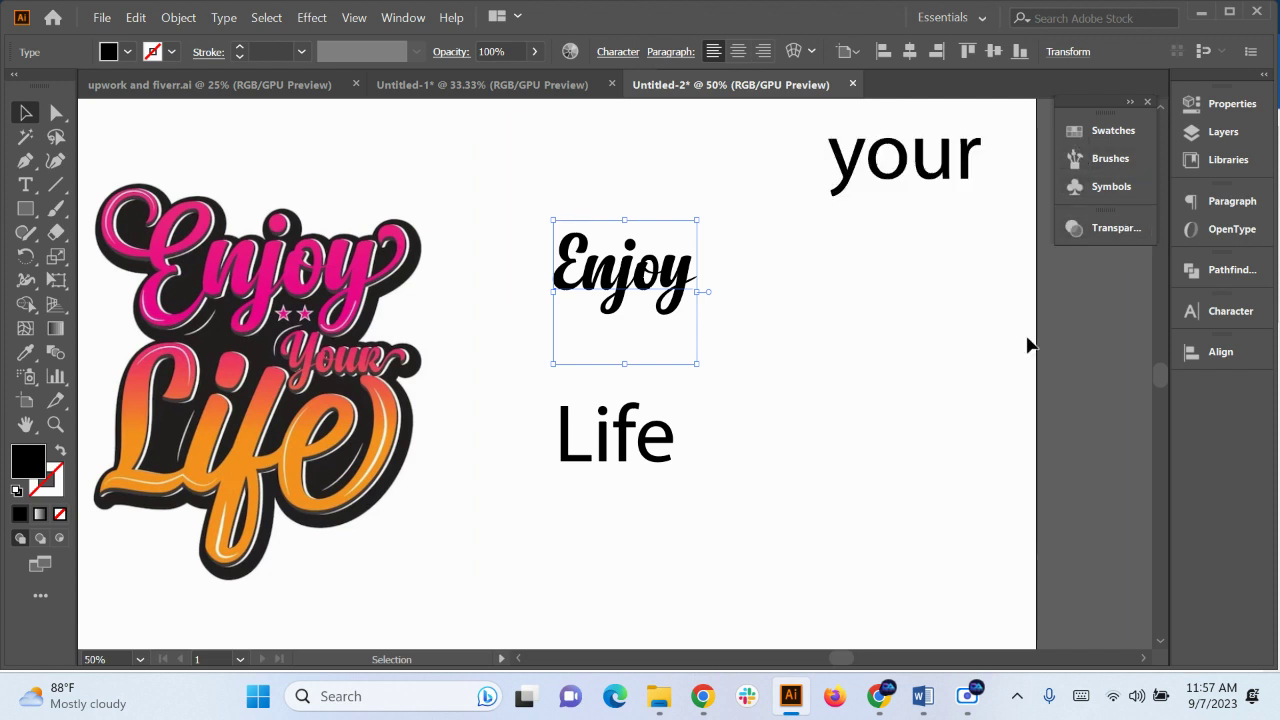
click(1262, 314)
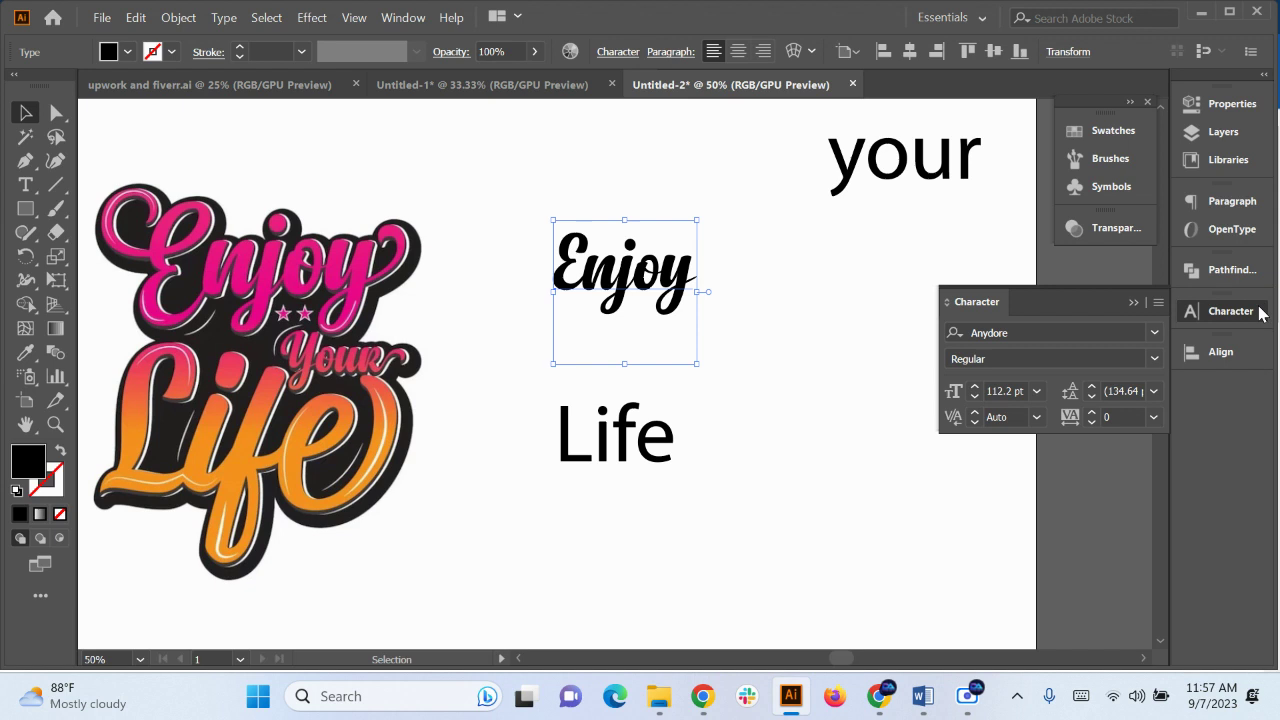
click(1060, 333)
click(1060, 335)
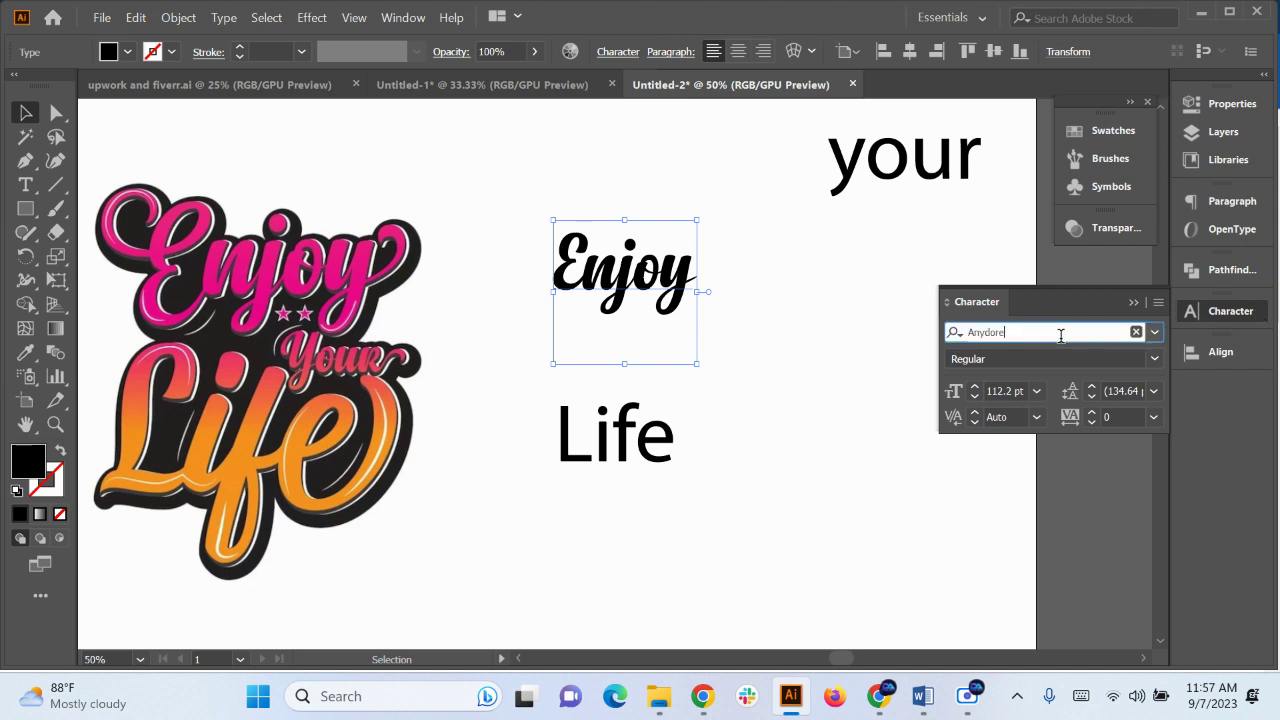
Scale the "Enjoy" text up proportionally to about 192 pt and place it above "Life", beside the reference image
click(863, 360)
click(692, 355)
drag(697, 363, 749, 430)
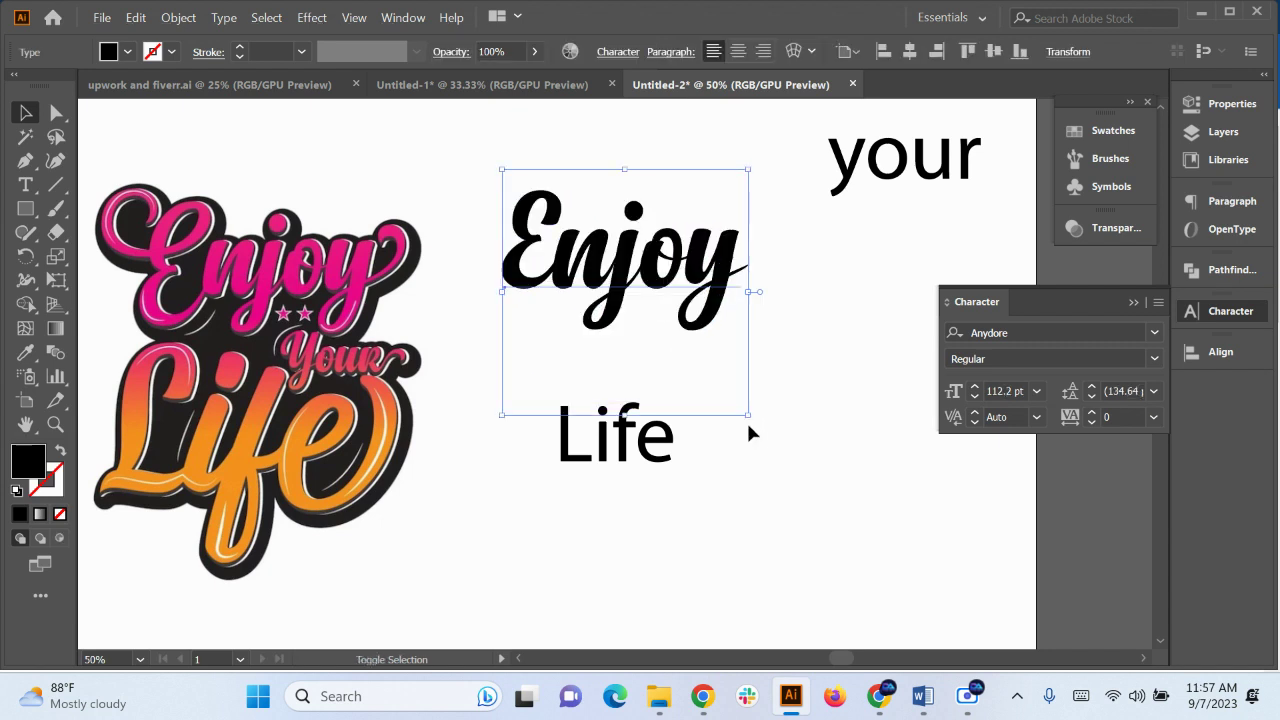
drag(715, 292, 715, 270)
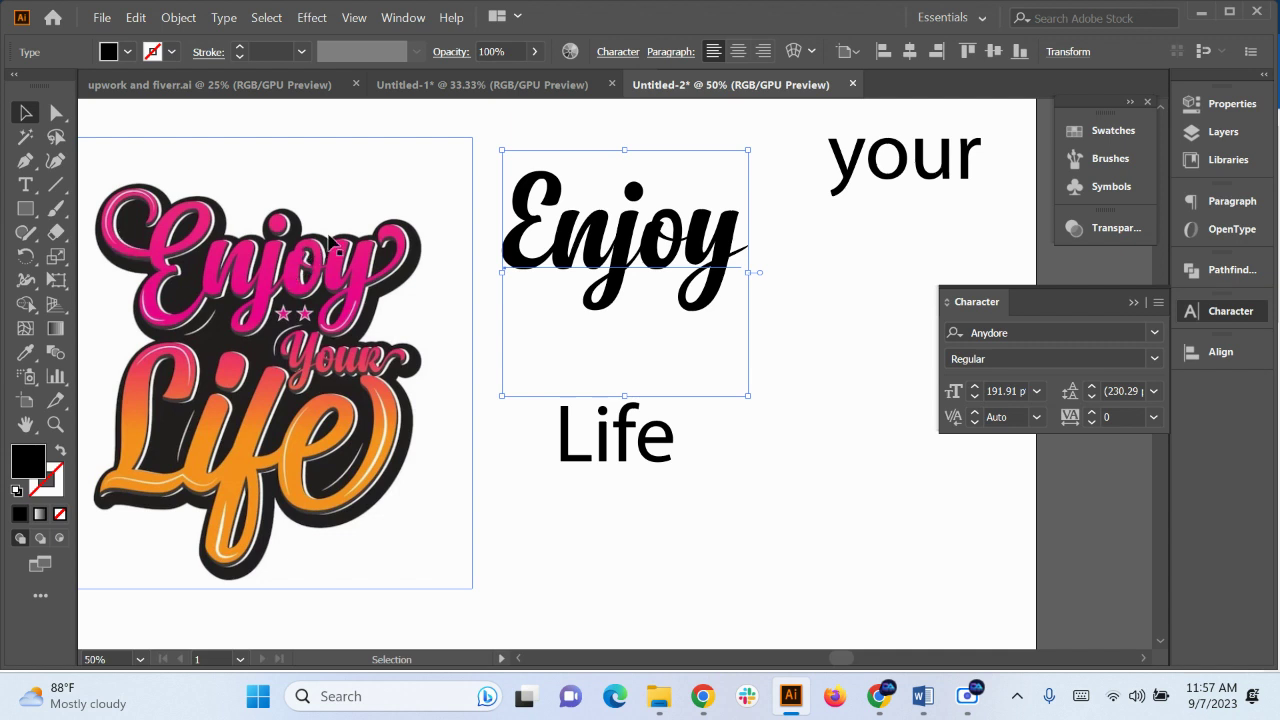
drag(512, 256, 519, 256)
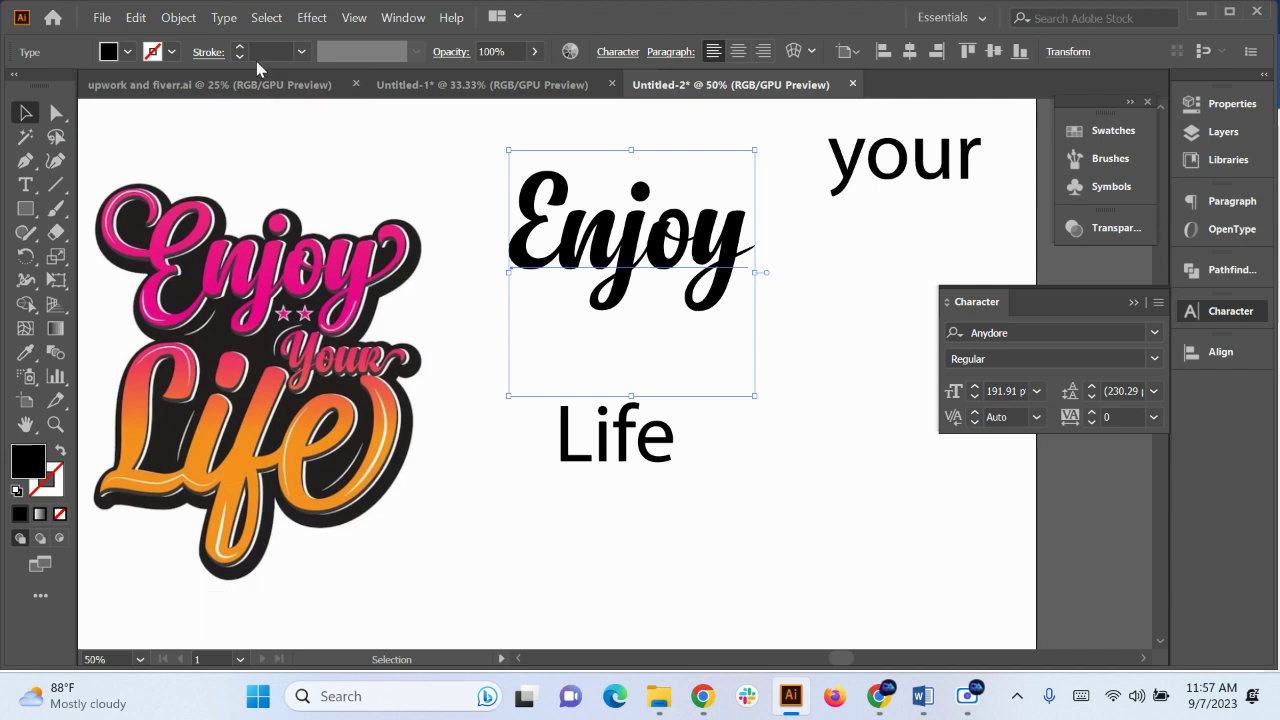
Show the glyphs of the Anydore font clear of the "Enjoy" text and select its letter "E"
click(224, 18)
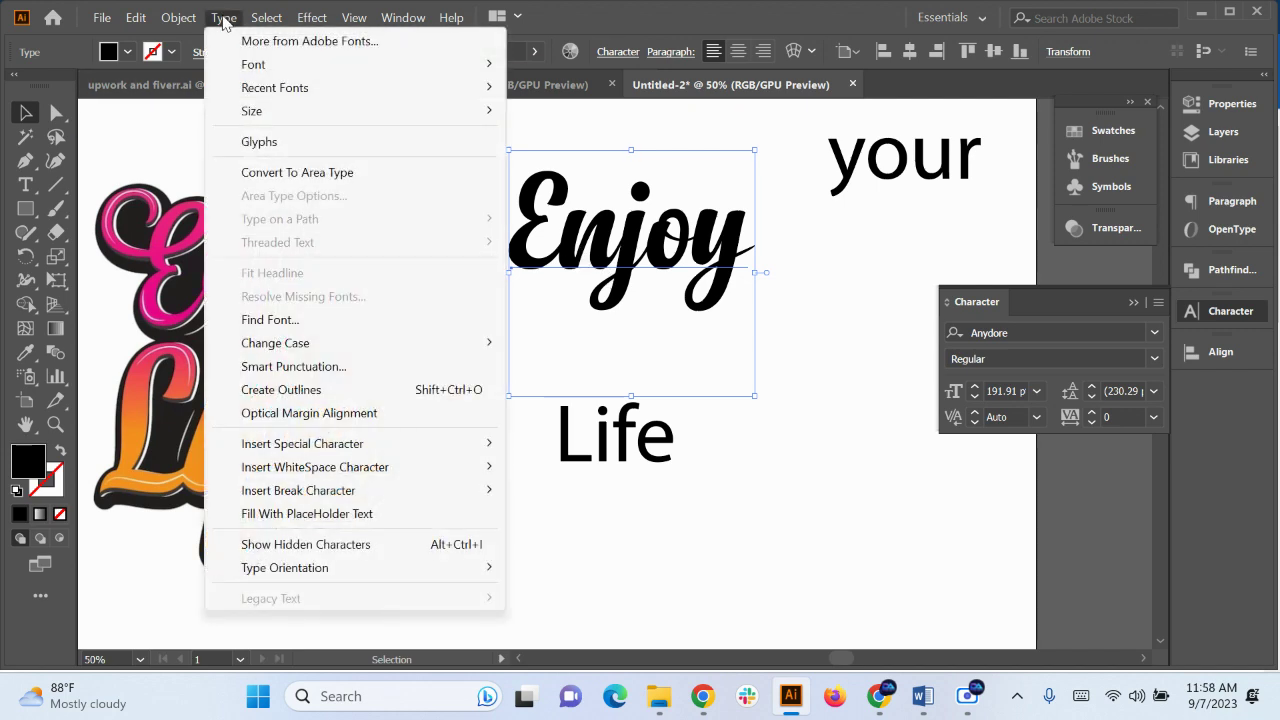
click(251, 148)
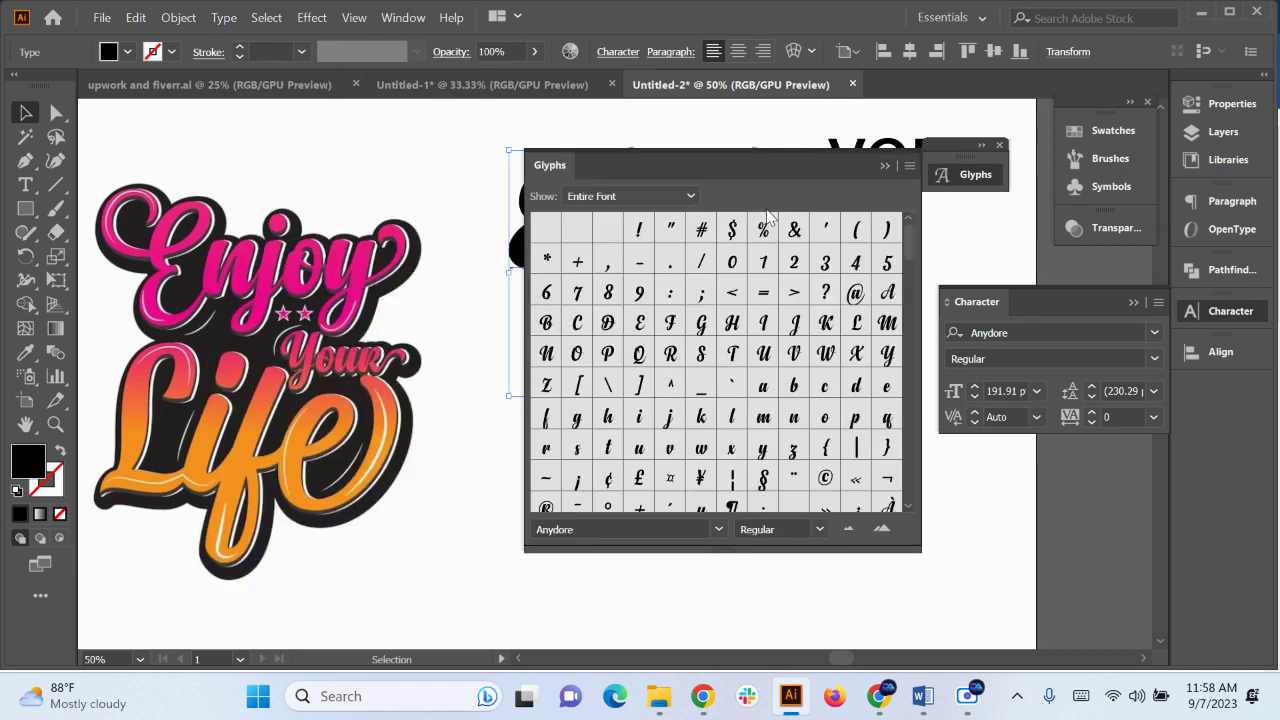
drag(686, 165, 909, 143)
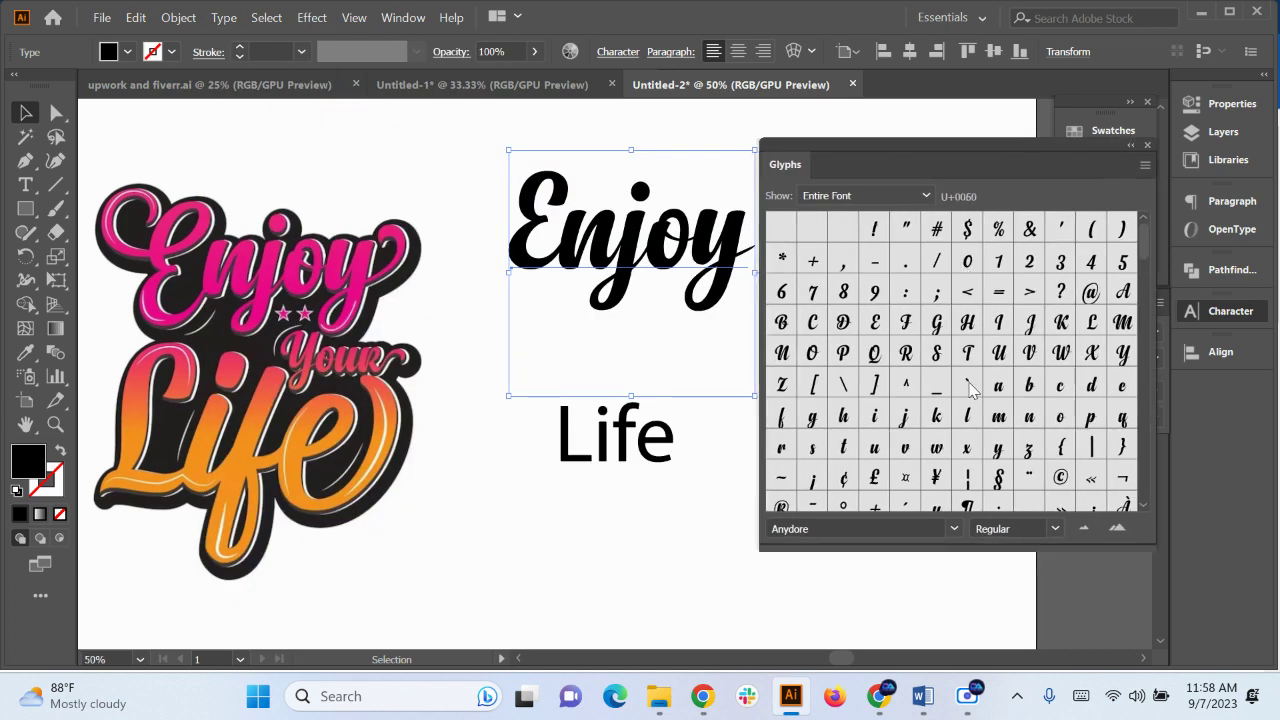
double_click(566, 238)
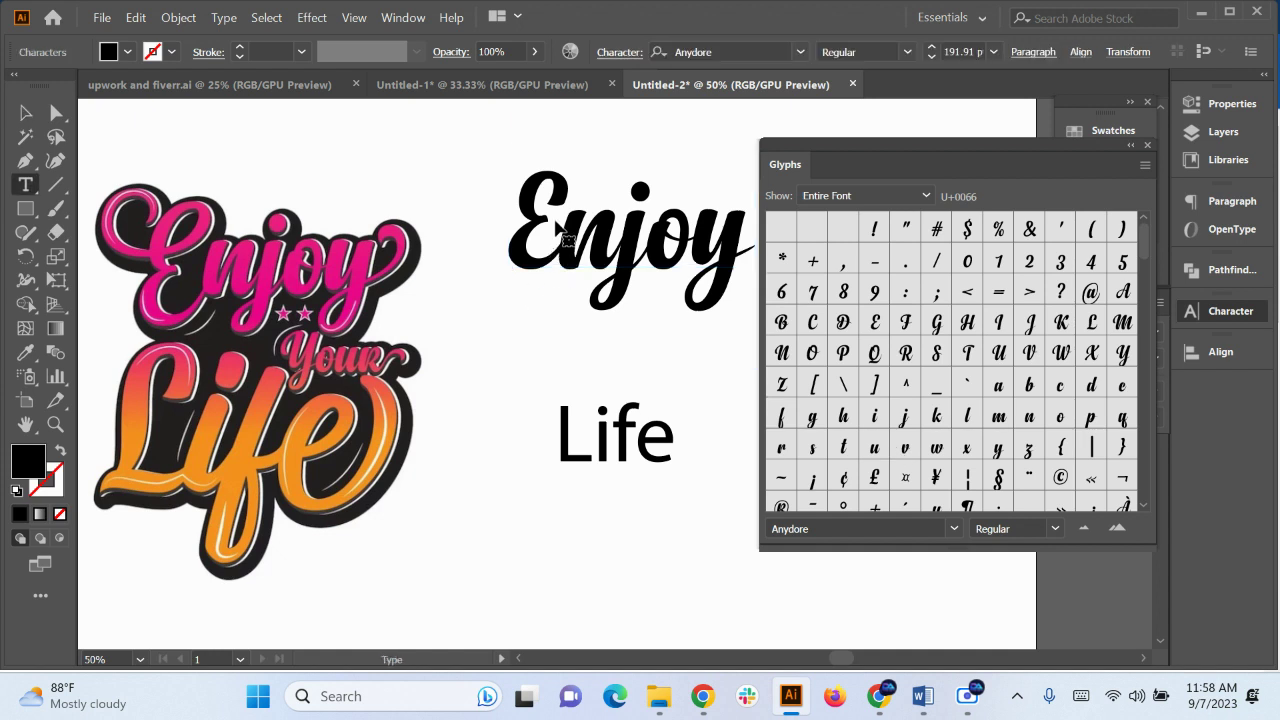
drag(563, 219, 510, 218)
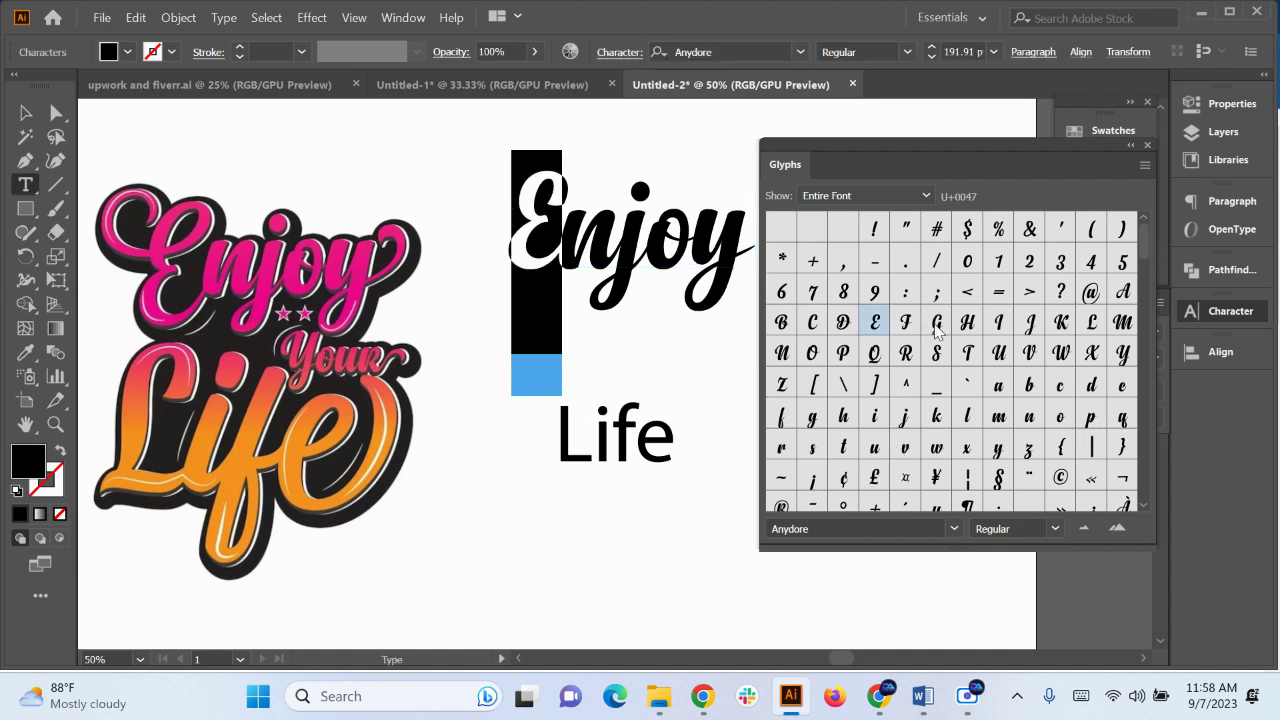
Look through the entire Anydore font's glyphs at larger preview sizes for an alternate "E"
scroll(933, 333, down, 3)
scroll(931, 333, down, 3)
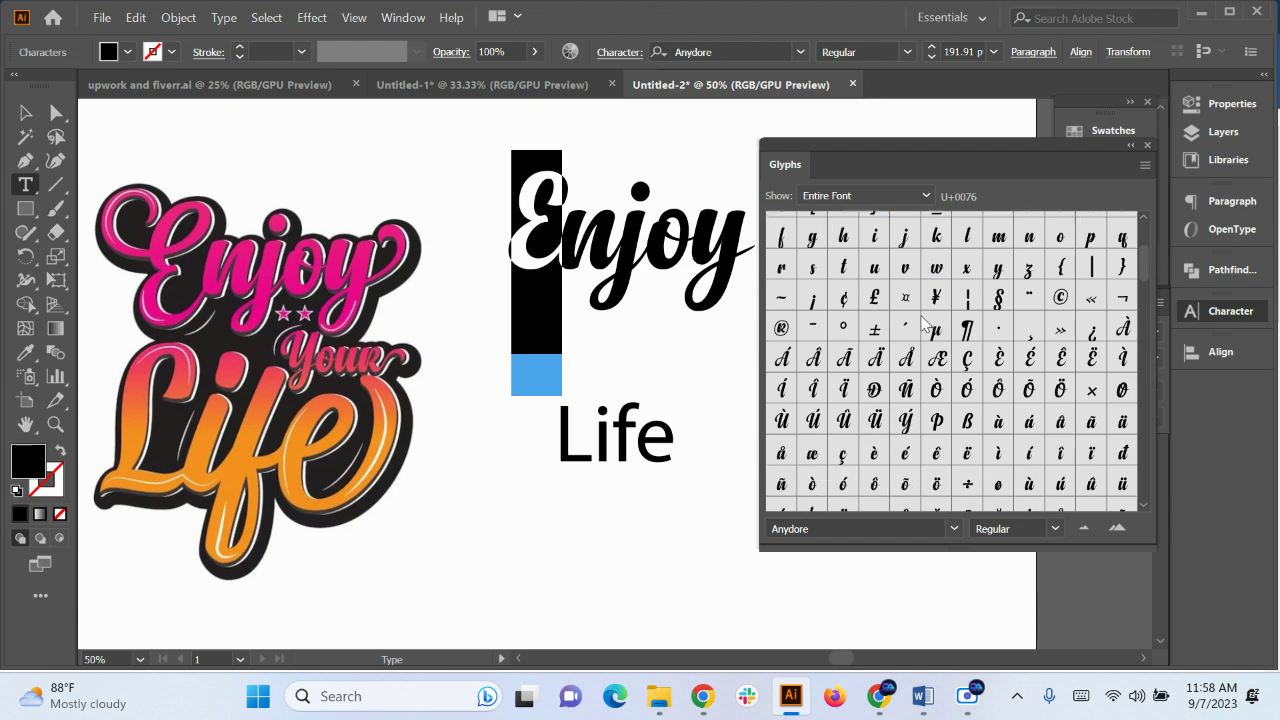
click(1128, 532)
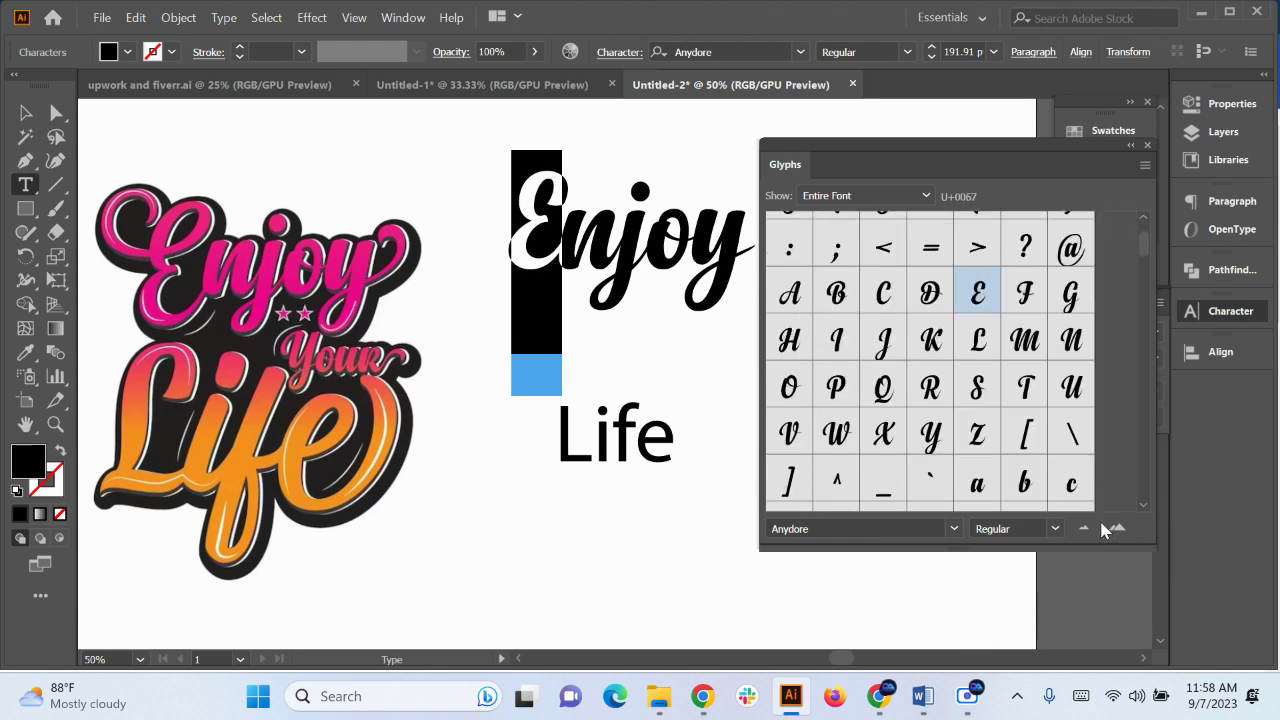
click(1116, 529)
click(1117, 530)
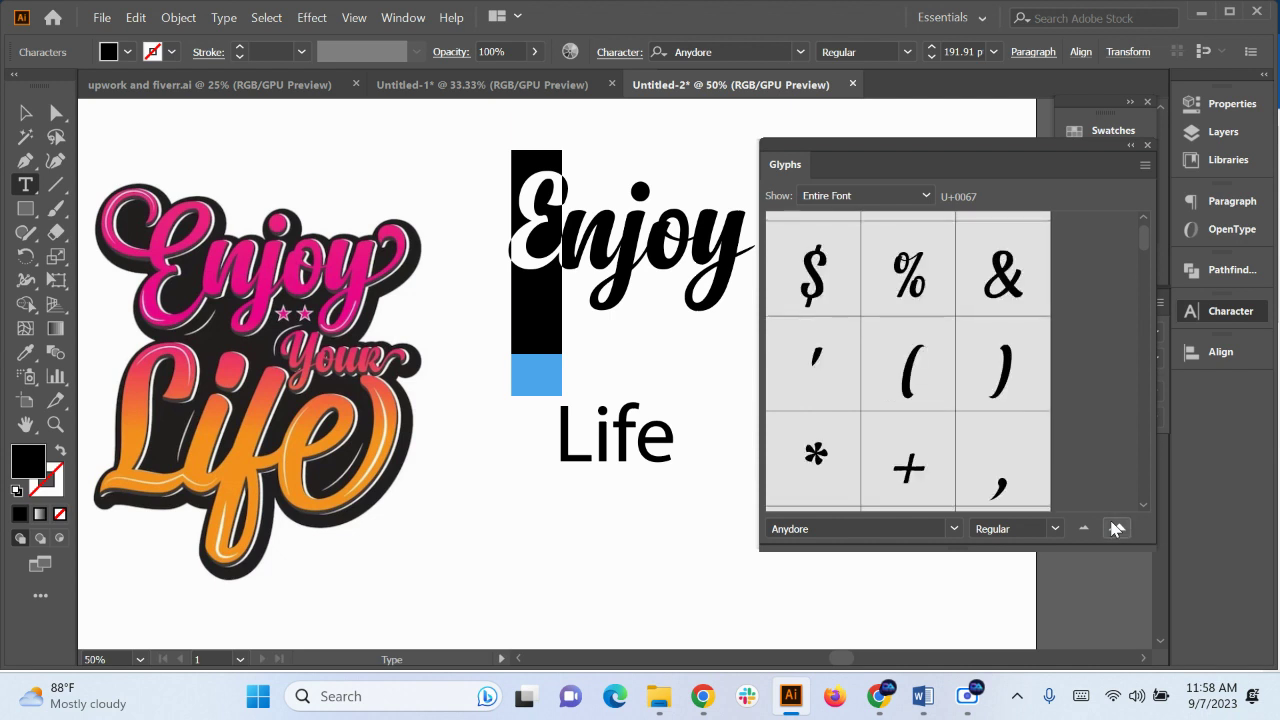
click(1083, 528)
click(1083, 528)
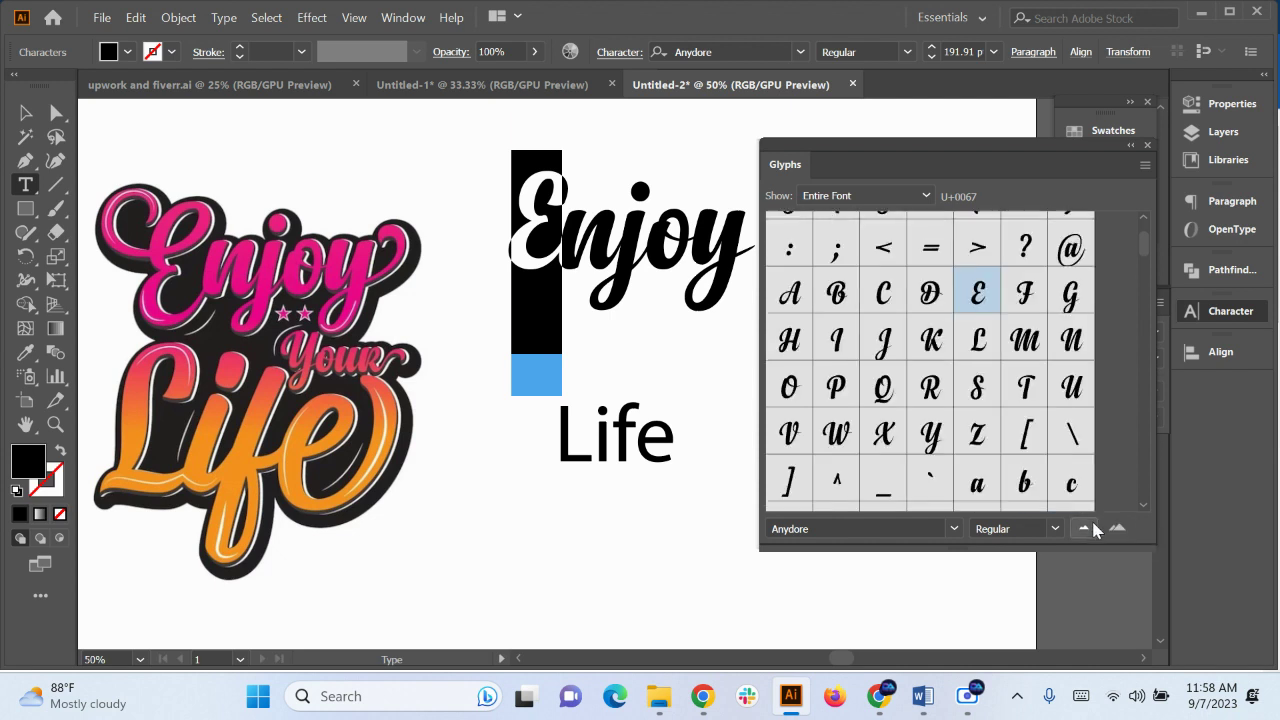
Examine the Stylistic Set 1 and Stylistic Set 2 glyphs for a swash version of the "E"
click(916, 195)
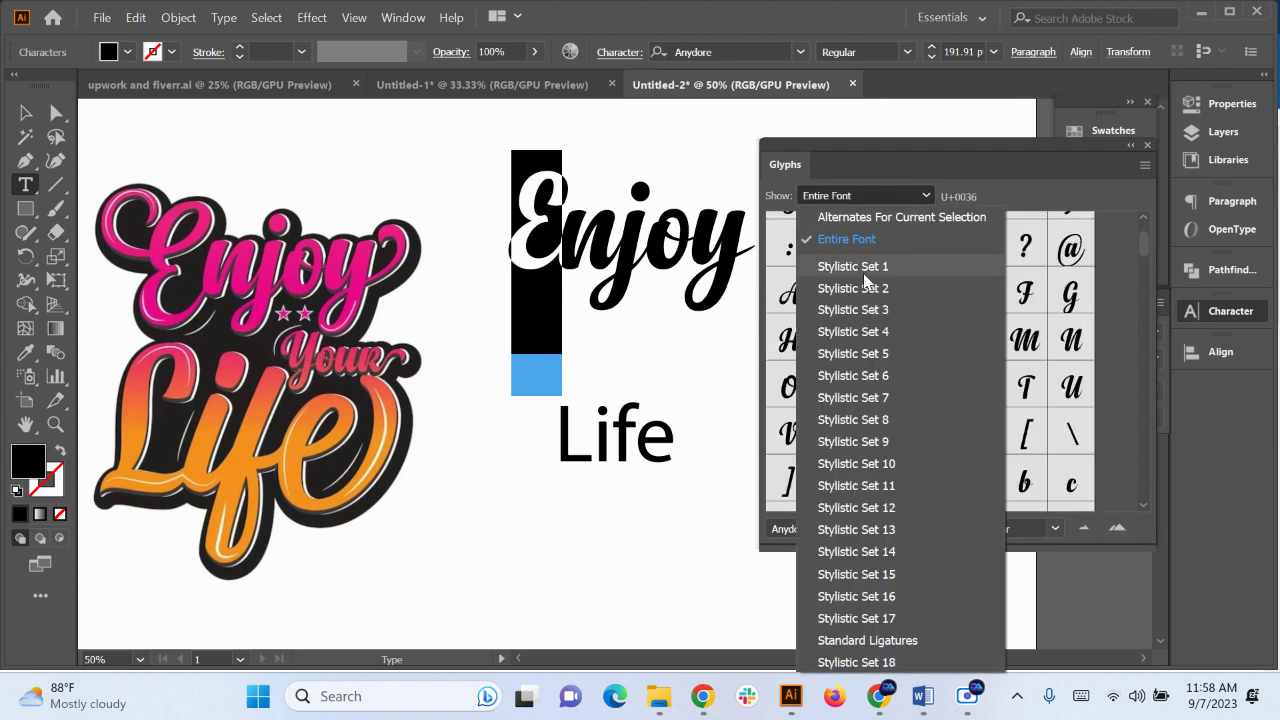
click(860, 268)
click(898, 197)
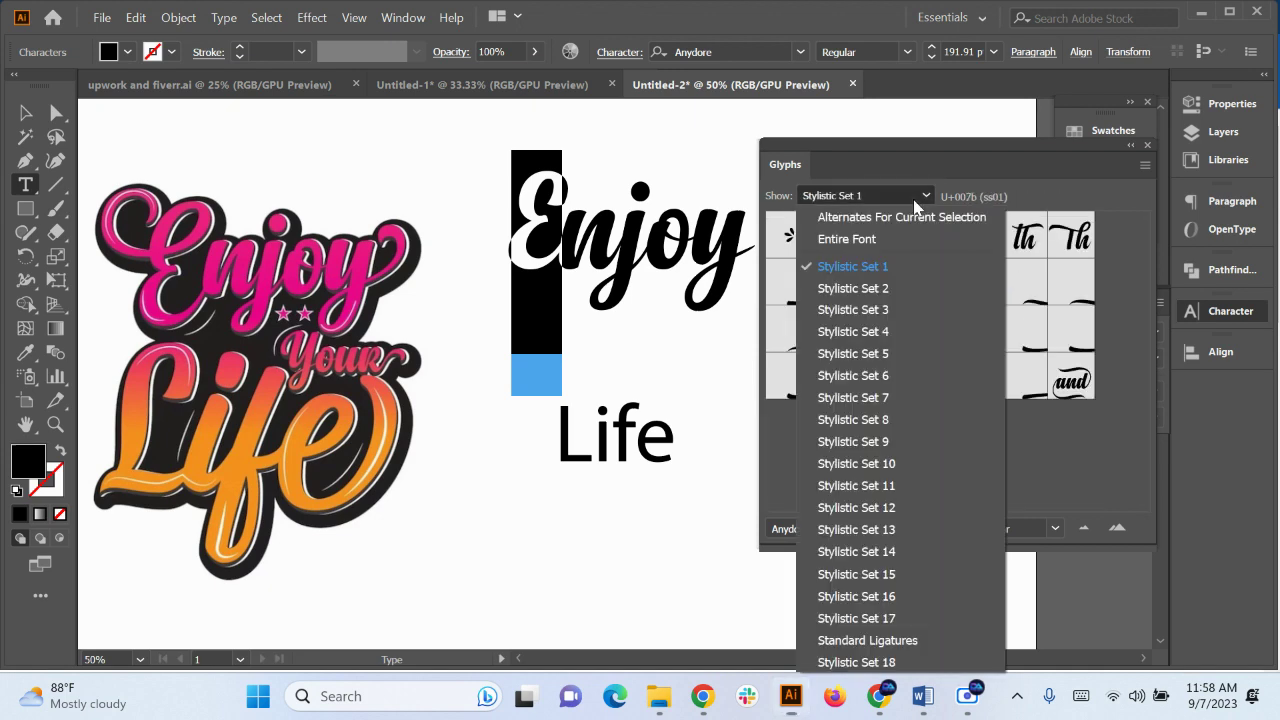
click(860, 266)
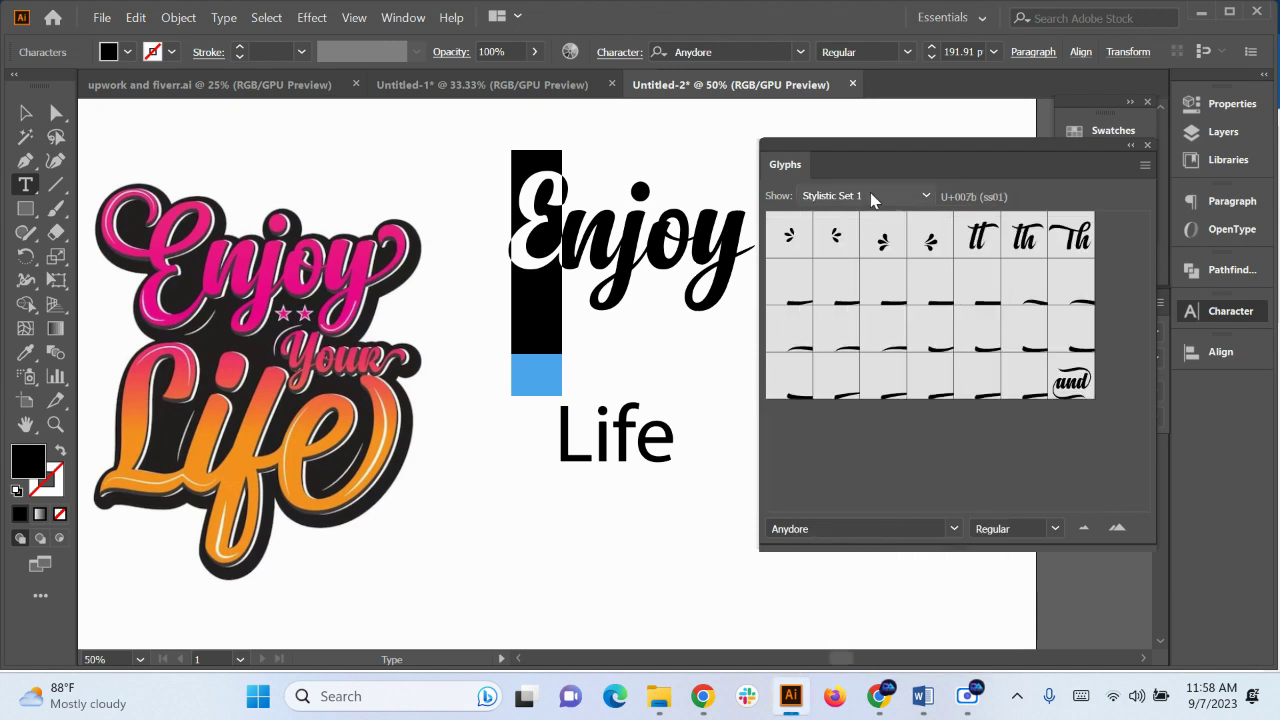
click(868, 195)
click(864, 288)
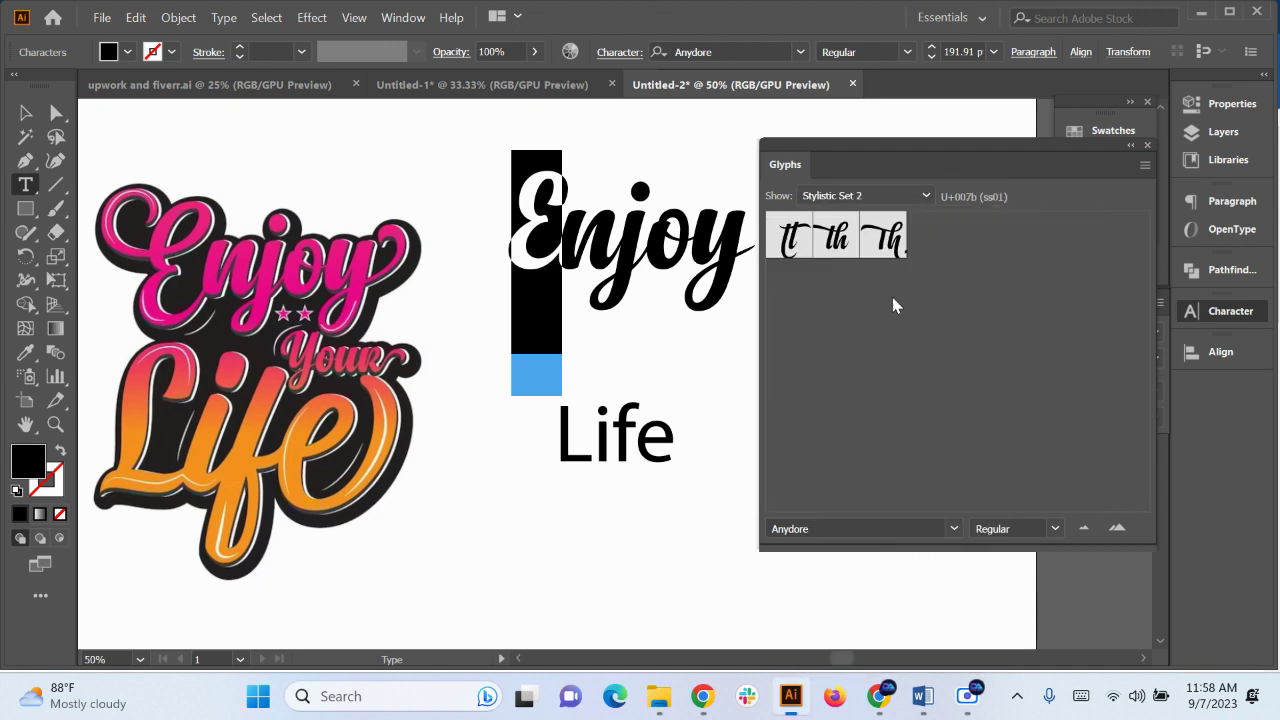
double_click(818, 257)
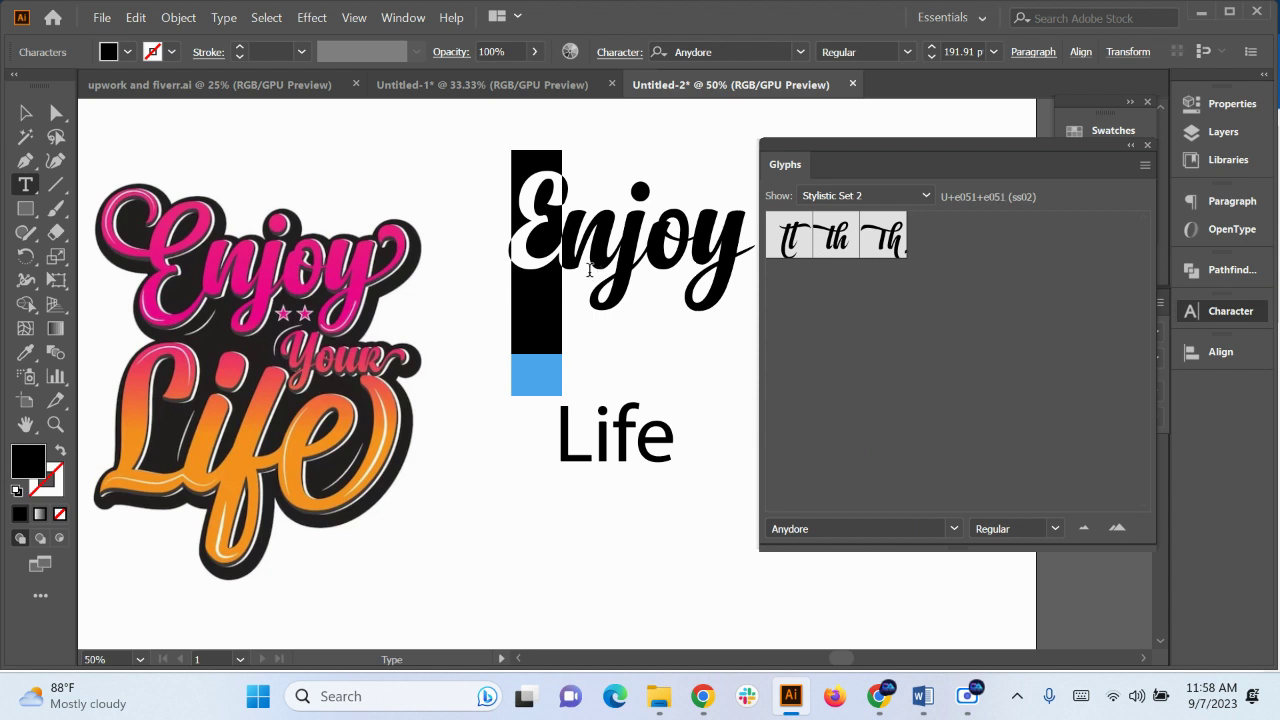
Collapse the glyph list, try the alternate "E" with the long wavy lead-in swash in "Enjoy", and undo the replacement
click(1130, 145)
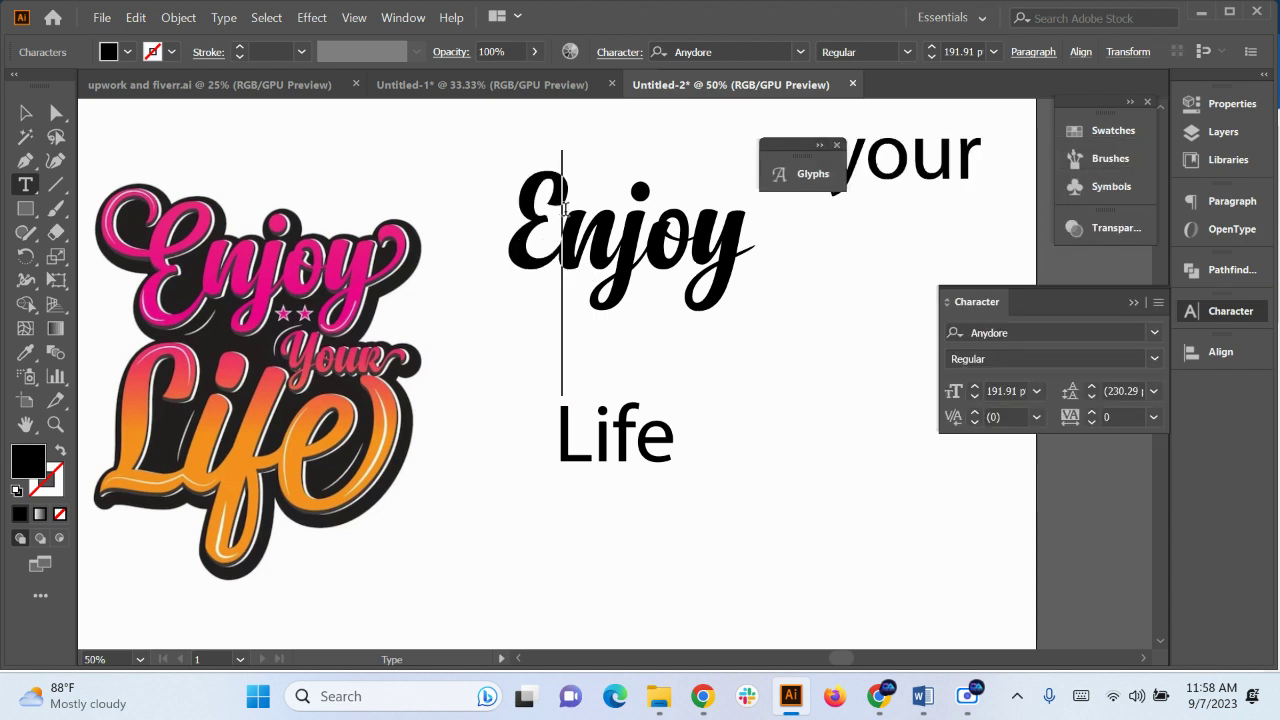
drag(565, 207, 528, 213)
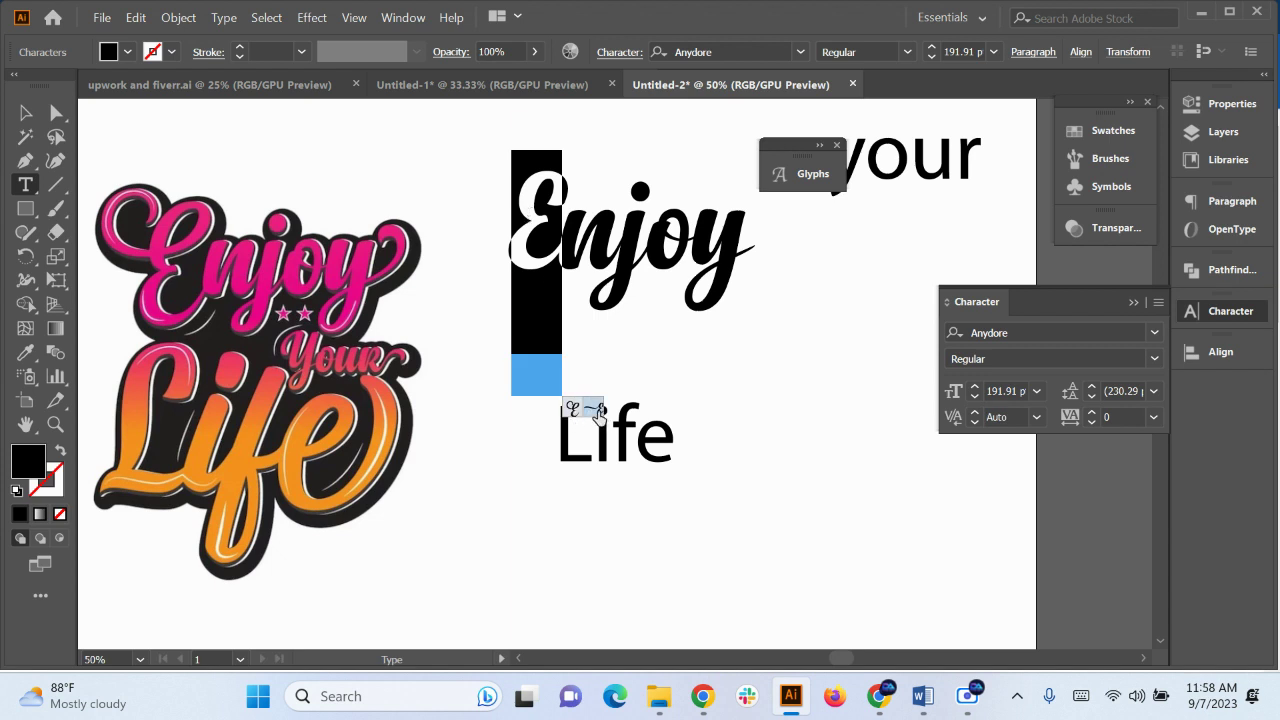
click(597, 410)
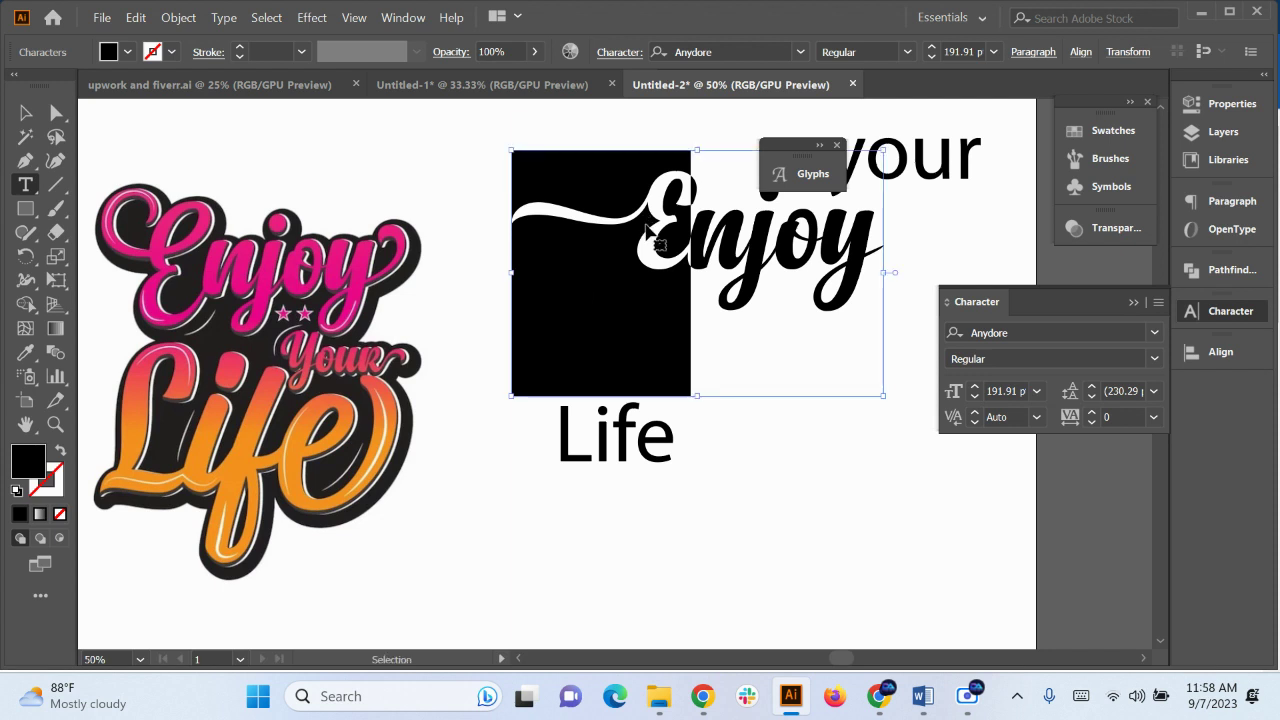
key(ctrl+z)
Replace the "E" of "Enjoy" with the alternate glyph that starts with a large curled loop, like the reference lettering
click(557, 205)
drag(557, 205, 539, 256)
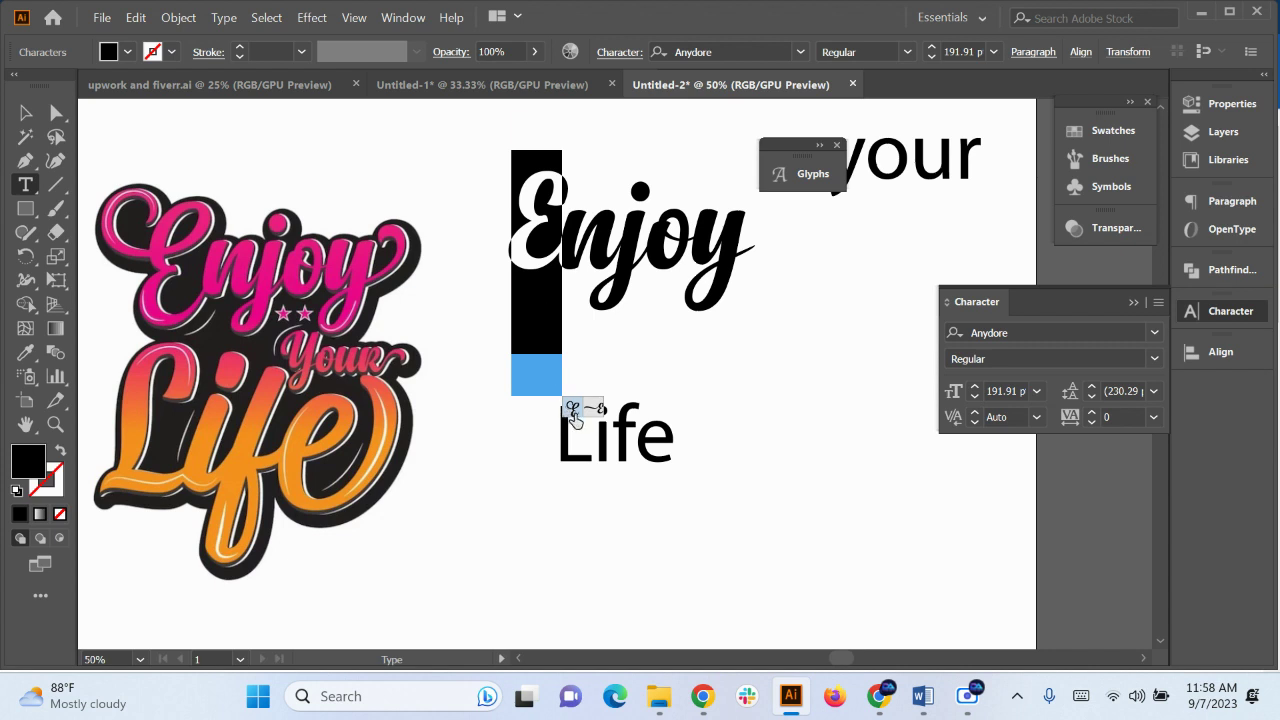
click(572, 409)
click(26, 113)
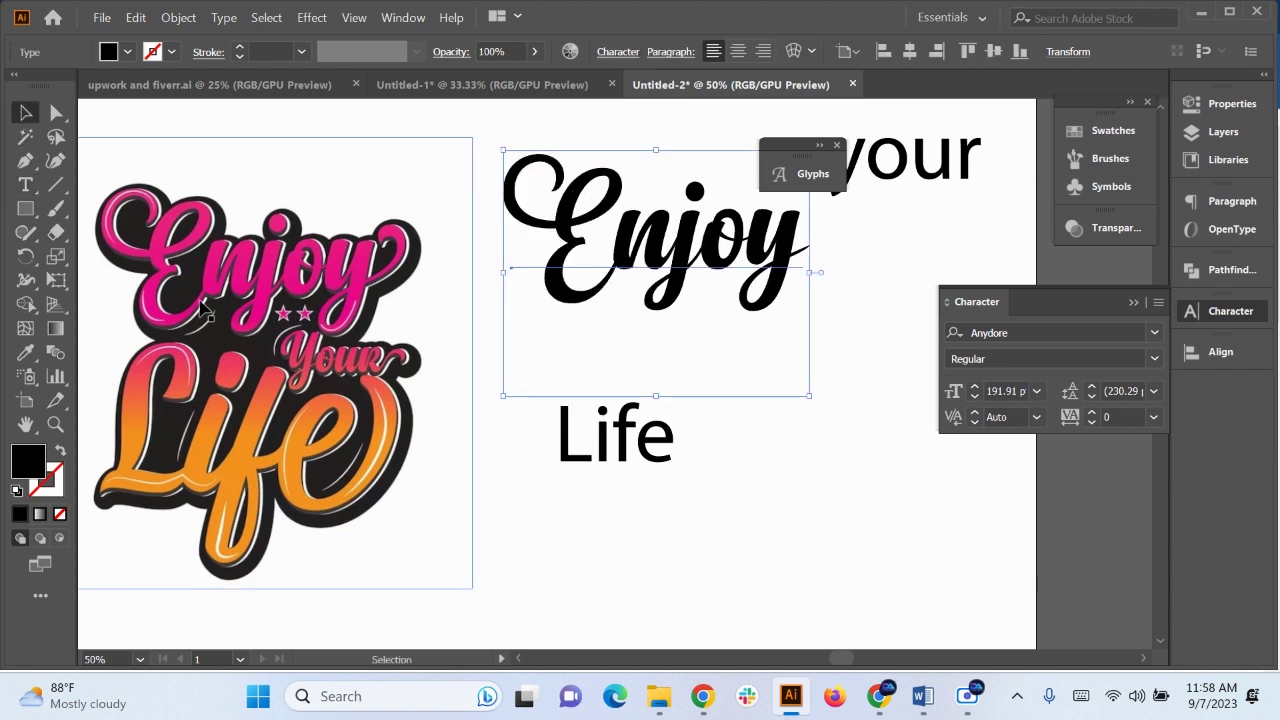
Replace the "y" of "Enjoy" with the alternate glyph whose tail ends in an upward curl, like the reference lettering
click(543, 309)
drag(672, 372, 620, 363)
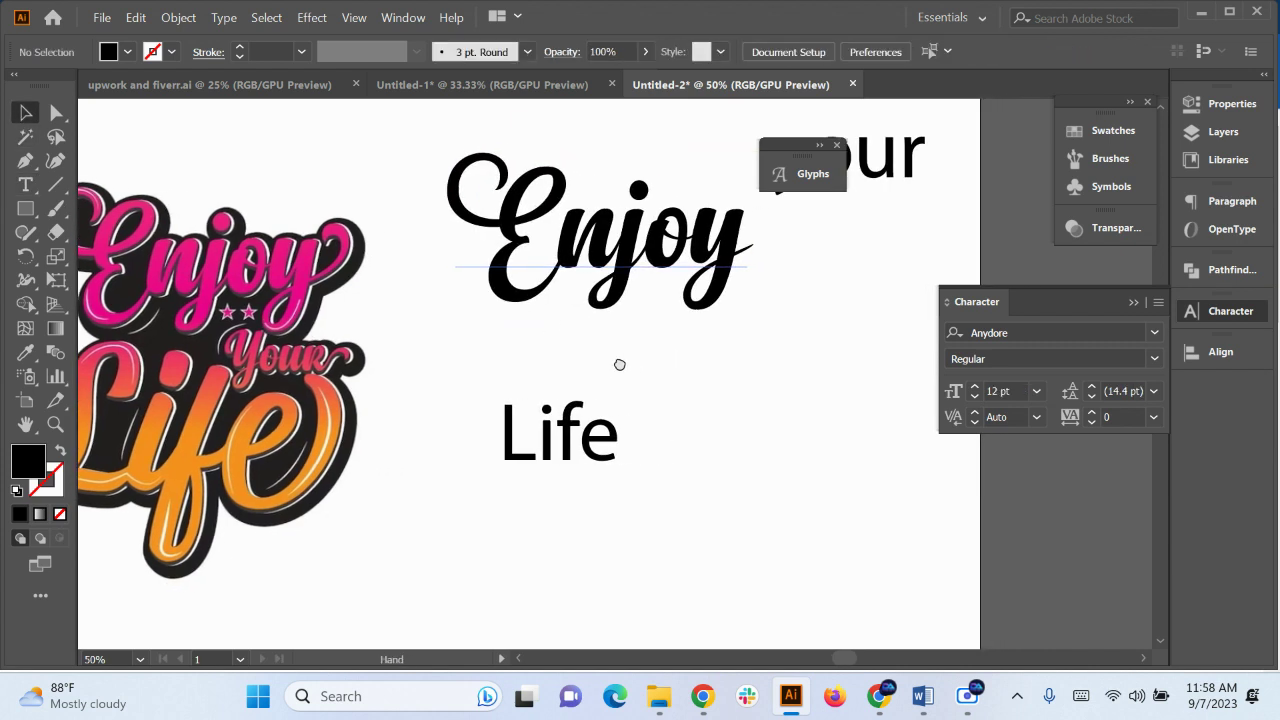
click(703, 248)
double_click(688, 228)
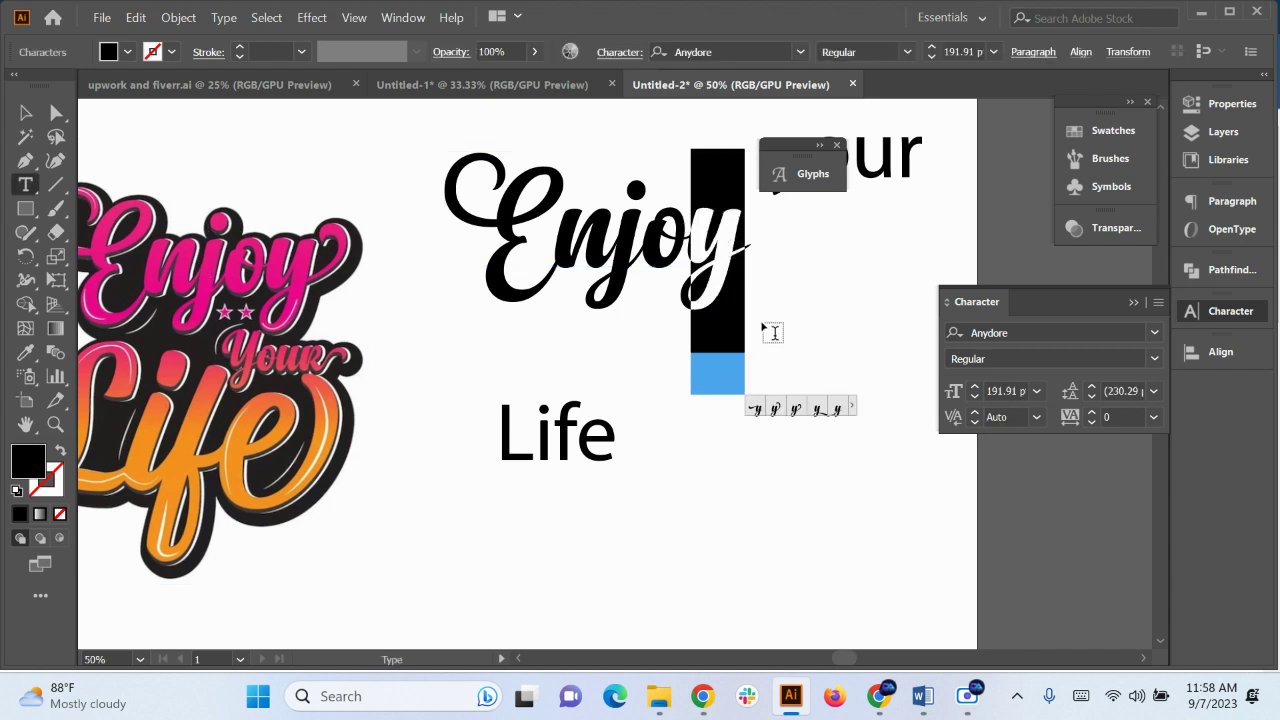
click(796, 410)
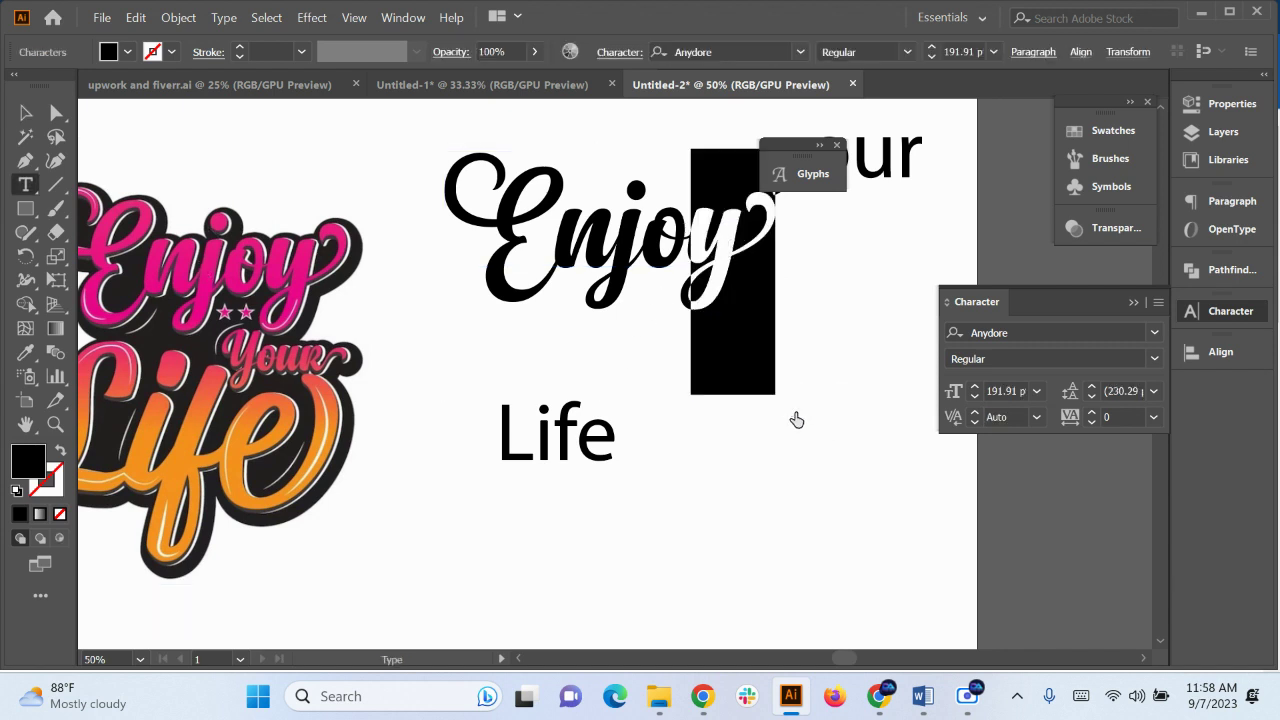
click(708, 253)
click(25, 113)
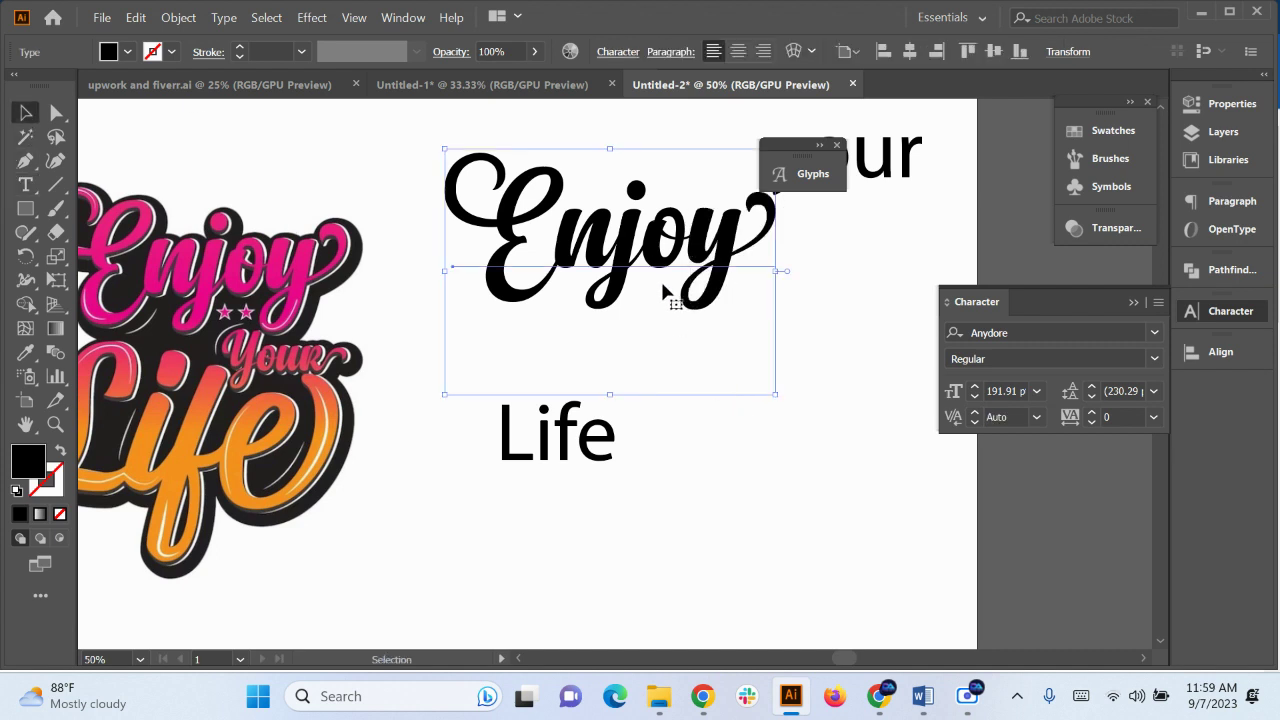
Place an editable copy of "Enjoy" outside the artboard and convert the "Enjoy" on the artboard to outlines
scroll(607, 298, down, 1)
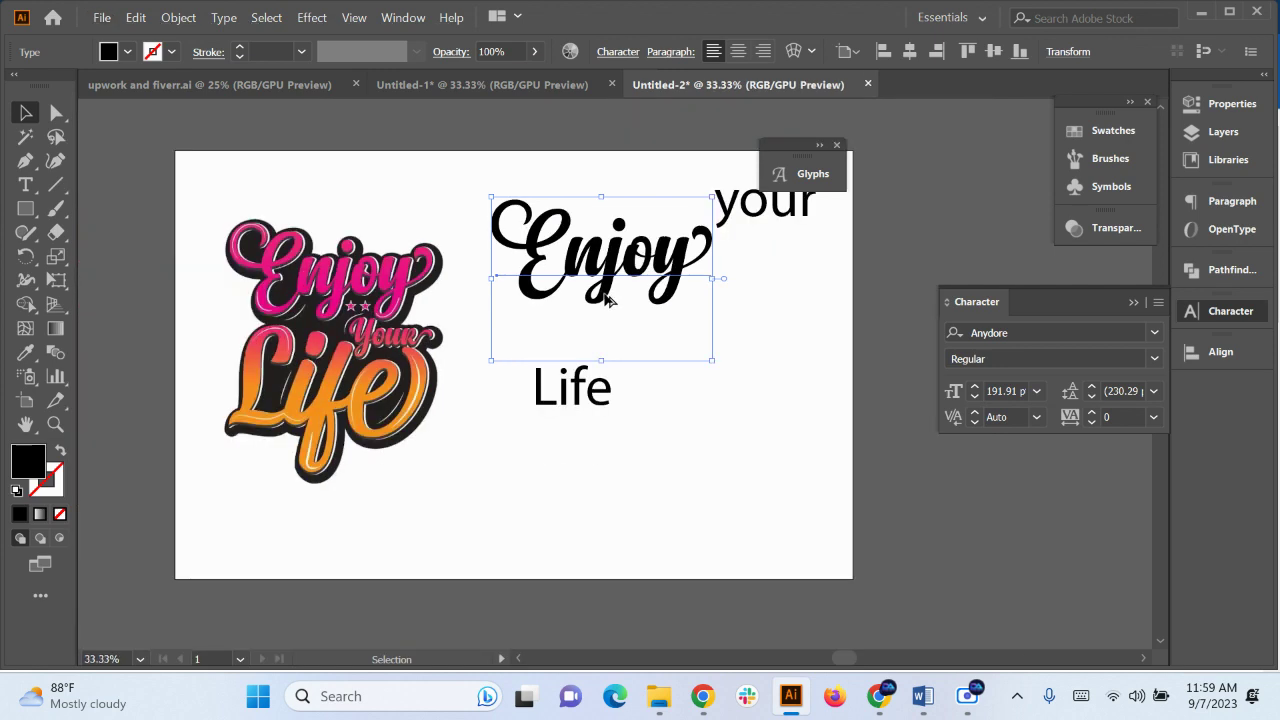
scroll(607, 298, down, 1)
drag(600, 262, 113, 239)
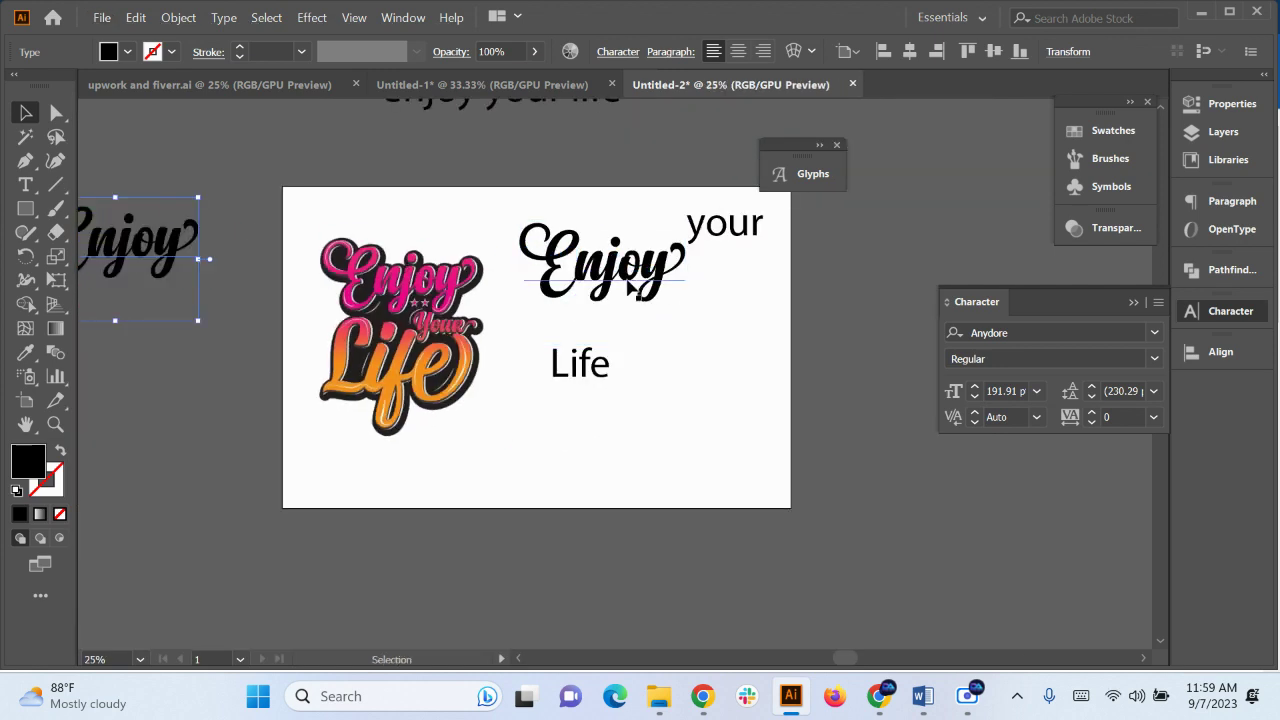
click(628, 283)
key(ctrl+shift+o)
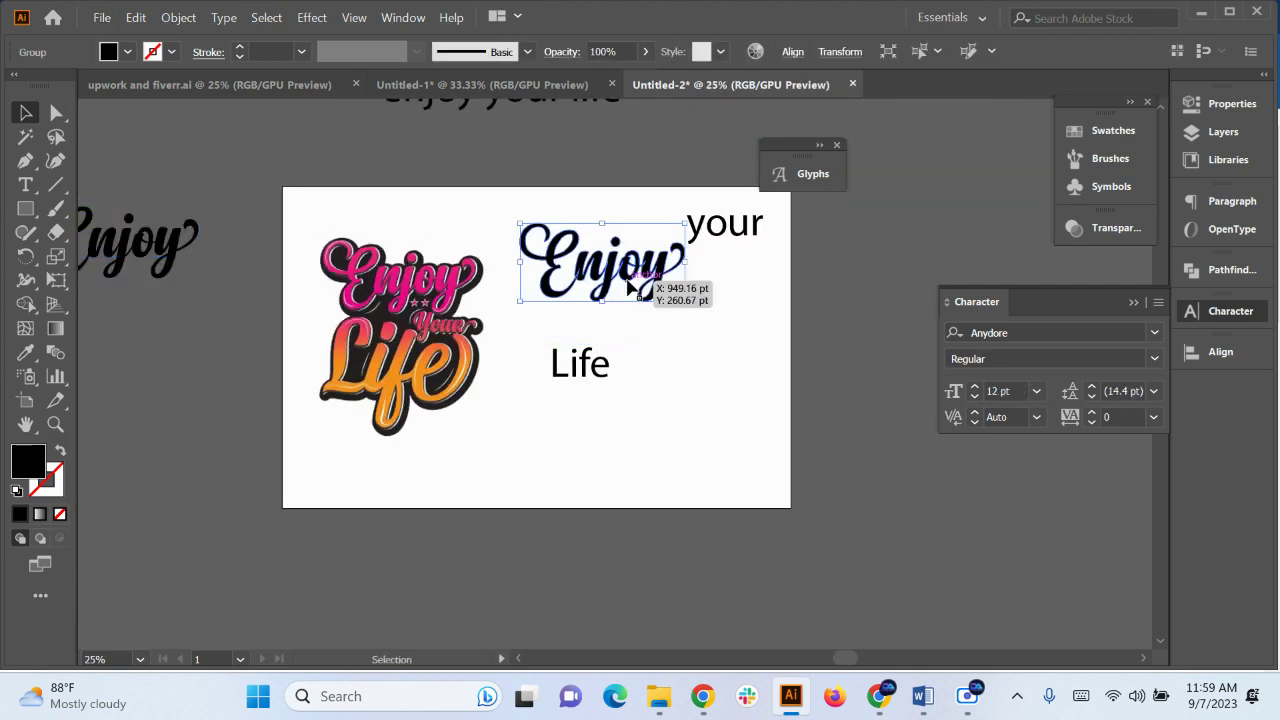
drag(632, 287, 615, 290)
Give the word "Life" the Anydore Regular font and 191.91 pt size by sampling the live "Enjoy" text with the Eyedropper
drag(577, 366, 583, 370)
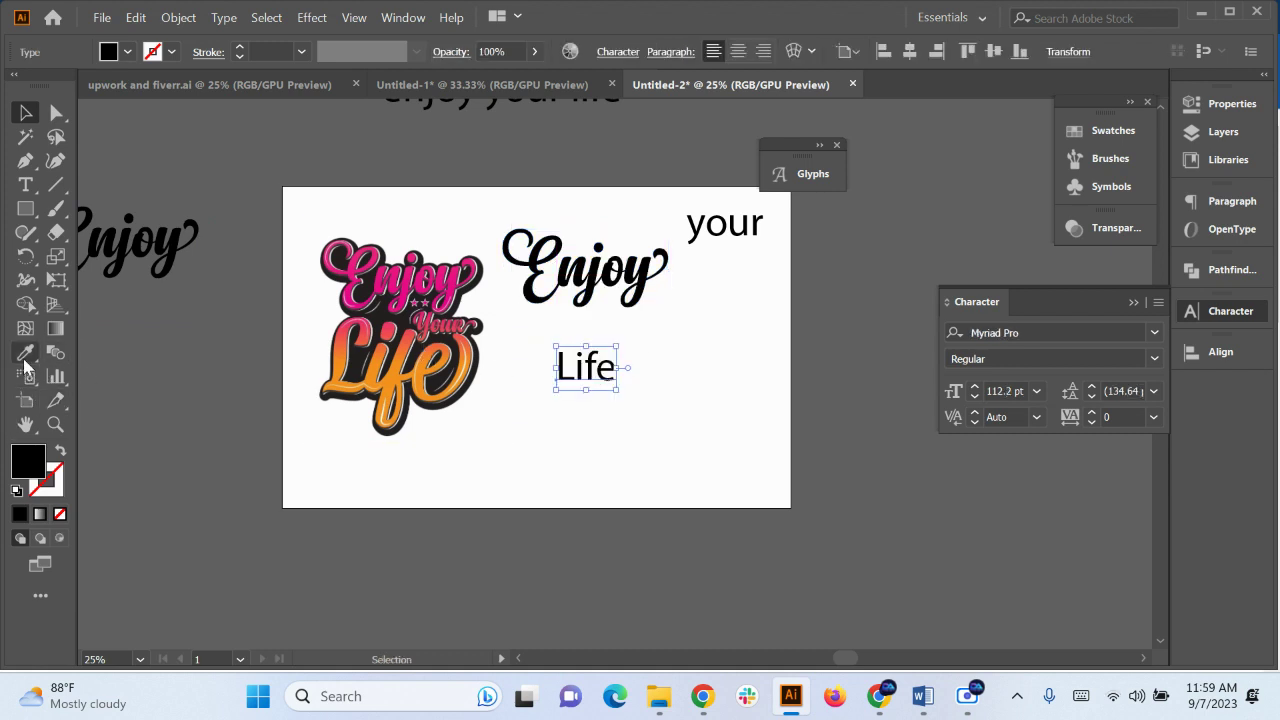
click(25, 353)
click(192, 241)
click(26, 113)
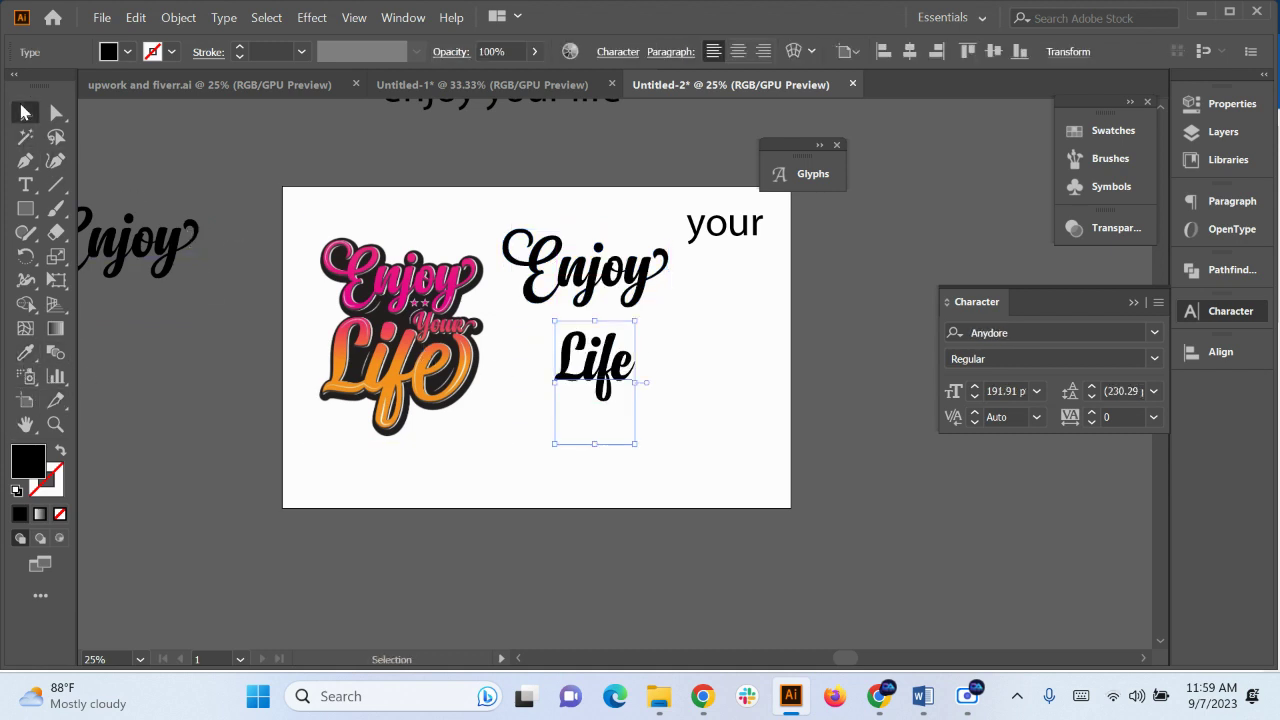
Try the alternate "e" with the overhead curl and the one with the long underline swash in "Life", and undo both
scroll(634, 391, up, 1)
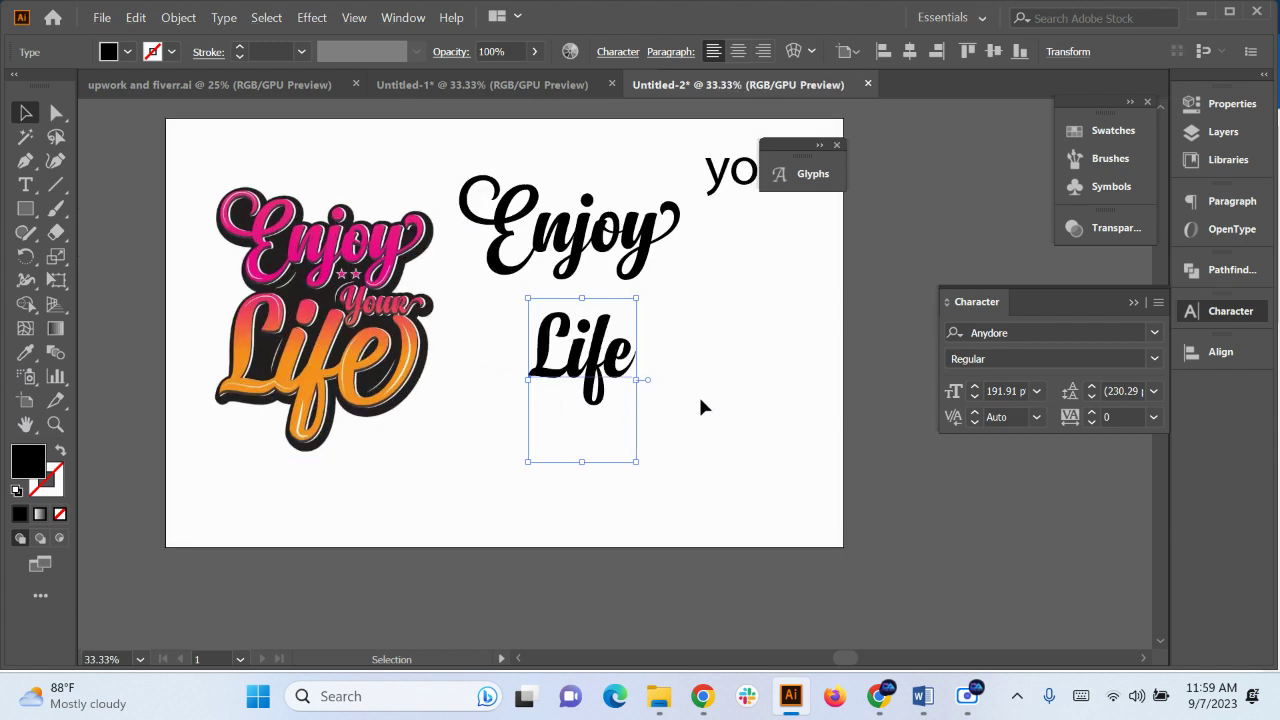
scroll(615, 370, up, 1)
double_click(597, 360)
drag(597, 338, 640, 351)
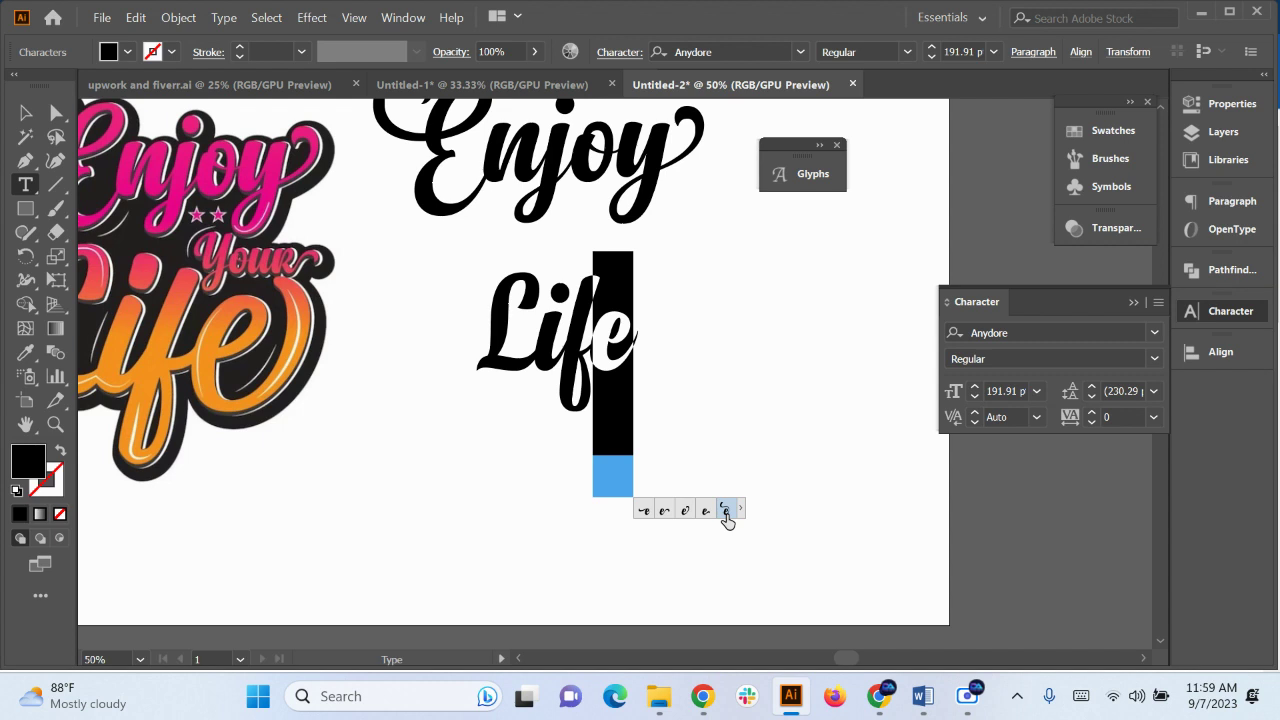
click(727, 512)
key(ctrl)
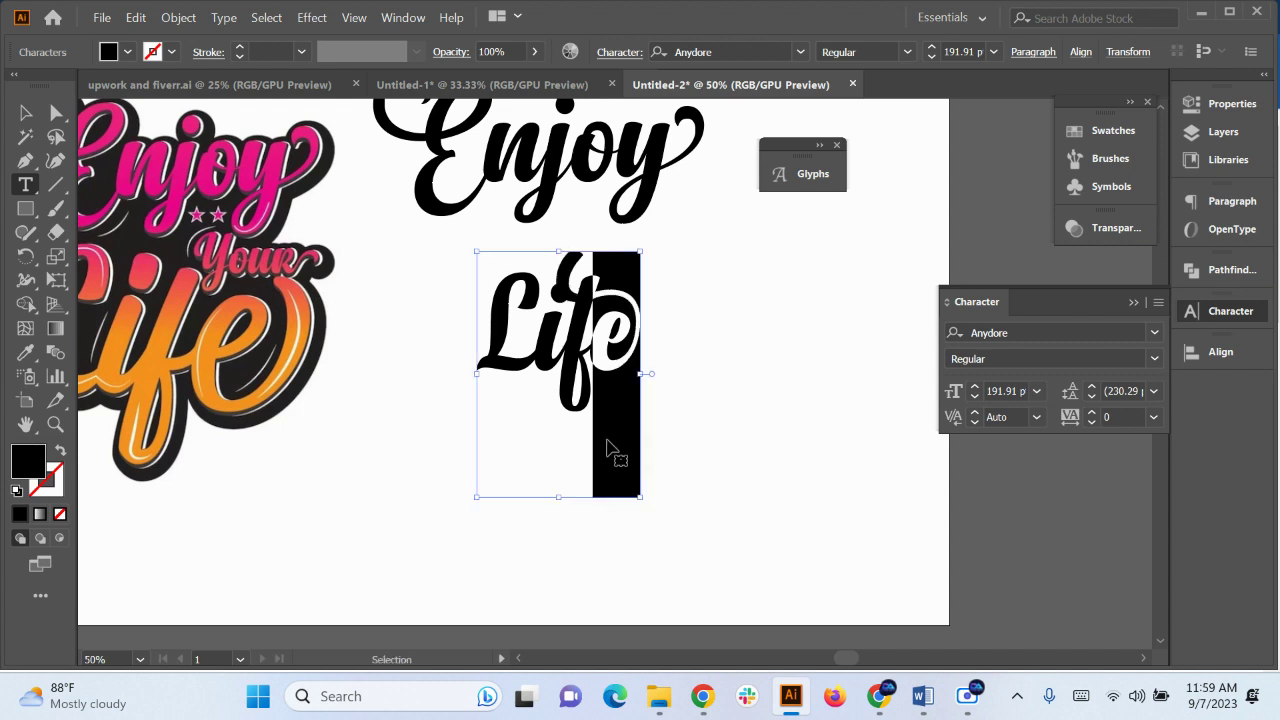
click(741, 511)
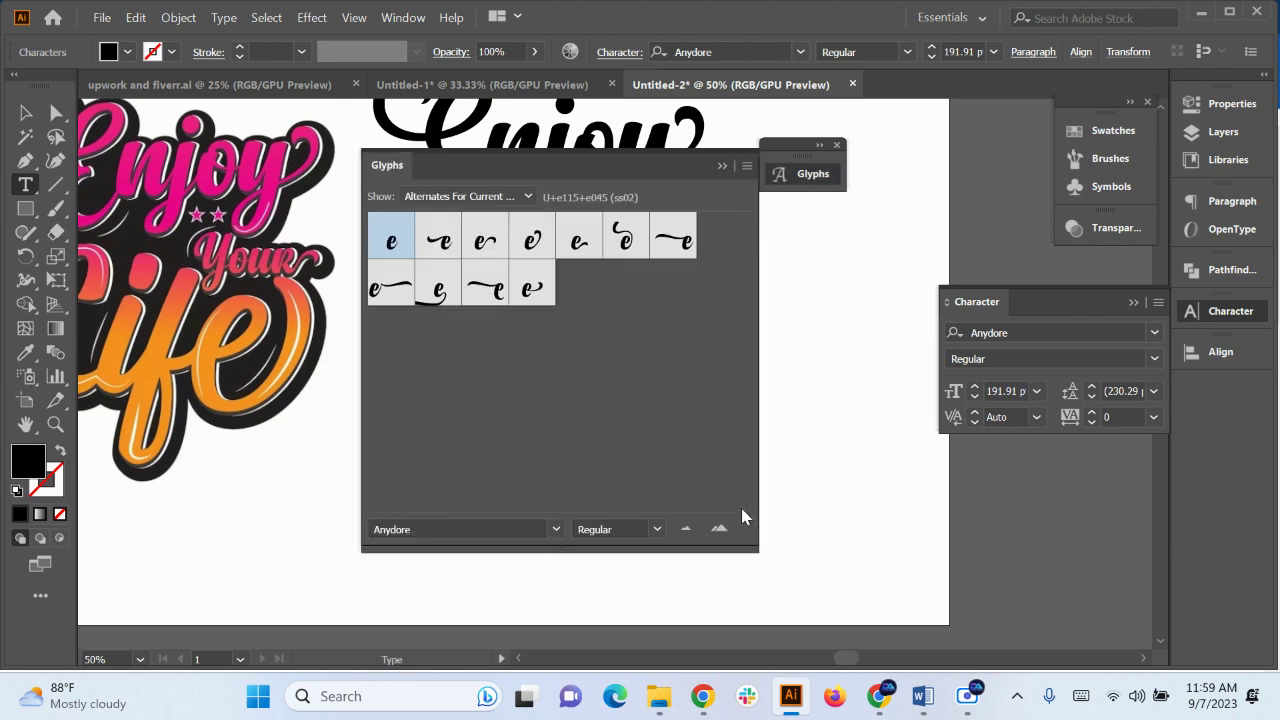
double_click(446, 299)
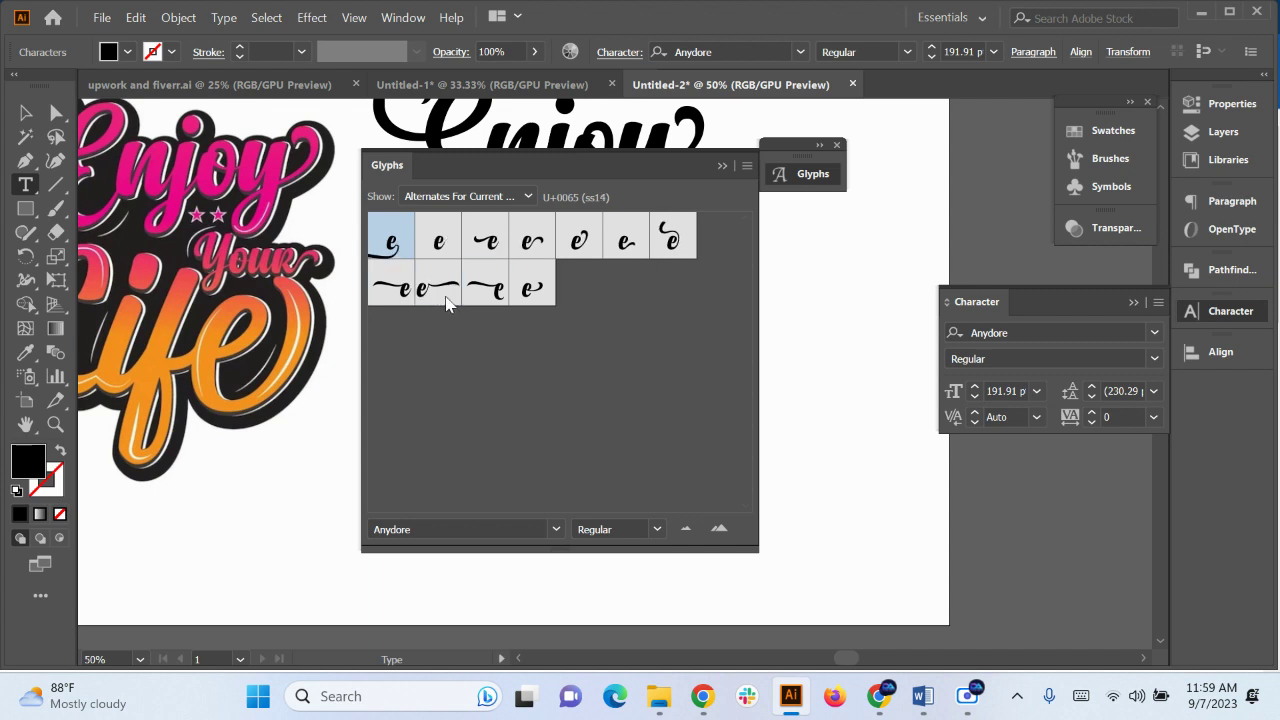
click(718, 166)
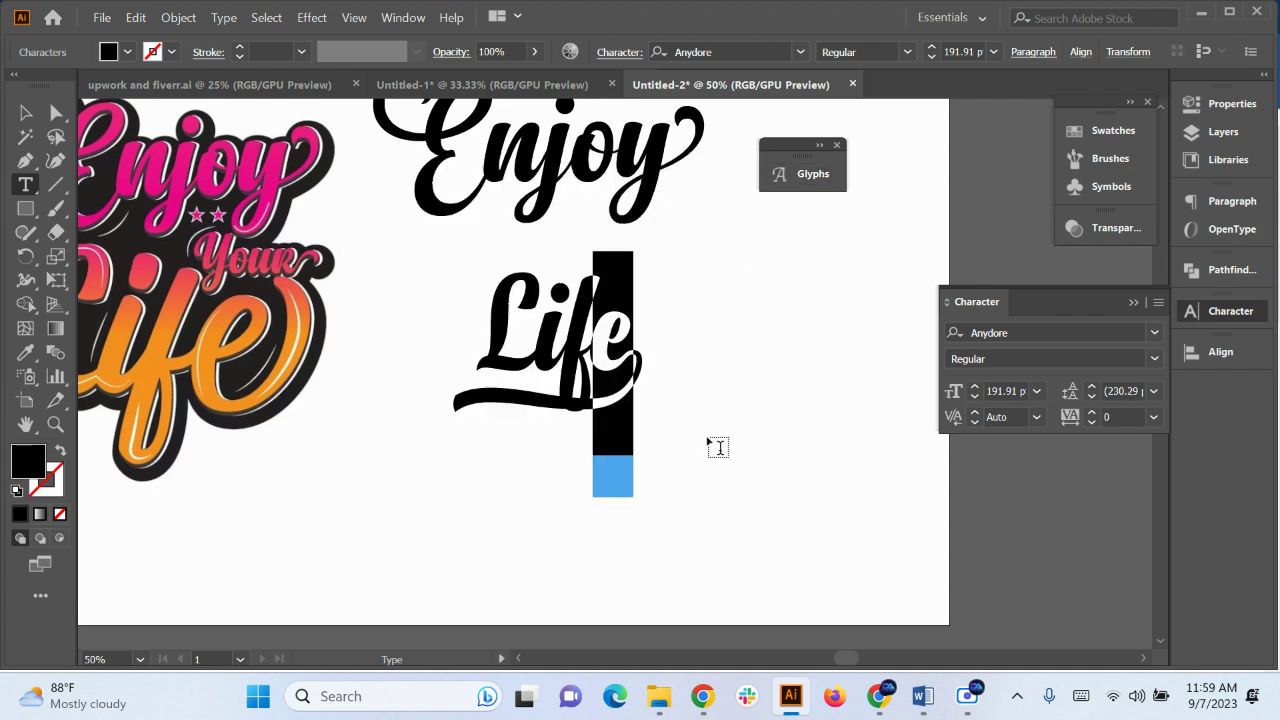
key(ctrl+z)
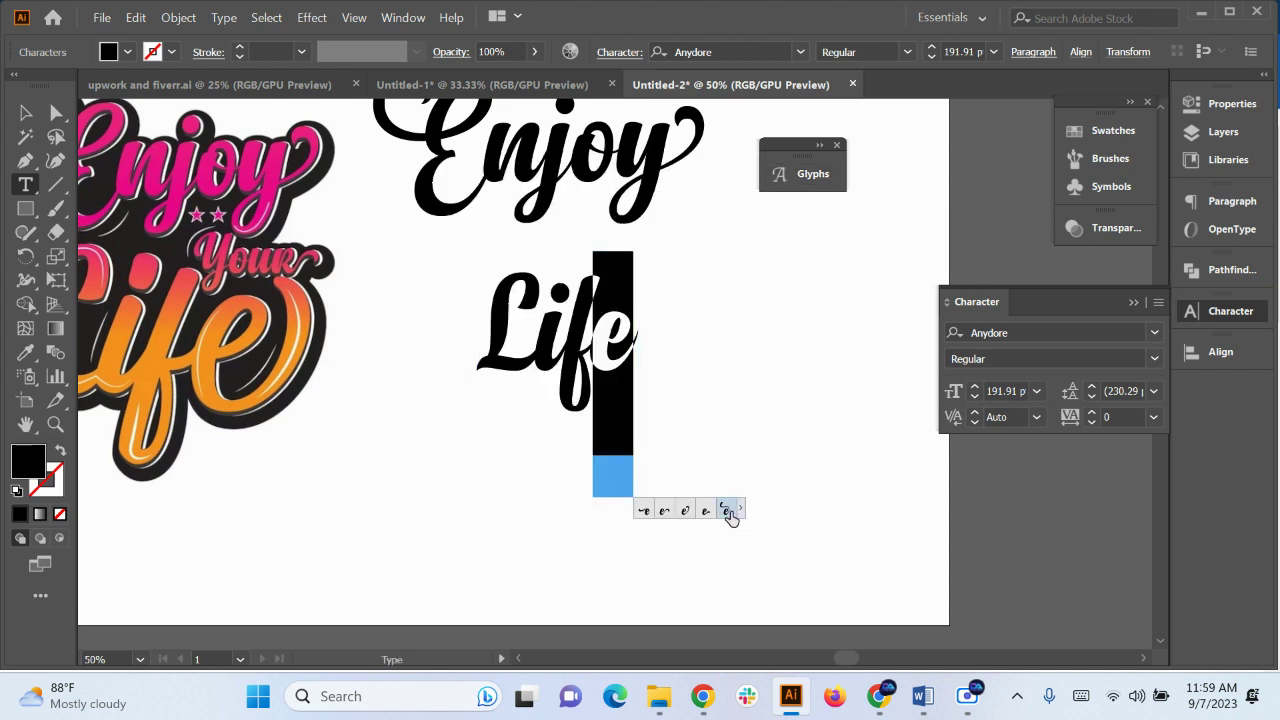
Replace the "e" of "Life" with the alternate ending in an upward curl, and shift the word closer beneath "Enjoy"
click(686, 512)
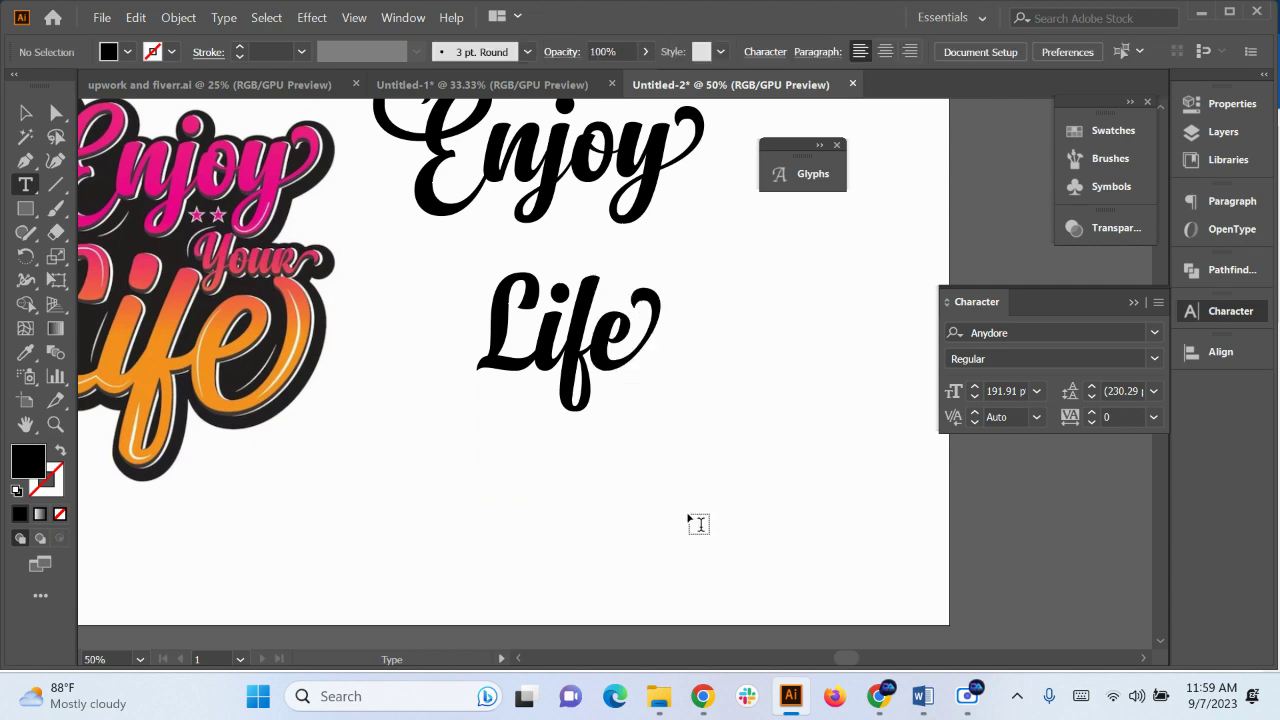
click(25, 112)
drag(620, 413, 580, 401)
Duplicate "Enjoy" and the editable "Life" together to the empty area outside the artboard as a backup
key(ctrl+minus)
drag(680, 486, 328, 396)
scroll(569, 348, down, 1)
click(591, 428)
scroll(562, 298, down, 2)
scroll(502, 346, up, 3)
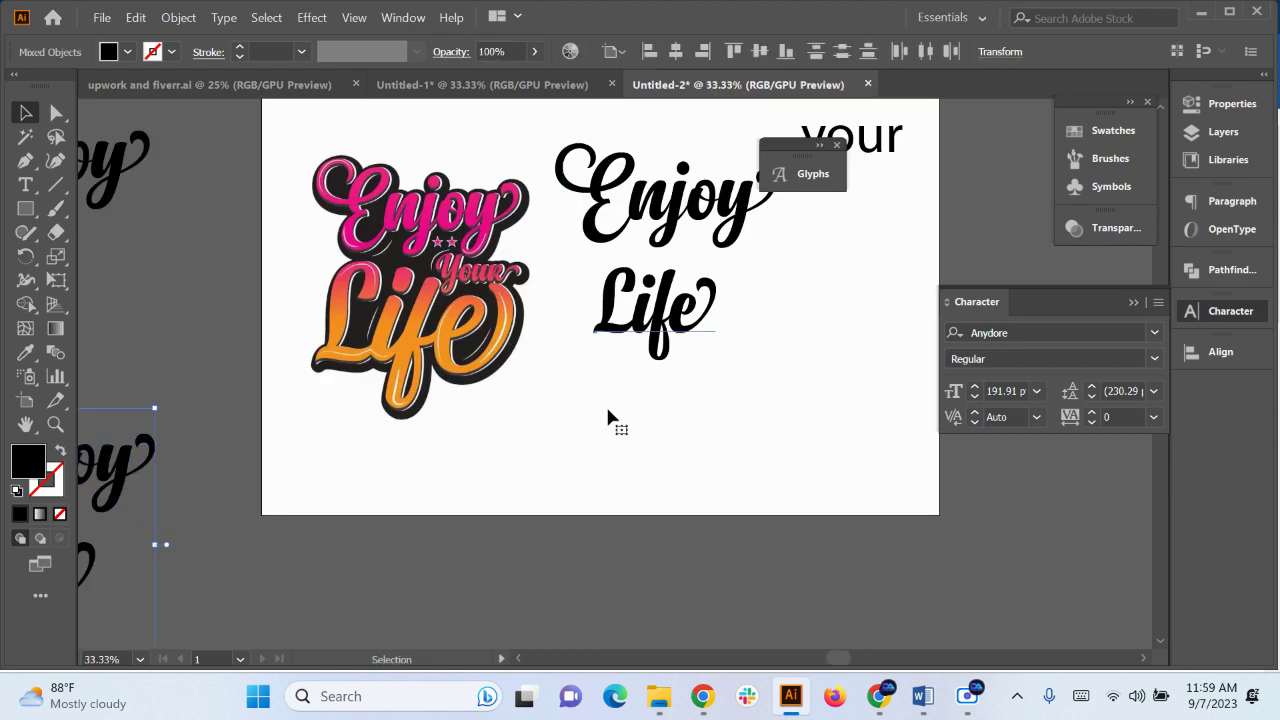
Convert the "Life" text on the artboard to outlines and select it together with "Enjoy"
drag(594, 457, 611, 183)
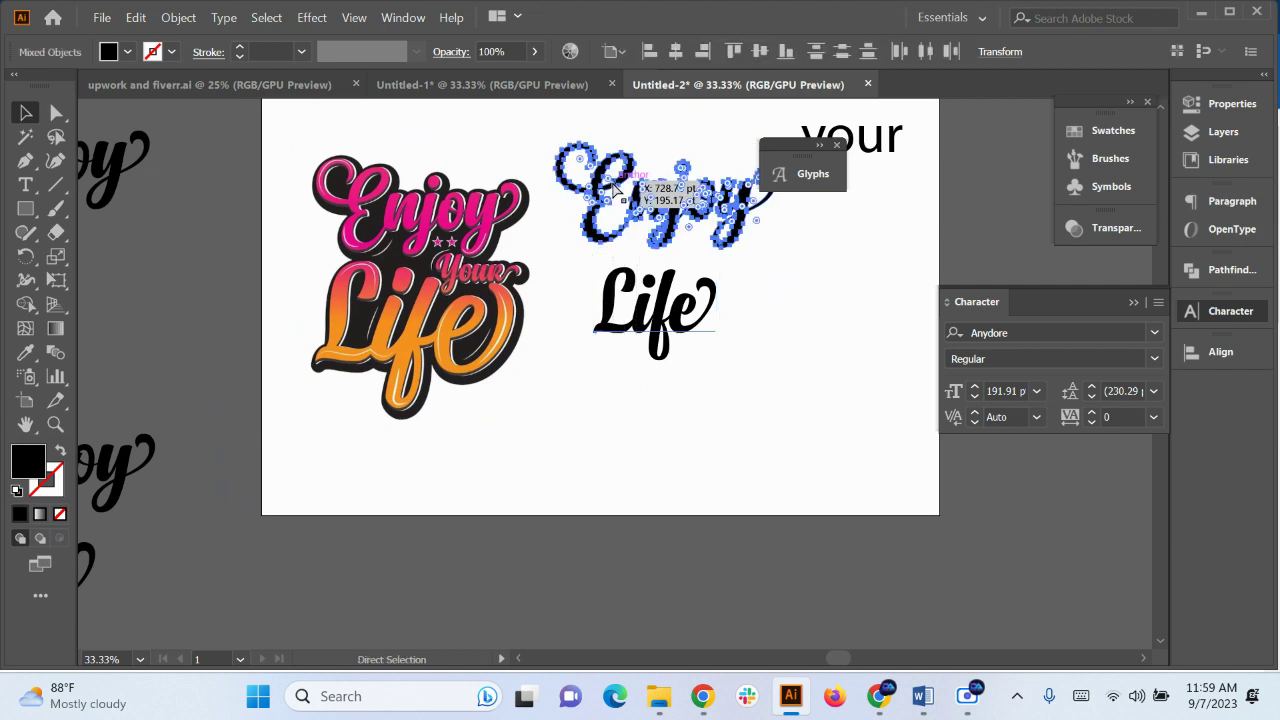
key(v)
drag(680, 503, 503, 525)
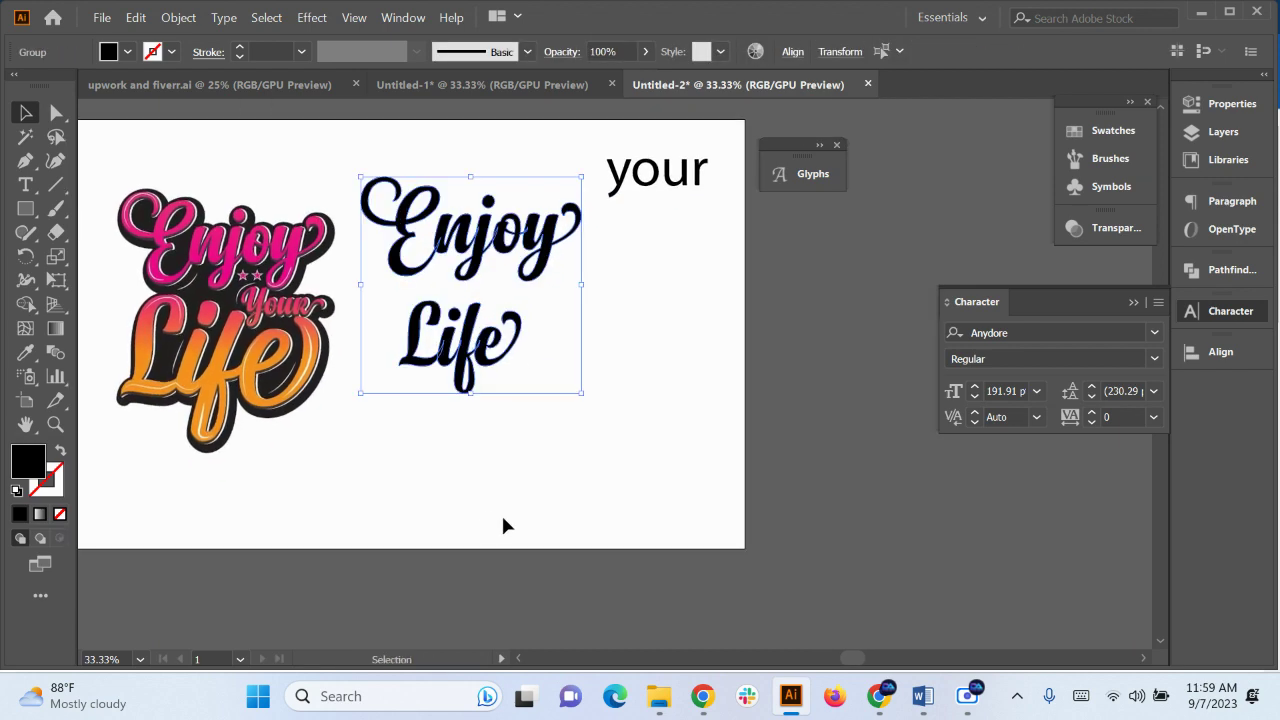
click(503, 517)
Enlarge the outlined words "Enjoy" and "Life" together proportionally on the artboard
scroll(484, 359, up, 1)
key(space)
drag(483, 355, 484, 380)
click(700, 482)
click(549, 371)
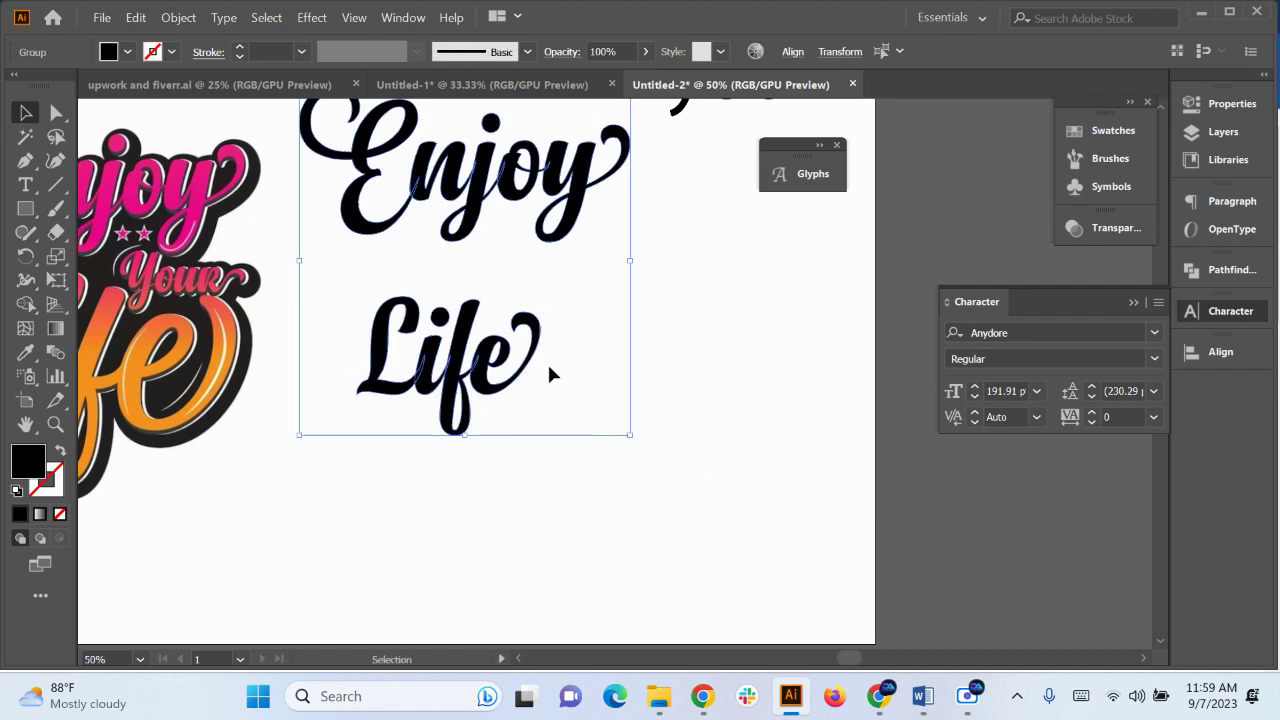
drag(632, 437, 663, 469)
key(ctrl+minus)
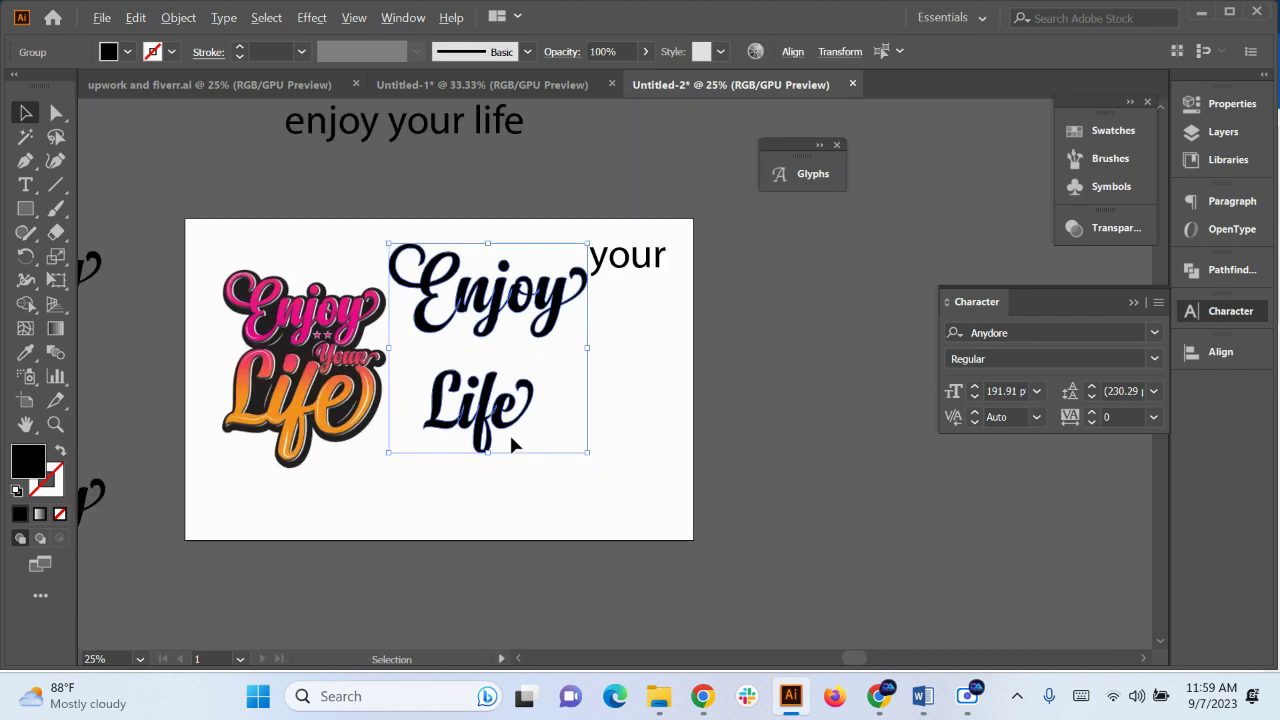
Move the reference image off the artboard, beside its right edge, keeping "Enjoy" in place above "Life"
drag(355, 441, 858, 468)
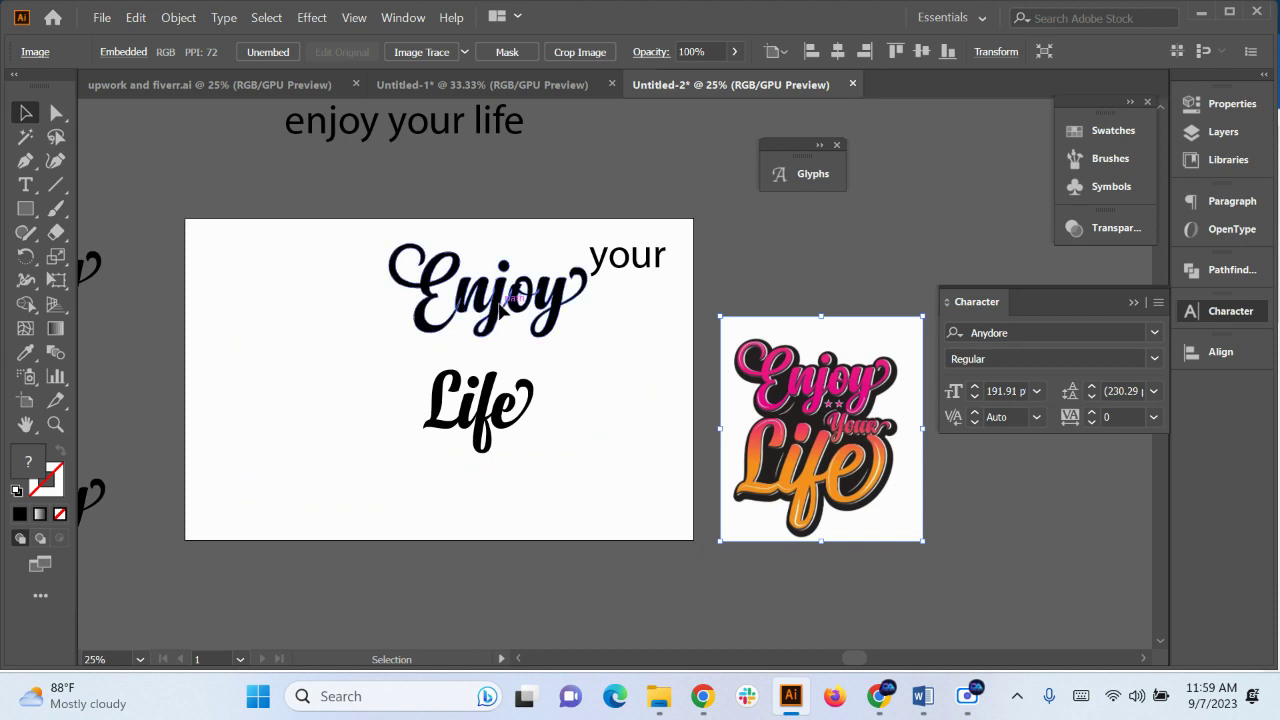
click(505, 325)
drag(352, 278, 351, 275)
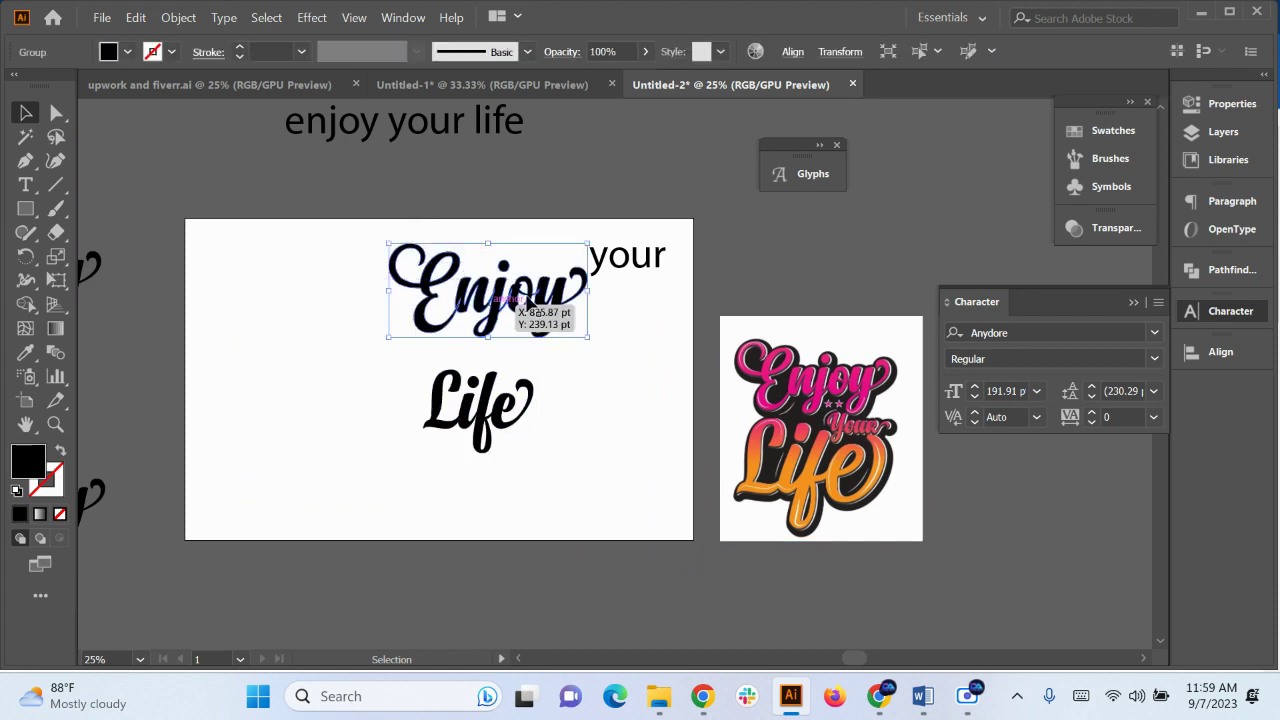
drag(516, 297, 389, 313)
key(ctrl+z)
Shift "Enjoy" and "Life" together into the freed artboard space and scale them up to nearly the artboard's height
mouse_move(536, 492)
mouse_down()
mouse_move(434, 282)
mouse_move(329, 309)
mouse_up()
drag(481, 476, 514, 512)
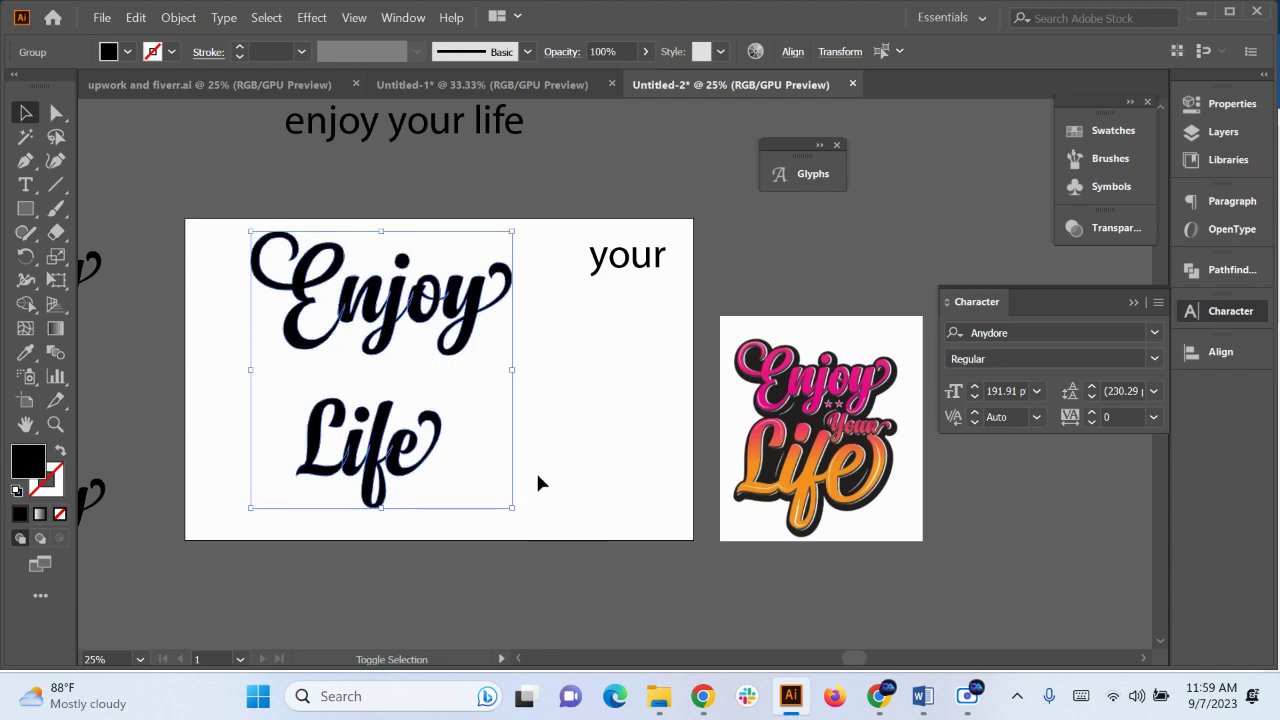
click(537, 480)
Move "Life" up close beneath "Enjoy" and enlarge it until it spans most of the width of "Enjoy"
click(361, 468)
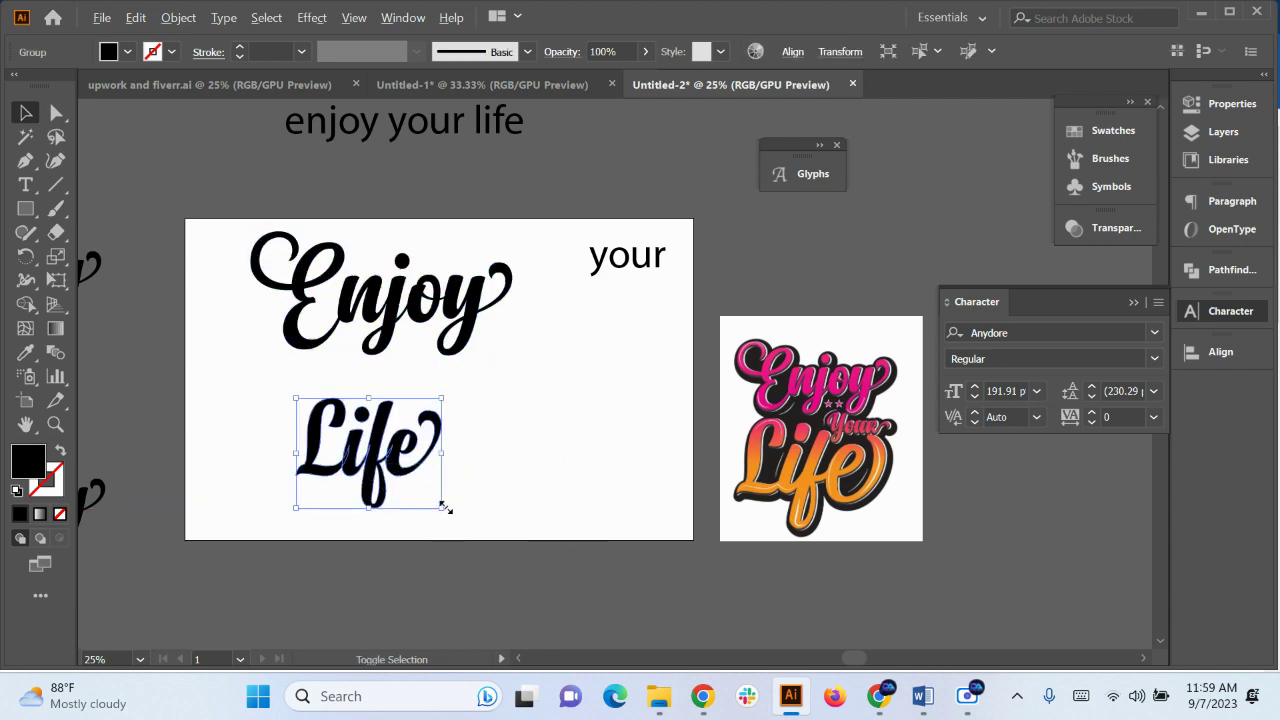
drag(373, 482, 369, 458)
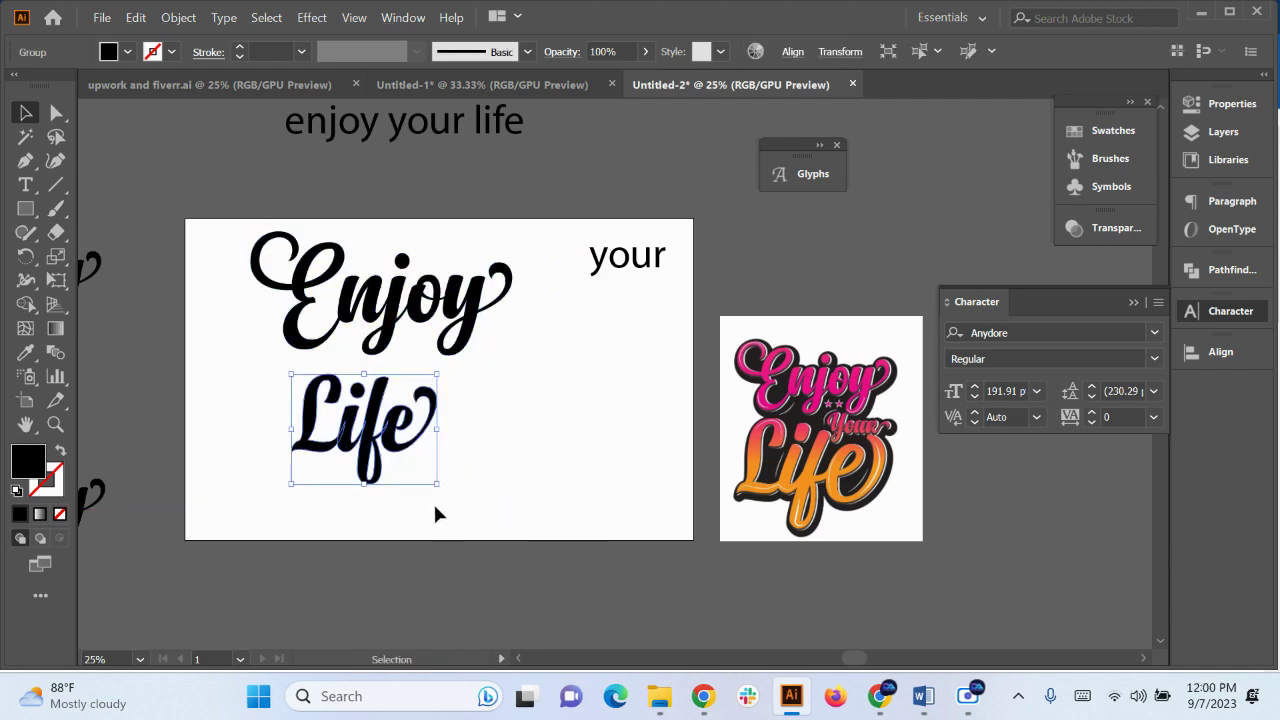
drag(441, 486, 472, 514)
drag(391, 445, 401, 460)
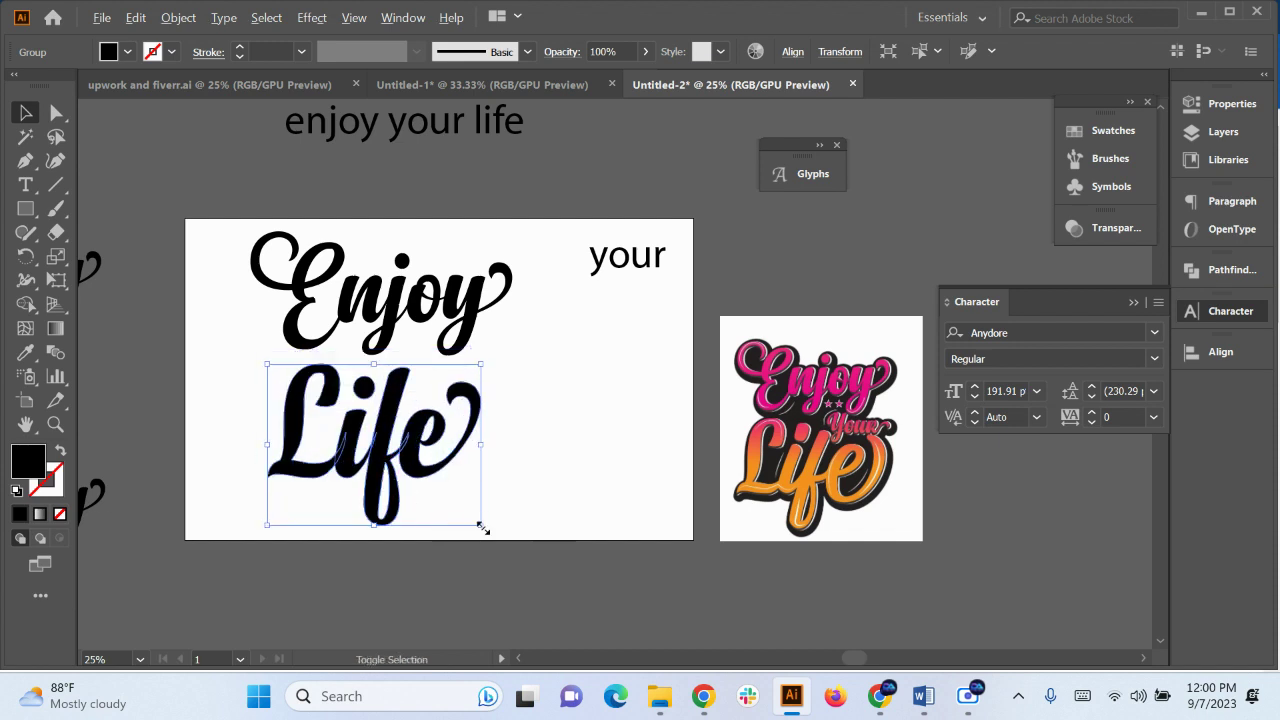
drag(483, 528, 460, 509)
drag(380, 455, 378, 450)
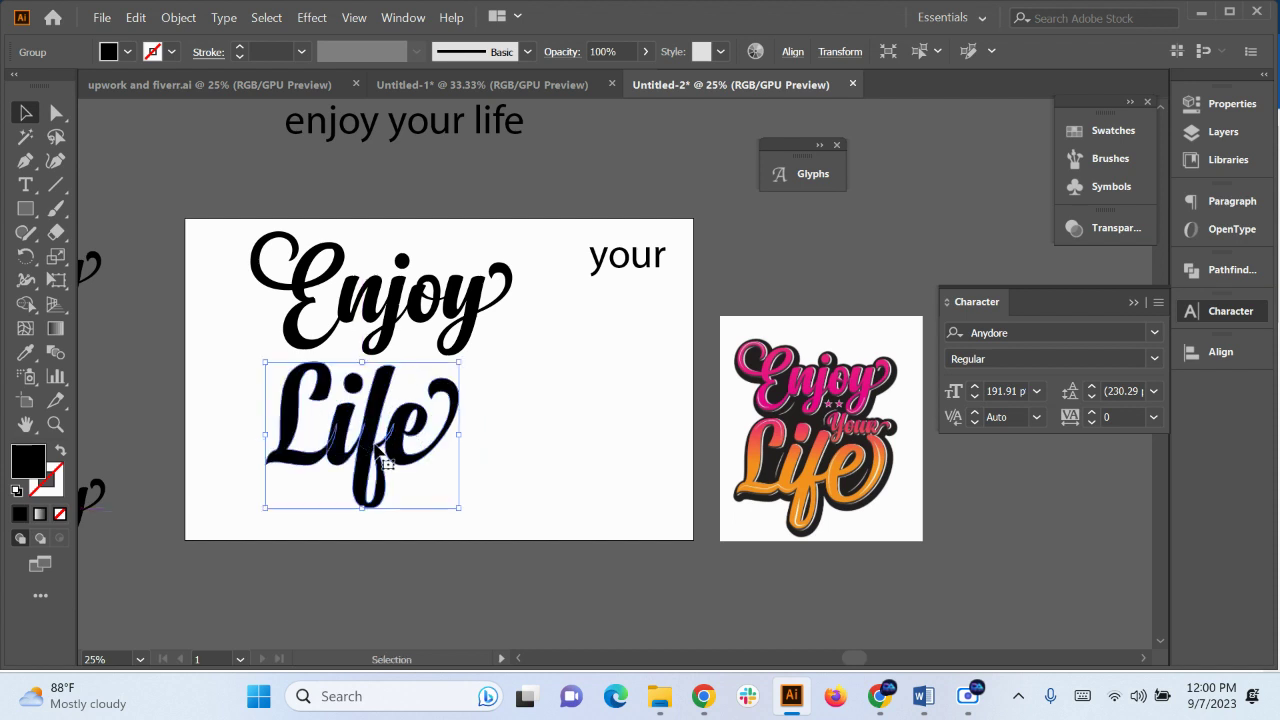
click(571, 334)
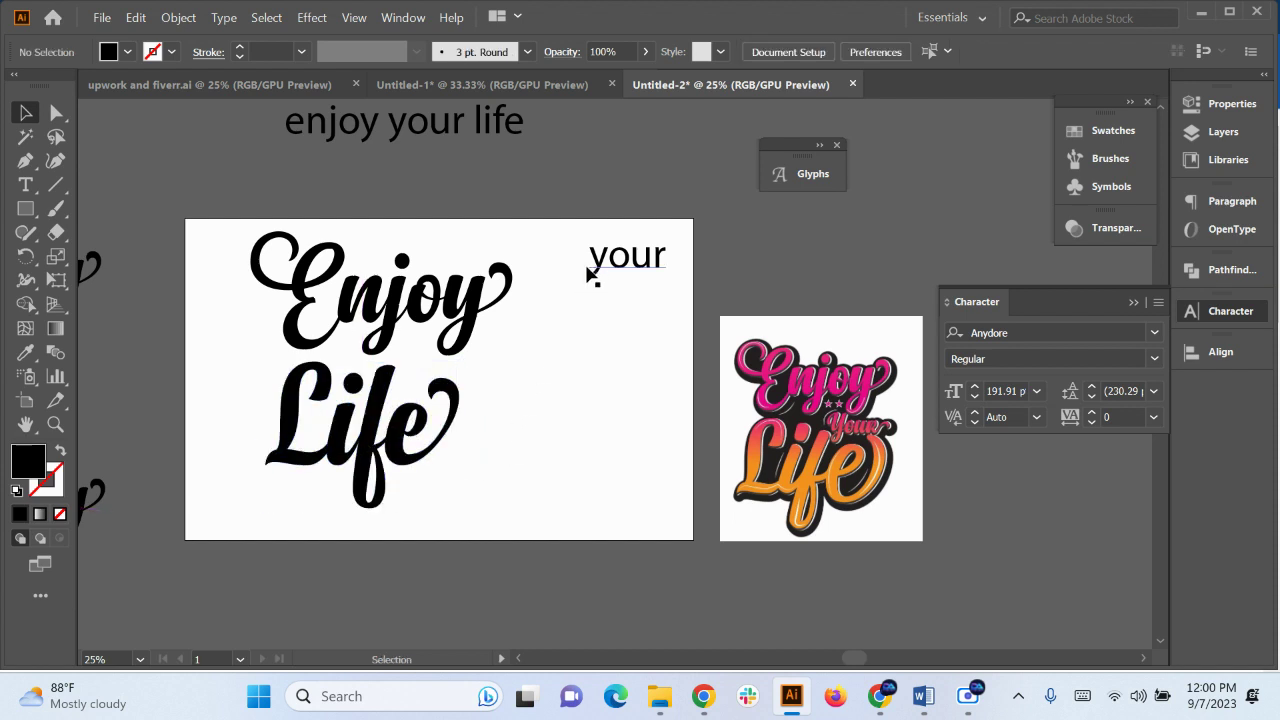
Isolate the "Life" group, enlarge its "L" and reposition it so its stroke still joins the "i"
click(404, 448)
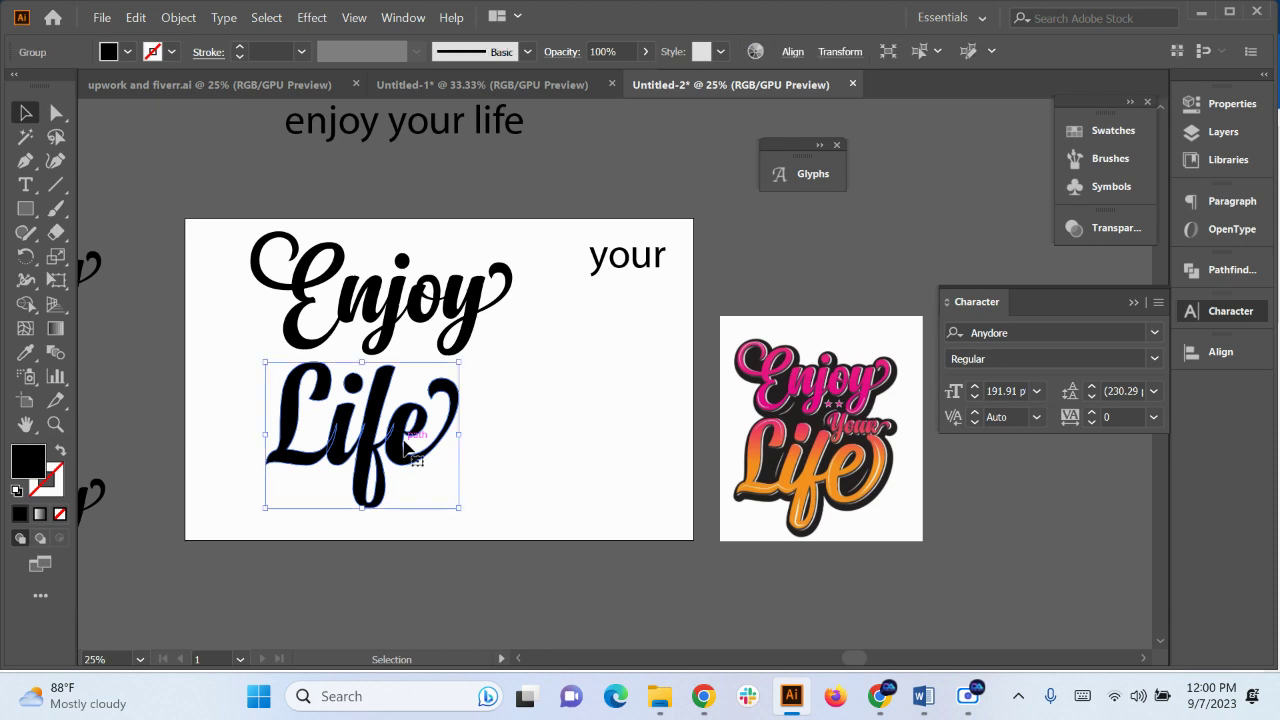
scroll(310, 470, up, 1)
double_click(312, 466)
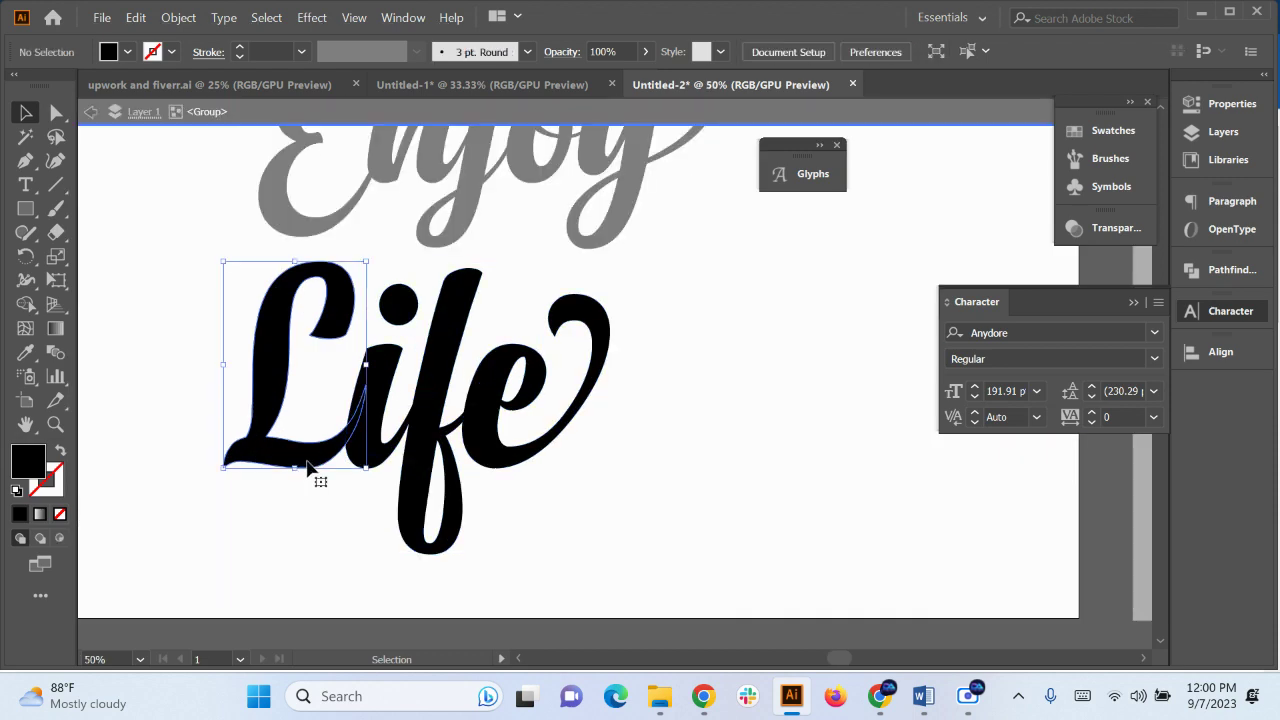
drag(366, 313, 376, 294)
drag(346, 514, 322, 505)
click(693, 535)
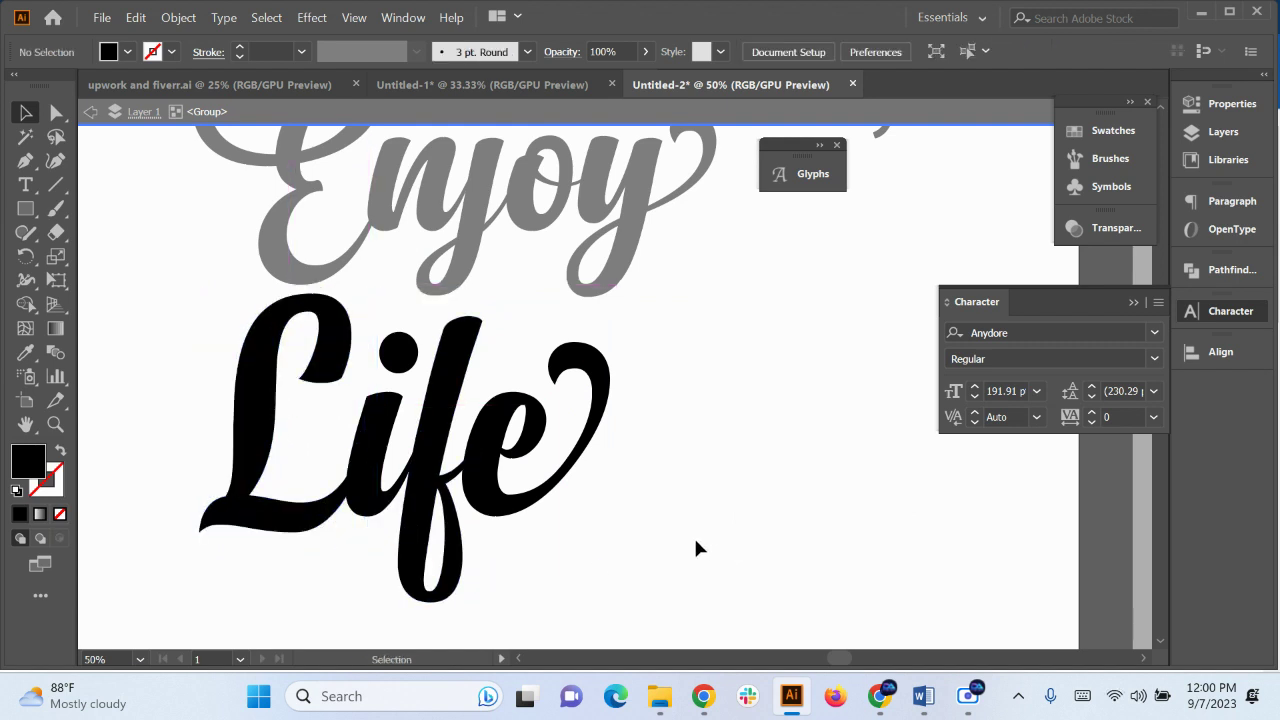
Leave the group isolation and move the whole word "Life" slightly down, away from "Enjoy"
click(441, 440)
double_click(598, 566)
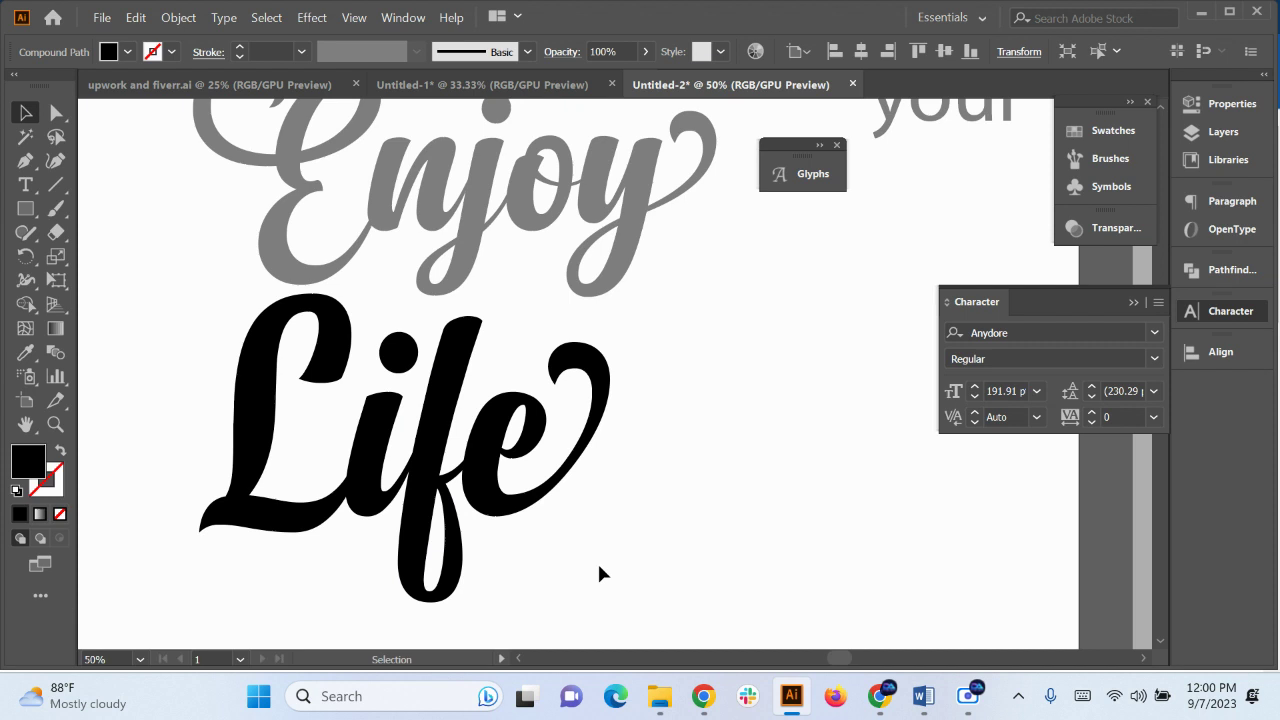
click(497, 453)
drag(497, 453, 497, 469)
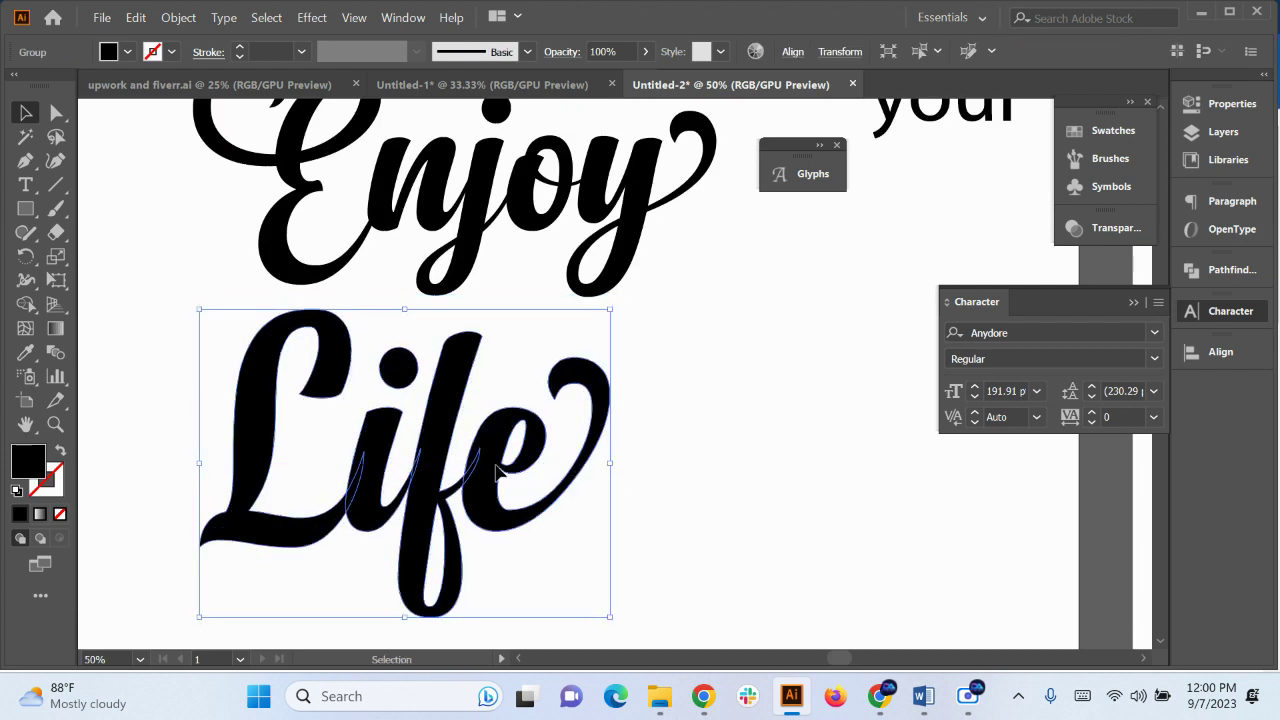
Move the word "your" into the gap between "Enjoy" and "Life", above the "e" of "Life"
click(602, 452)
drag(706, 396, 636, 466)
drag(907, 203, 602, 393)
drag(663, 423, 636, 422)
drag(622, 389, 539, 410)
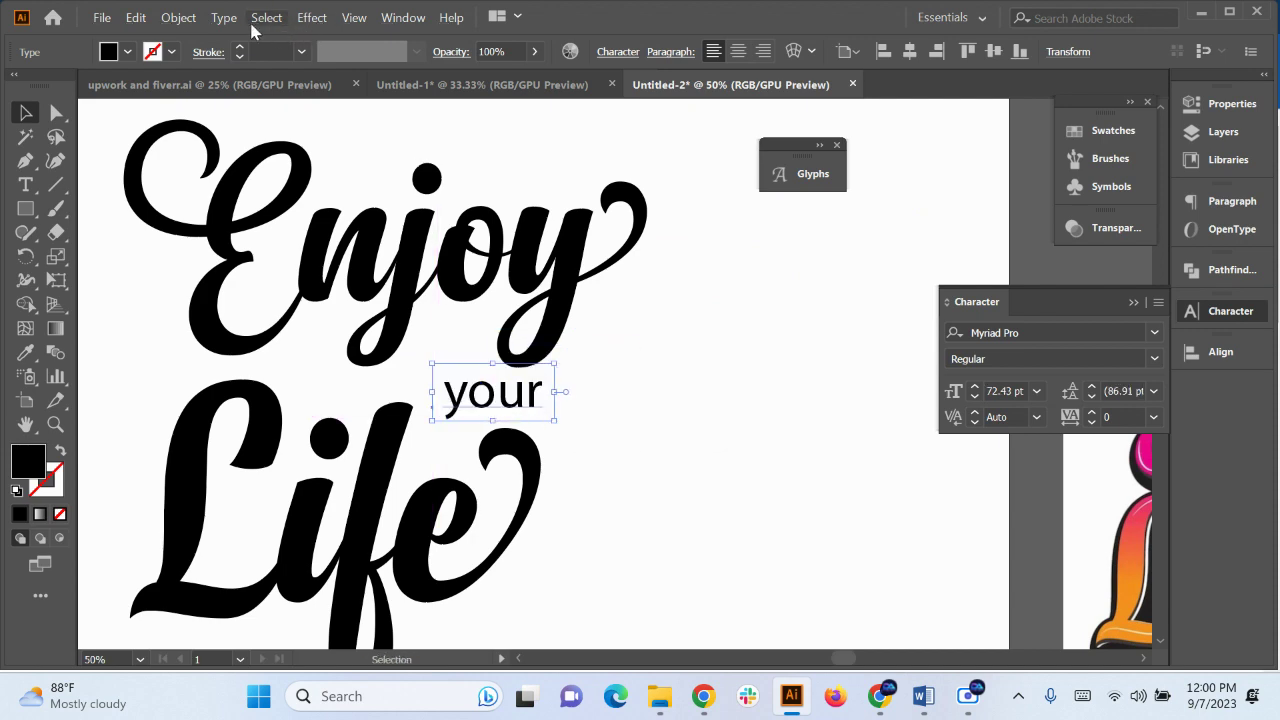
Change the case of the word "your" to Title Case
click(224, 17)
mouse_move(300, 343)
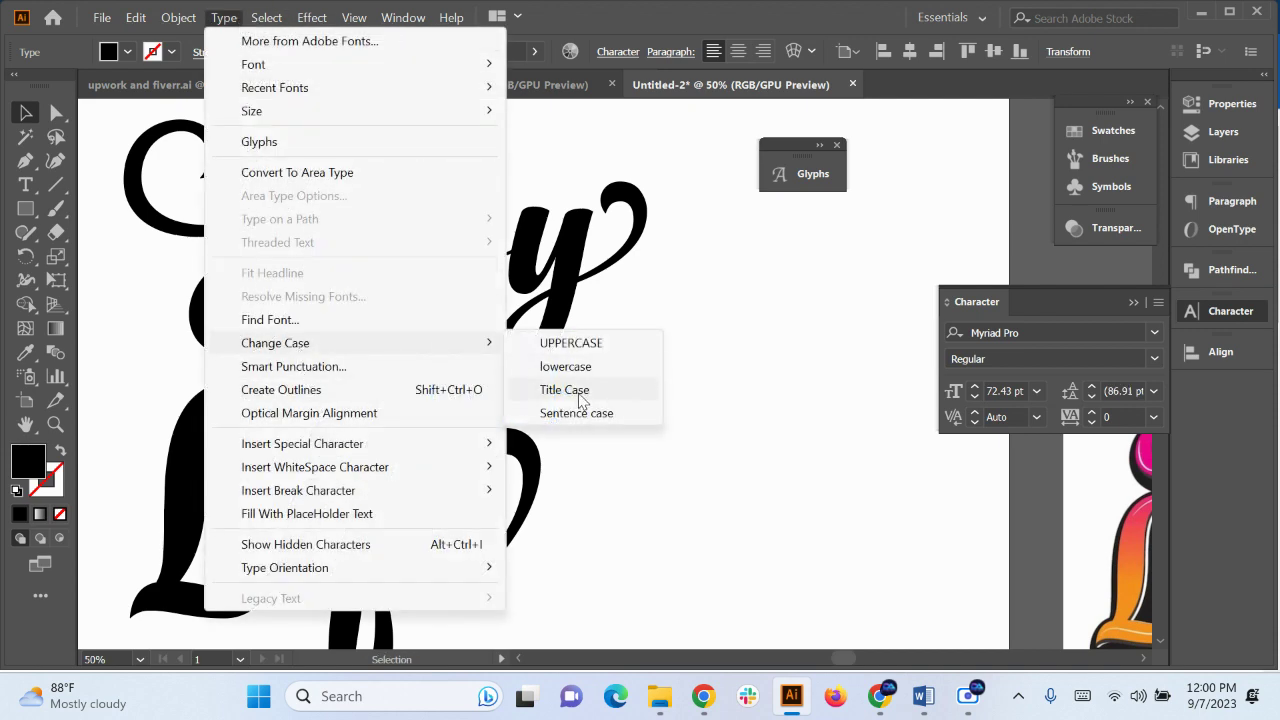
click(565, 390)
Set the font of "Your" to Dark Larch PERSONAL USE ONLY
click(1153, 335)
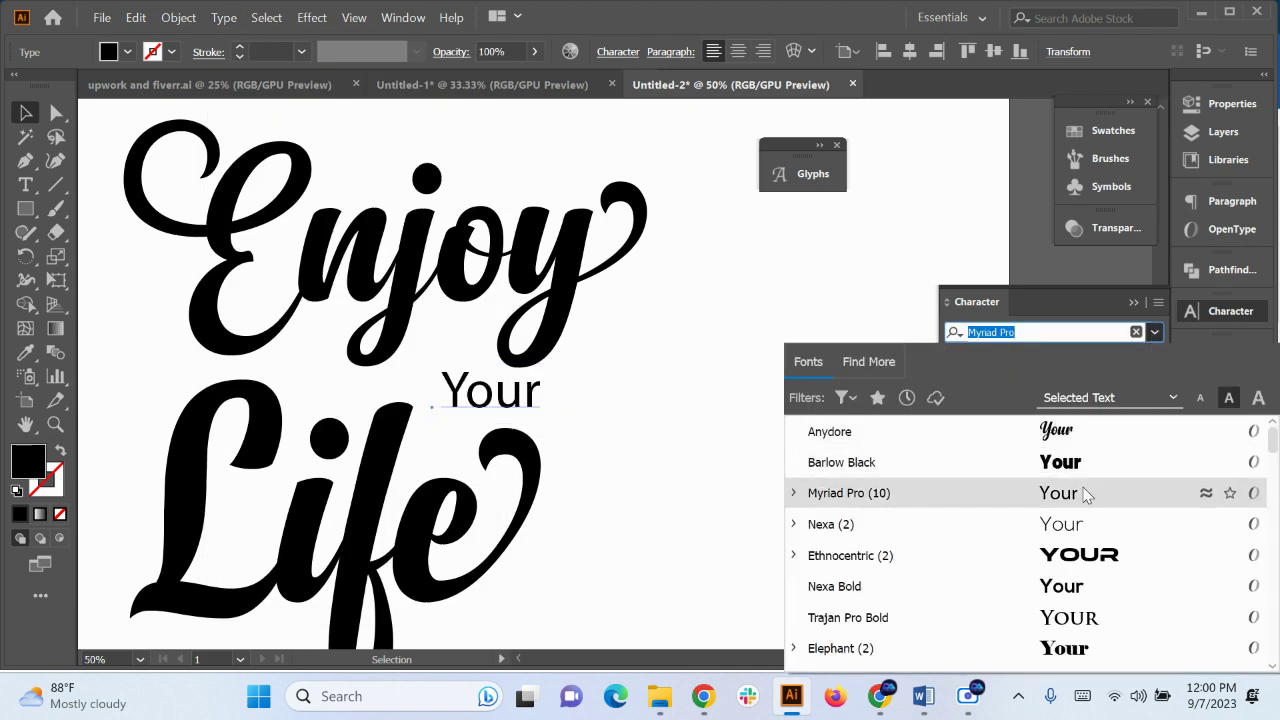
scroll(1080, 620, down, 3)
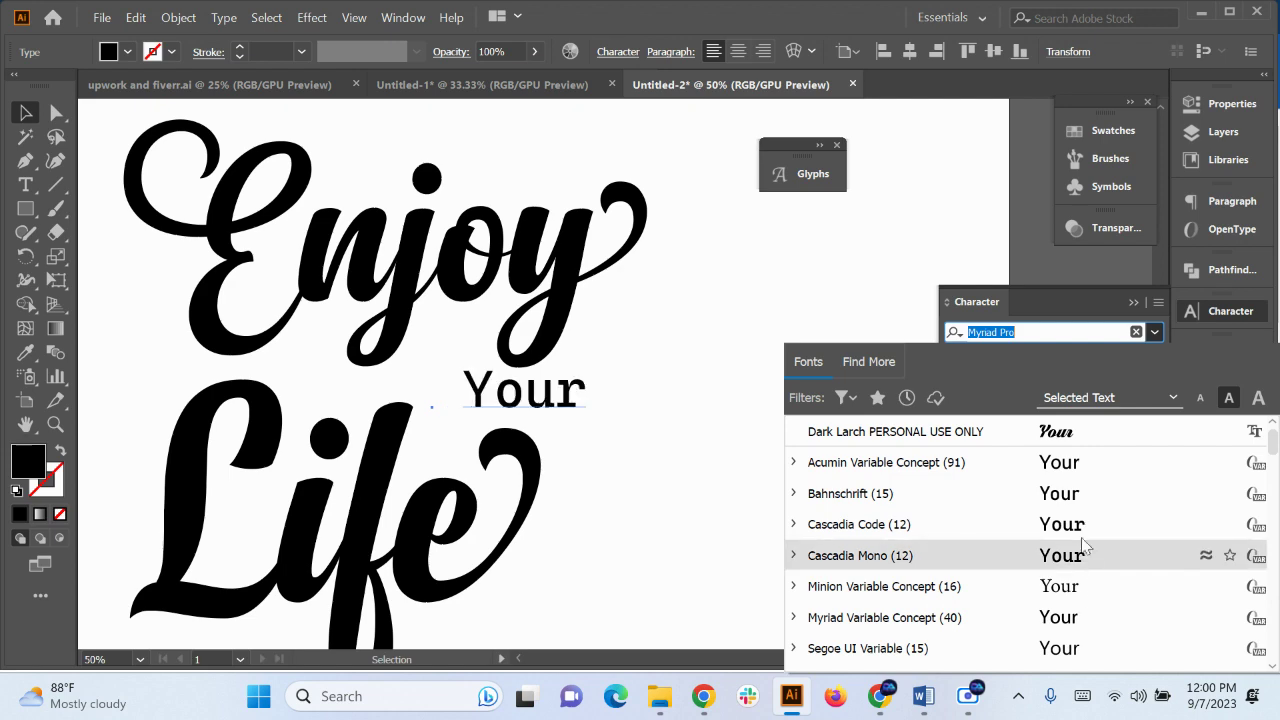
click(955, 431)
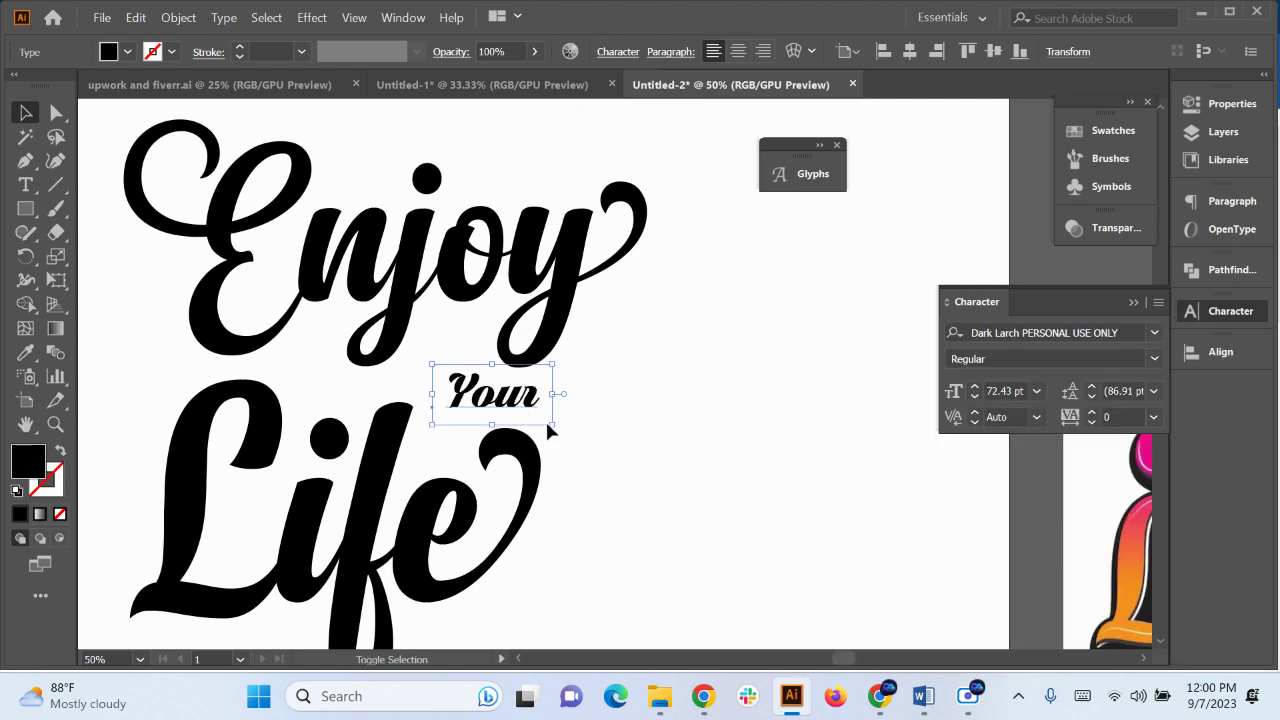
Enlarge "Your" to about 97 pt between "Enjoy" and "Life" and compare the layout with the reference image
drag(549, 425, 523, 466)
click(618, 414)
scroll(566, 412, down, 3)
scroll(574, 448, up, 3)
scroll(296, 356, down, 3)
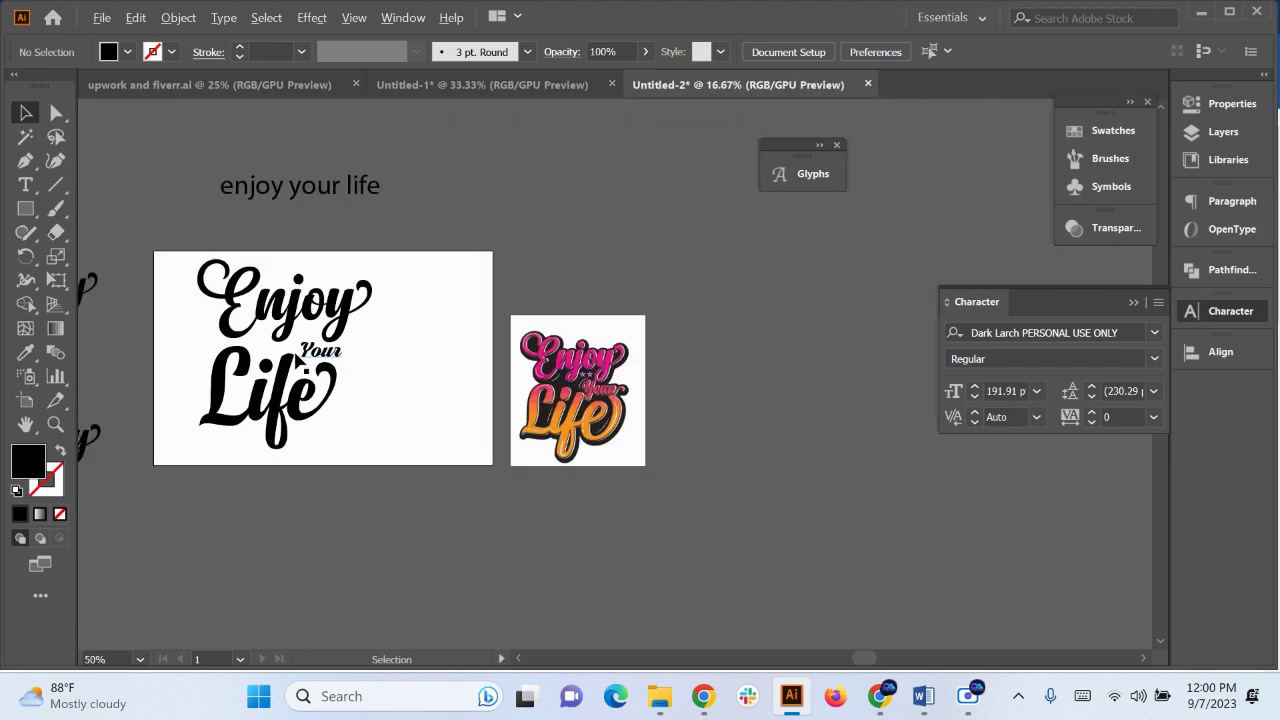
scroll(729, 420, up, 4)
drag(329, 420, 705, 466)
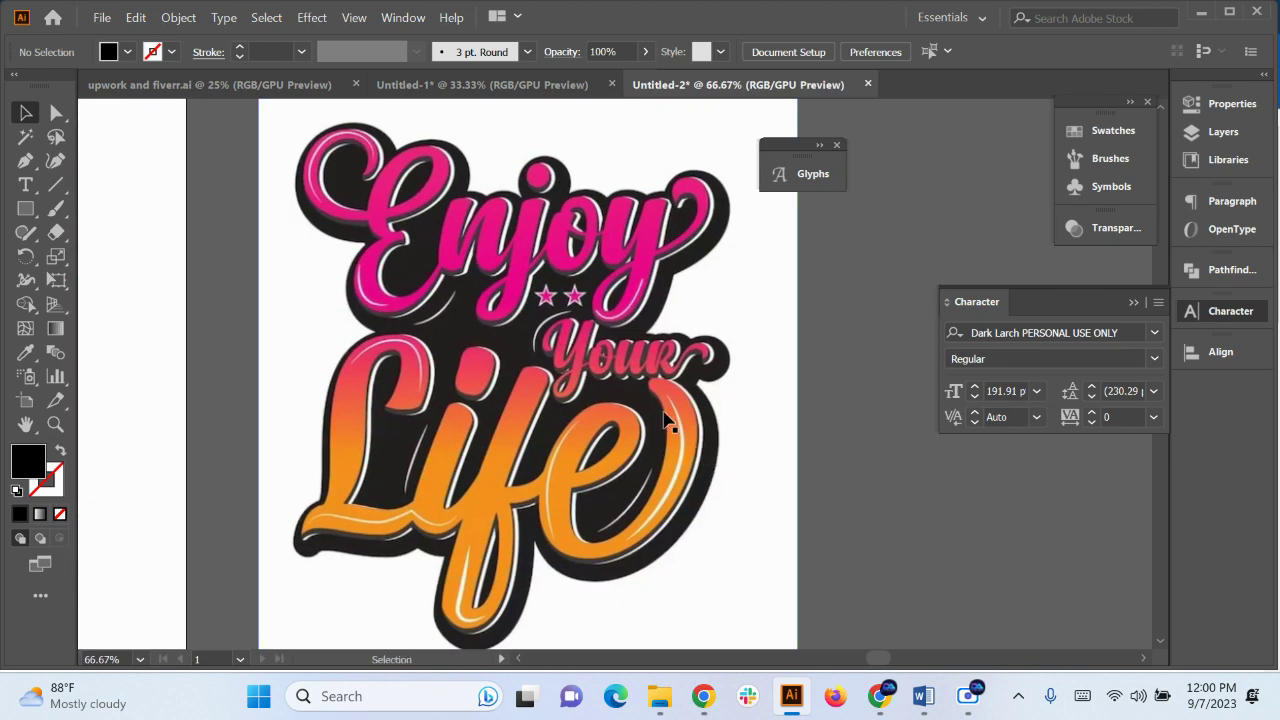
scroll(665, 420, down, 4)
scroll(400, 486, up, 3)
Select "Your" and filter the available fonts to the Script classification
click(398, 445)
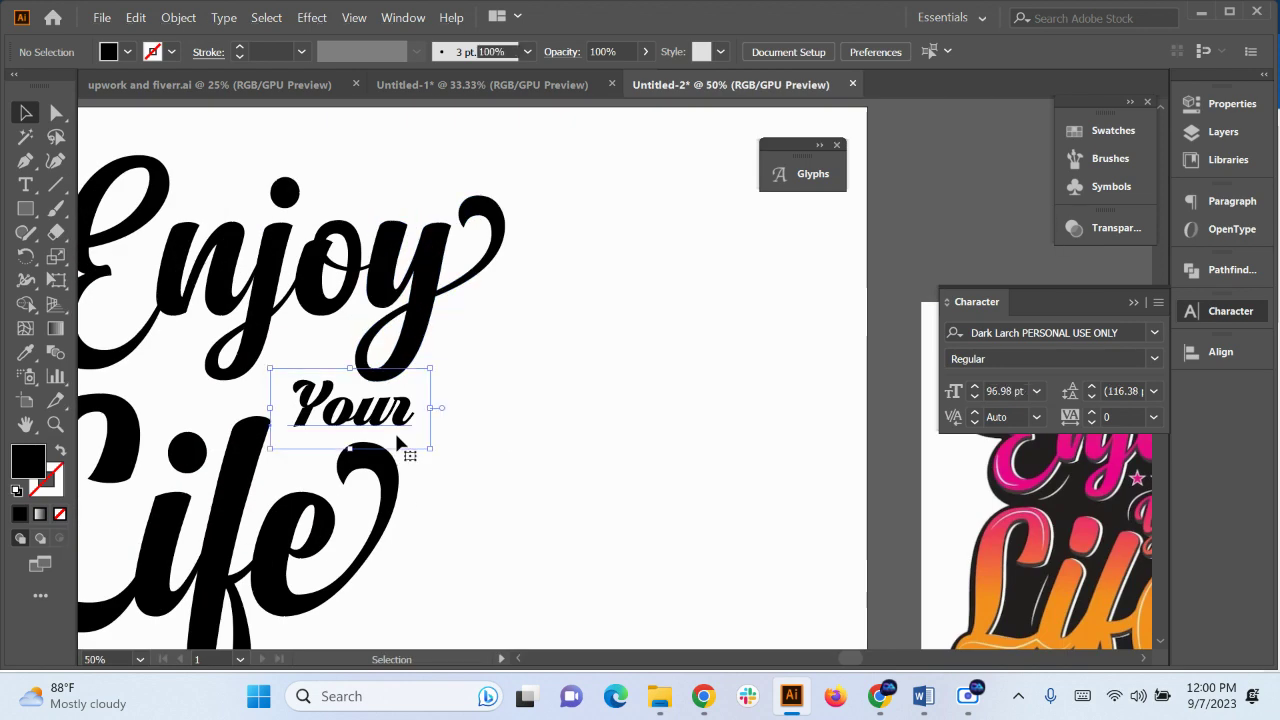
click(1154, 333)
click(846, 398)
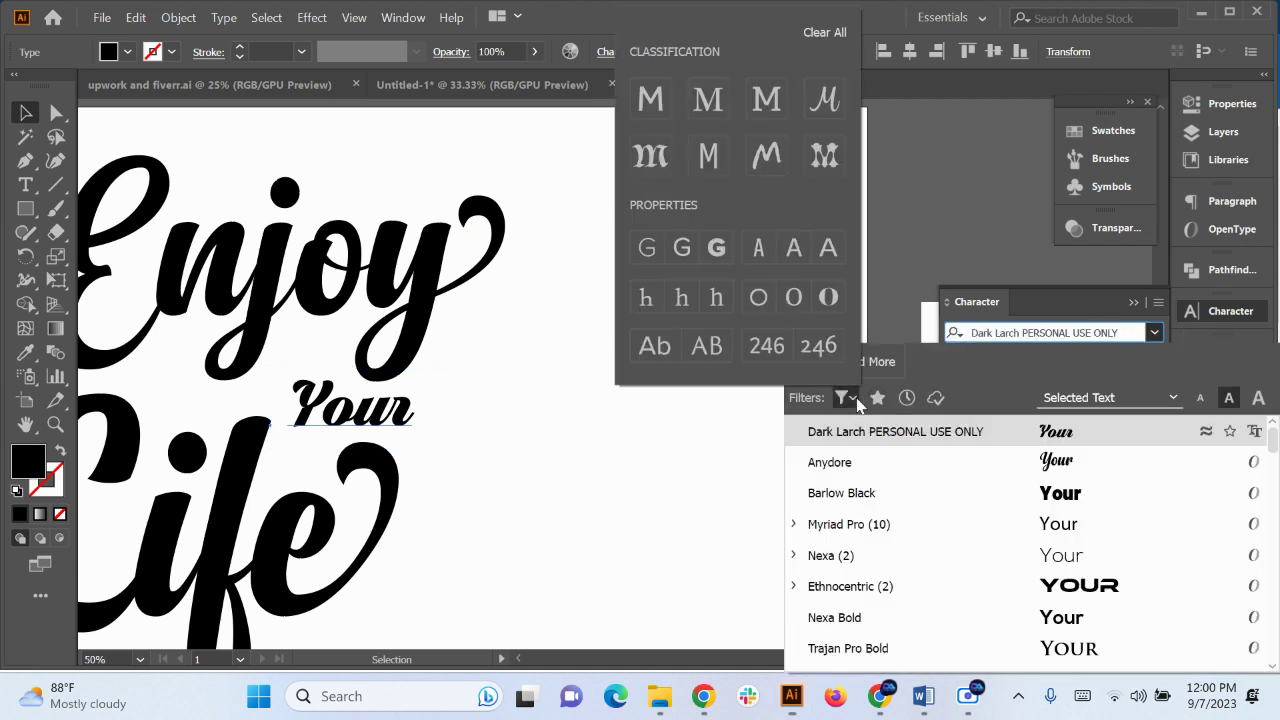
click(824, 98)
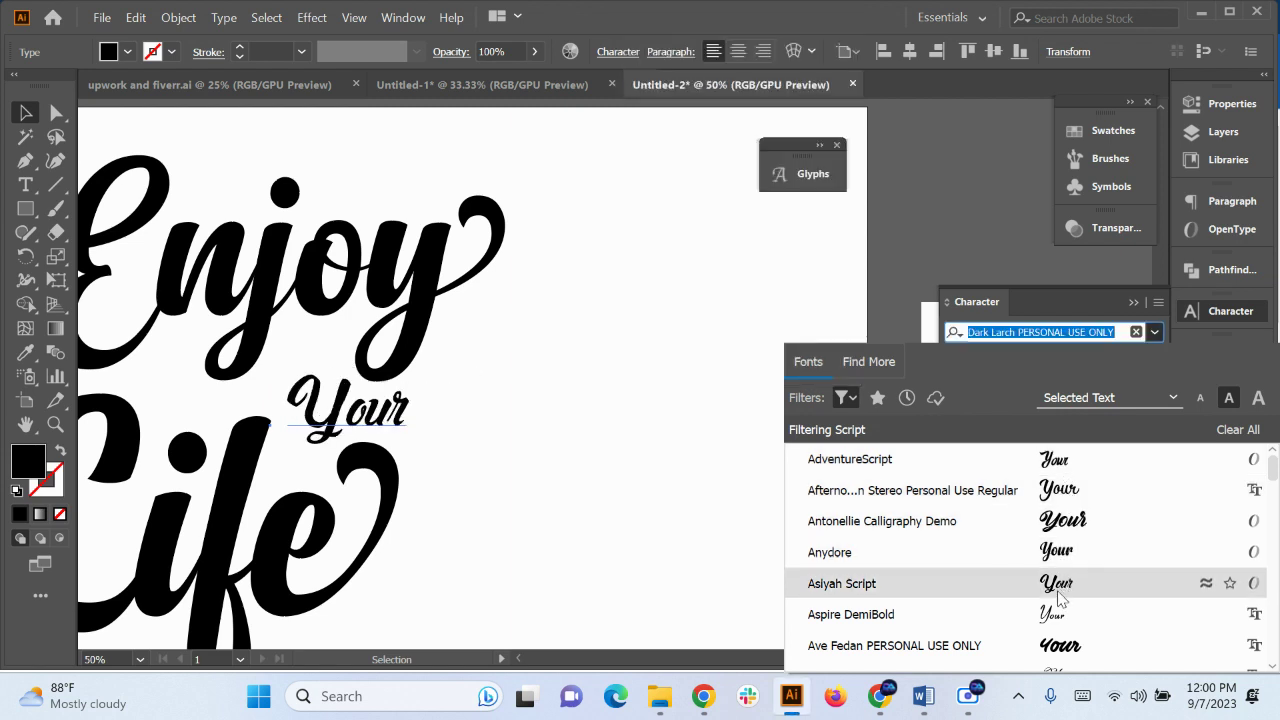
Preview the script fonts on "Your" and apply Afternoon in Stereo Personal Use
scroll(1058, 612, down, 2)
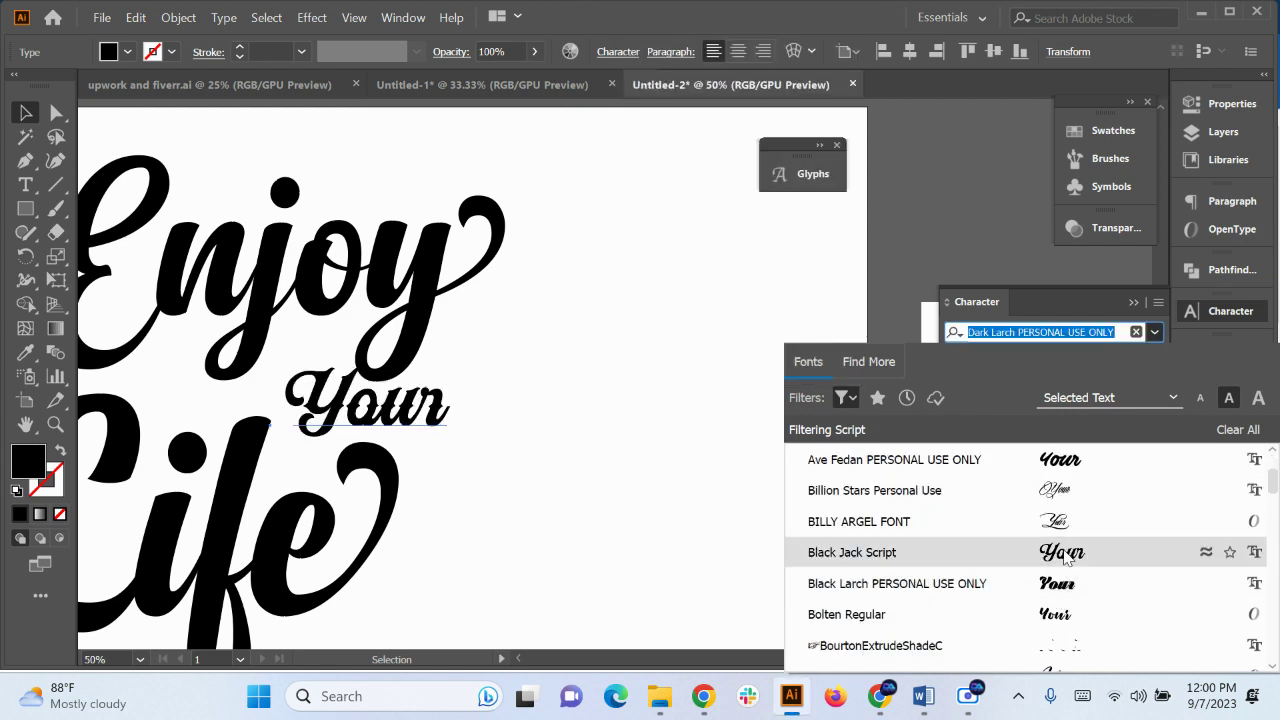
scroll(1065, 558, down, 3)
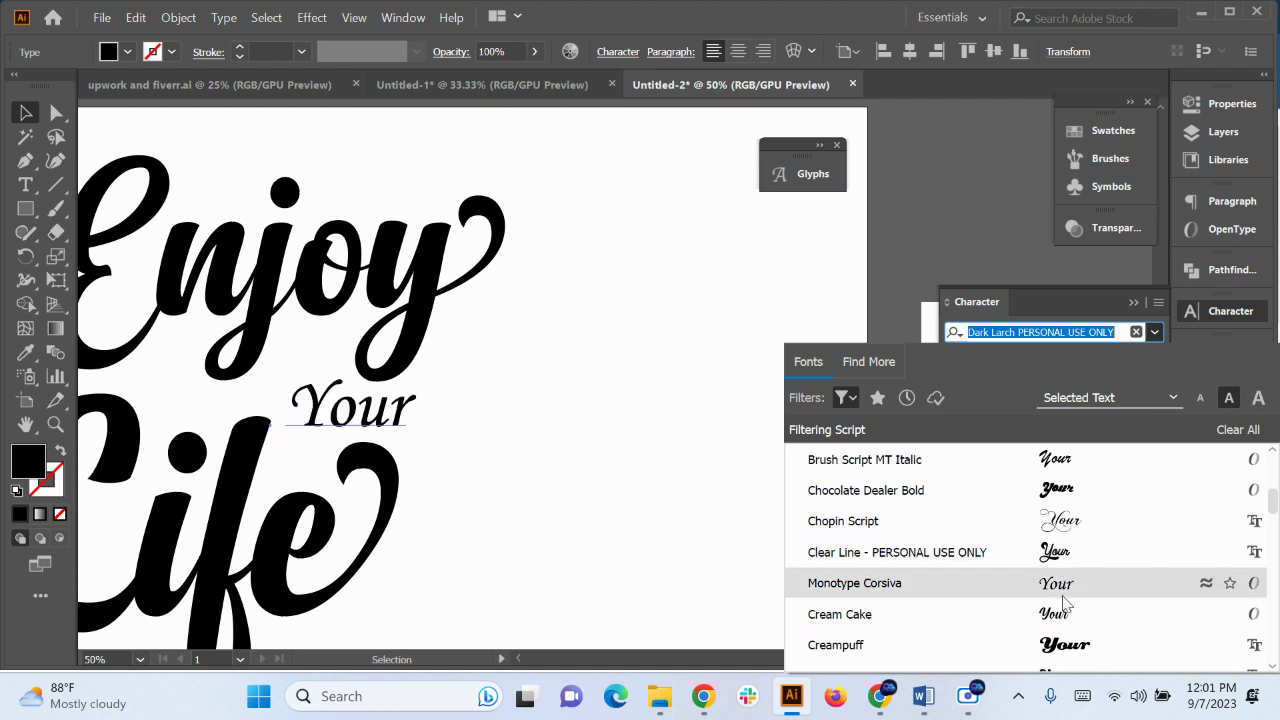
scroll(1062, 570, down, 2)
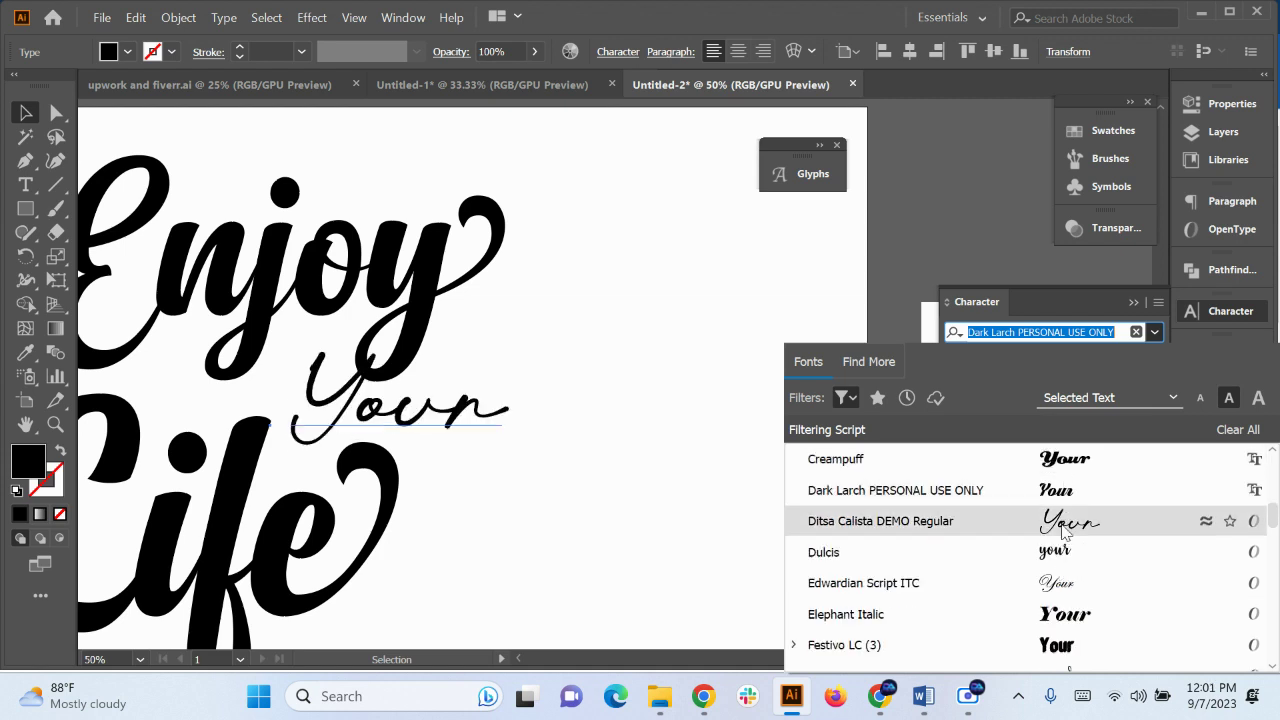
scroll(1064, 578, down, 3)
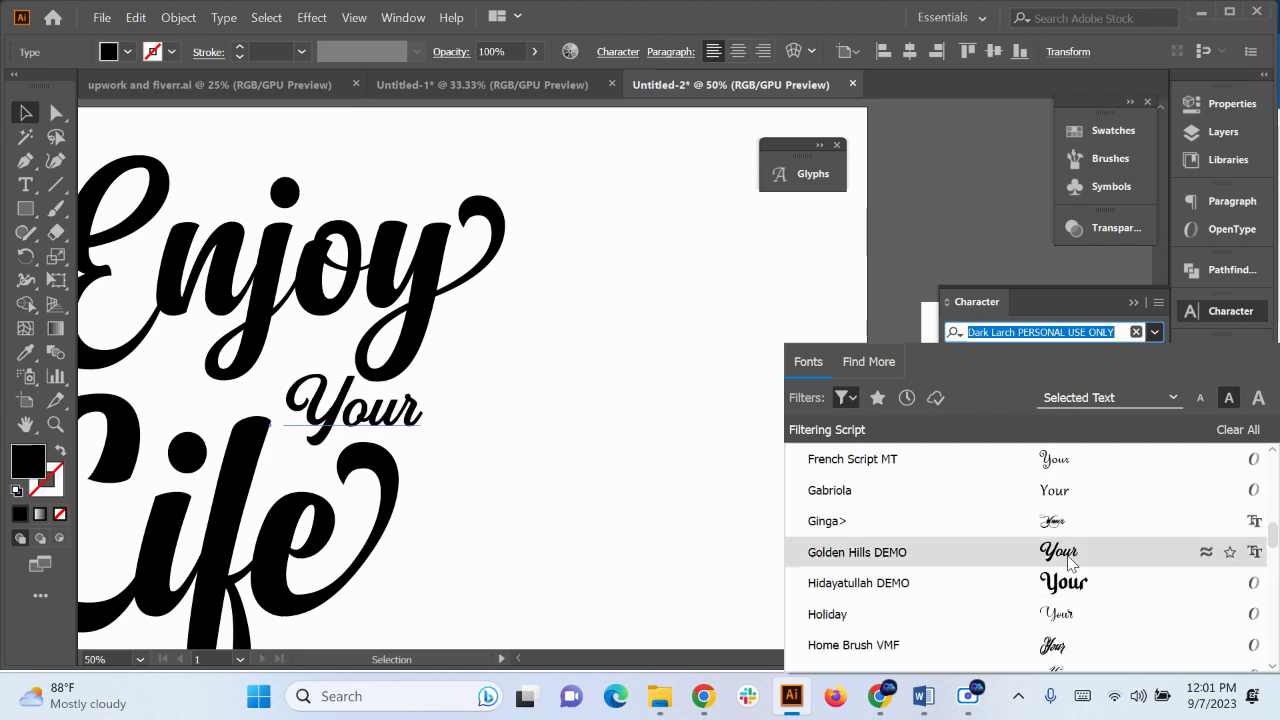
scroll(1064, 552, down, 3)
scroll(1077, 530, down, 3)
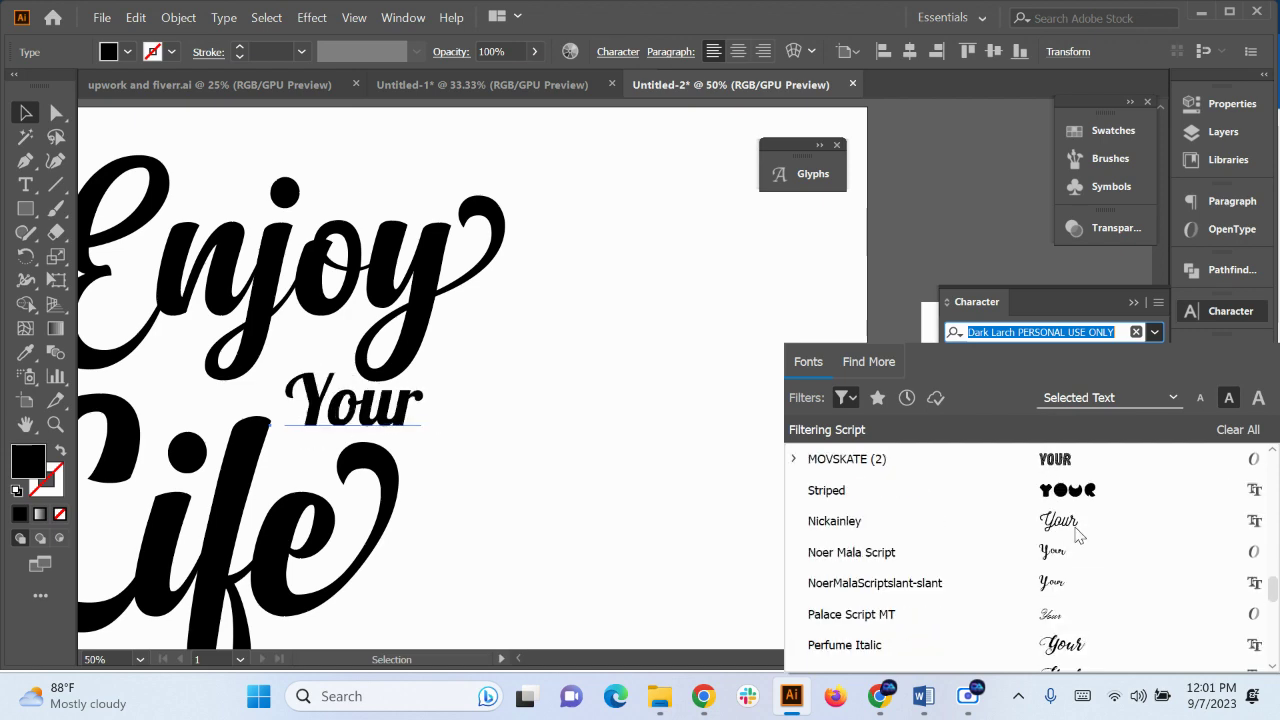
scroll(1076, 540, down, 4)
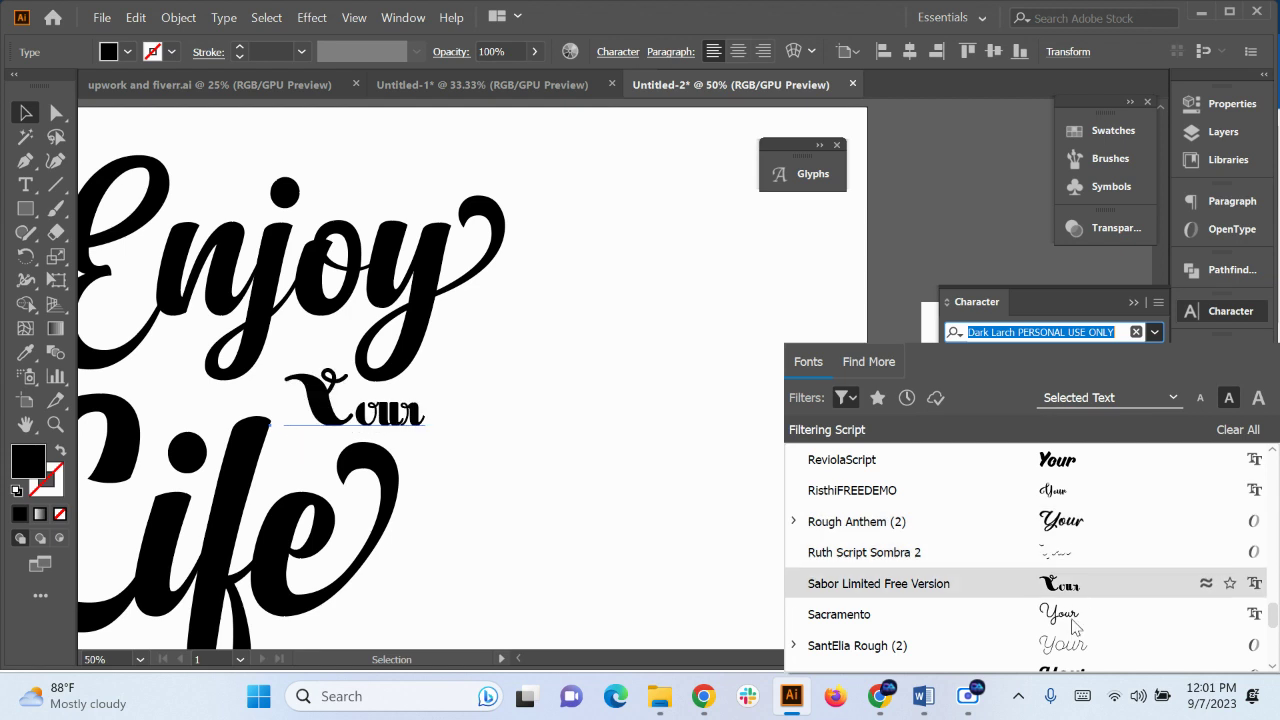
scroll(1076, 585, down, 3)
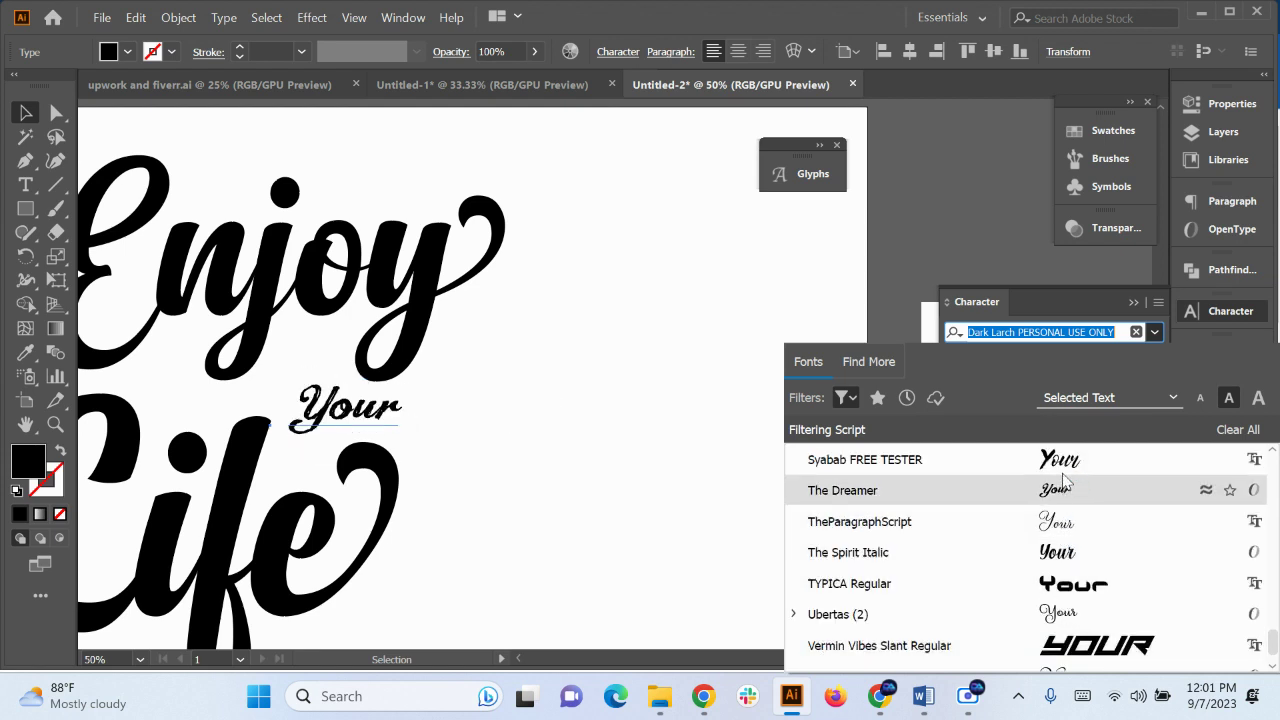
scroll(1066, 478, down, 3)
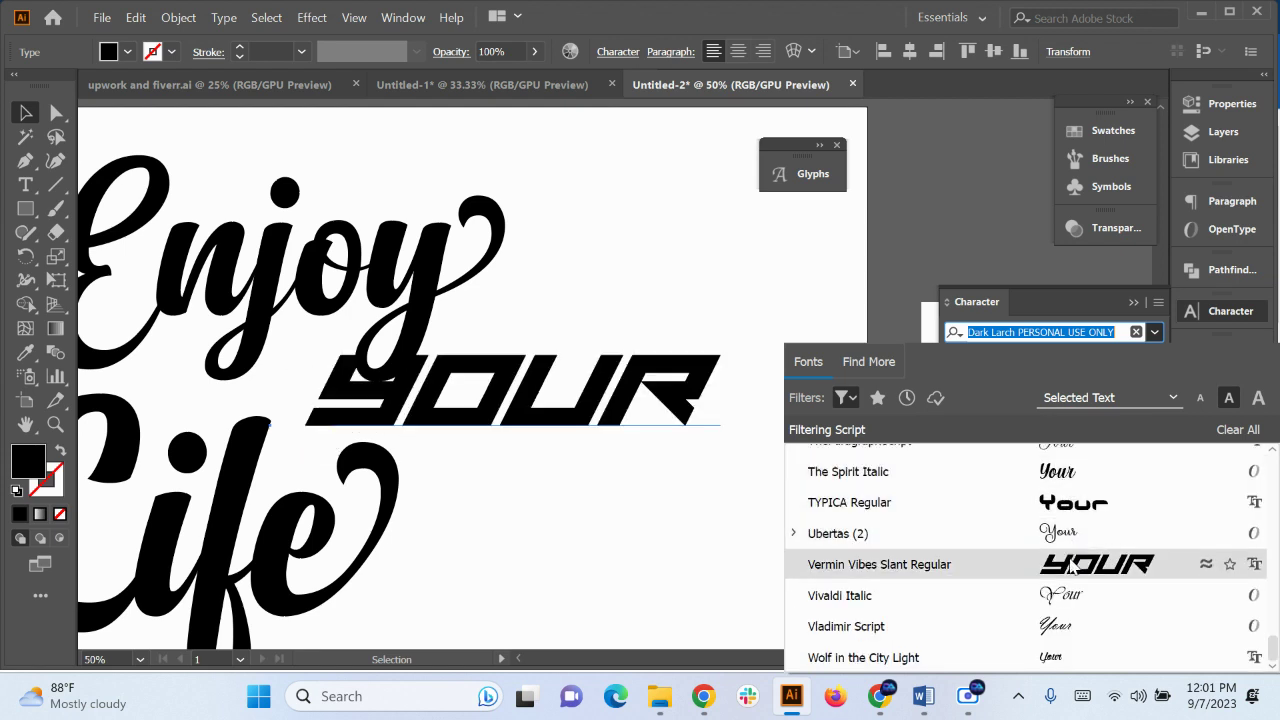
scroll(1066, 570, up, 10)
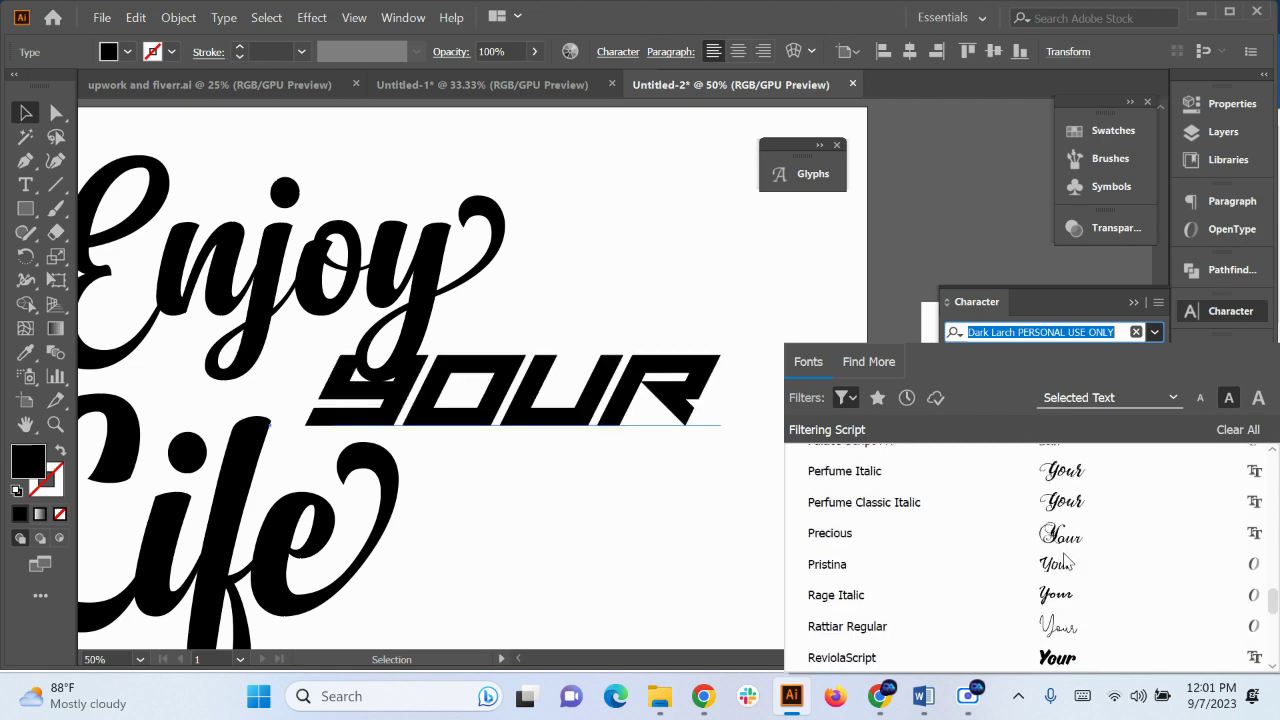
scroll(1068, 490, up, 10)
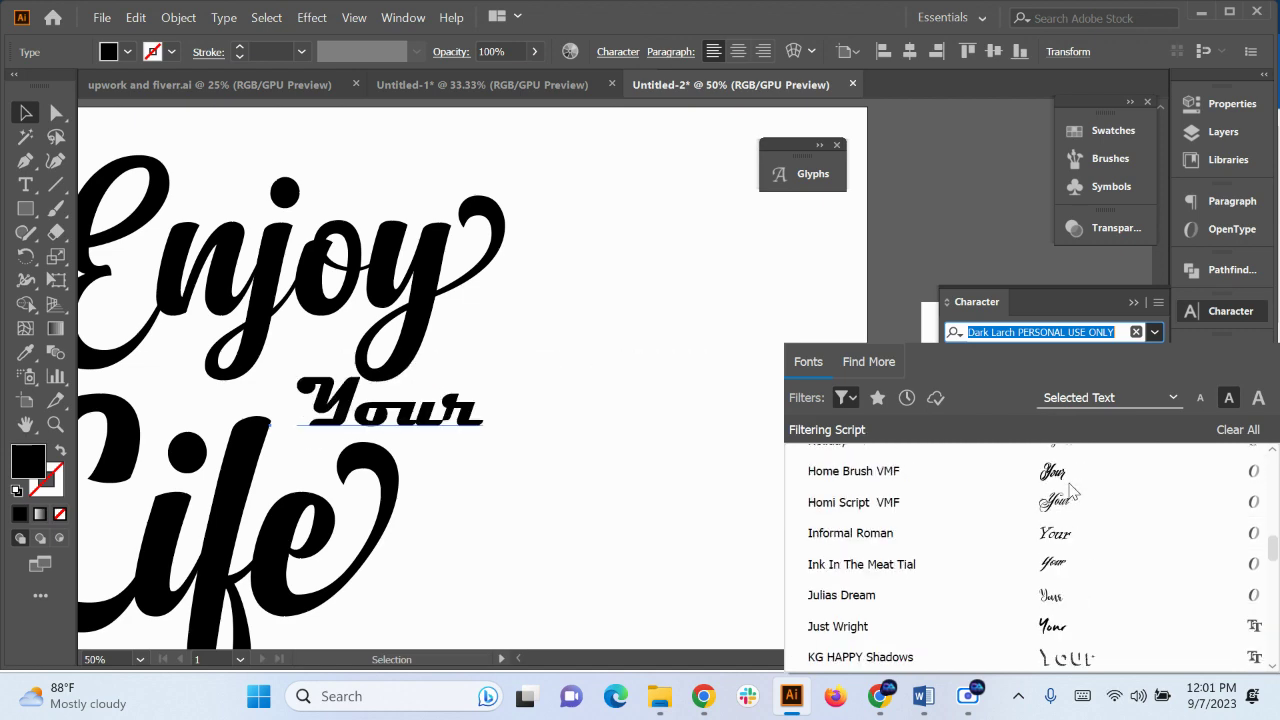
scroll(1068, 490, up, 10)
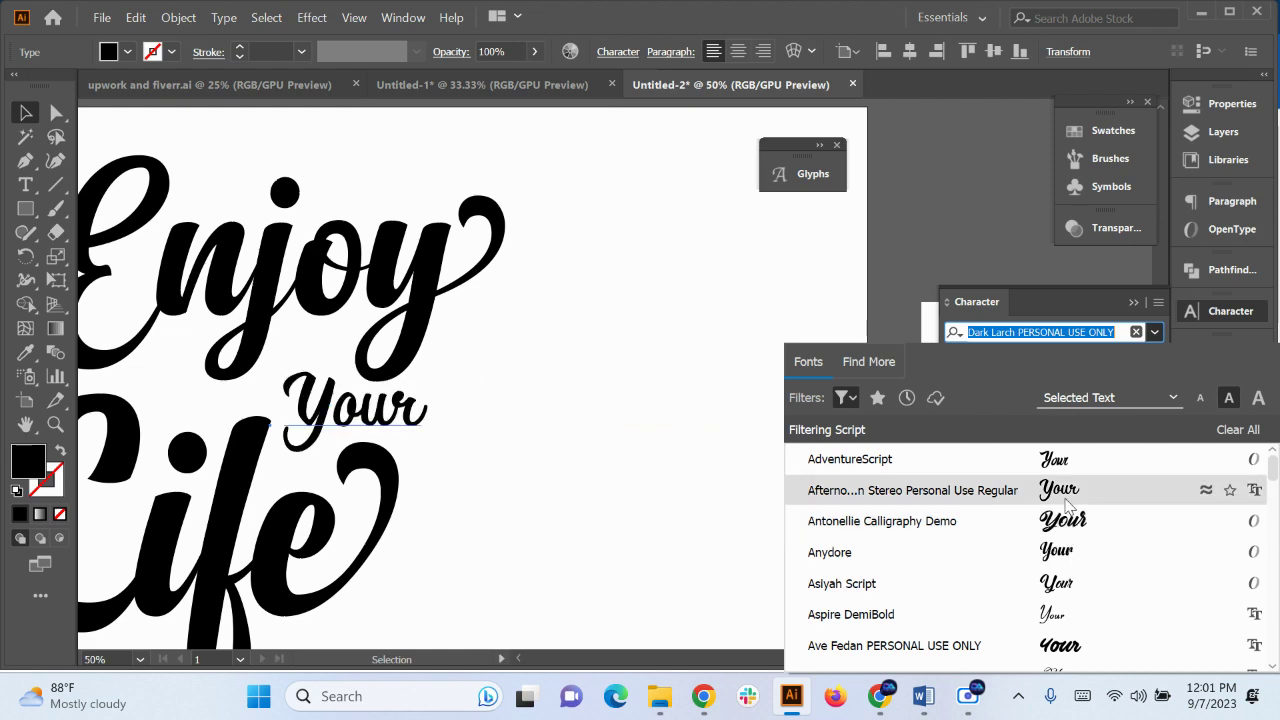
click(1068, 505)
click(620, 515)
scroll(557, 424, down, 2)
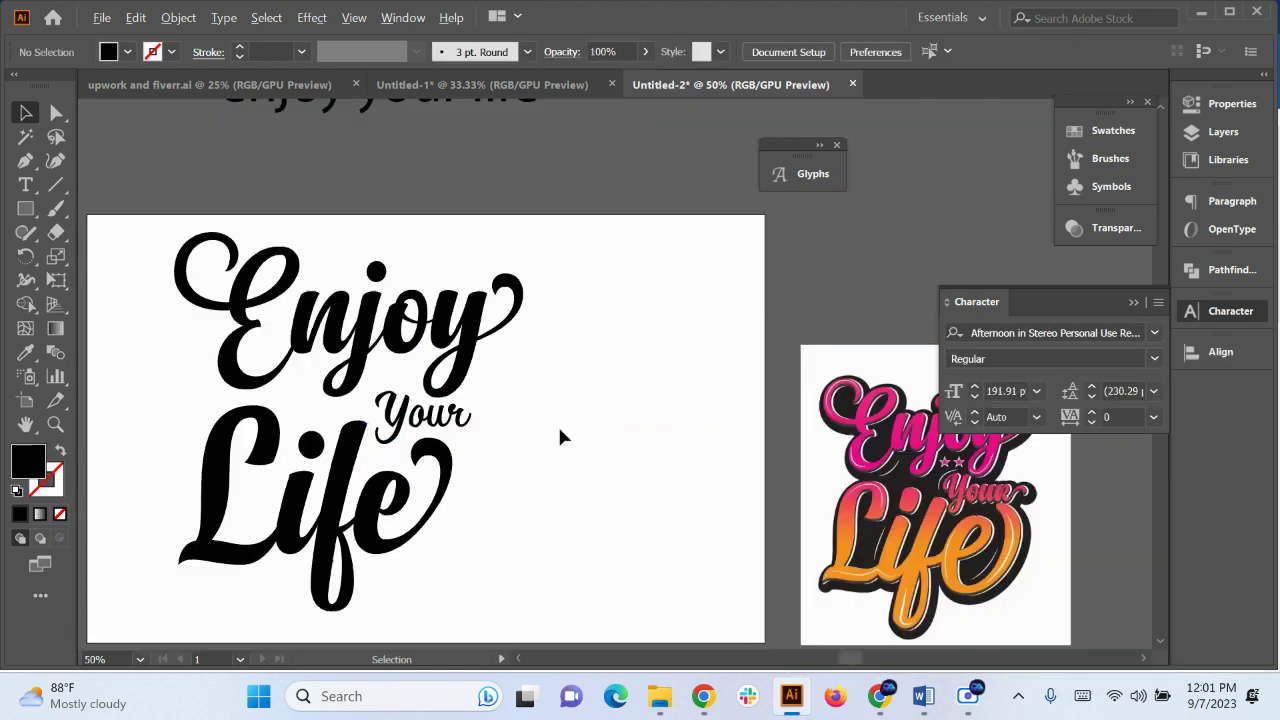
scroll(559, 430, down, 2)
click(322, 356)
key(a)
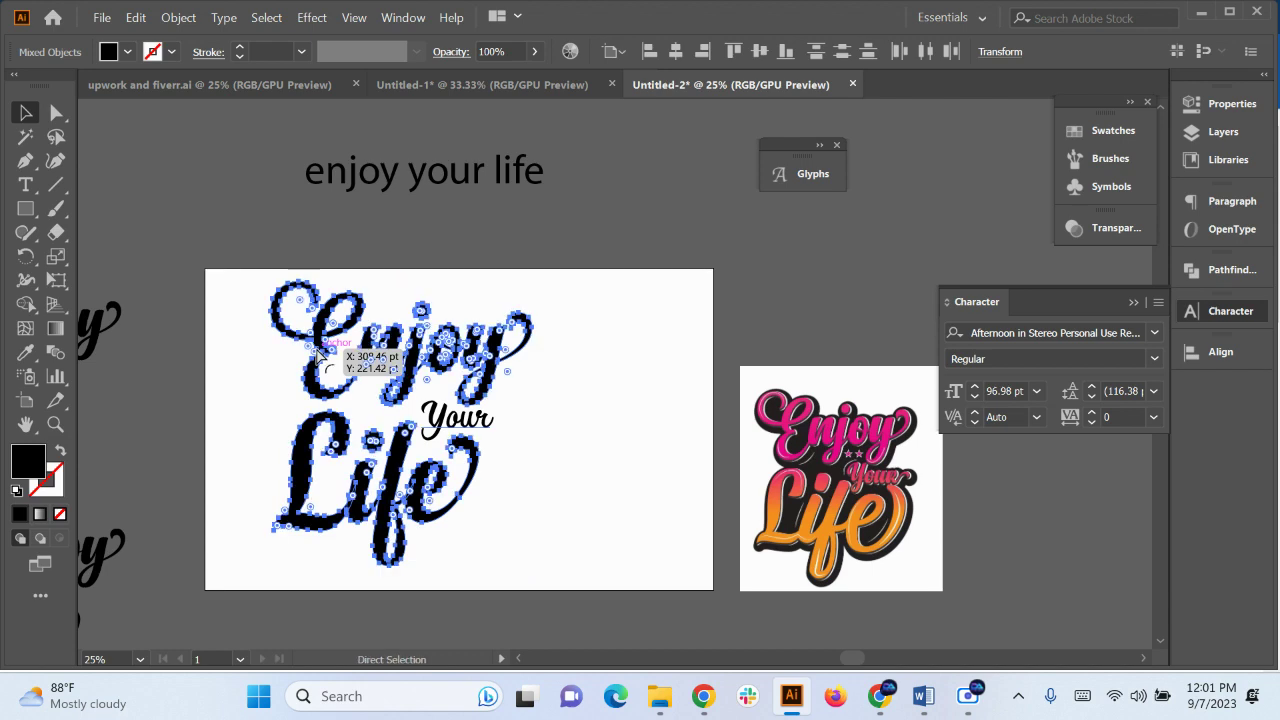
key(v)
click(598, 403)
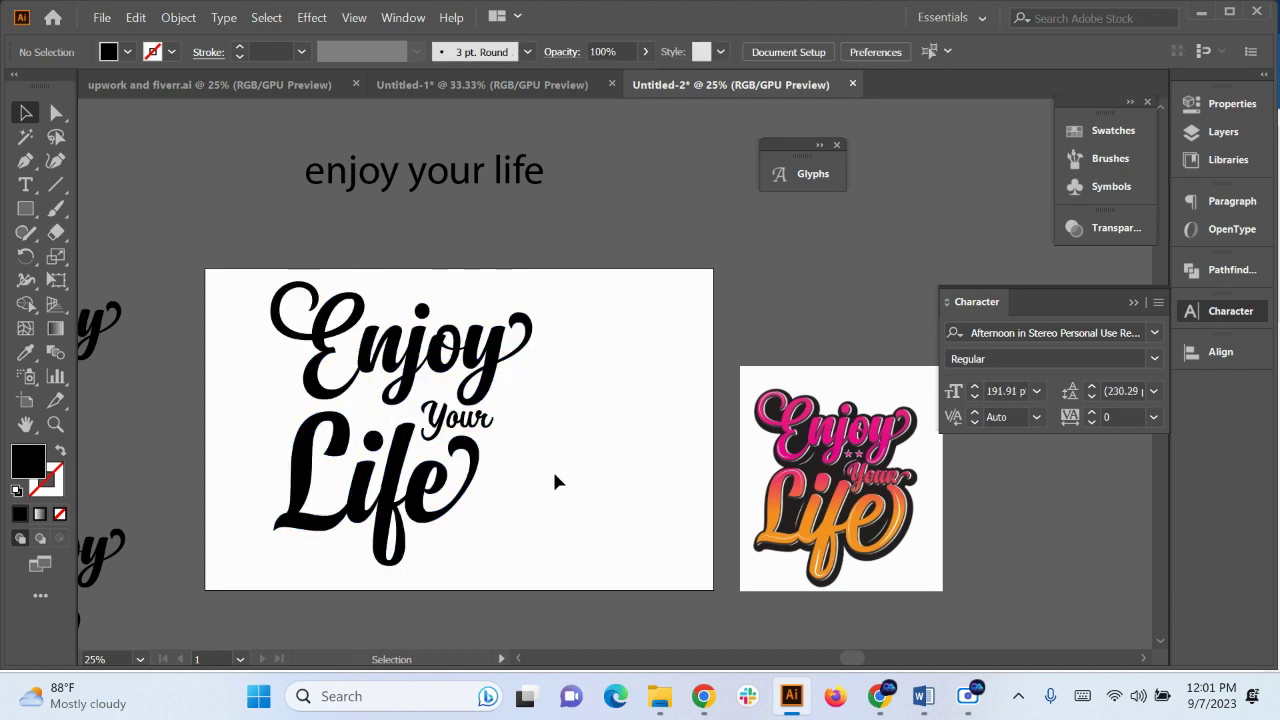
Move "Life" slightly up so that it sits closer beneath "Enjoy"
scroll(553, 490, up, 2)
scroll(534, 417, down, 2)
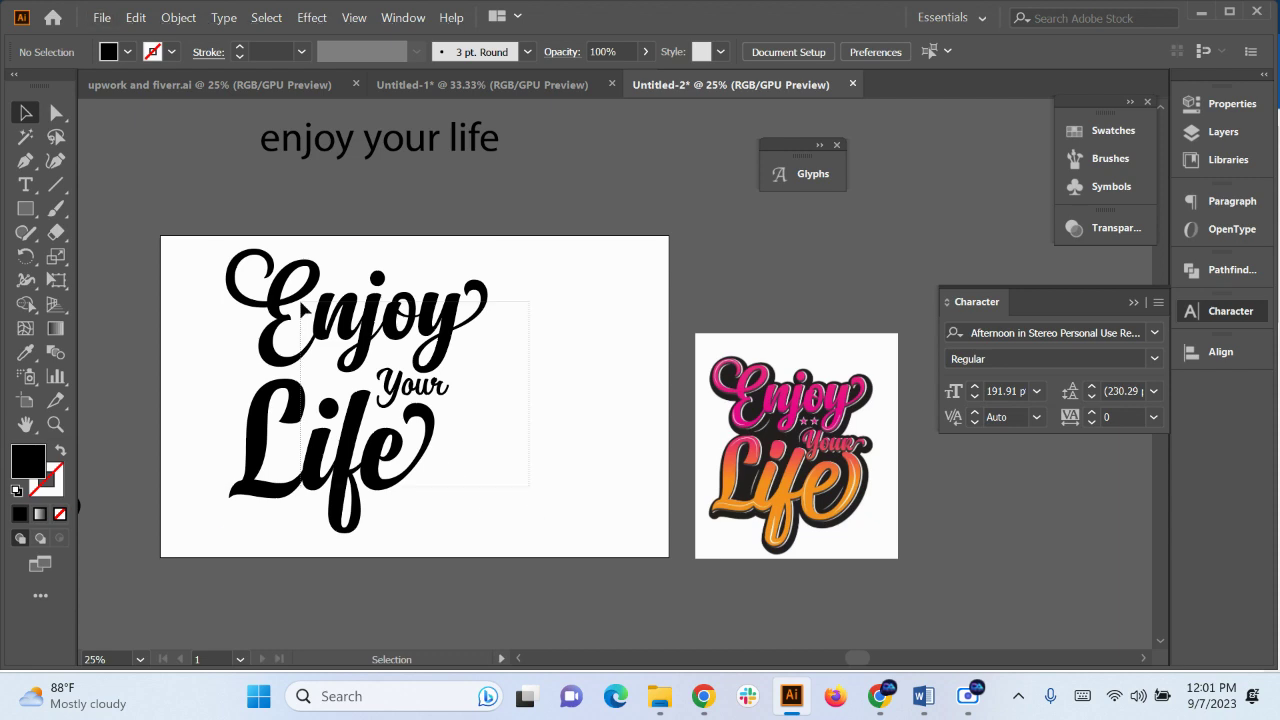
scroll(268, 397, up, 2)
drag(322, 383, 336, 372)
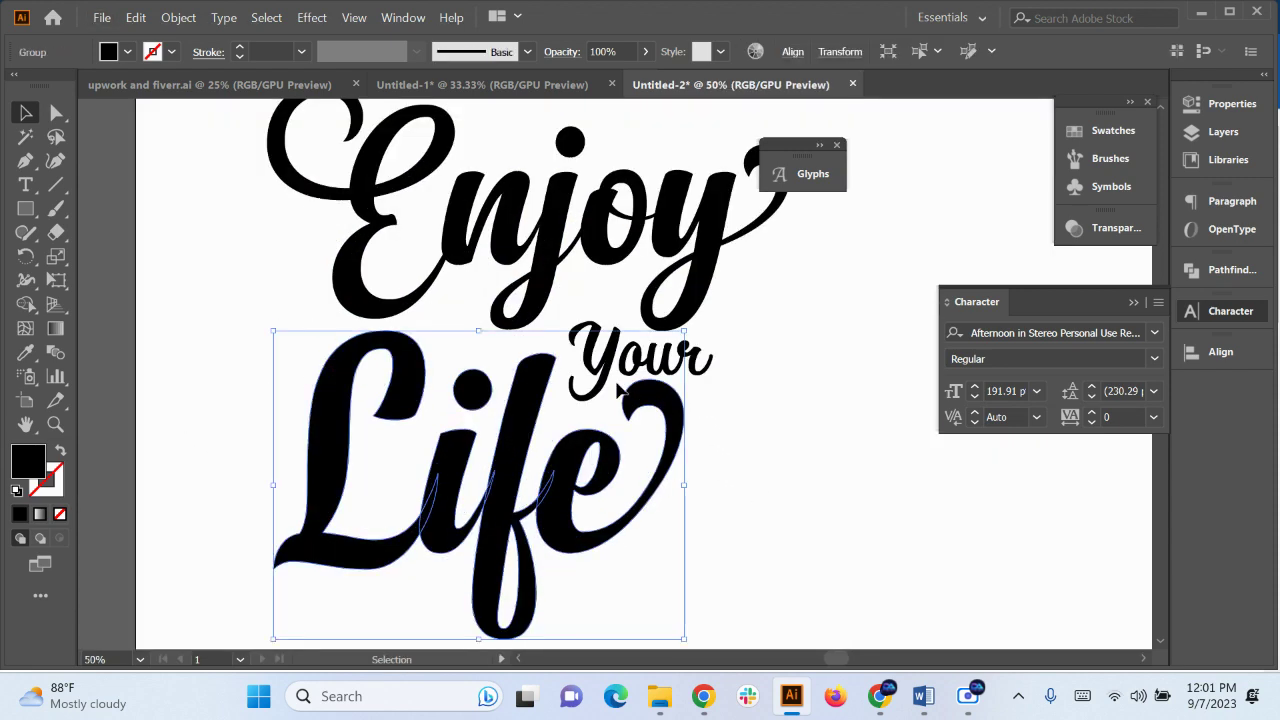
Shrink "Your" slightly and nudge it into the gap between the "y" of "Enjoy" and the "e" swash of "Life"
scroll(614, 374, up, 2)
drag(571, 363, 663, 429)
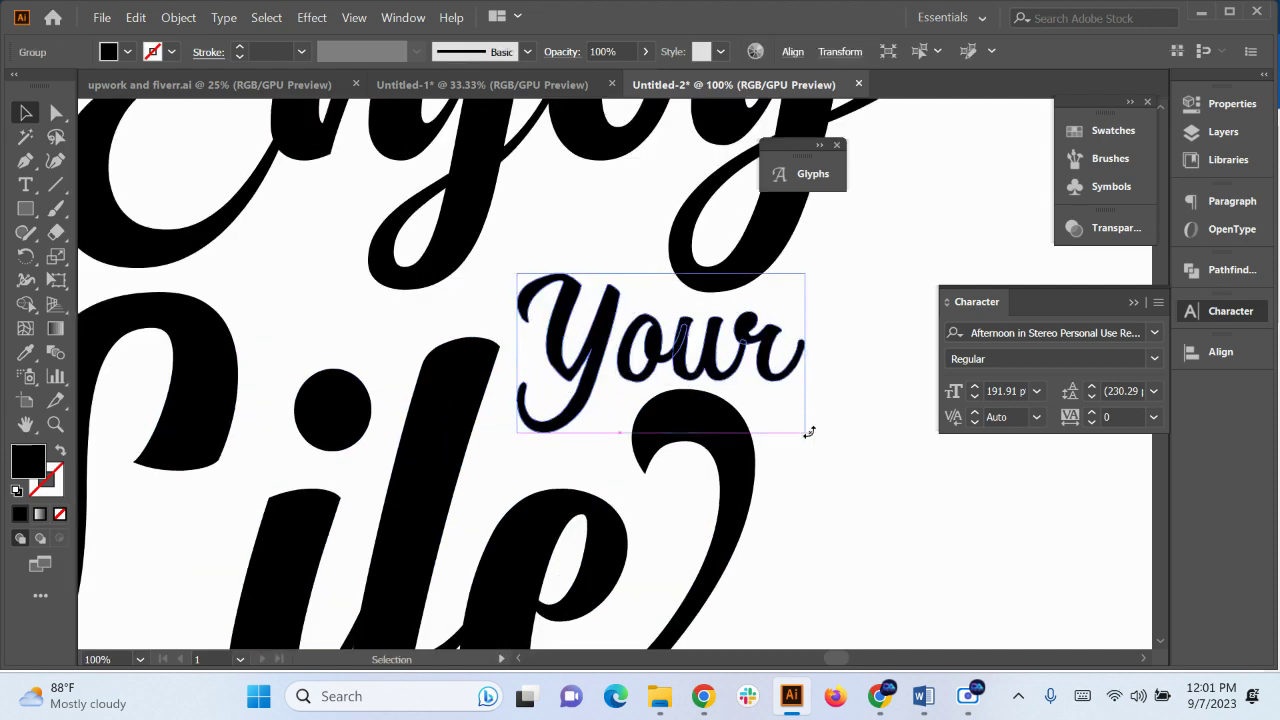
drag(809, 431, 808, 423)
drag(739, 371, 741, 366)
Group "Enjoy", "Your" and "Life" together and move the group slightly towards the artboard's centre
scroll(739, 380, down, 3)
click(814, 508)
drag(826, 512, 480, 224)
key(ctrl+g)
drag(728, 497, 599, 484)
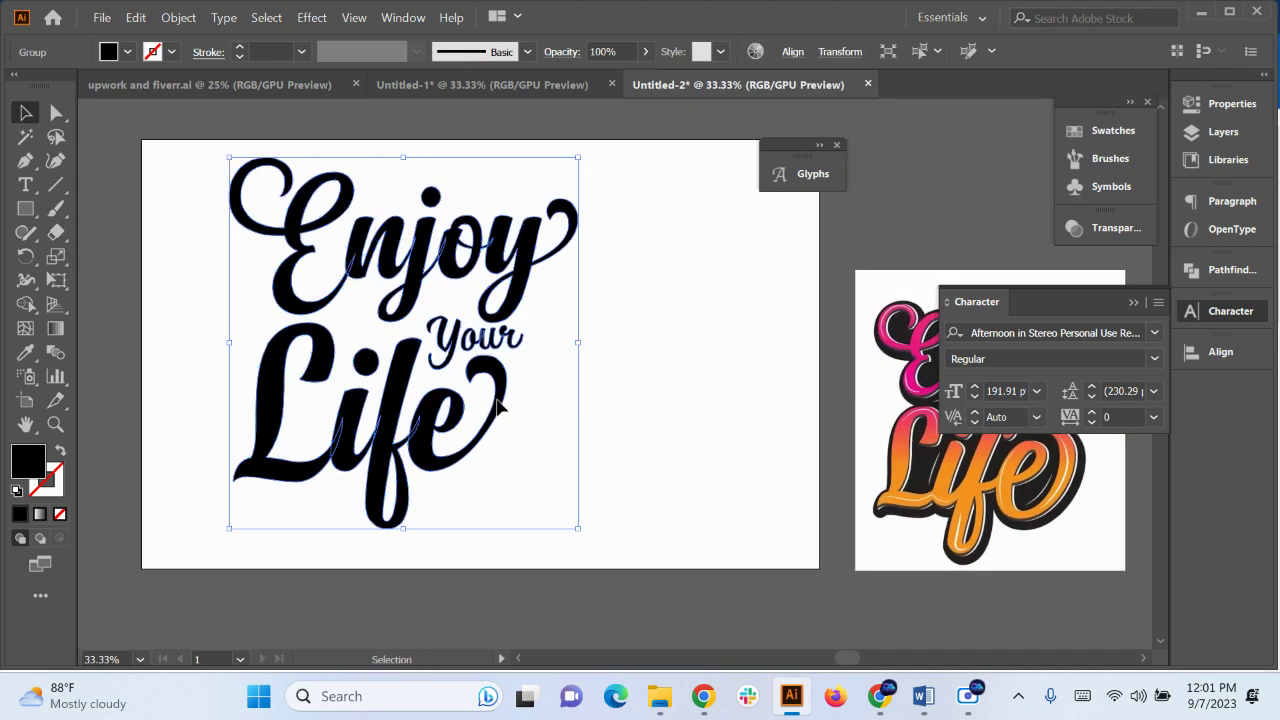
drag(447, 366, 481, 374)
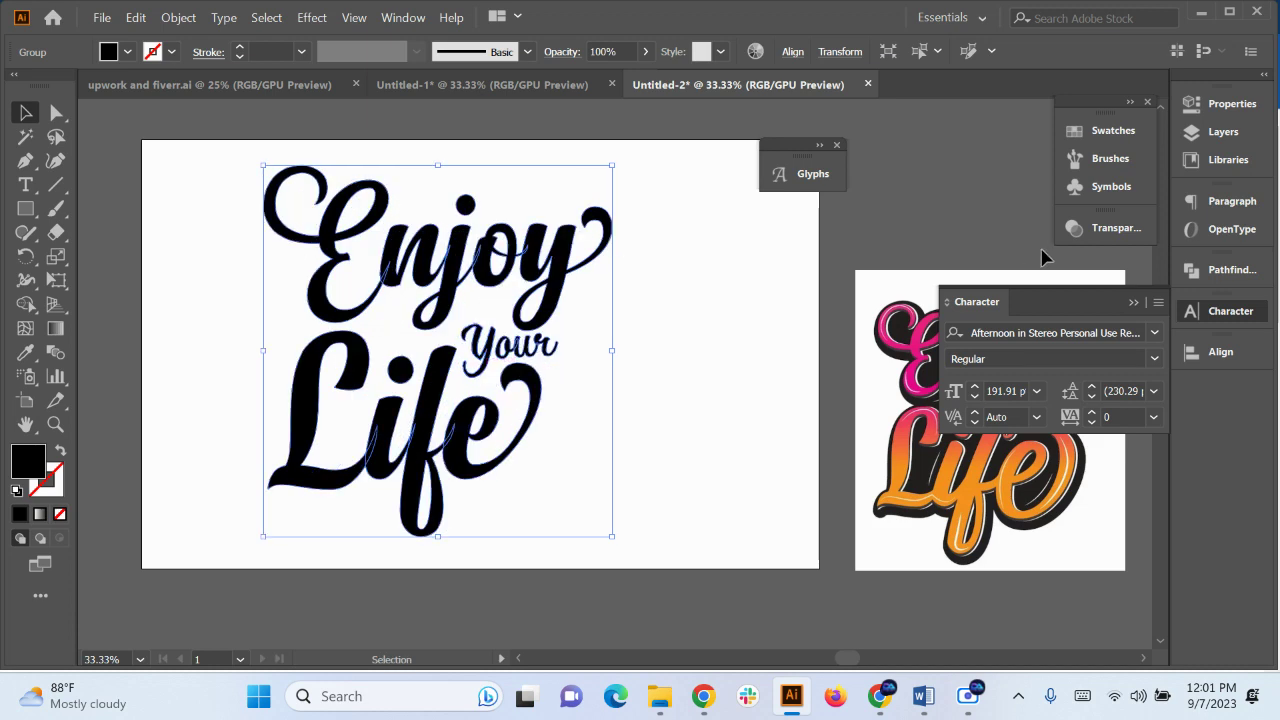
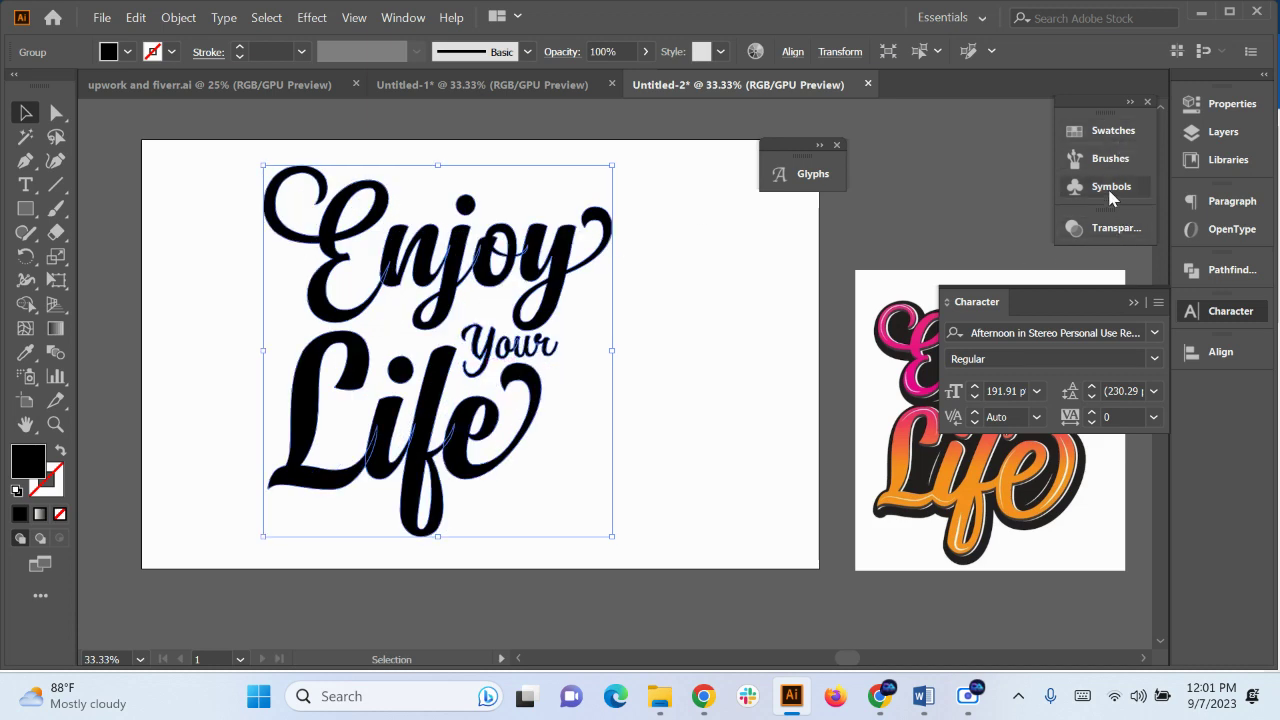
Unite the overlapping letter shapes of the grouped lettering with Pathfinder
click(1225, 270)
click(958, 315)
click(652, 360)
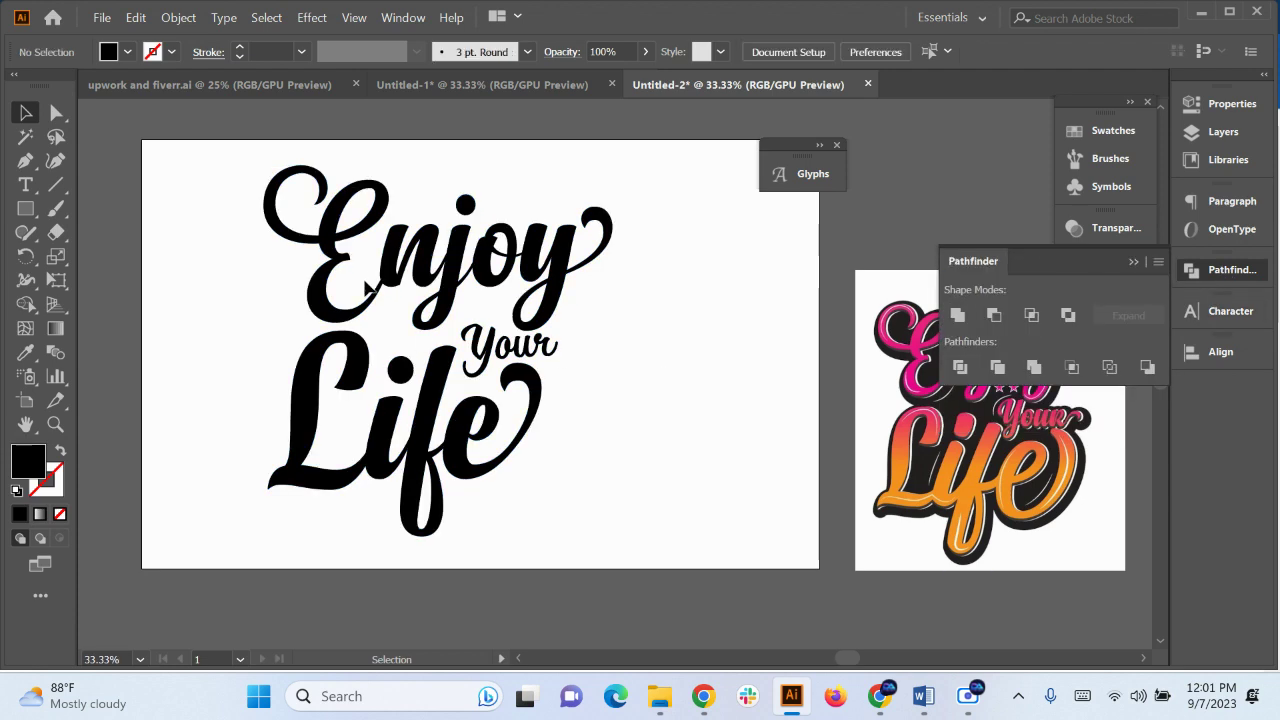
Select the united lettering and examine the reference image's lettering, stars and dark backing
click(393, 268)
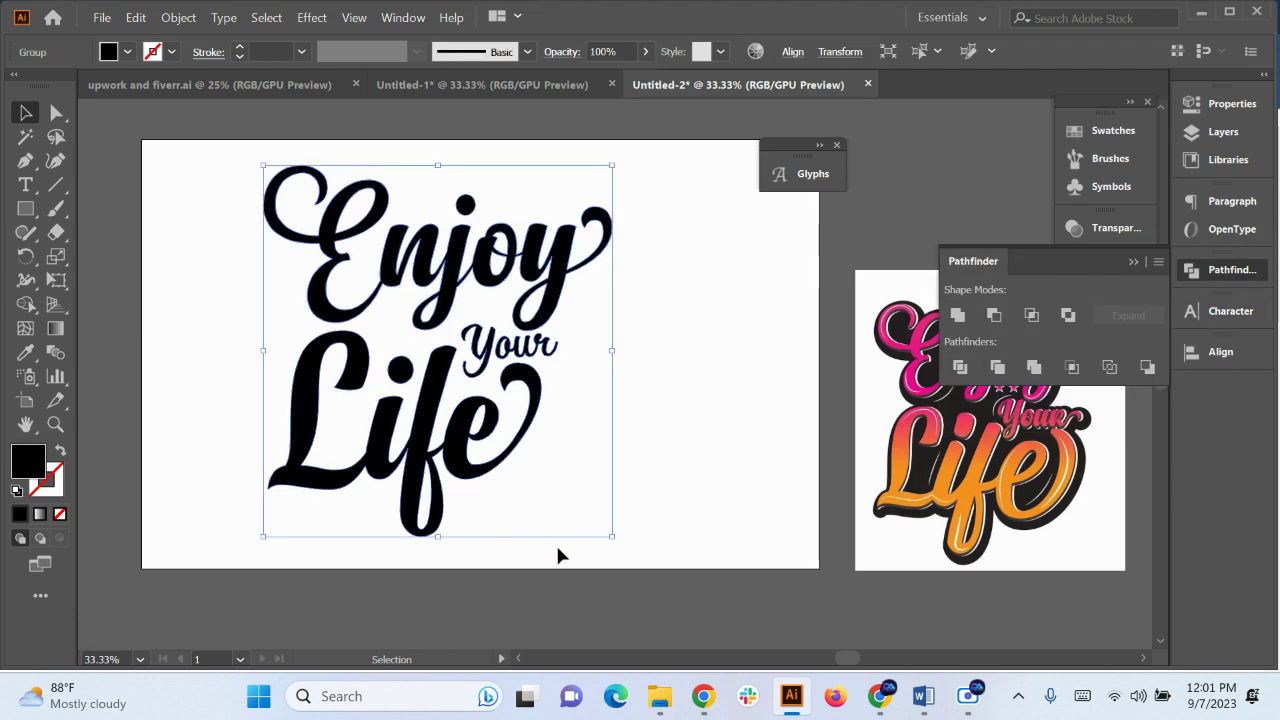
drag(615, 541, 602, 532)
drag(686, 480, 607, 520)
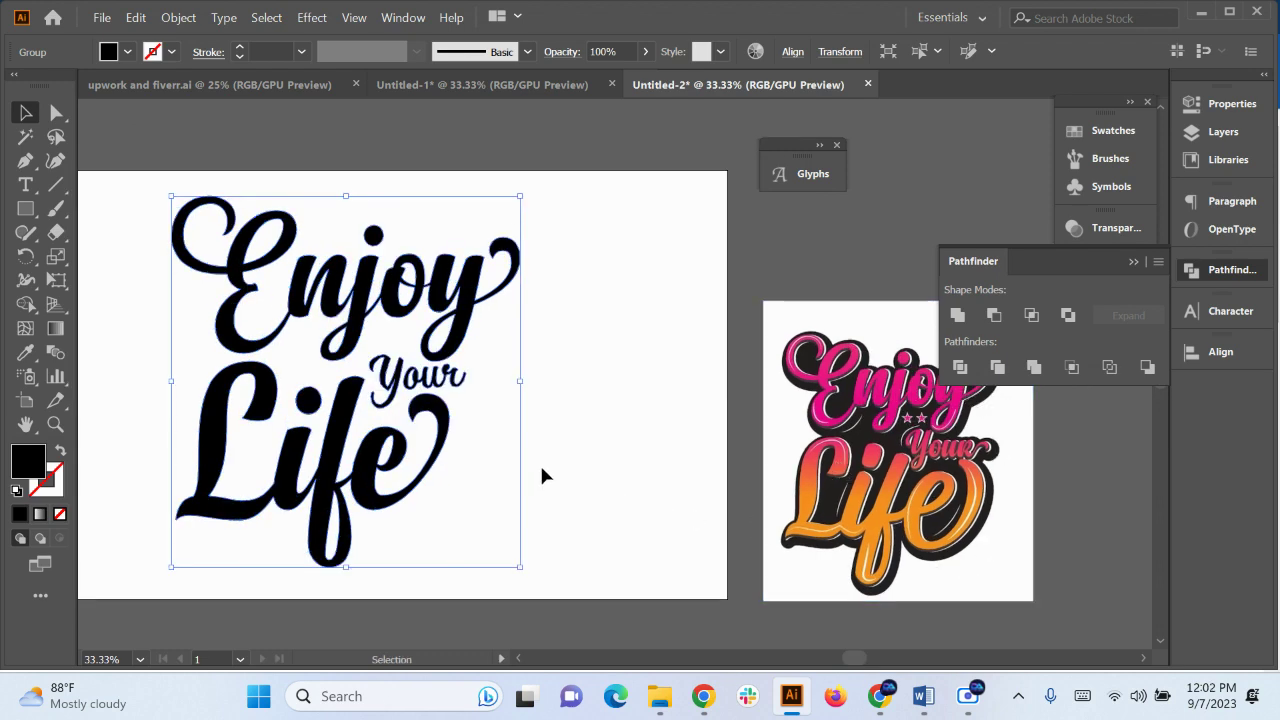
scroll(680, 470, right, 3)
scroll(707, 422, up, 2)
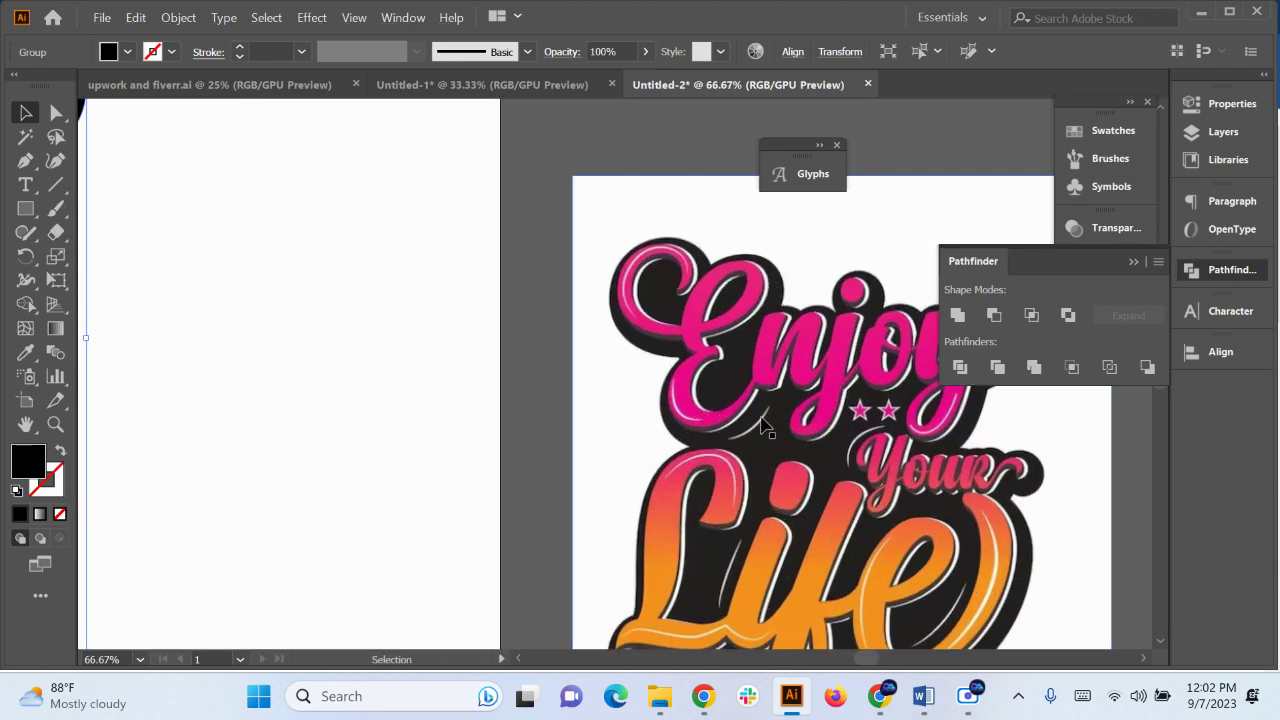
scroll(738, 440, down, 2)
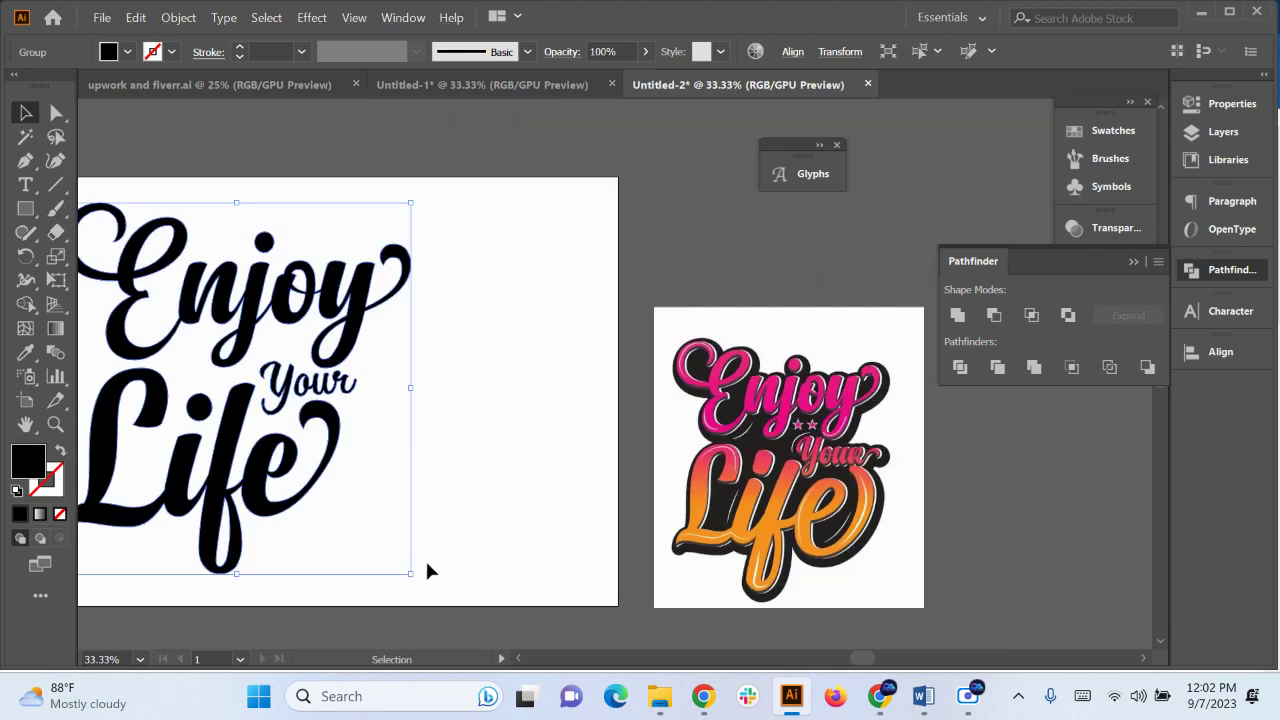
drag(425, 558, 603, 563)
click(573, 458)
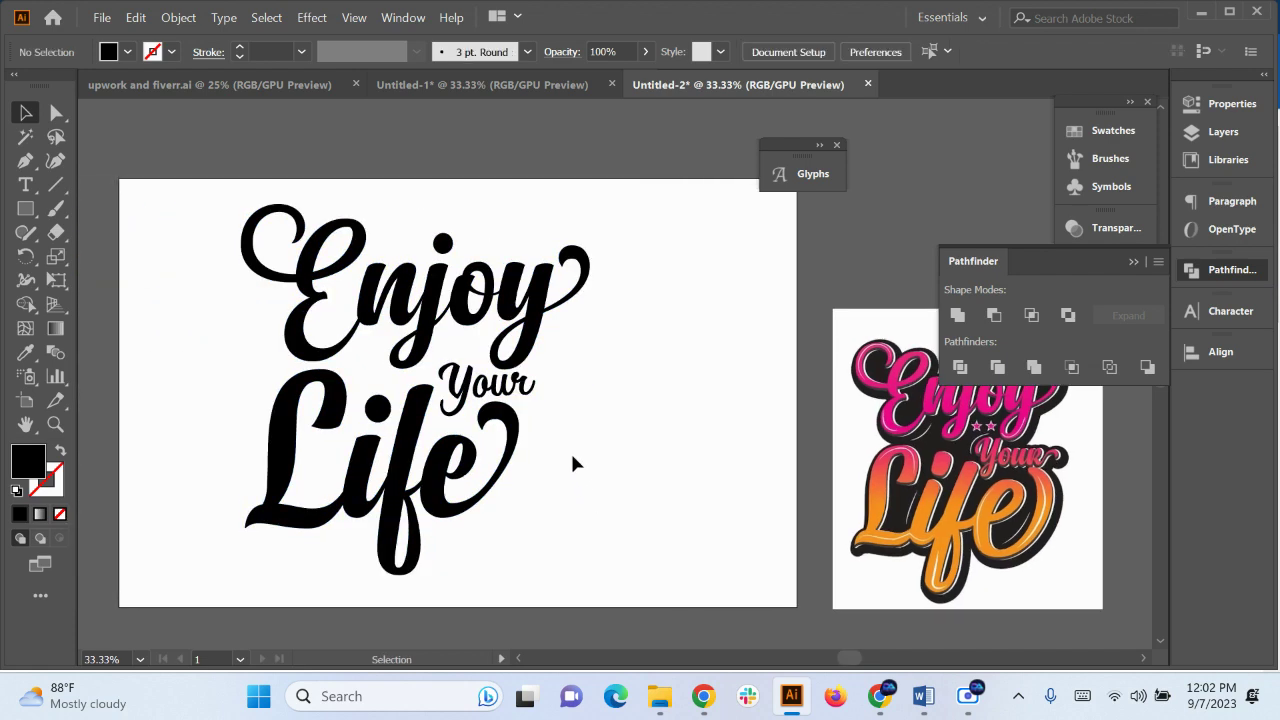
scroll(569, 447, up, 1)
scroll(530, 480, down, 1)
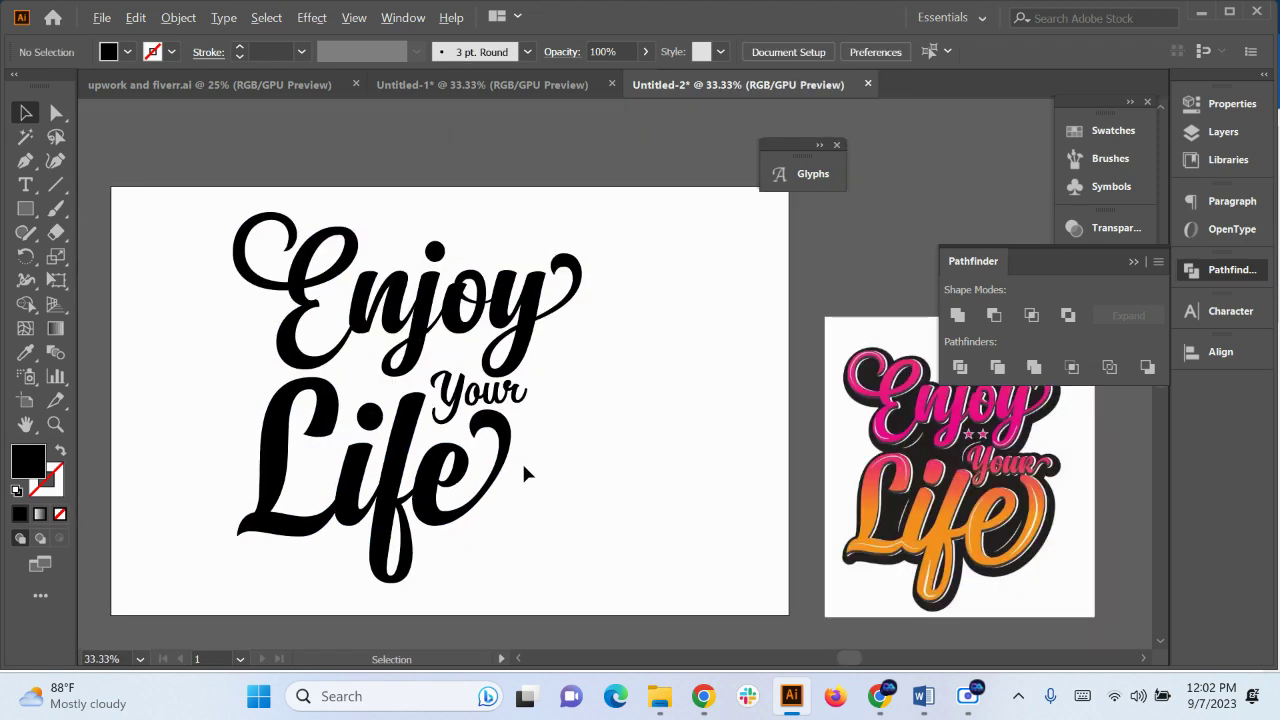
Try an Offset Path of 5 pt with miter joins on the united "Enjoy Your Life" lettering
click(403, 311)
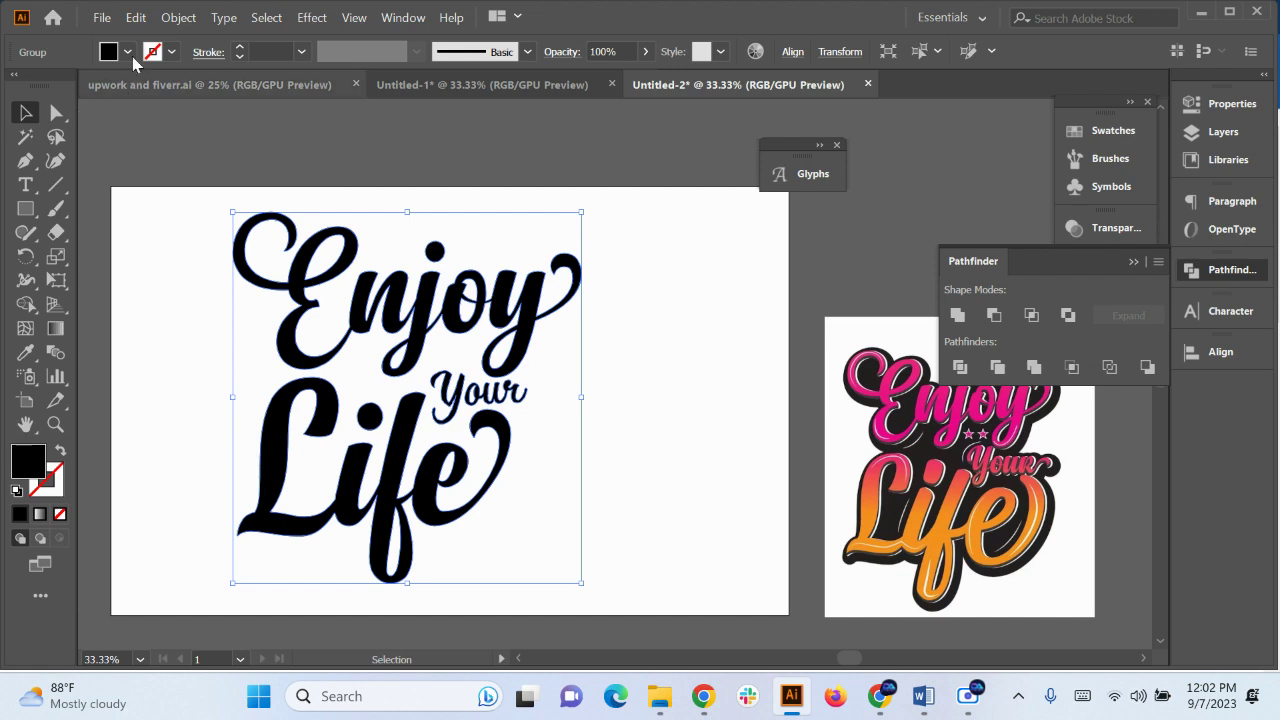
click(135, 17)
click(178, 17)
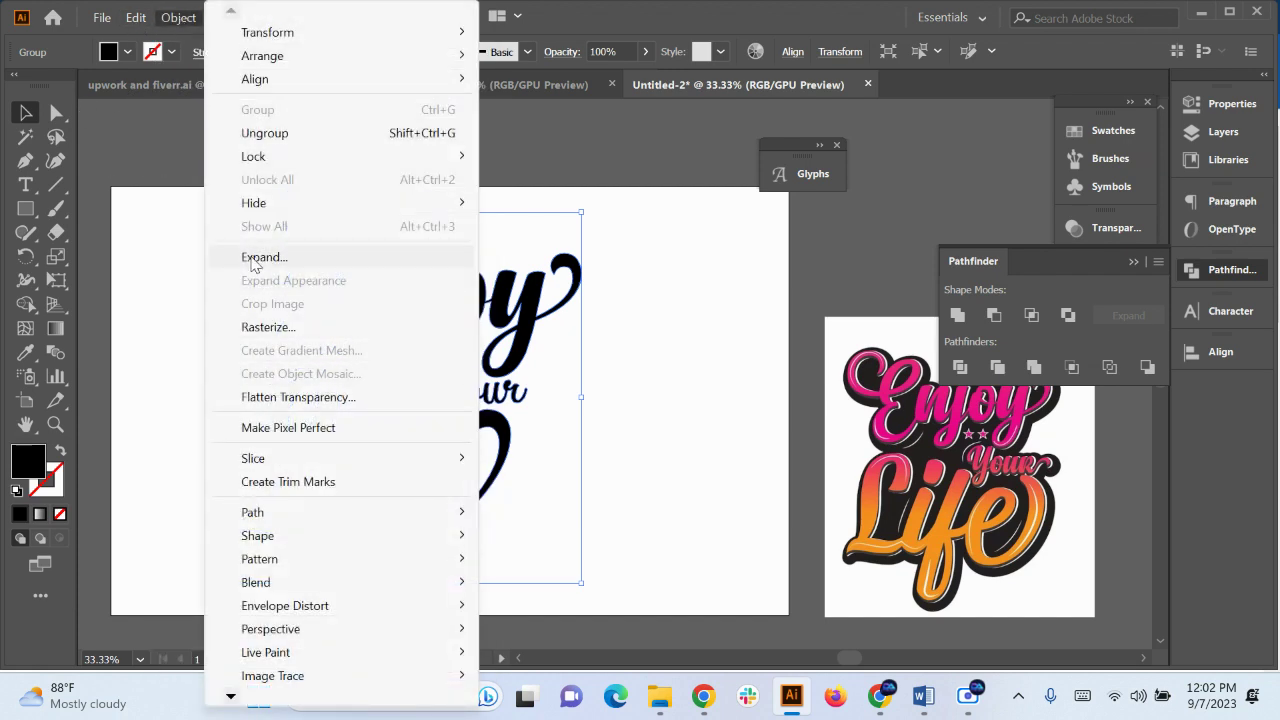
mouse_move(262, 512)
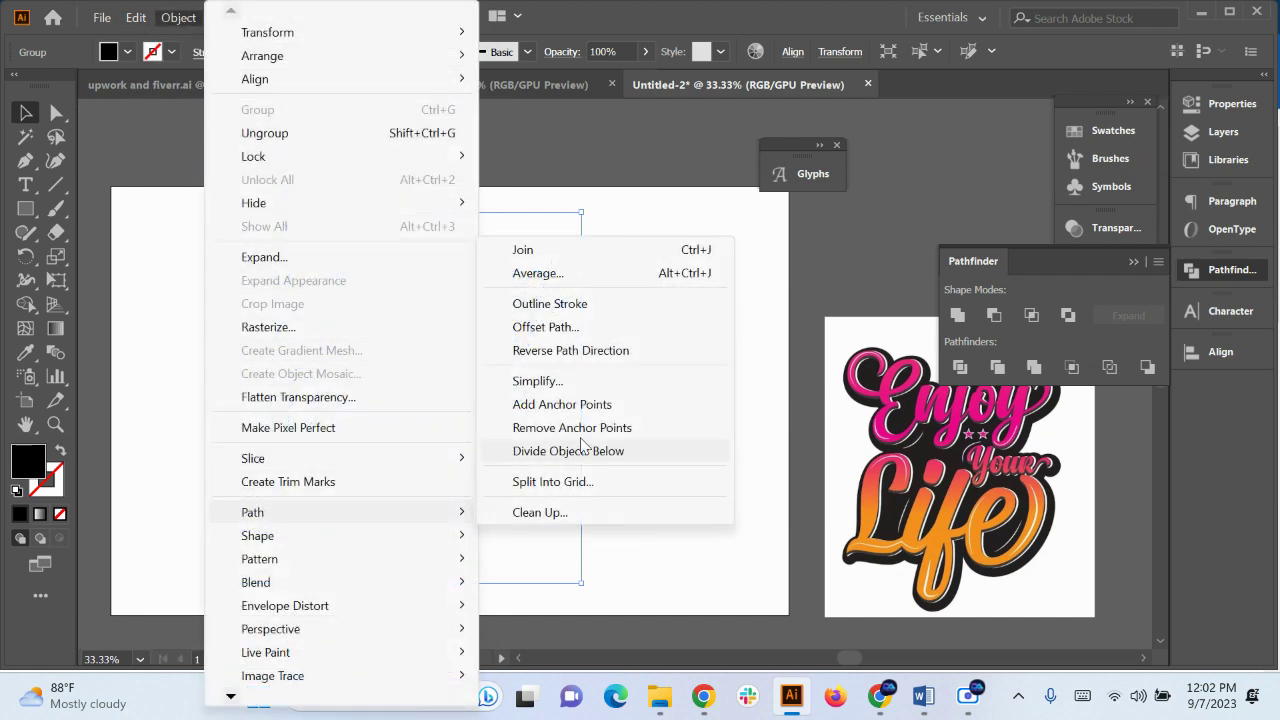
click(541, 326)
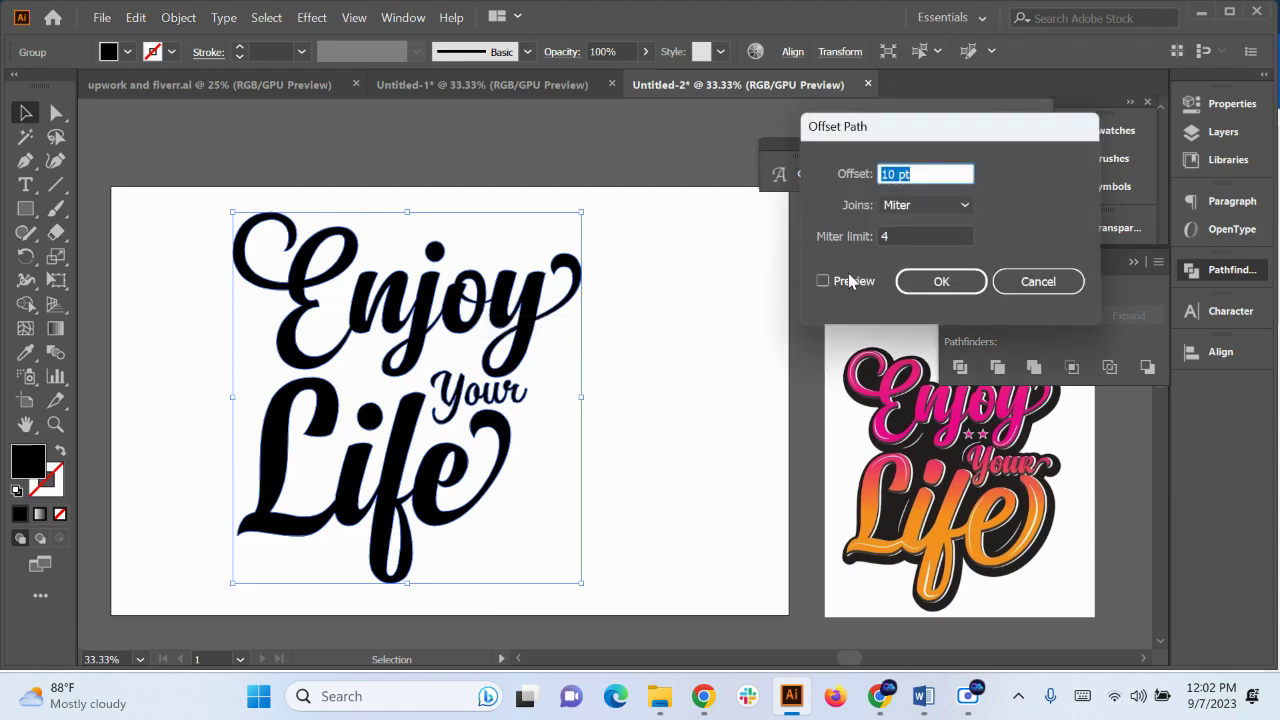
click(850, 281)
click(936, 174)
key(Down)
key(Down)
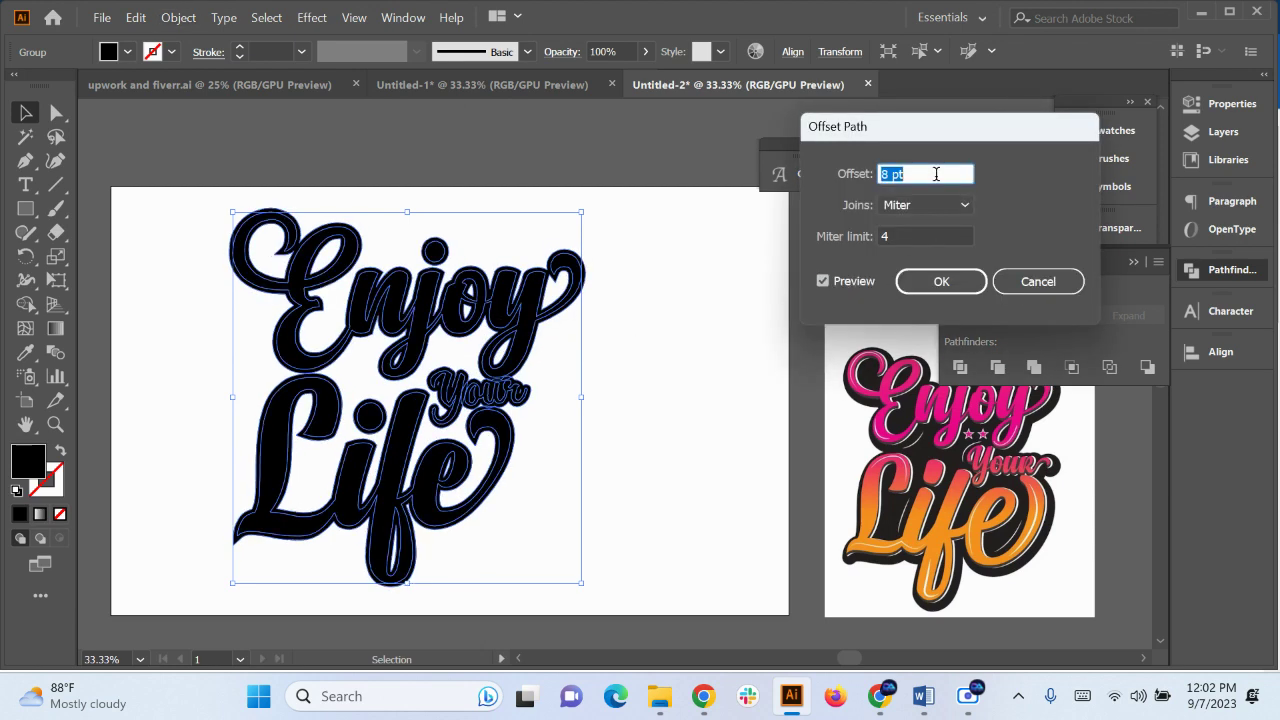
key(Down)
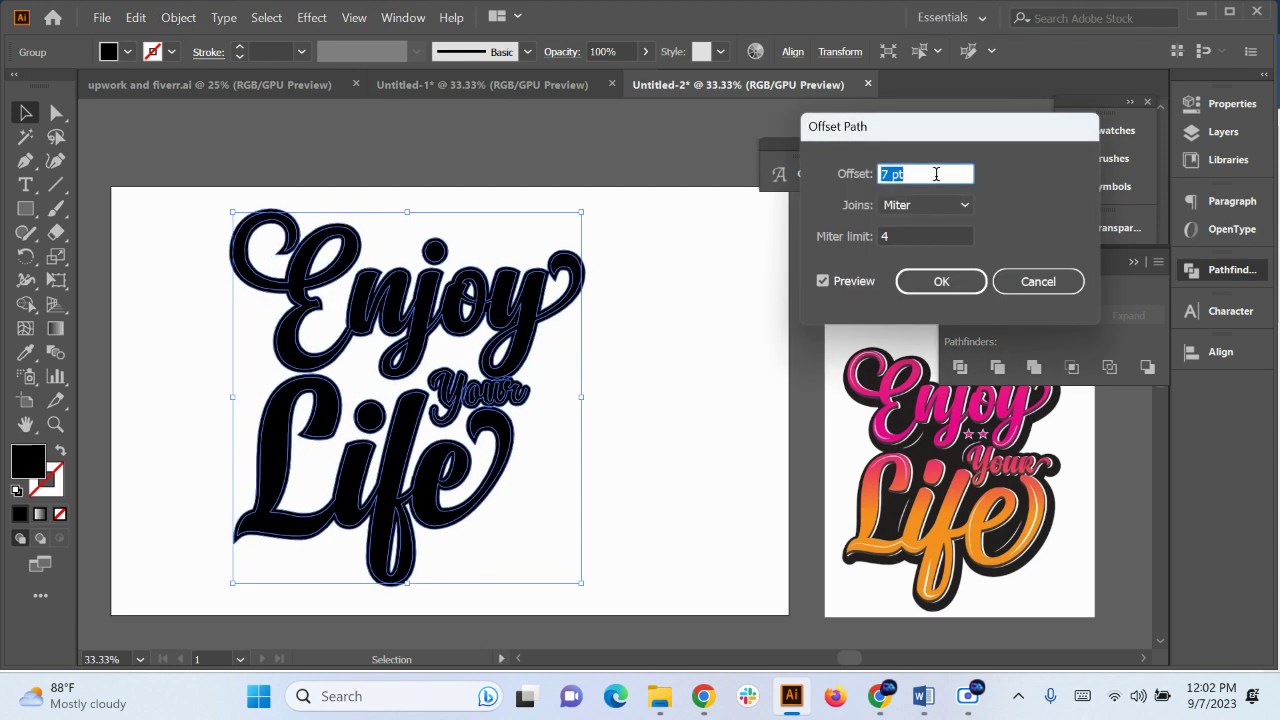
key(Down)
key(Down)
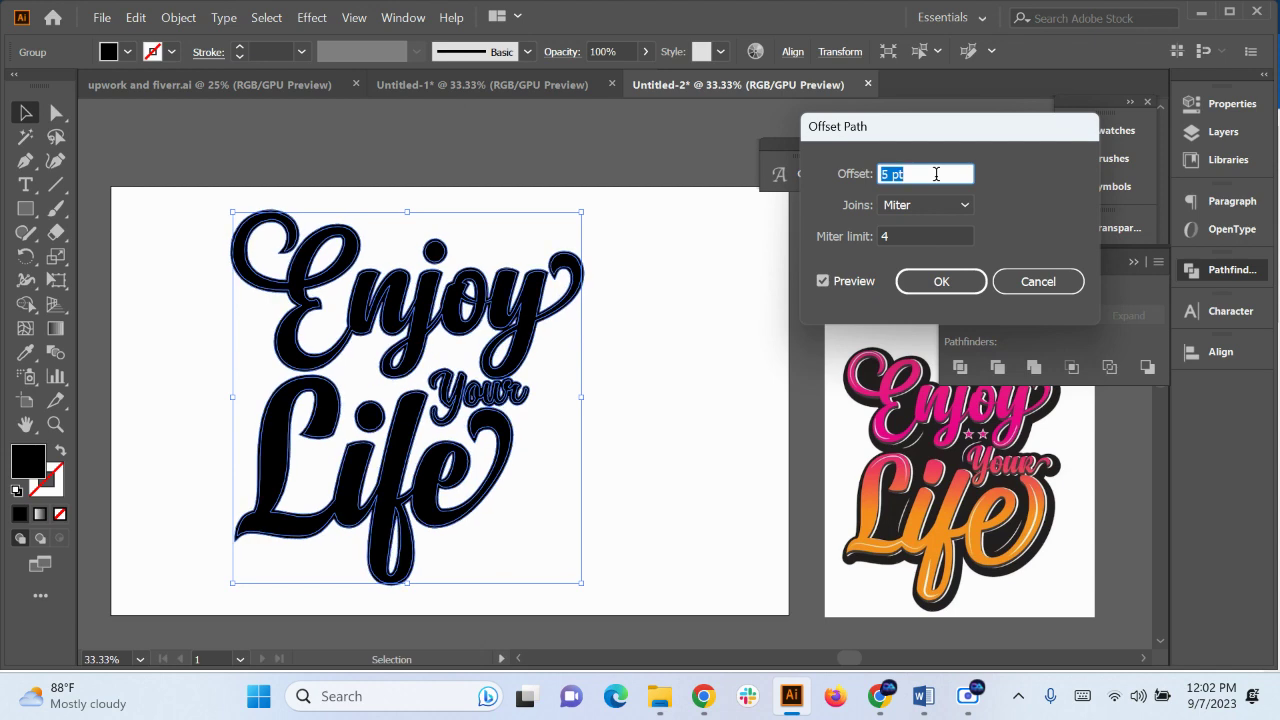
key(Down)
key(Up)
key(Down)
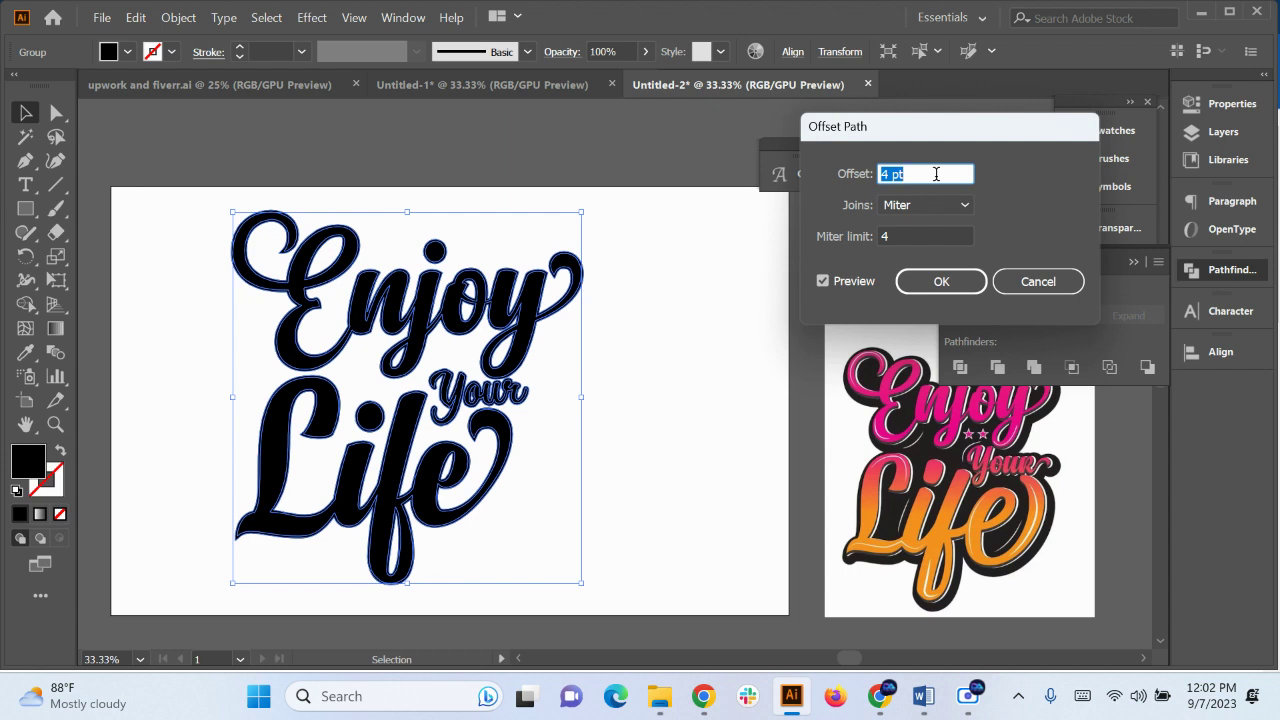
click(941, 281)
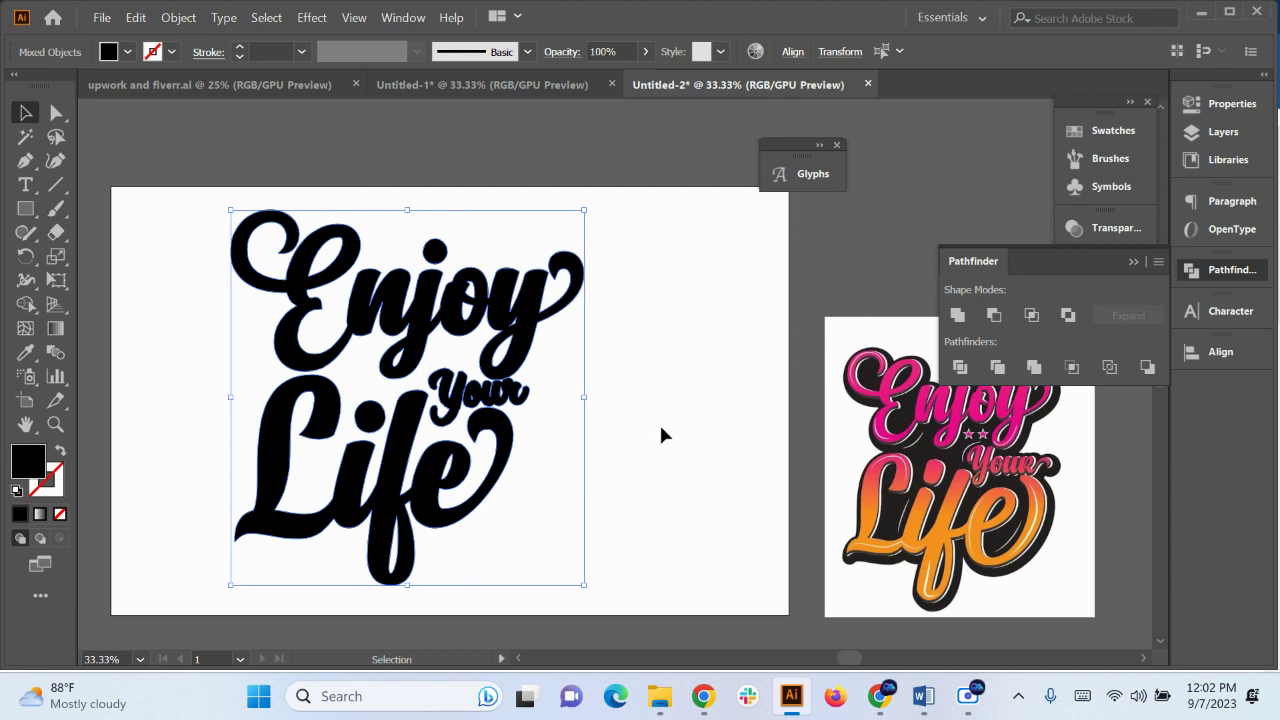
Undo the path offset to compare the lettering without it, and redo the offset
key(a)
click(661, 435)
key(v)
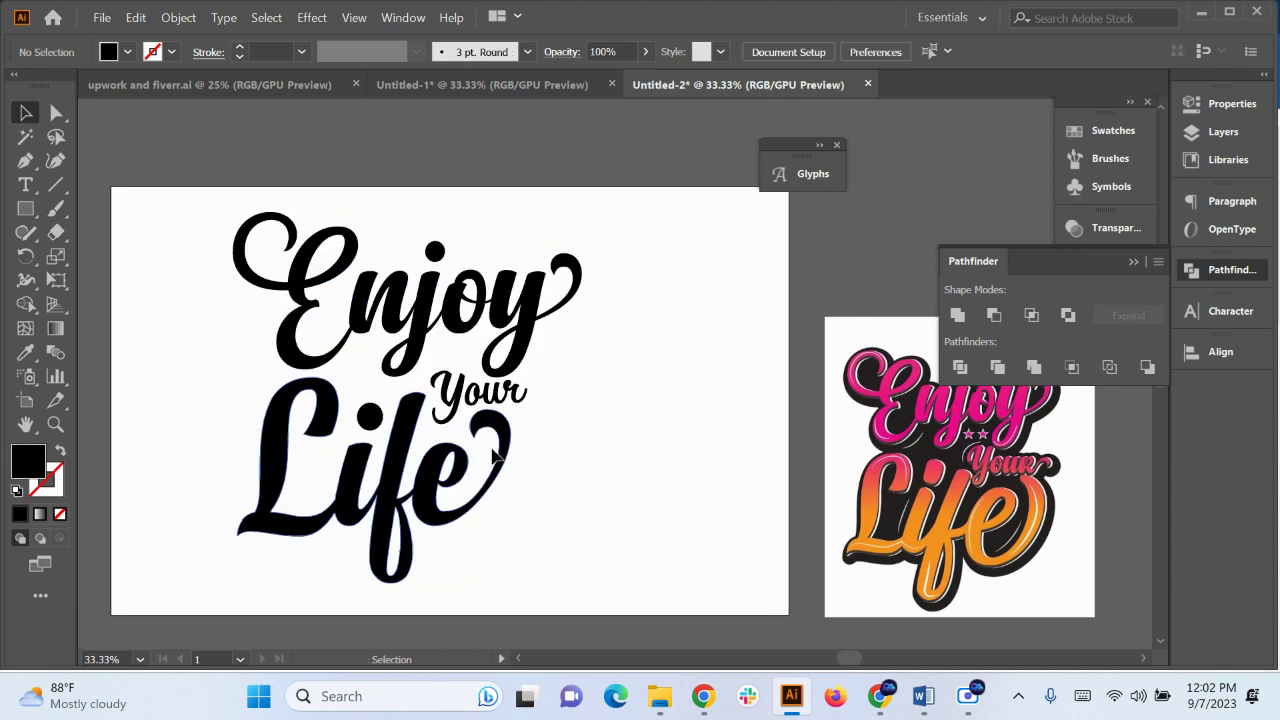
click(398, 440)
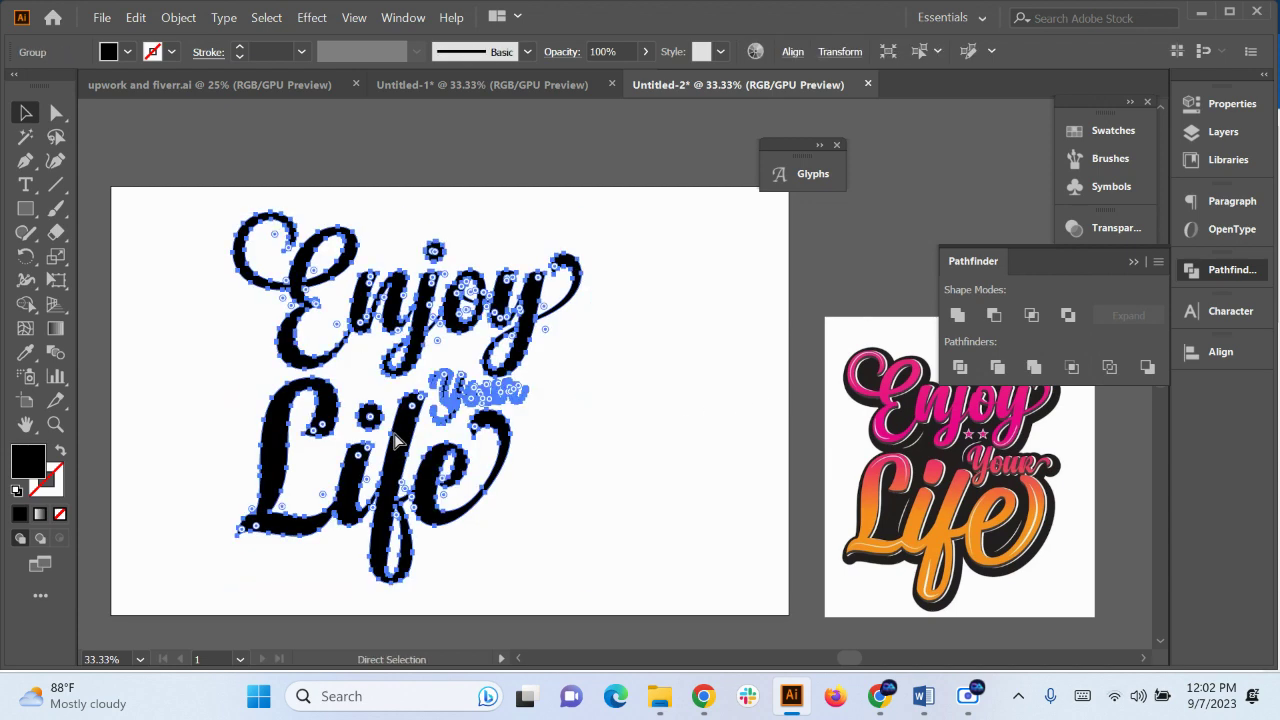
key(ctrl+shift+z)
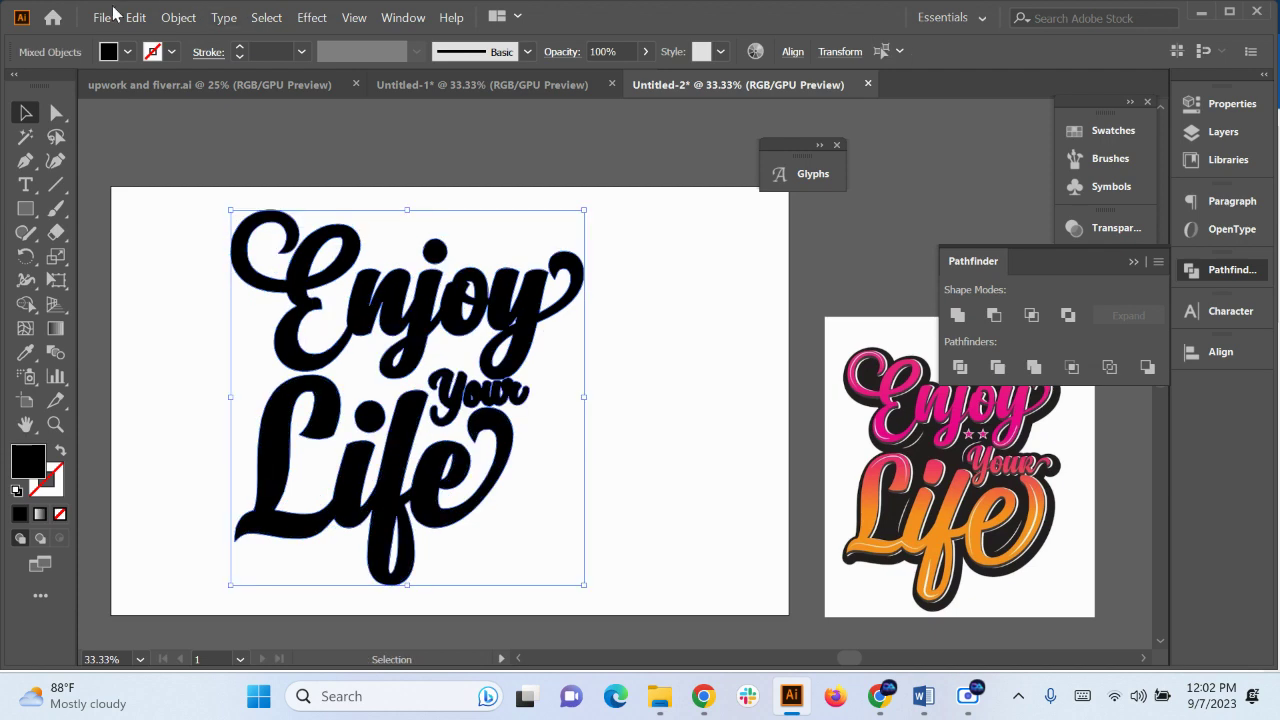
Fill the offset outline with red to set it apart from the black lettering
click(127, 51)
click(170, 88)
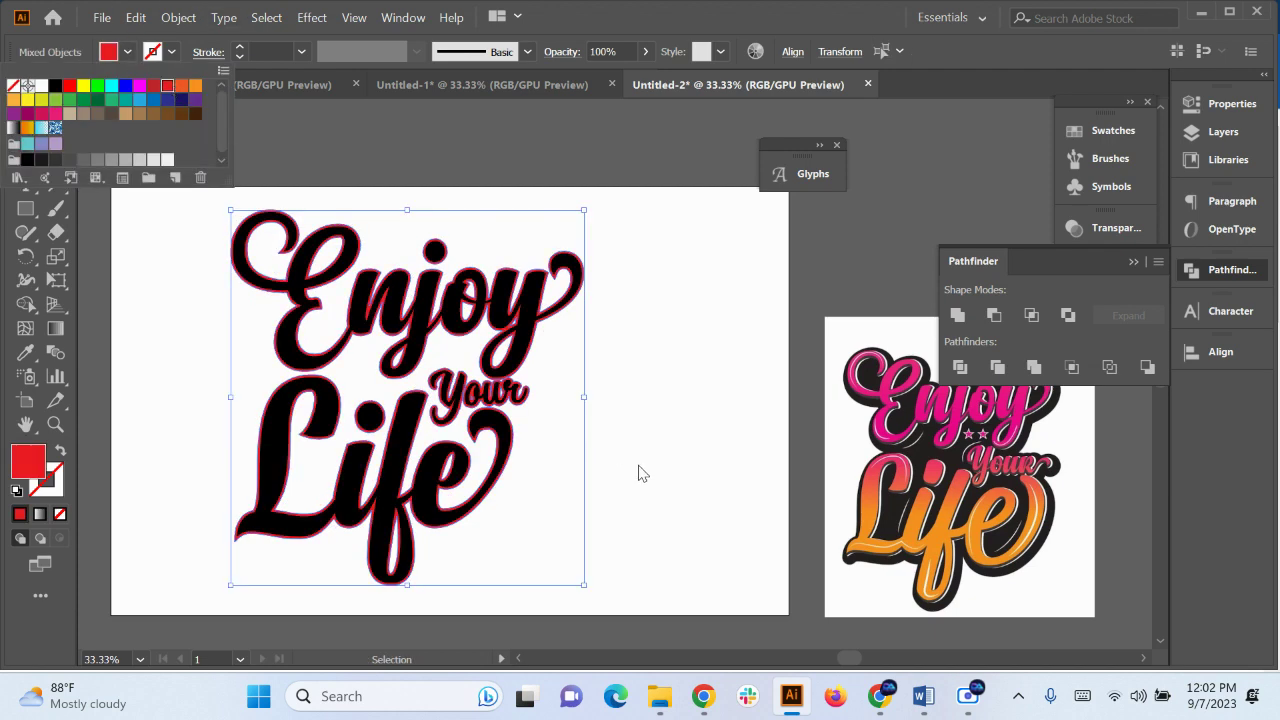
click(640, 471)
scroll(541, 413, up, 4)
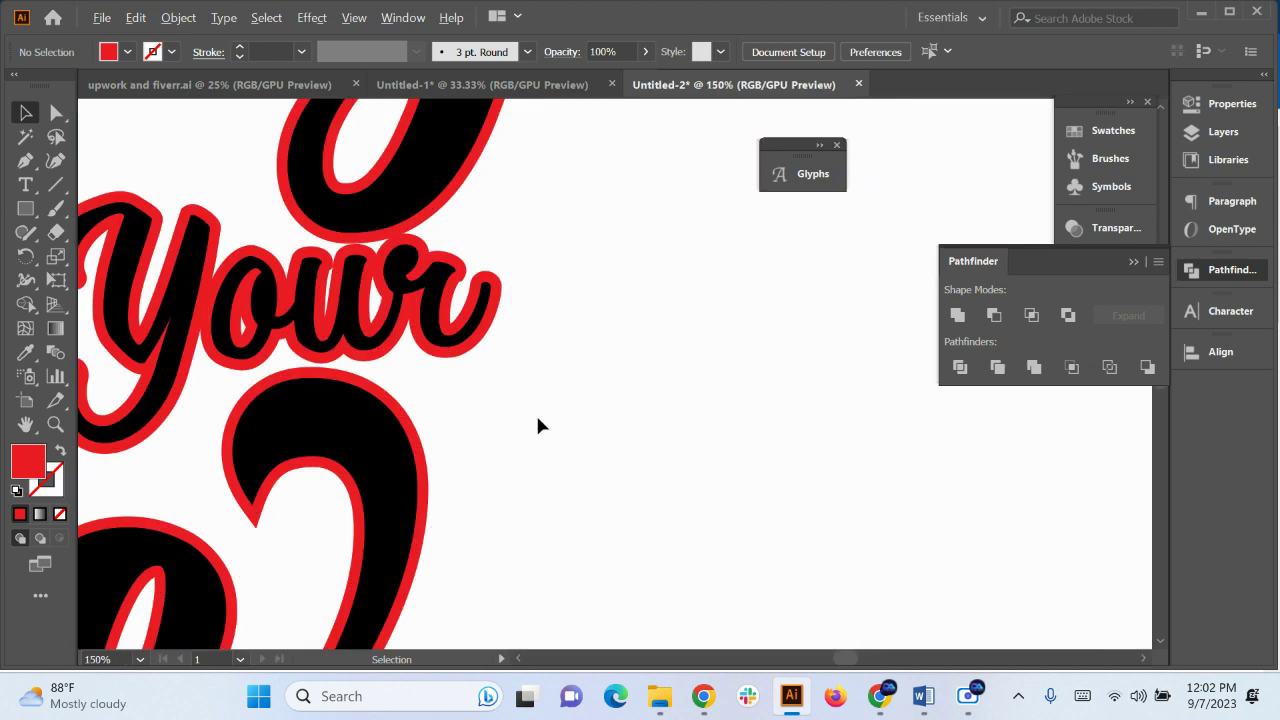
Check whether the red outlines around "Your", "Enjoy" and "Life" select as separate shapes
click(478, 342)
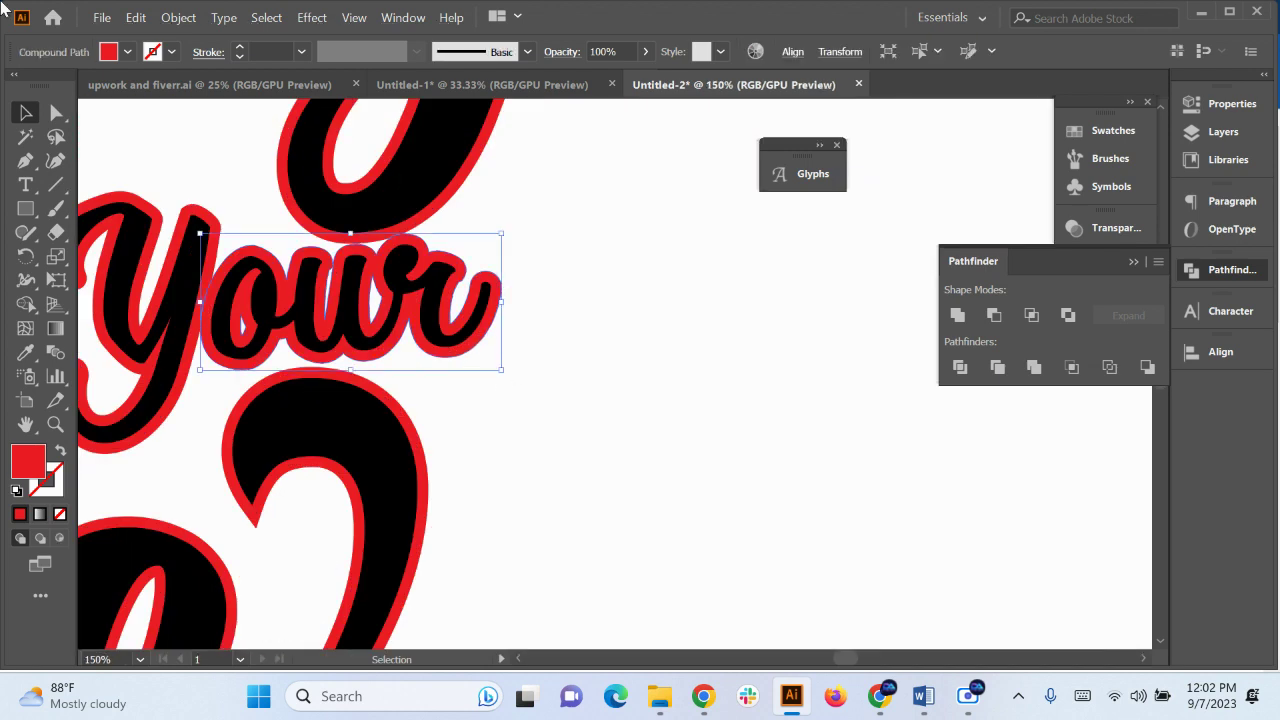
click(577, 413)
click(434, 217)
scroll(486, 246, down, 3)
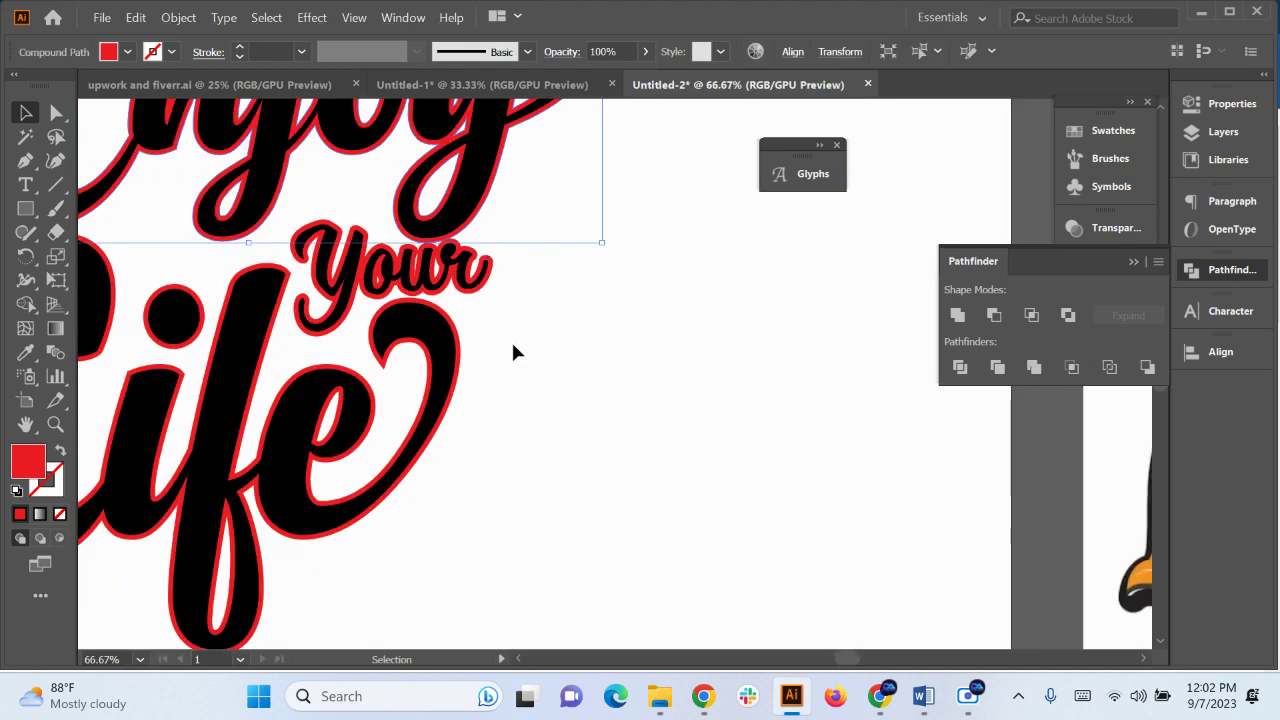
click(469, 292)
click(461, 358)
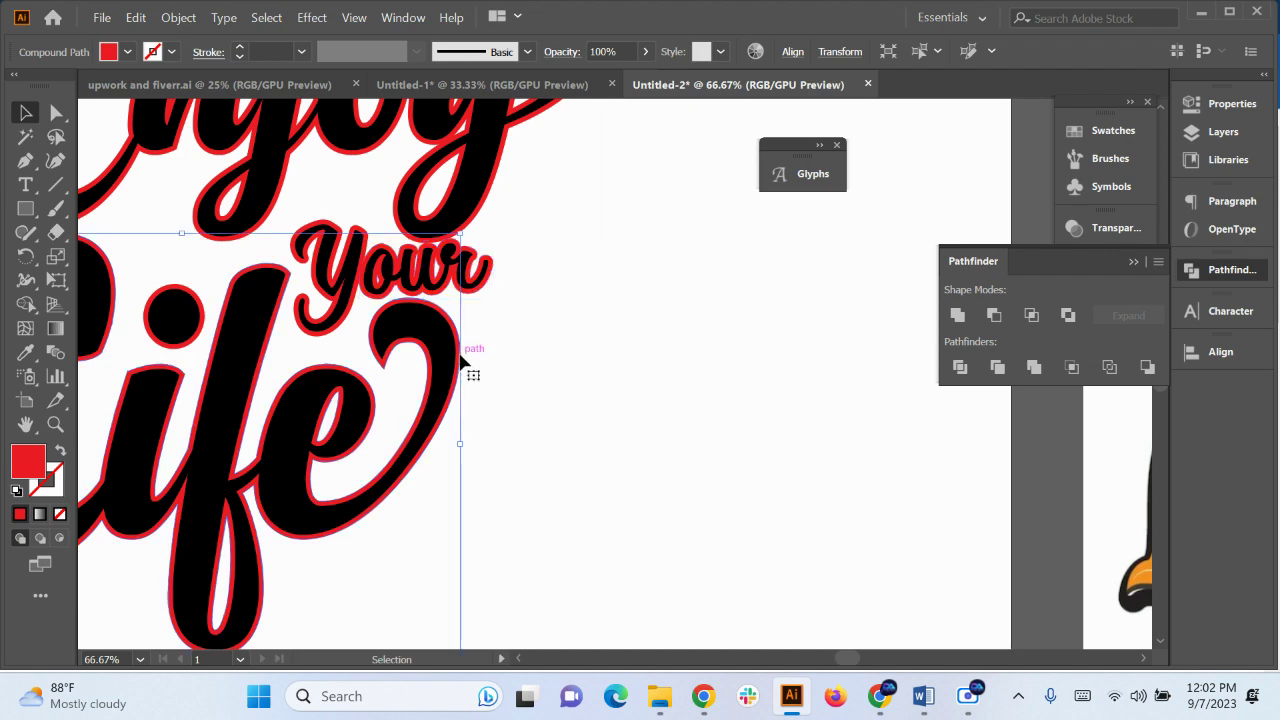
click(671, 423)
Undo the red fill and the path offset, and check how the original black words select
key(ctrl+z)
key(ctrl+z)
key(ctrl+z)
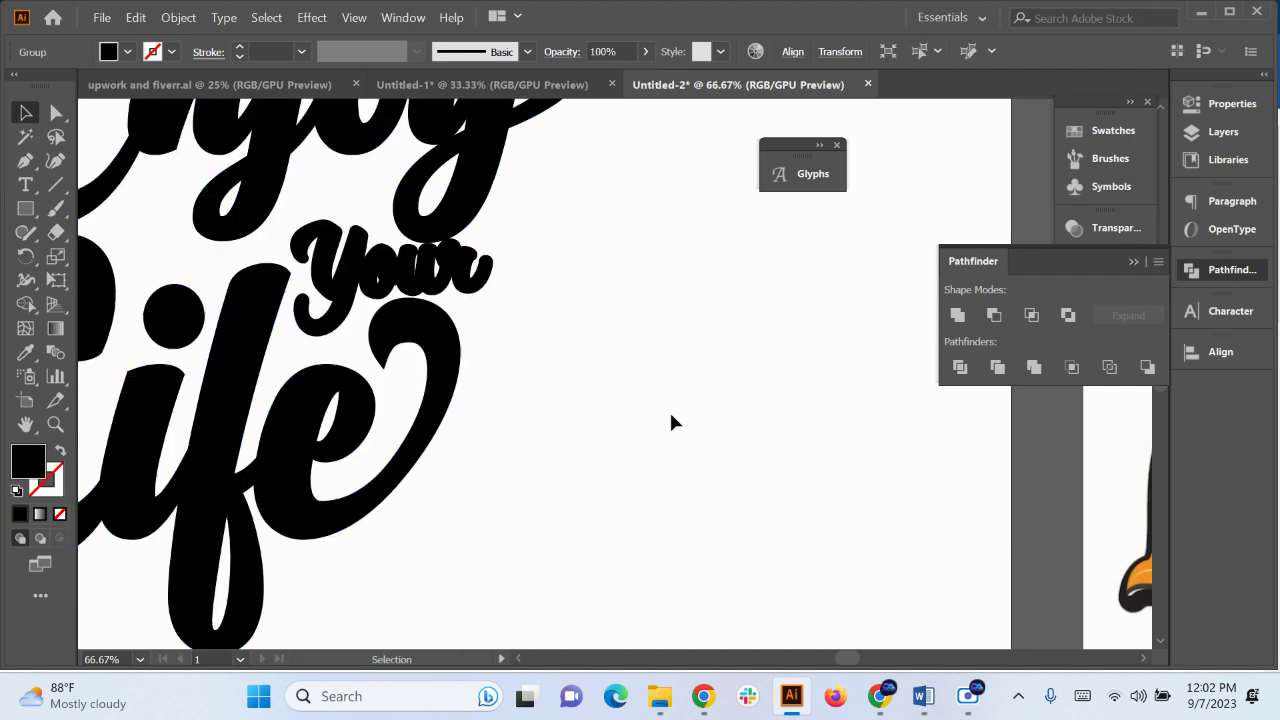
key(ctrl+z)
key(ctrl+z)
key(ctrl+z)
scroll(669, 409, down, 1)
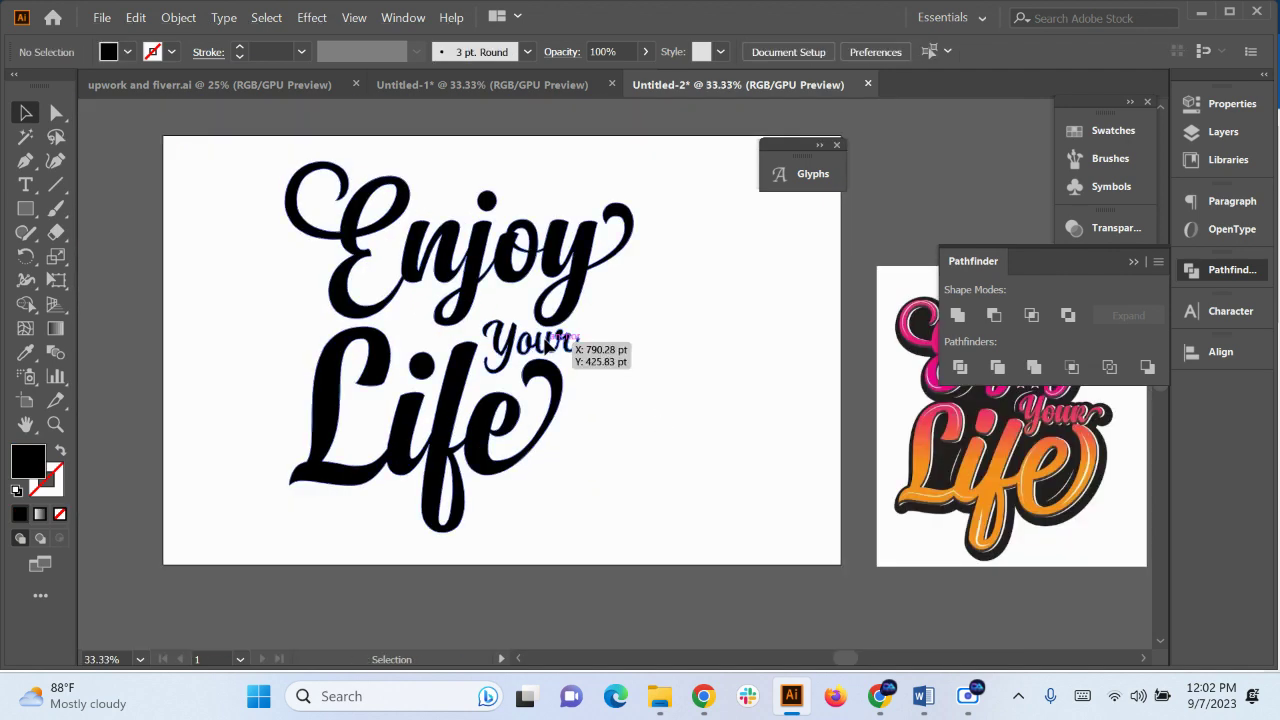
click(546, 339)
click(611, 426)
click(566, 338)
click(628, 378)
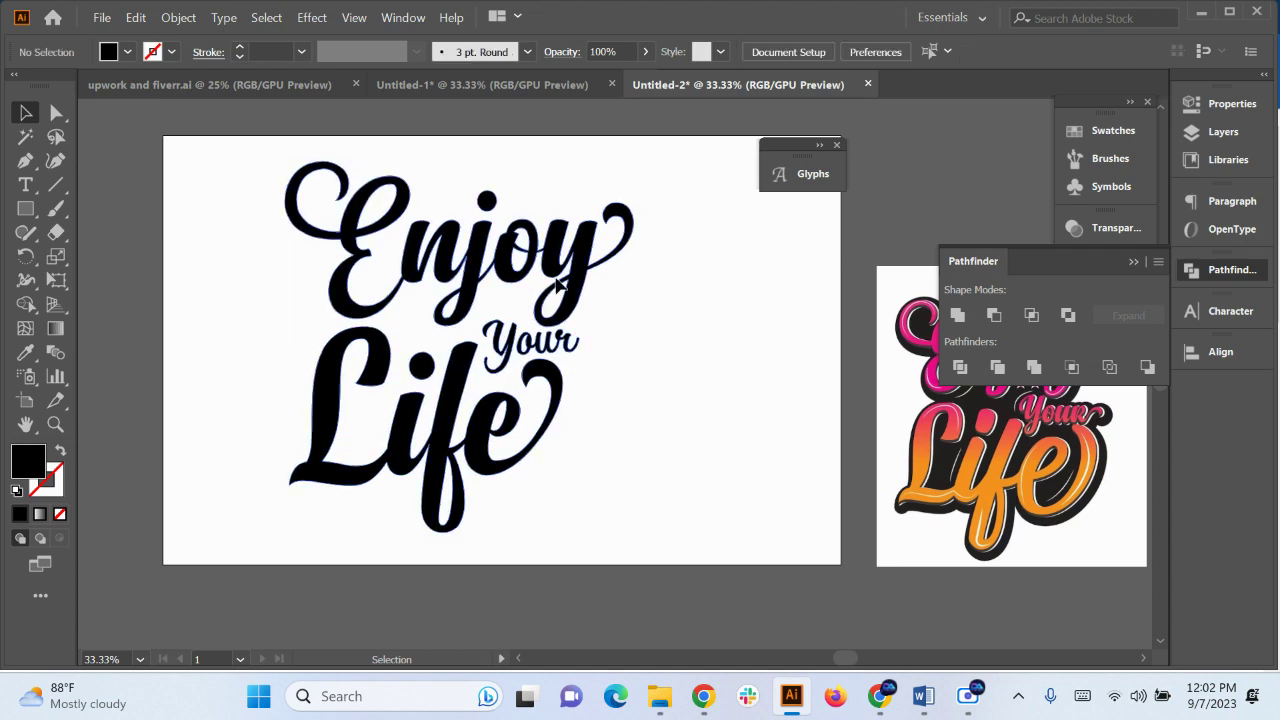
Select the whole "Enjoy Your Life" lettering and offset its path by 3 pt with miter joins
click(557, 282)
drag(688, 520, 211, 140)
key(a)
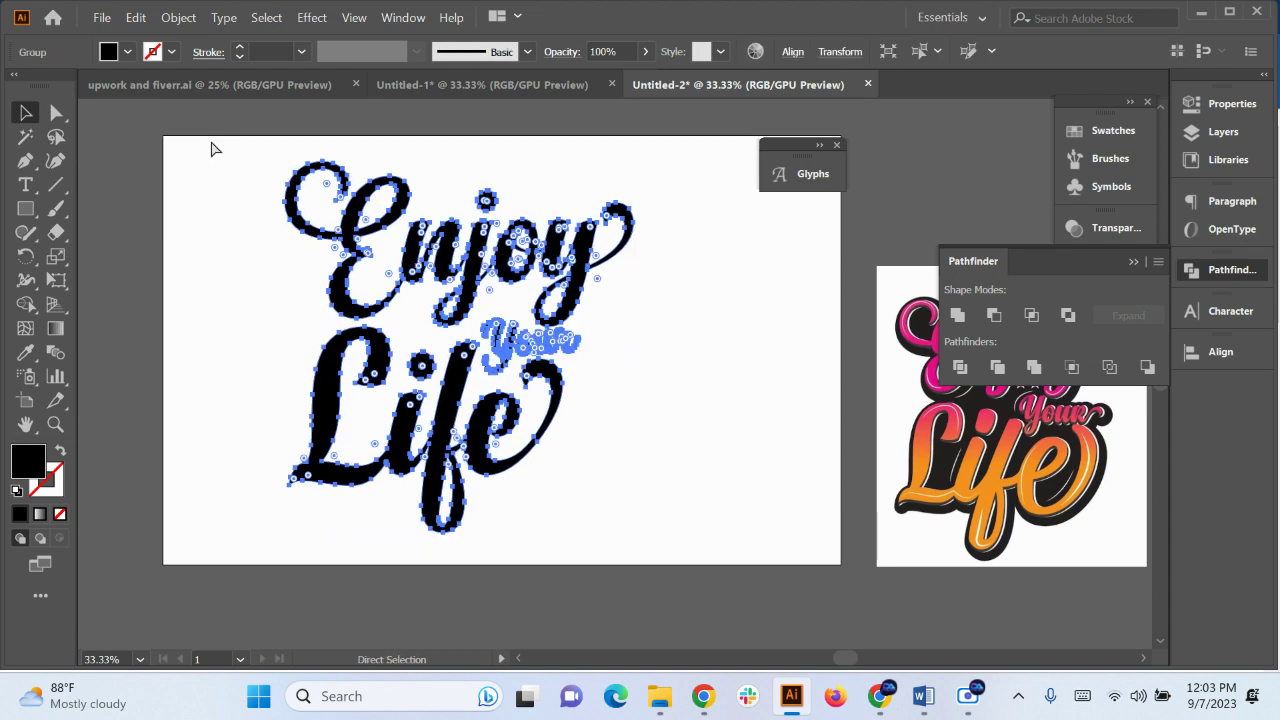
click(178, 17)
mouse_move(241, 516)
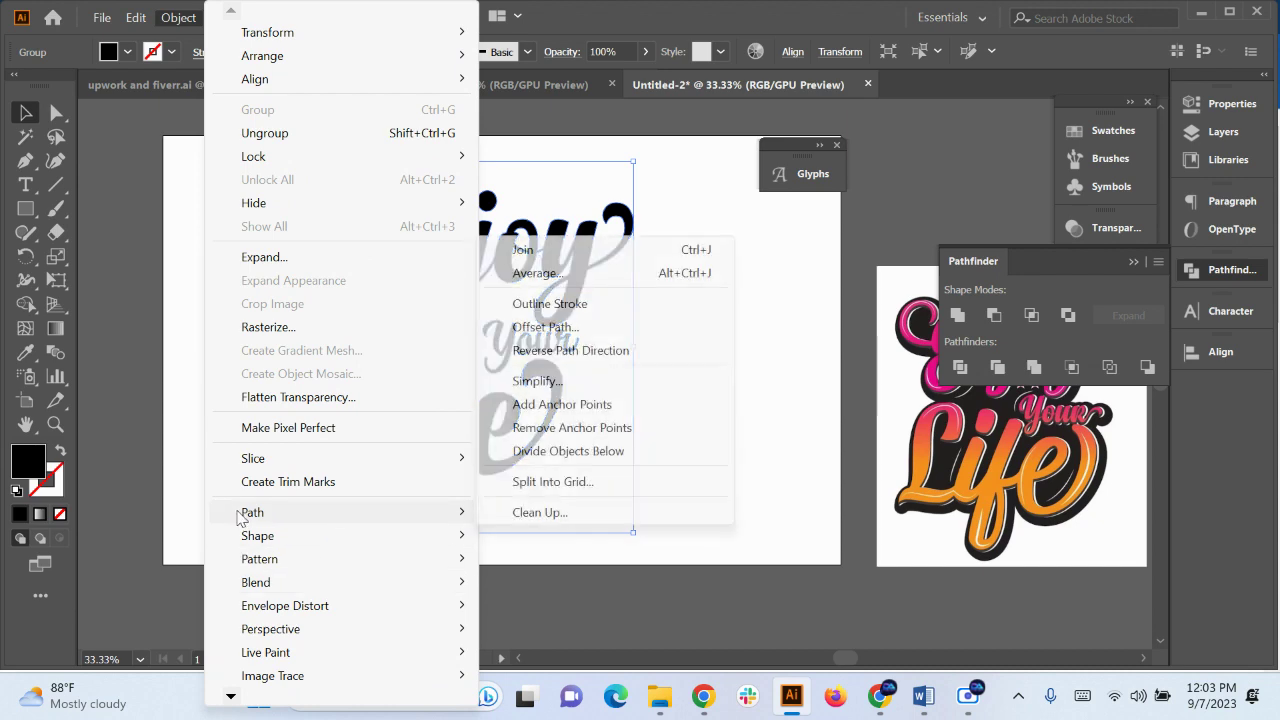
click(545, 327)
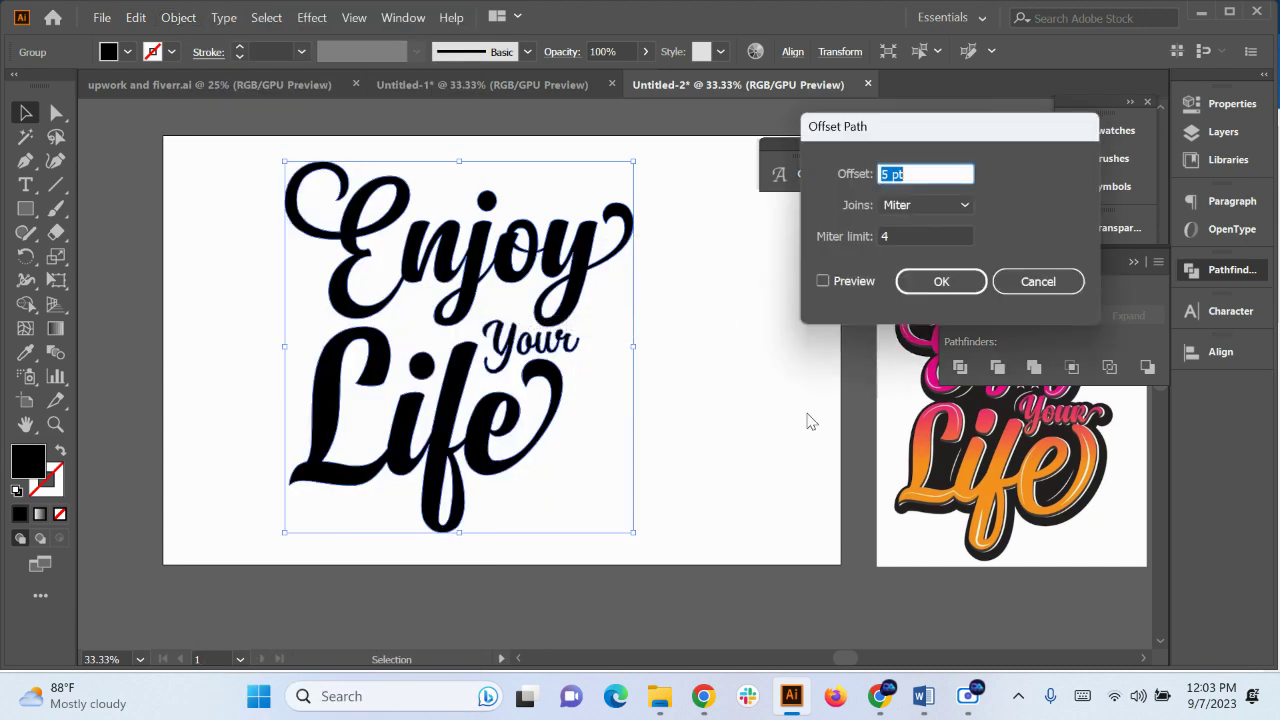
click(855, 285)
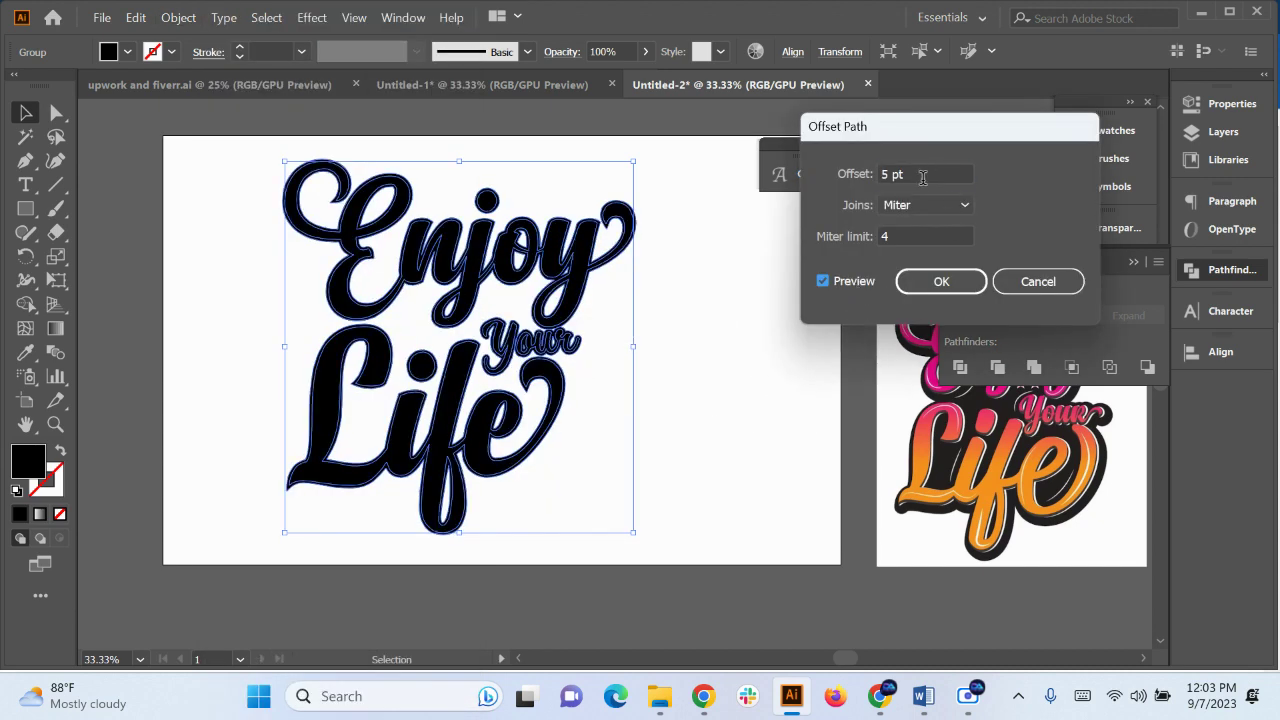
click(922, 175)
key(Down)
key(Down)
key(Down)
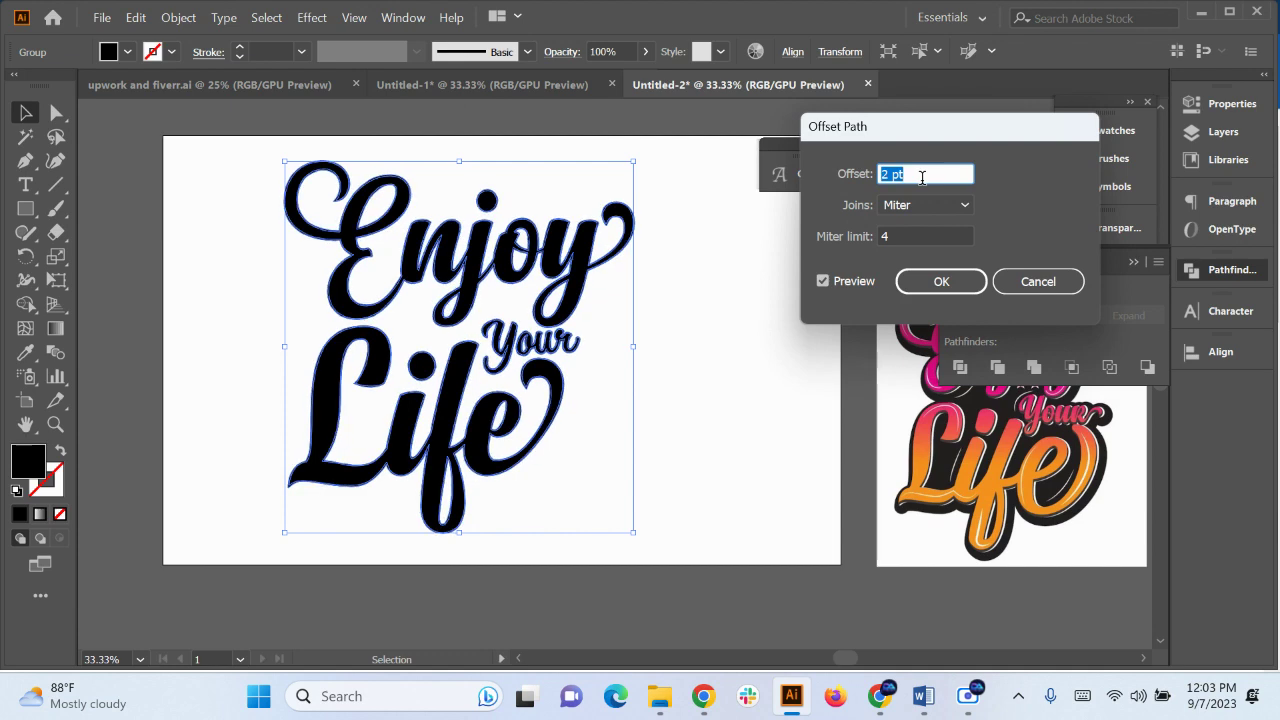
key(Up)
click(935, 284)
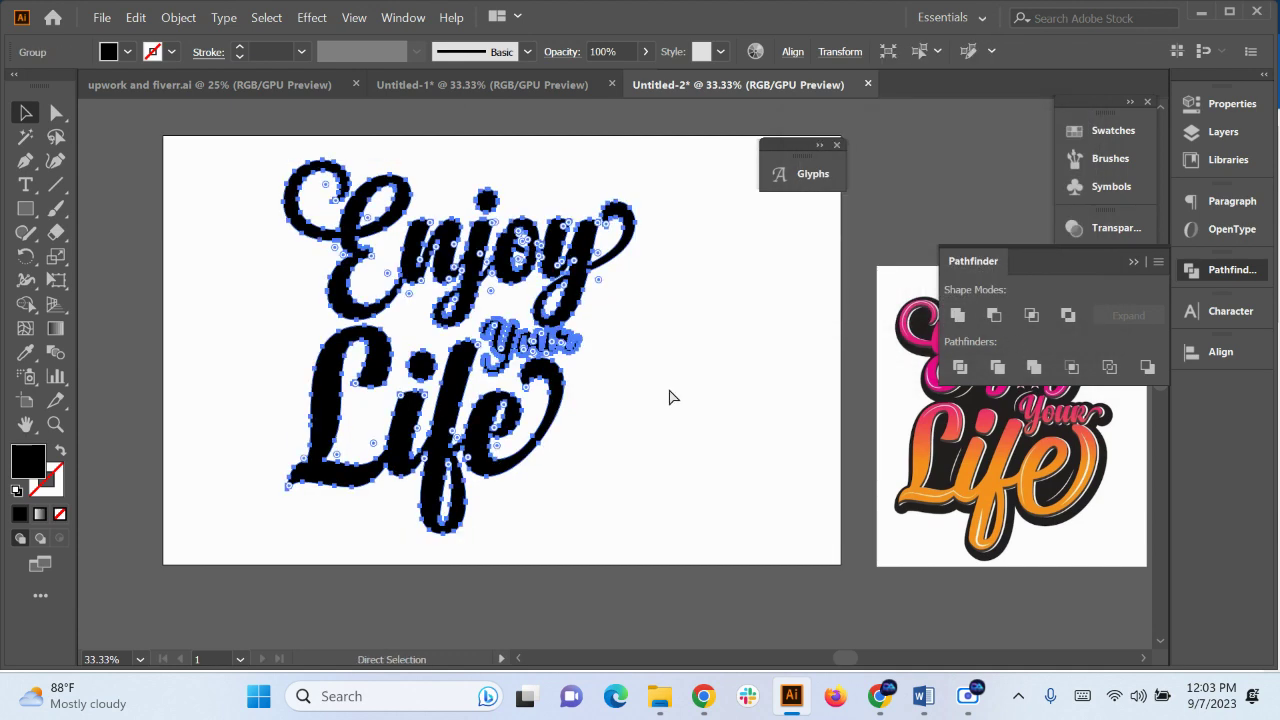
Group the offset outlines behind the black lettering and fill the group with magenta
key(ctrl+x)
click(559, 306)
key(ctrl+b)
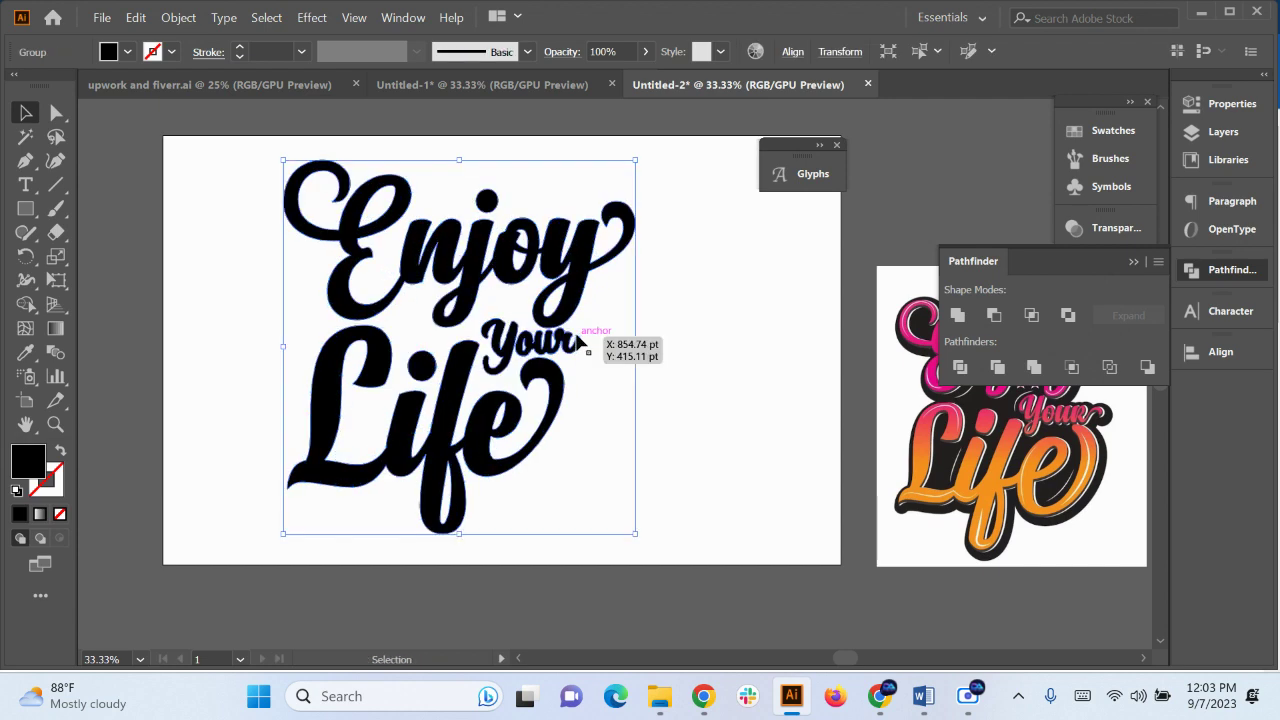
click(127, 52)
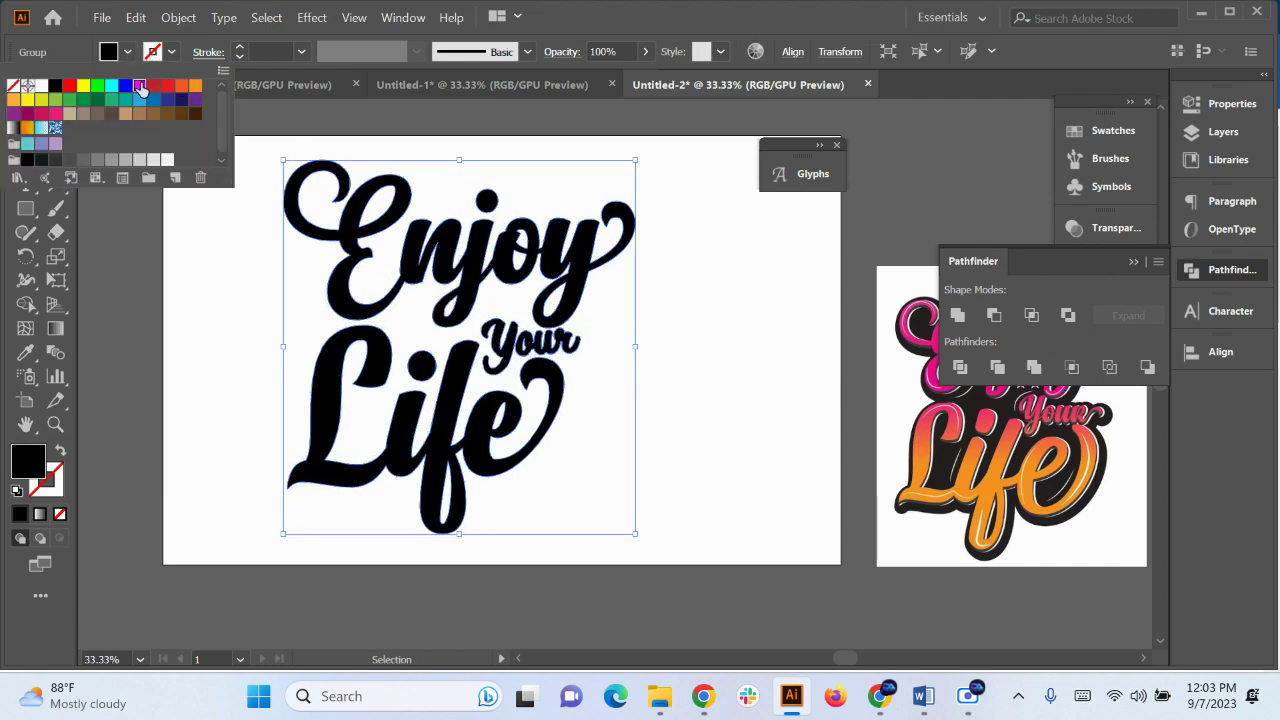
click(139, 86)
click(618, 410)
scroll(604, 399, up, 3)
scroll(493, 268, up, 2)
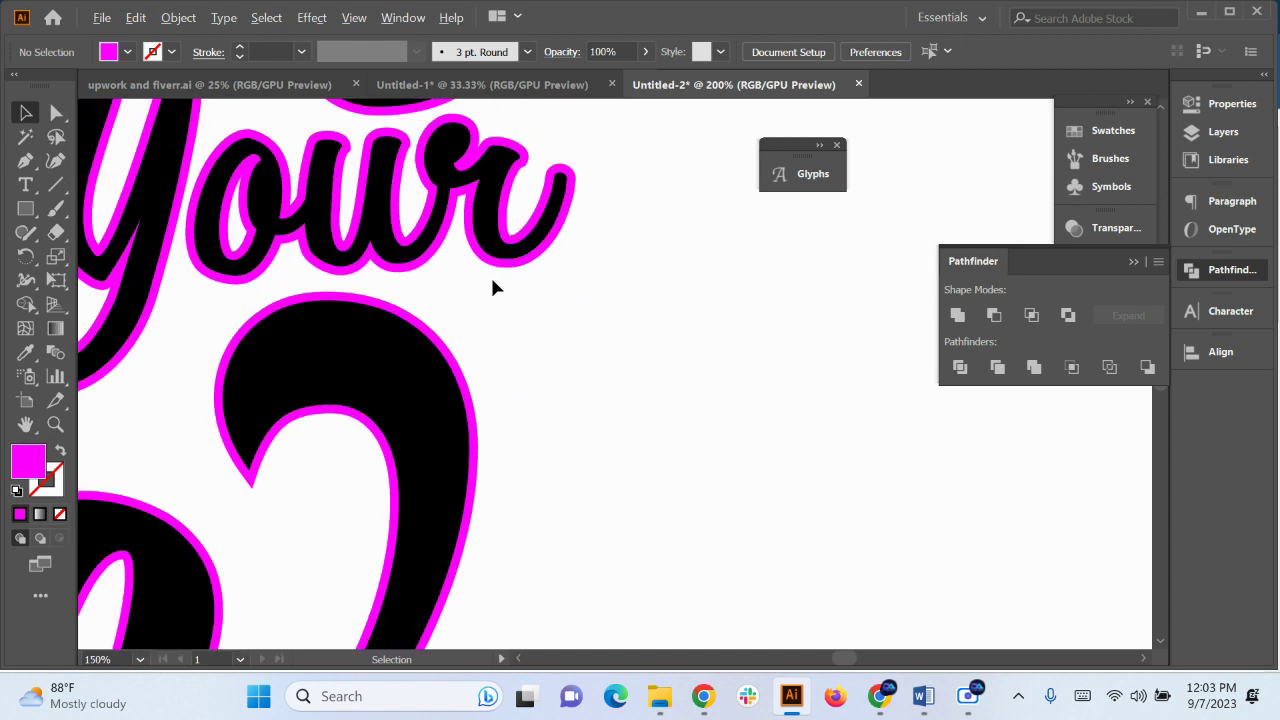
Nudge the magenta outline group down and back up, and shift it slightly to the right behind the lettering
click(508, 266)
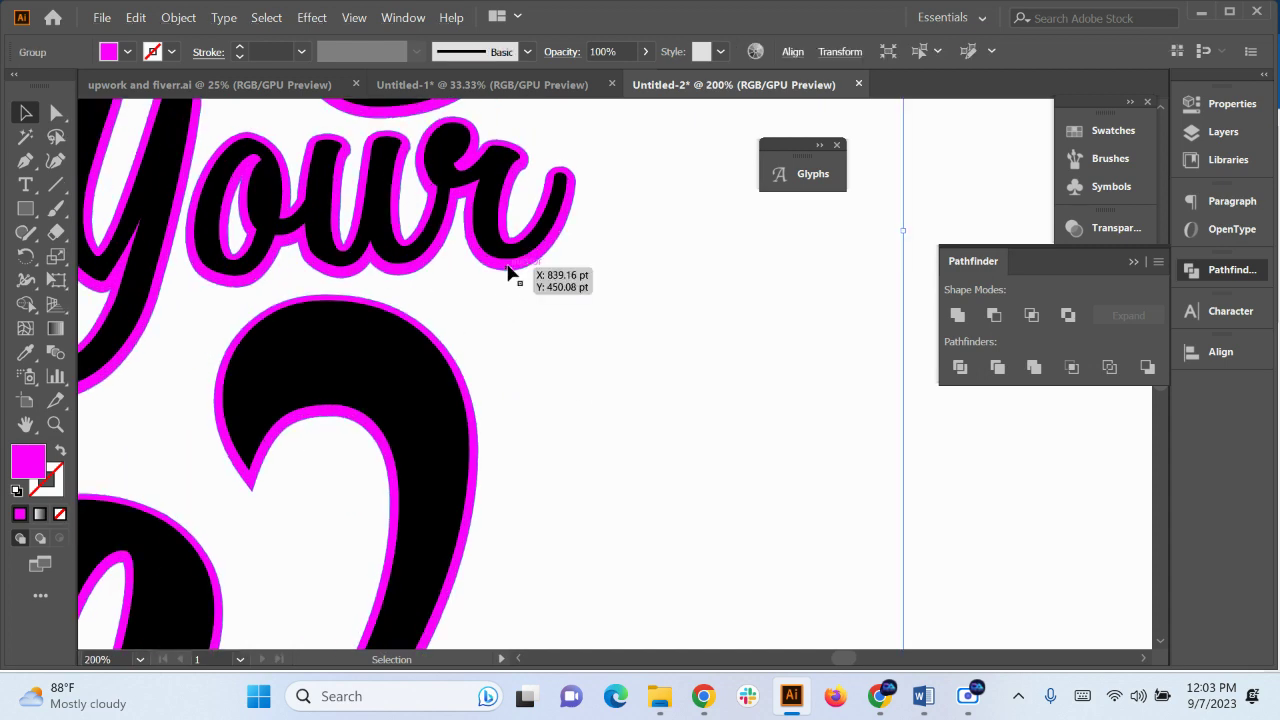
key(Down)
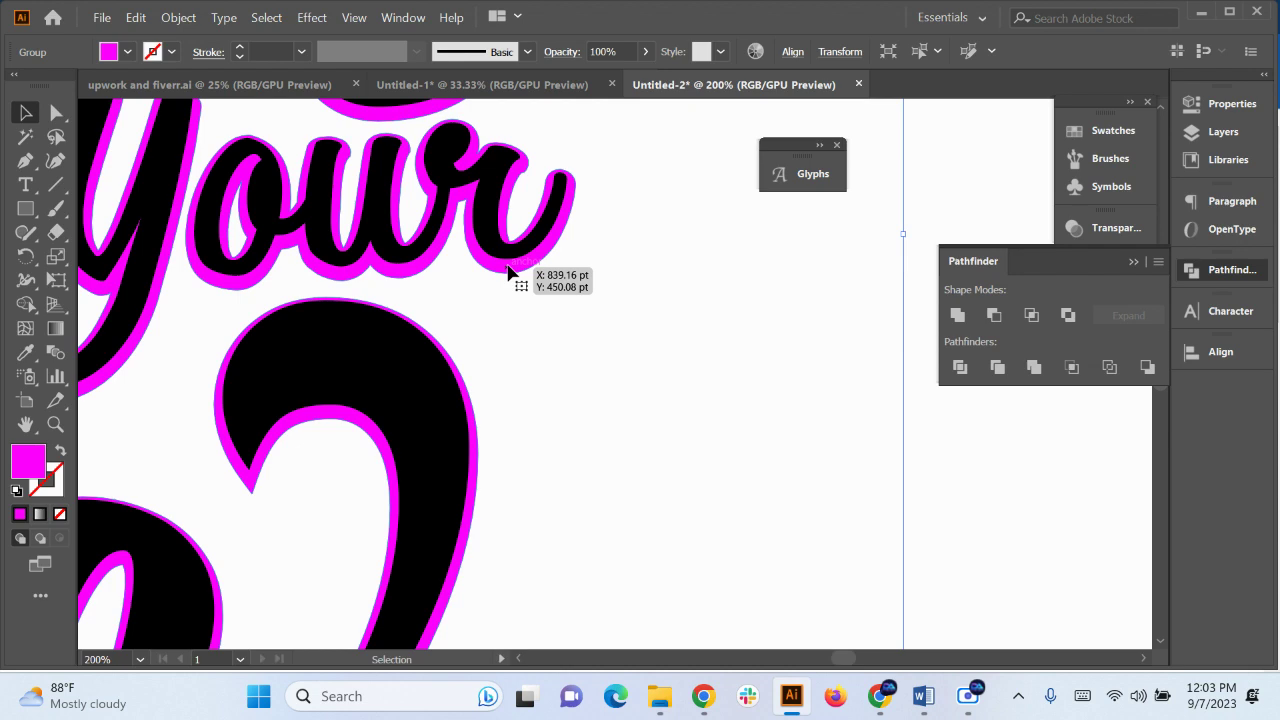
key(Up)
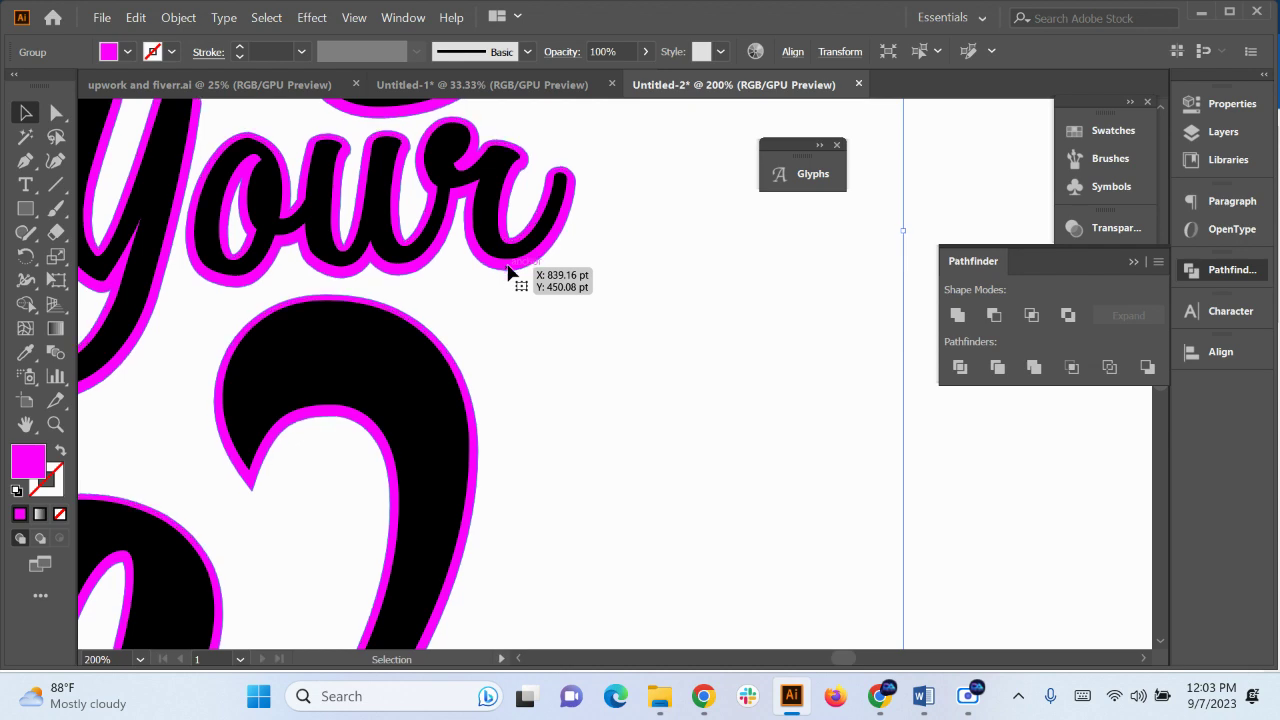
key(Right)
scroll(689, 276, down, 4)
click(689, 278)
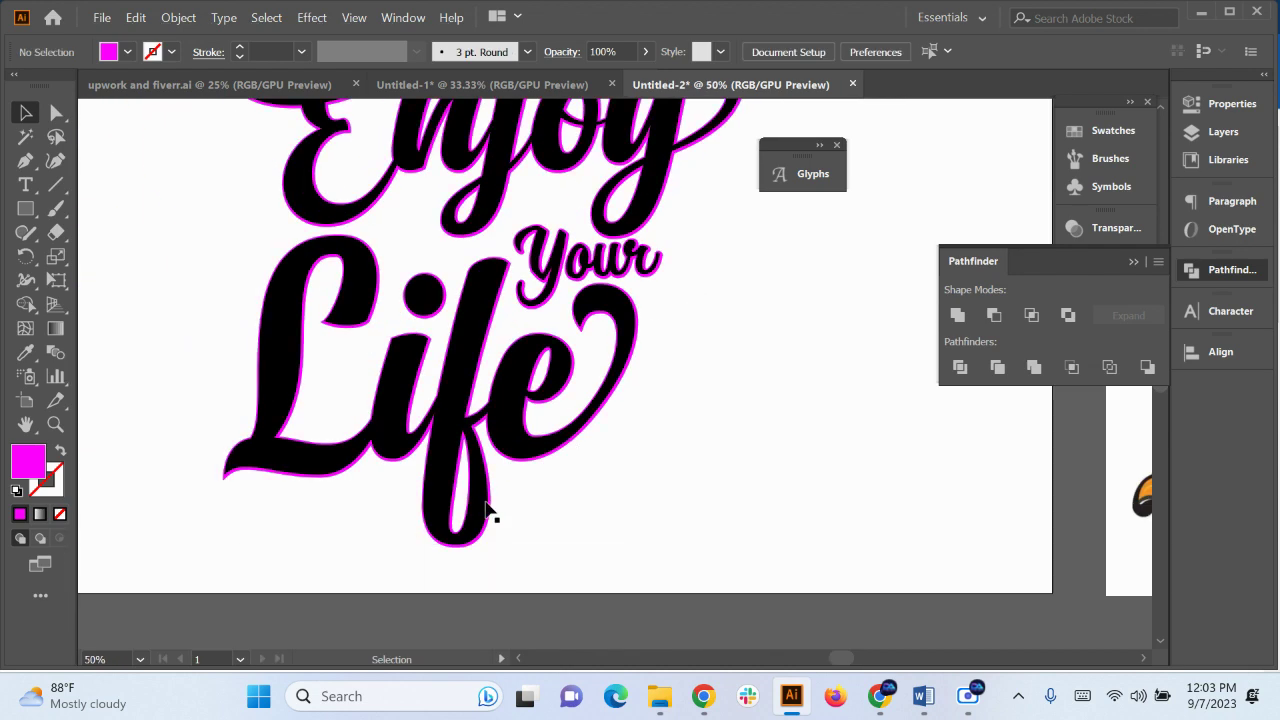
Select the black "Enjoy Your Life" lettering and offset its path by 2 pt with miter joins and a miter limit of 4
scroll(484, 505, up, 2)
click(432, 281)
click(432, 290)
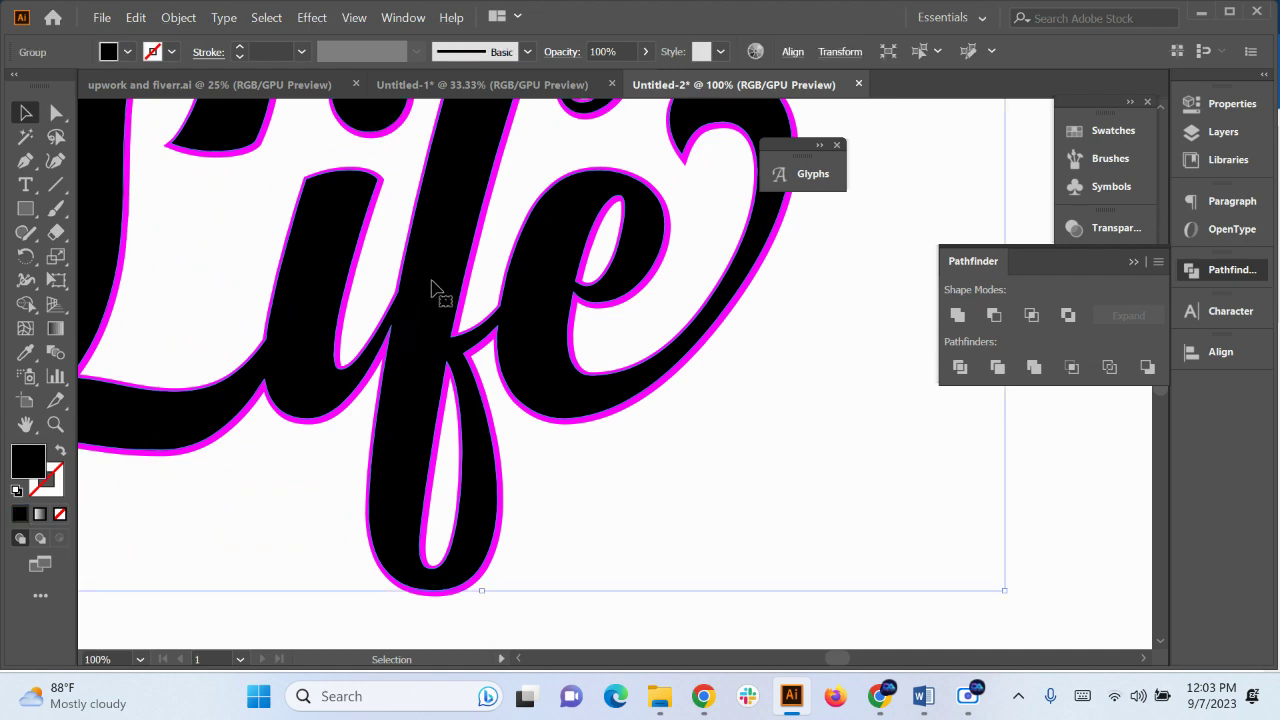
click(180, 18)
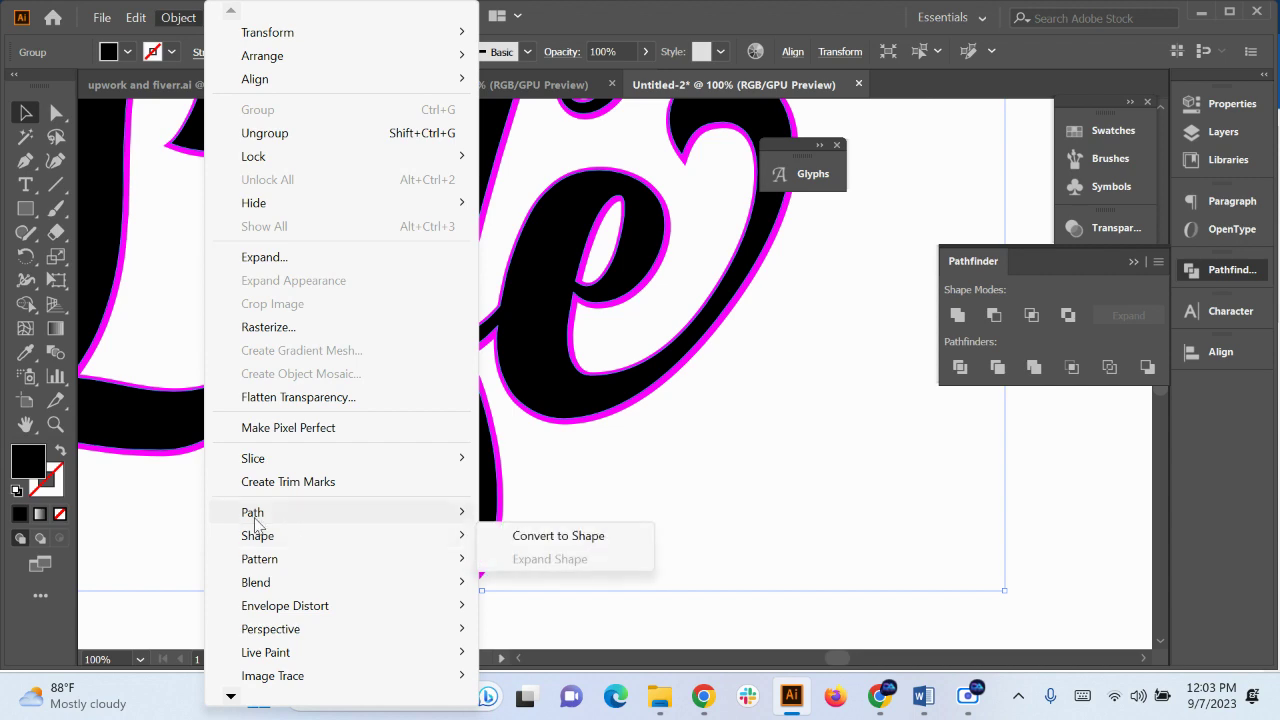
mouse_move(330, 512)
click(546, 328)
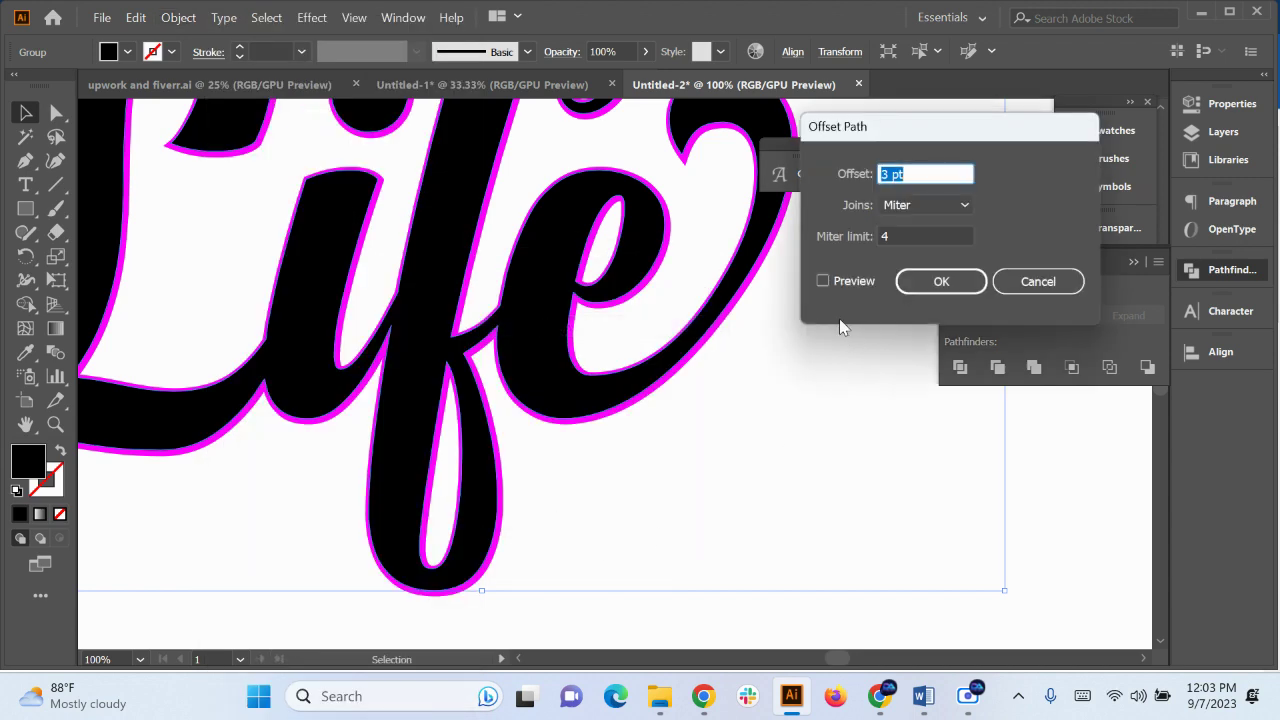
click(824, 281)
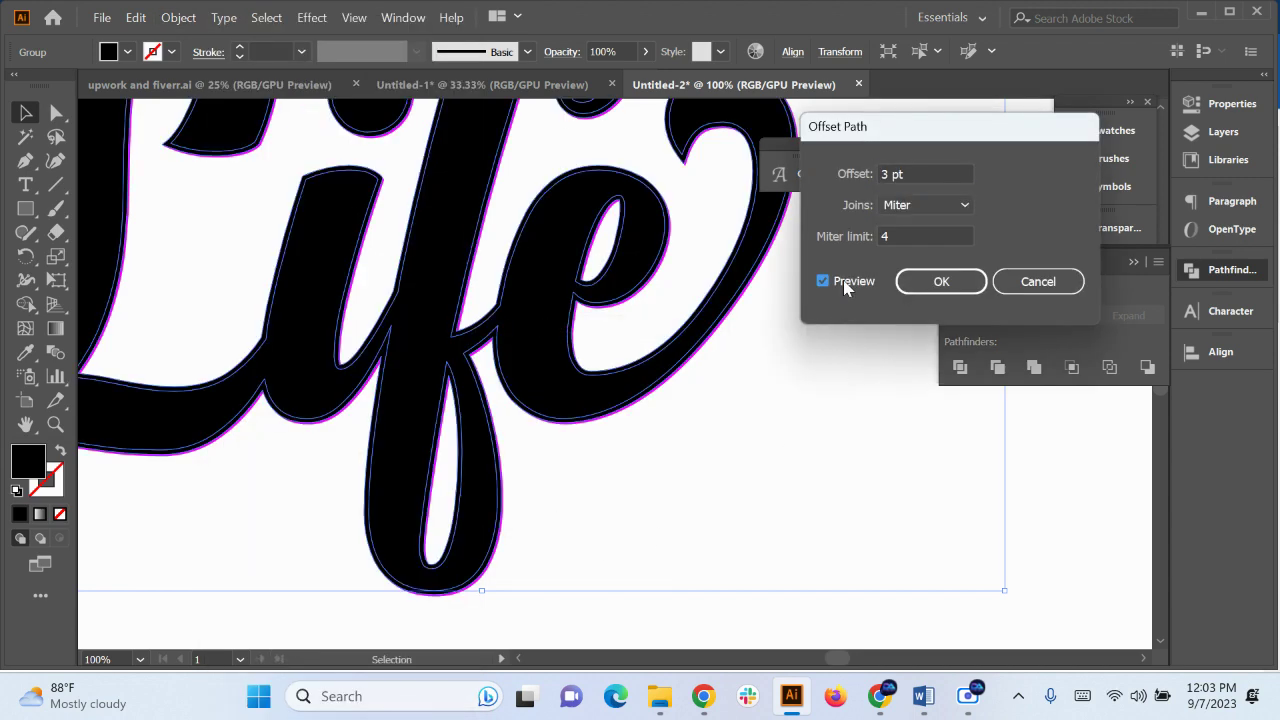
click(912, 174)
key(Down)
key(Down)
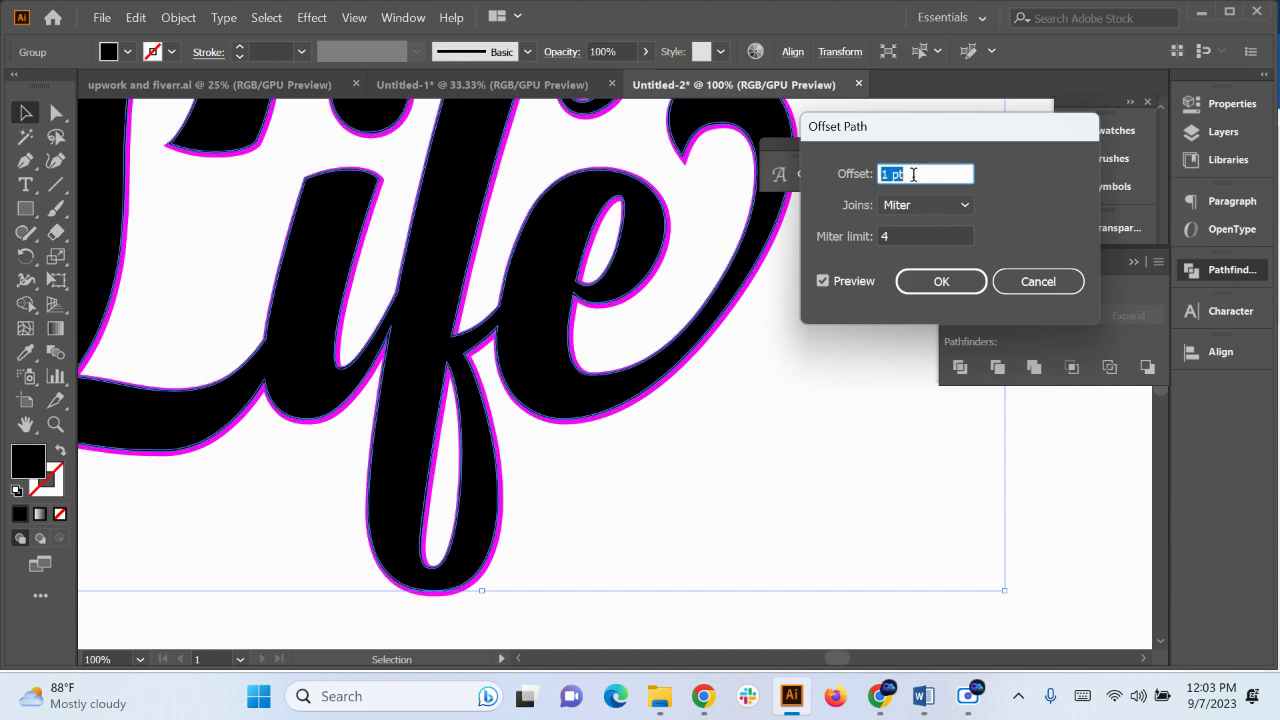
key(Up)
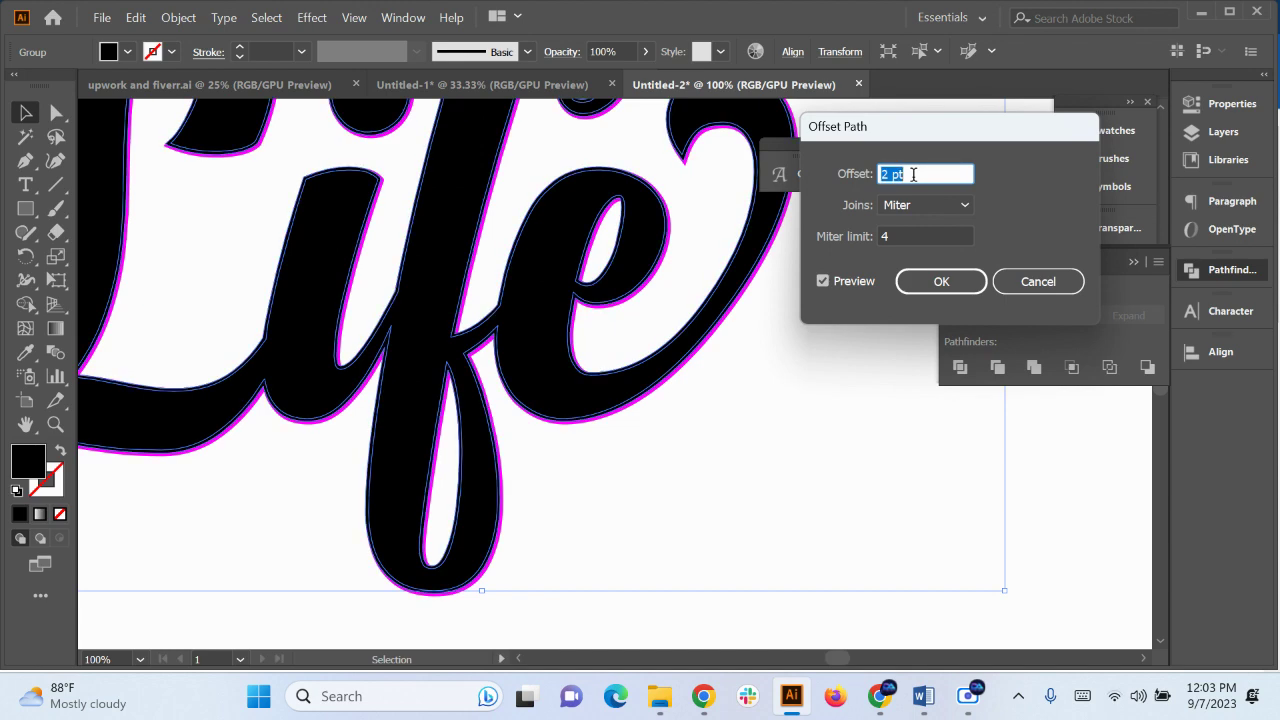
click(937, 282)
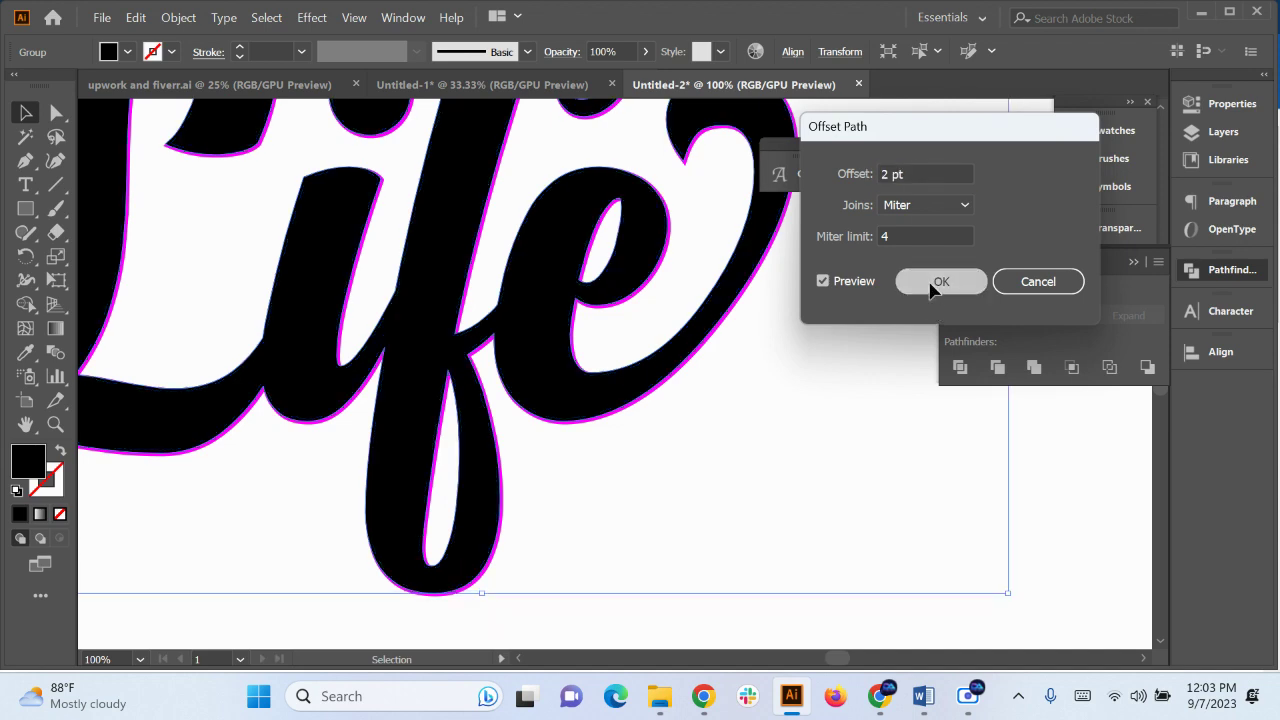
Fill the new offset outlines with RGB Blue and clear the selection
click(127, 51)
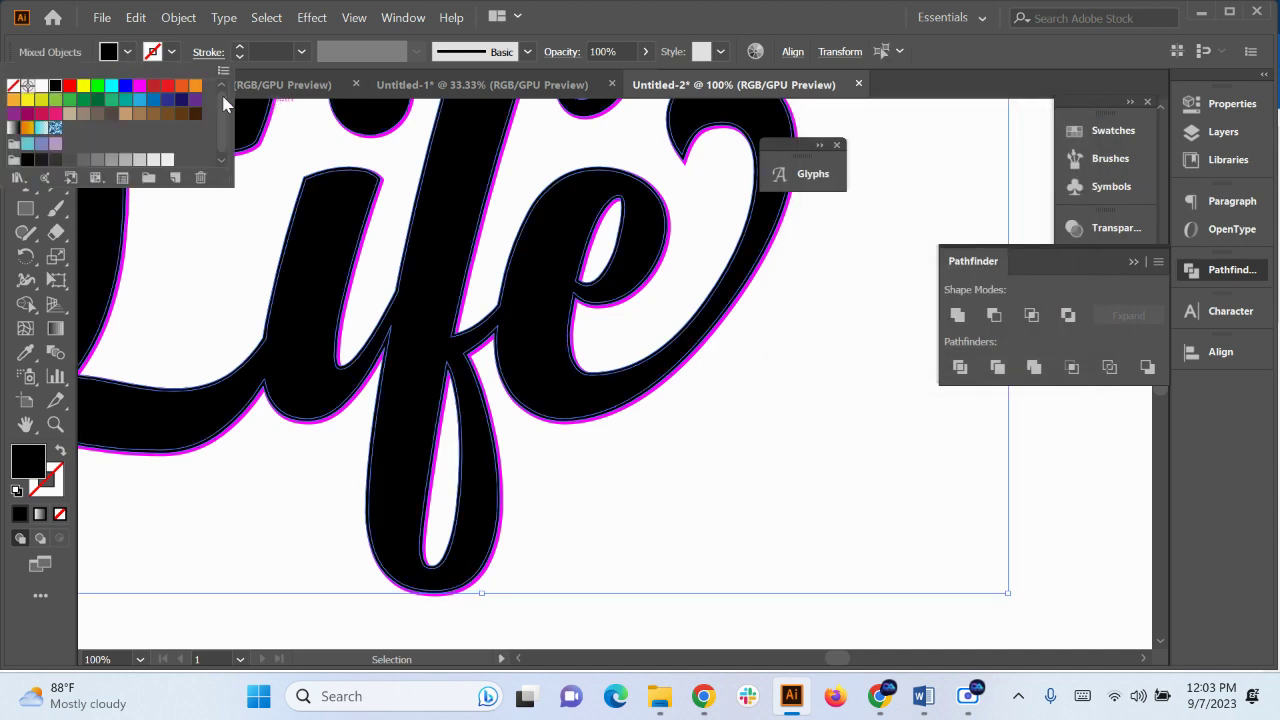
click(126, 88)
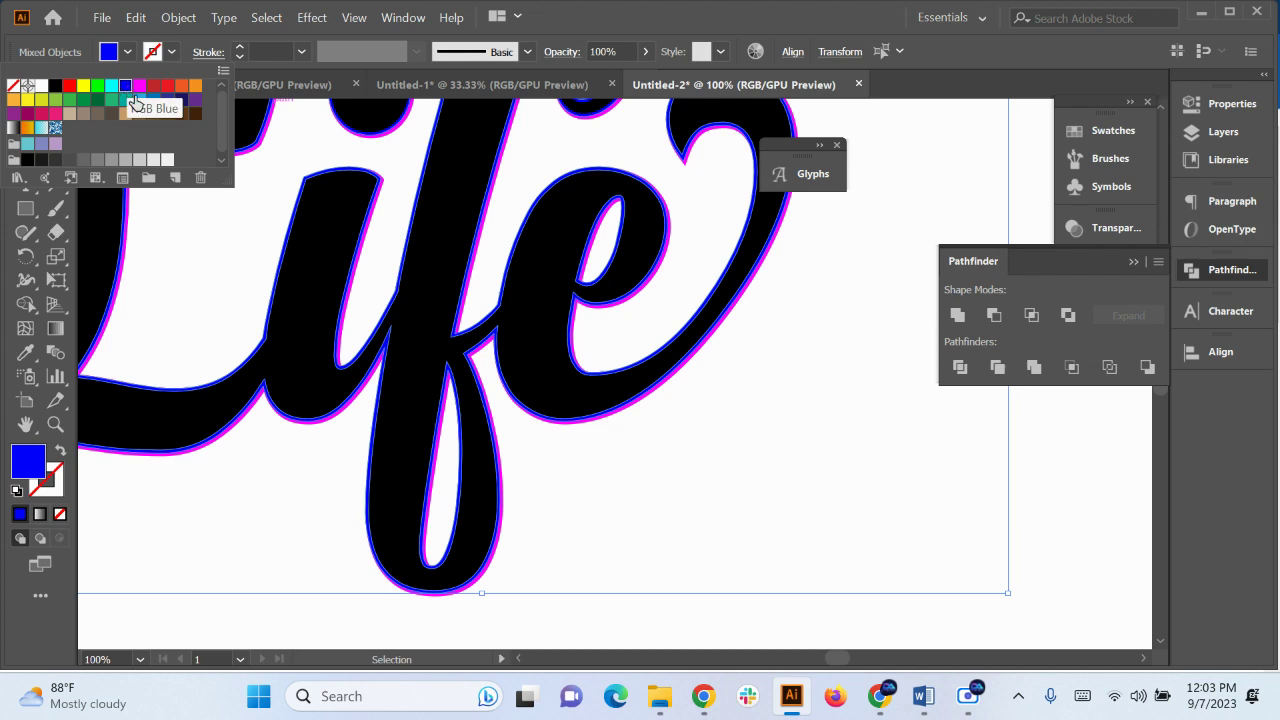
click(545, 493)
scroll(543, 490, down, 3)
scroll(560, 470, up, 7)
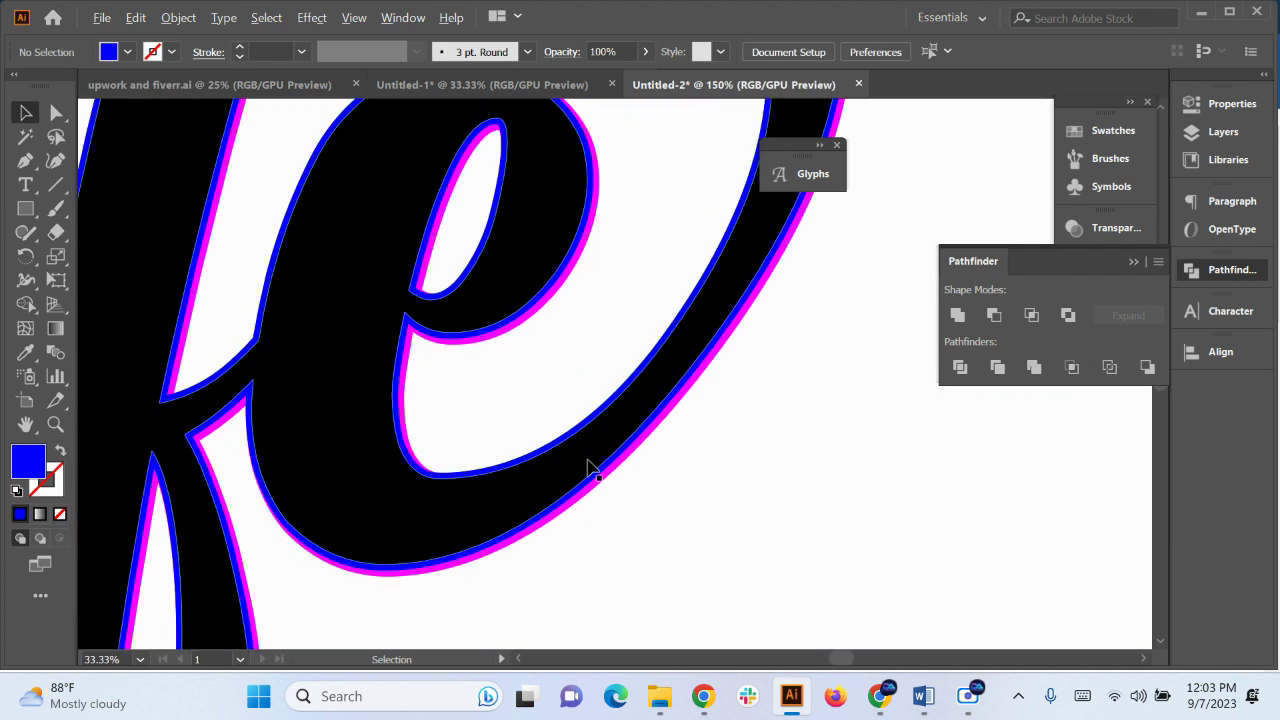
Try moving the blue outline near the "e" tail of "Life" to test its grouping, and undo the moves
click(580, 390)
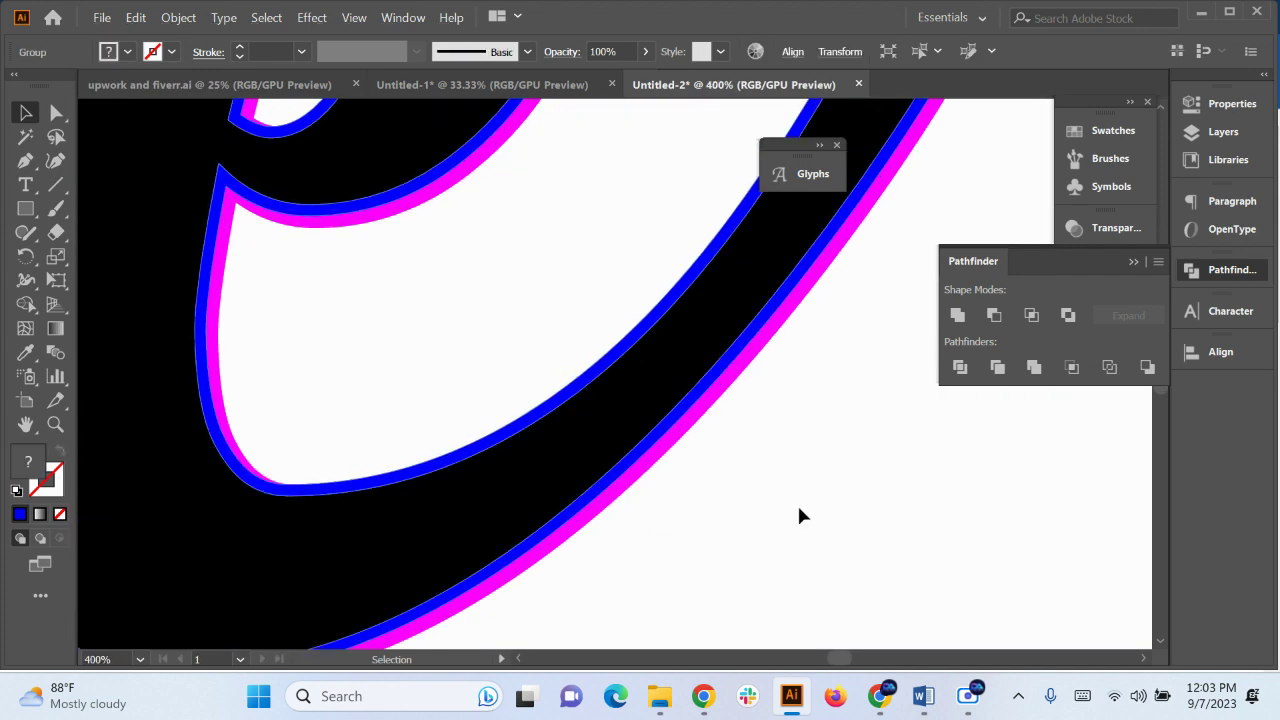
scroll(768, 492, up, 3)
click(730, 466)
click(525, 320)
shift+click(553, 352)
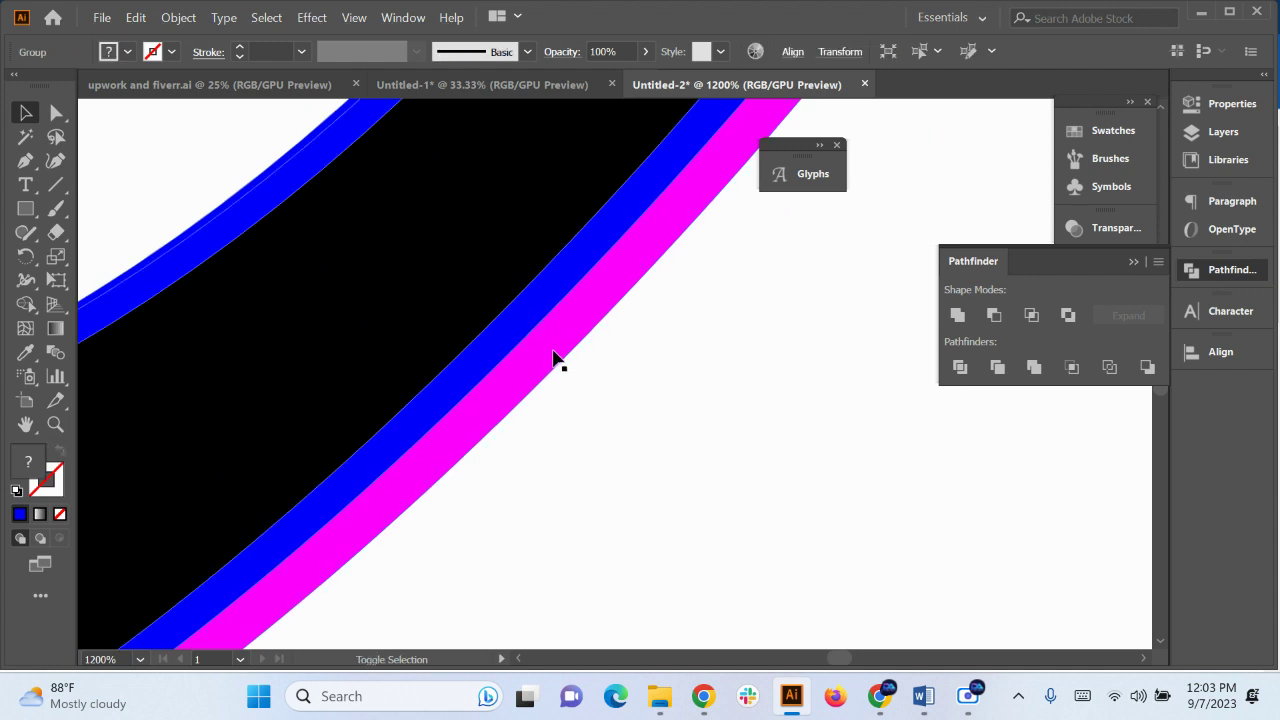
drag(553, 352, 630, 440)
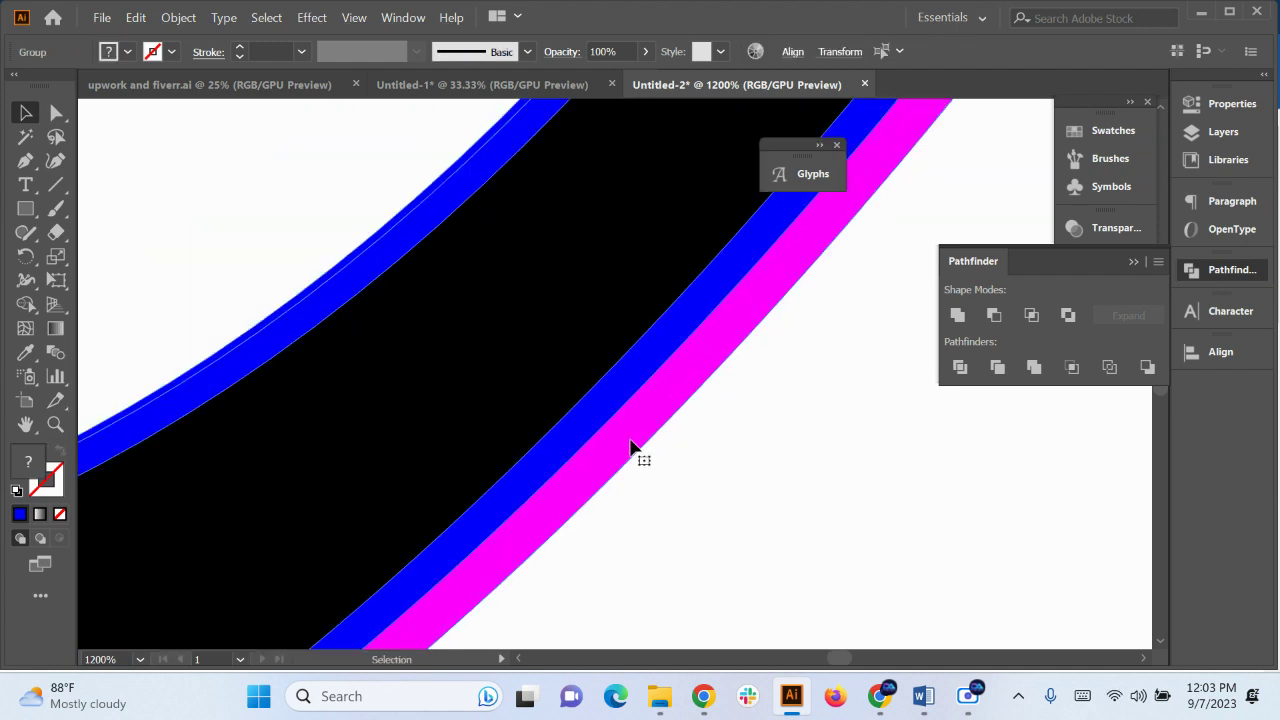
key(ctrl+z)
click(560, 363)
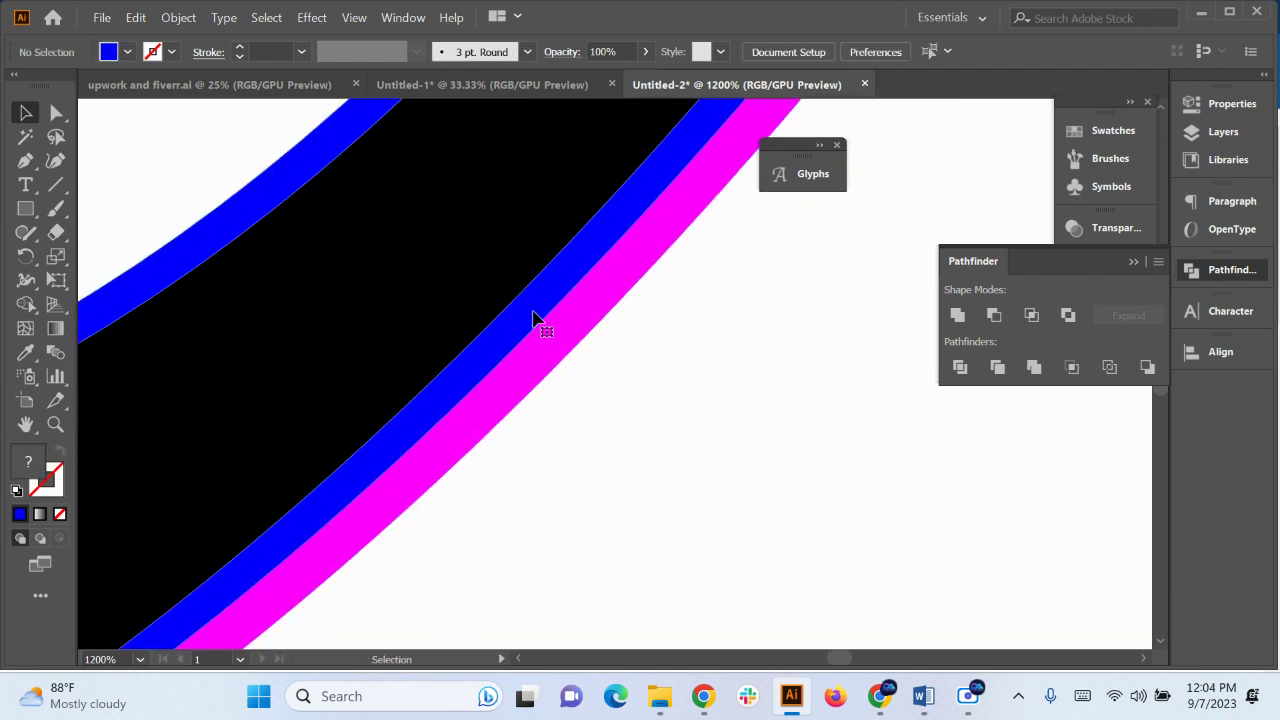
drag(534, 323, 583, 391)
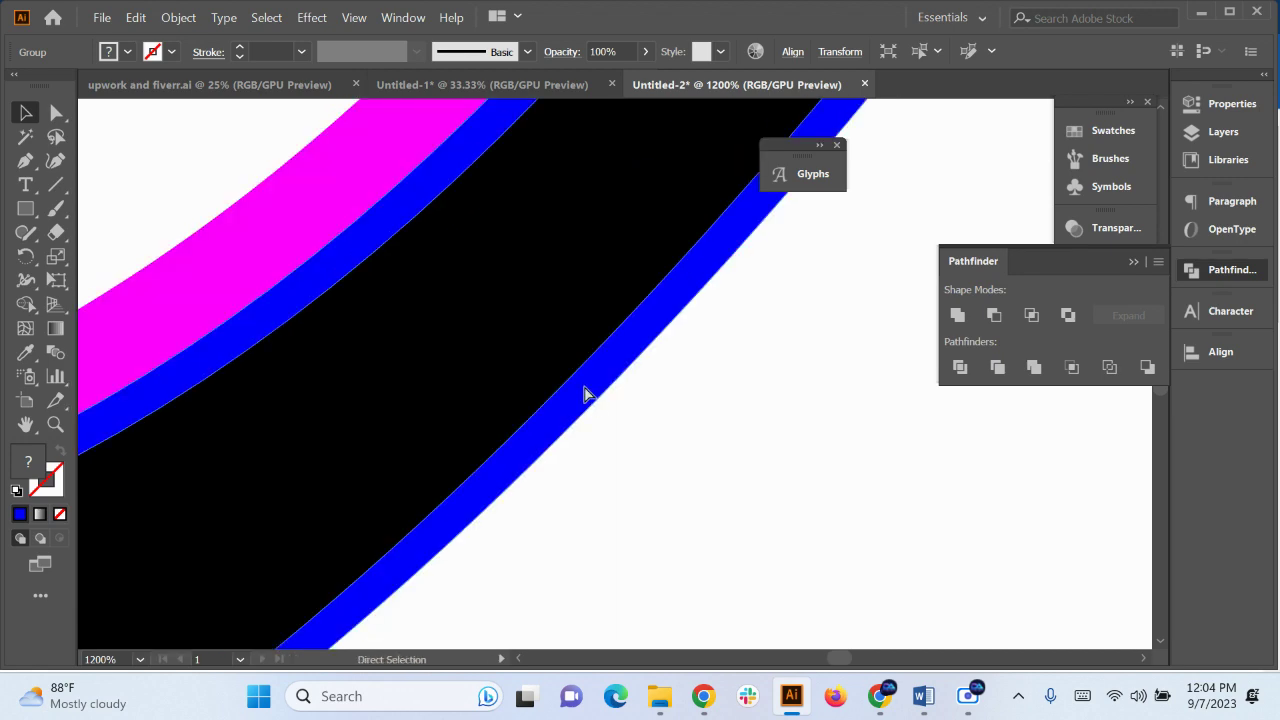
click(657, 480)
key(ctrl+z)
scroll(553, 378, down, 3)
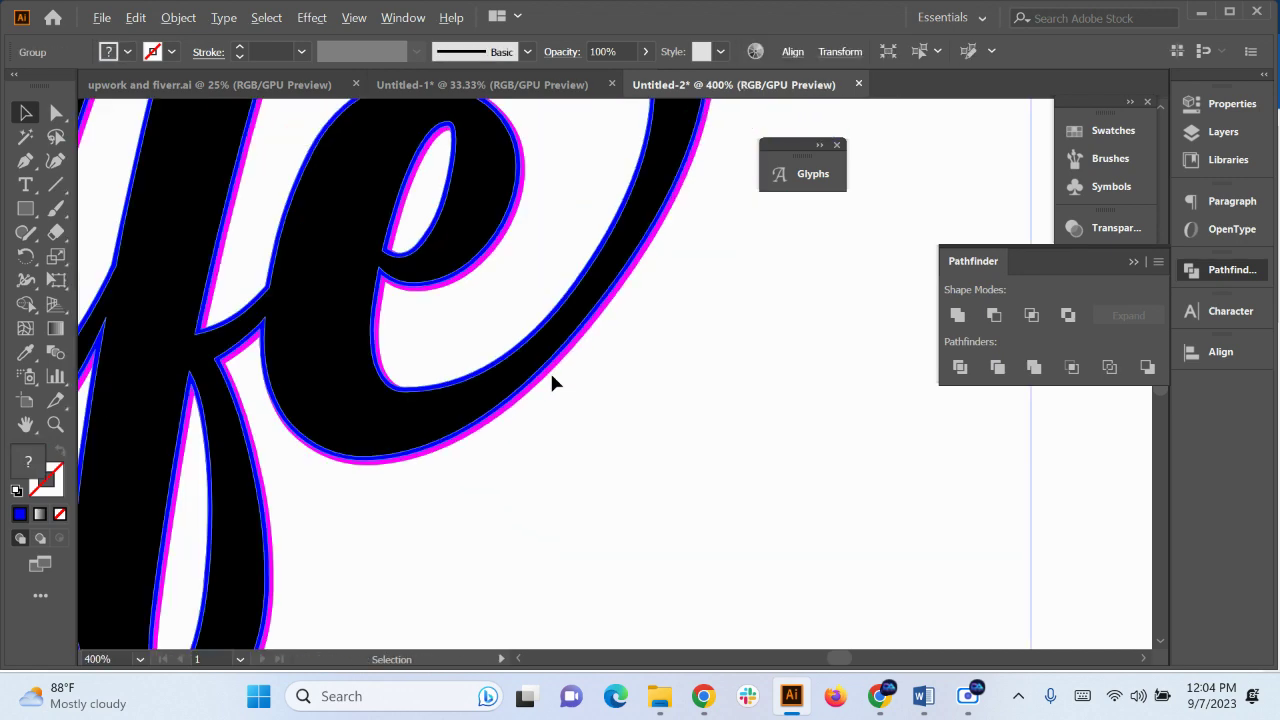
Isolate the lettering group, try moving the blue outline on its own, undo the move and exit isolation
click(558, 378)
scroll(550, 360, up, 4)
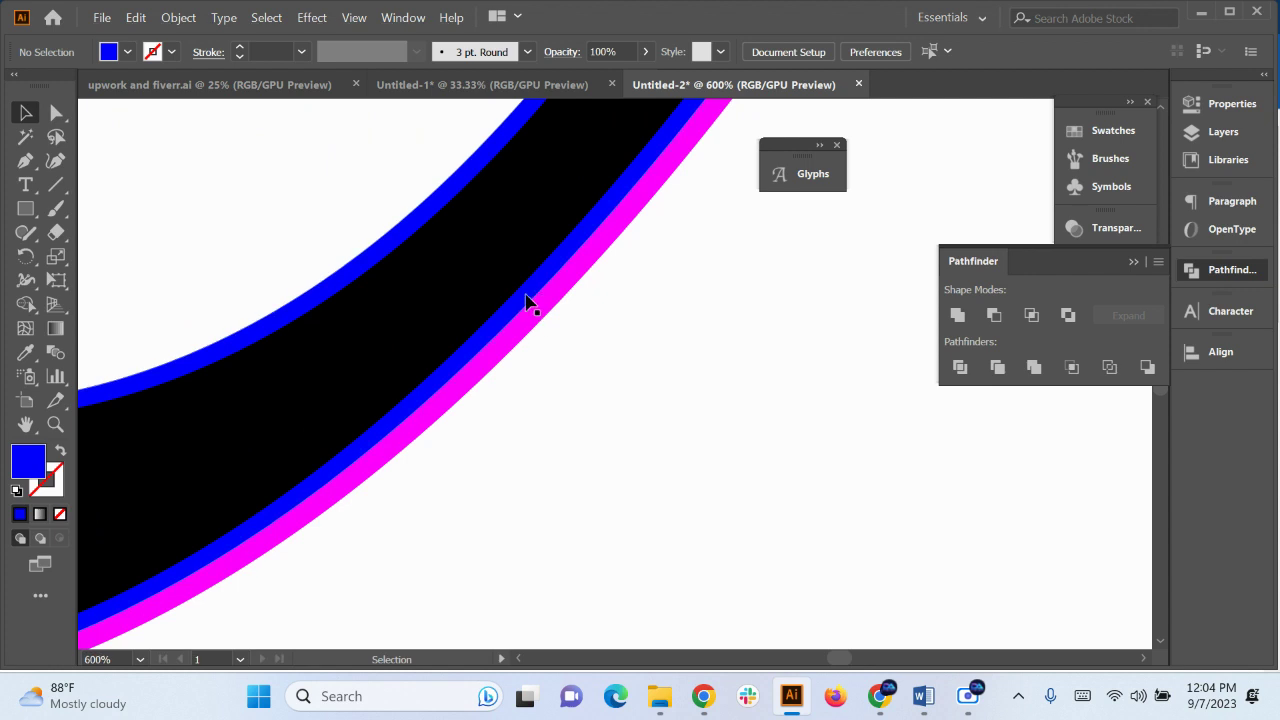
double_click(527, 301)
drag(523, 297, 583, 389)
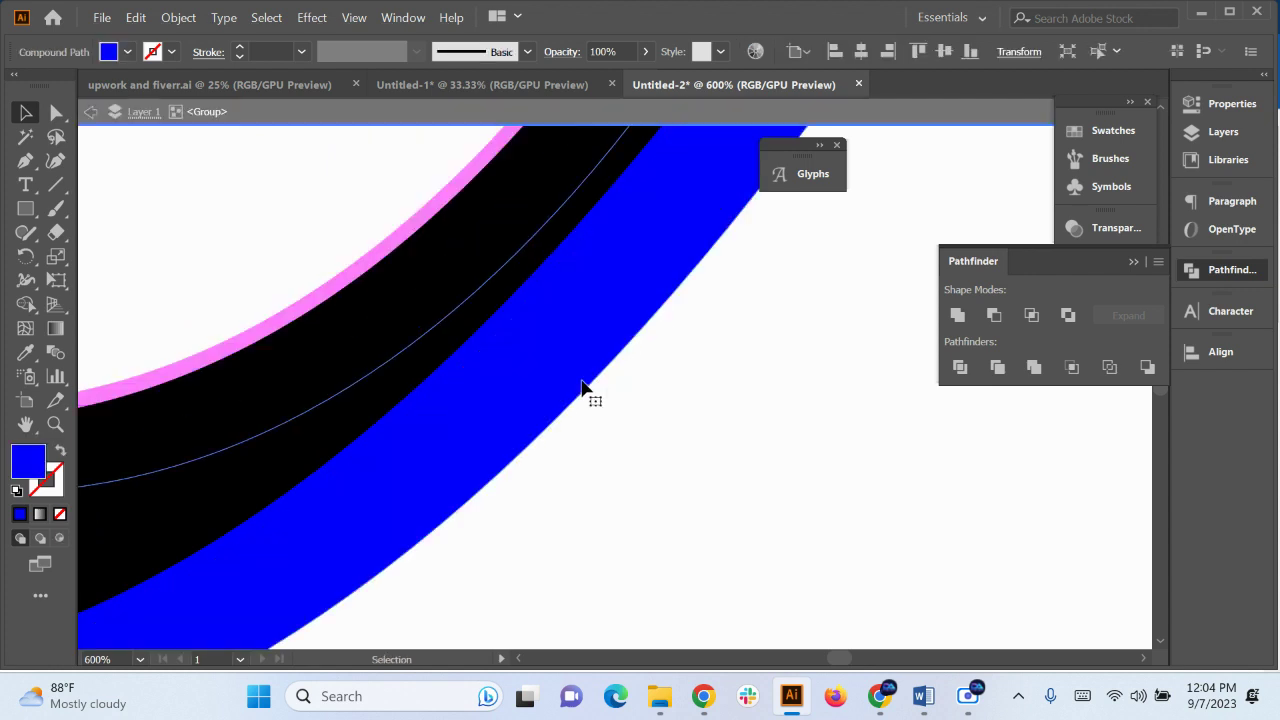
key(ctrl+z)
double_click(547, 328)
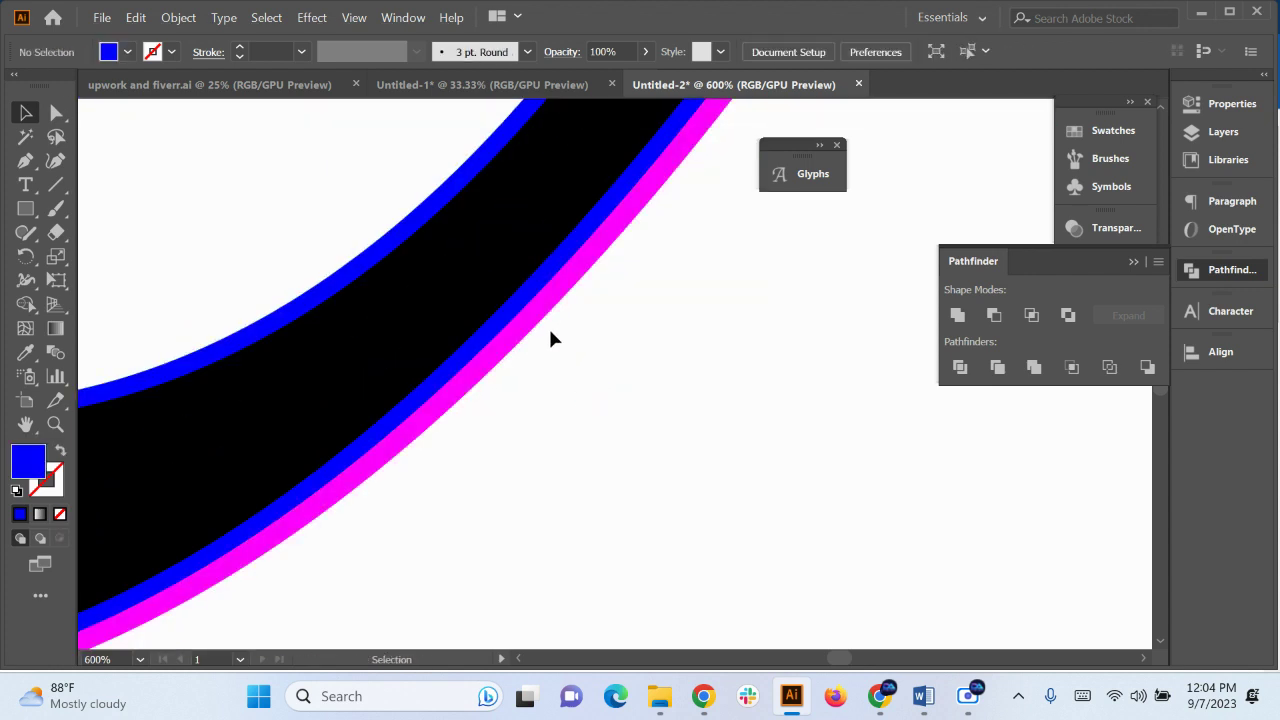
Ungroup the black lettering and its blue outlines twice so that the shapes are separate
click(529, 291)
right_click(494, 253)
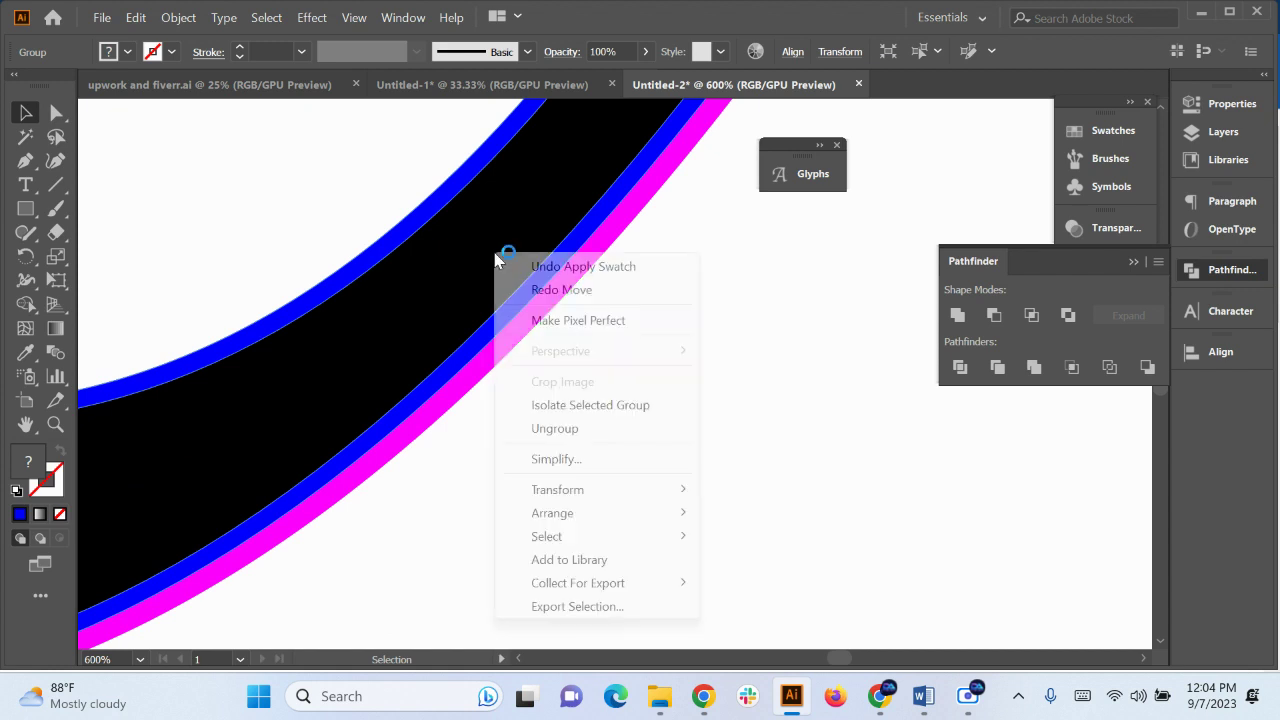
click(560, 428)
right_click(437, 292)
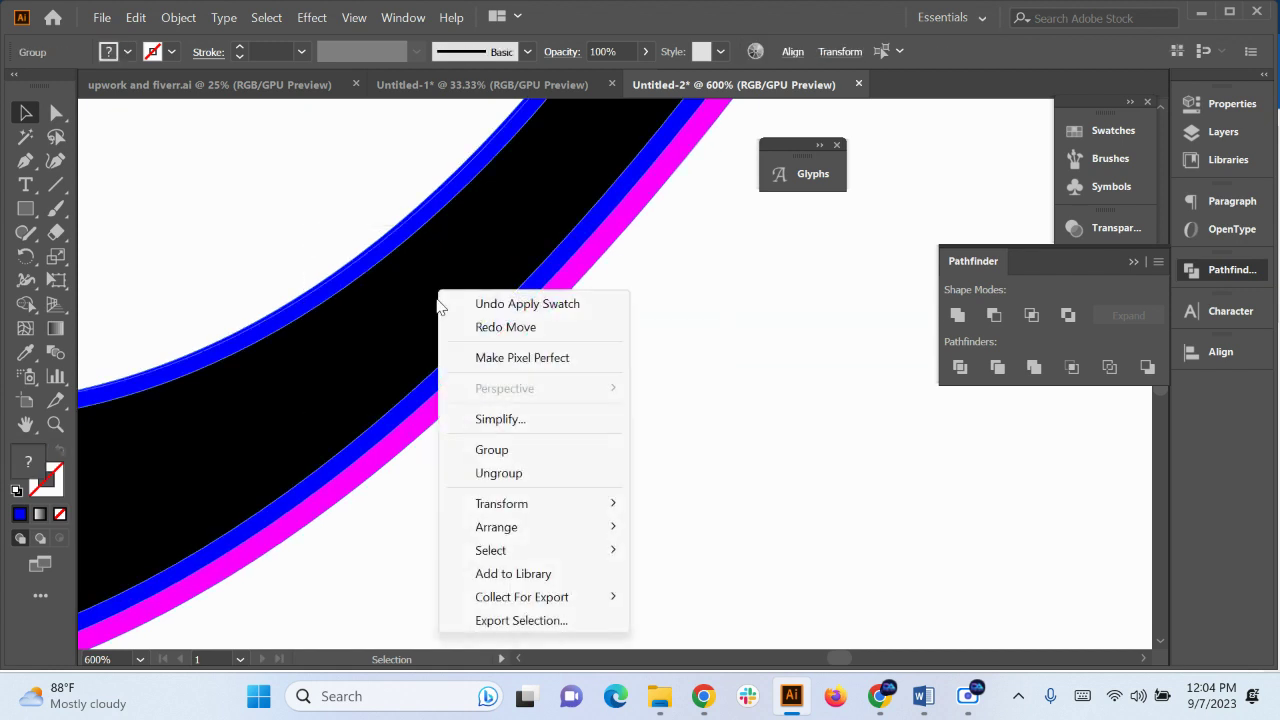
click(517, 471)
scroll(561, 443, down, 4)
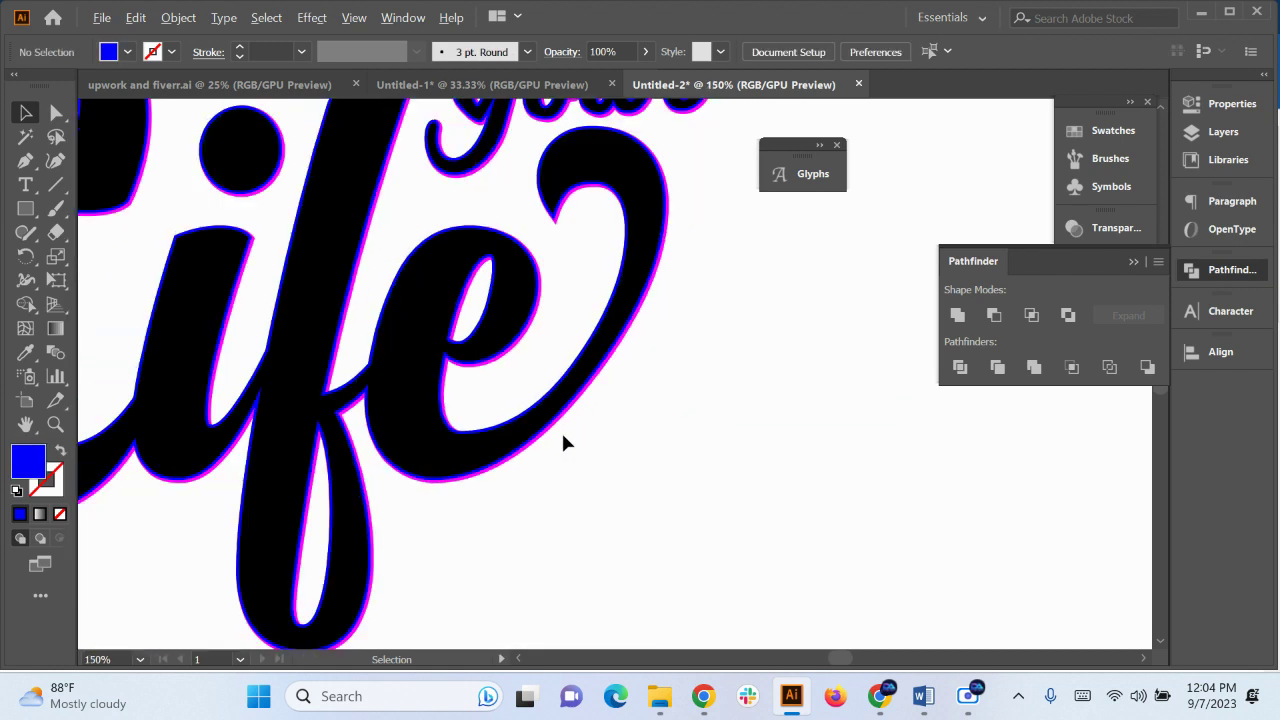
Check by selecting them that the black lettering and the magenta outline of "Life" are separate compound paths
click(550, 418)
scroll(590, 475, down, 4)
scroll(609, 491, up, 6)
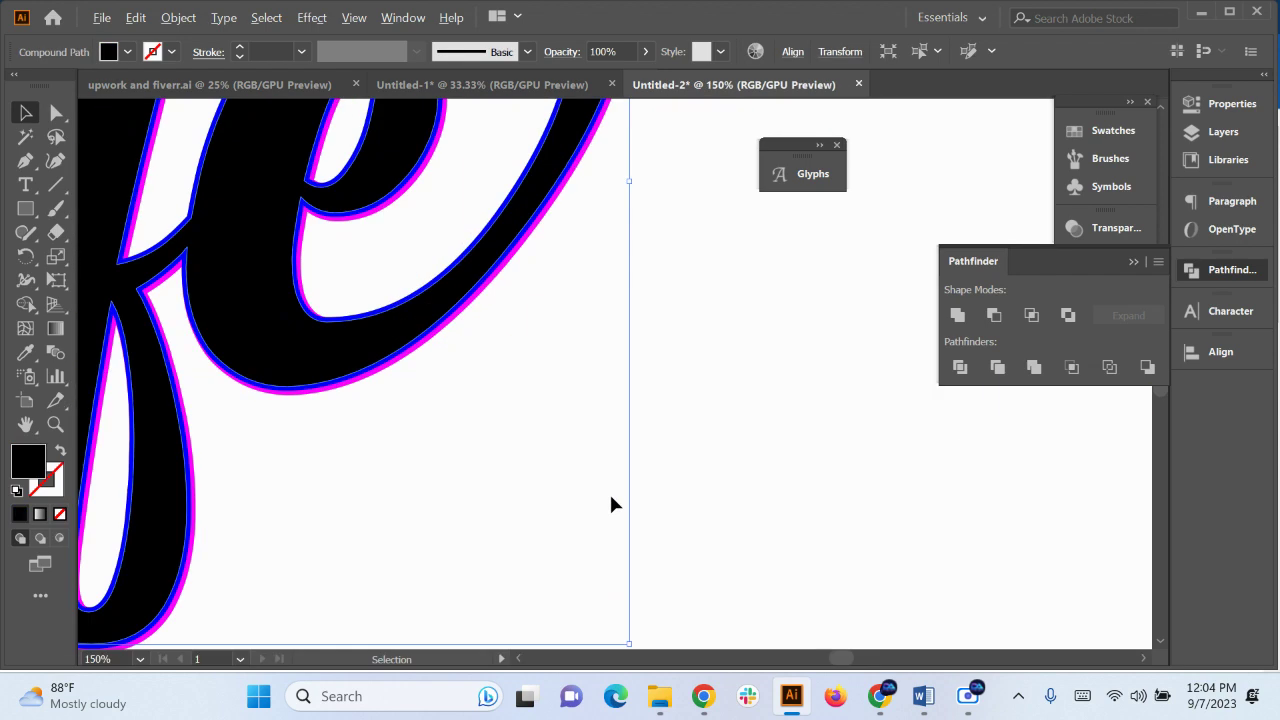
click(386, 258)
drag(345, 230, 403, 423)
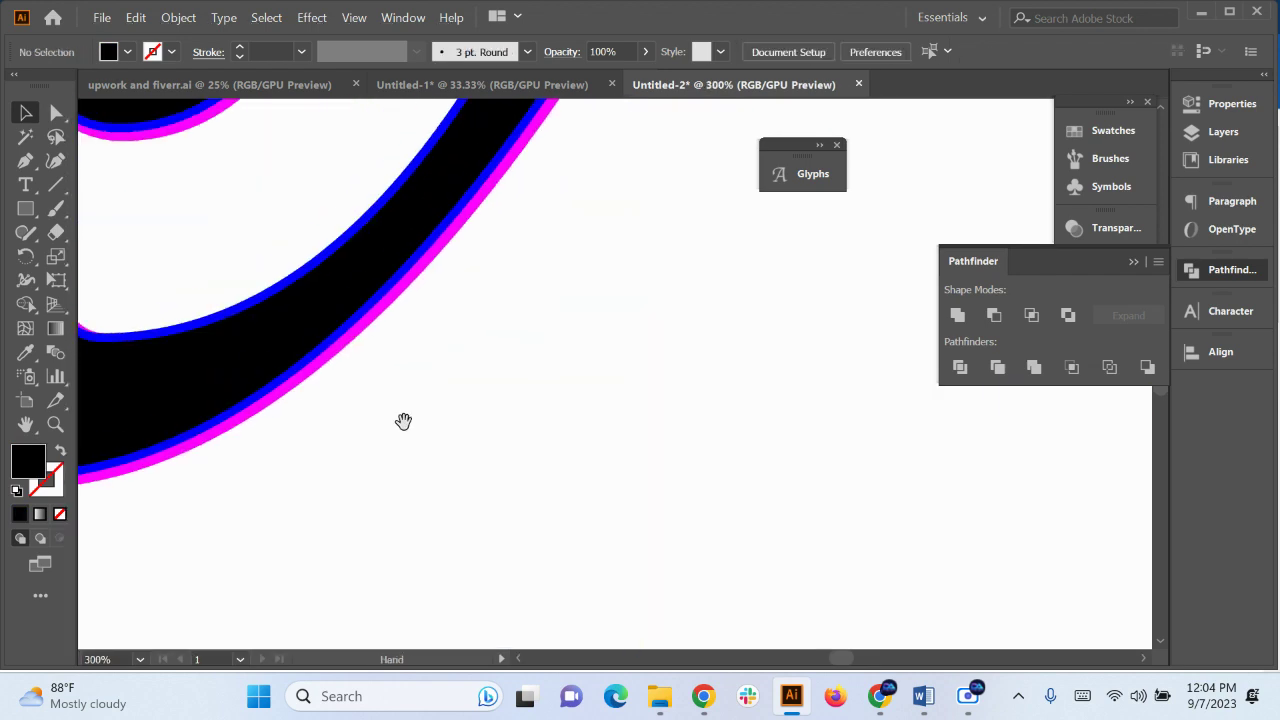
click(386, 301)
click(401, 291)
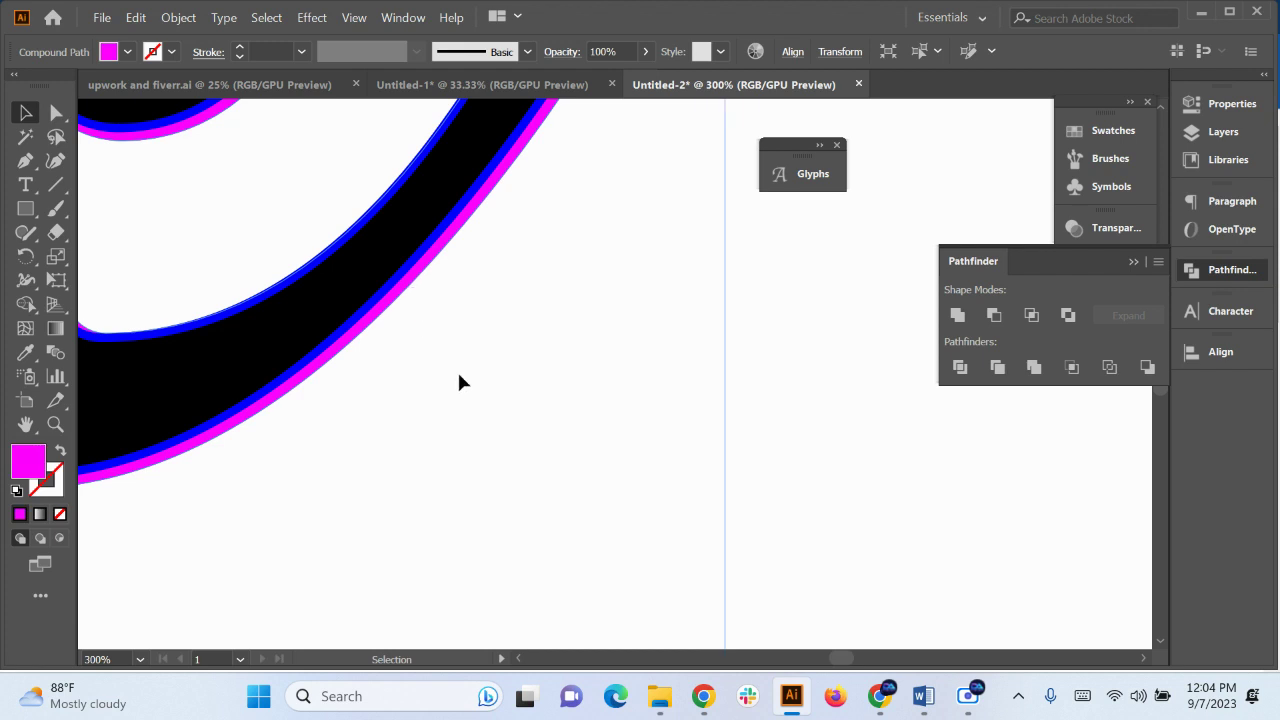
click(457, 369)
Select all blue outlines by colour with the Magic Wand and group them, and group all magenta outlines the same way
click(25, 137)
scroll(420, 338, up, 5)
scroll(421, 340, up, 3)
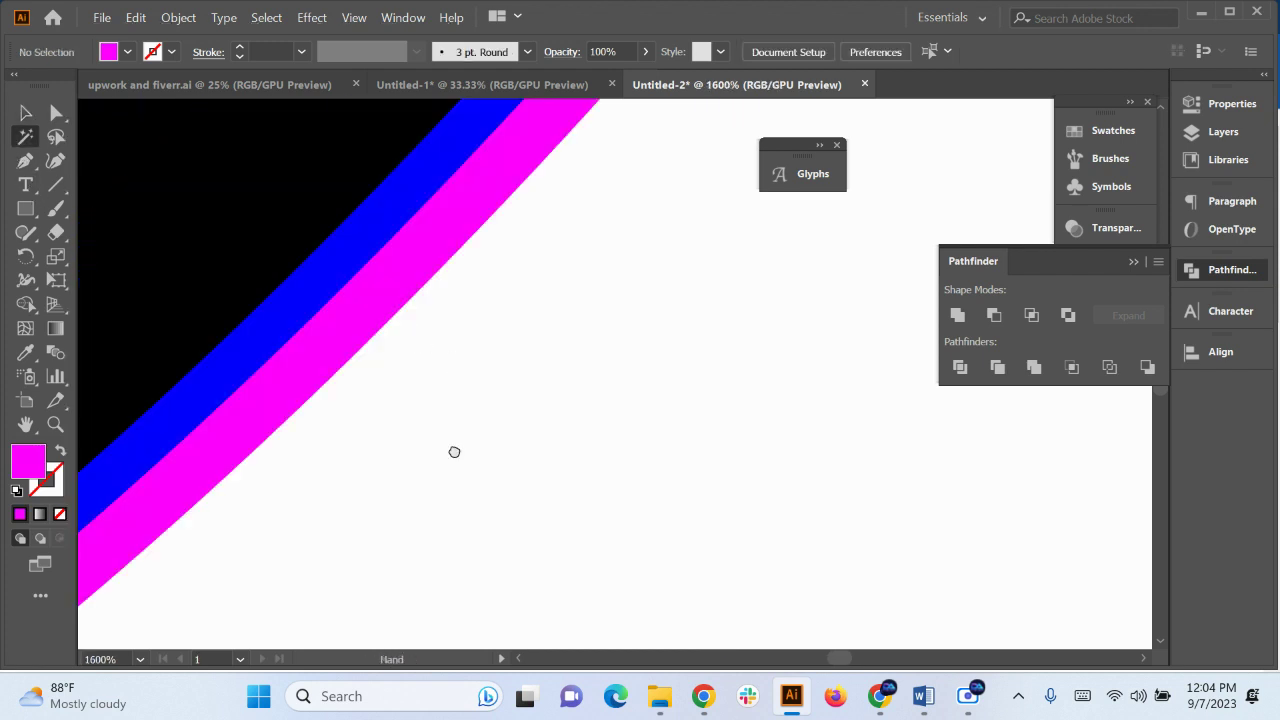
click(375, 297)
key(ctrl+g)
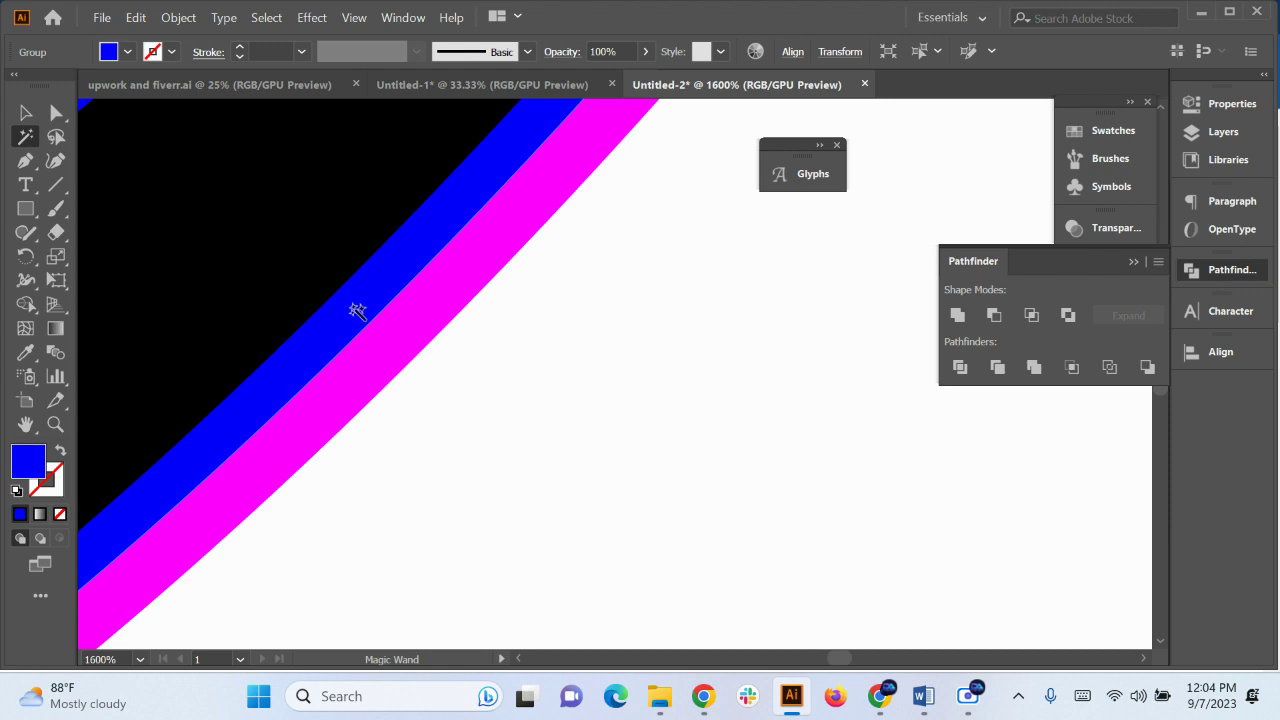
click(438, 320)
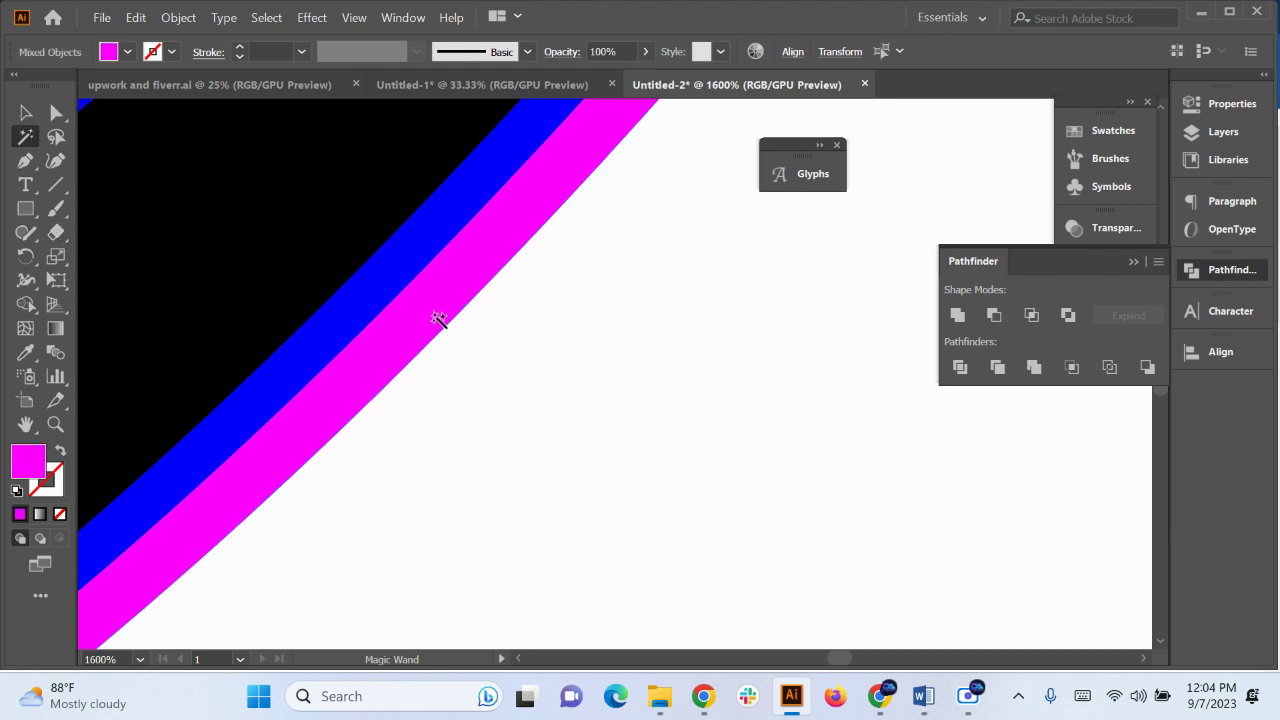
key(ctrl+g)
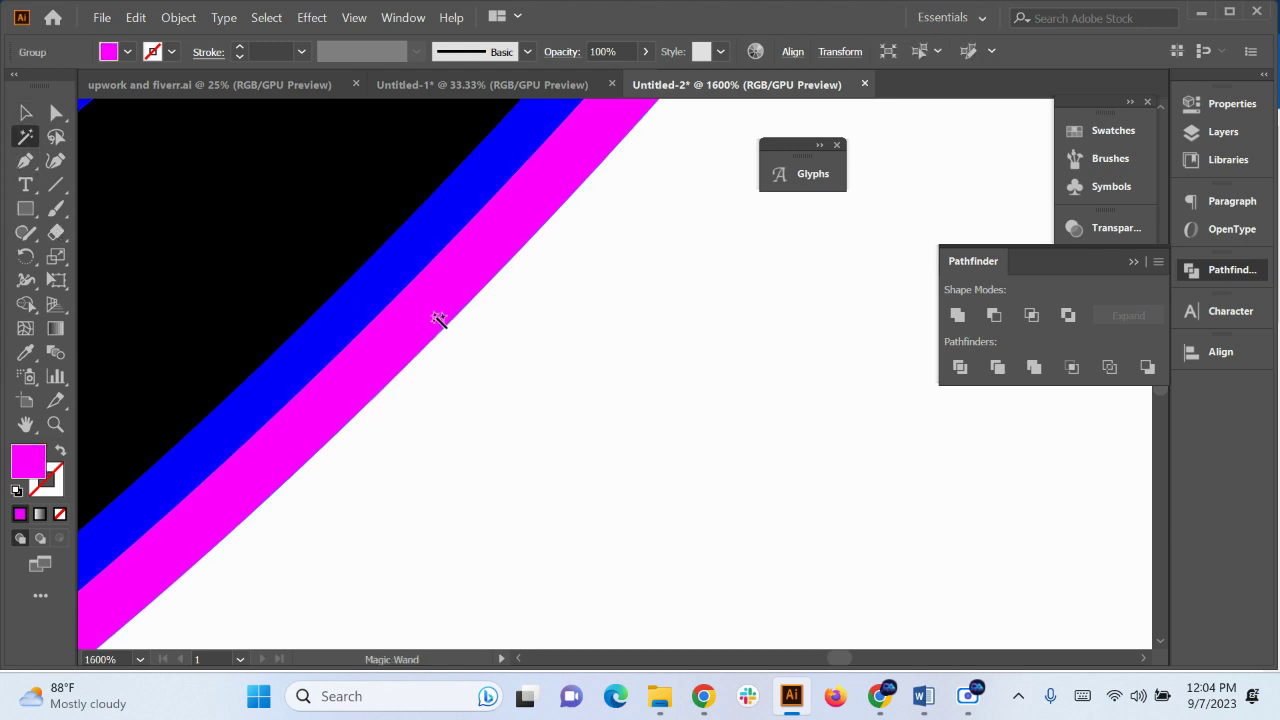
Select the blue and magenta outline groups together, divide them with Pathfinder and ungroup the result
click(25, 113)
drag(497, 410, 357, 303)
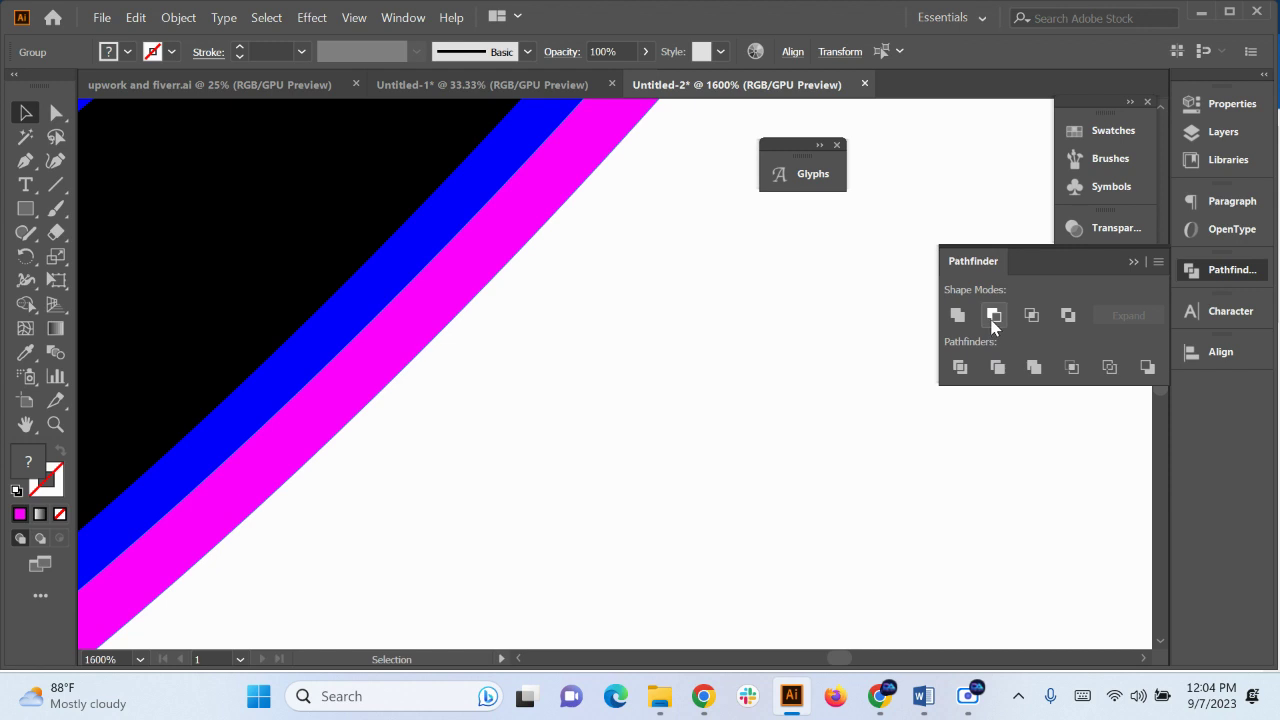
click(959, 367)
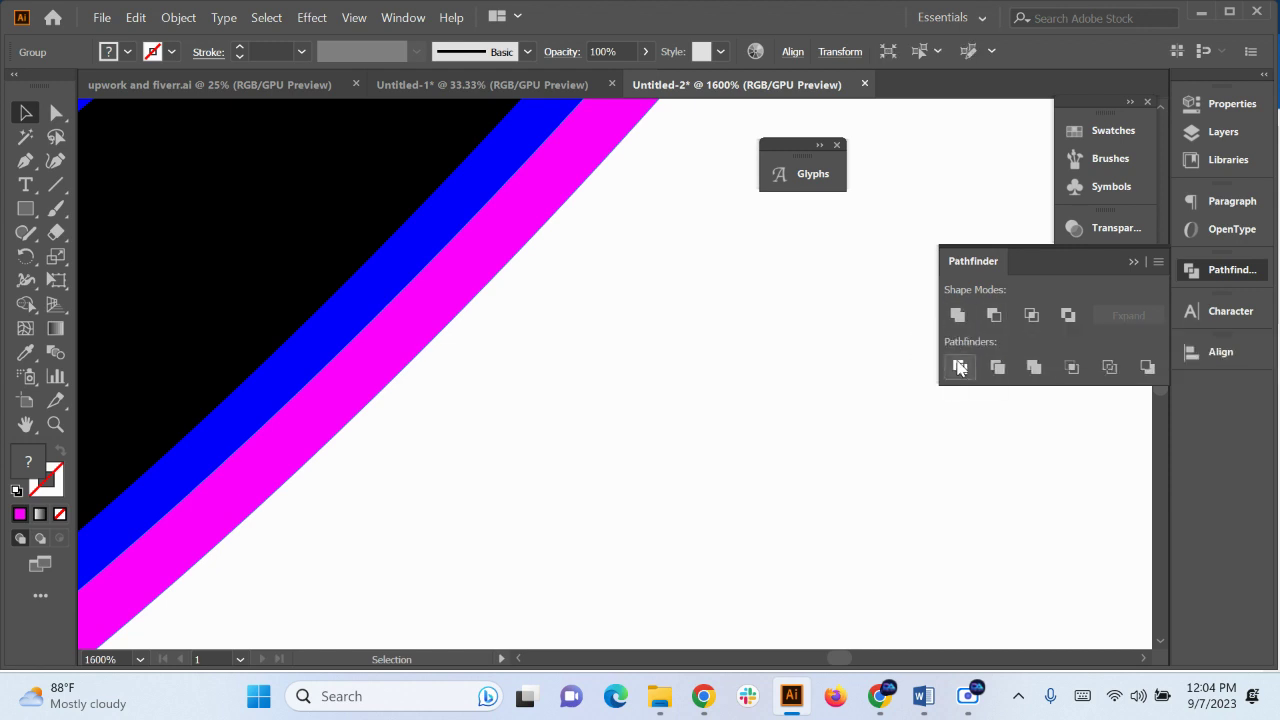
right_click(563, 245)
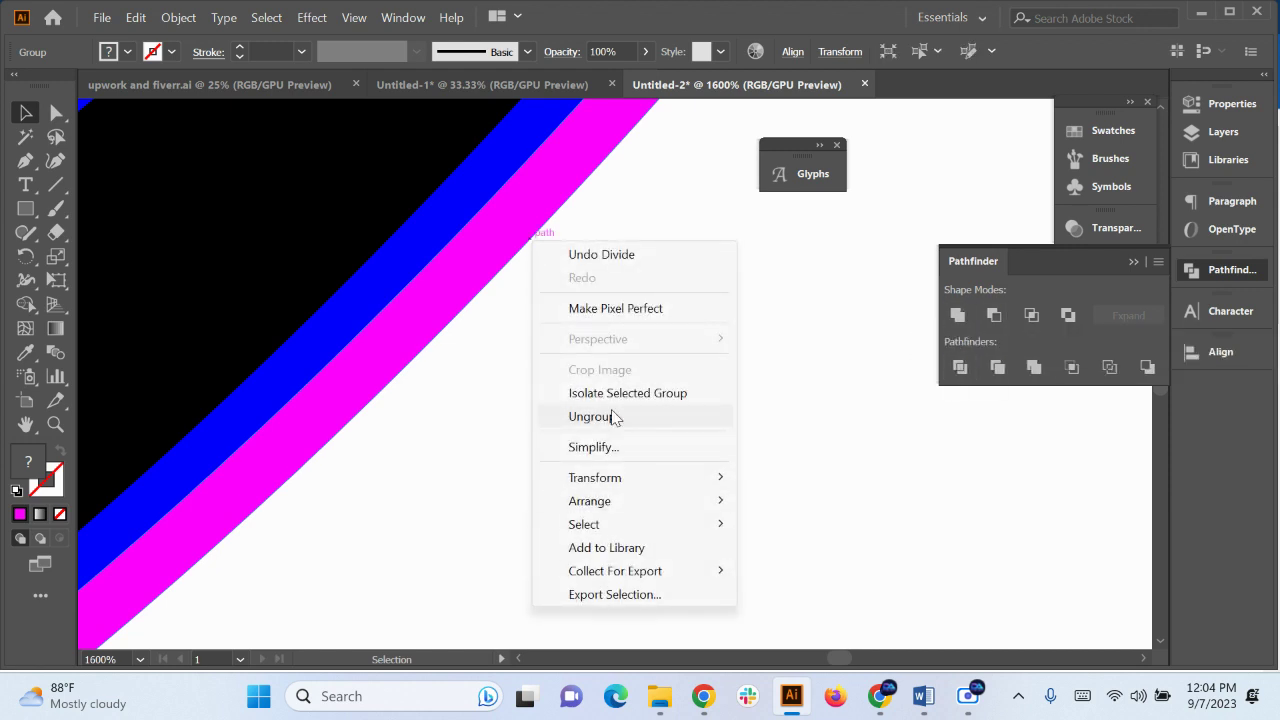
Ungroup the divided lettering and delete all its blue areas, selecting them by color with the Magic Wand
click(609, 417)
click(604, 496)
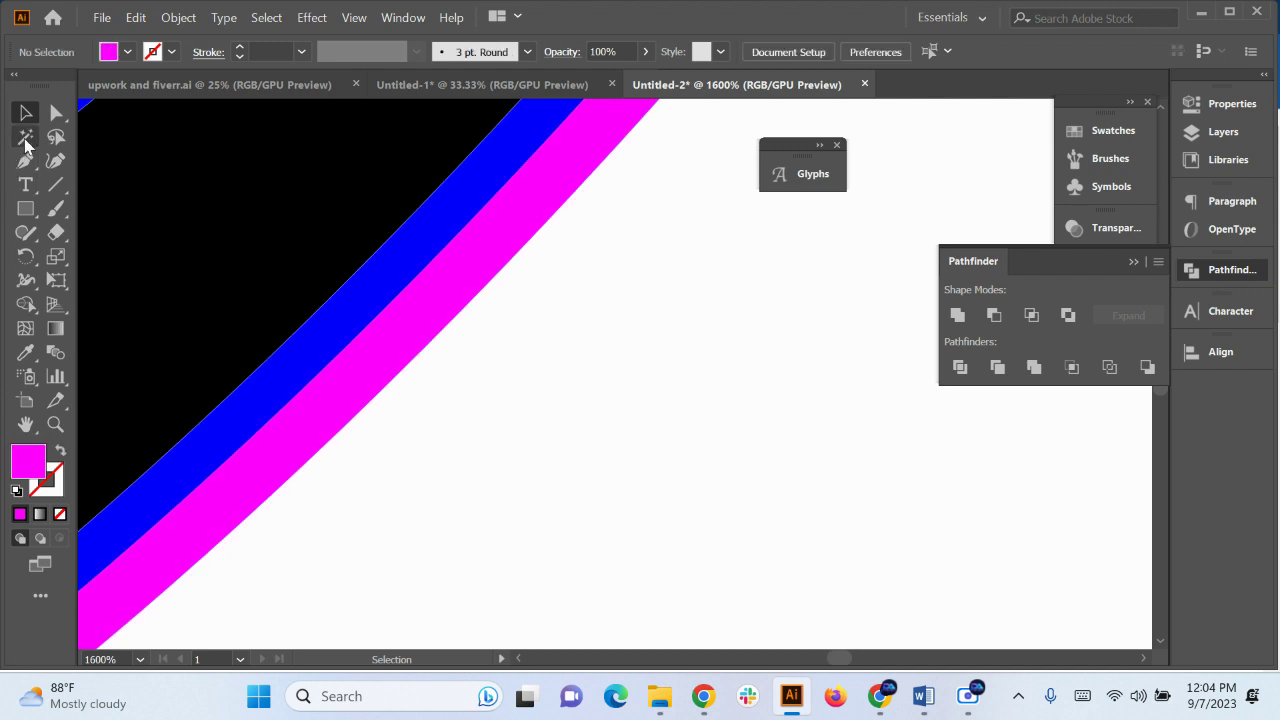
click(25, 136)
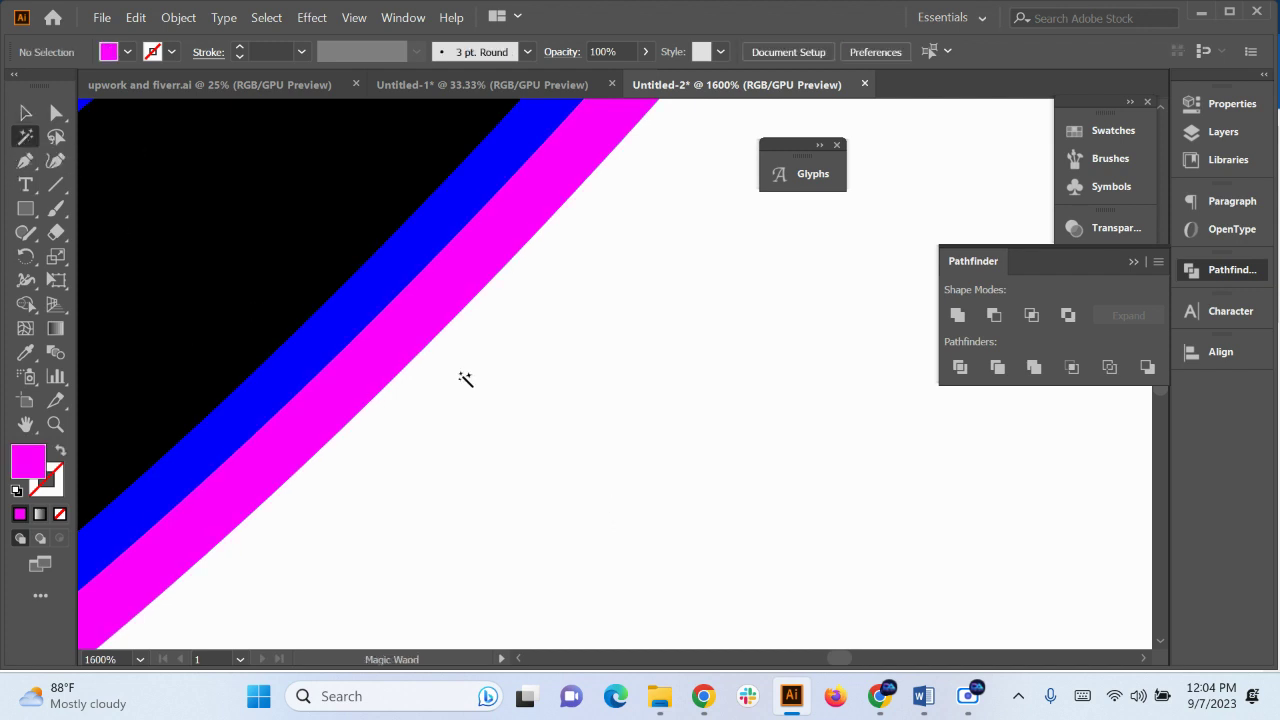
click(370, 295)
key(Delete)
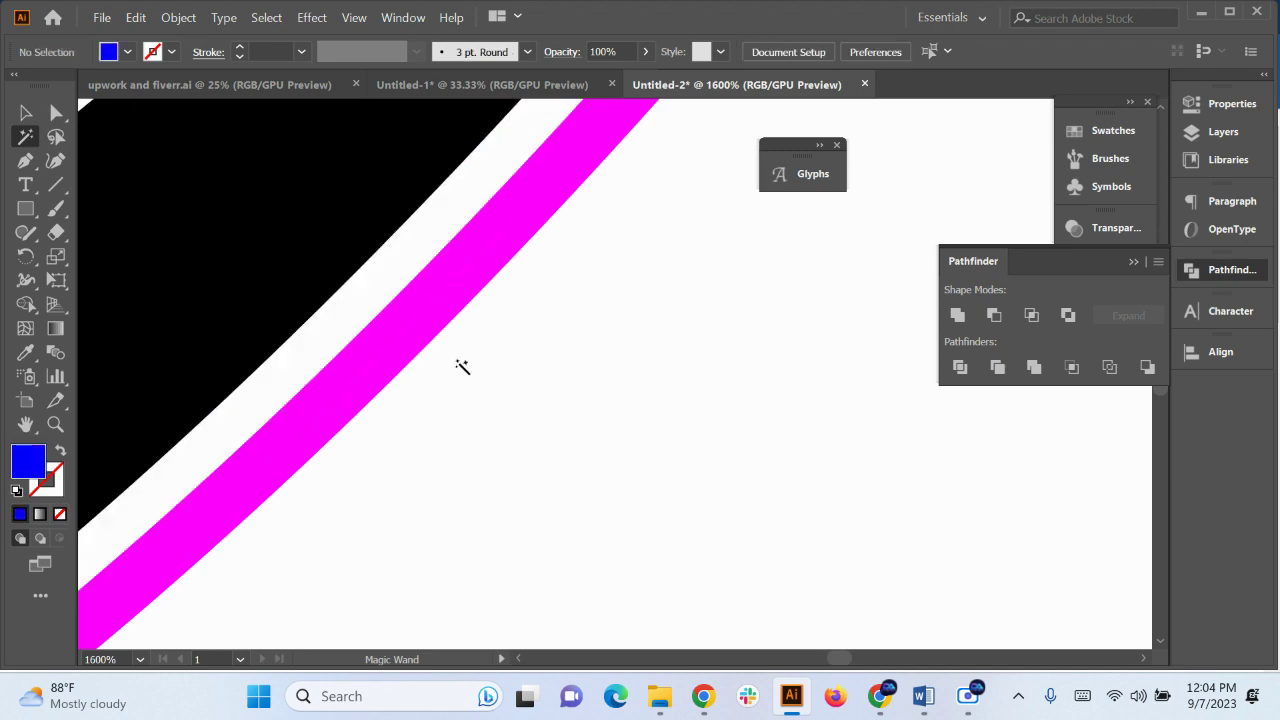
Recolor all the magenta highlight slivers along the lettering white, sampled with the Eyedropper from the reference artwork
alt+scroll(560, 429, down, 10)
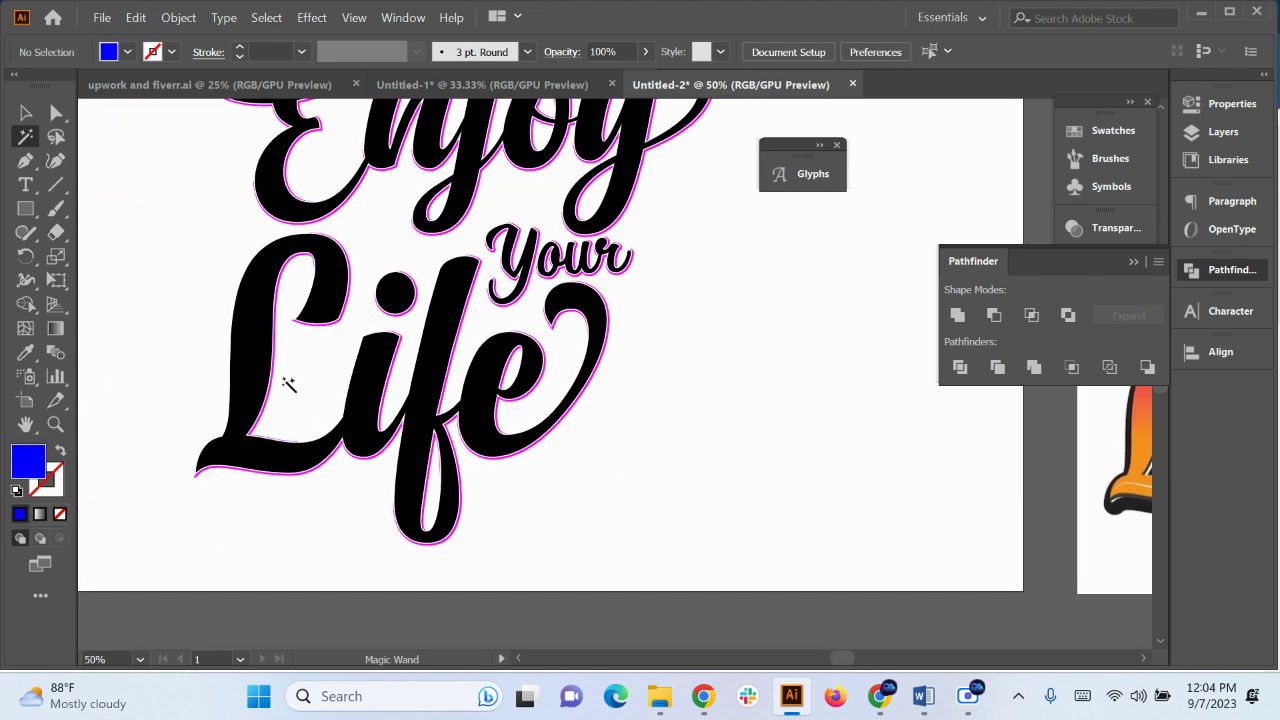
alt+scroll(380, 274, up, 3)
alt+scroll(485, 350, down, 3)
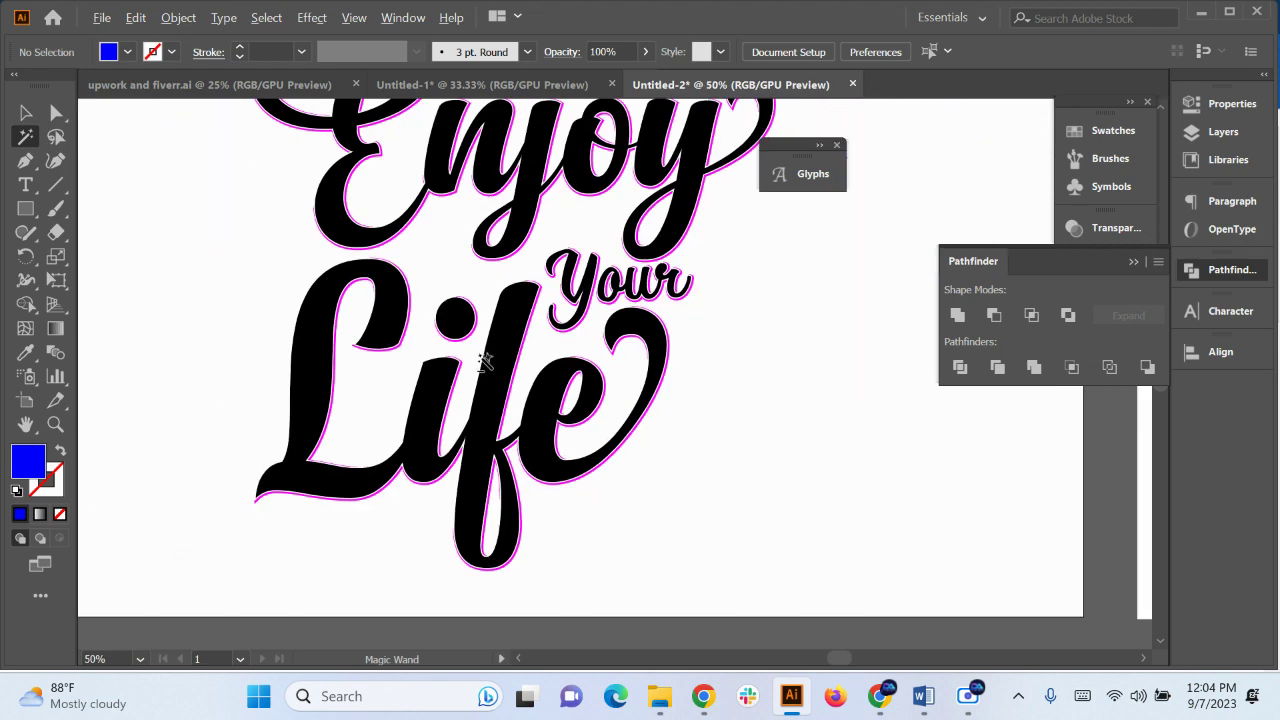
scroll(420, 335, up, 2)
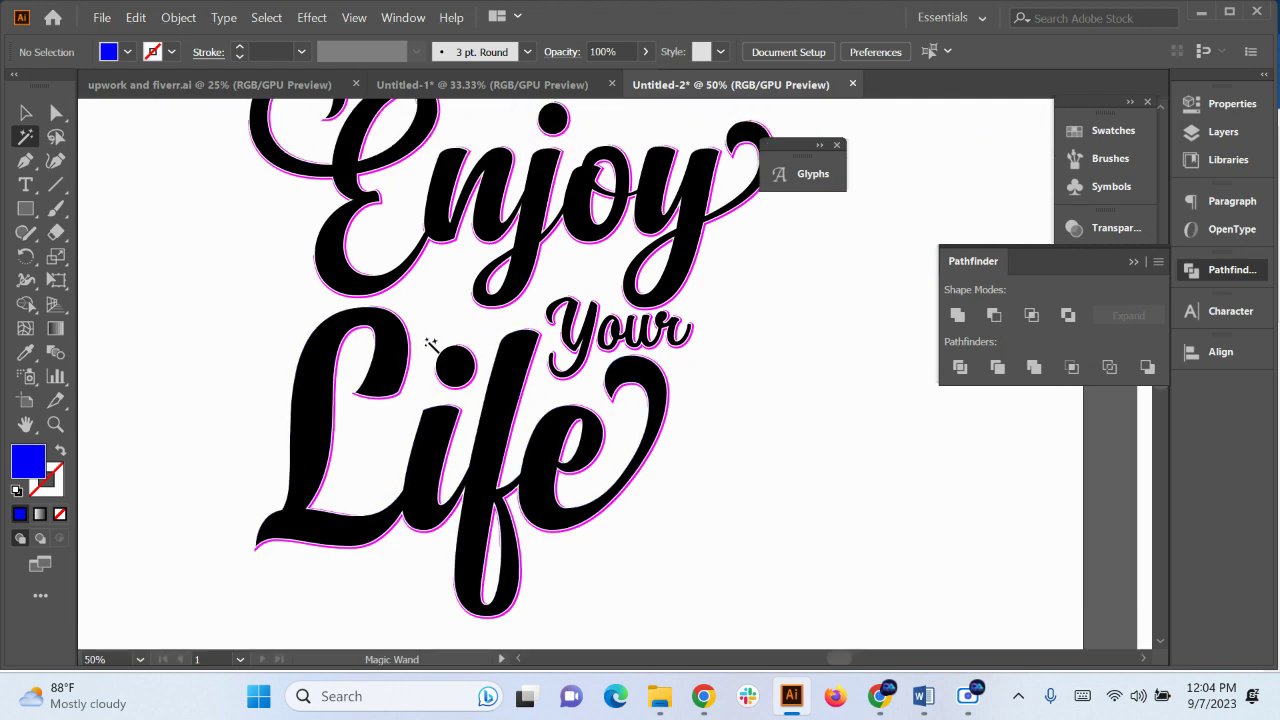
alt+scroll(666, 563, up, 3)
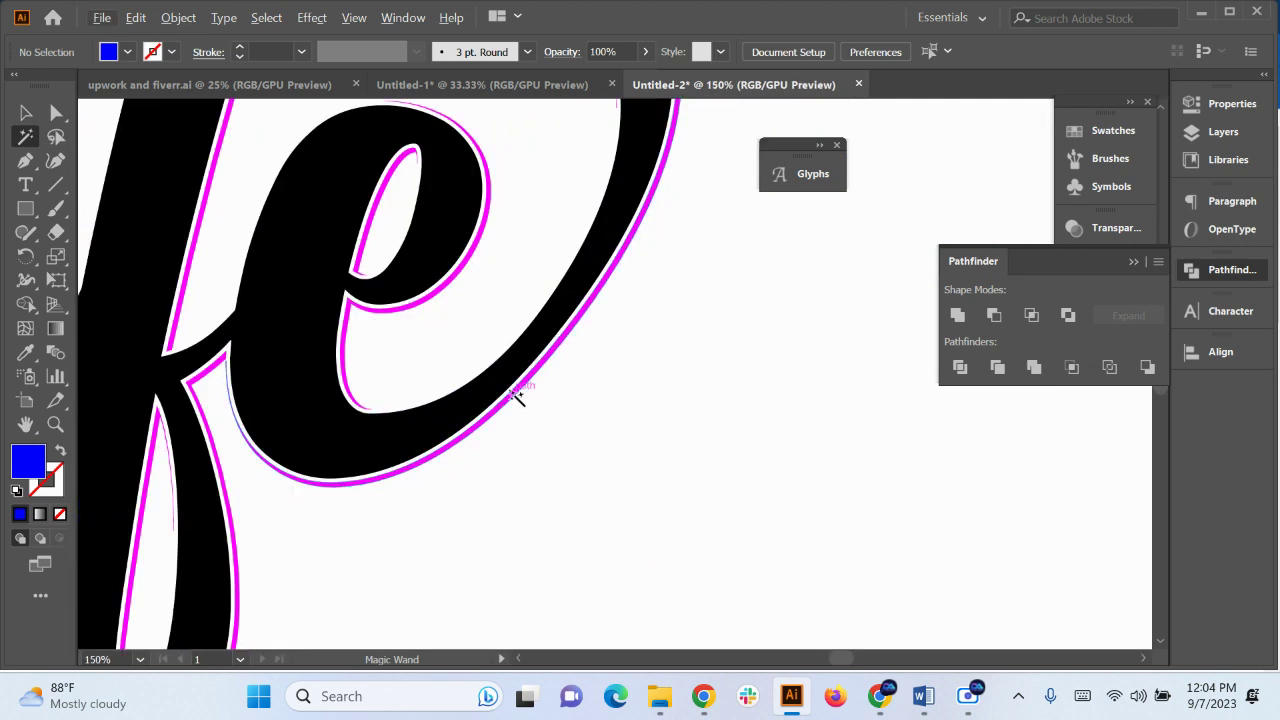
click(515, 396)
click(27, 362)
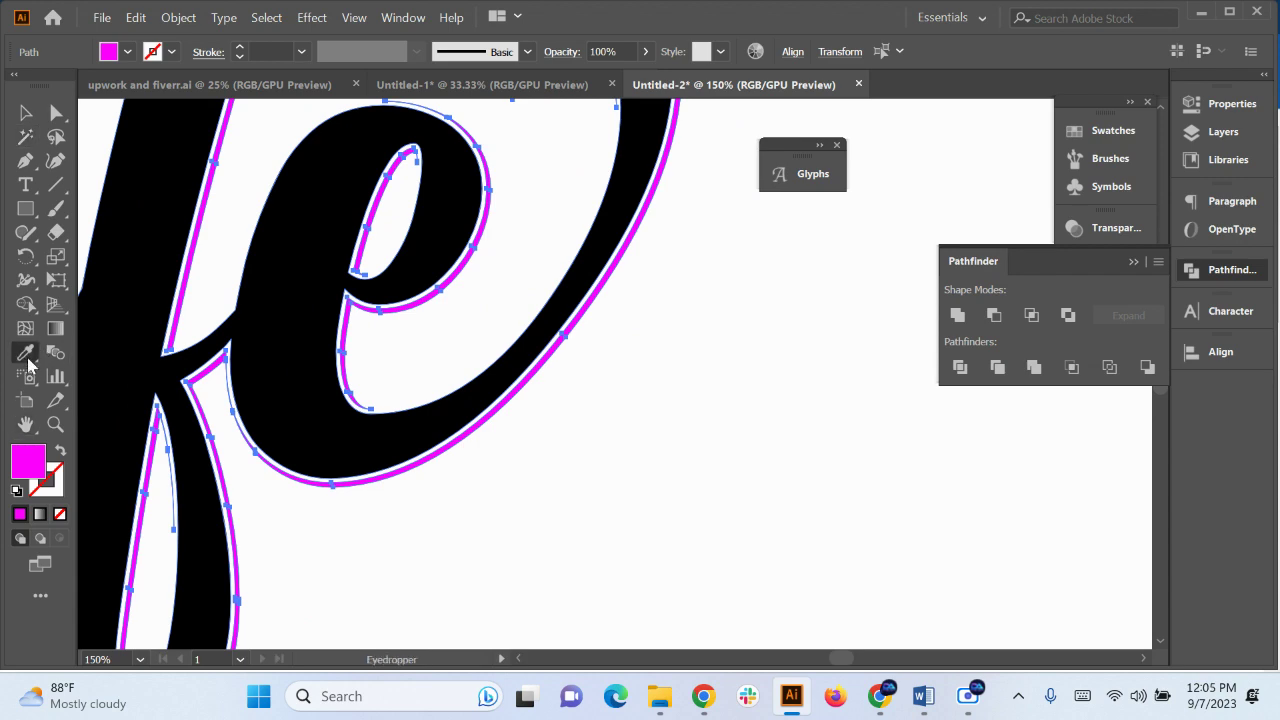
alt+scroll(674, 506, down, 6)
alt+scroll(854, 586, up, 3)
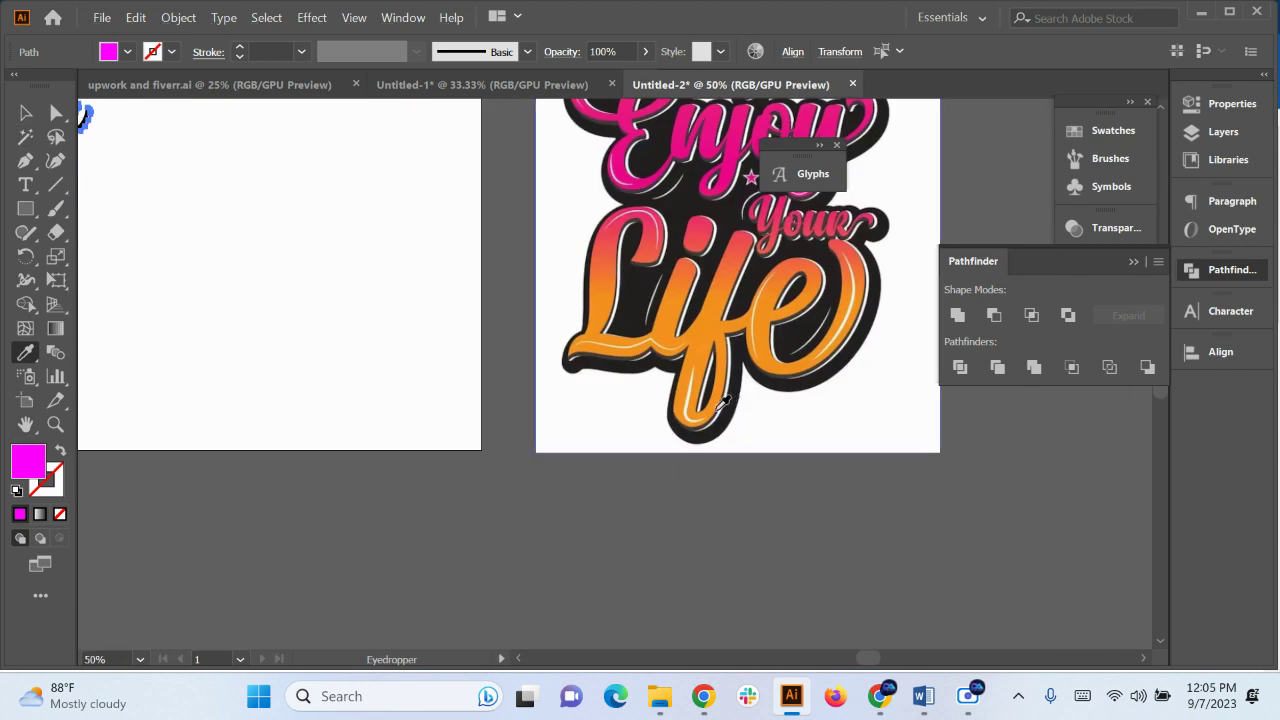
alt+scroll(456, 400, up, 1)
click(360, 297)
alt+scroll(502, 458, down, 4)
click(25, 114)
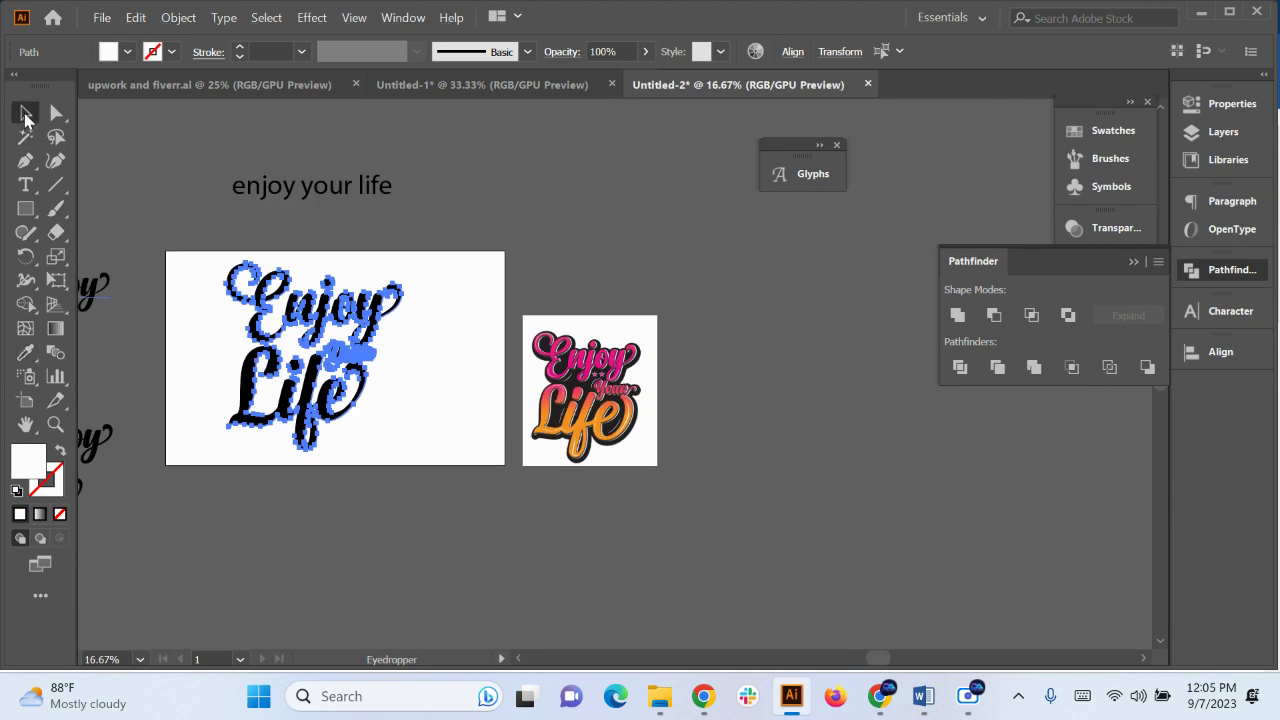
click(26, 113)
click(407, 410)
Select all the black lettering by color and recolor it with the orange sampled from the word Life in the reference artwork
scroll(300, 405, up, 3)
click(300, 405)
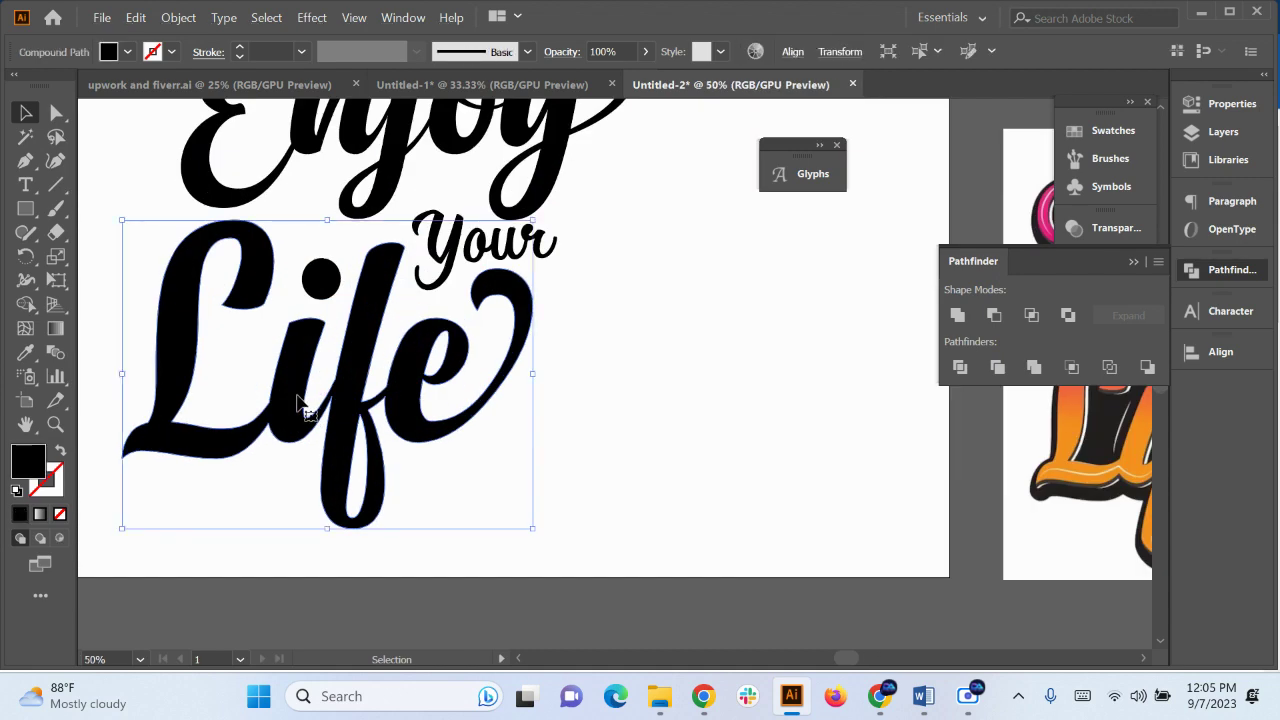
click(28, 137)
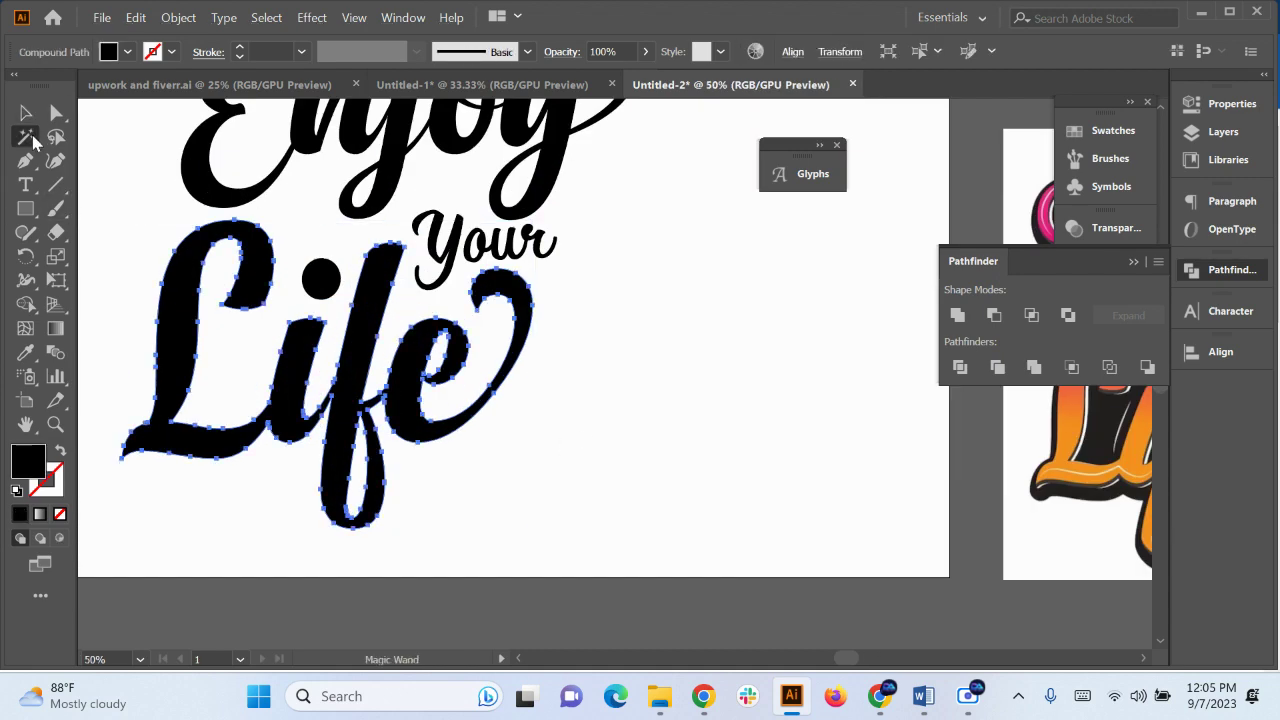
click(182, 290)
click(26, 352)
alt+scroll(409, 485, down, 2)
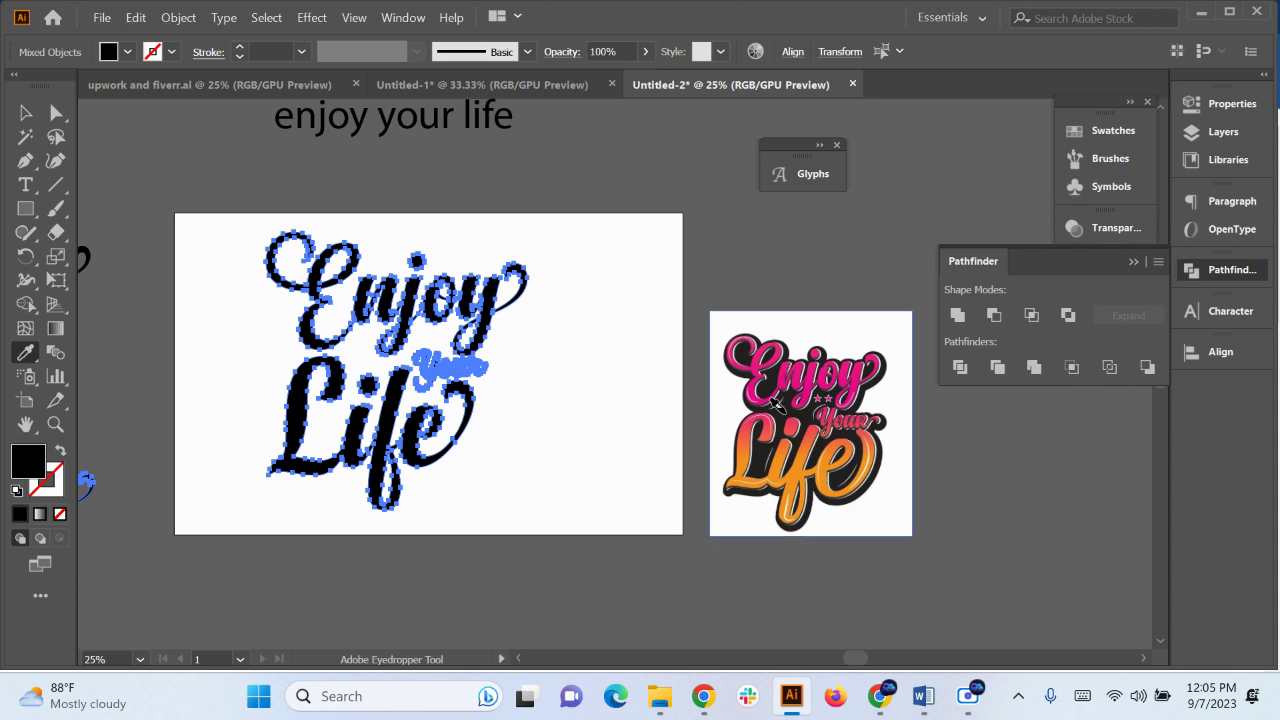
alt+scroll(776, 403, up, 3)
click(782, 486)
alt+scroll(782, 488, down, 3)
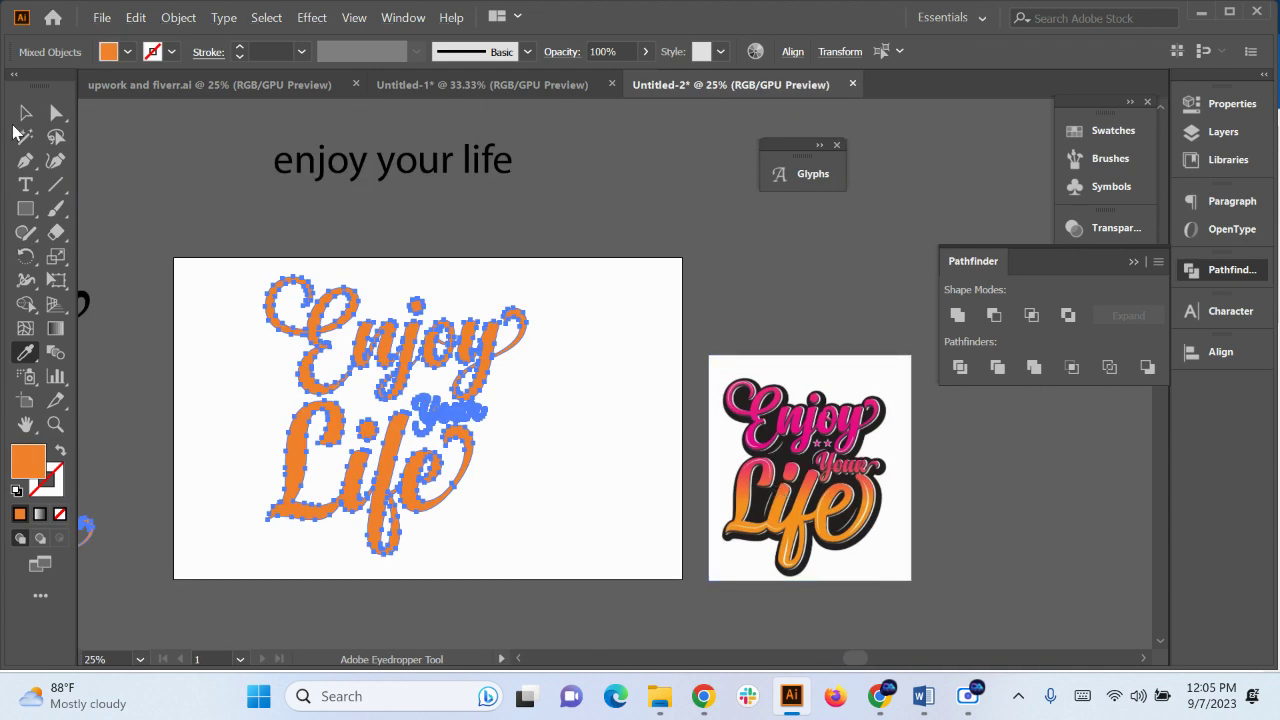
Draw a rectangle covering the artboard and fill it with black
click(26, 113)
click(28, 210)
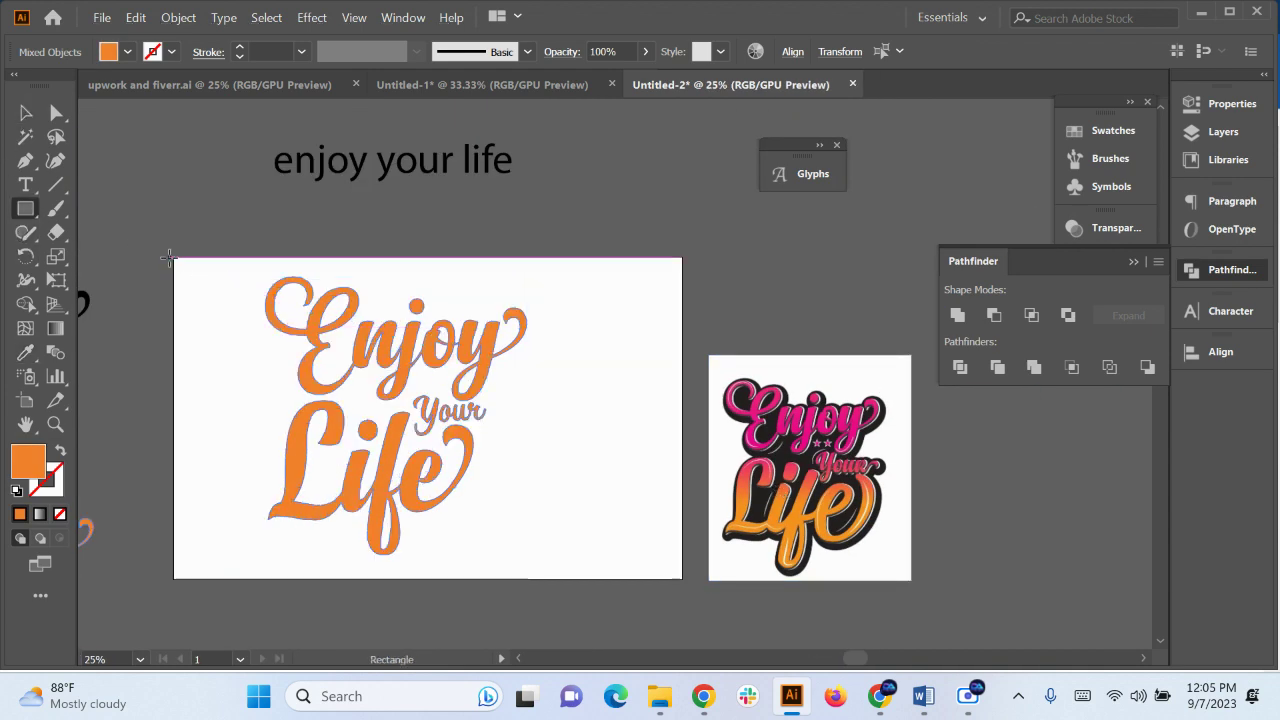
drag(175, 257, 691, 578)
click(114, 54)
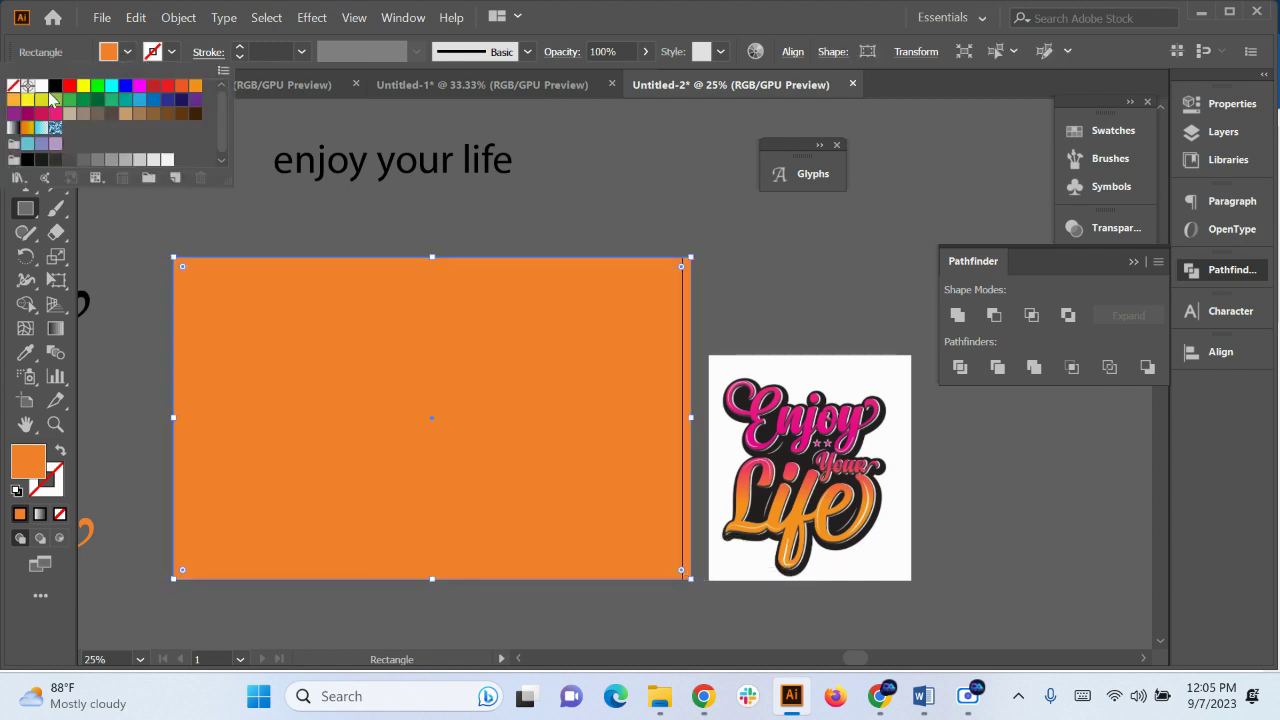
click(57, 94)
Move the black rectangle behind the orange lettering and deselect it
click(26, 115)
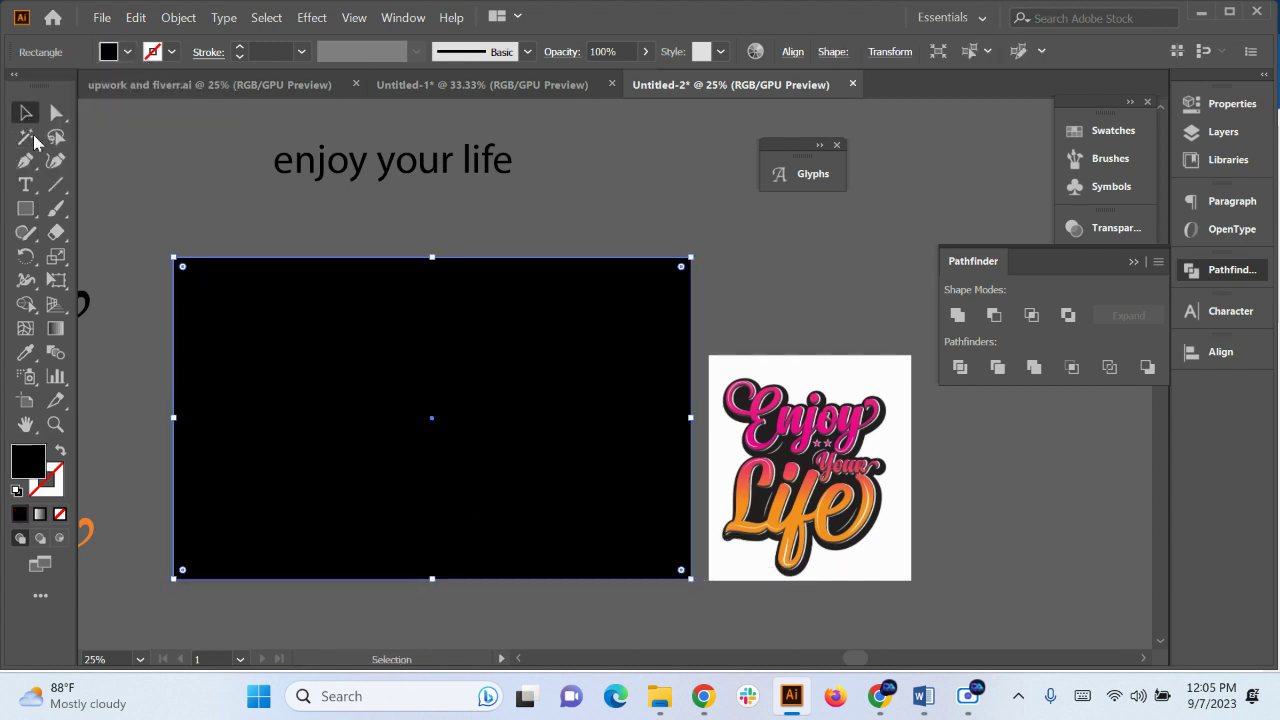
key(ctrl+x)
key(ctrl+b)
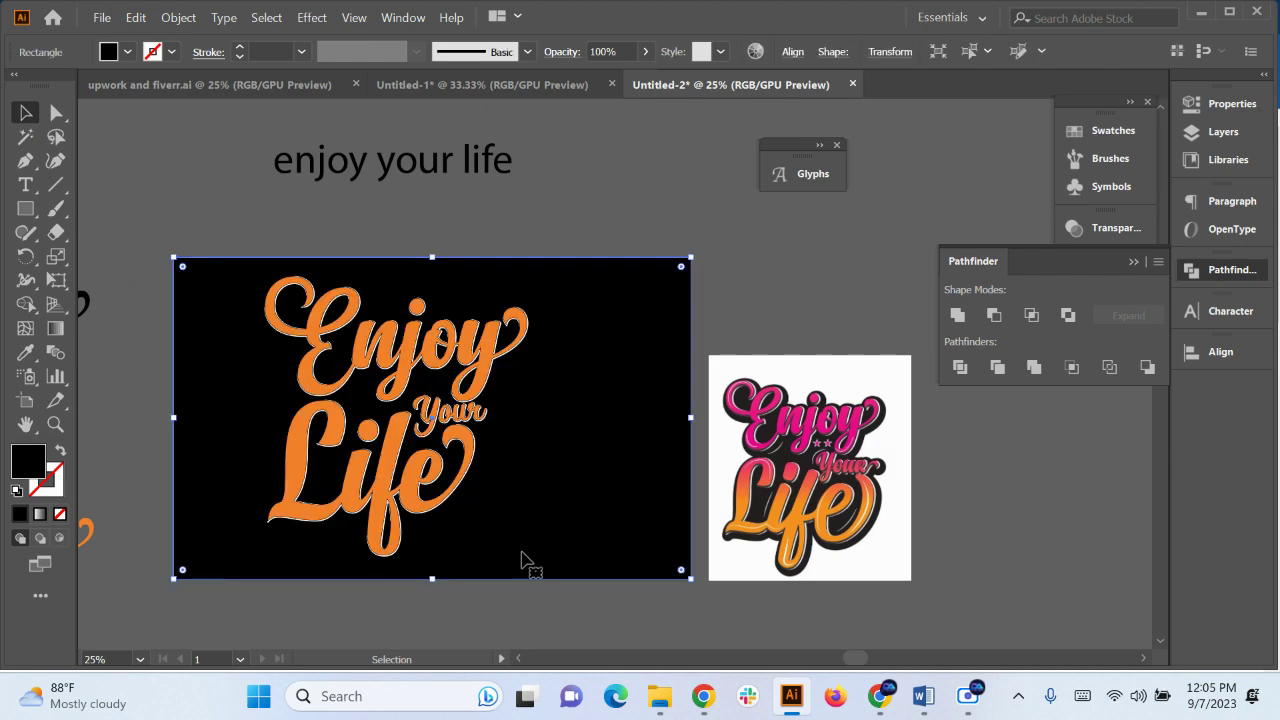
key(ctrl+shift+a)
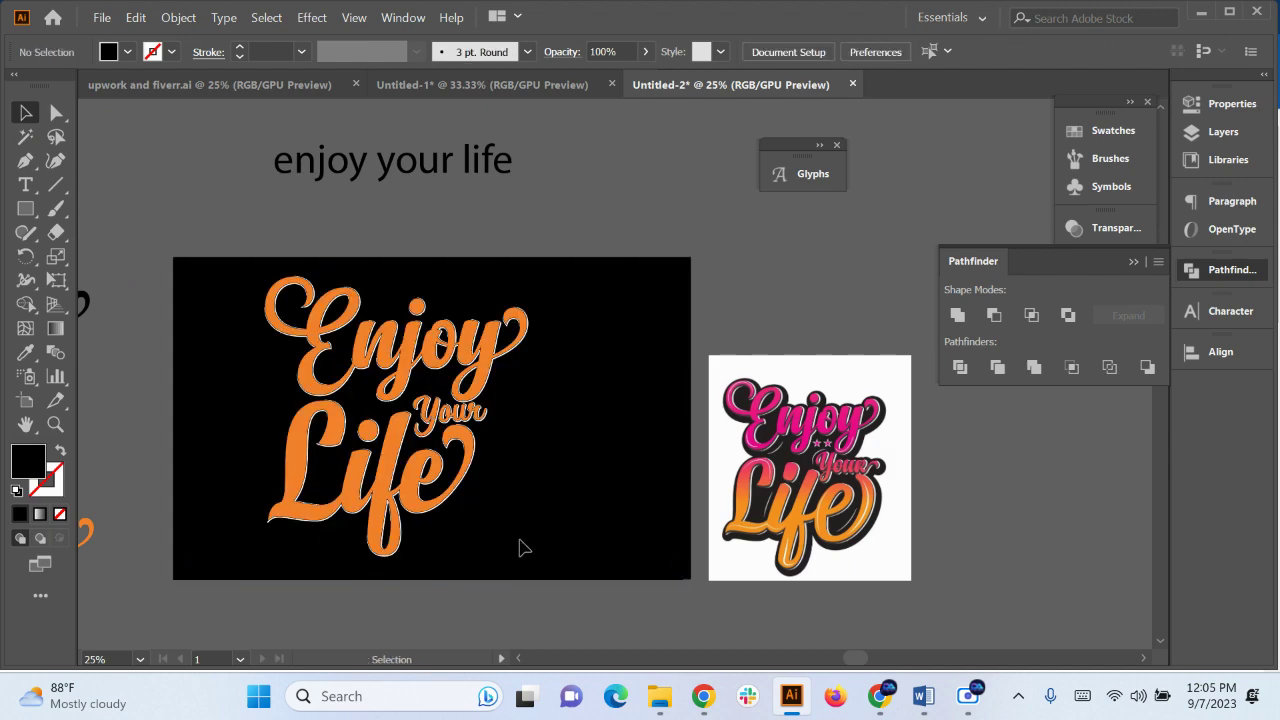
Check the white highlights up close, then select the whole Enjoy Your Life lettering with its highlights and group it
scroll(380, 380, up, 3)
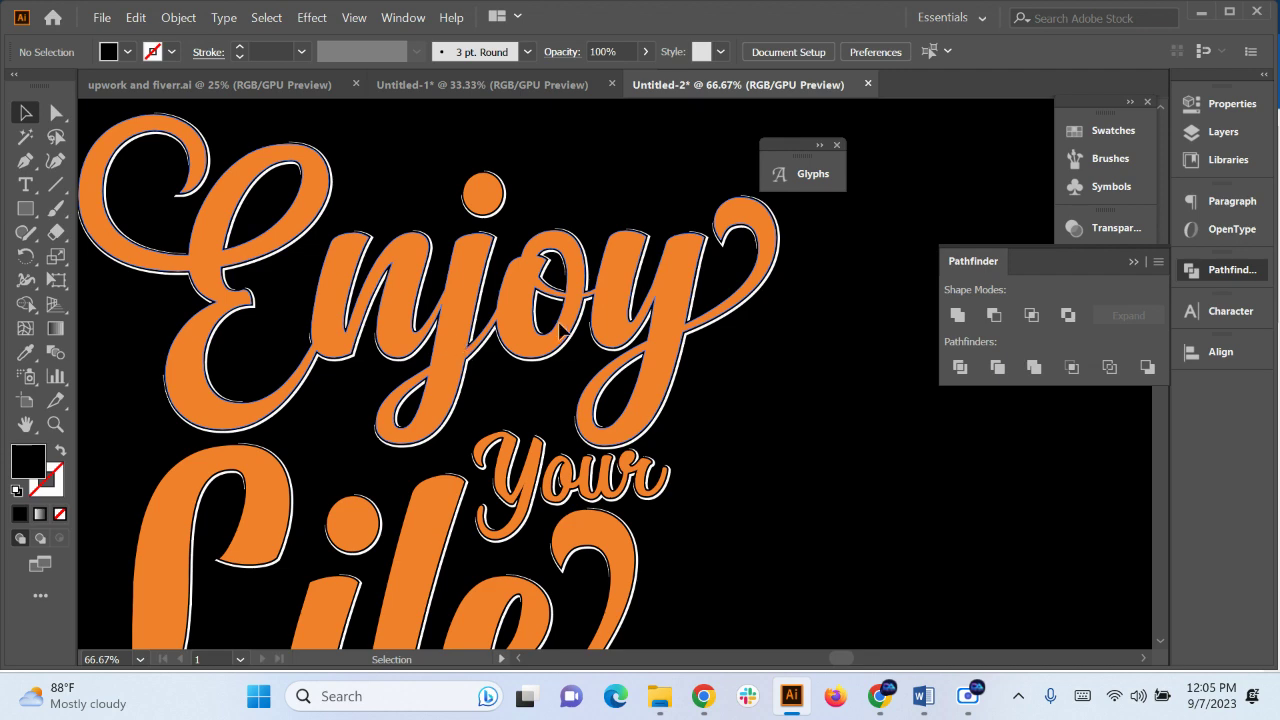
scroll(786, 300, up, 2)
scroll(546, 531, up, 2)
scroll(455, 280, up, 2)
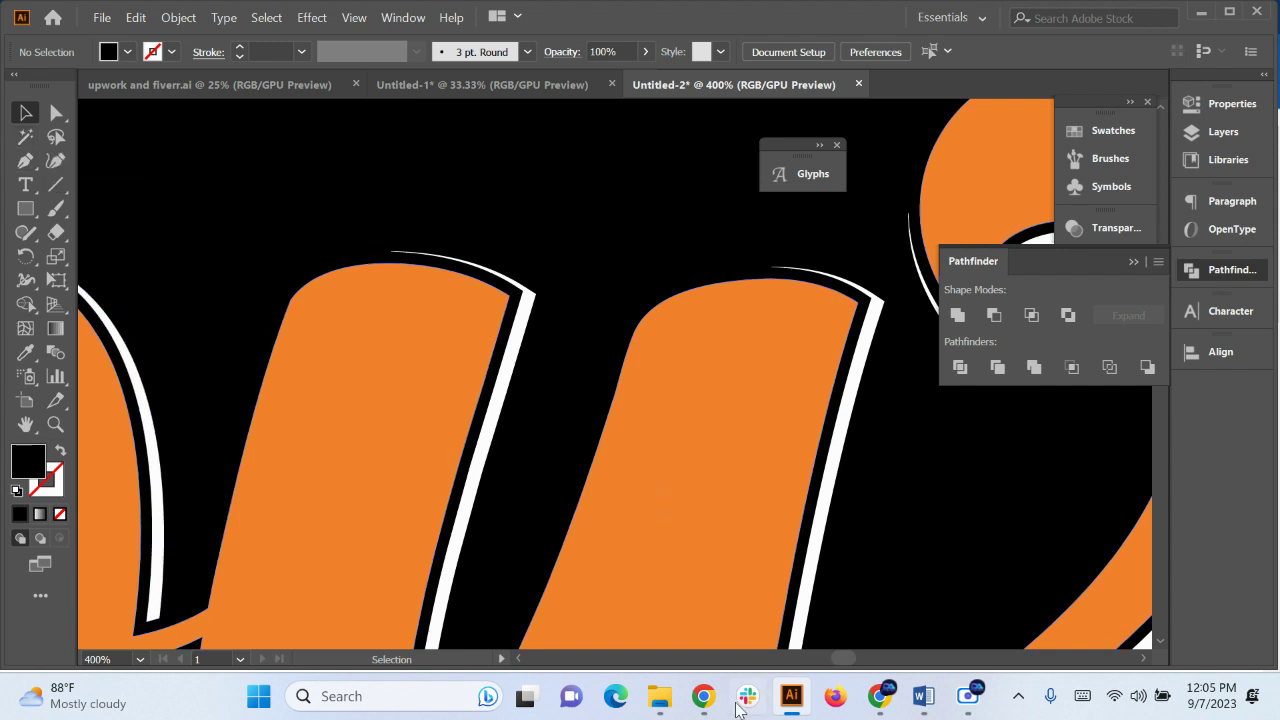
drag(601, 559, 385, 499)
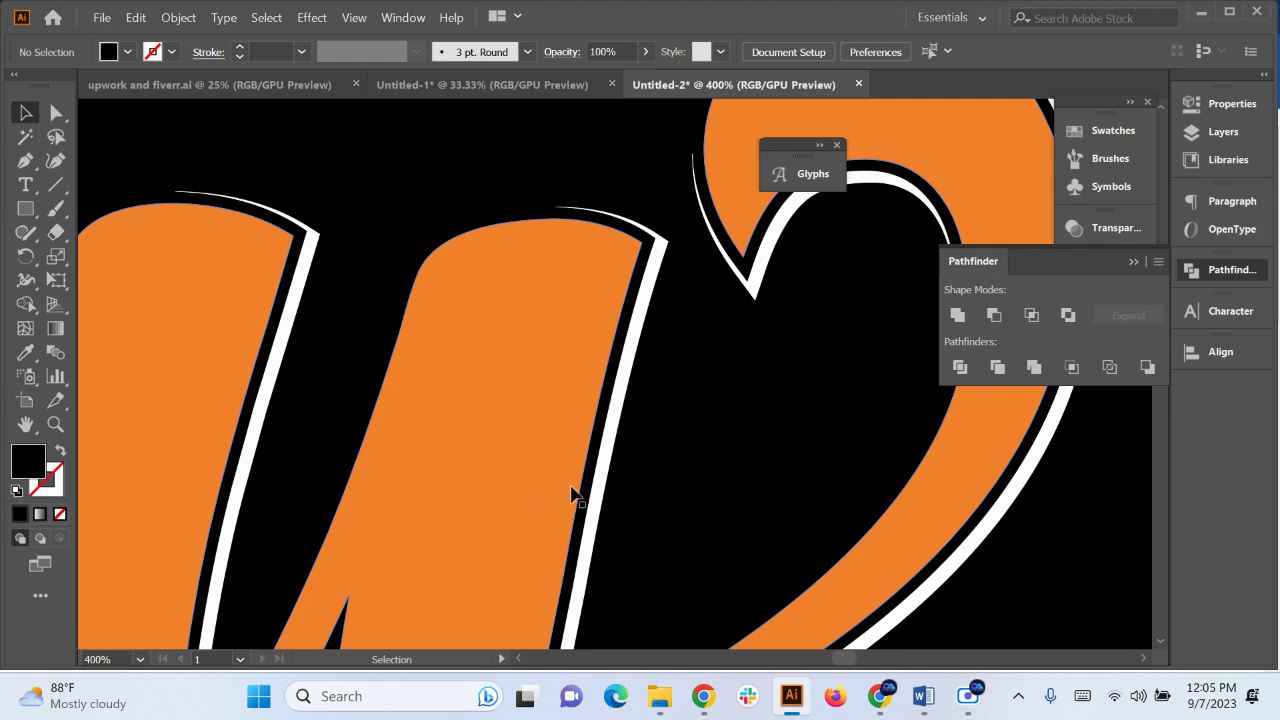
scroll(652, 492, down, 7)
drag(704, 597, 681, 379)
drag(690, 577, 303, 236)
key(ctrl+g)
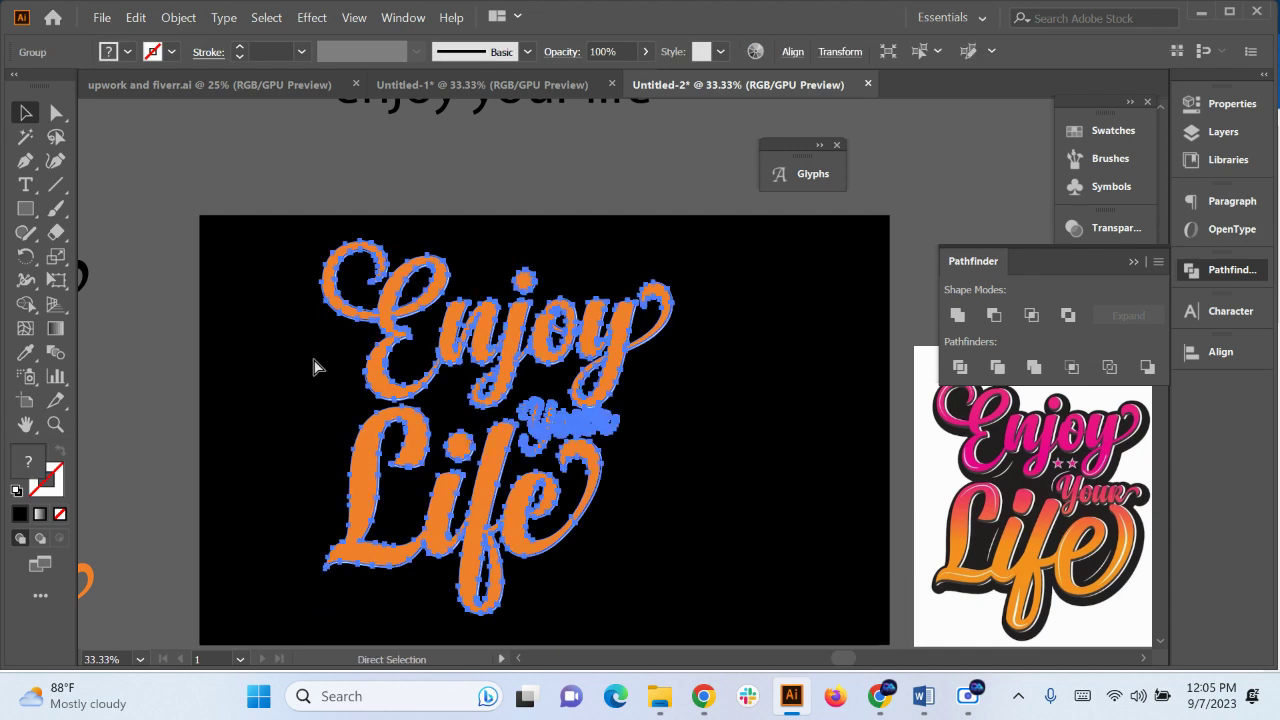
drag(457, 365, 506, 379)
drag(716, 501, 588, 416)
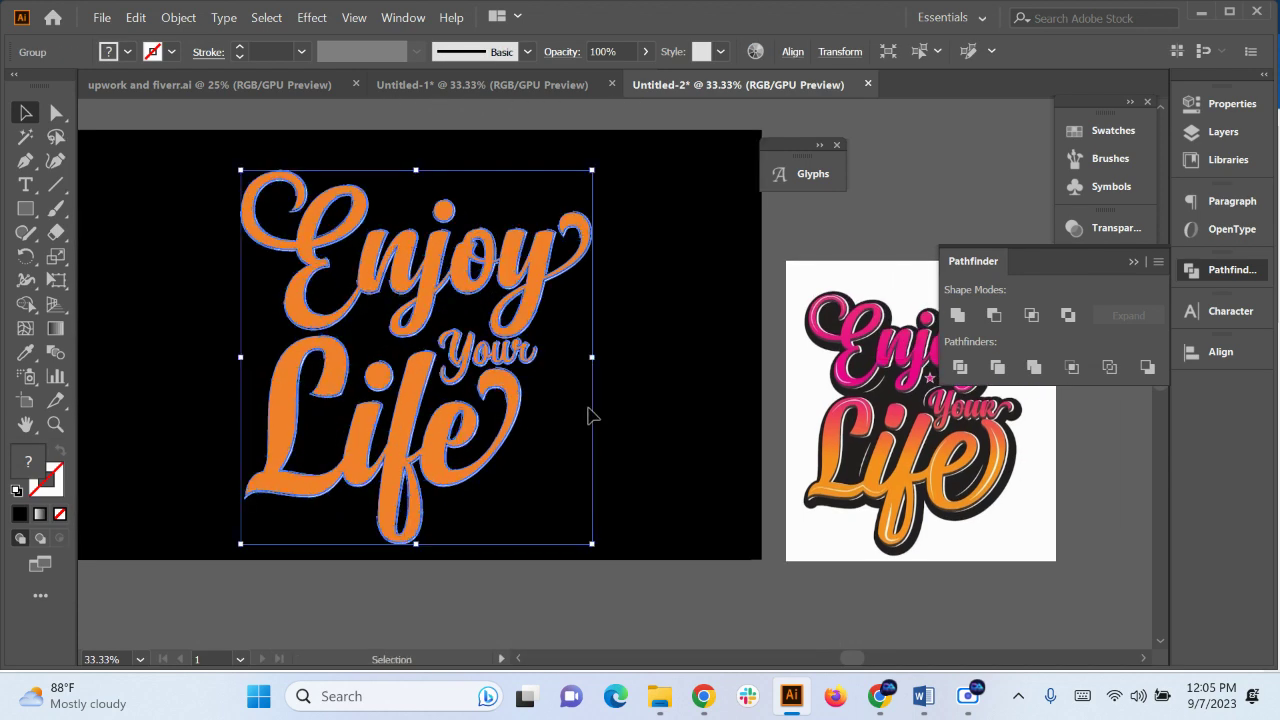
Delete the black background rectangle behind the lettering
click(634, 405)
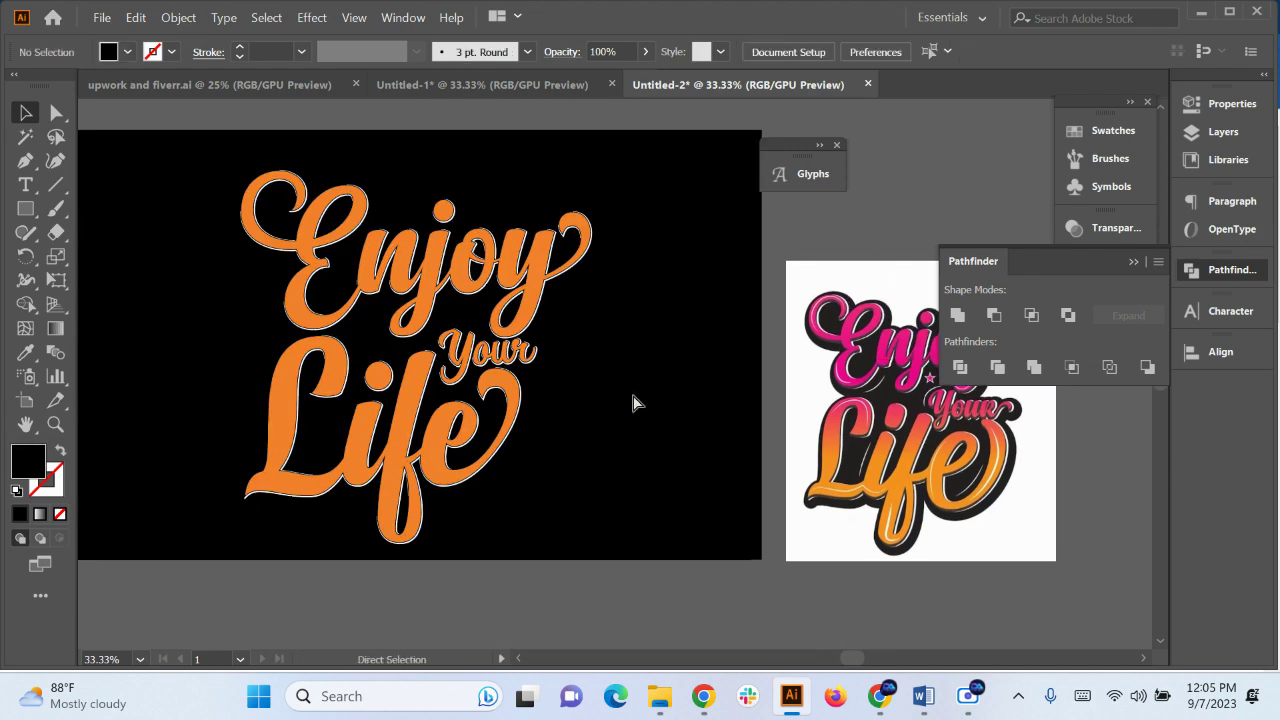
click(634, 403)
key(Delete)
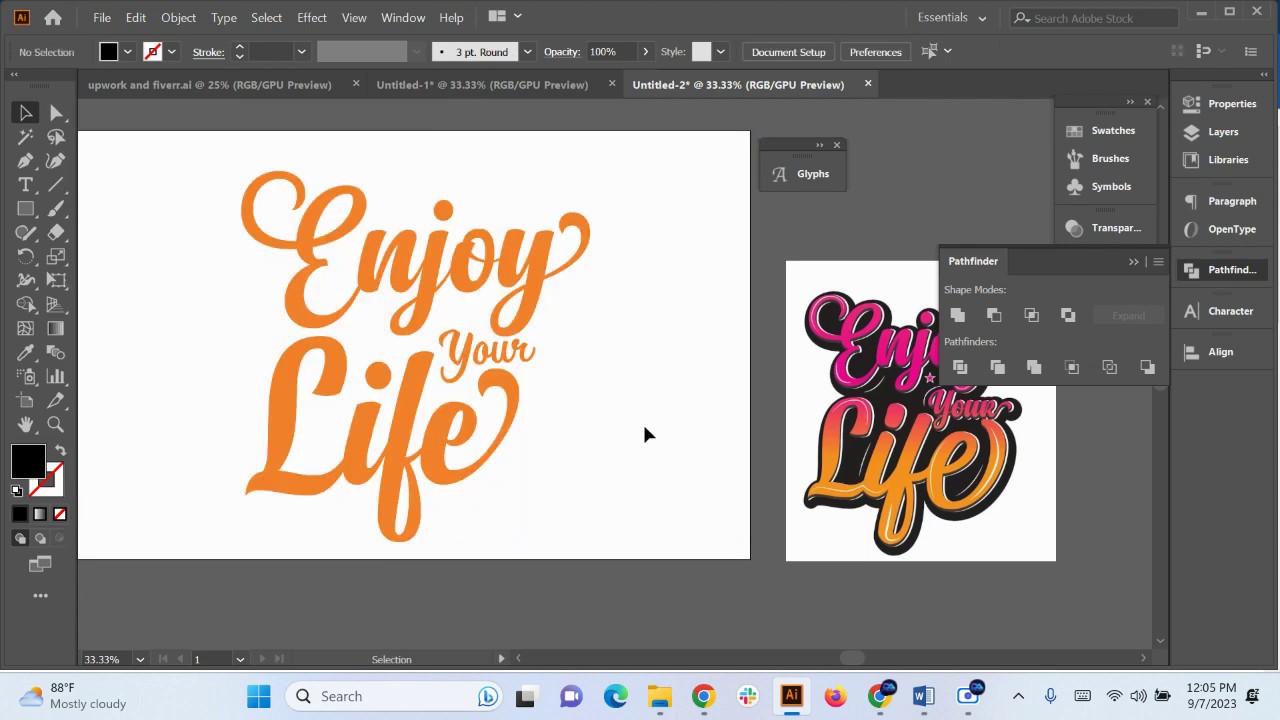
Start an Offset Path on the grouped lettering with the preview enabled and the joins set to Round
drag(641, 428, 357, 267)
click(686, 434)
click(506, 389)
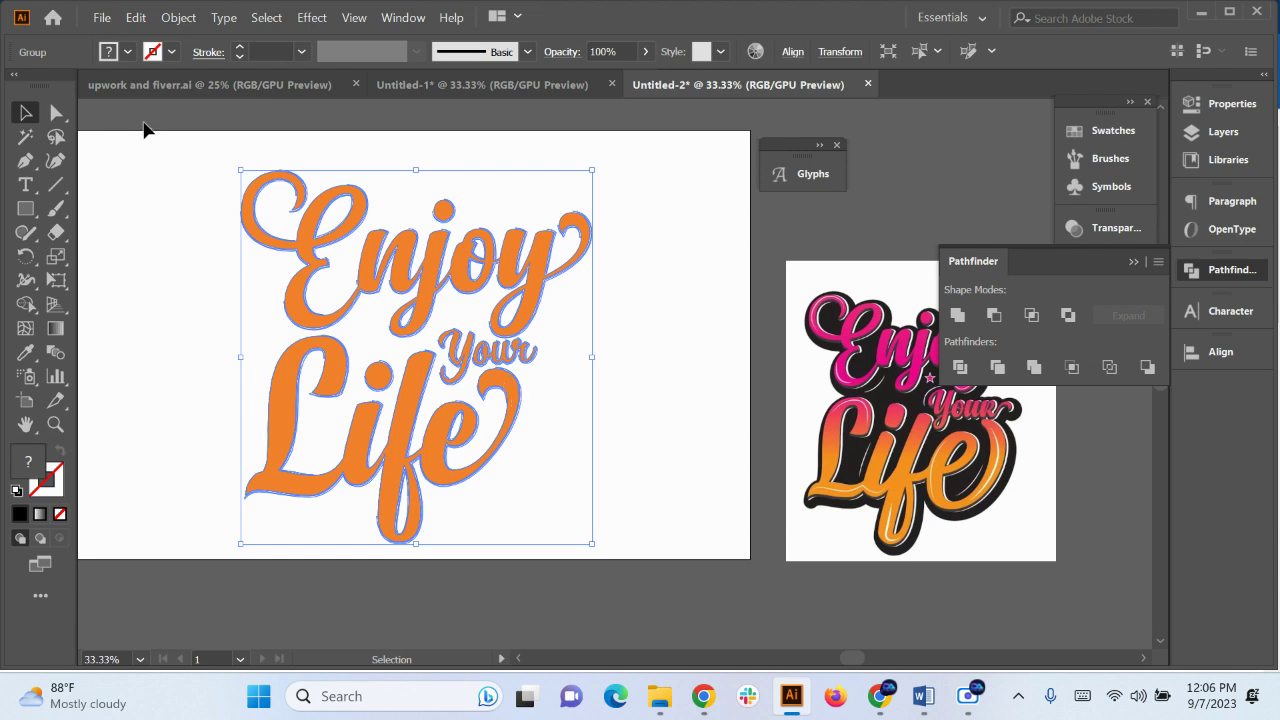
click(182, 19)
mouse_move(300, 512)
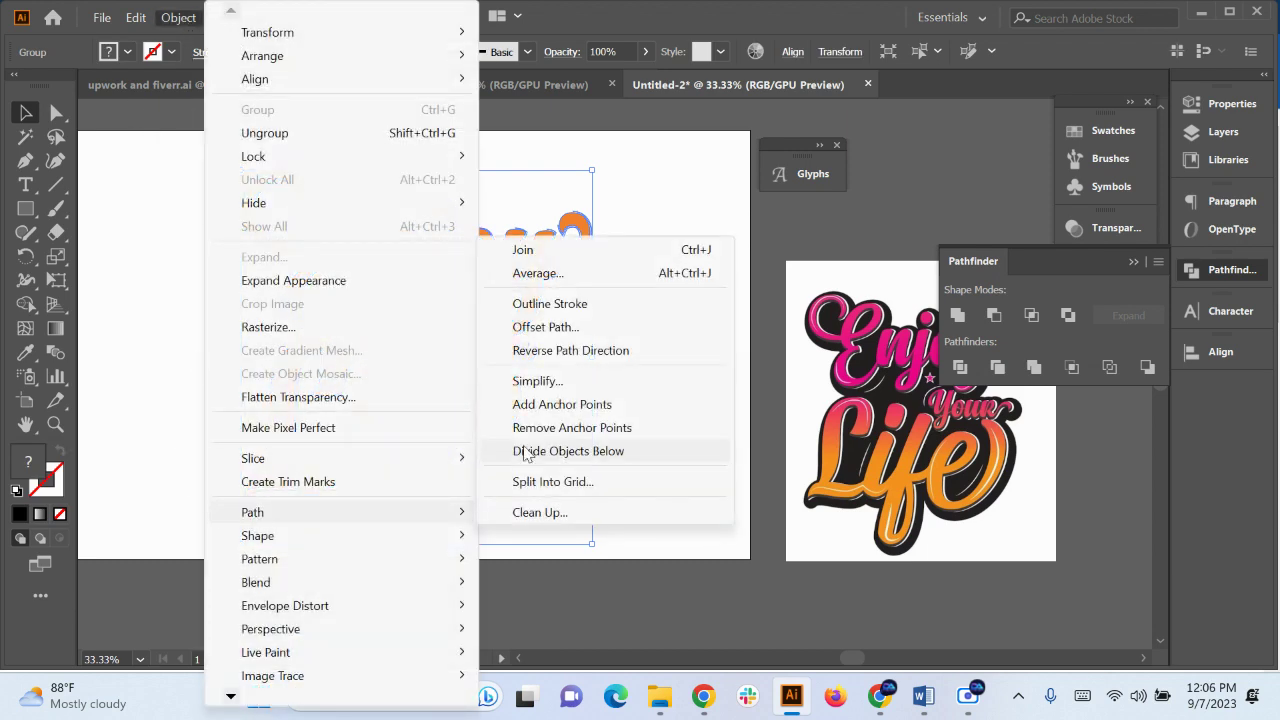
click(545, 328)
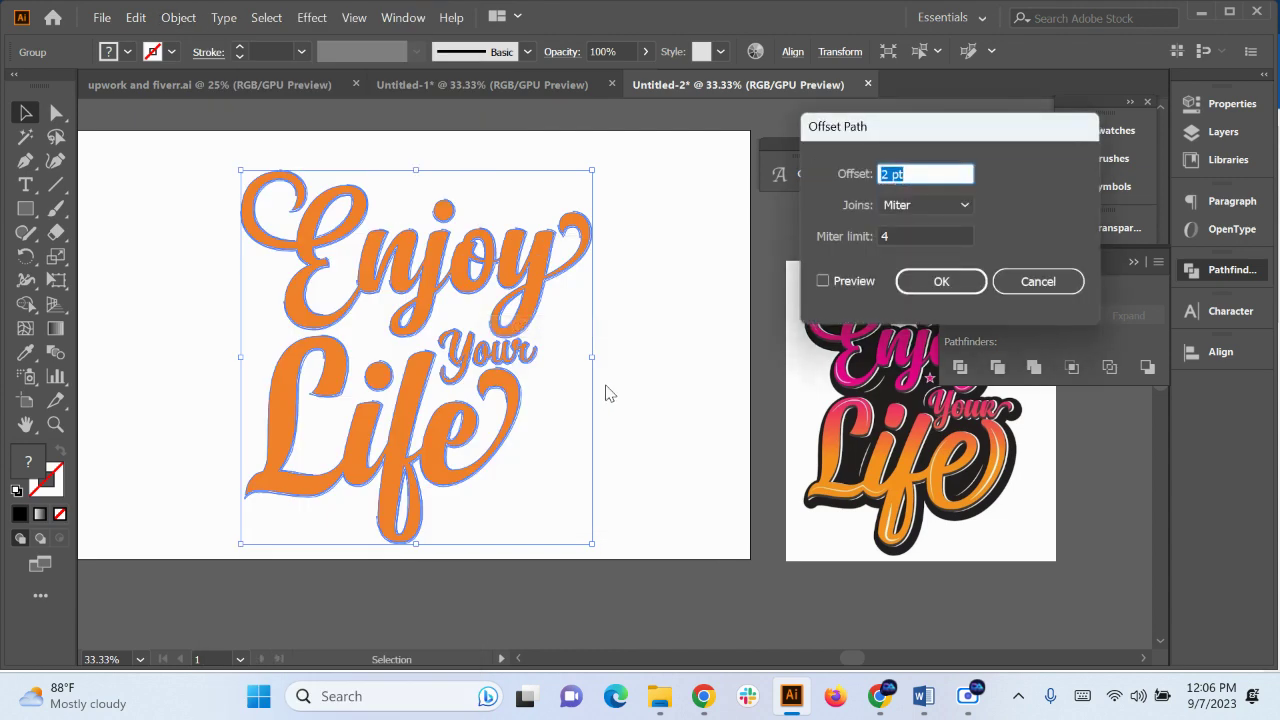
click(824, 282)
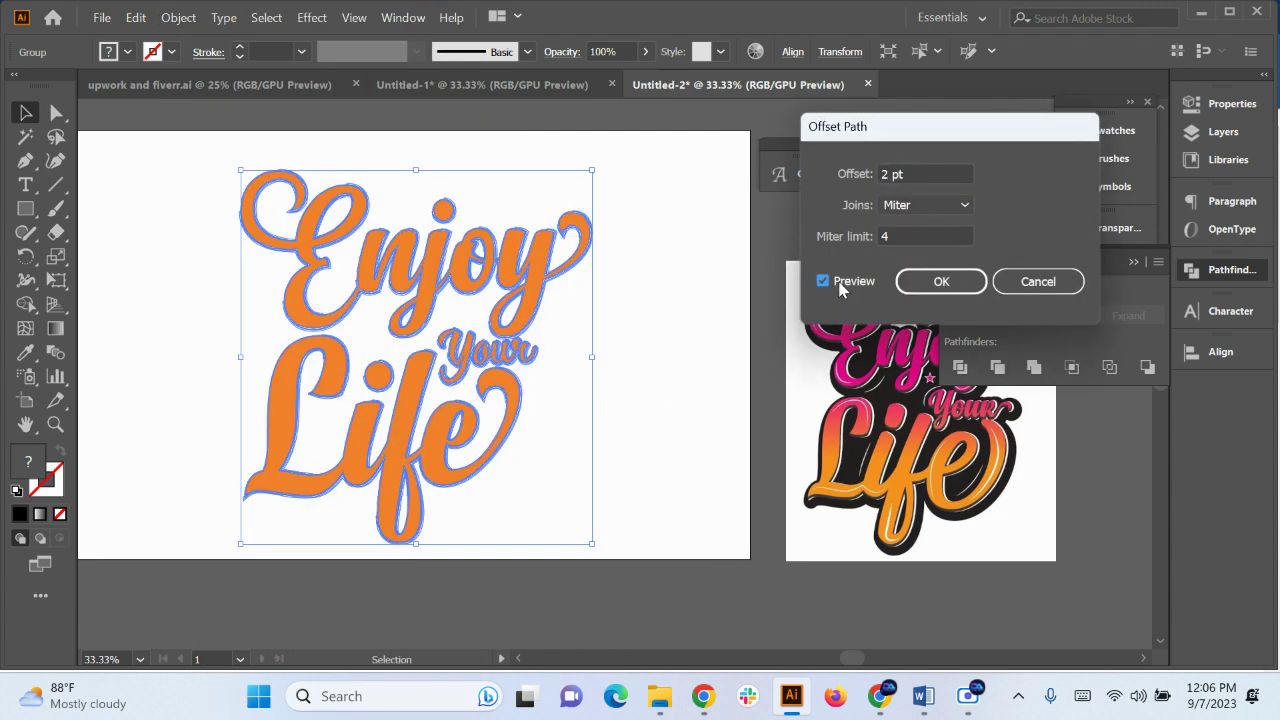
click(926, 205)
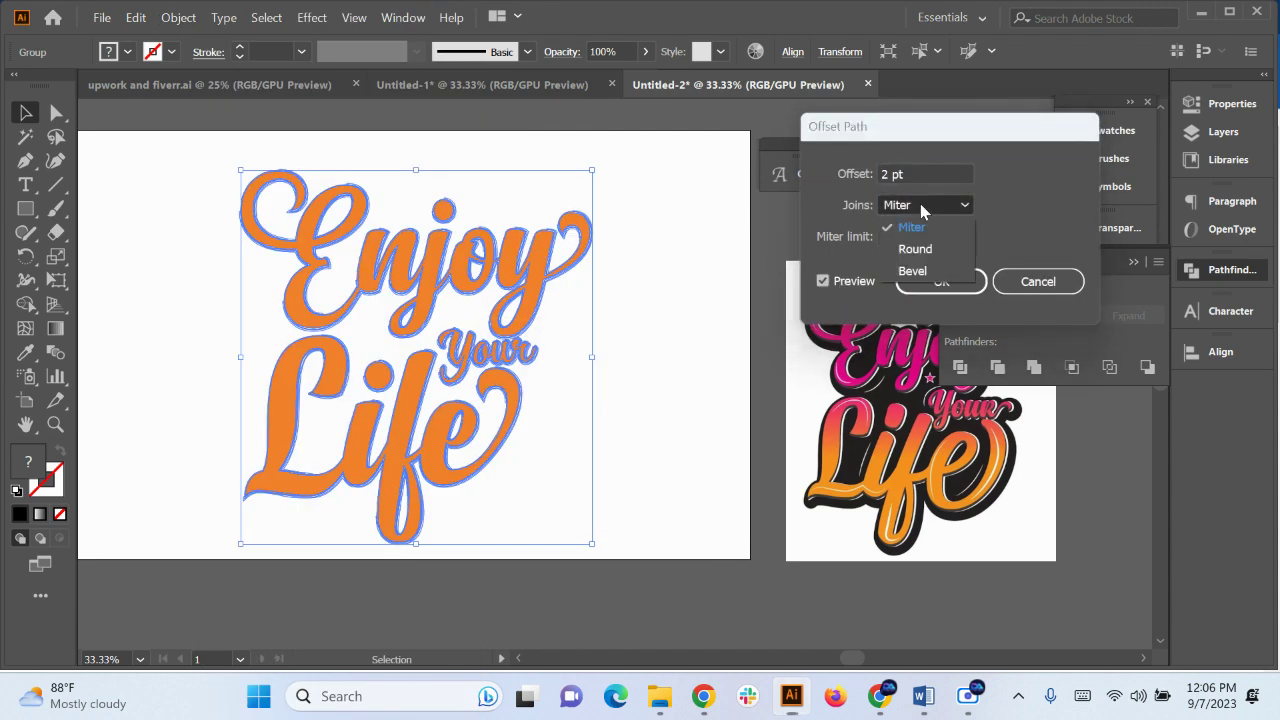
click(916, 249)
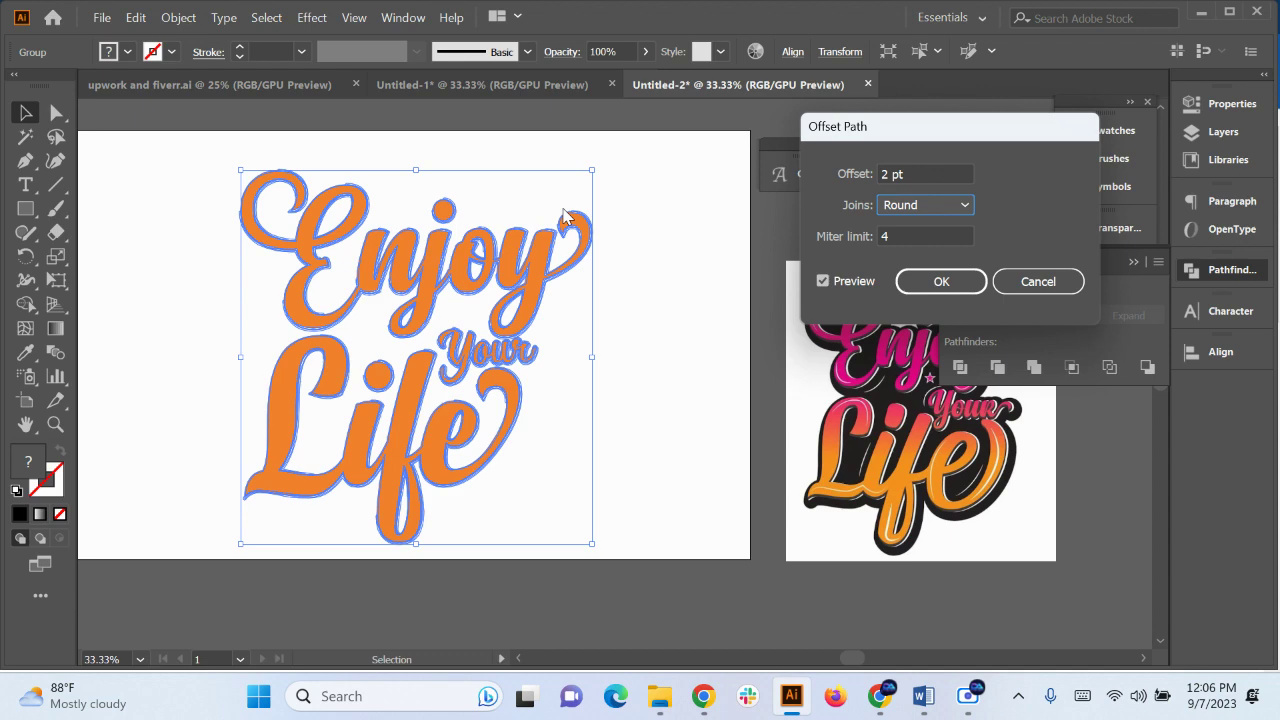
Set the Offset Path distance to 18 pt and apply it to the grouped lettering
click(927, 174)
key(Up)
key(Up)
key(Up)
key(Up)
key(Up)
key(Up)
key(Up)
key(Up)
key(Up)
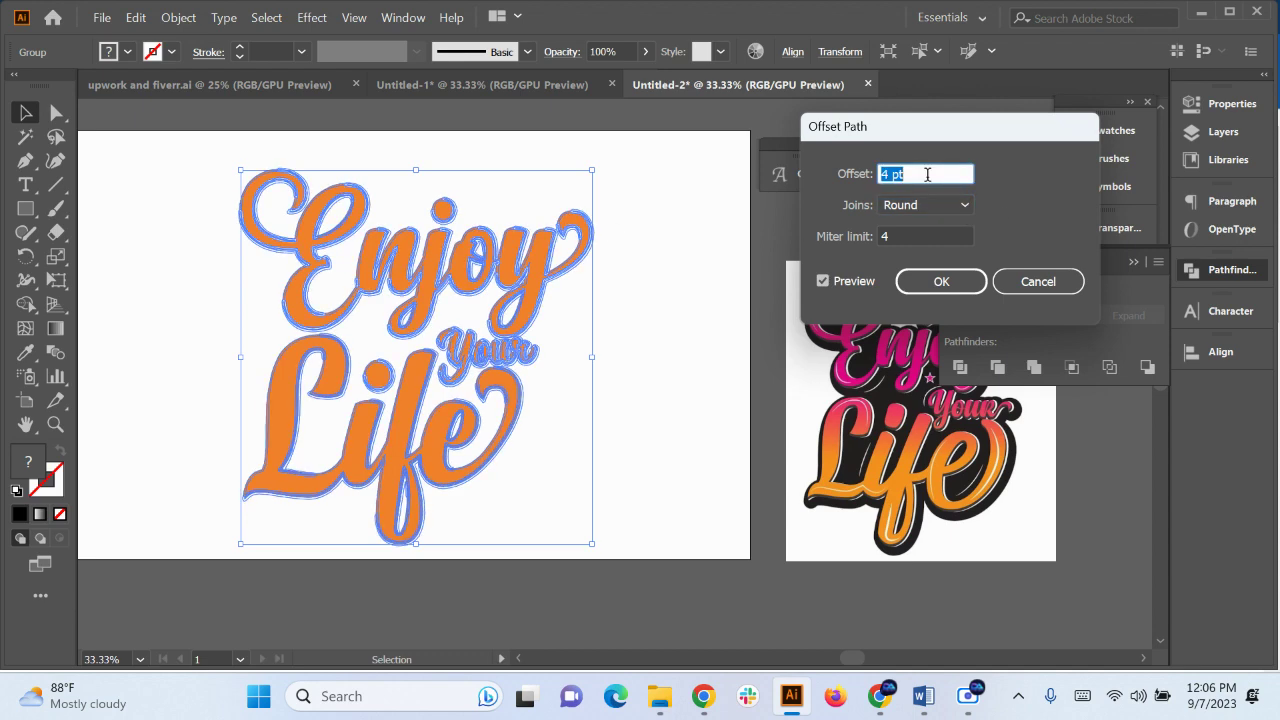
key(Up)
key(Up)
key(Up)
key(Up)
key(Up)
key(Up)
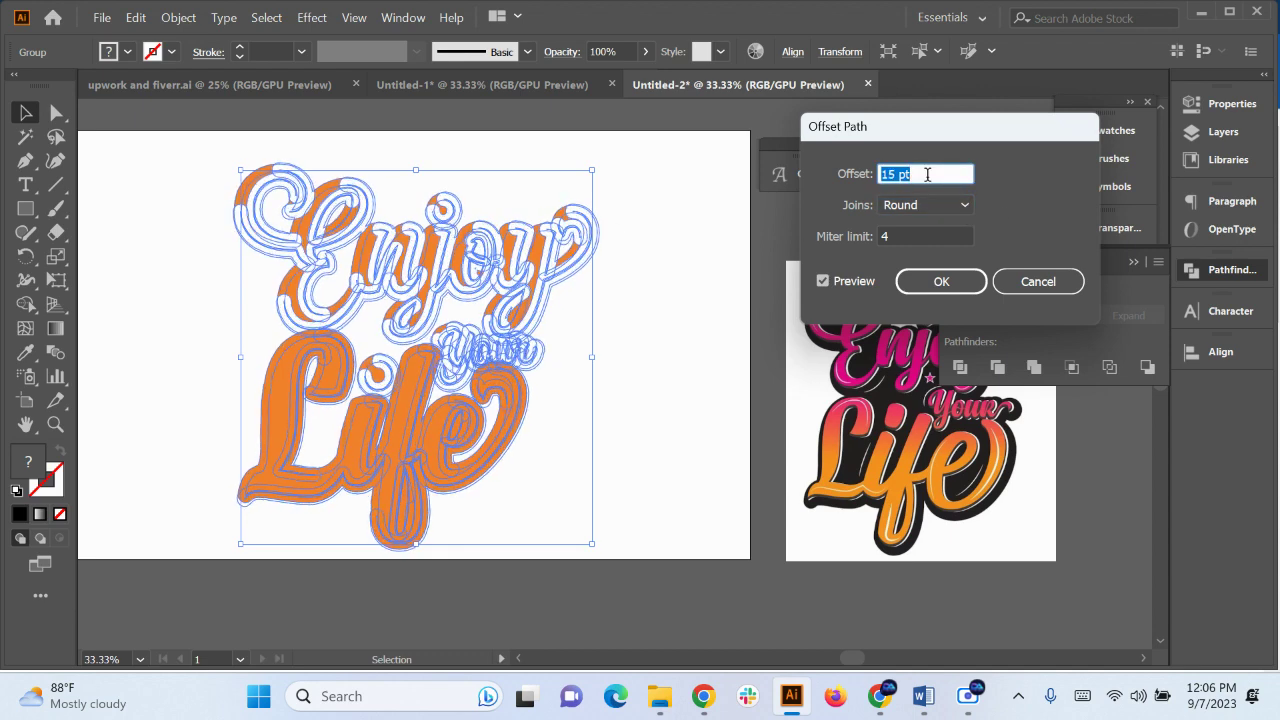
key(Up)
key(Up)
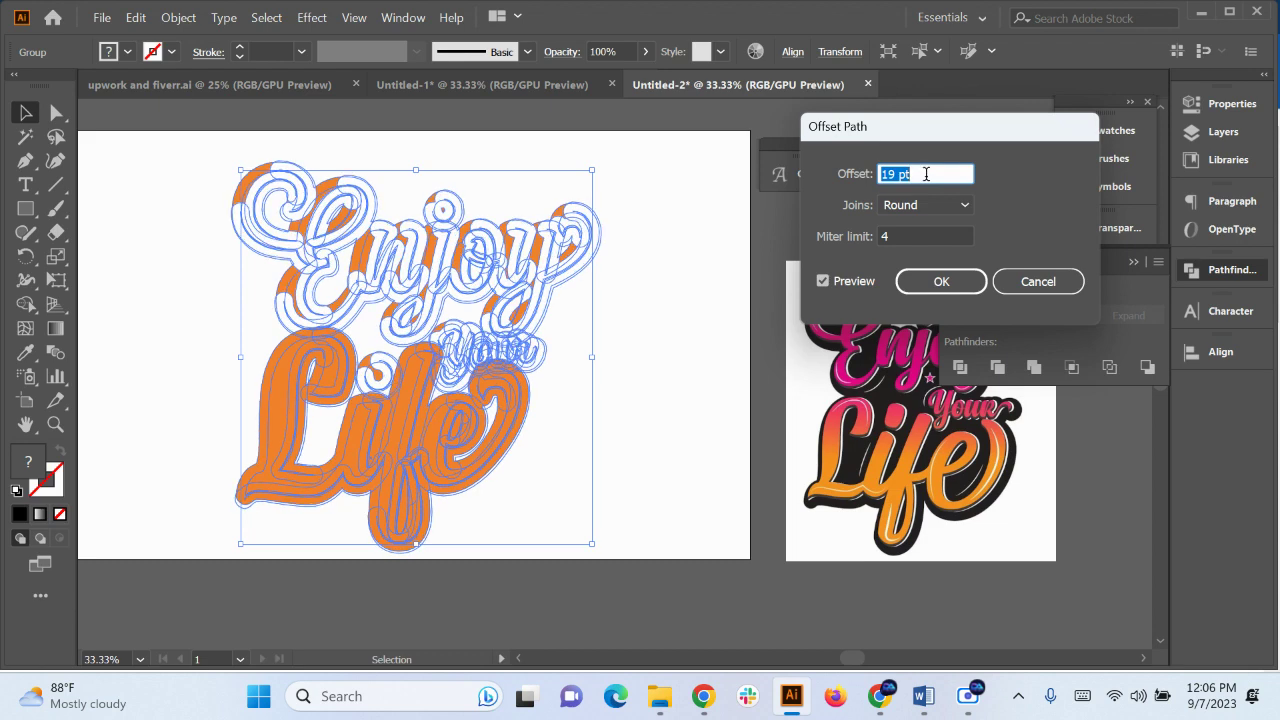
key(Down)
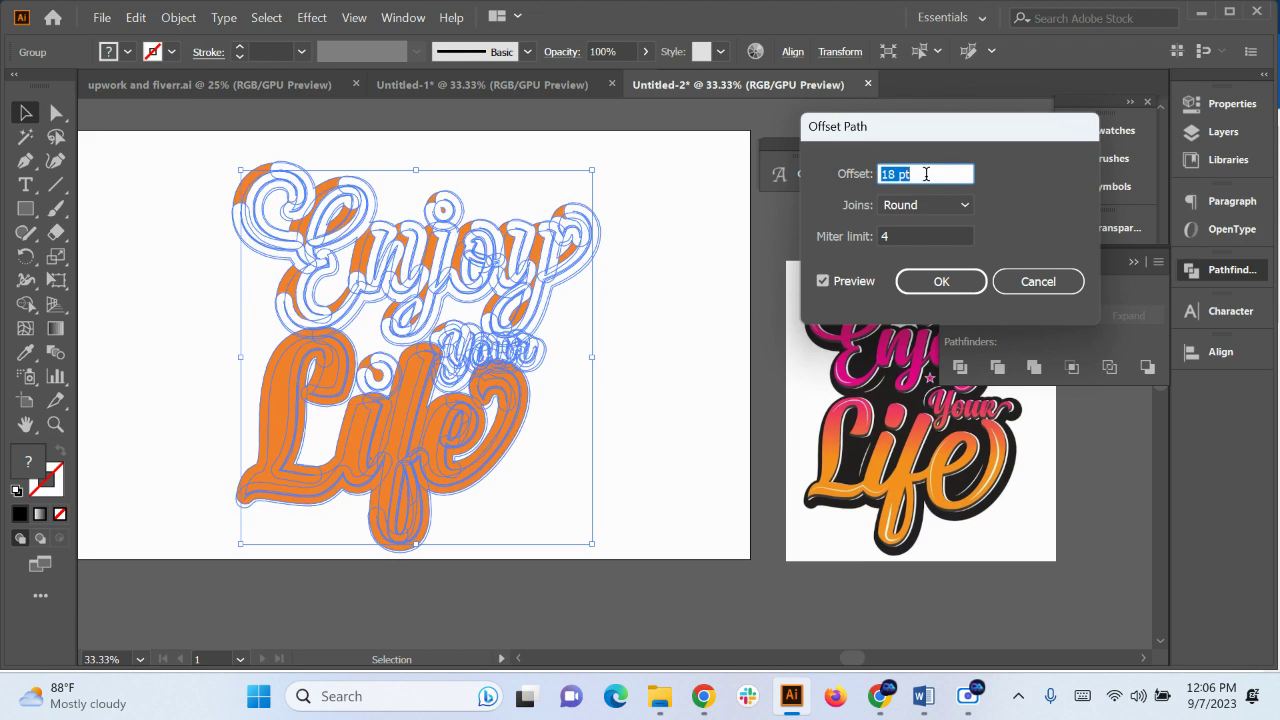
click(943, 280)
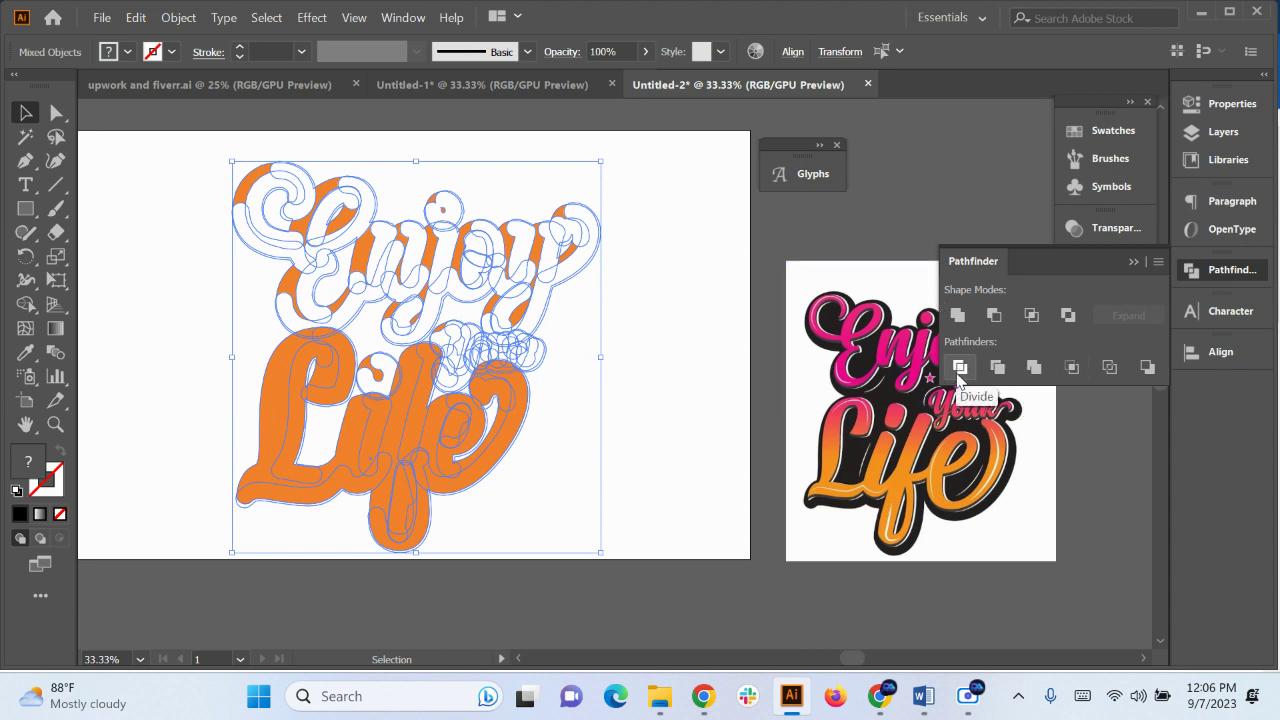
Unite the offset paths into a single solid shape and fill it with black
click(956, 316)
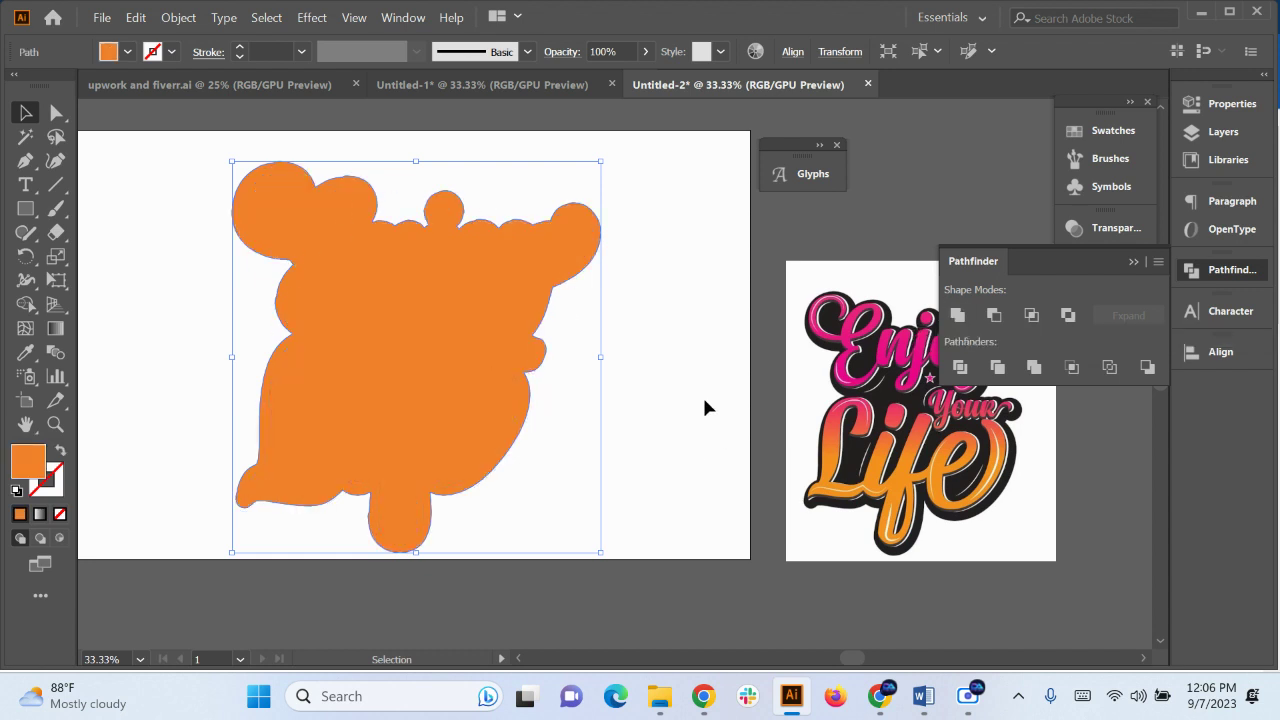
click(127, 51)
click(55, 85)
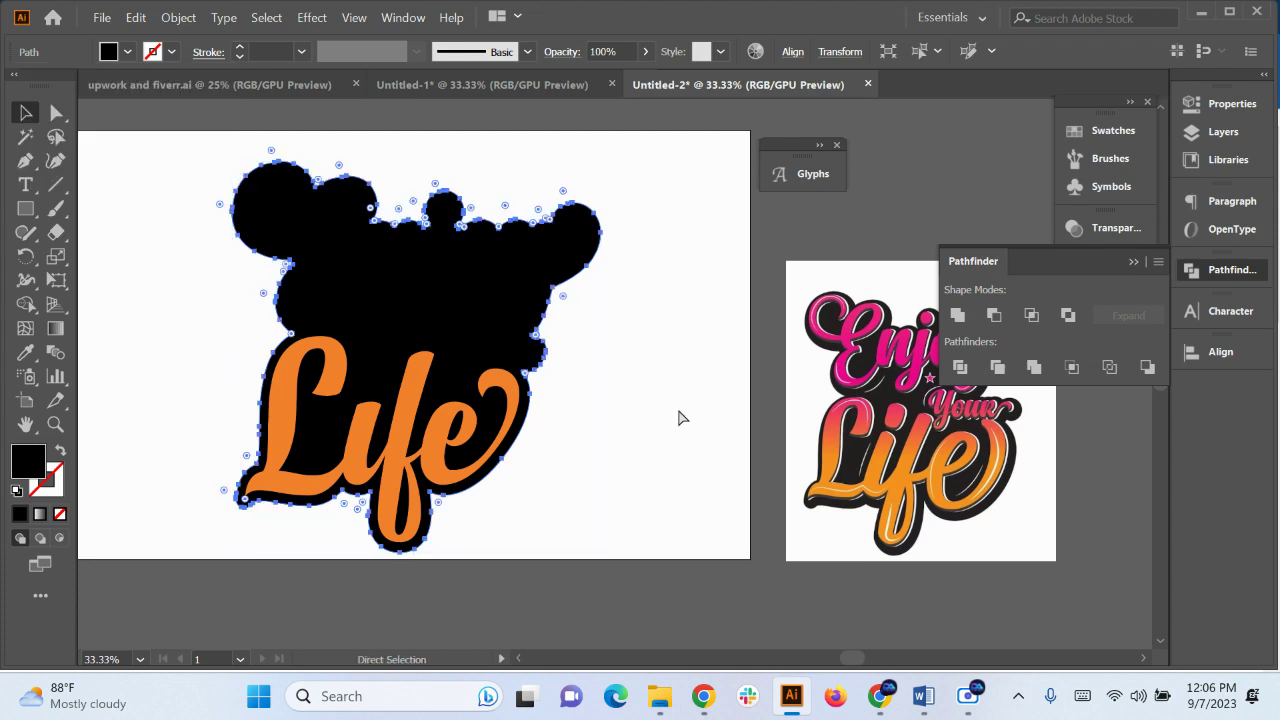
Place the black shape behind the entire orange lettering and its white highlights, and deselect it
key(Delete)
drag(655, 430, 126, 169)
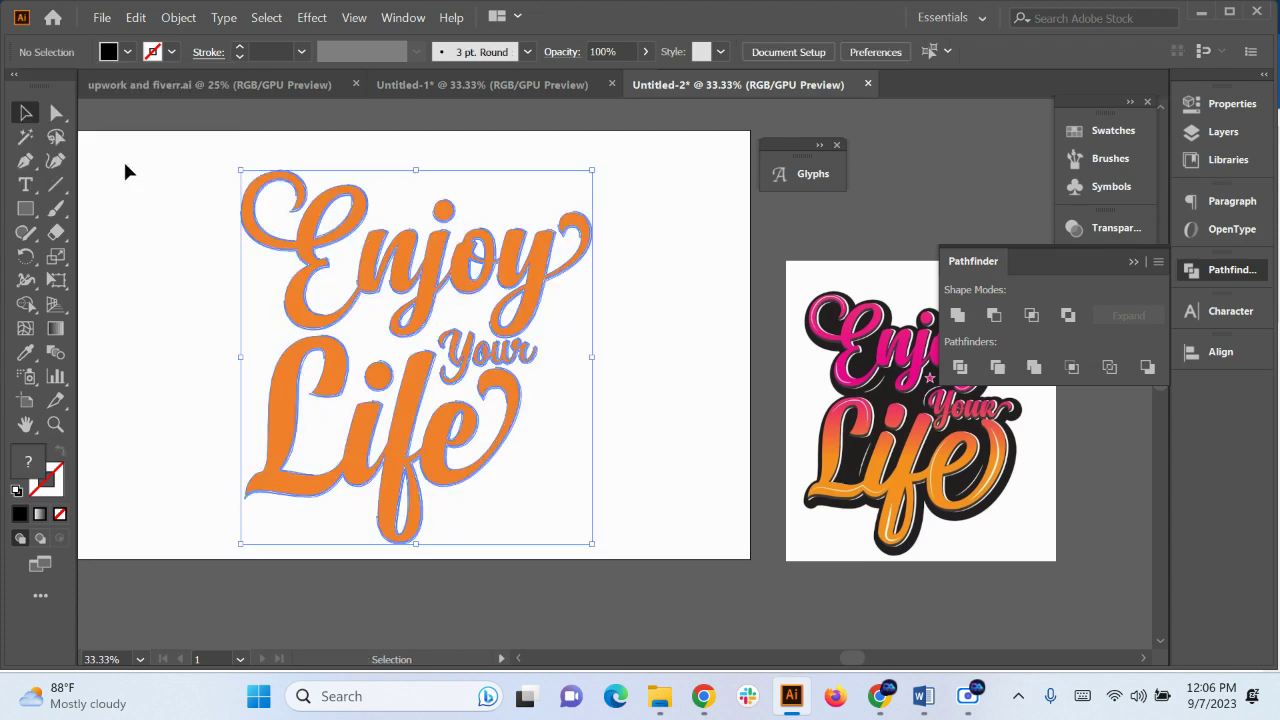
key(a)
key(ctrl+z)
key(v)
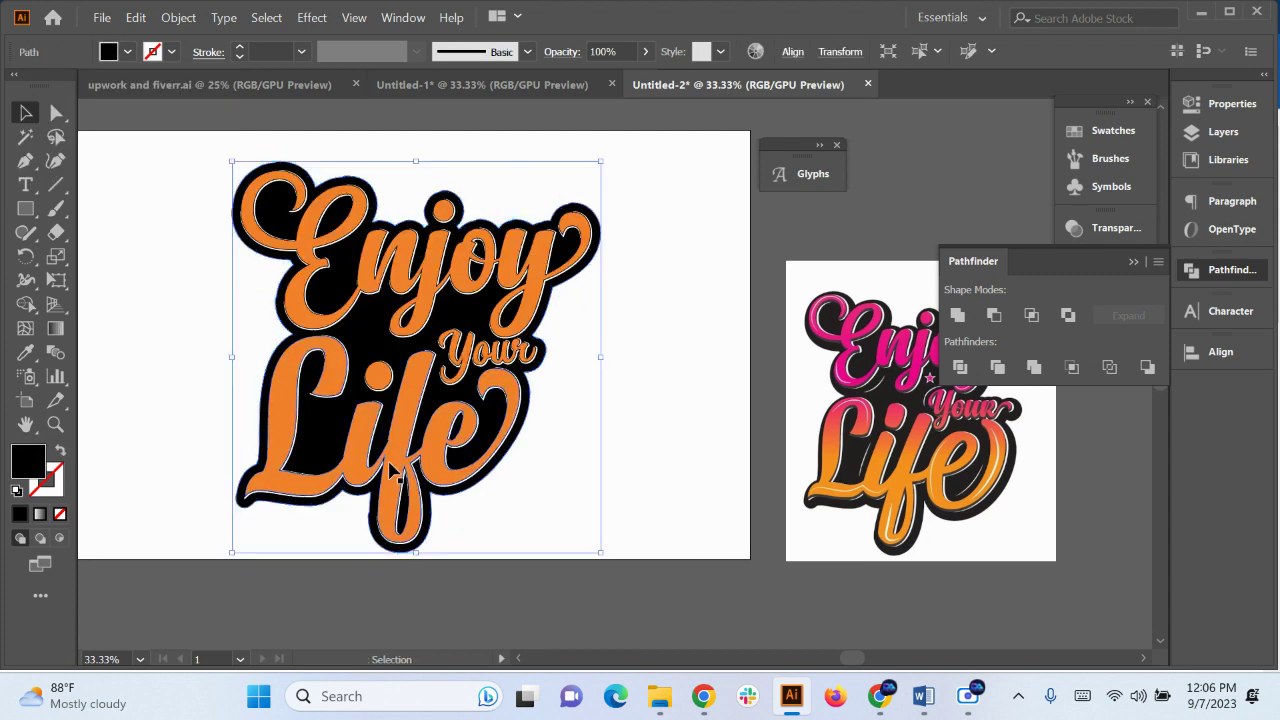
click(757, 500)
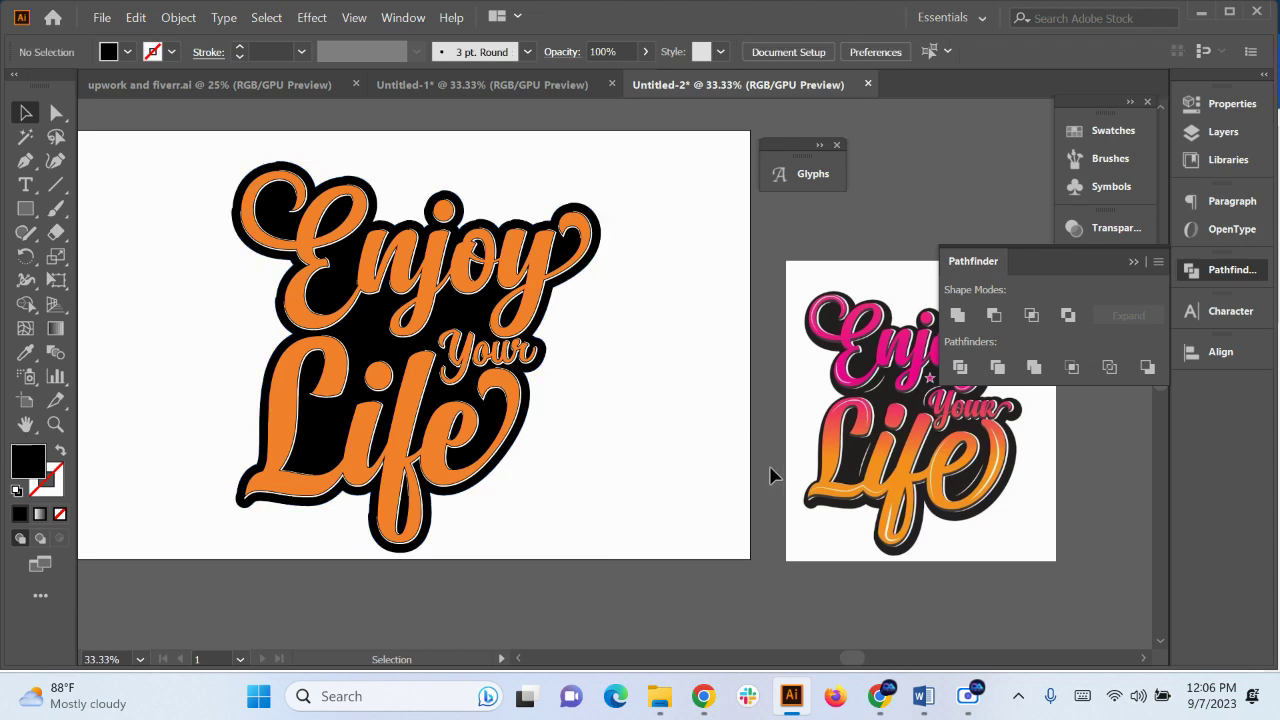
Compare the outline with the reference design, and nudge the black backing shape slightly downward behind the lettering
scroll(666, 418, up, 1)
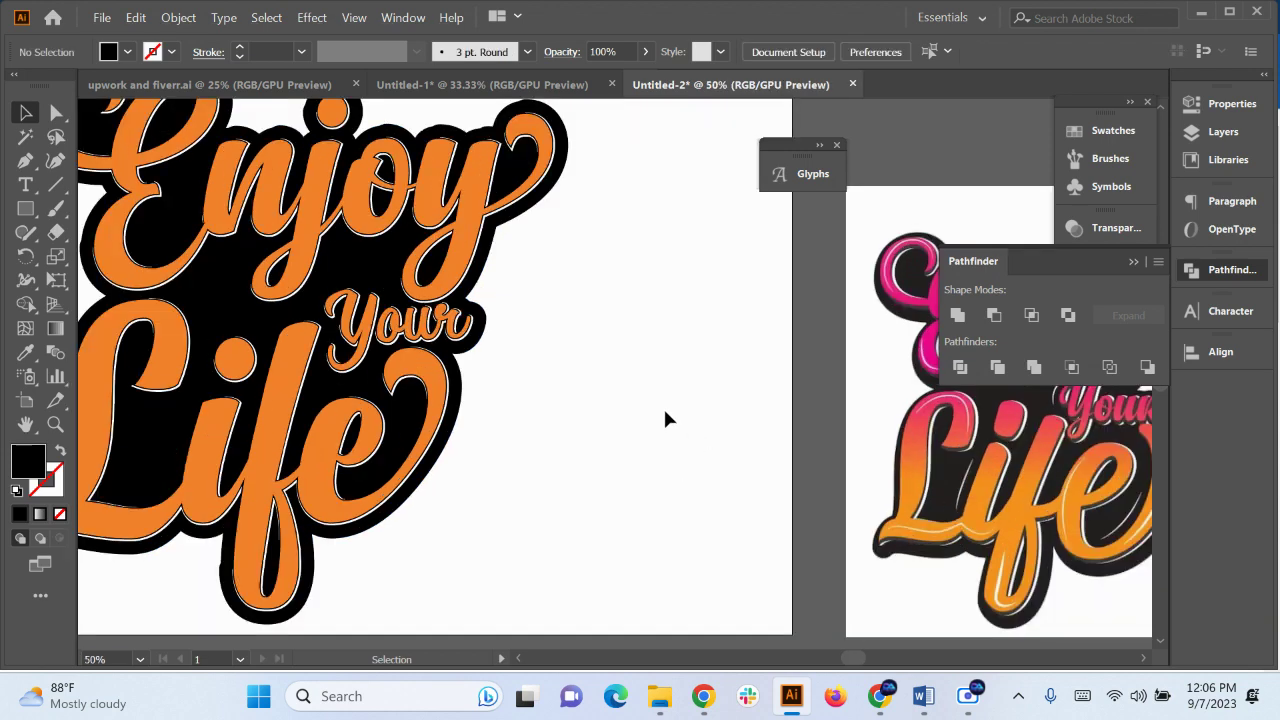
scroll(548, 468, down, 1)
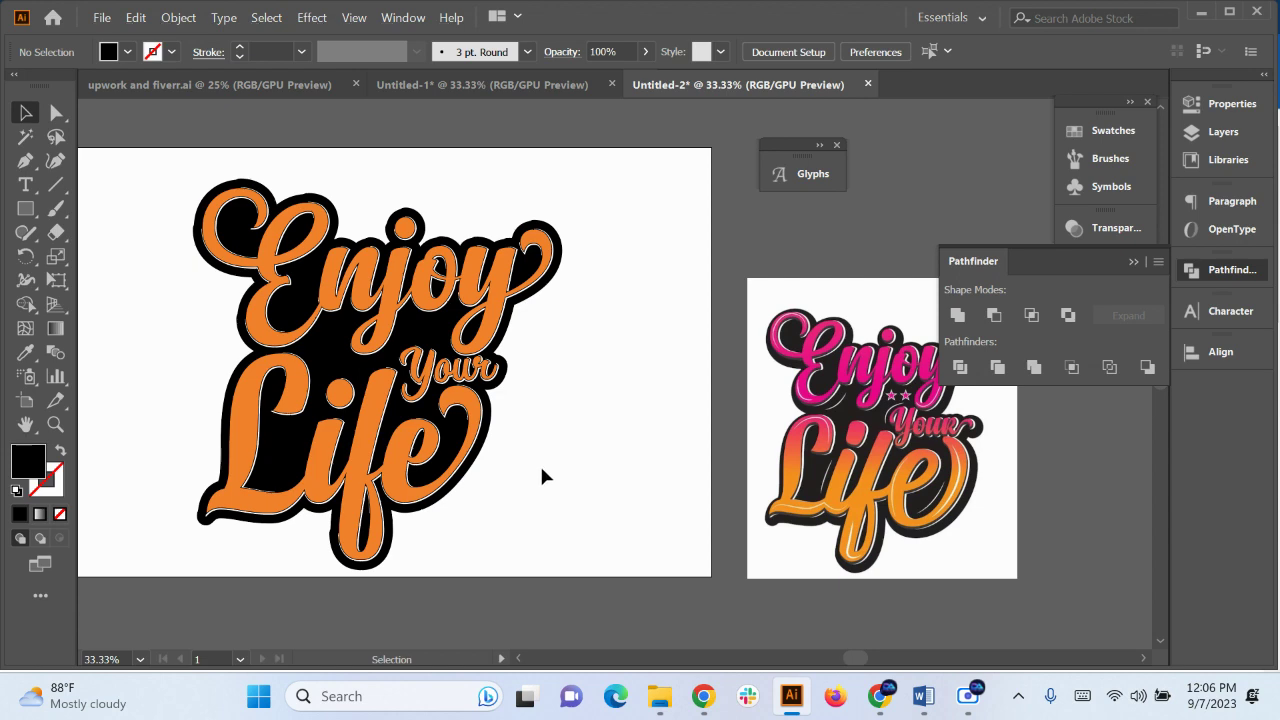
scroll(786, 316, up, 4)
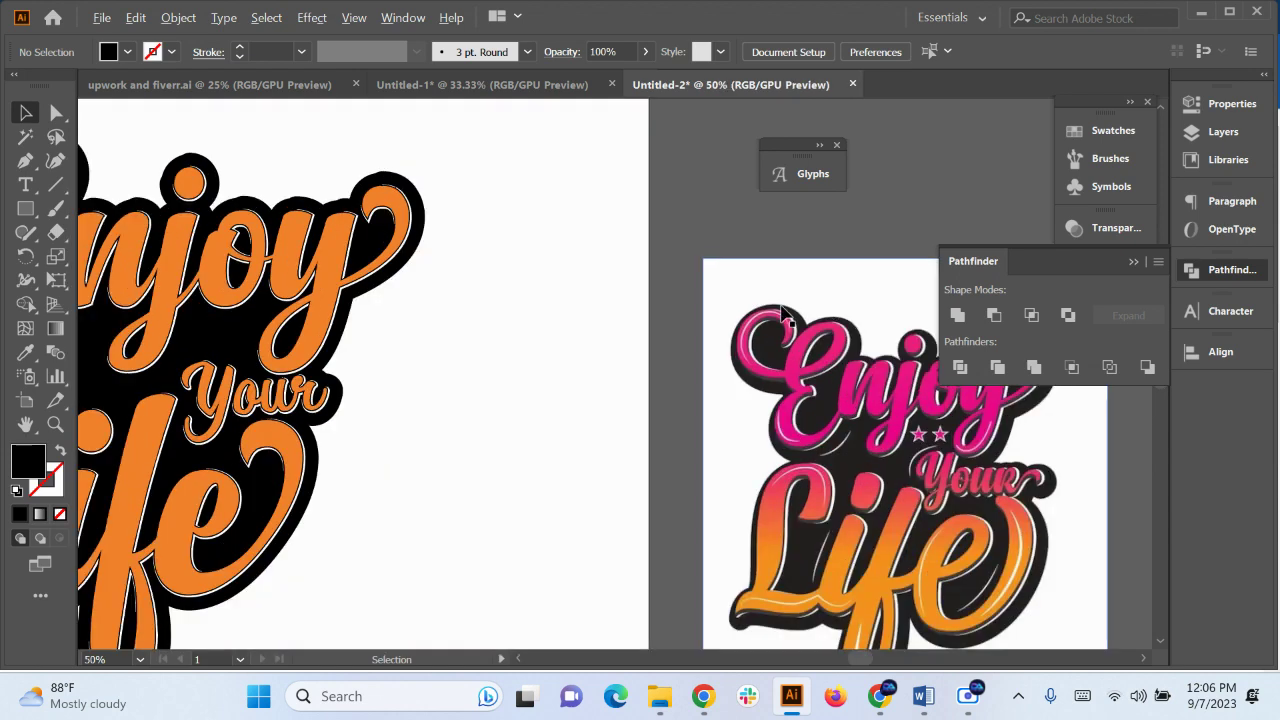
scroll(770, 447, down, 5)
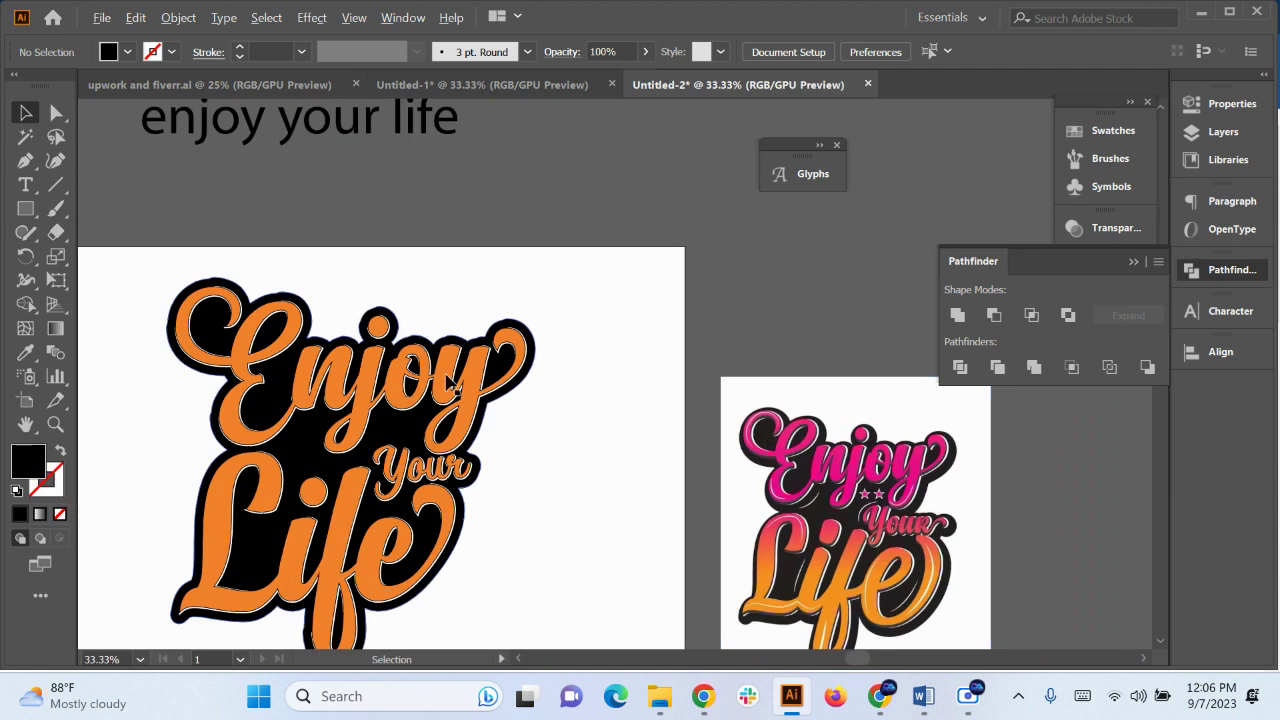
scroll(415, 320, up, 3)
click(417, 306)
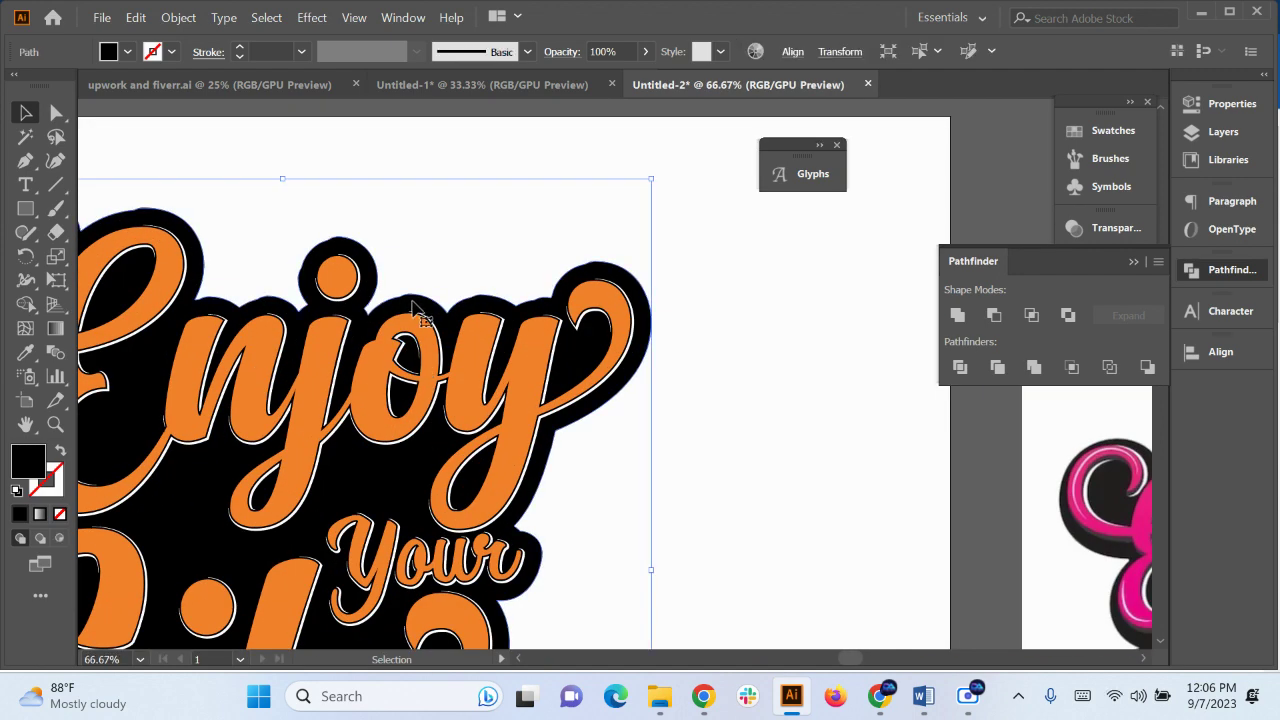
key(Down)
key(Down)
key(Down)
key(Down)
key(Down)
key(Down)
key(Down)
key(Down)
key(Down)
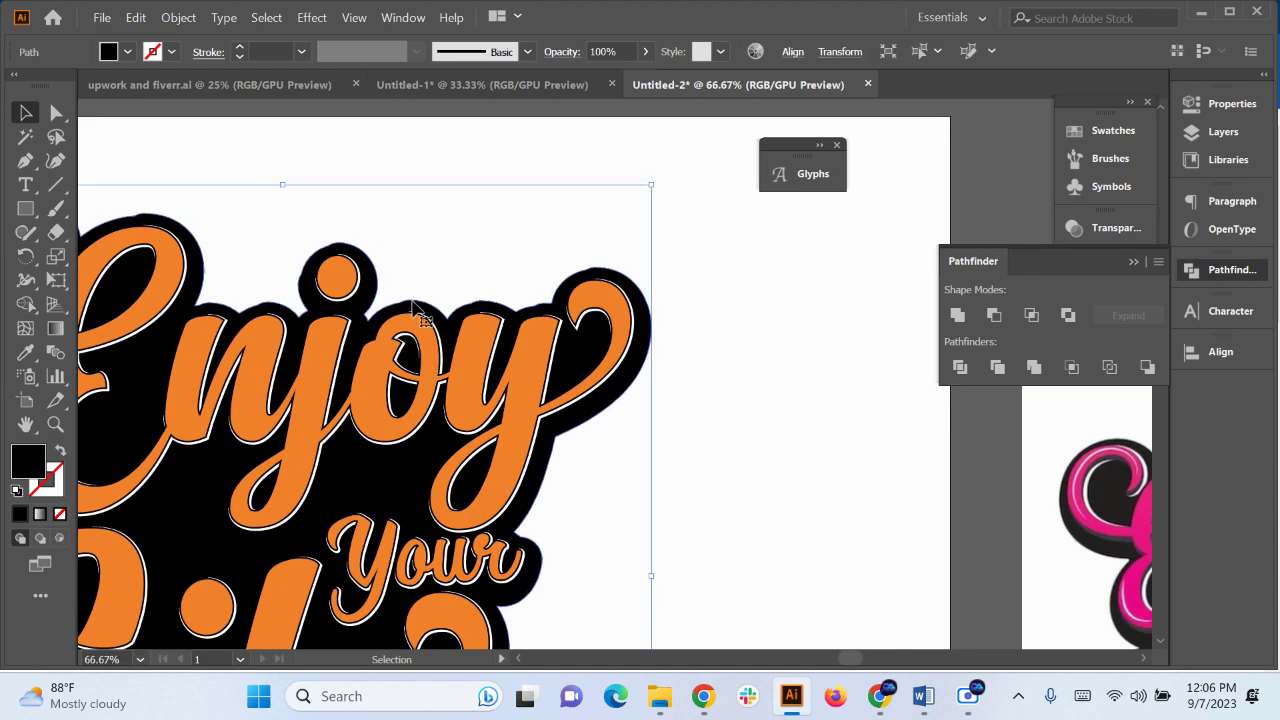
click(627, 437)
scroll(632, 422, down, 2)
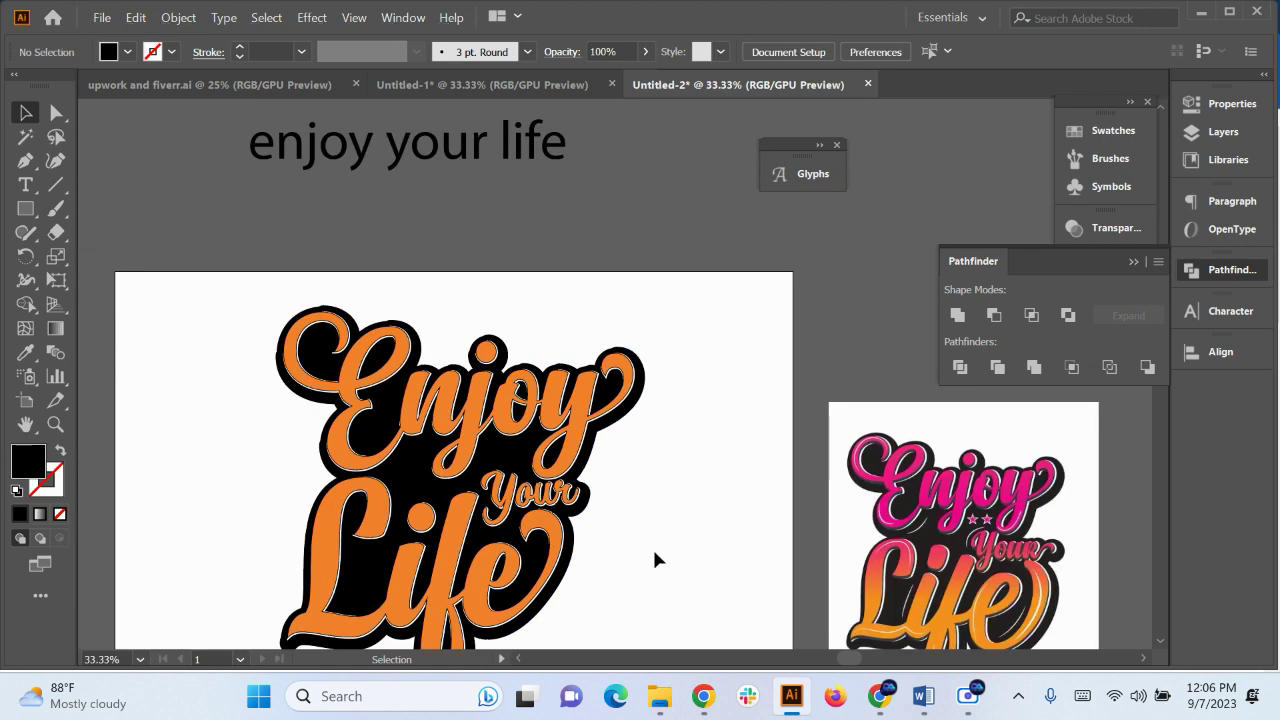
Move the lettering together with its black backing slightly upward on the artboard and deselect it
drag(655, 553, 632, 425)
drag(541, 573, 531, 508)
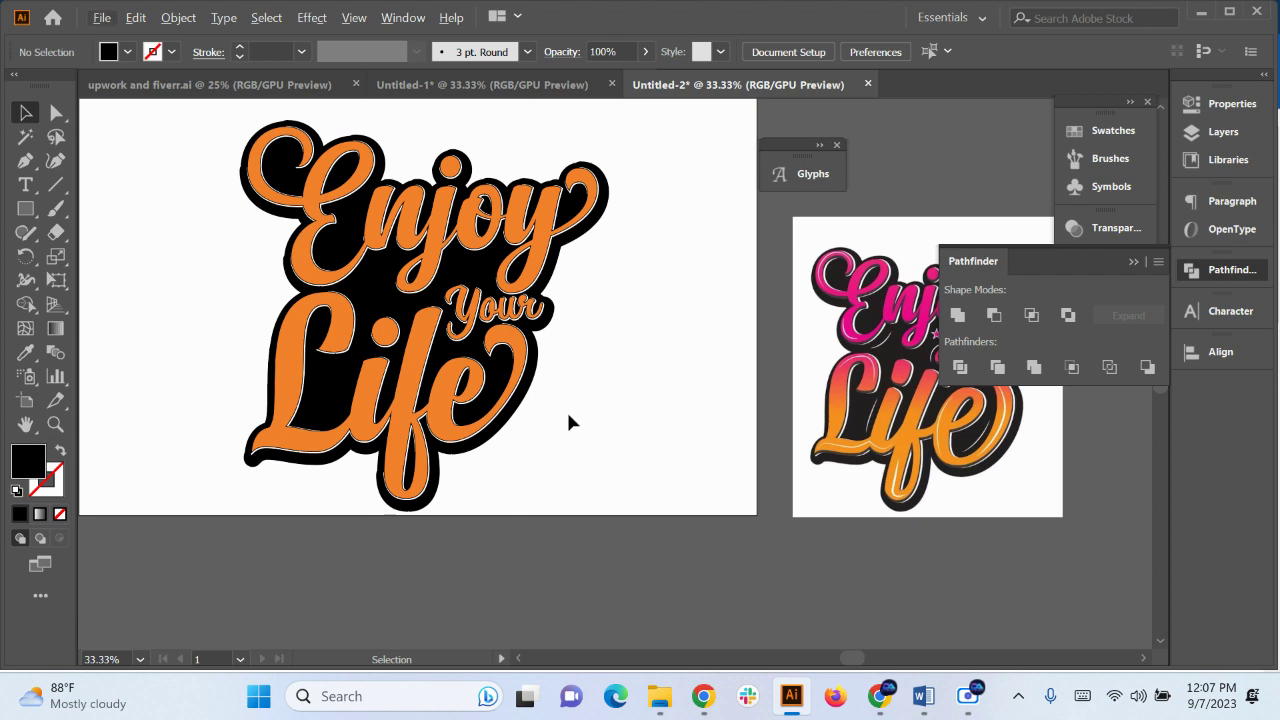
key(ctrl+a)
drag(541, 419, 541, 389)
click(586, 362)
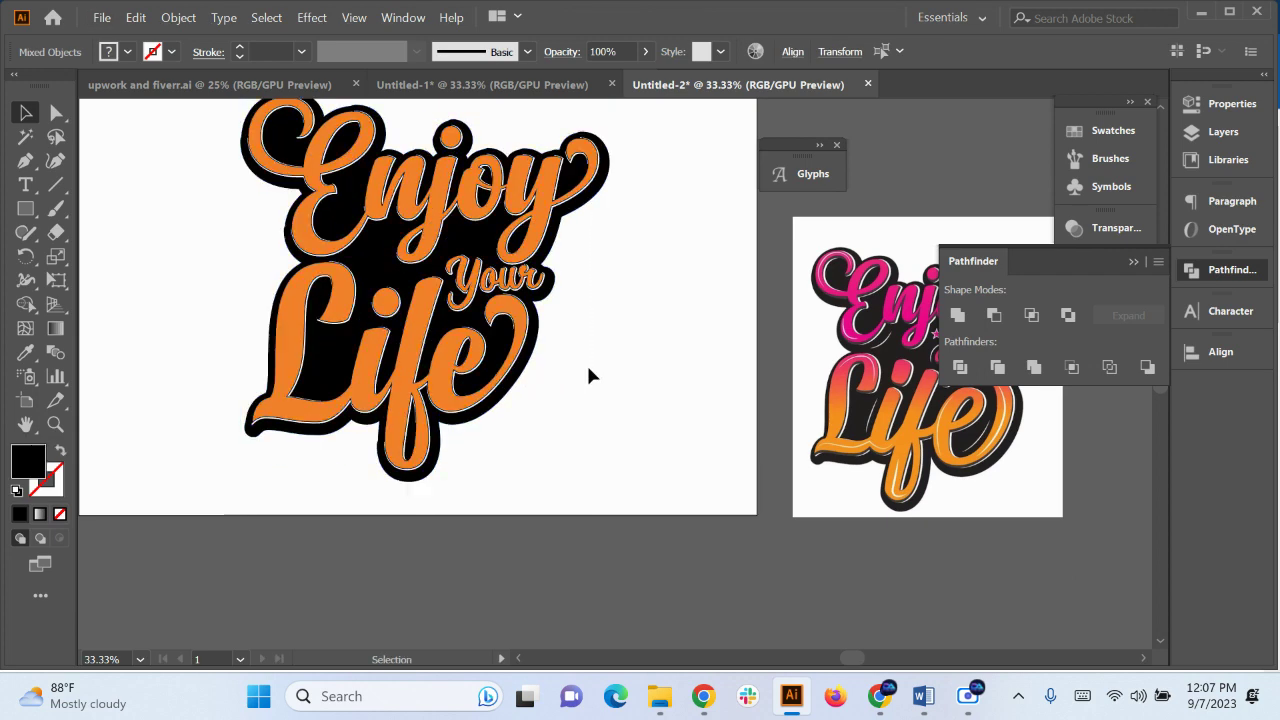
Try ungrouping the orange lettering from its white highlights
scroll(585, 362, up, 2)
click(541, 264)
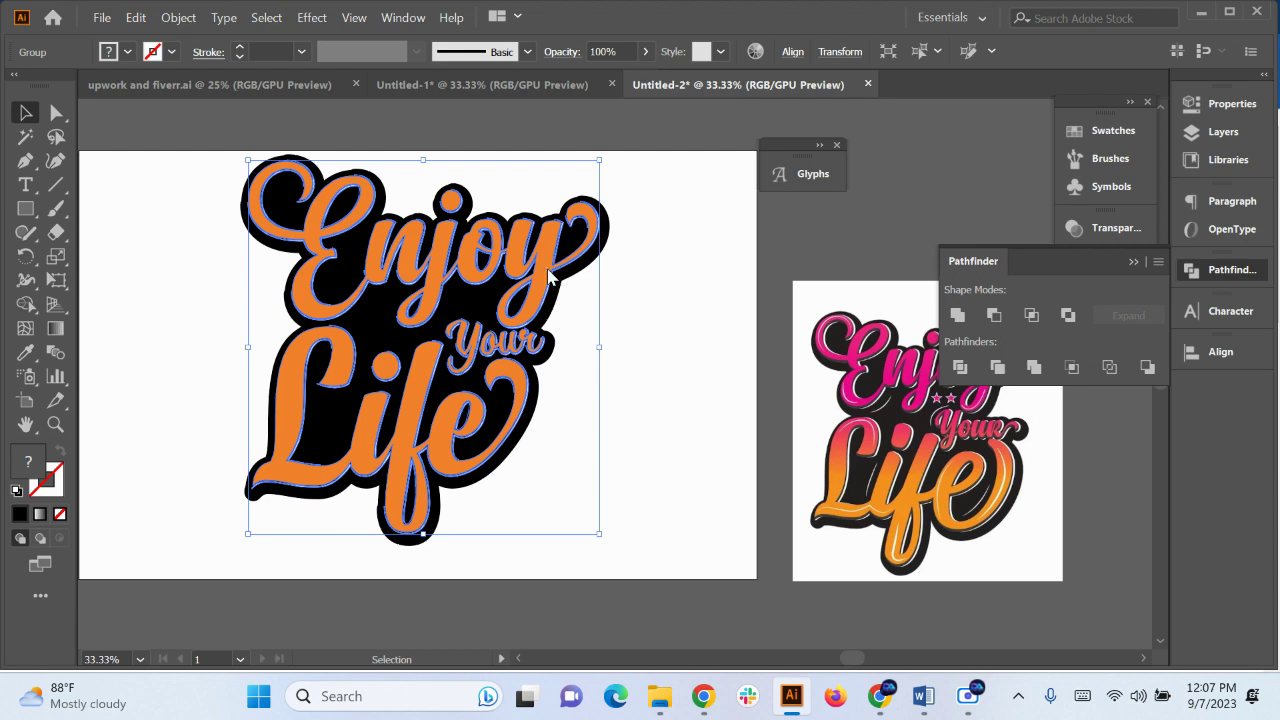
right_click(549, 277)
click(608, 443)
click(591, 377)
scroll(549, 277, up, 1)
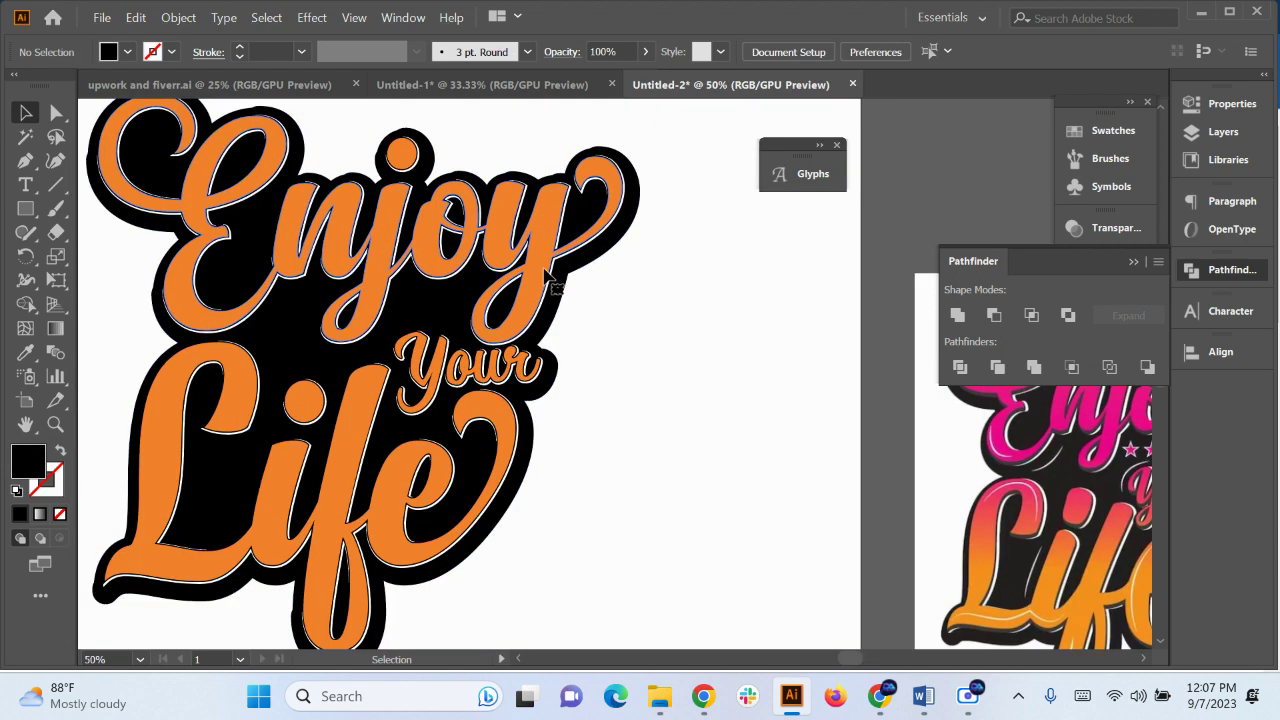
click(549, 277)
right_click(549, 277)
click(648, 281)
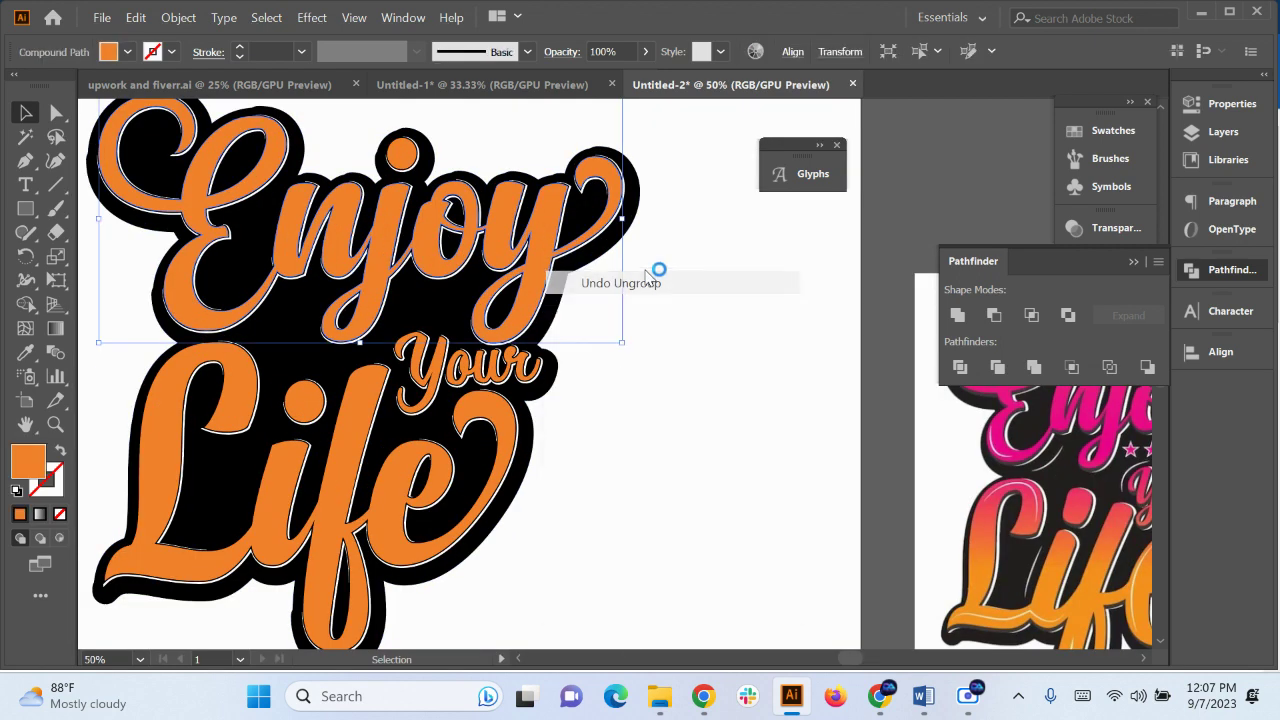
double_click(535, 249)
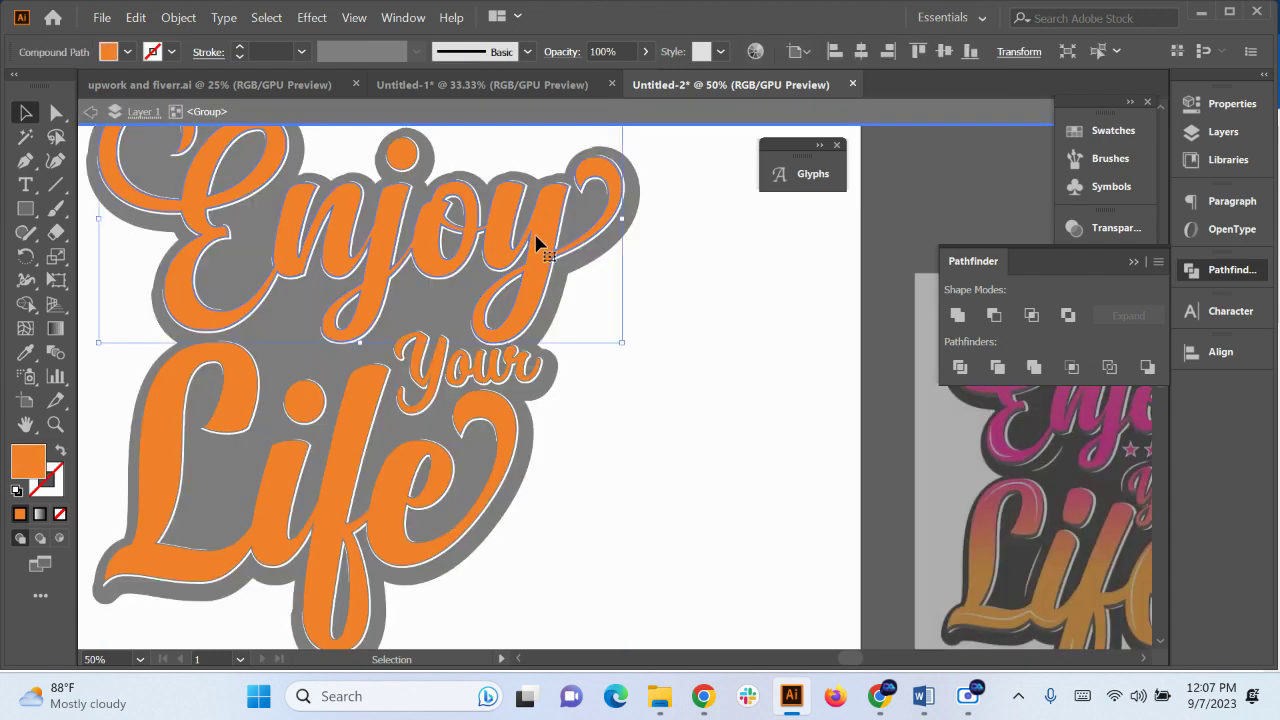
double_click(704, 421)
scroll(686, 423, down, 1)
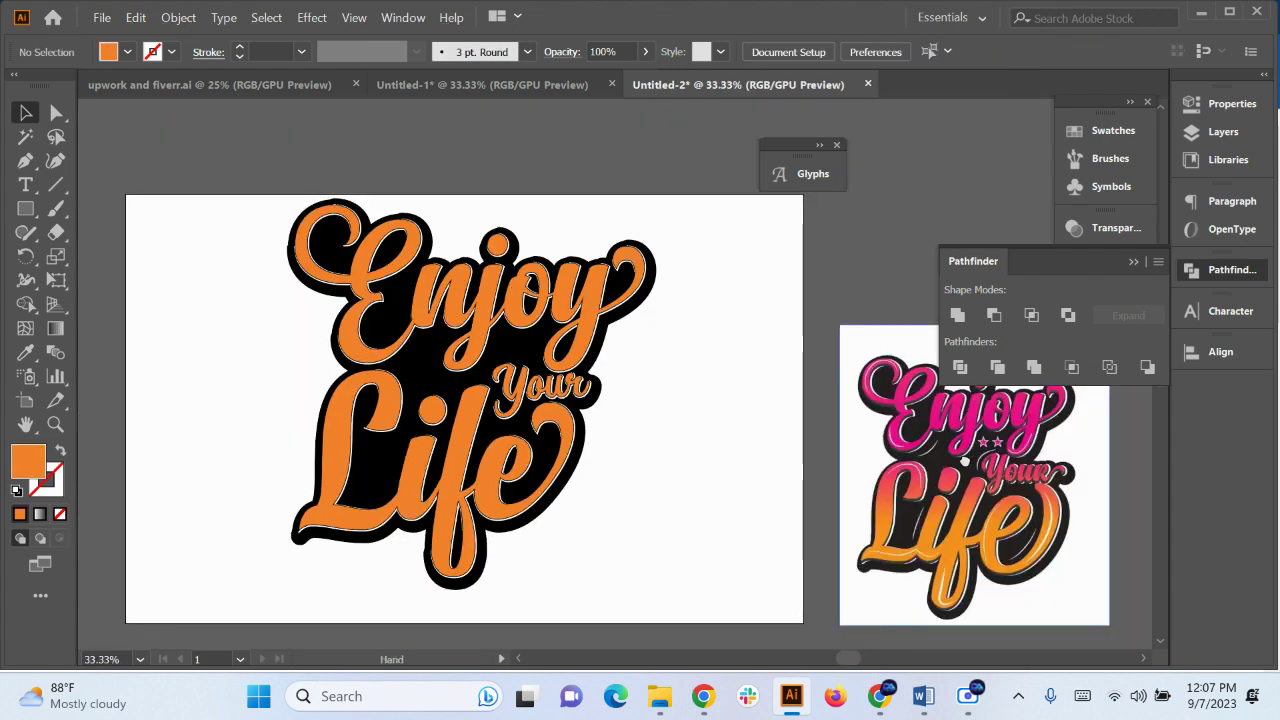
Draw a small test rectangle on the artboard near the reference and apply a white-to-black linear gradient to it
drag(1004, 480, 842, 476)
scroll(820, 475, up, 2)
click(25, 208)
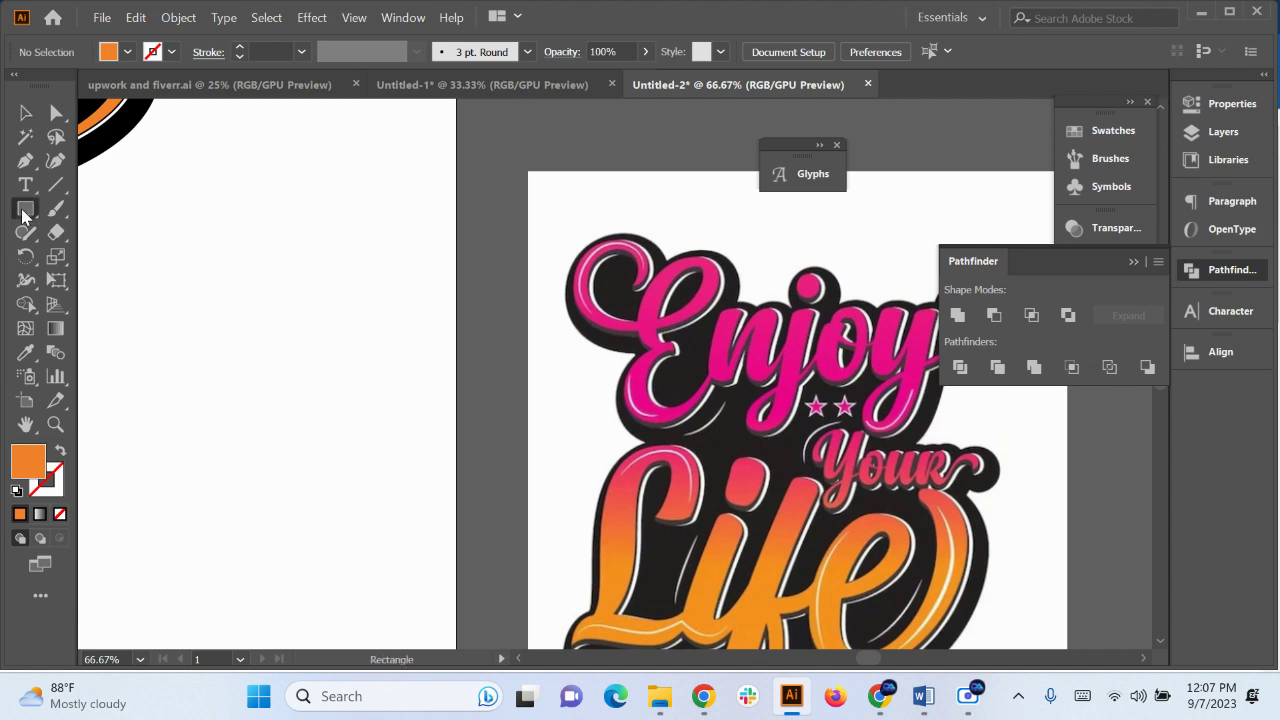
drag(329, 194, 385, 260)
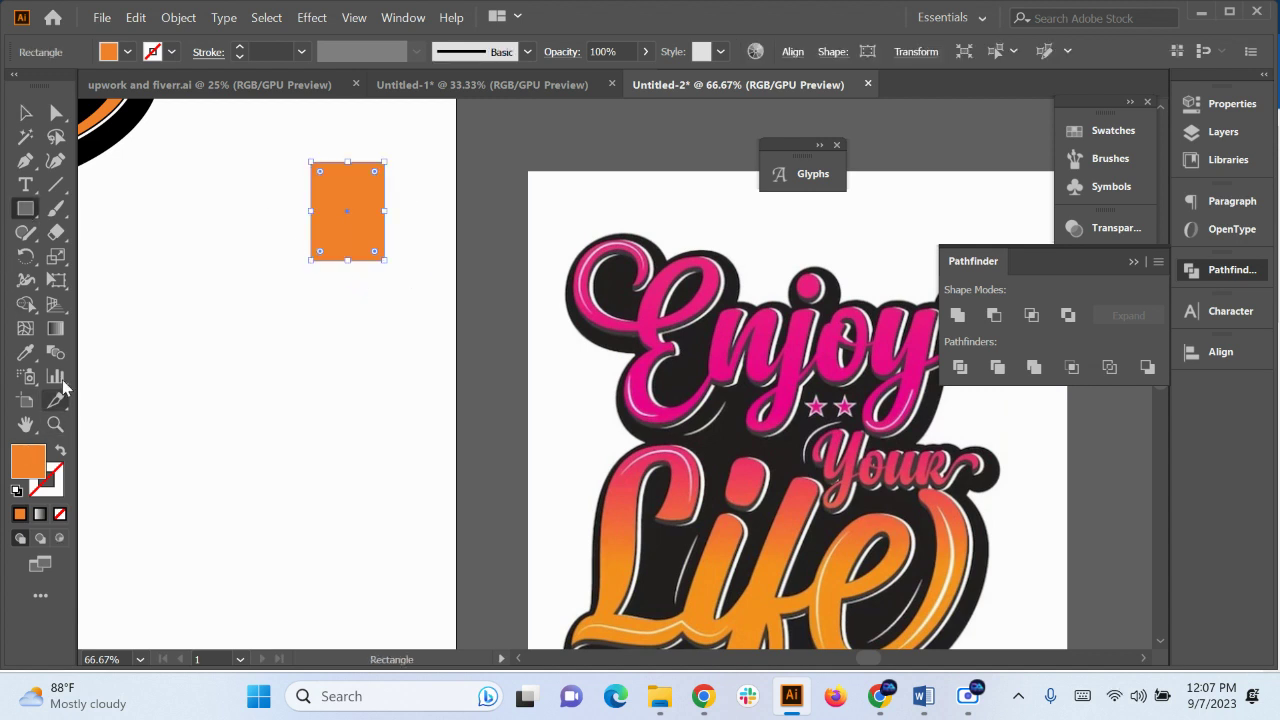
double_click(53, 331)
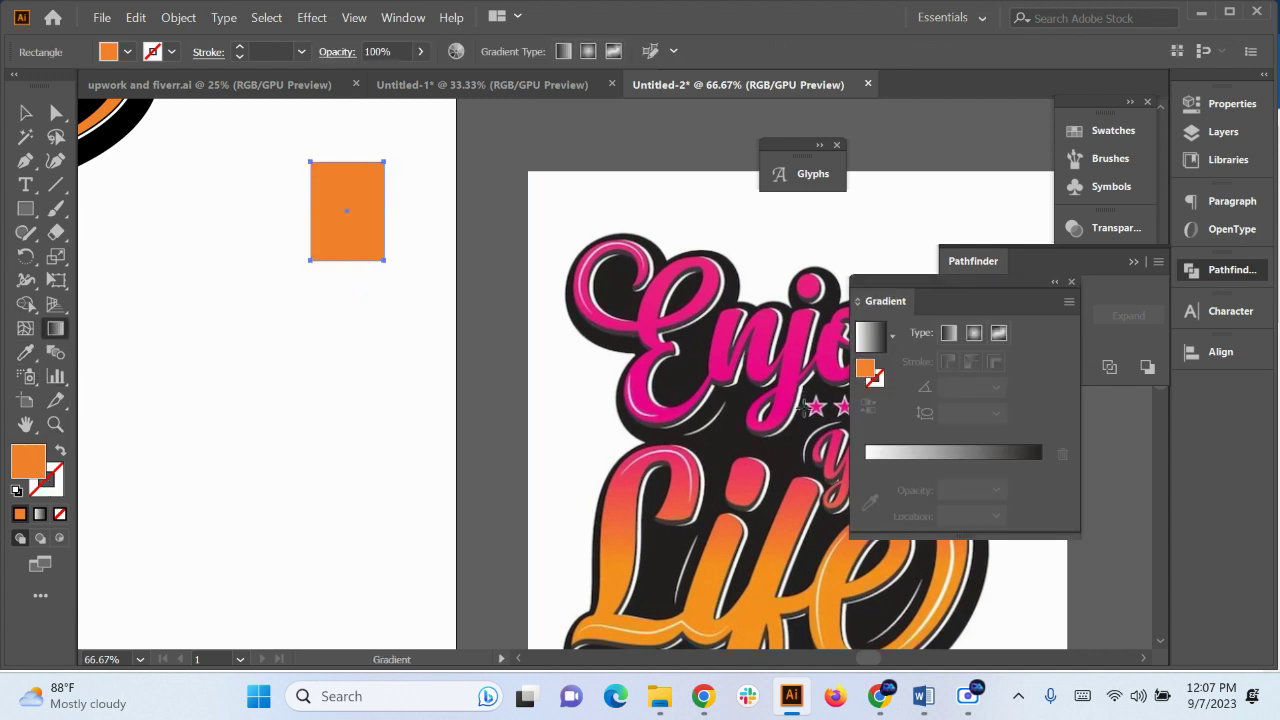
click(947, 450)
drag(942, 292, 1007, 123)
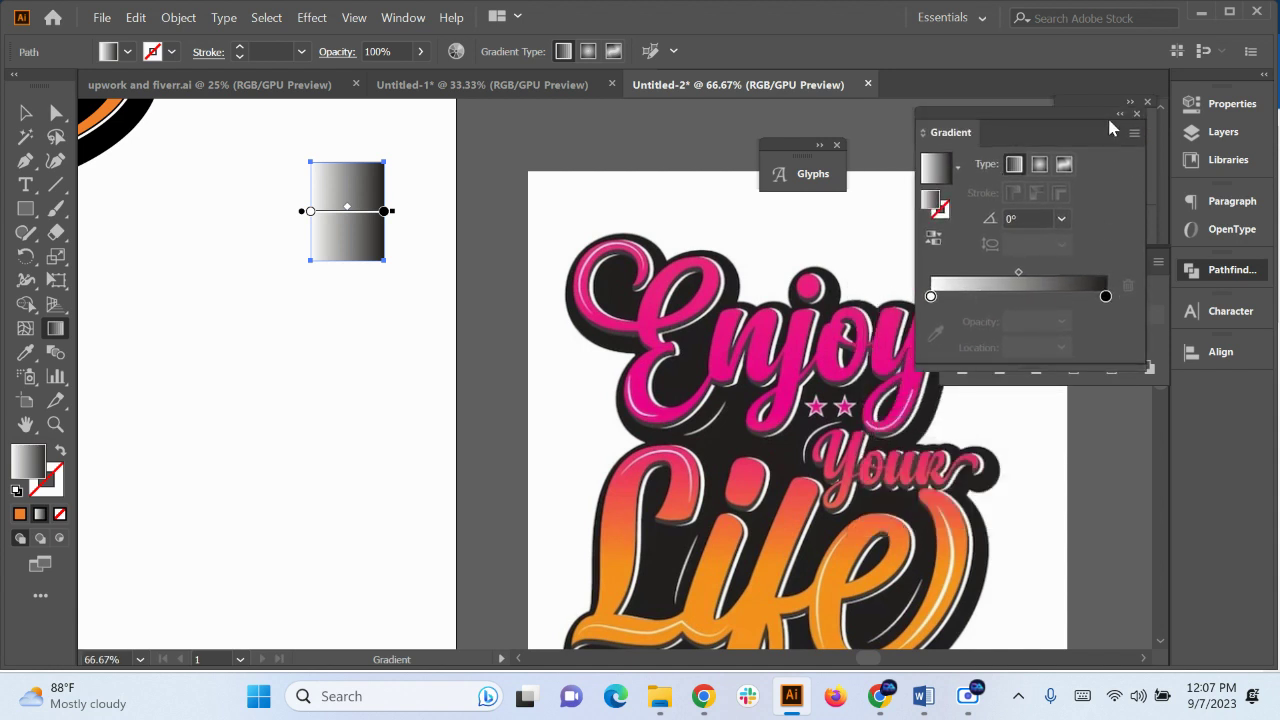
double_click(1121, 119)
Delete the gradient test rectangle from the artboard
click(26, 113)
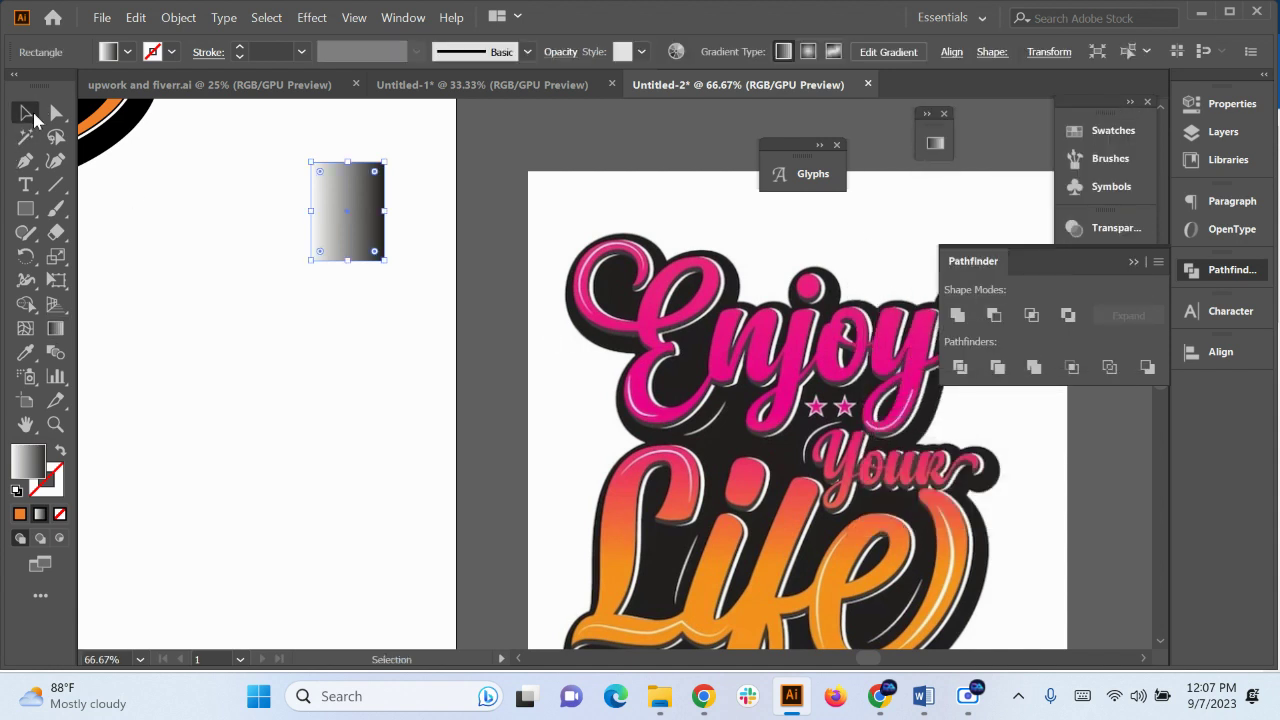
click(311, 229)
key(Delete)
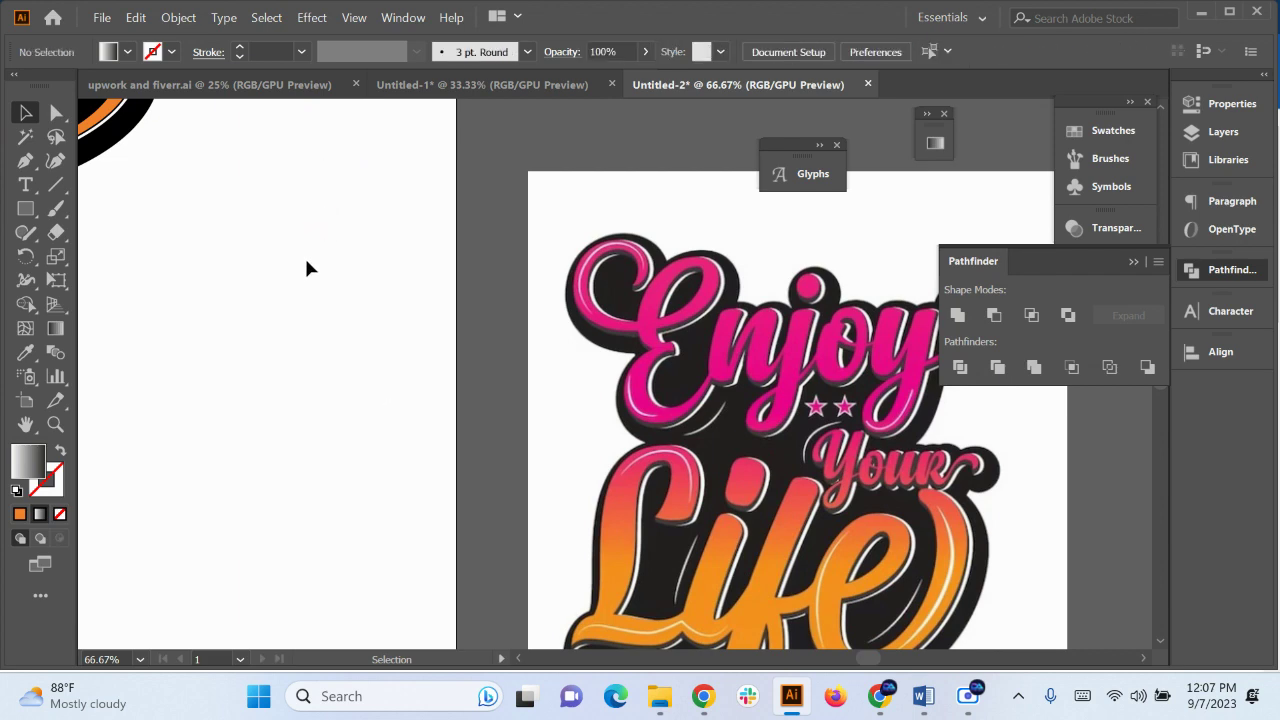
Switch to Chrome, open the Freepik website and search its resources for "gradine color"
click(884, 696)
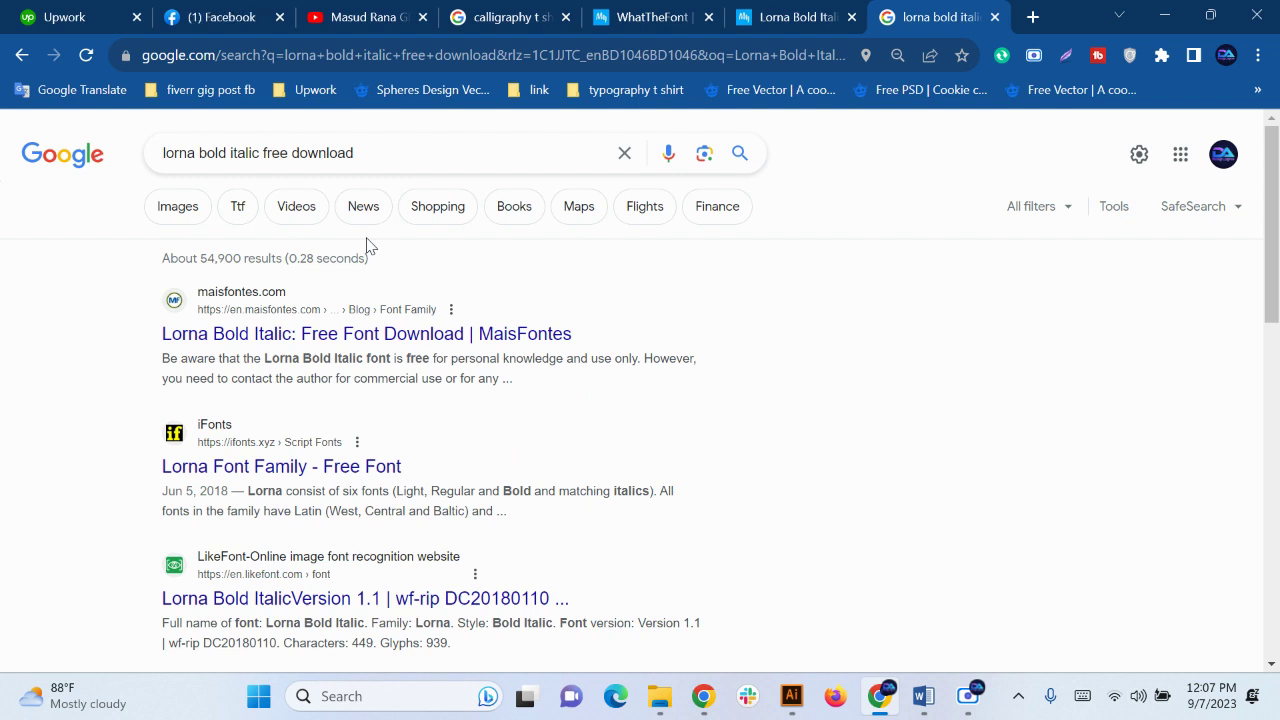
drag(358, 165, 167, 178)
text(free)
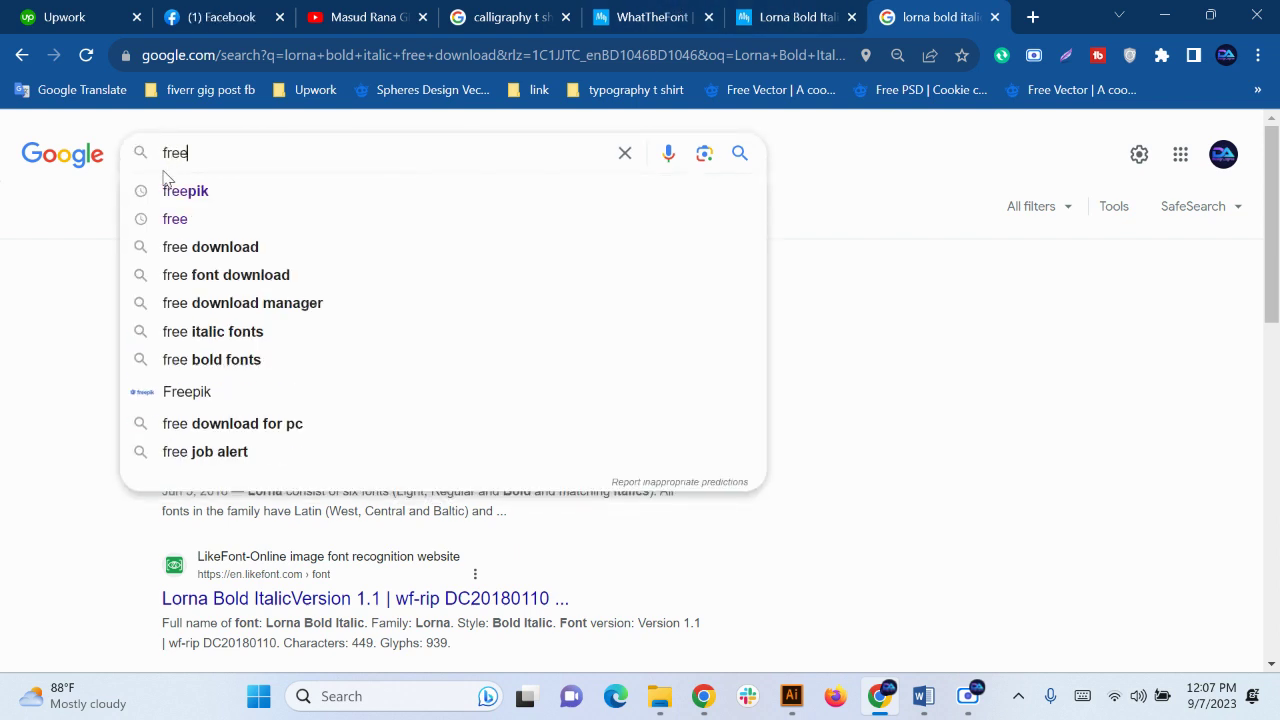
text(pik)
key(Return)
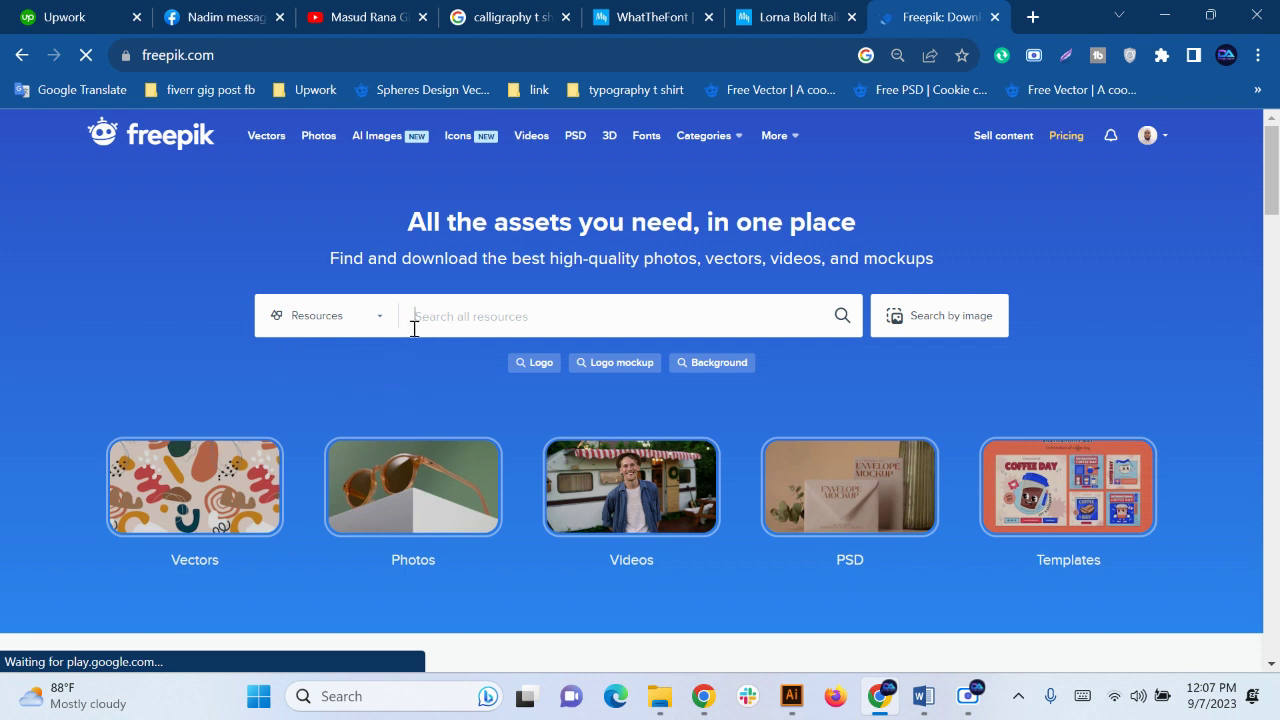
text(gr)
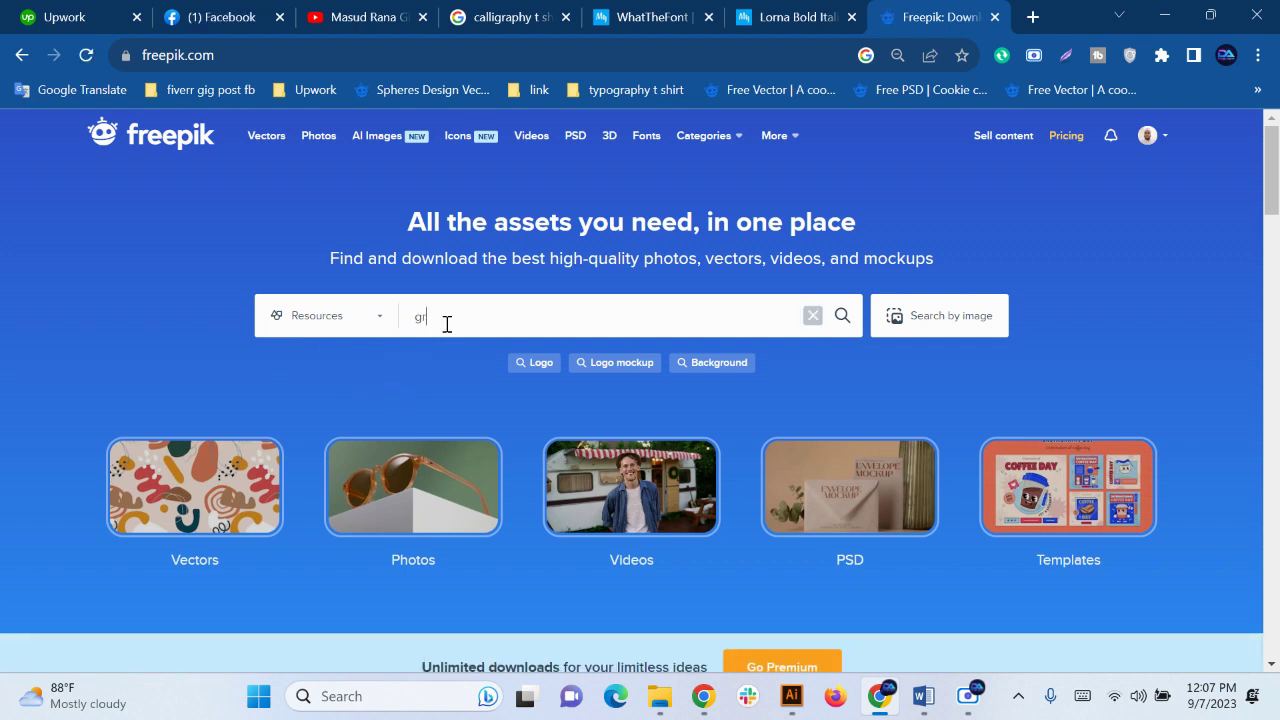
text(adine color)
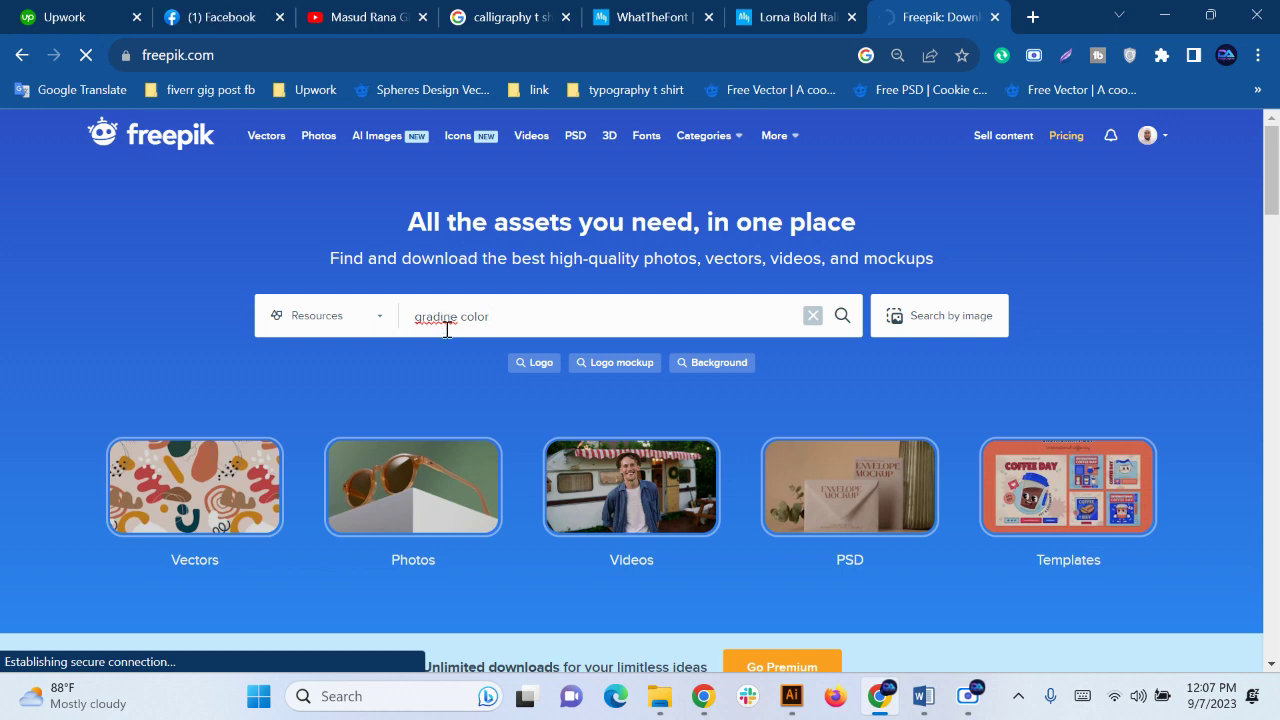
Run the "gradine color" search and open the free elegant colorful gradient shades big set vector
key(Return)
scroll(398, 582, down, 2)
scroll(398, 582, down, 1)
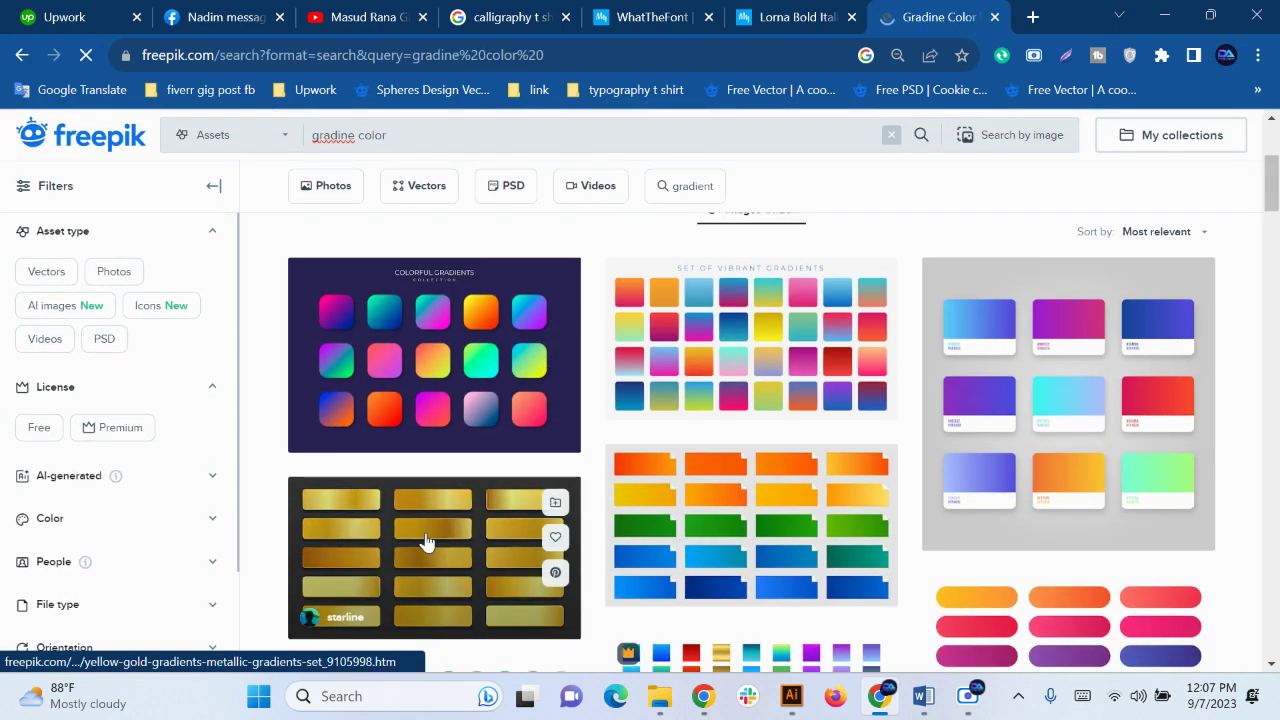
scroll(642, 513, down, 2)
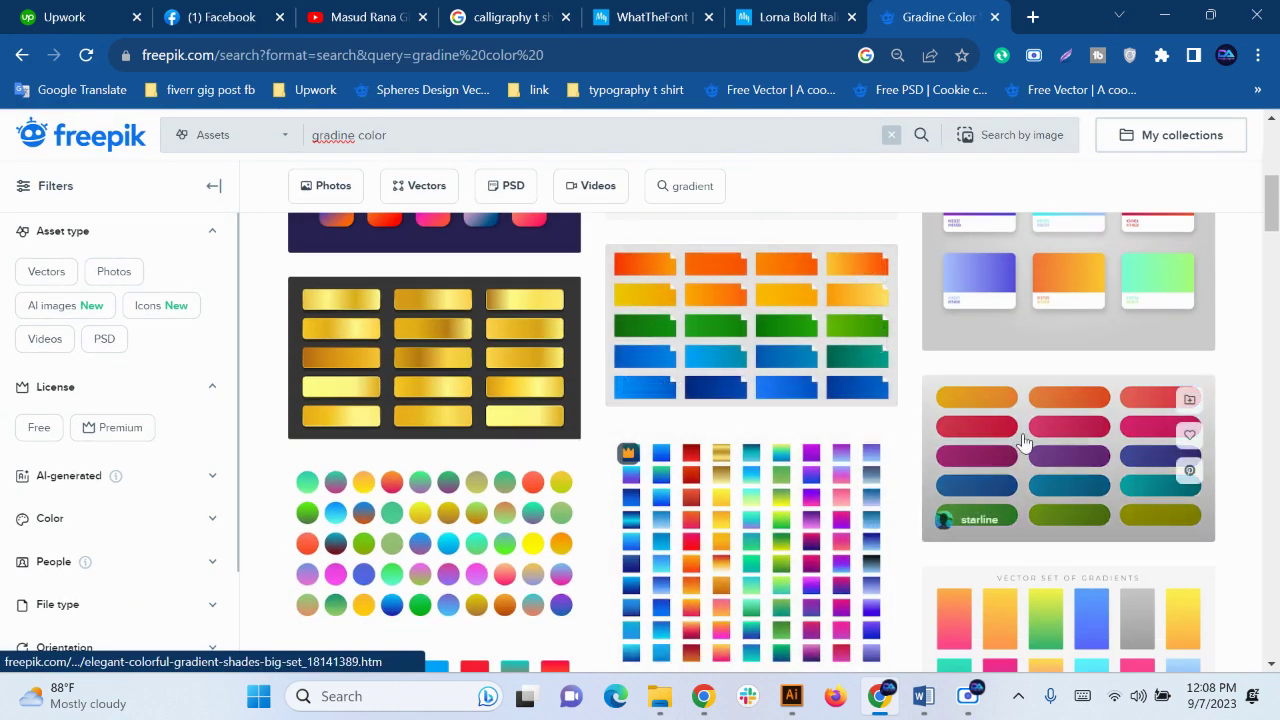
click(1021, 432)
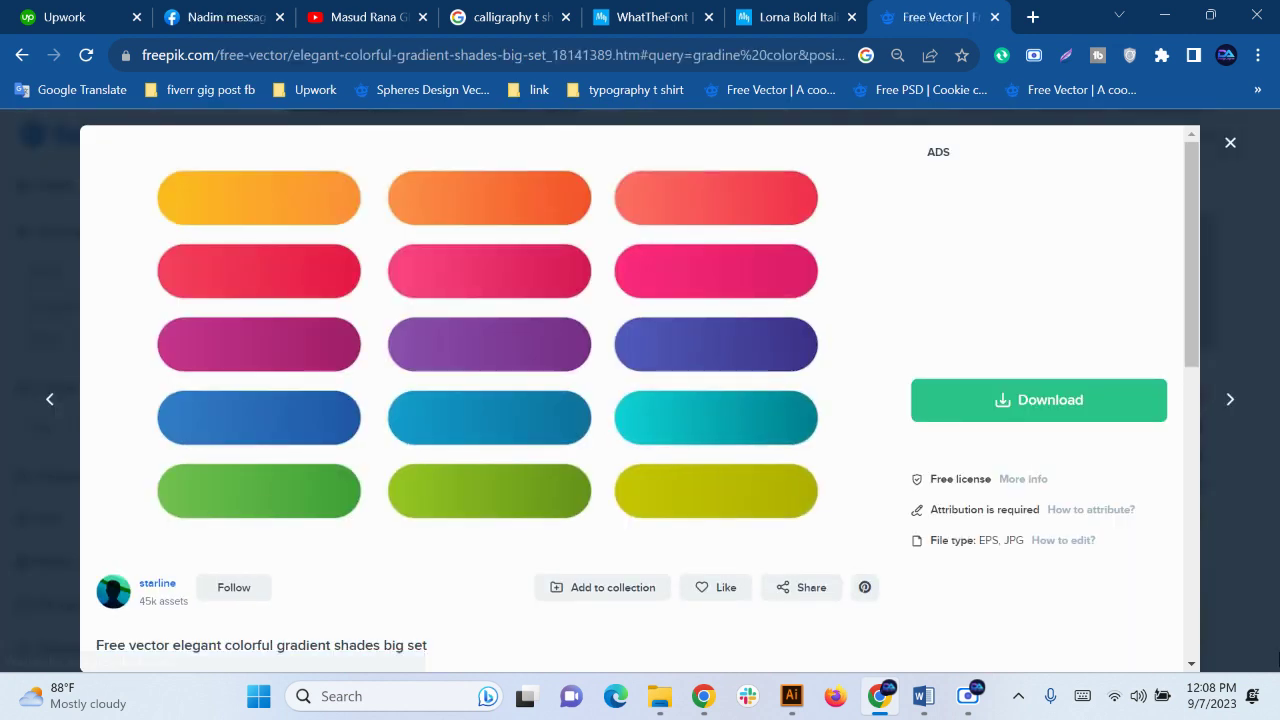
click(997, 405)
scroll(995, 453, down, 1)
scroll(998, 445, down, 1)
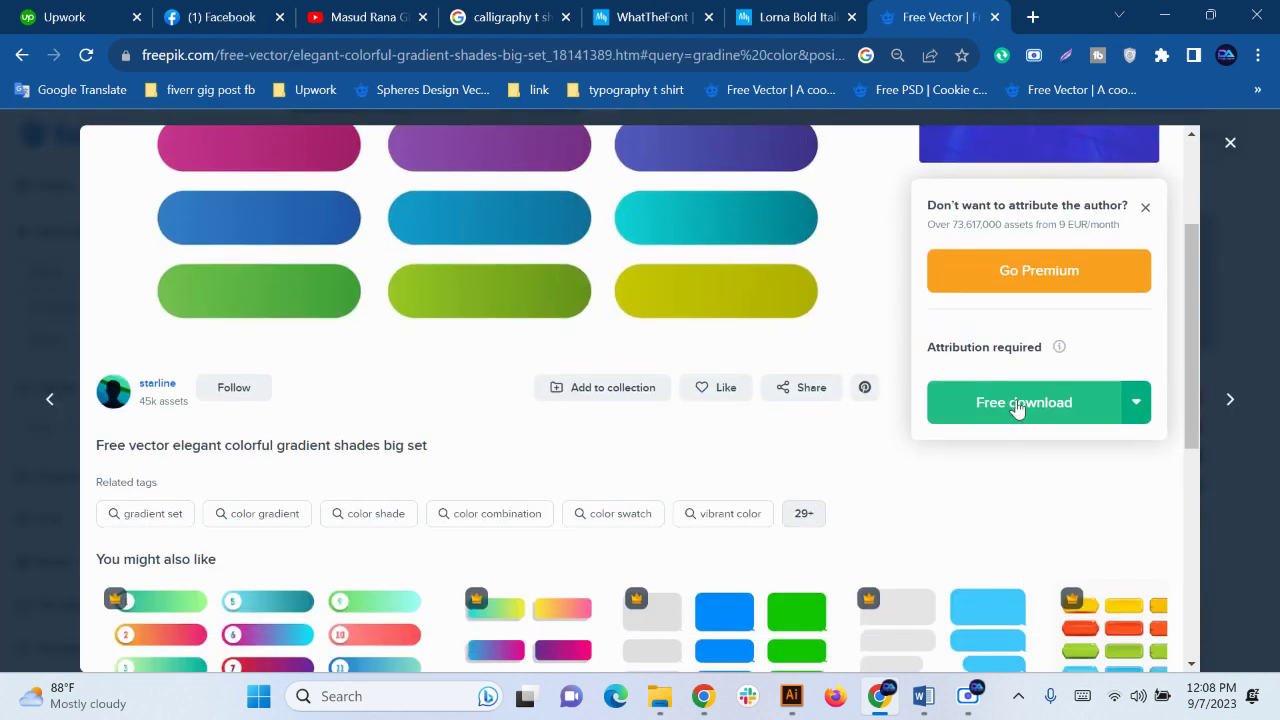
click(1017, 400)
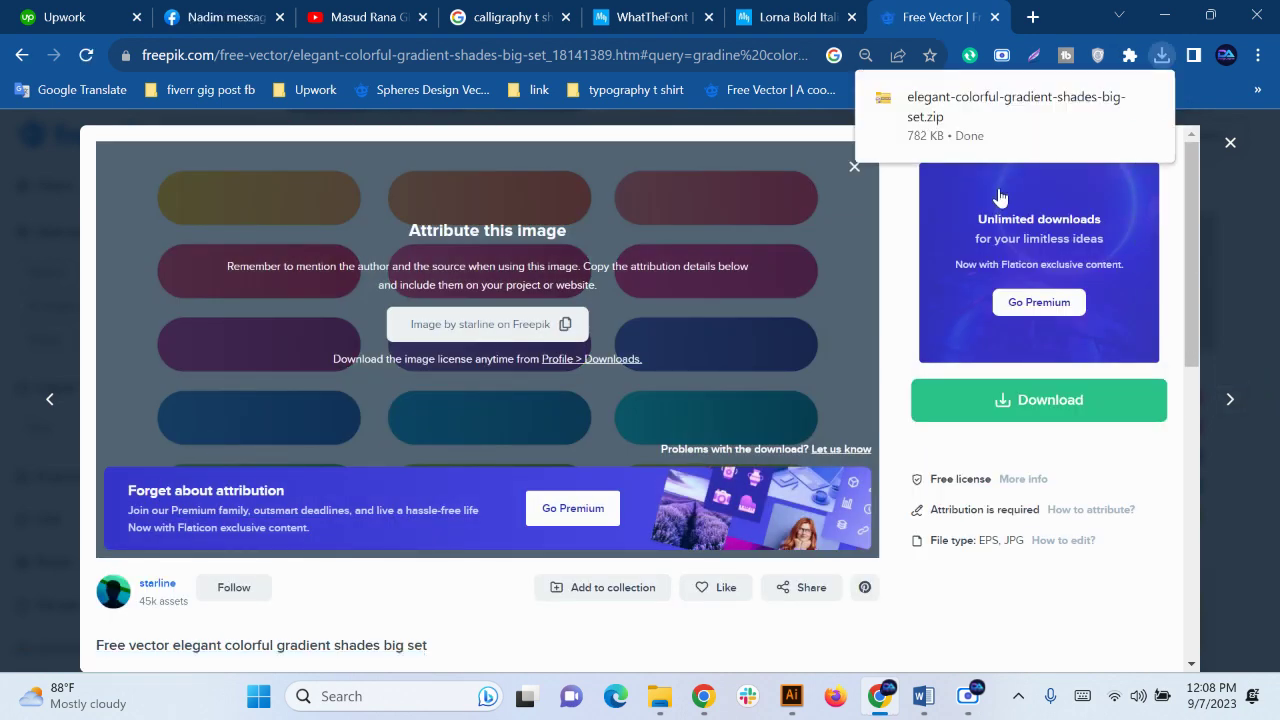
click(1000, 110)
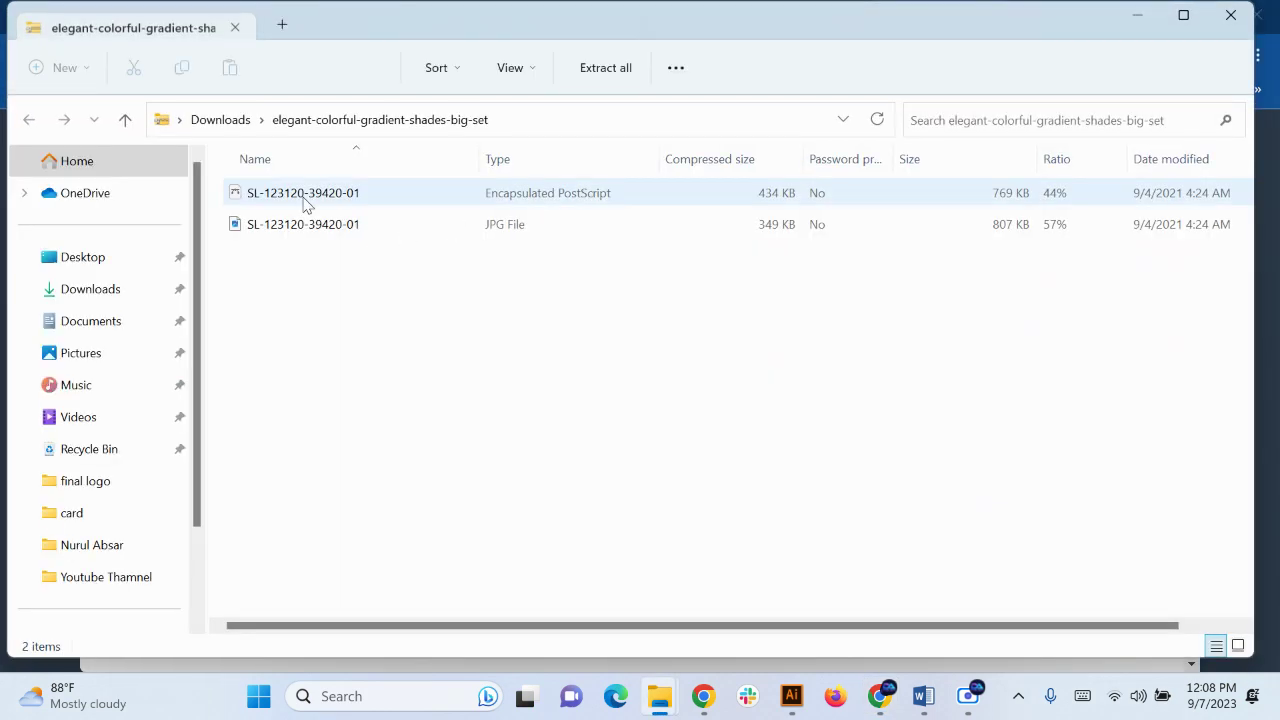
double_click(303, 197)
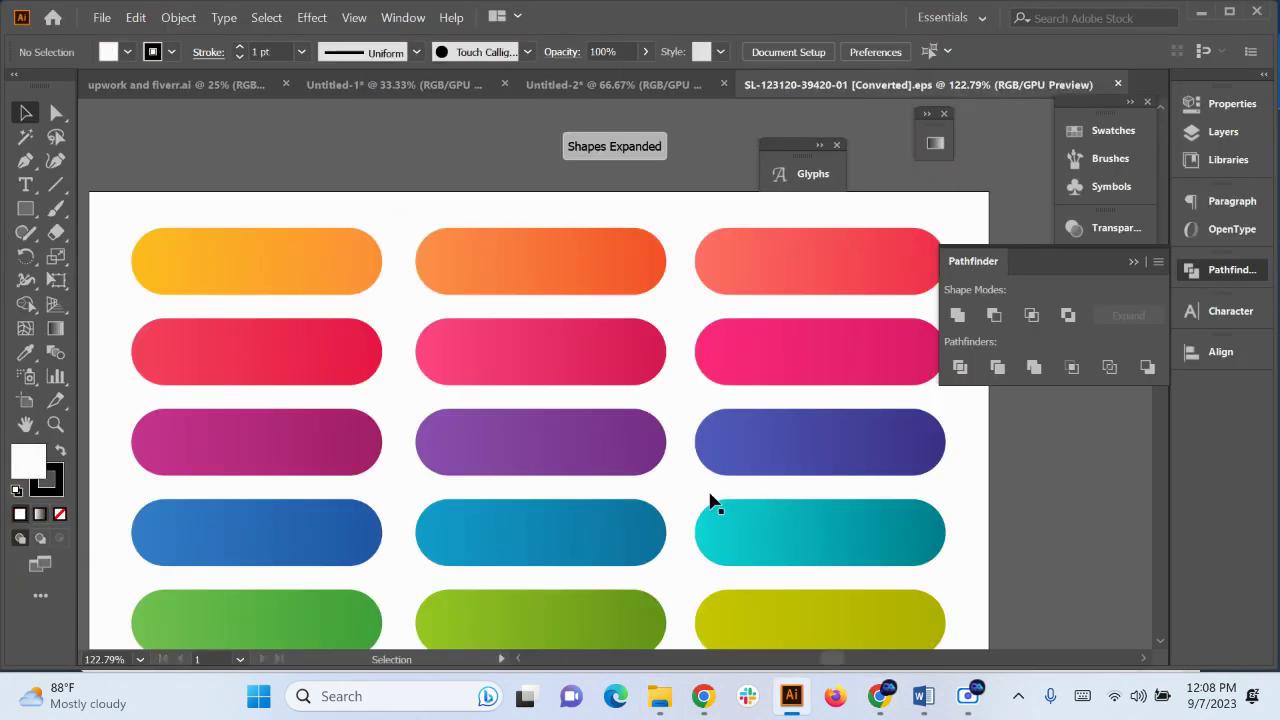
Cut the whole group of gradient swatches from the downloaded EPS document
scroll(528, 396, down, 3)
click(533, 432)
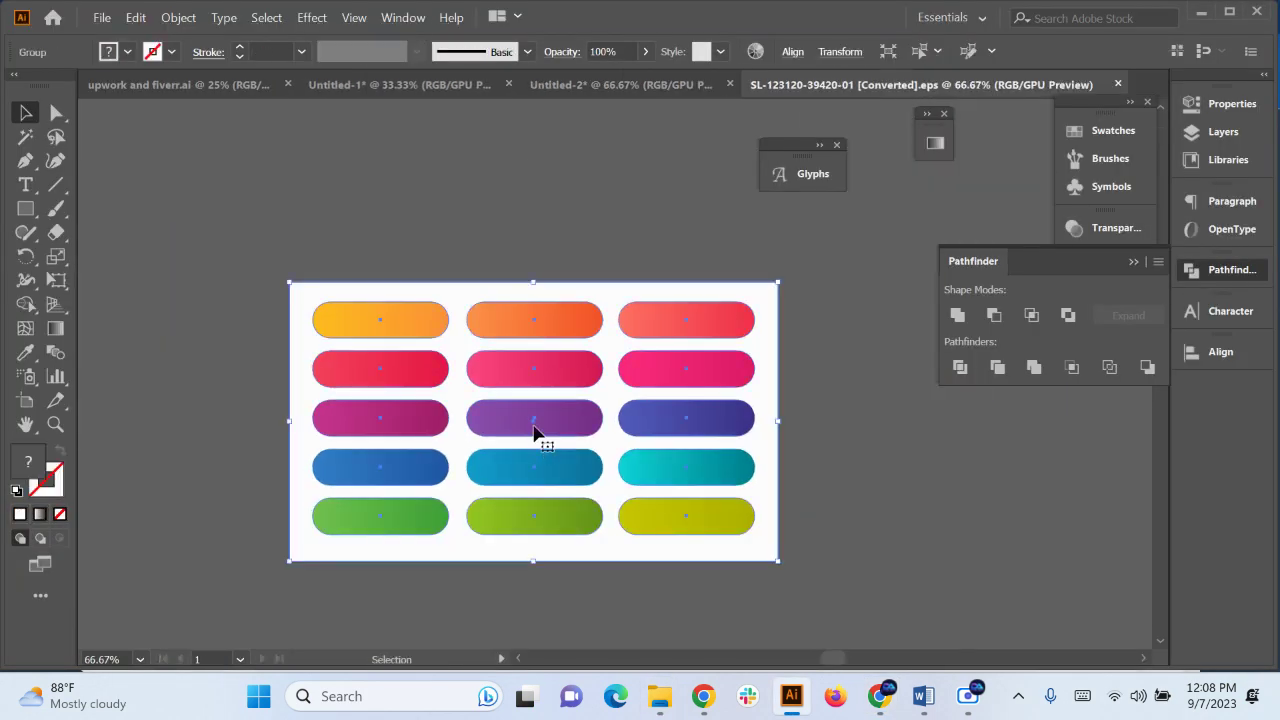
double_click(533, 425)
click(533, 427)
double_click(893, 628)
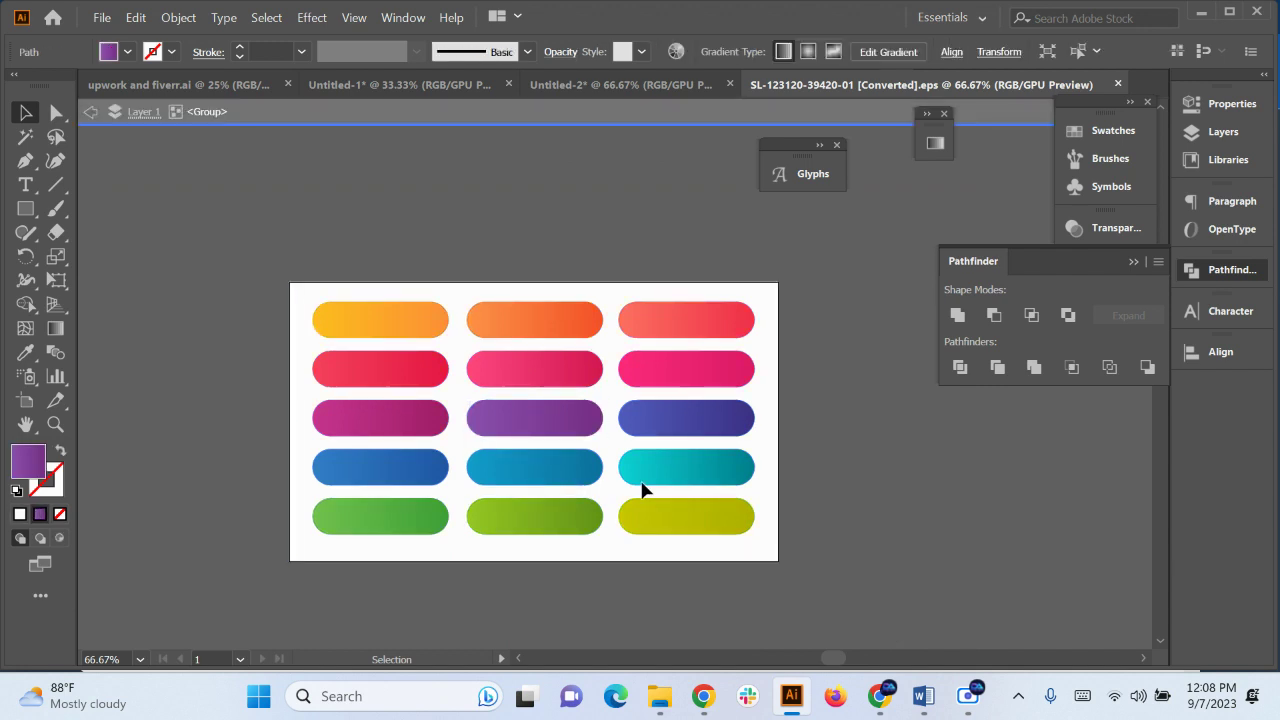
click(649, 476)
key(ctrl+x)
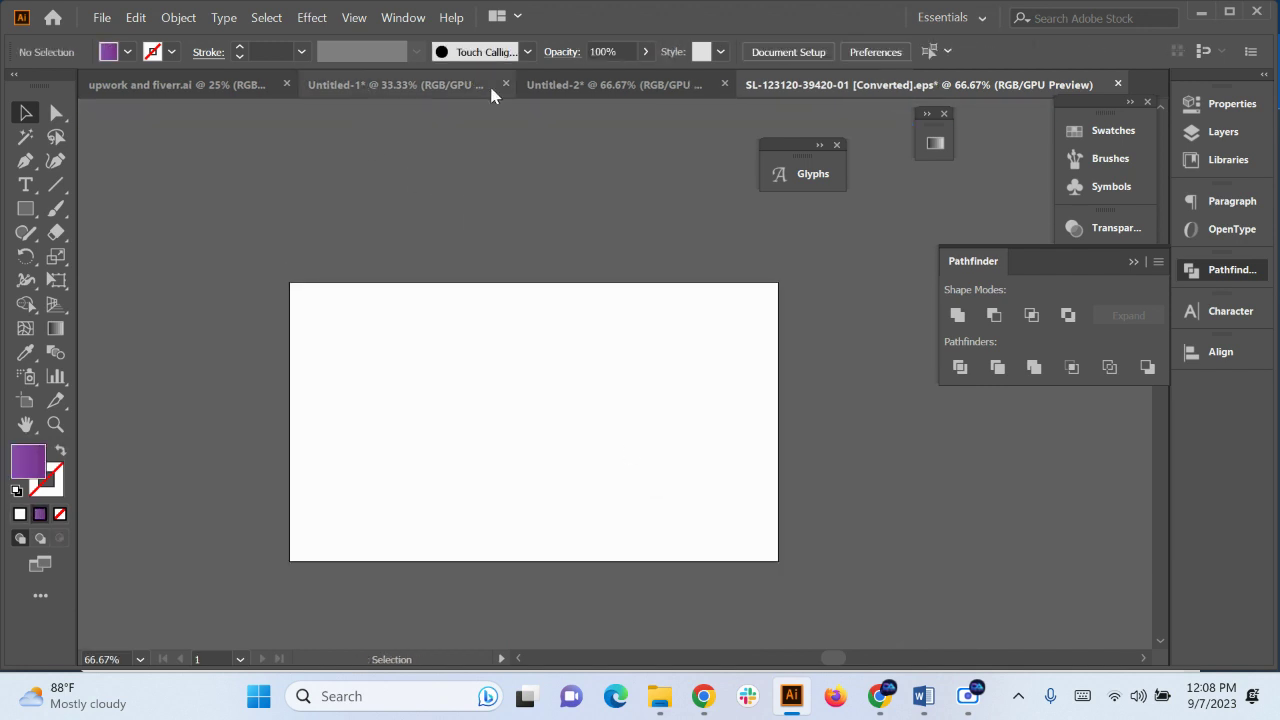
Paste the gradient swatch group into the Untitled-2 document and place it just above the reference lettering
click(685, 84)
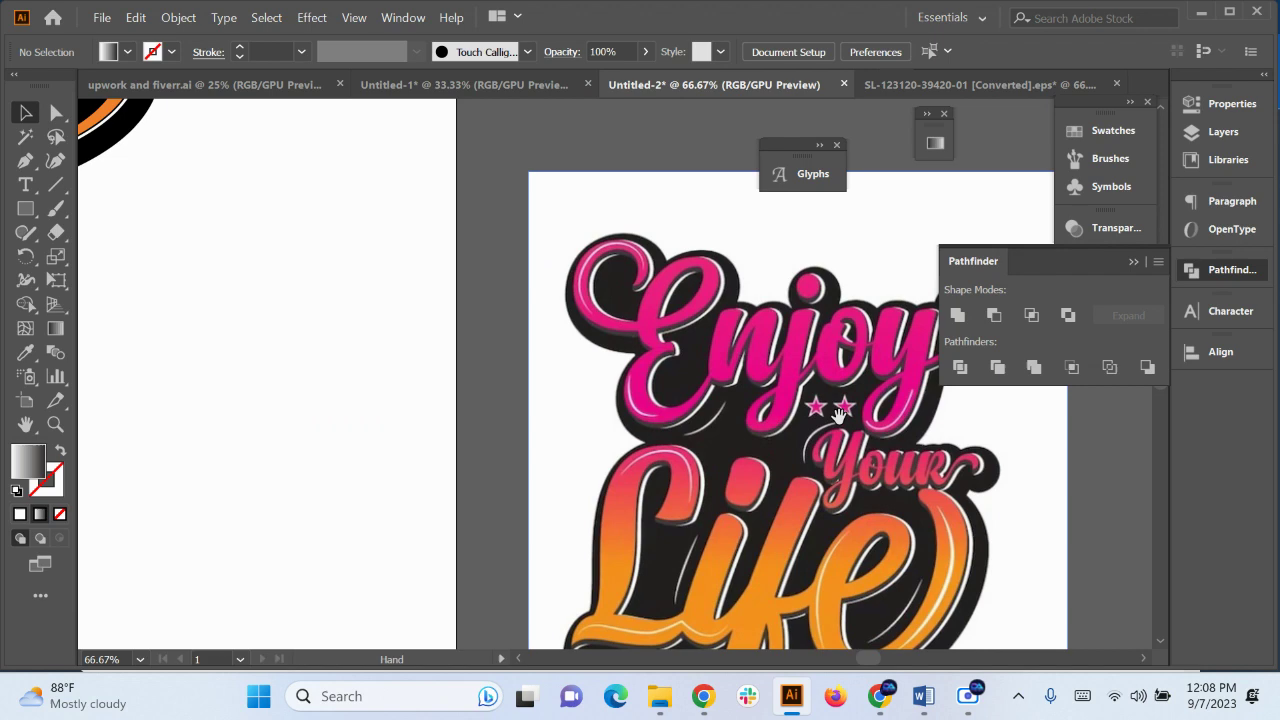
scroll(893, 470, right, 5)
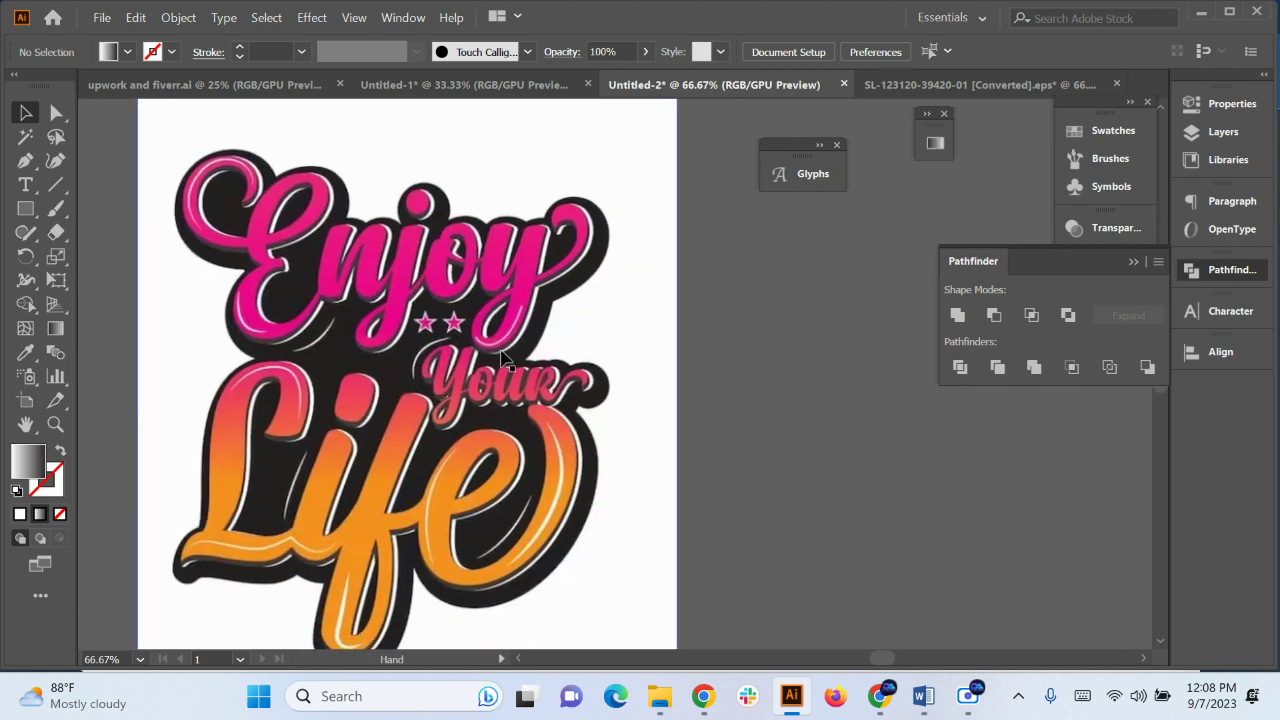
scroll(893, 470, down, 3)
scroll(469, 391, up, 1)
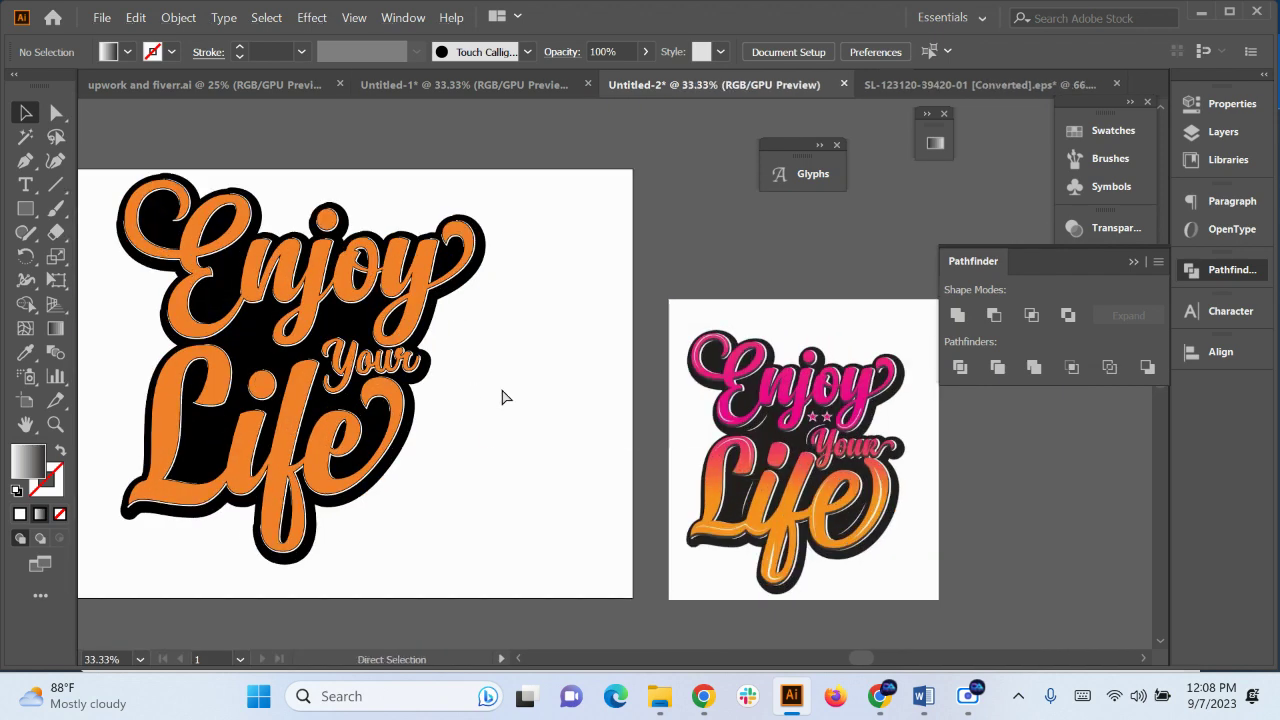
key(ctrl+v)
scroll(555, 398, down, 2)
drag(555, 398, 617, 334)
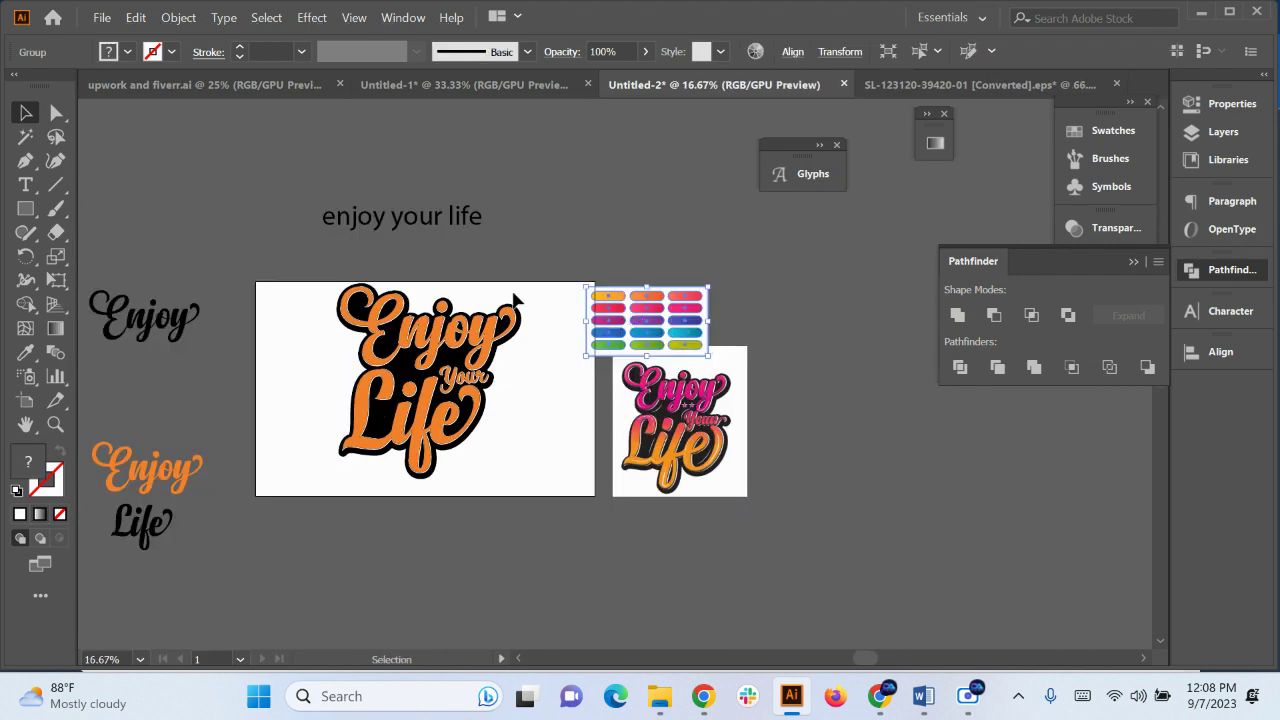
Copy the plain "enjoy your life" text above the artboard and start saving the document under a new name
triple_click(425, 229)
key(ctrl+c)
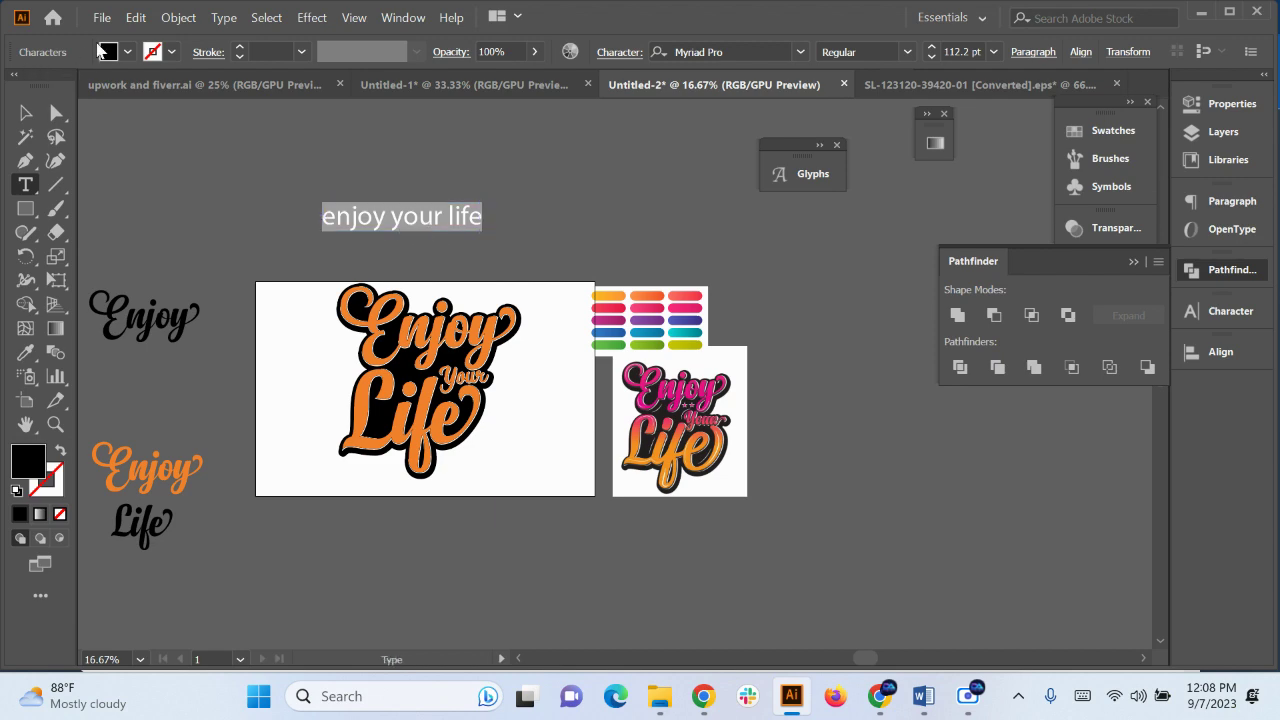
click(102, 17)
click(170, 212)
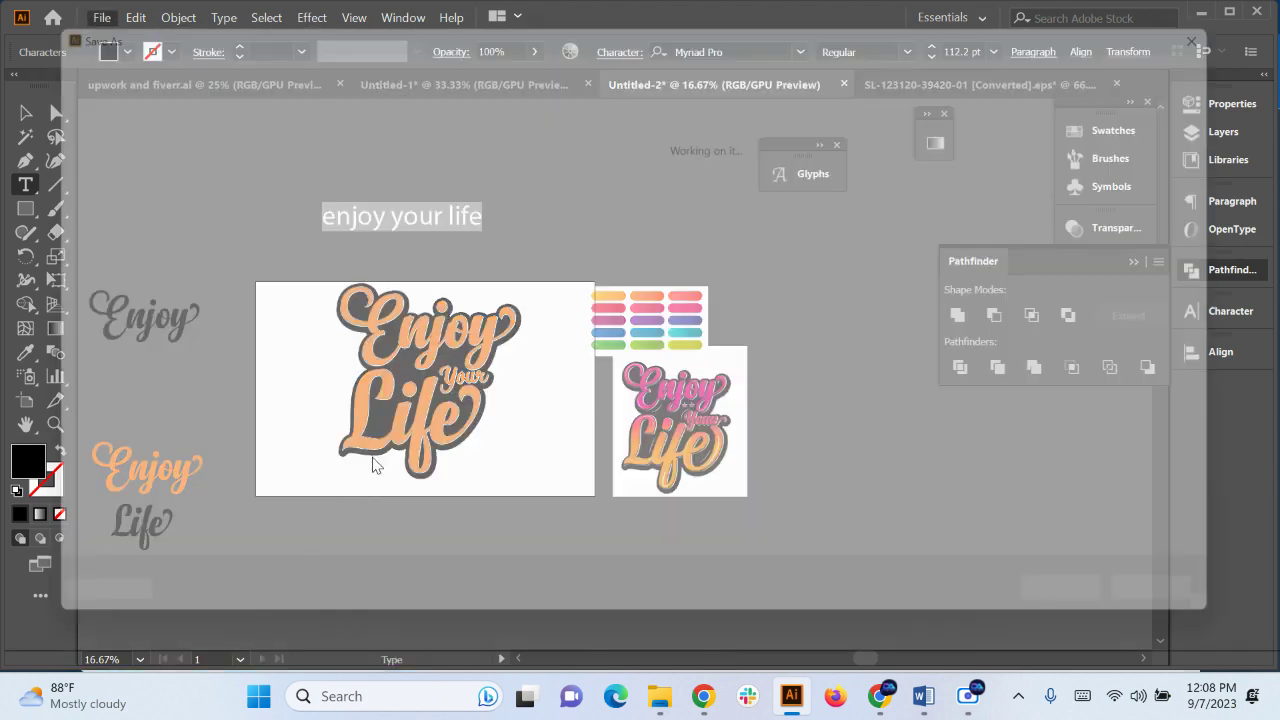
Create a folder named "enjoy your life" inside the owner's personal folder on New Volume (D:)
scroll(105, 405, down, 1)
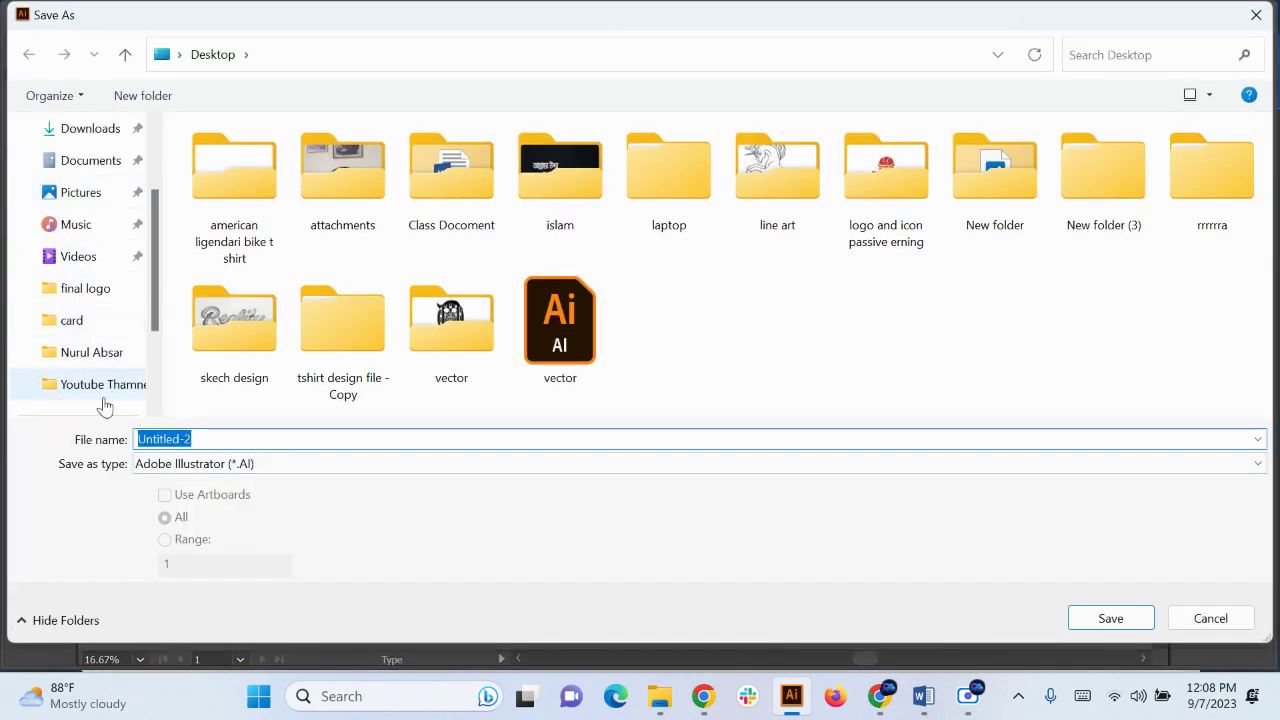
scroll(85, 288, down, 1)
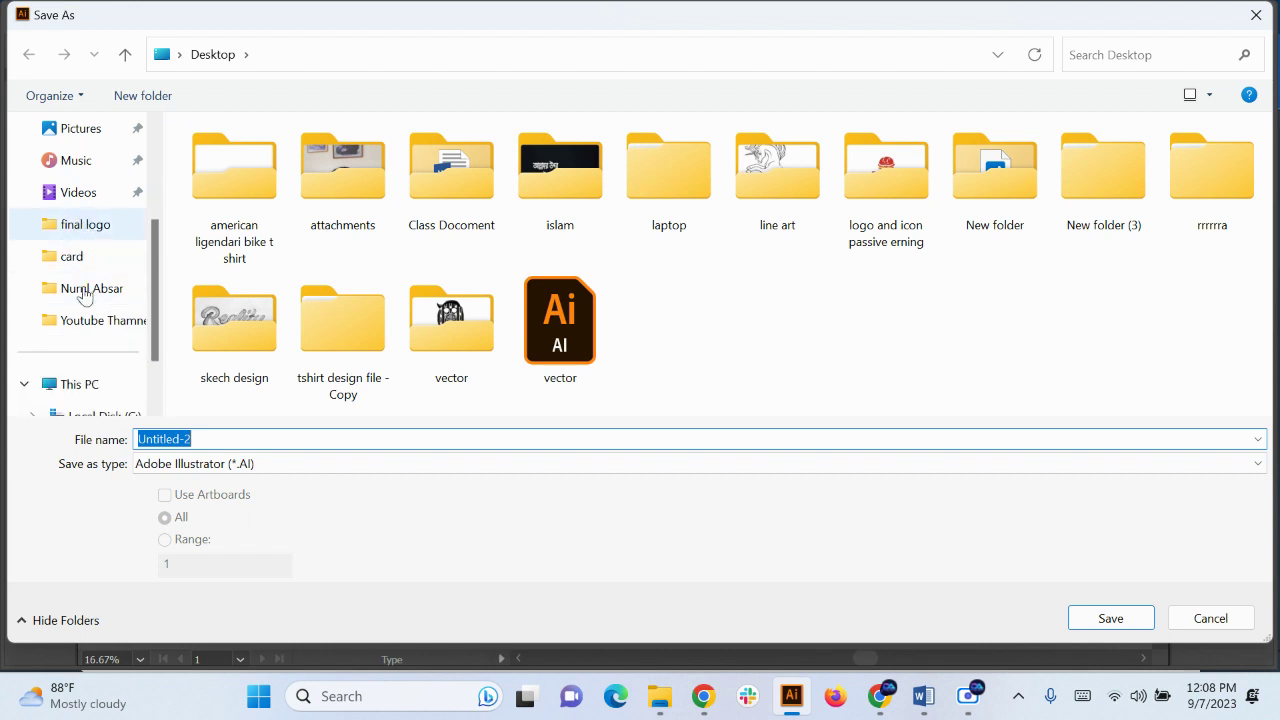
click(80, 395)
click(516, 197)
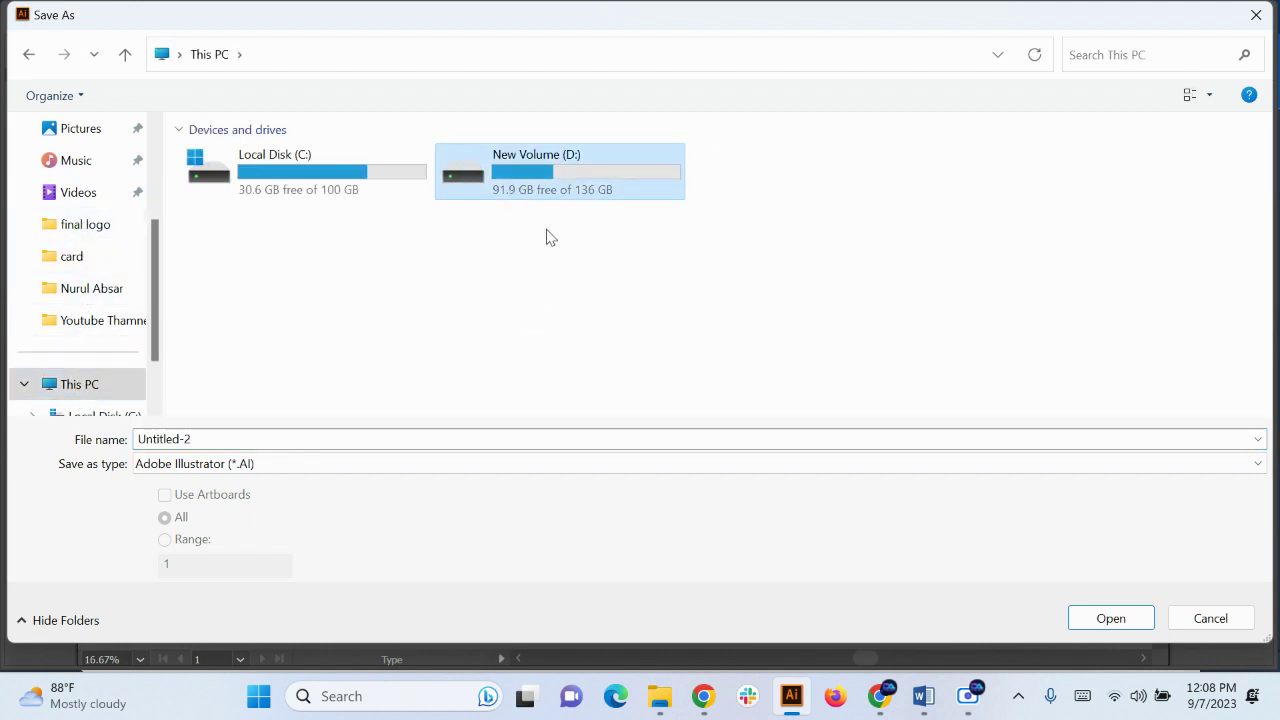
double_click(531, 190)
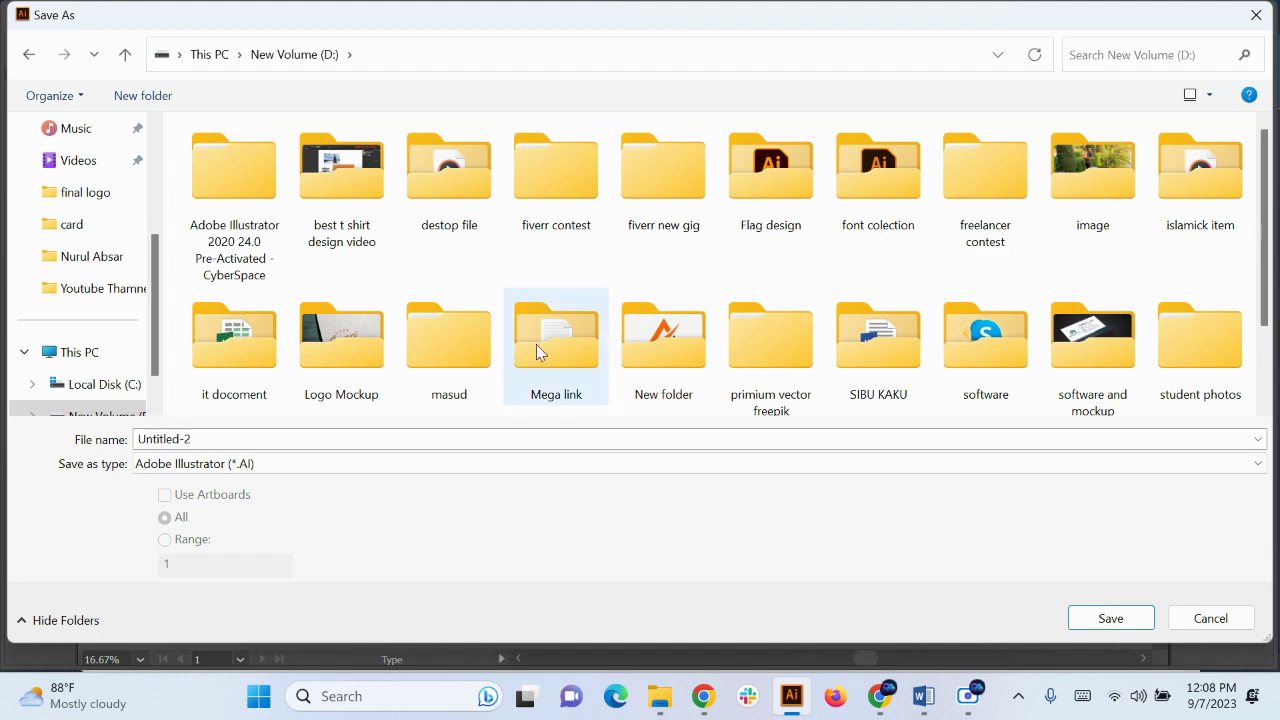
double_click(460, 348)
click(158, 96)
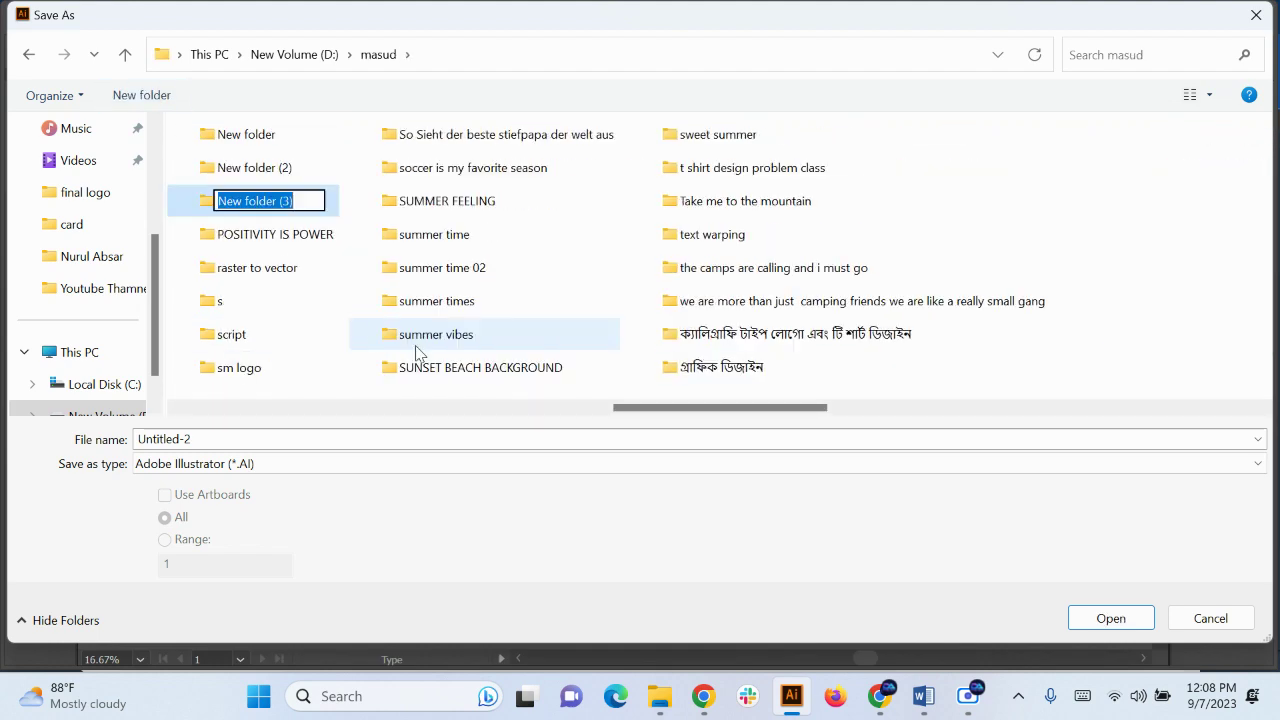
text(enjoy your life)
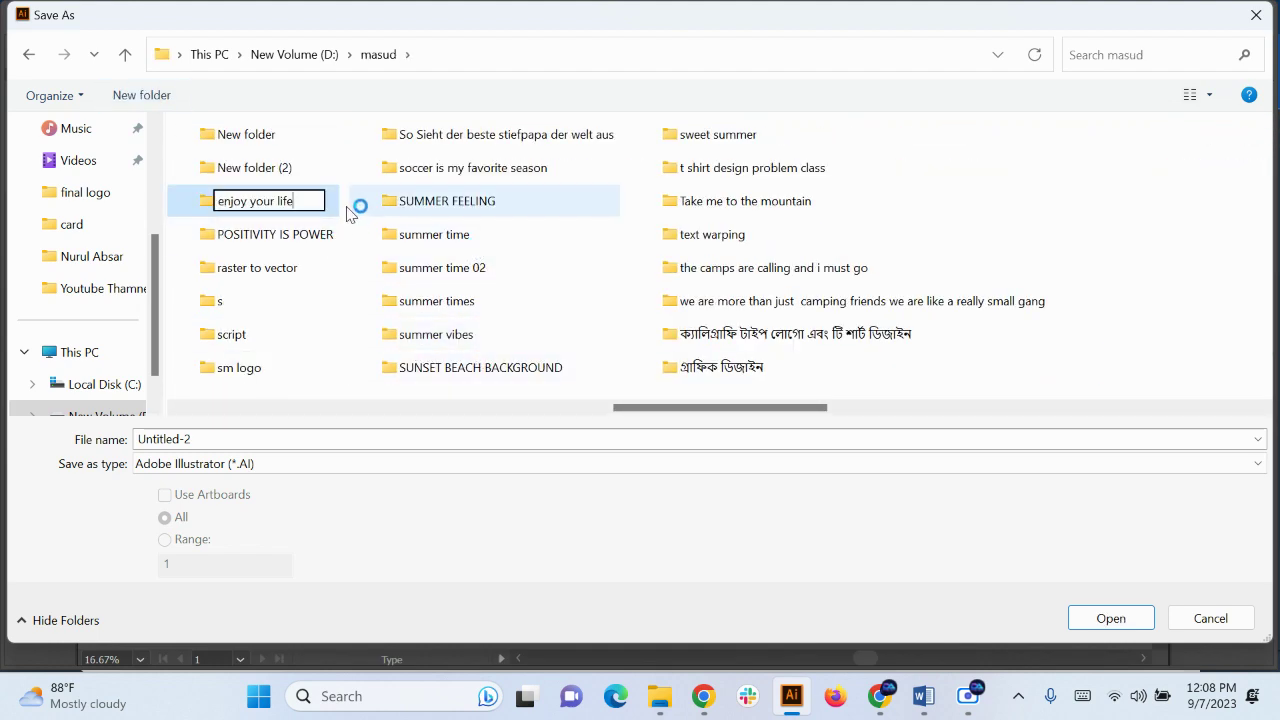
key(Return)
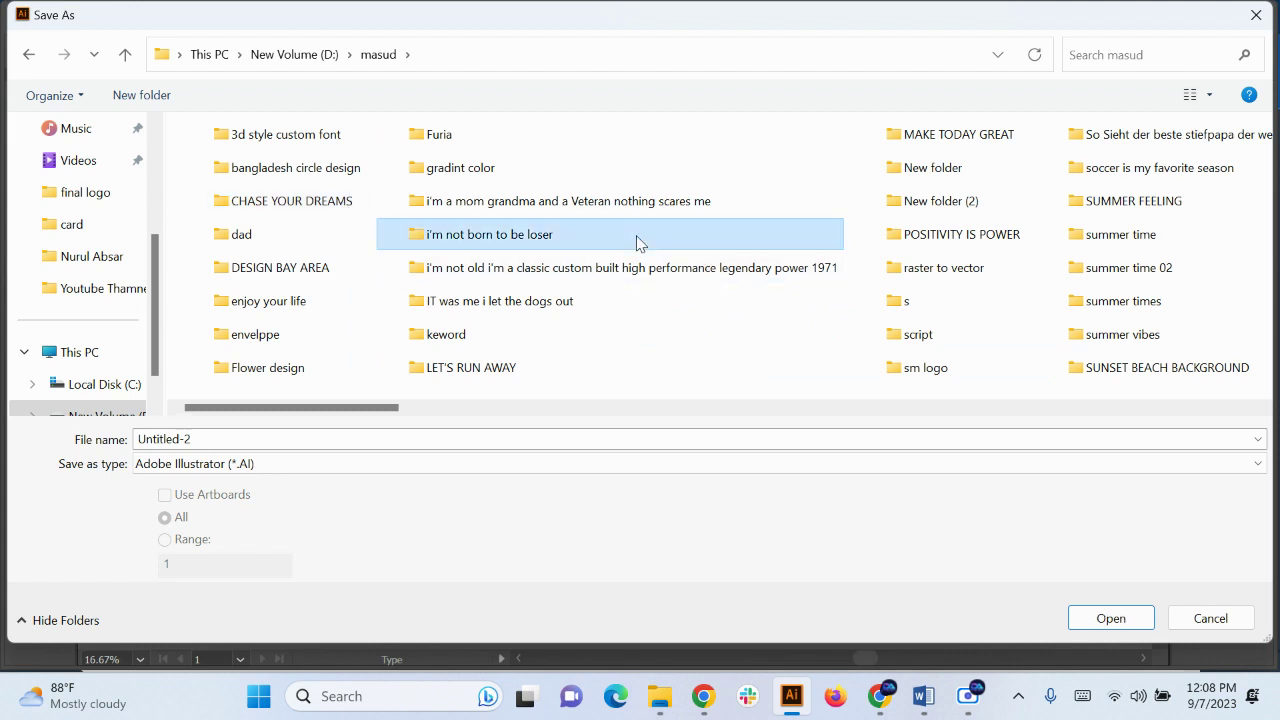
Save the document as "enjoy your life" in the new folder, in Adobe Illustrator format with Illustrator 2020 compatibility
double_click(280, 303)
double_click(251, 439)
key(ctrl+v)
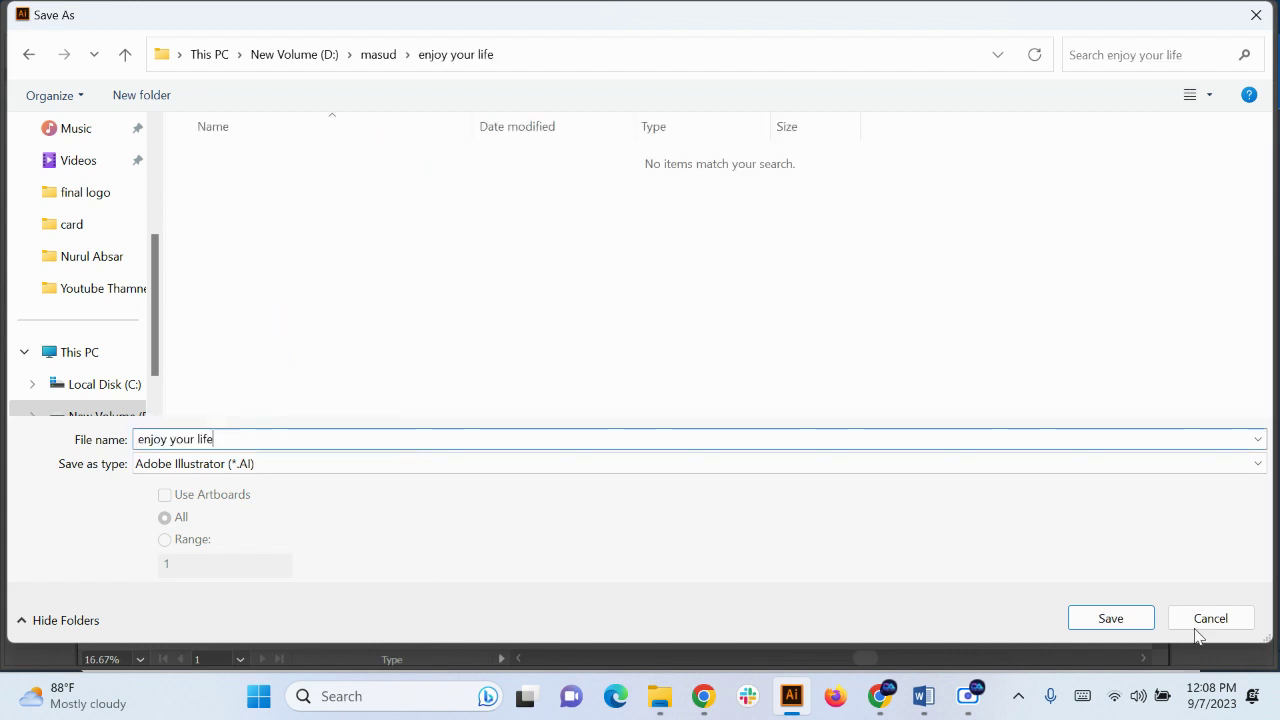
click(1115, 620)
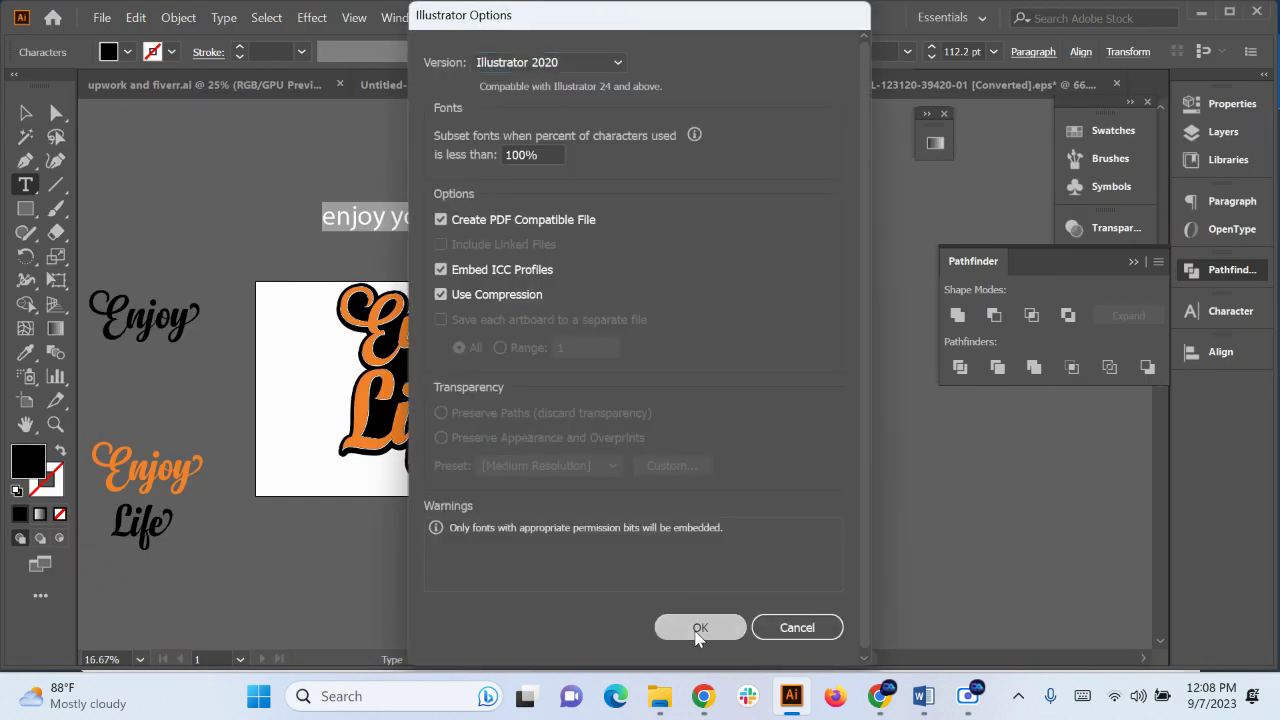
click(680, 623)
Move the gradient swatch group closer to the orange lettering so it overlaps the artboard's edge
click(25, 113)
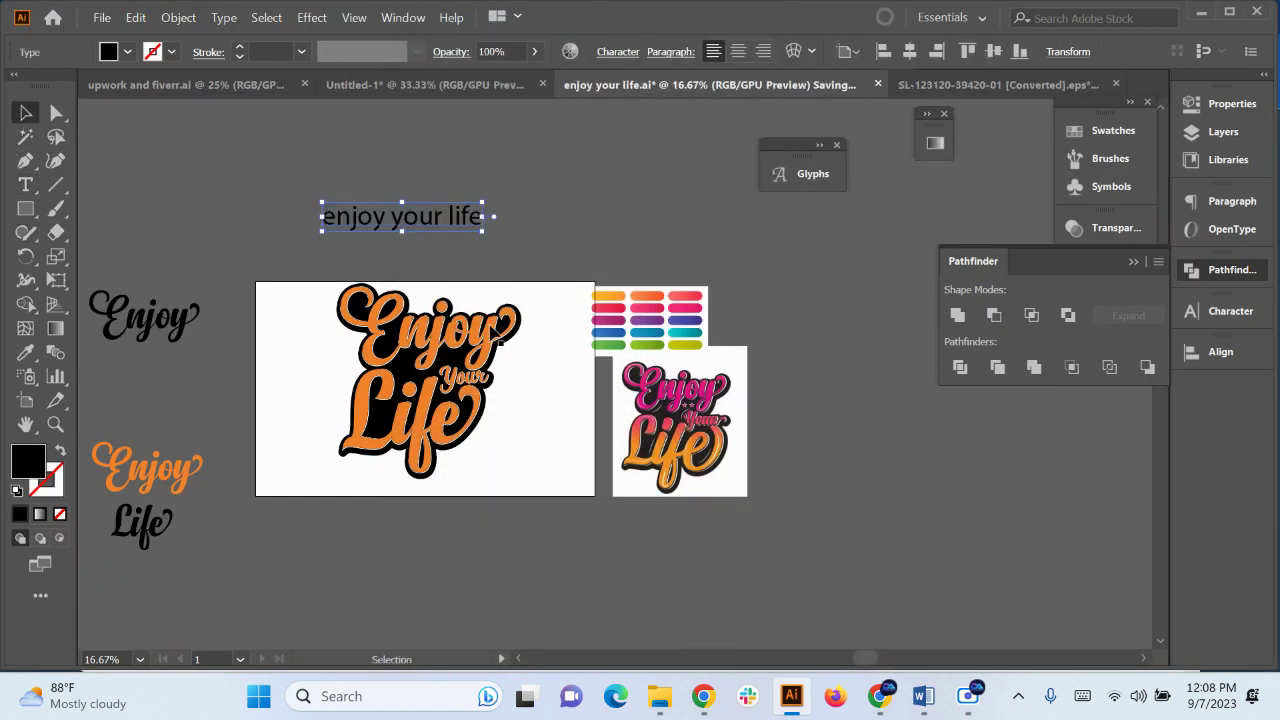
scroll(502, 337, up, 2)
drag(712, 316, 704, 315)
drag(622, 306, 622, 306)
scroll(622, 306, up, 2)
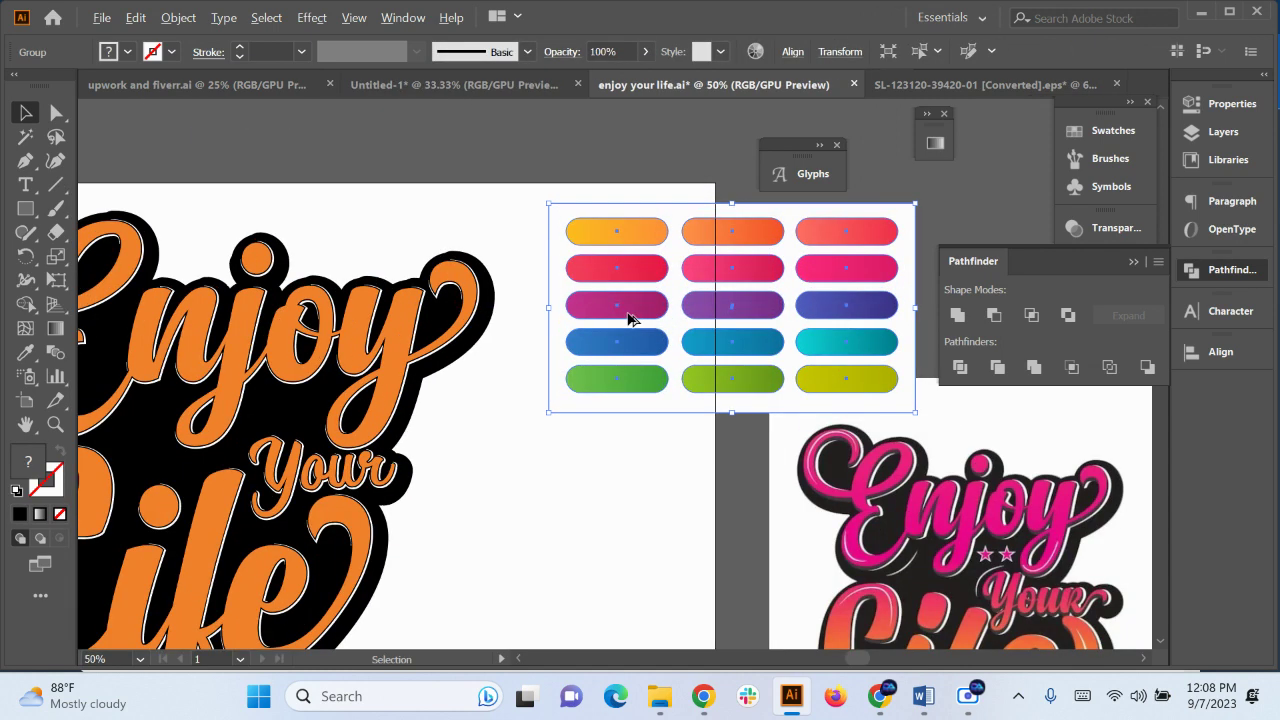
Isolate the orange lettering group and fill the word "Enjoy" with the coral-to-red gradient sampled from the swatches
scroll(572, 472, down, 2)
double_click(477, 443)
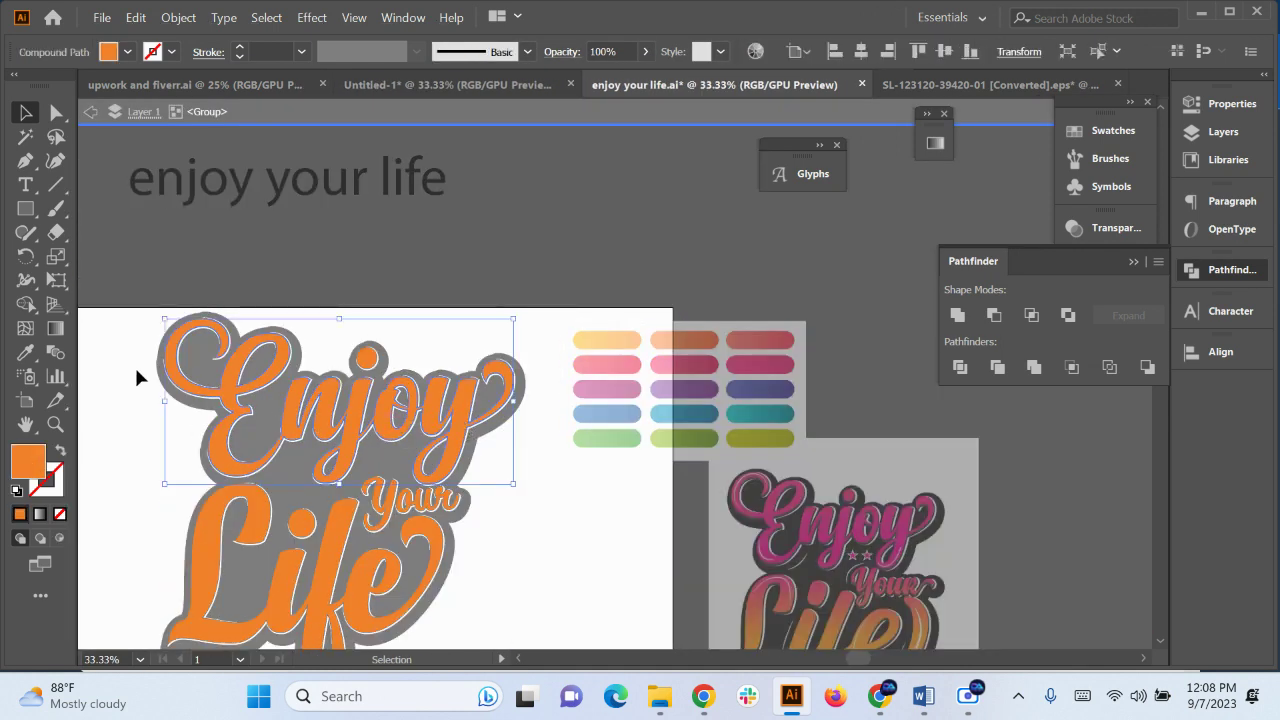
click(25, 352)
scroll(780, 430, up, 2)
click(760, 288)
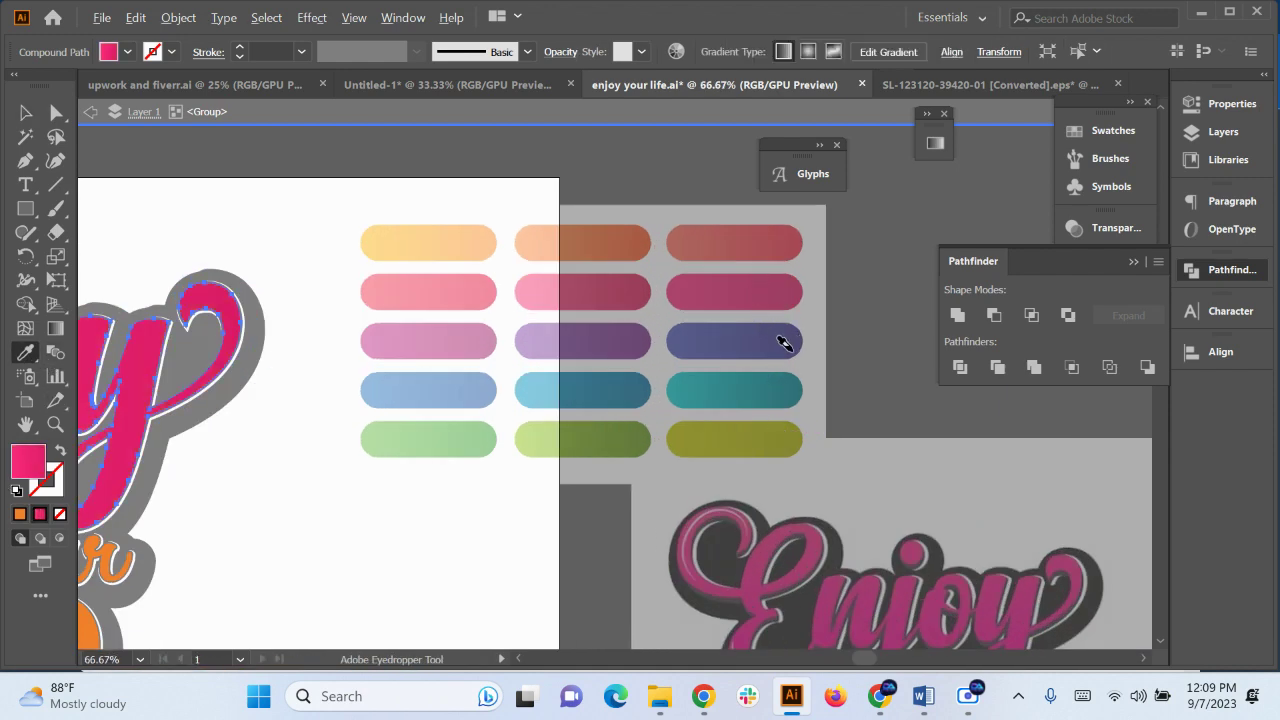
scroll(786, 340, down, 2)
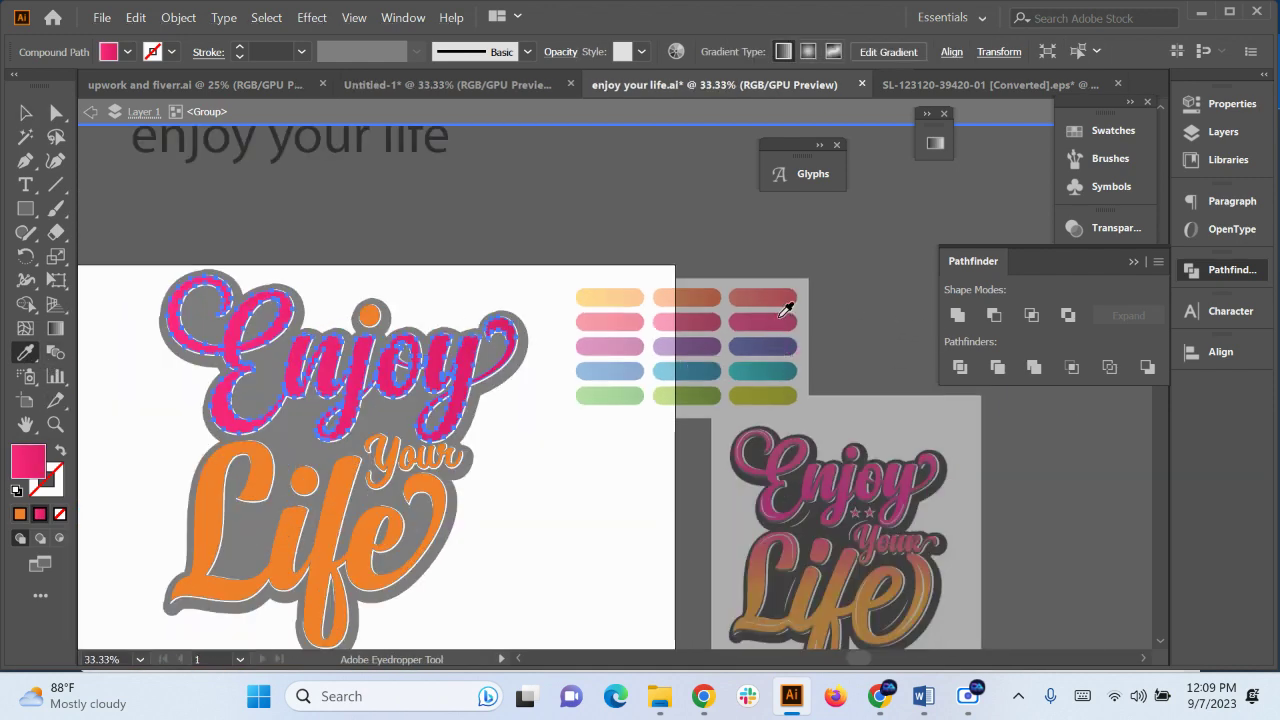
click(765, 295)
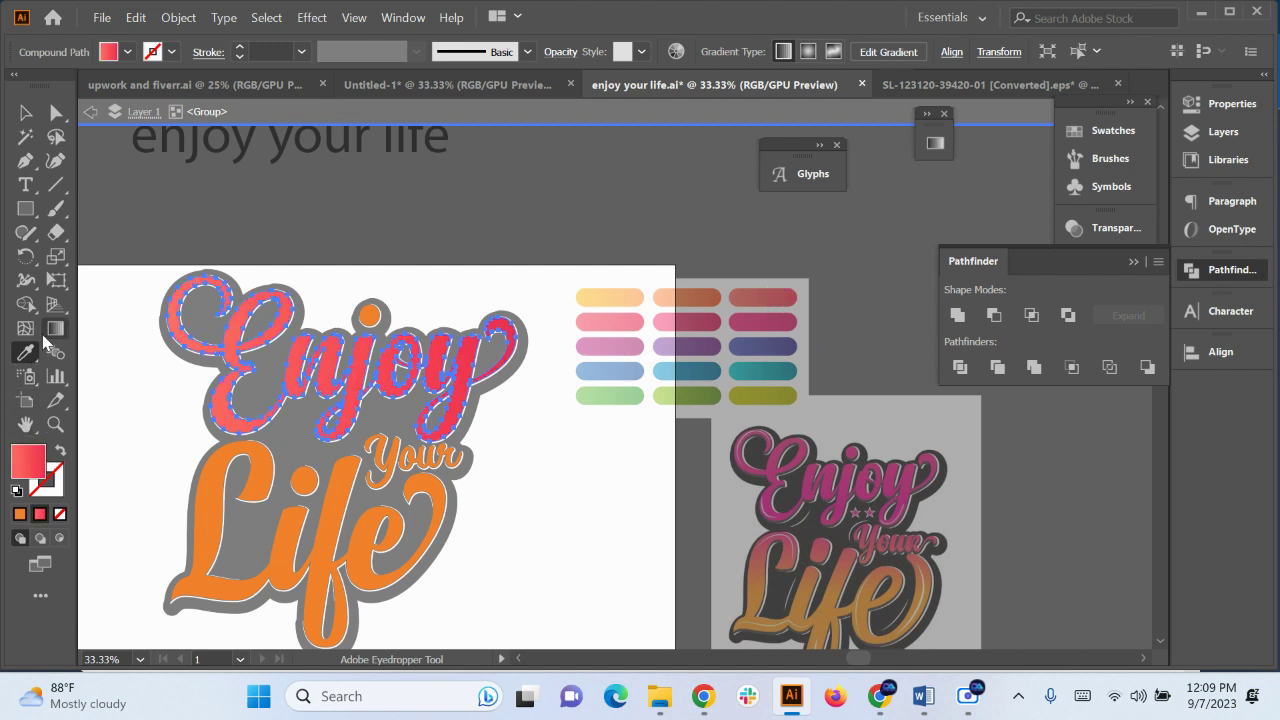
Redirect the gradient on "Enjoy" to run vertically from coral down to red, with the coral stop shifted down to the letter tops
click(55, 328)
drag(376, 250, 374, 480)
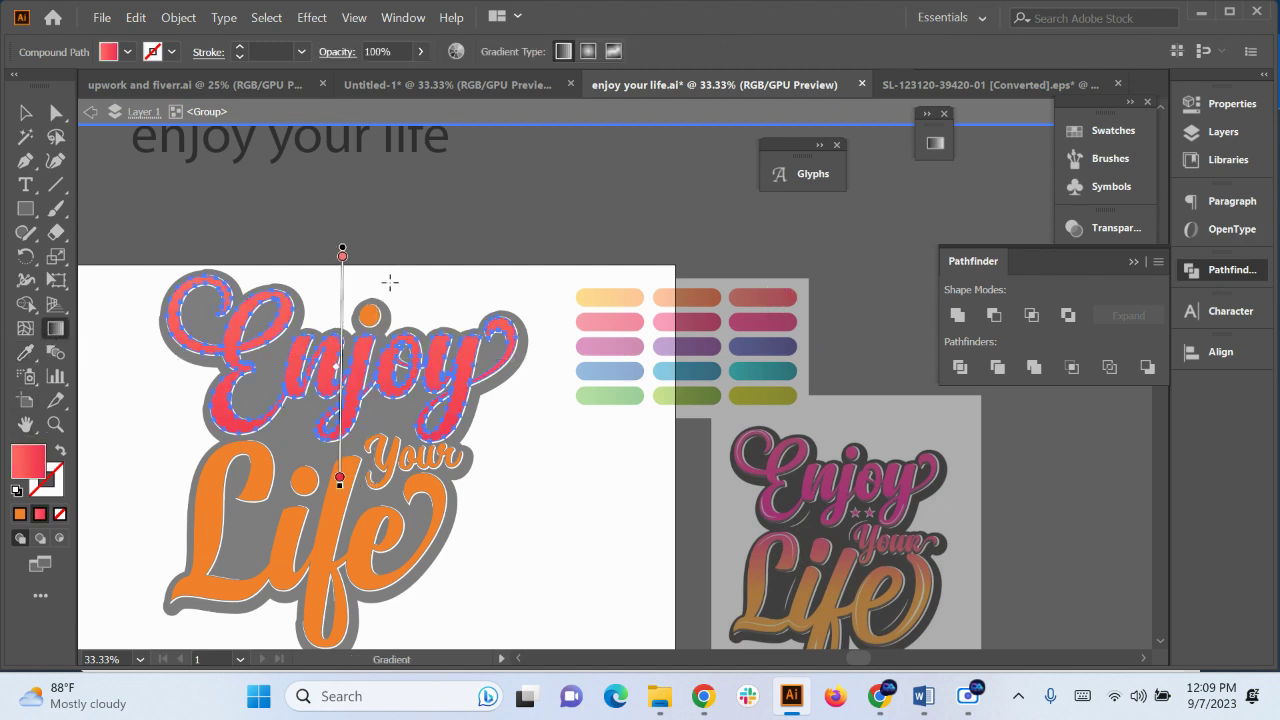
drag(389, 226, 384, 450)
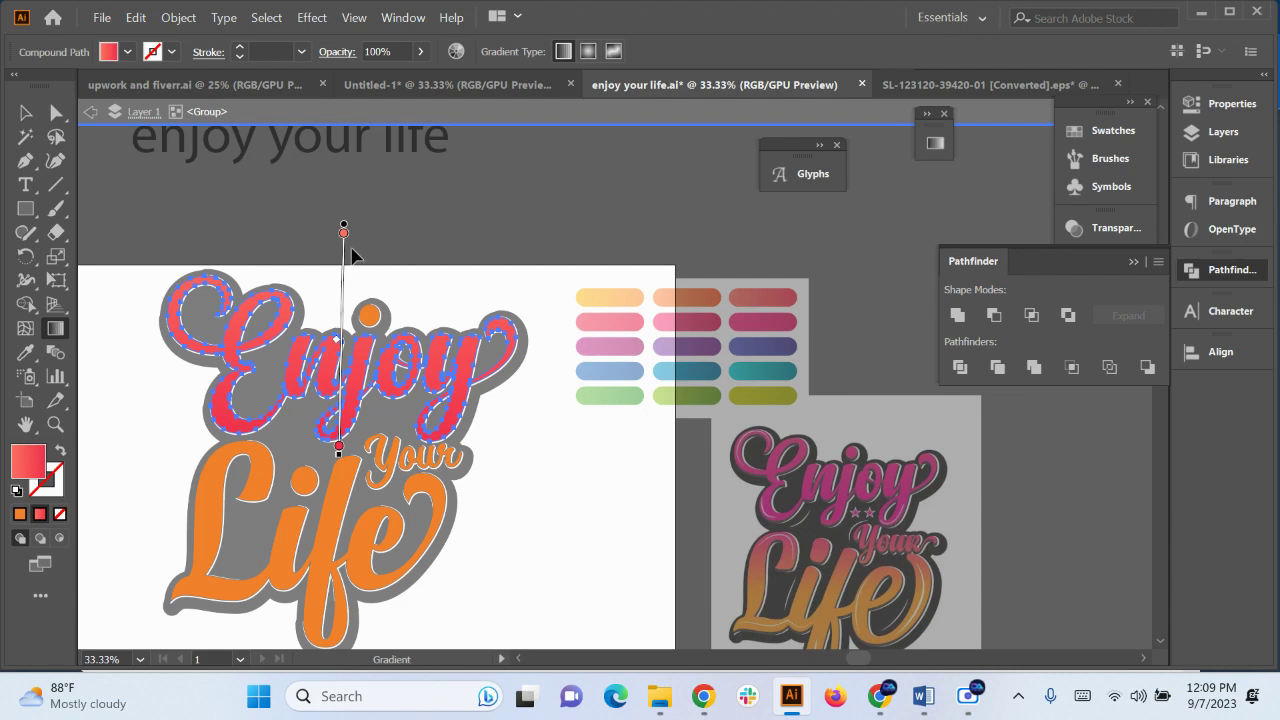
drag(343, 232, 343, 295)
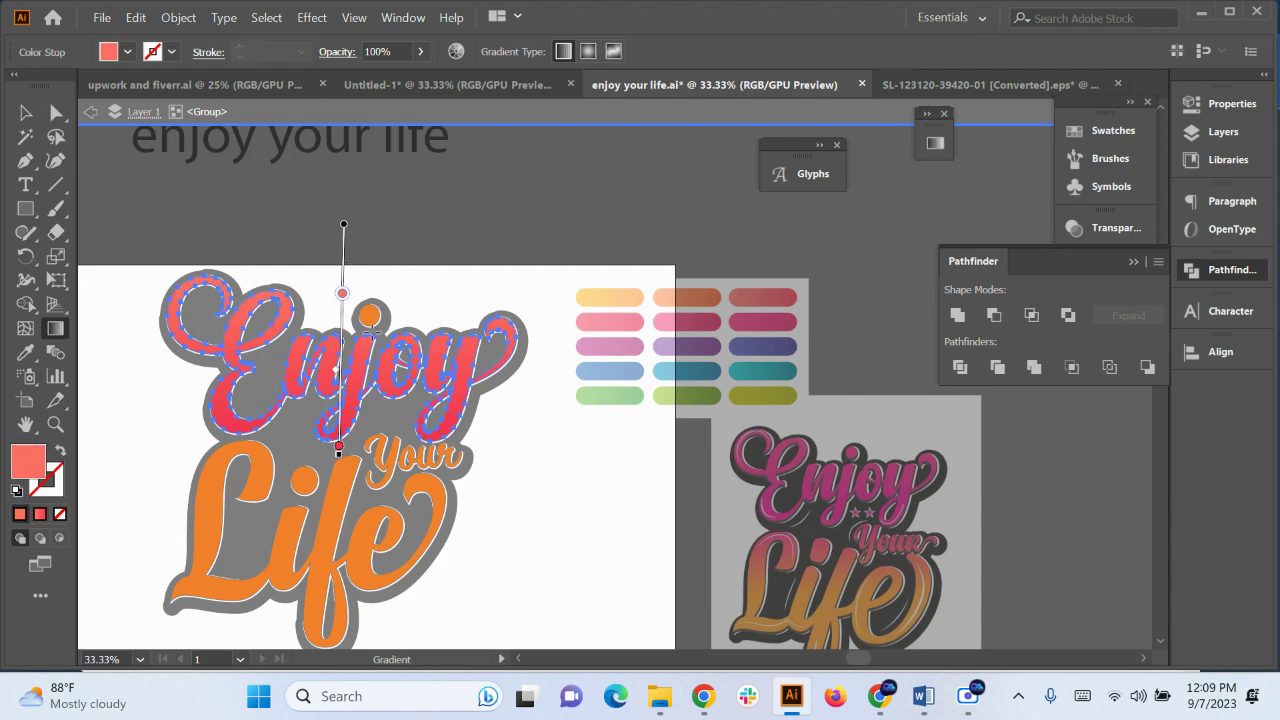
click(25, 112)
scroll(315, 305, up, 2)
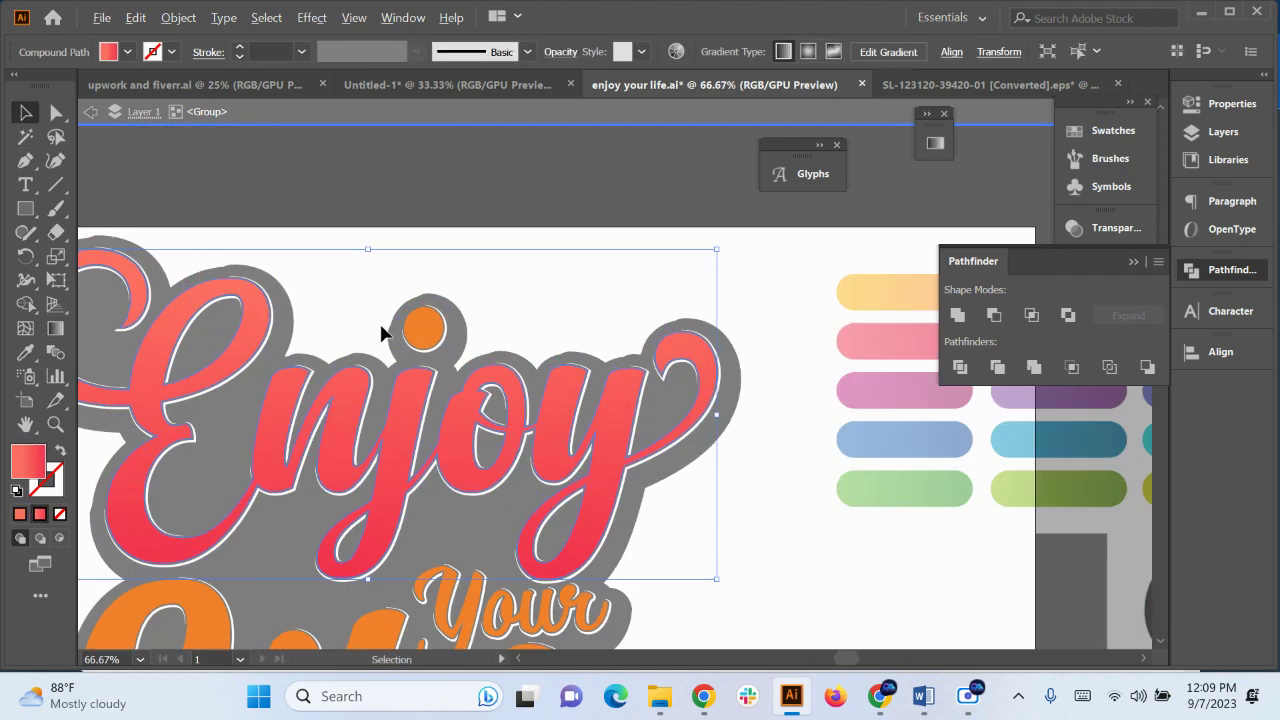
Fill the dot of the "j" in "Enjoy" with the coral-to-red gradient sampled from the word, and leave the isolated group
click(437, 335)
click(25, 352)
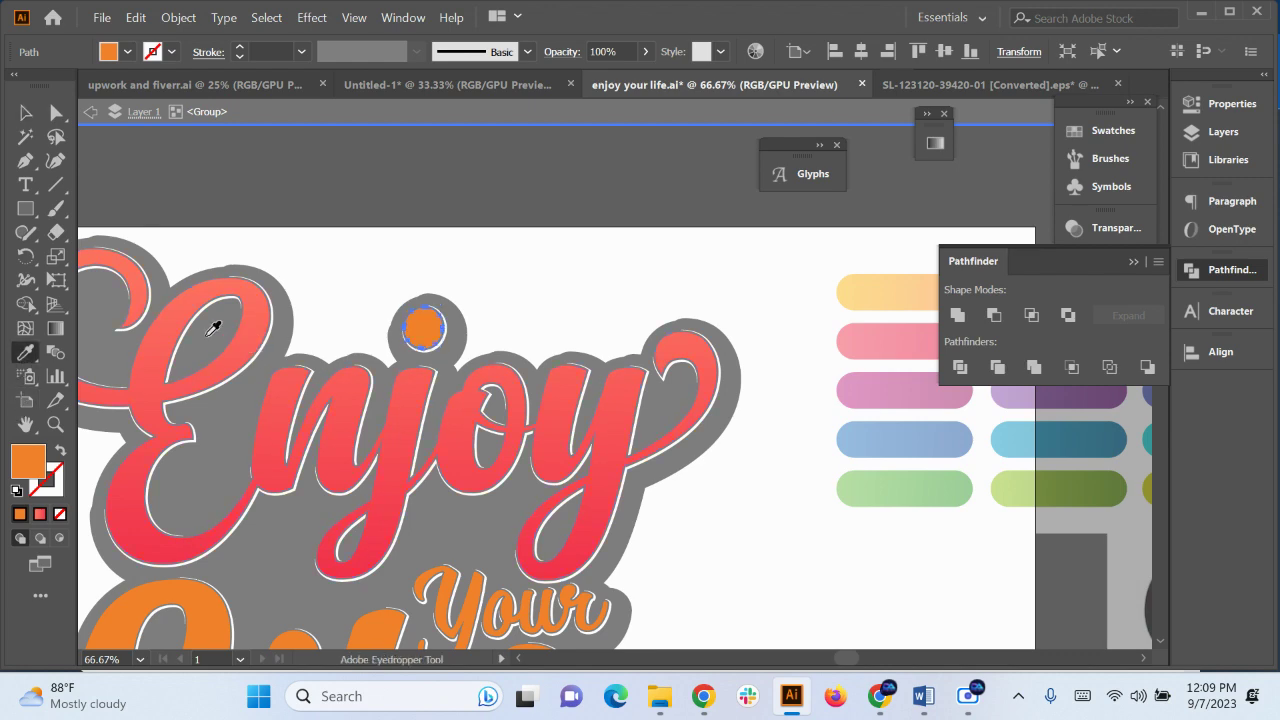
click(178, 320)
click(25, 112)
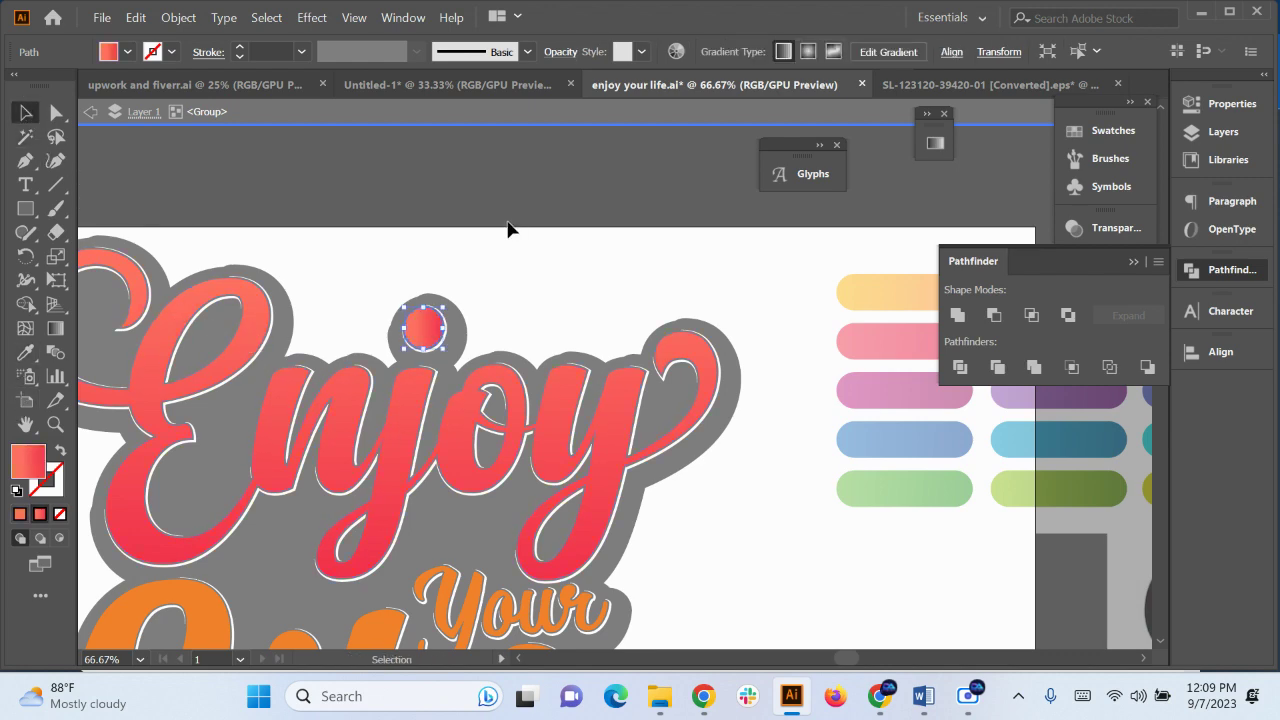
double_click(508, 229)
scroll(515, 284, down, 2)
drag(640, 473, 567, 461)
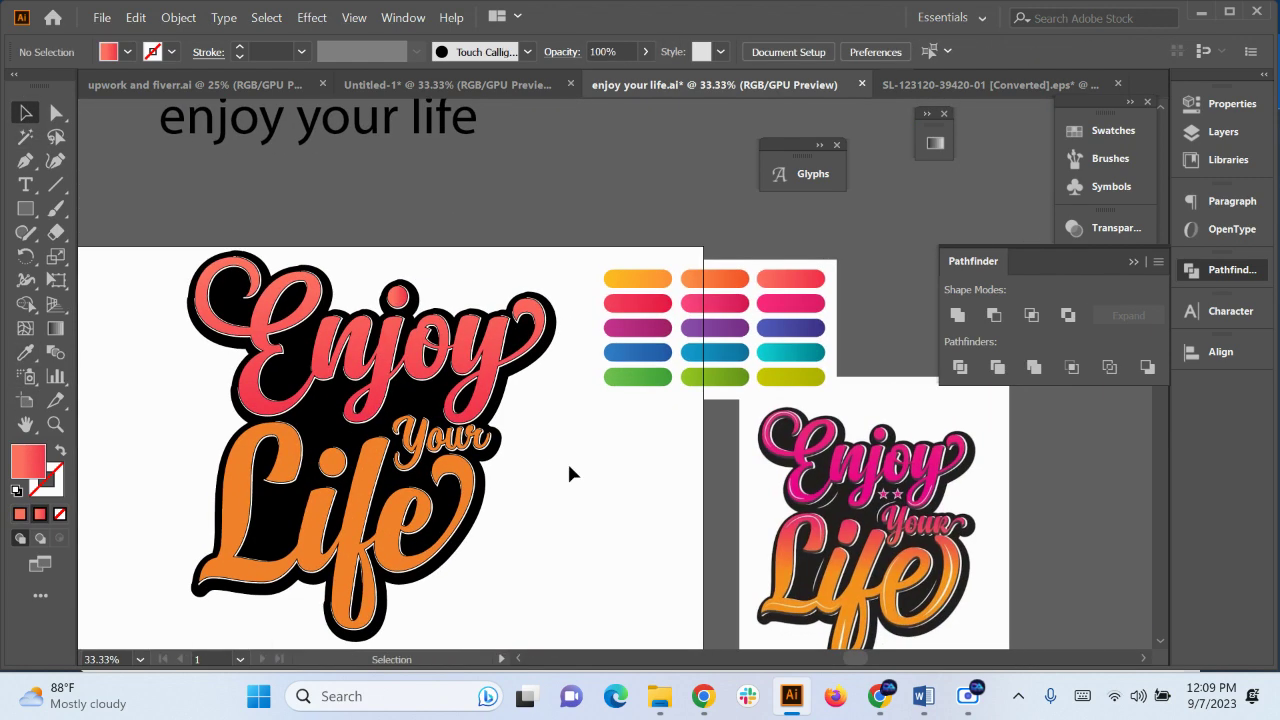
Isolate the lettering group and refill the word "Enjoy" with the yellow-to-orange gradient sampled from the swatches
scroll(567, 459, up, 1)
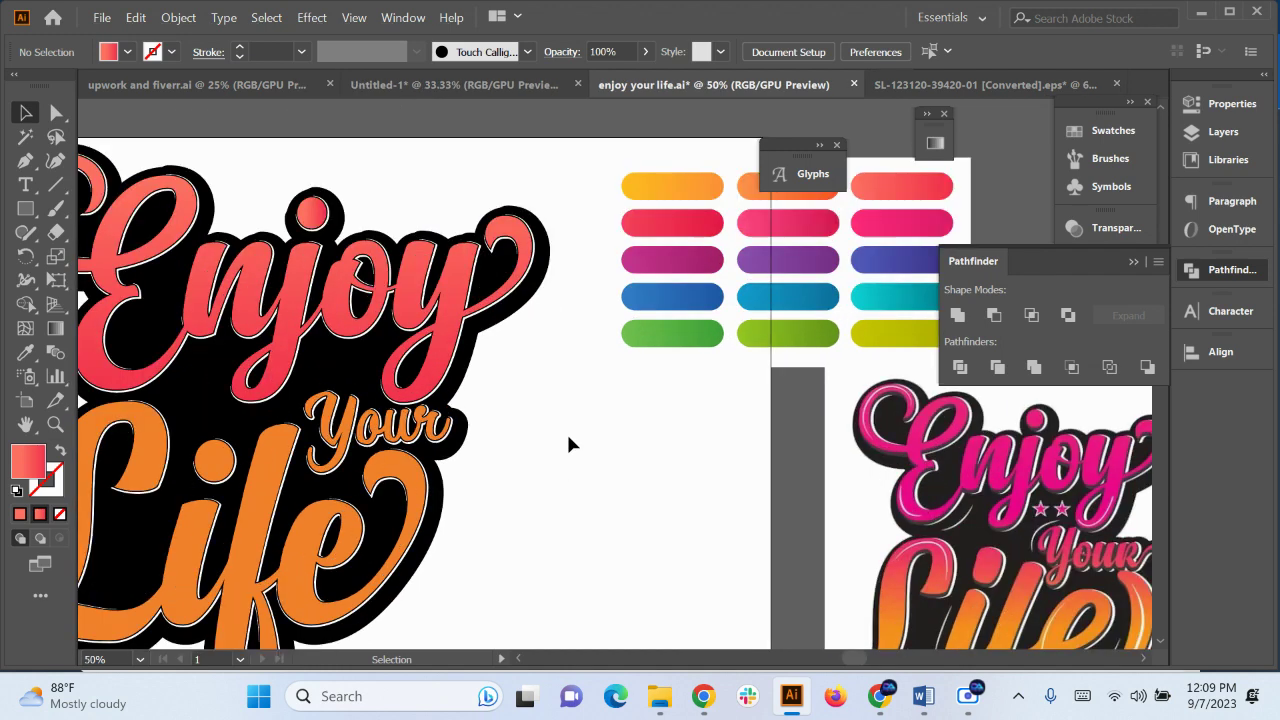
scroll(568, 438, down, 1)
scroll(490, 432, up, 1)
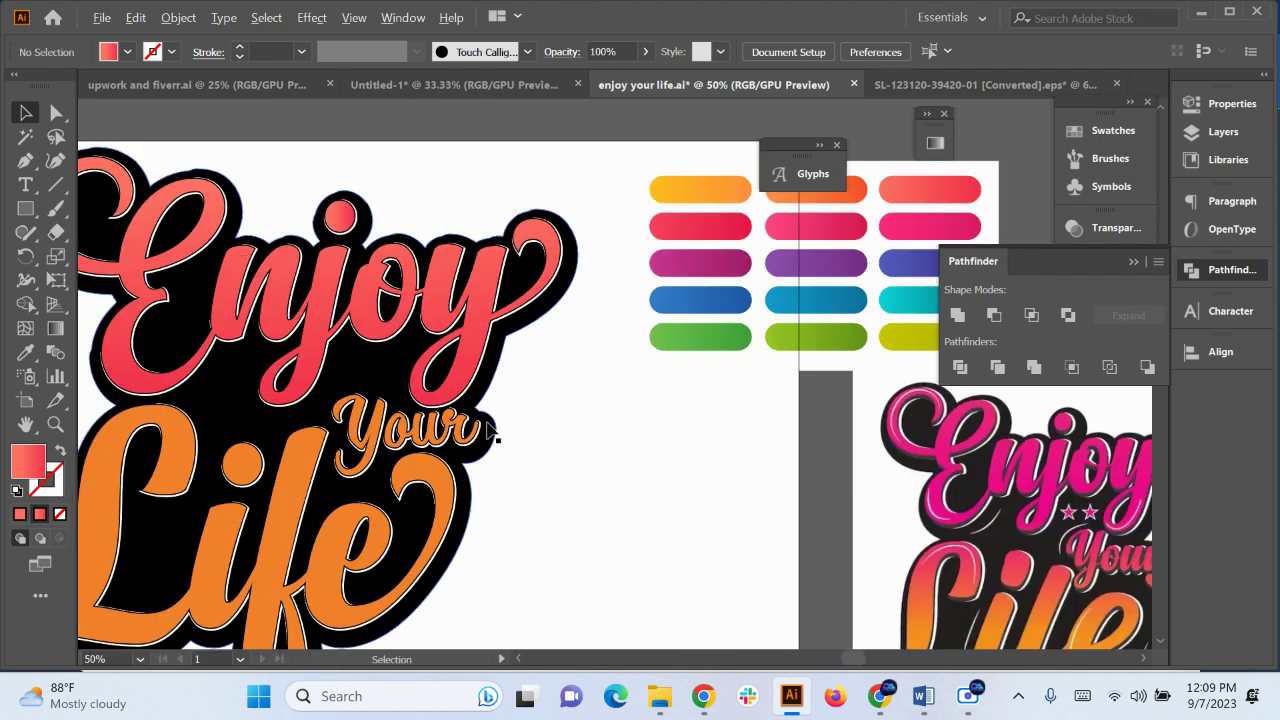
double_click(475, 300)
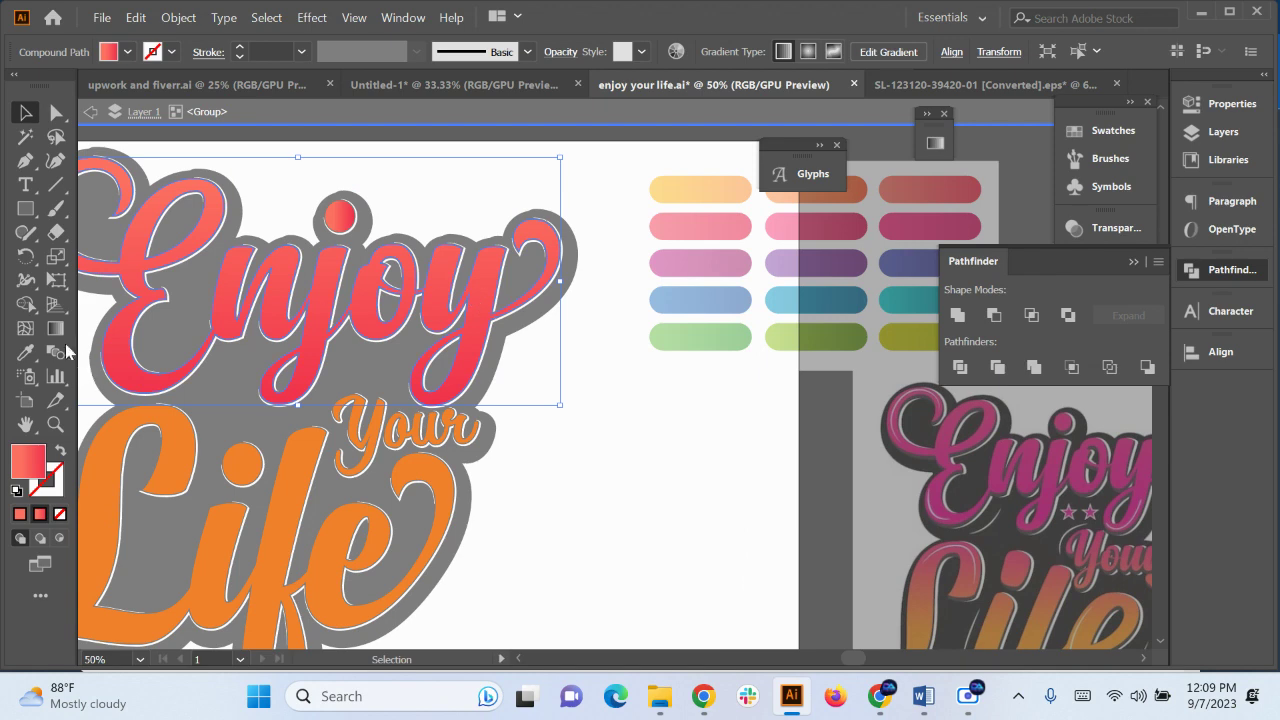
click(26, 354)
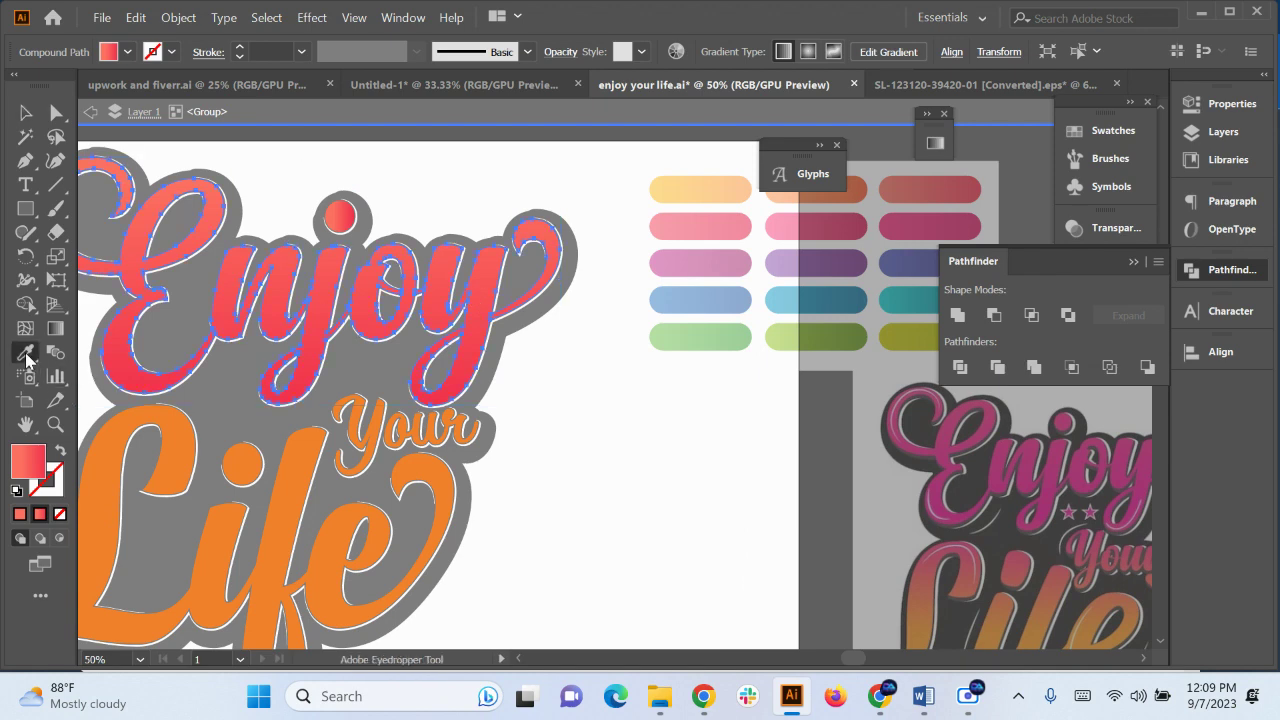
click(721, 261)
click(713, 195)
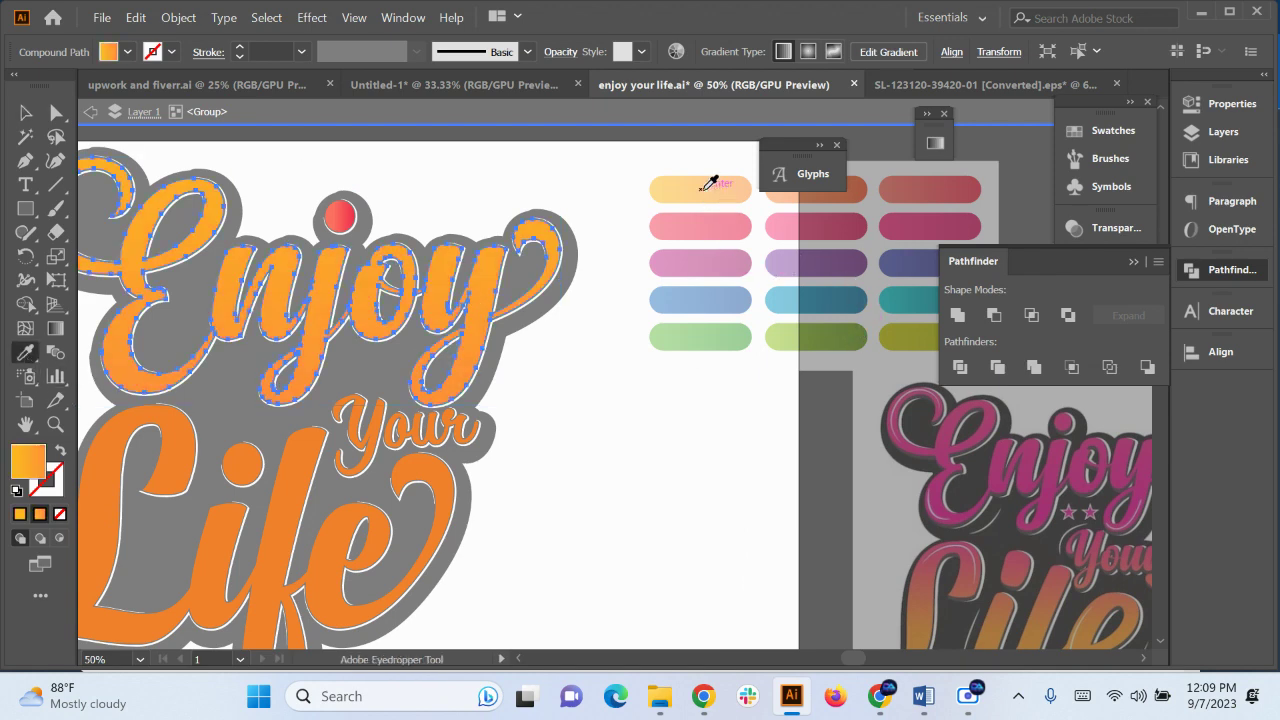
click(712, 224)
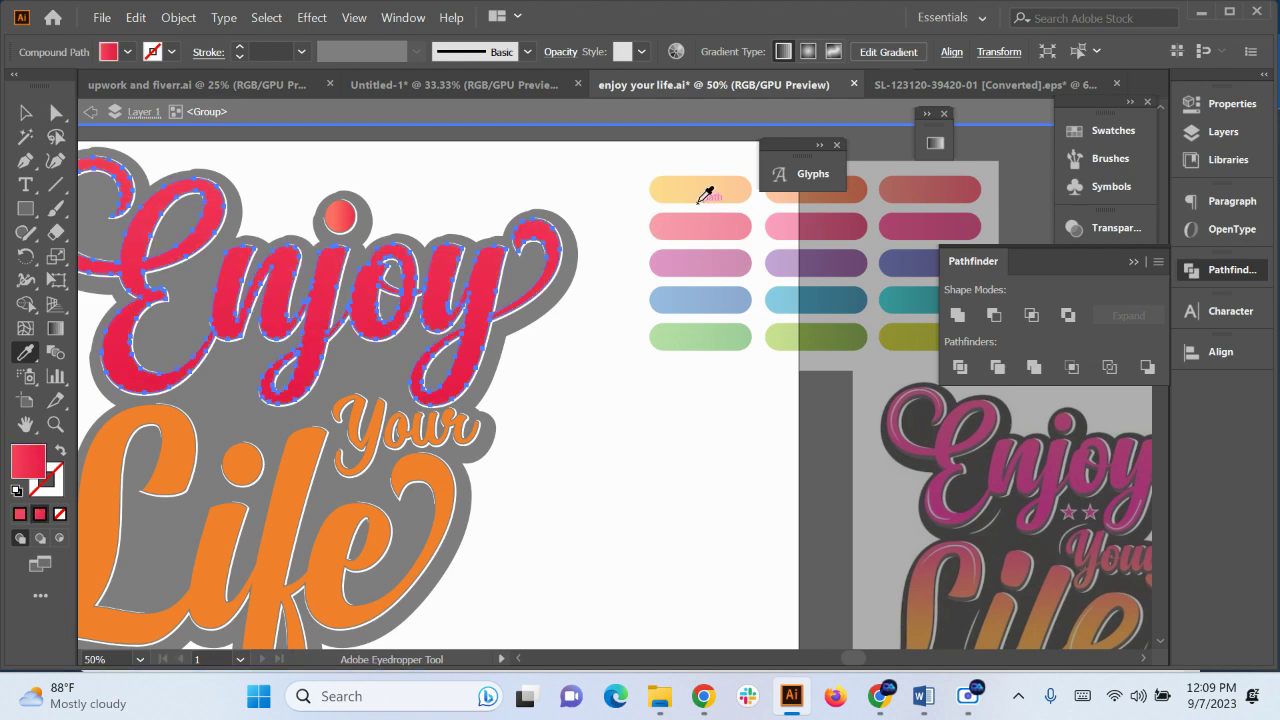
click(704, 188)
click(24, 114)
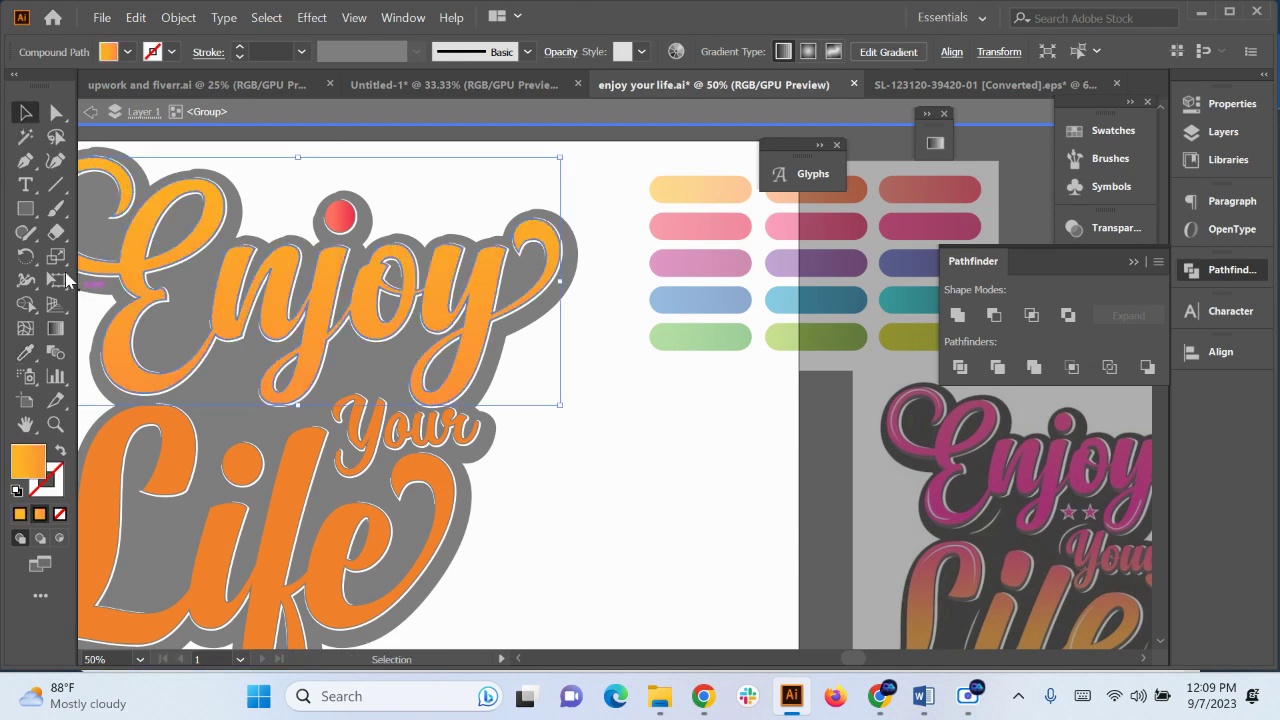
Redirect the gradient on "Enjoy" to run vertically from yellow at the letter tops to orange below, and leave the isolated group
click(55, 328)
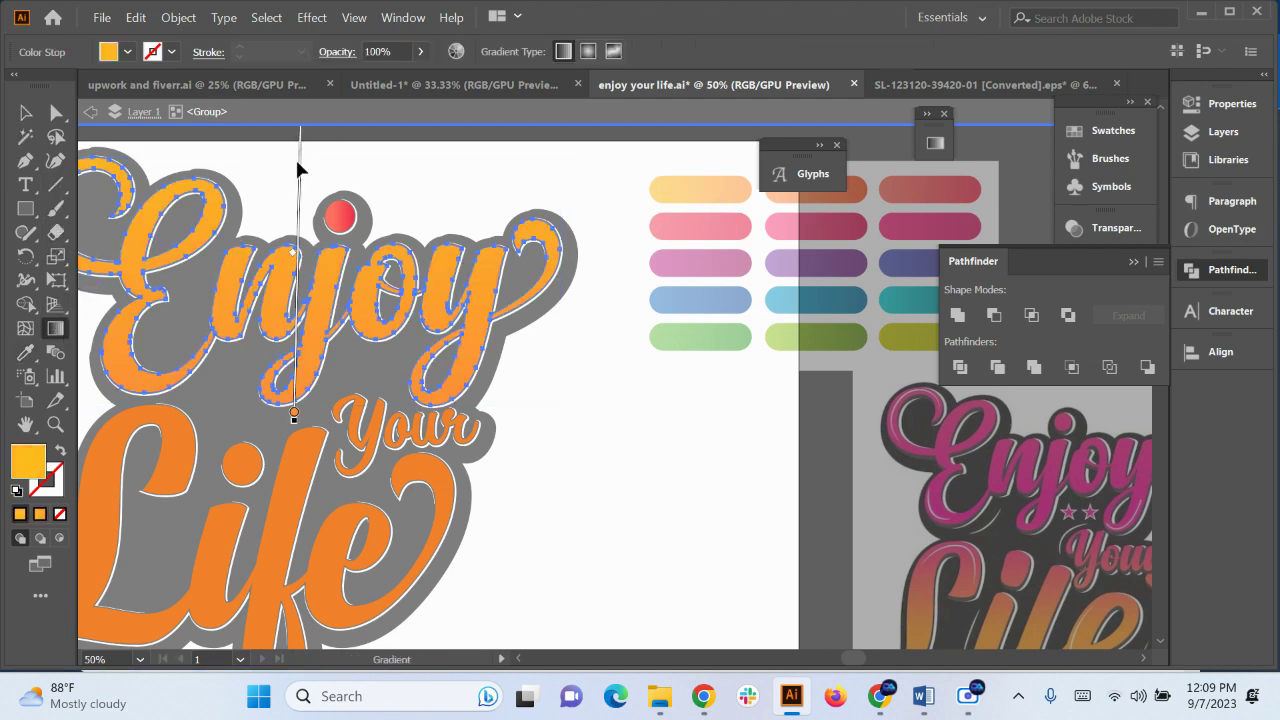
drag(331, 147, 319, 458)
scroll(349, 473, down, 1)
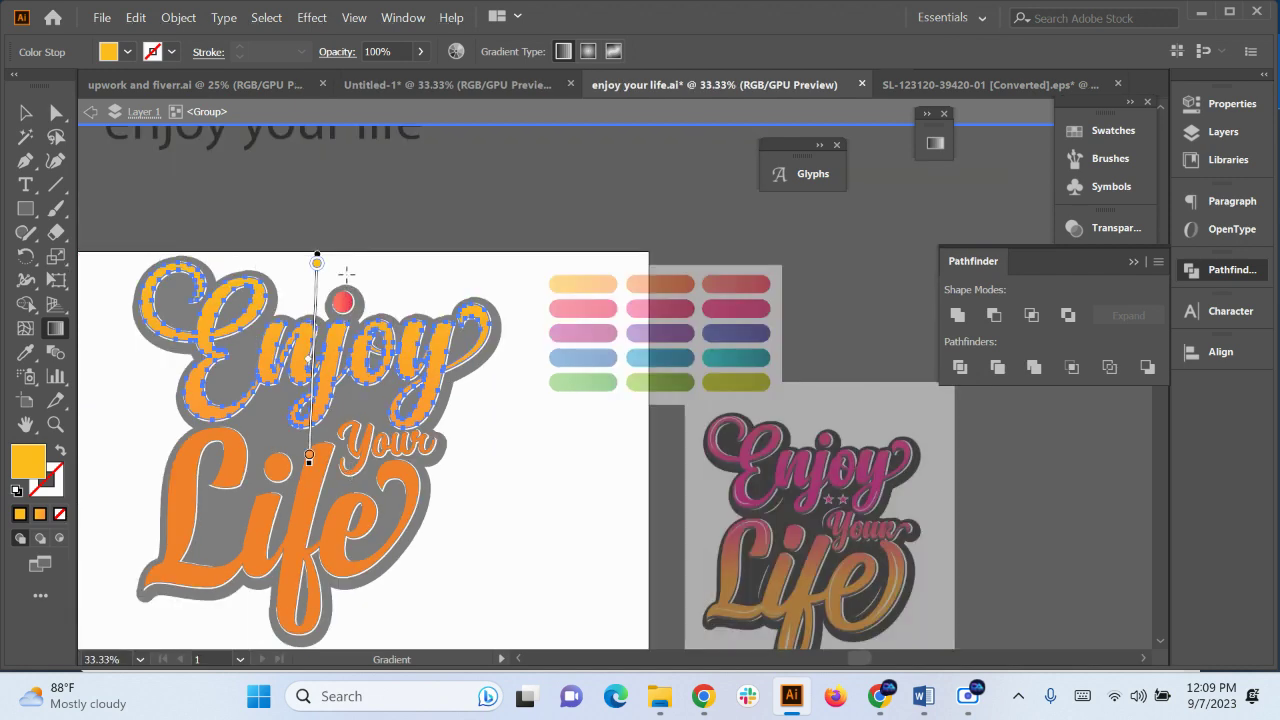
drag(348, 248, 323, 497)
click(27, 114)
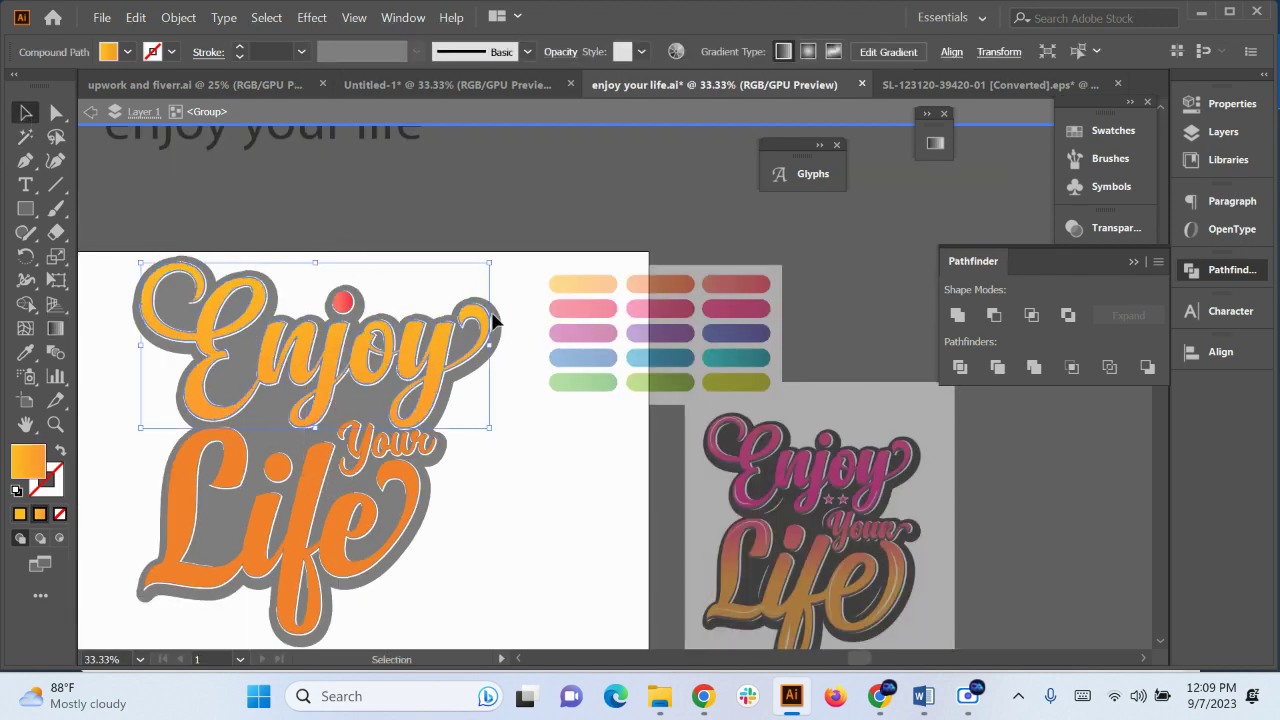
double_click(467, 288)
Match the dot of the "j" in "Enjoy" to the word's yellow-to-orange gradient, and leave the isolated group
scroll(350, 320, up, 2)
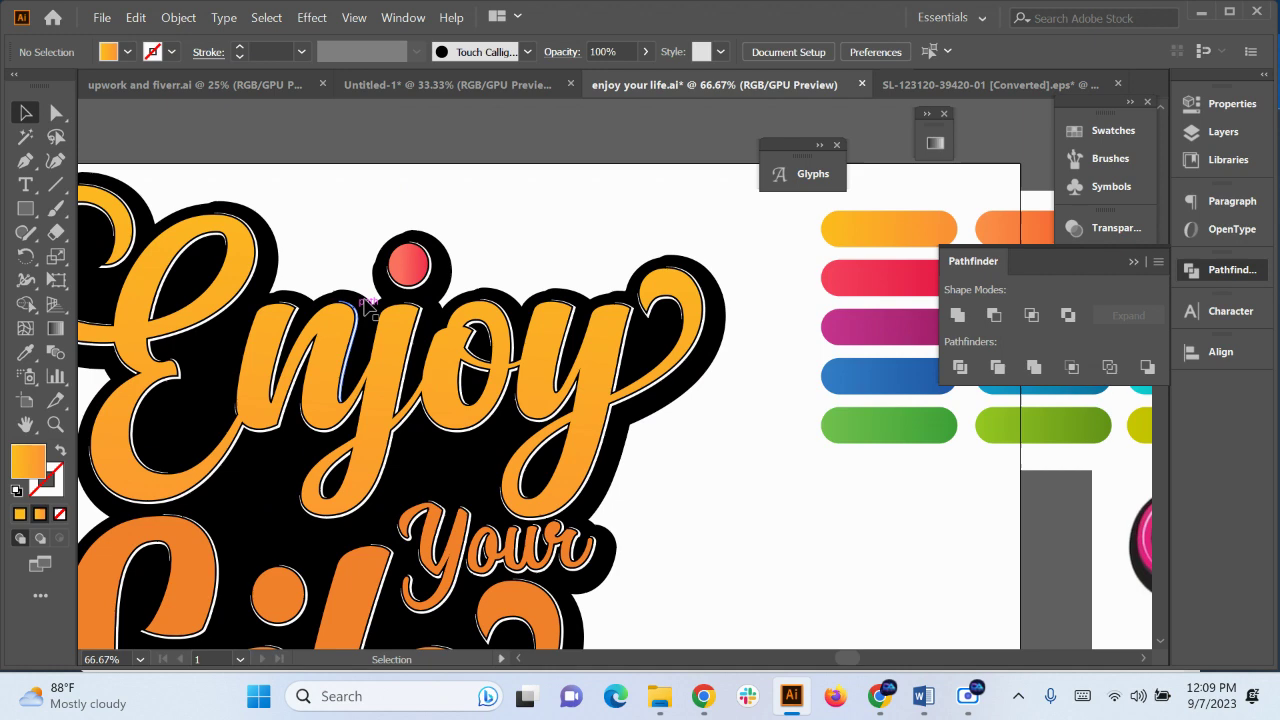
double_click(418, 264)
key(i)
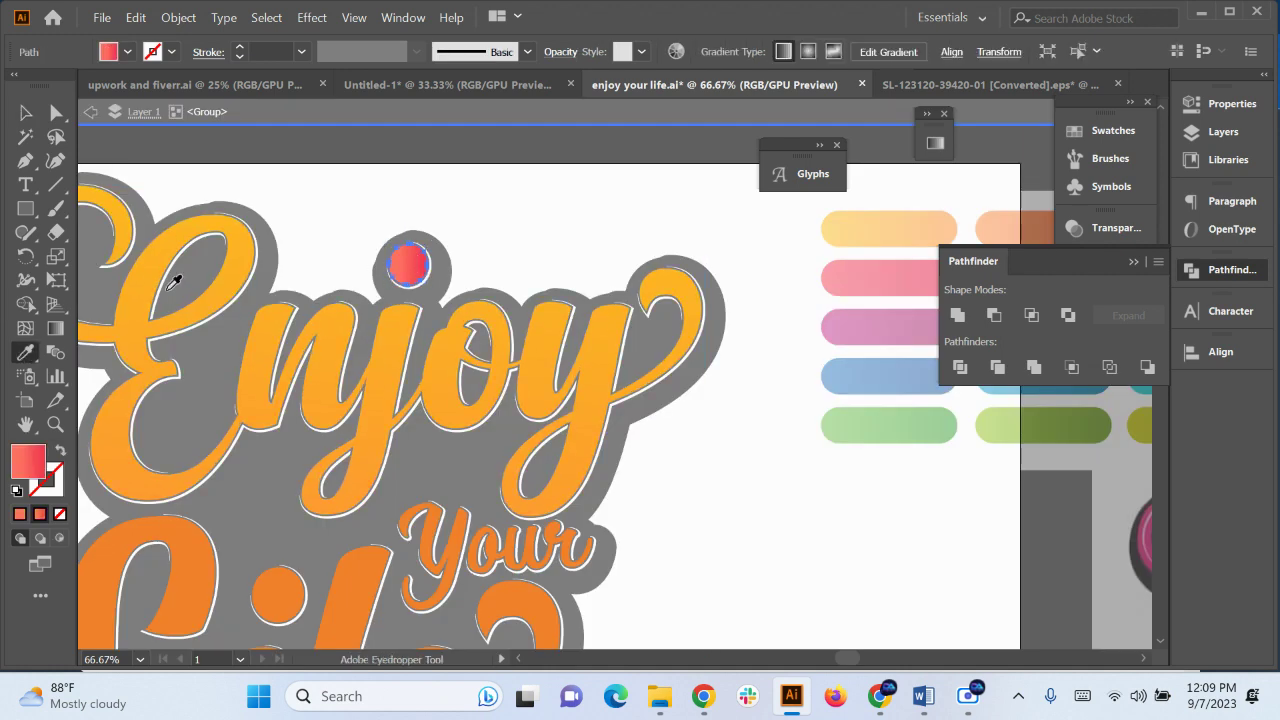
click(170, 288)
key(v)
click(283, 213)
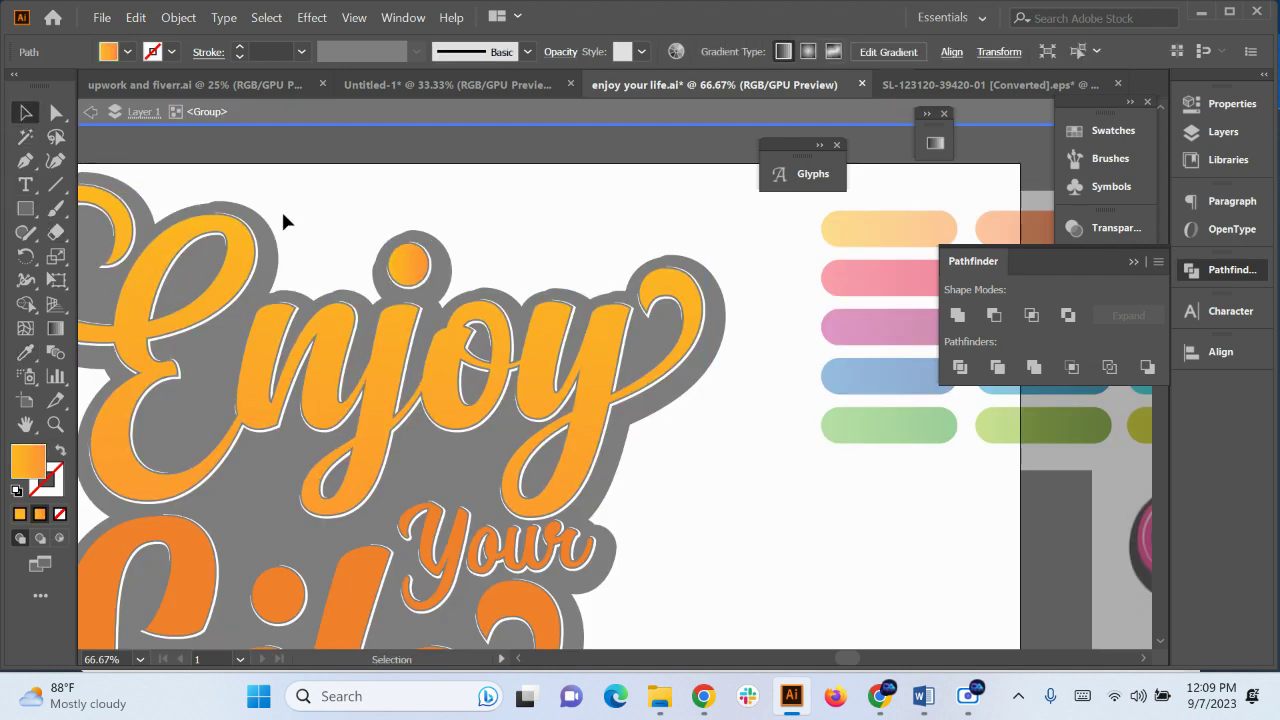
double_click(281, 209)
Isolate the lettering group and fill the word "Life" with the coral-to-red gradient sampled from the swatches
key(ctrl+minus)
key(ctrl+minus)
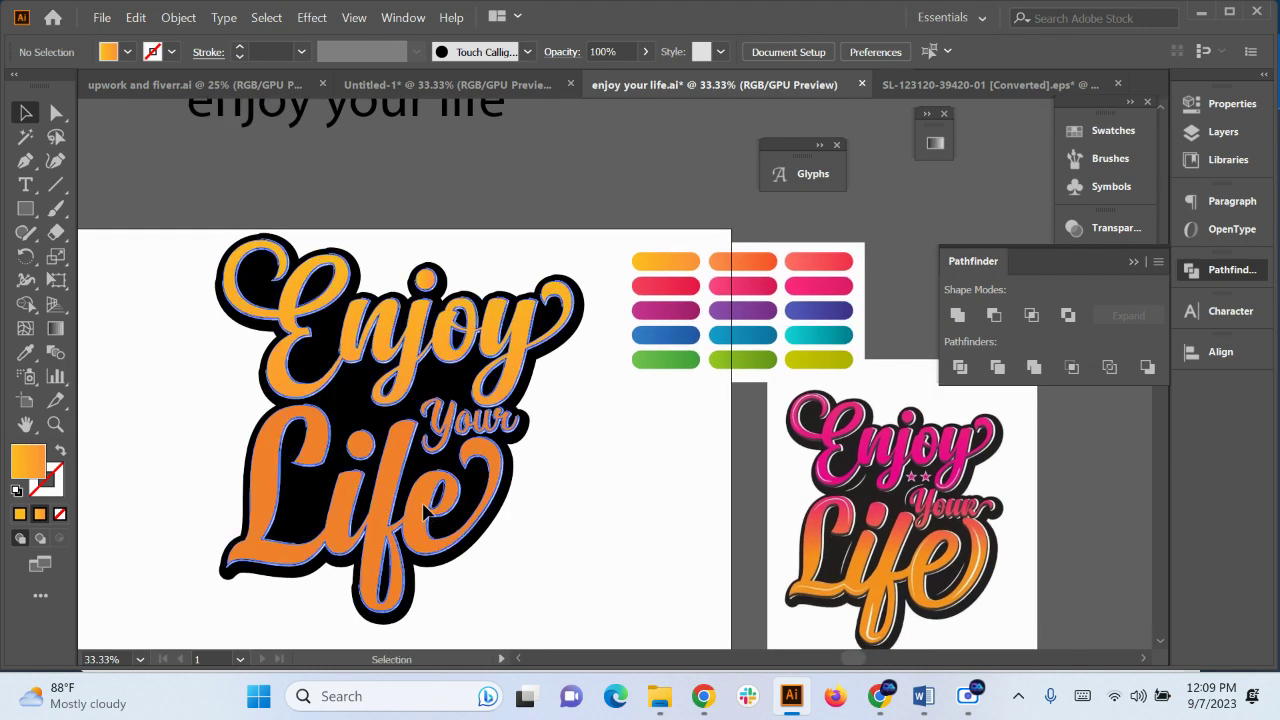
double_click(424, 512)
key(i)
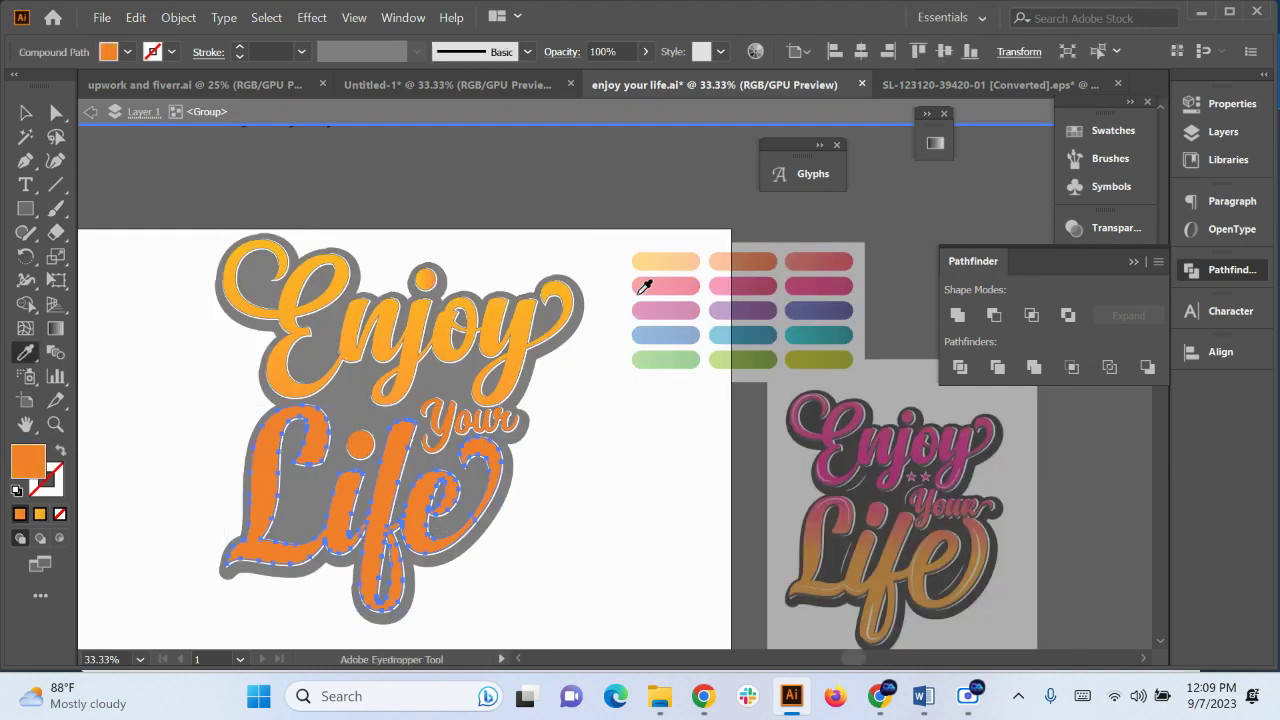
click(745, 282)
click(830, 281)
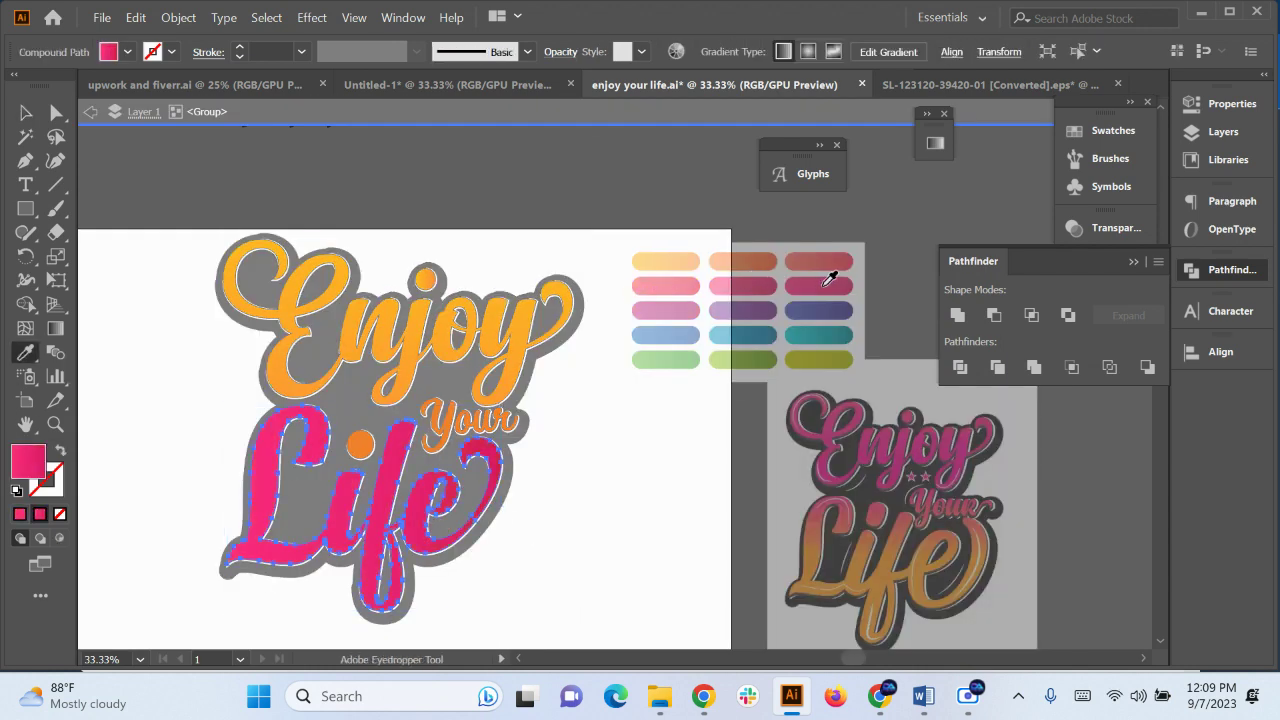
click(826, 258)
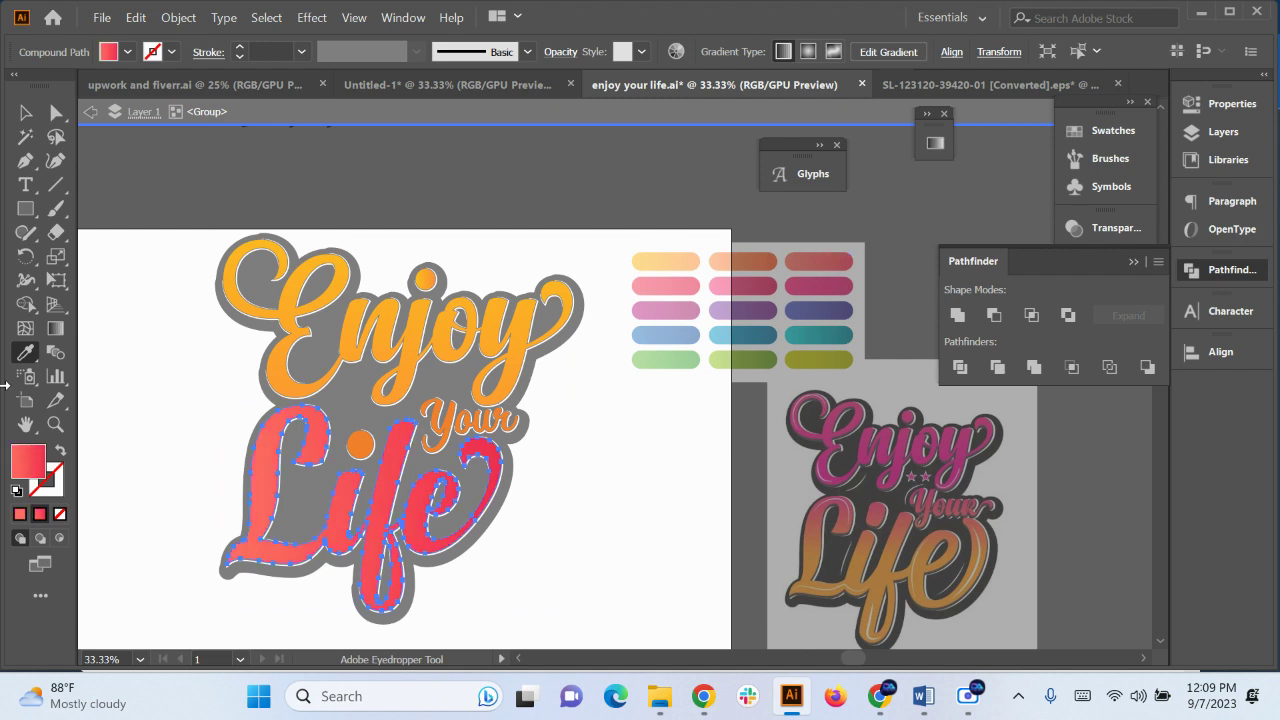
Redirect the gradient on "Life" to run upward from coral at the bottom to red at the letter tops
click(55, 328)
drag(336, 609, 390, 411)
scroll(387, 593, down, 2)
drag(337, 578, 357, 485)
click(25, 112)
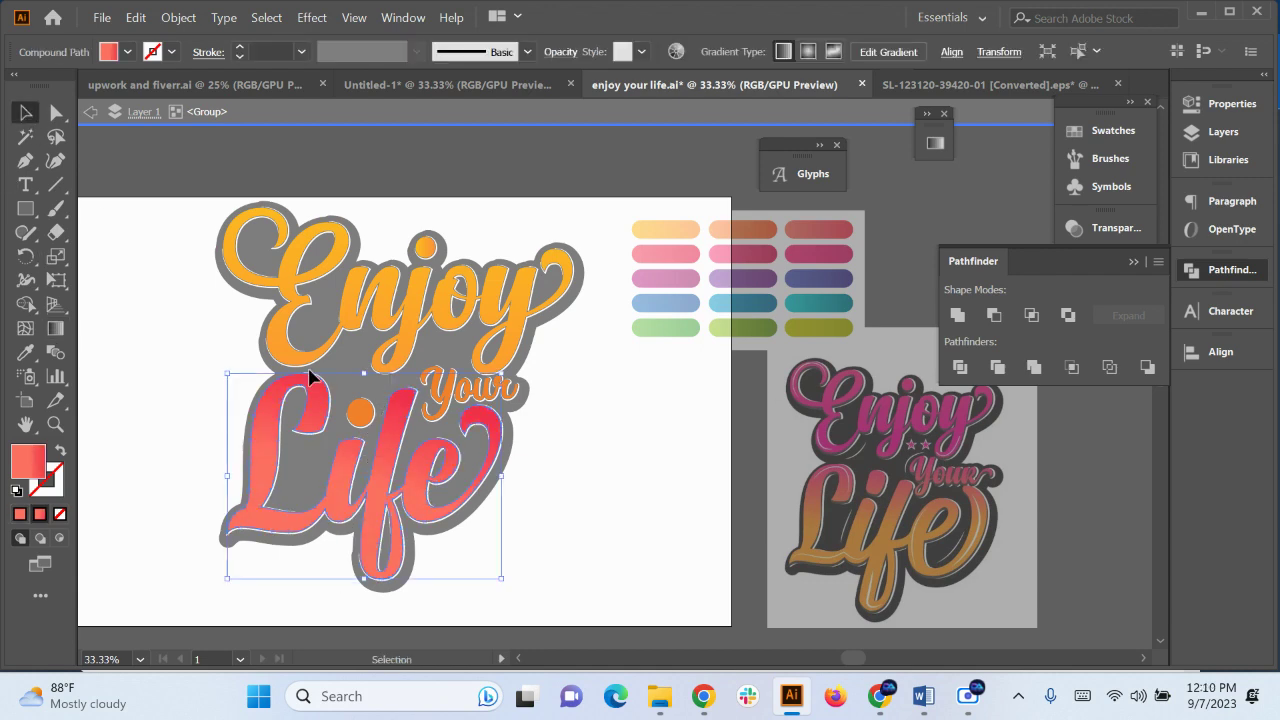
click(497, 486)
Fill the orange dot of the "i" in "Life" with the coral-to-red gradient sampled from the word
scroll(464, 477, up, 2)
click(278, 344)
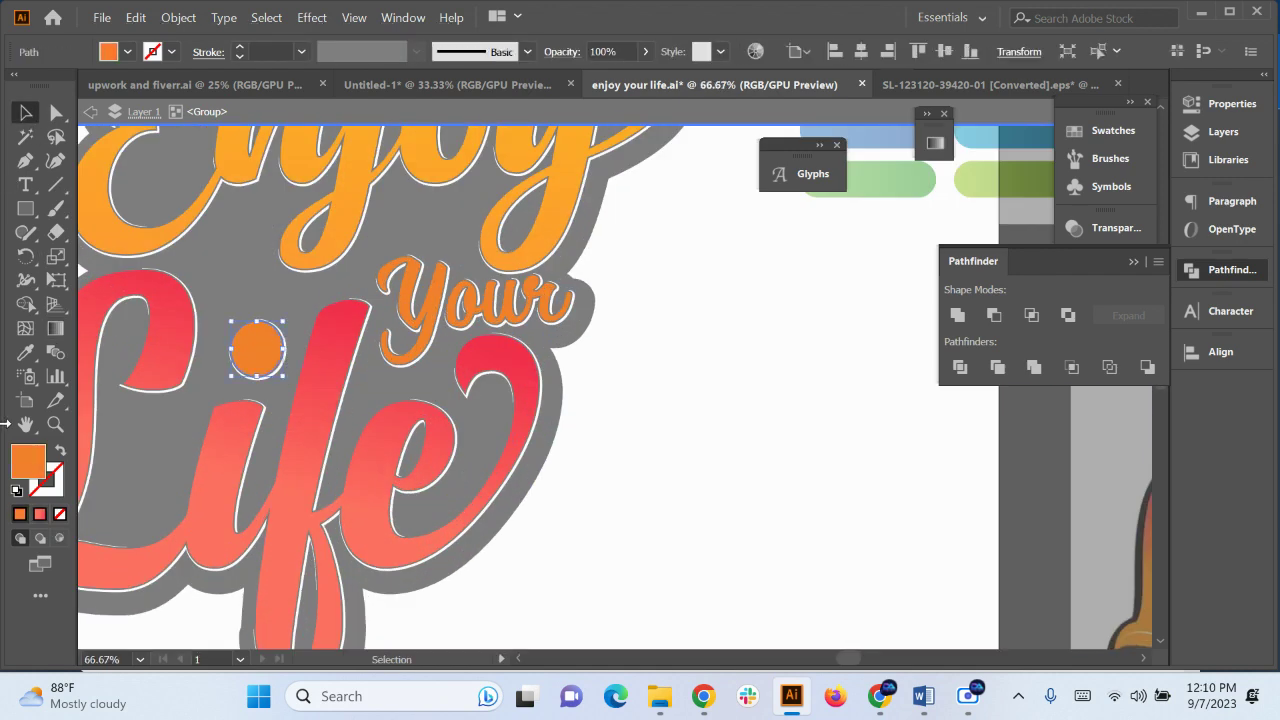
click(25, 352)
click(143, 283)
click(25, 112)
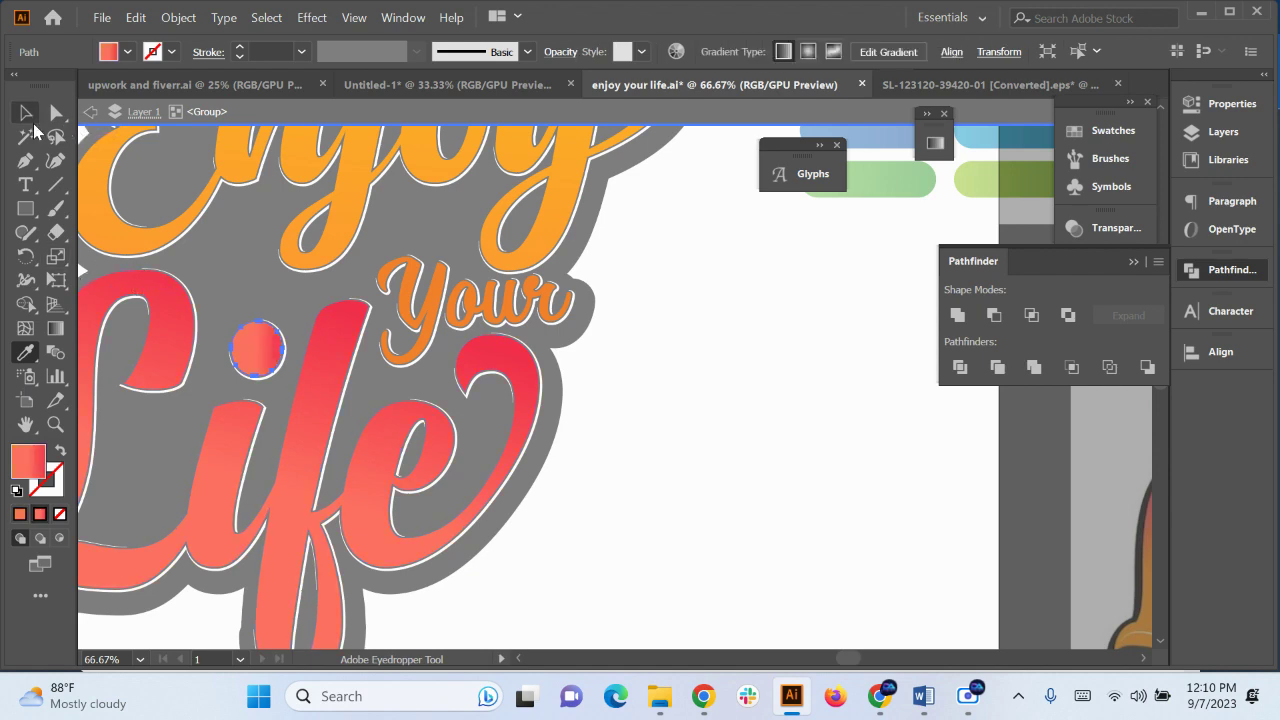
Fill all letters of "Your" with the pink-to-crimson gradient sampled from the swatches, and leave the isolated group
scroll(541, 384, up, 1)
click(352, 268)
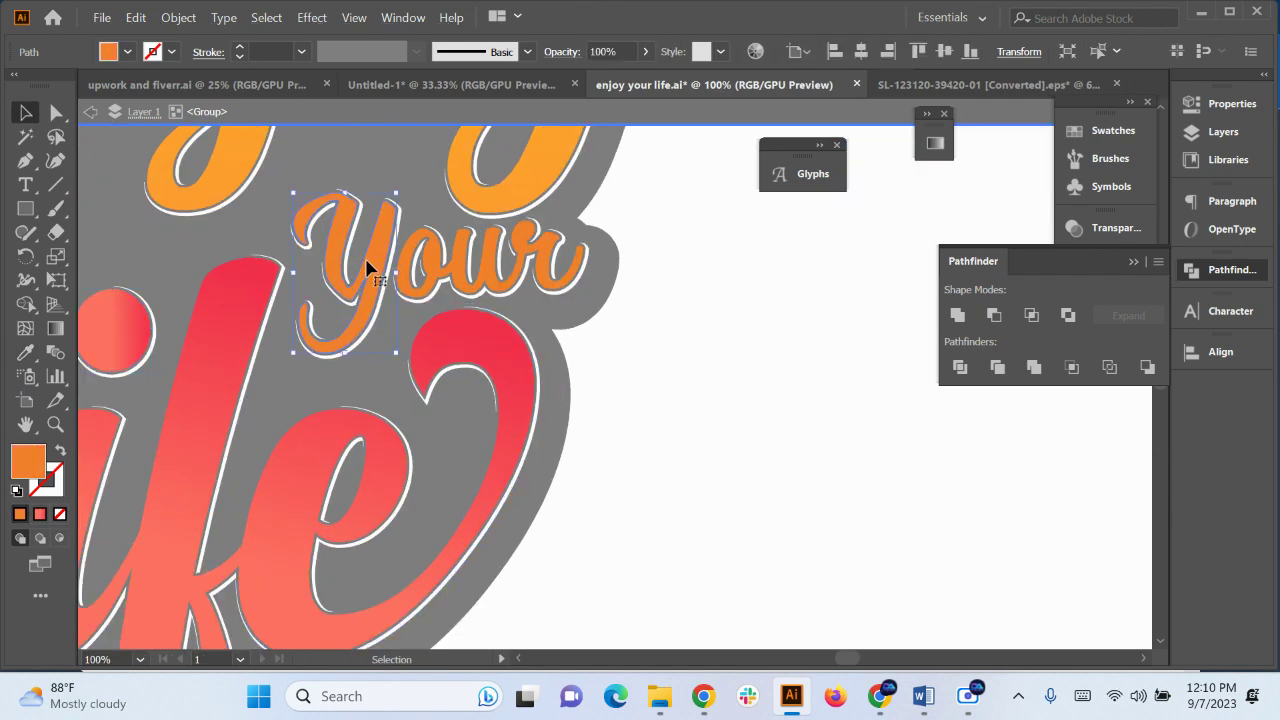
scroll(415, 268, up, 1)
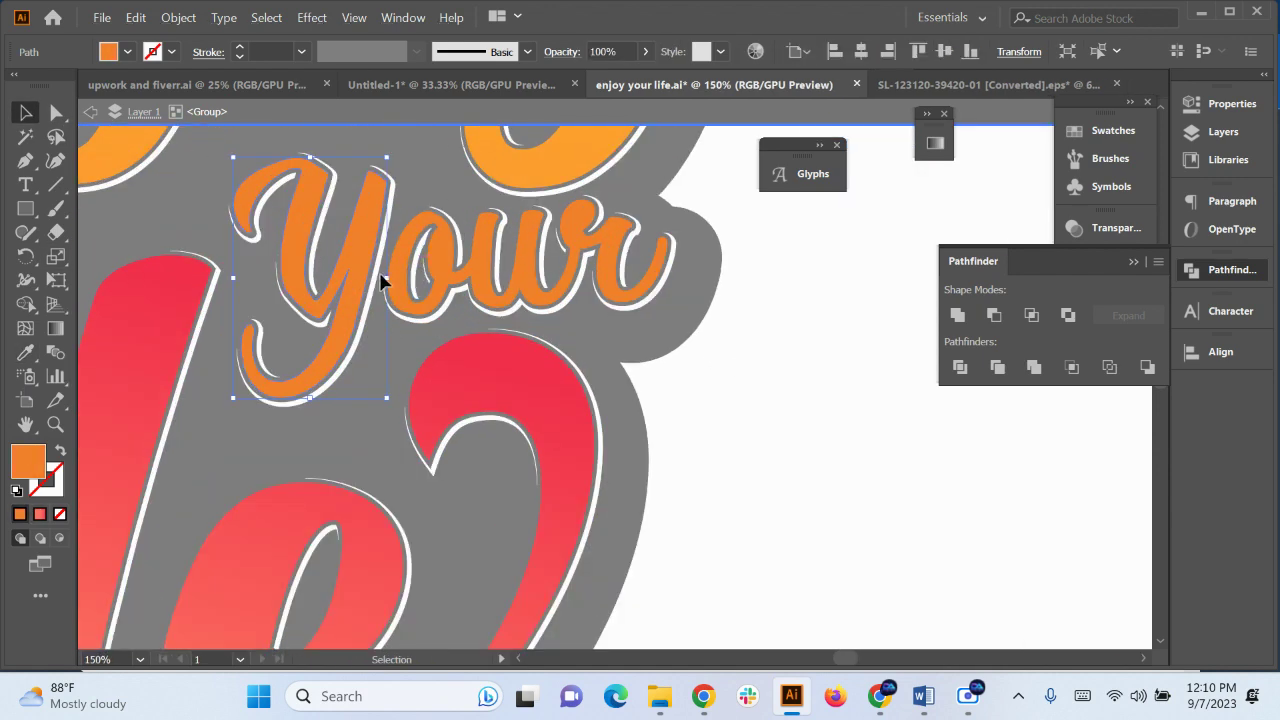
shift+click(462, 275)
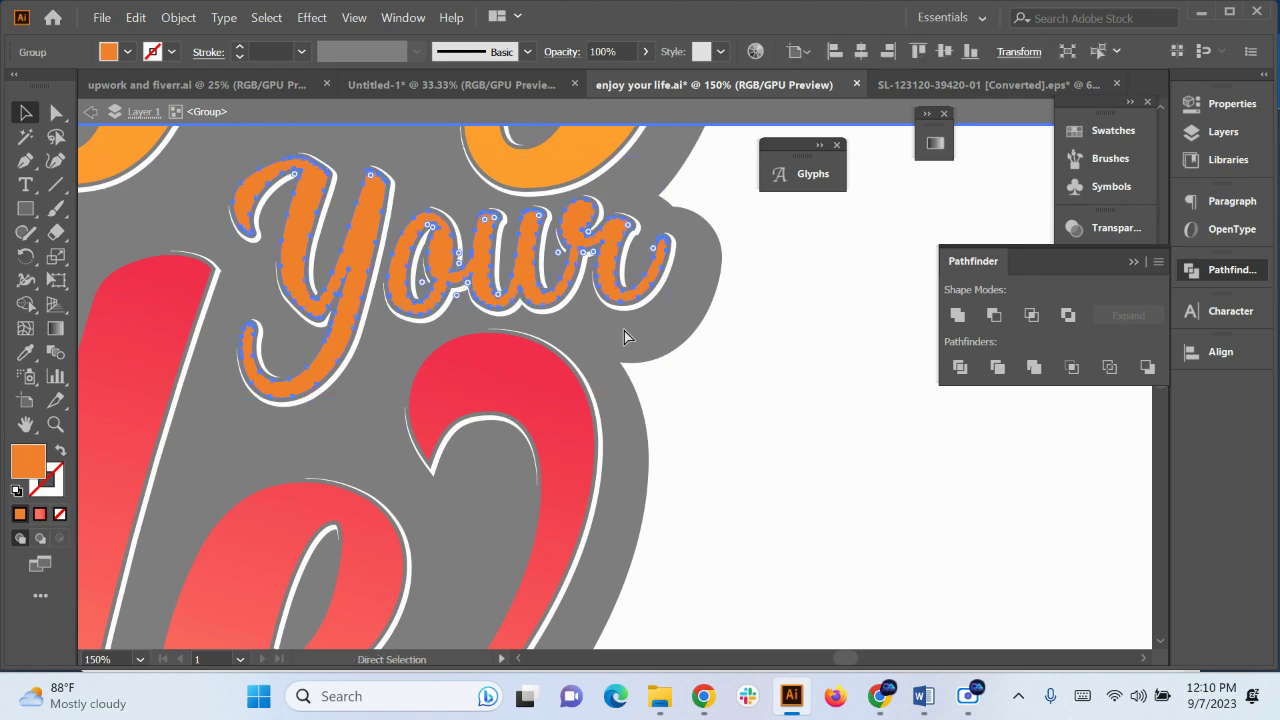
click(25, 352)
scroll(287, 485, down, 2)
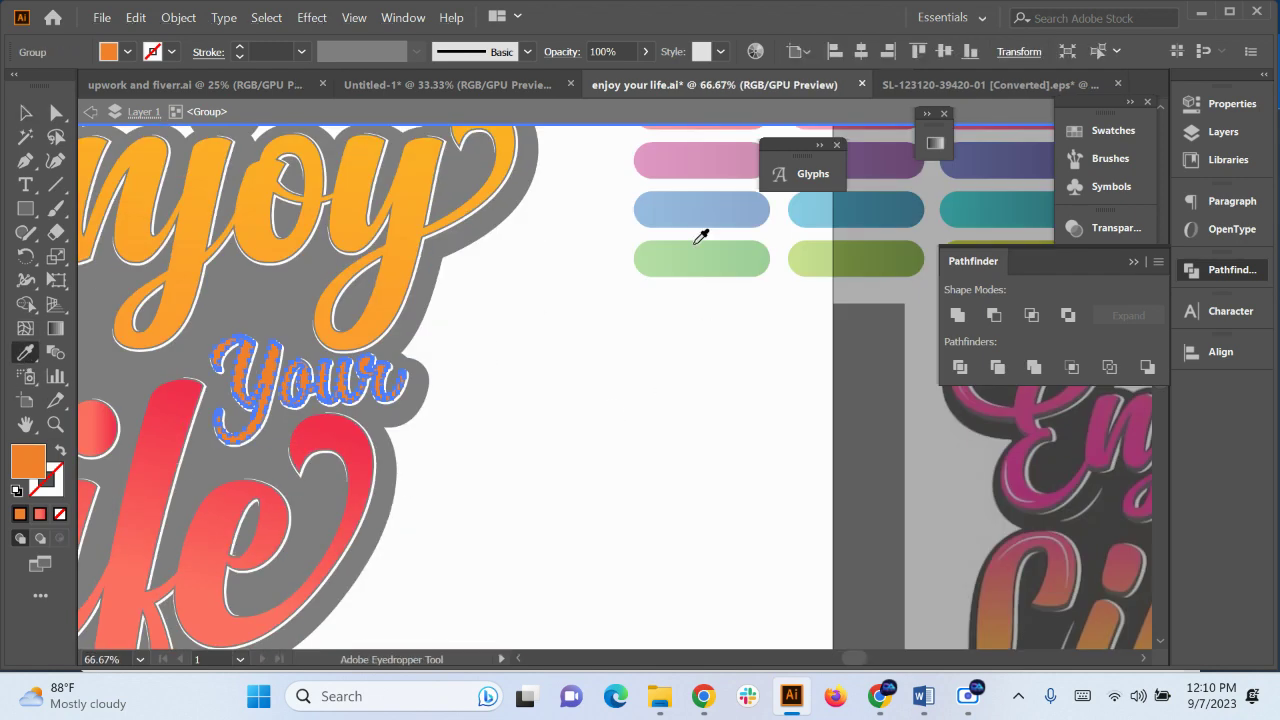
scroll(705, 240, up, 2)
click(868, 218)
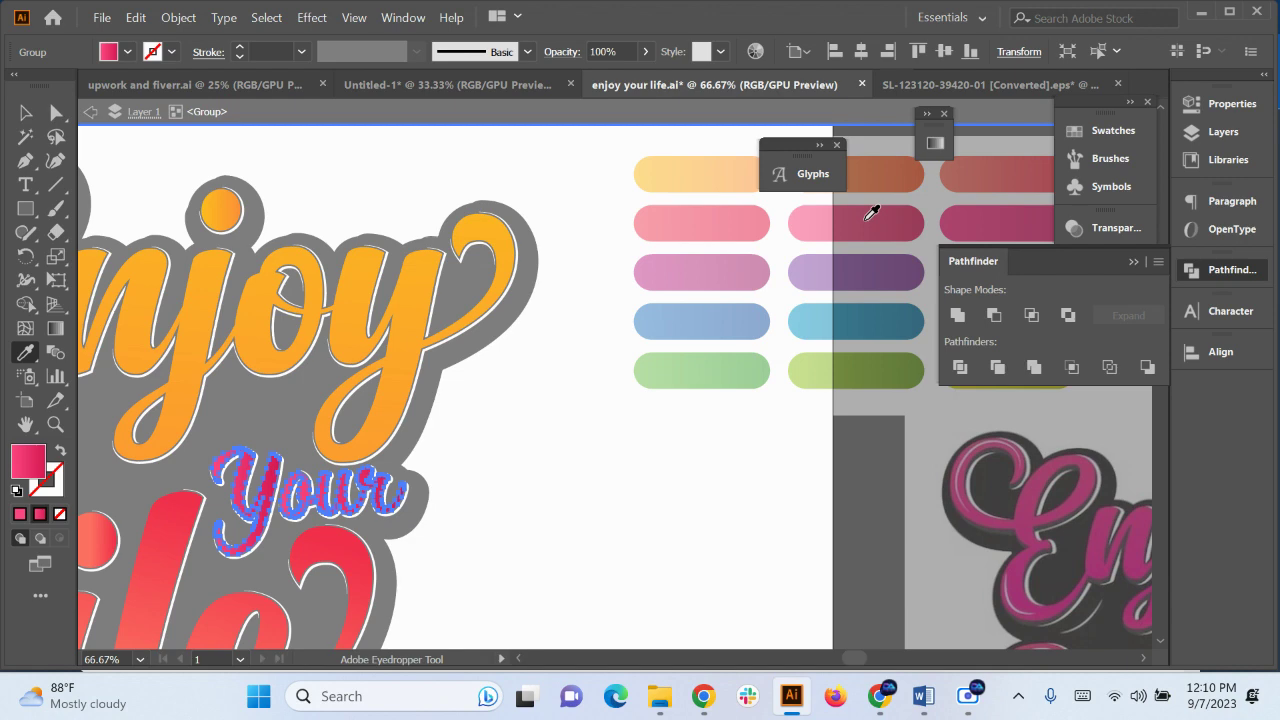
click(25, 113)
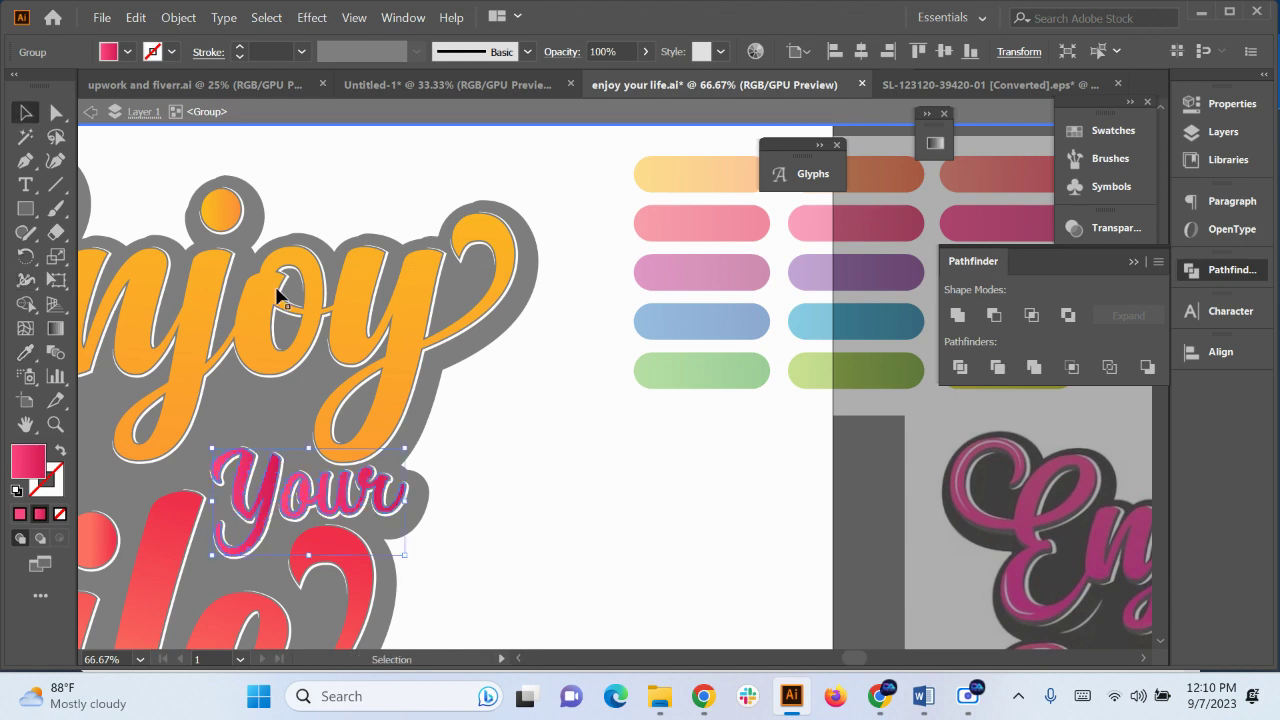
double_click(505, 538)
Isolate the backing shape behind the lettering and pick a black fill colour for it
scroll(507, 510, down, 2)
scroll(509, 490, up, 4)
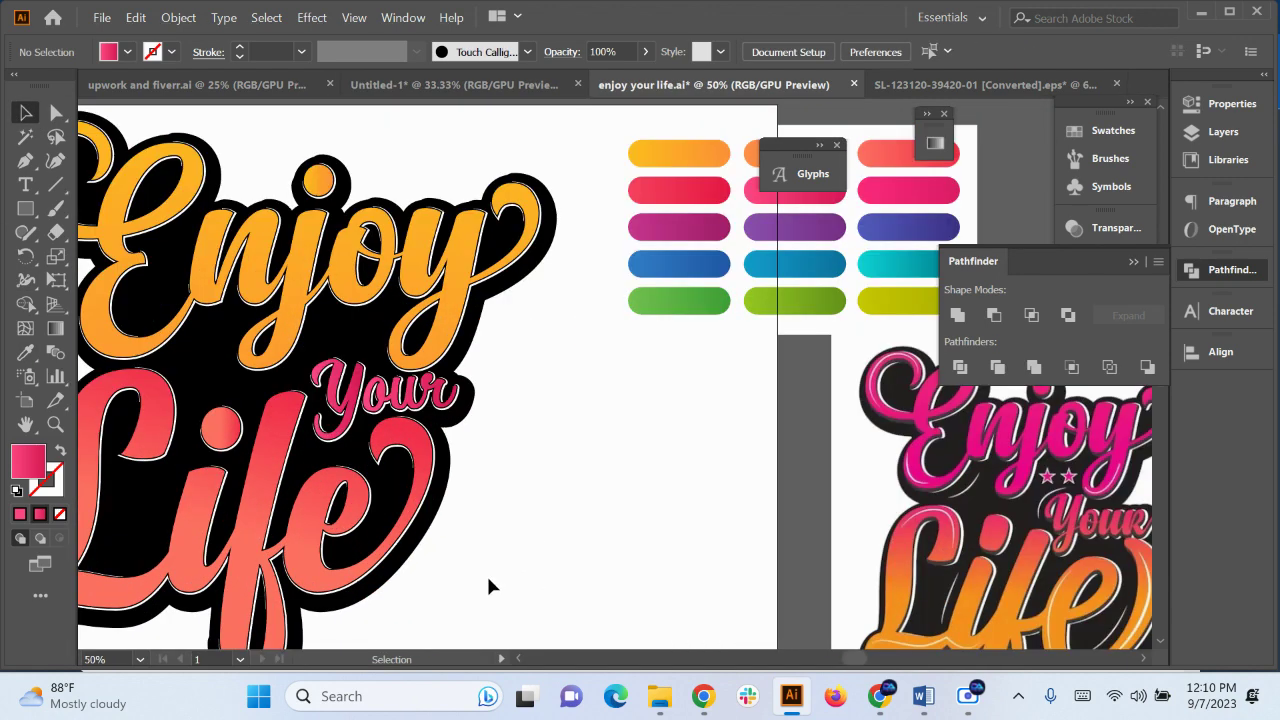
scroll(563, 542, down, 2)
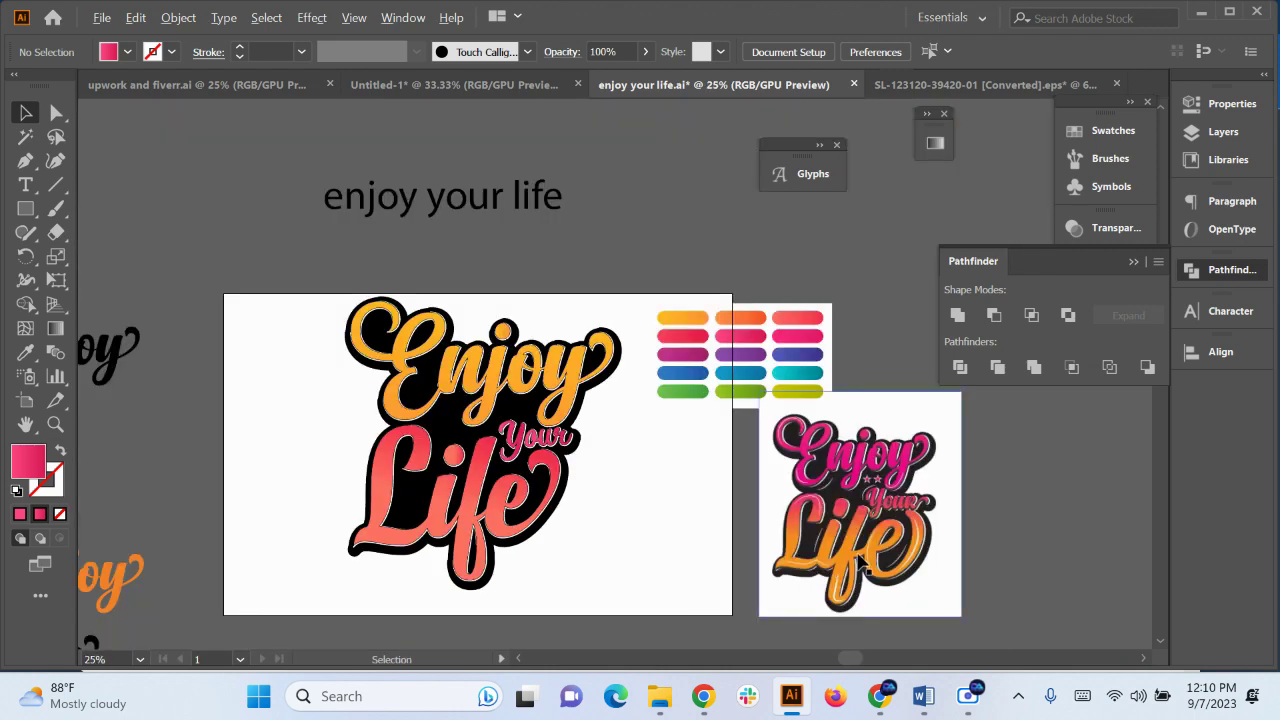
scroll(860, 546, up, 5)
scroll(843, 508, down, 4)
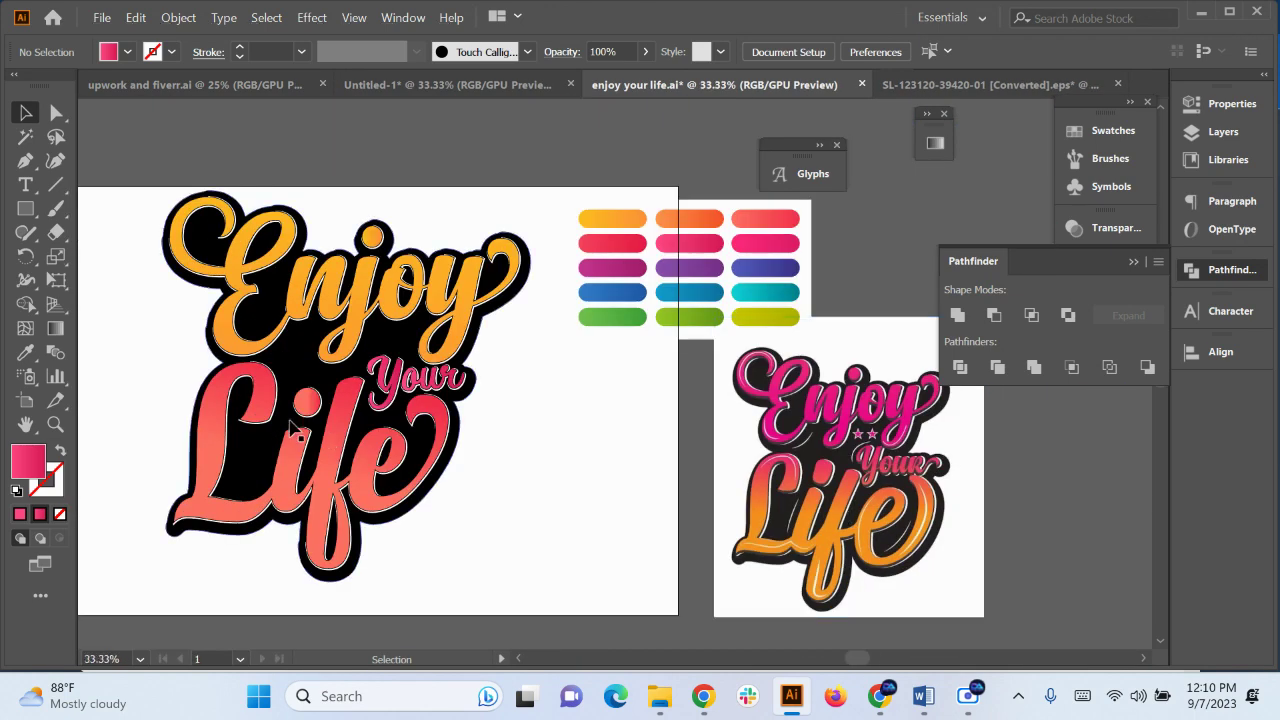
scroll(291, 429, up, 2)
drag(330, 540, 384, 408)
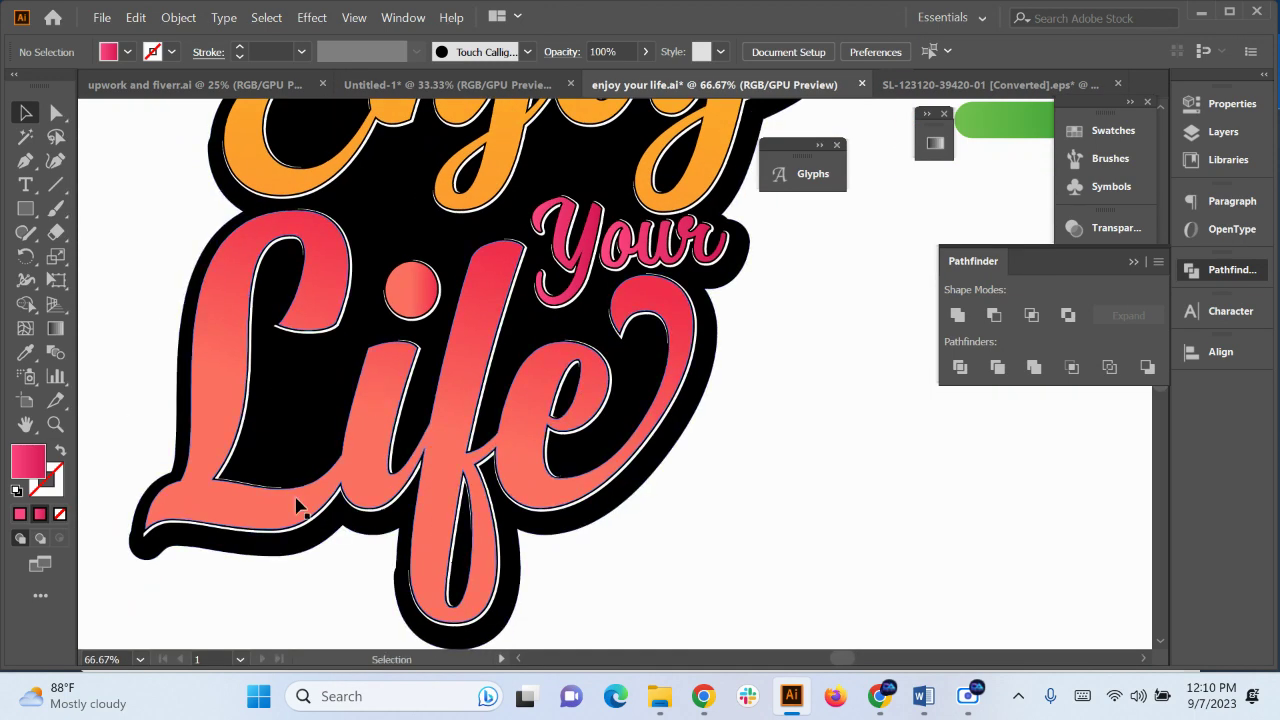
double_click(615, 500)
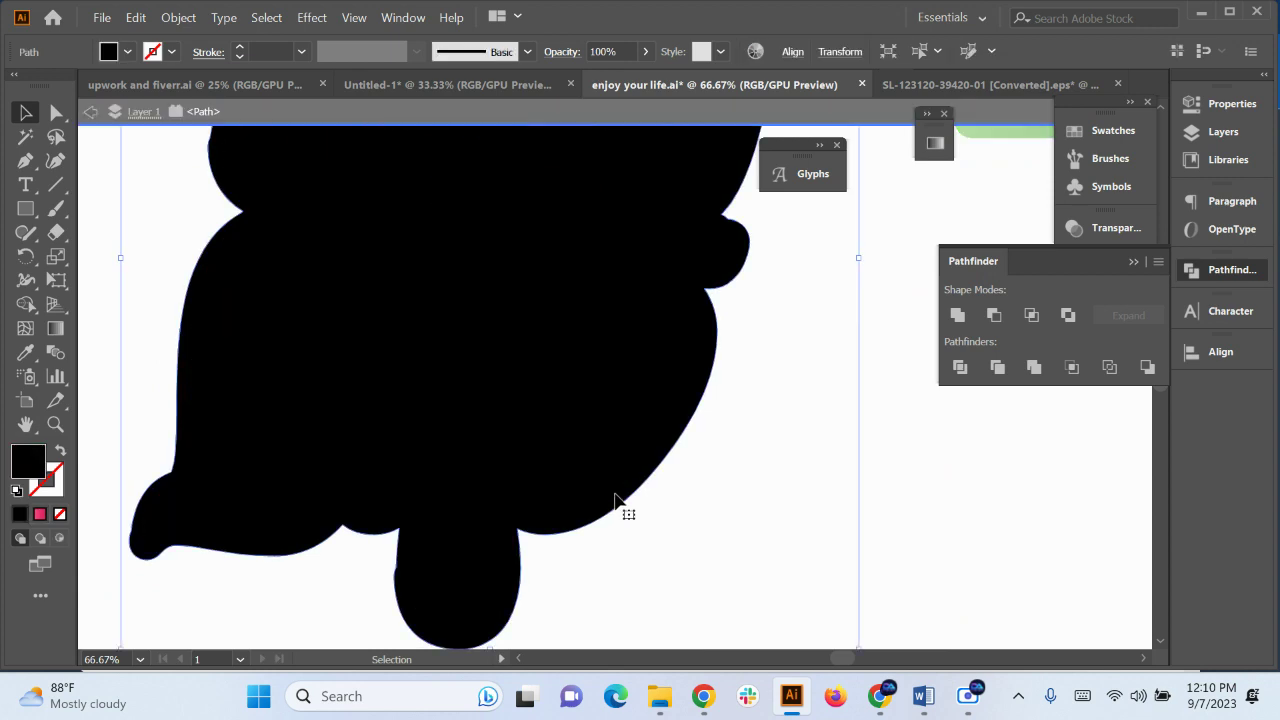
double_click(28, 463)
drag(754, 342, 746, 360)
click(1188, 144)
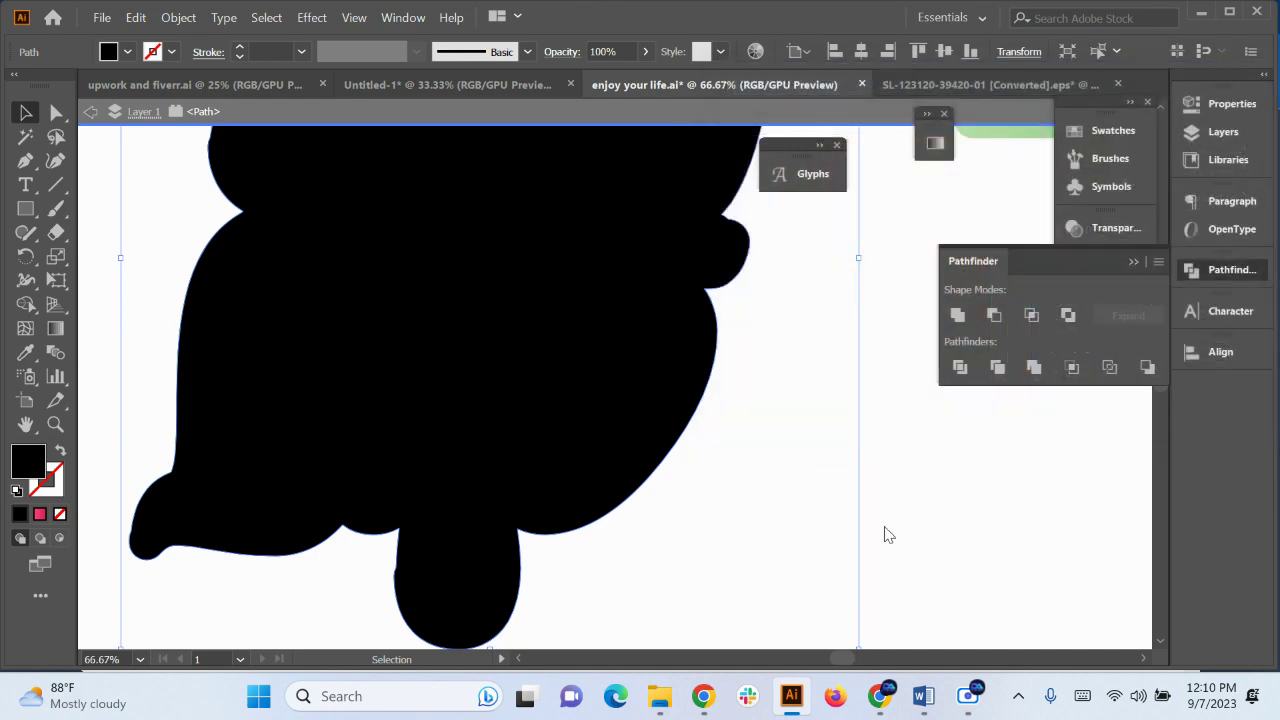
Leave the isolated backing shape and examine the reference artwork's highlights against the recreated lettering
double_click(878, 519)
scroll(536, 517, down, 1)
key(space)
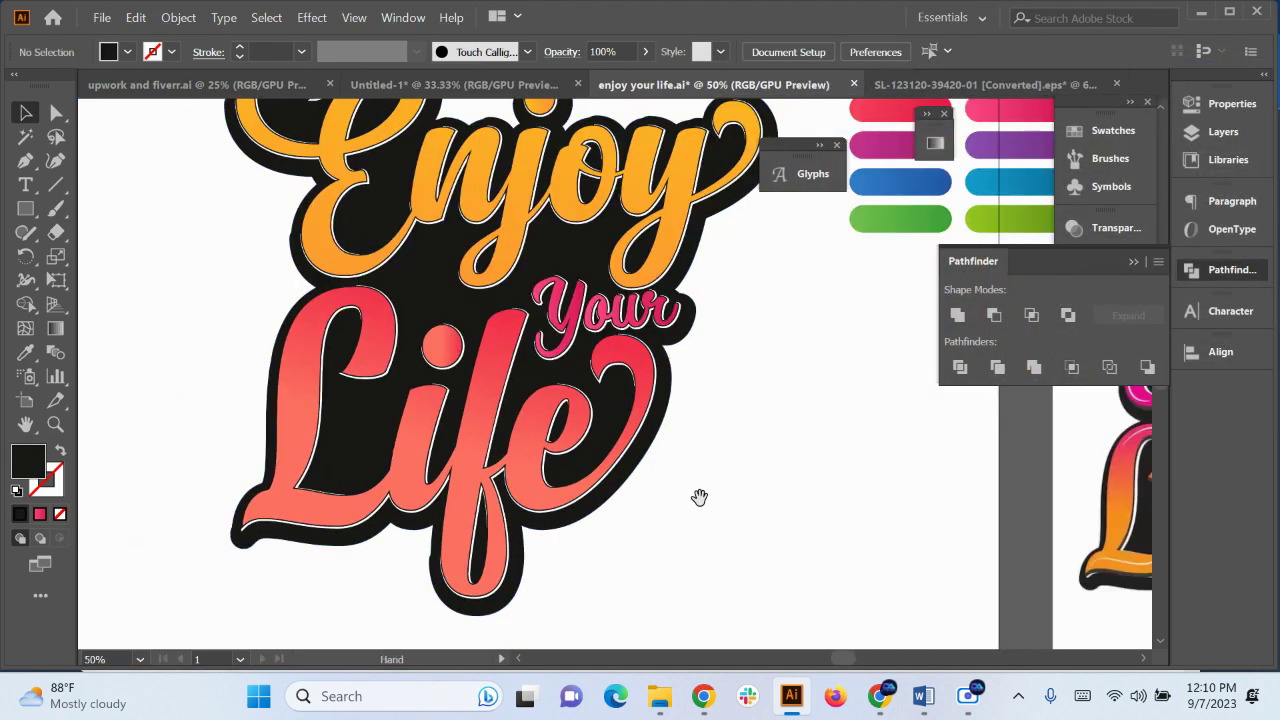
drag(694, 494, 569, 531)
key(ctrl+minus)
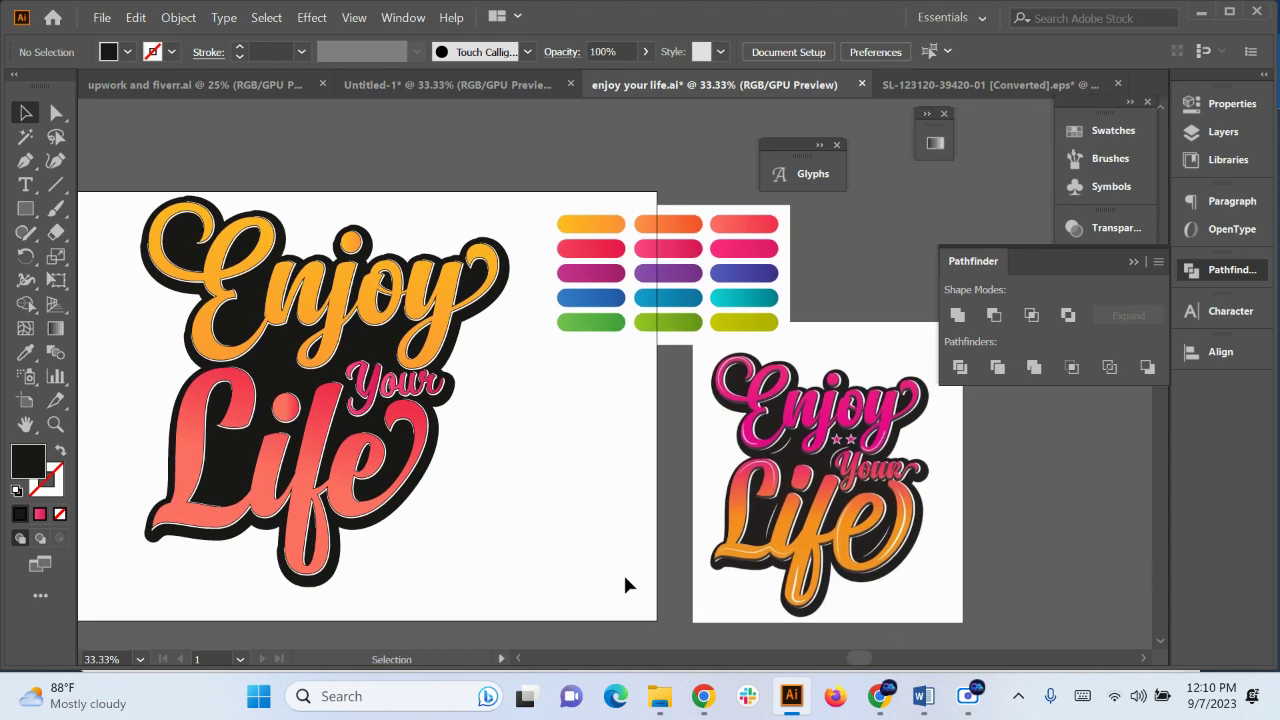
scroll(860, 530, up, 2)
scroll(860, 530, up, 1)
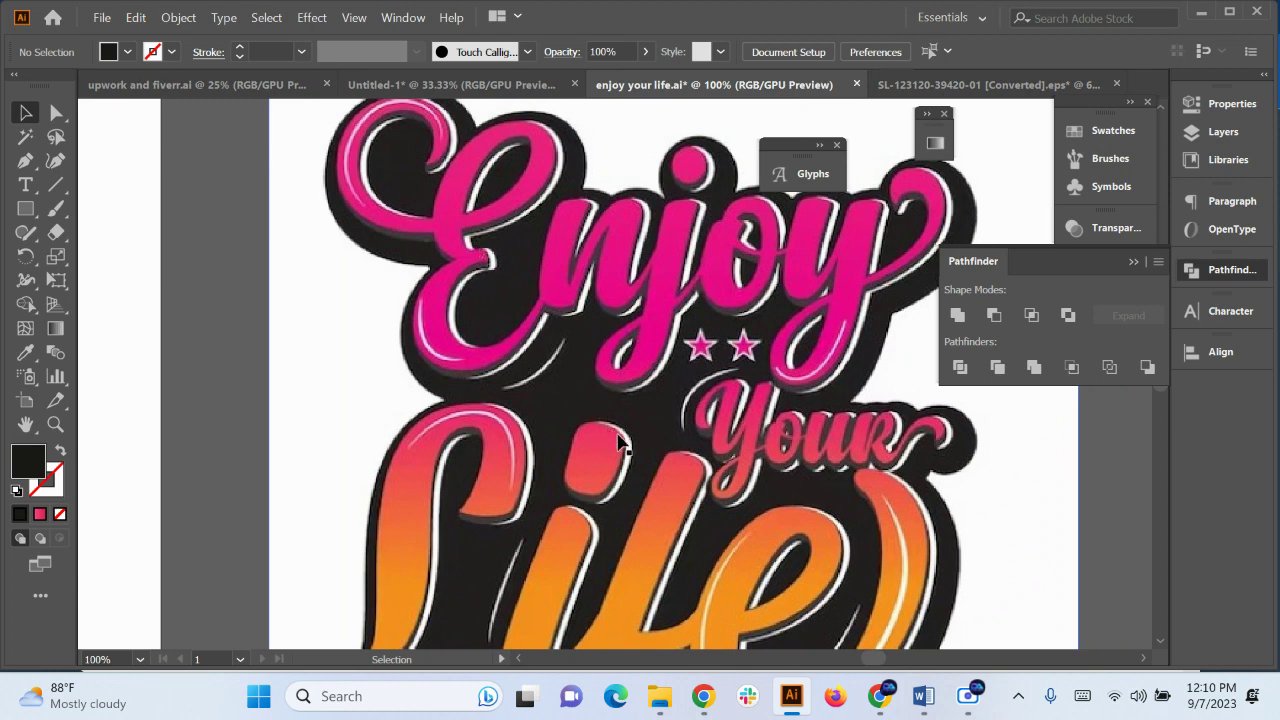
scroll(620, 440, down, 2)
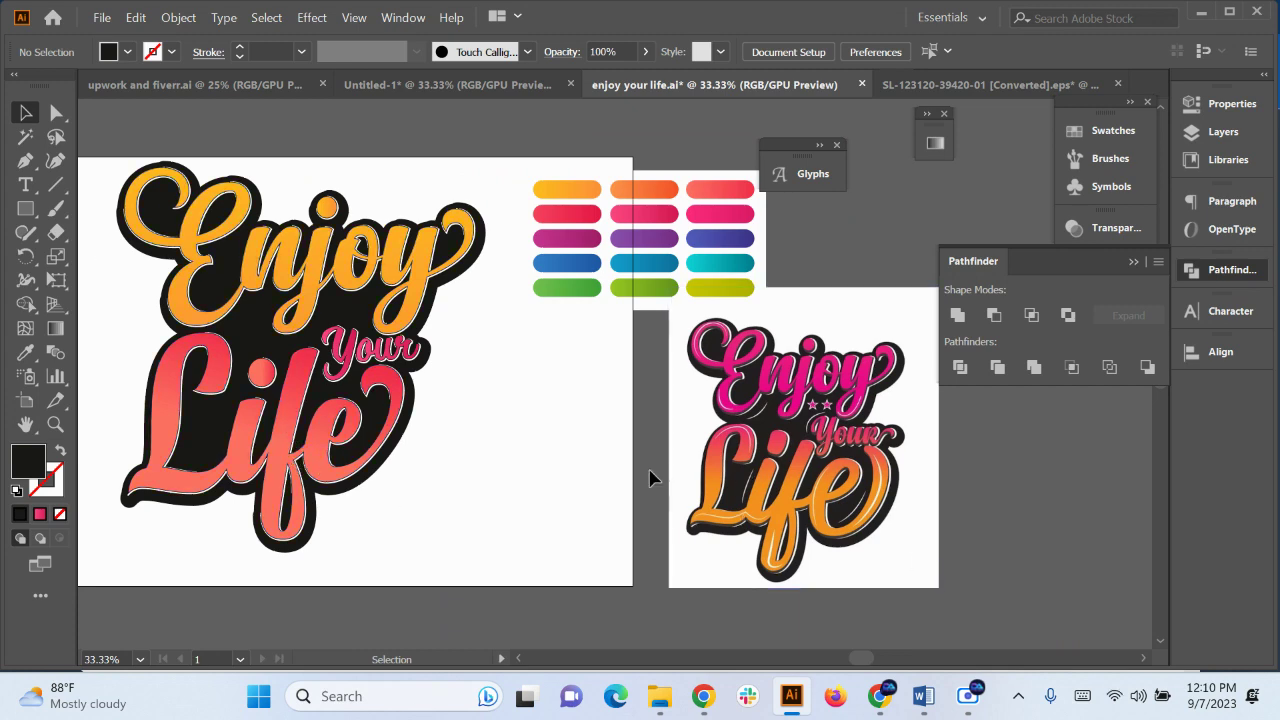
scroll(690, 403, up, 3)
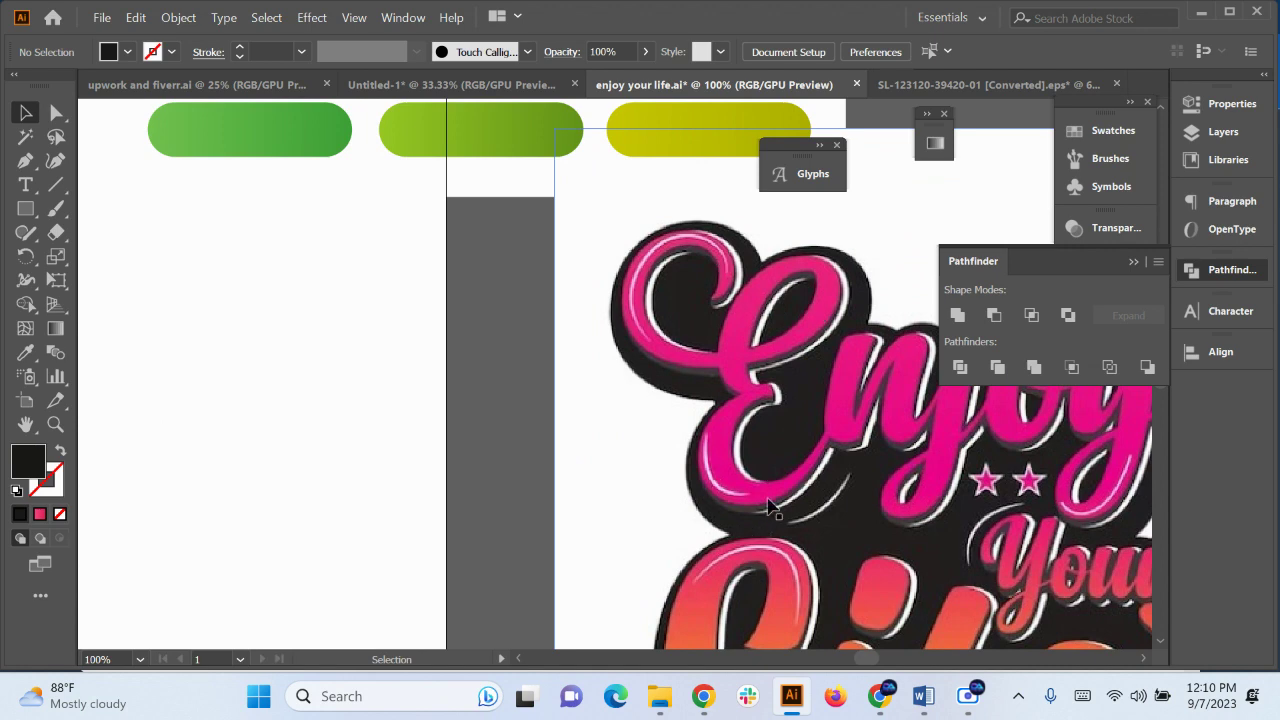
scroll(770, 505, down, 3)
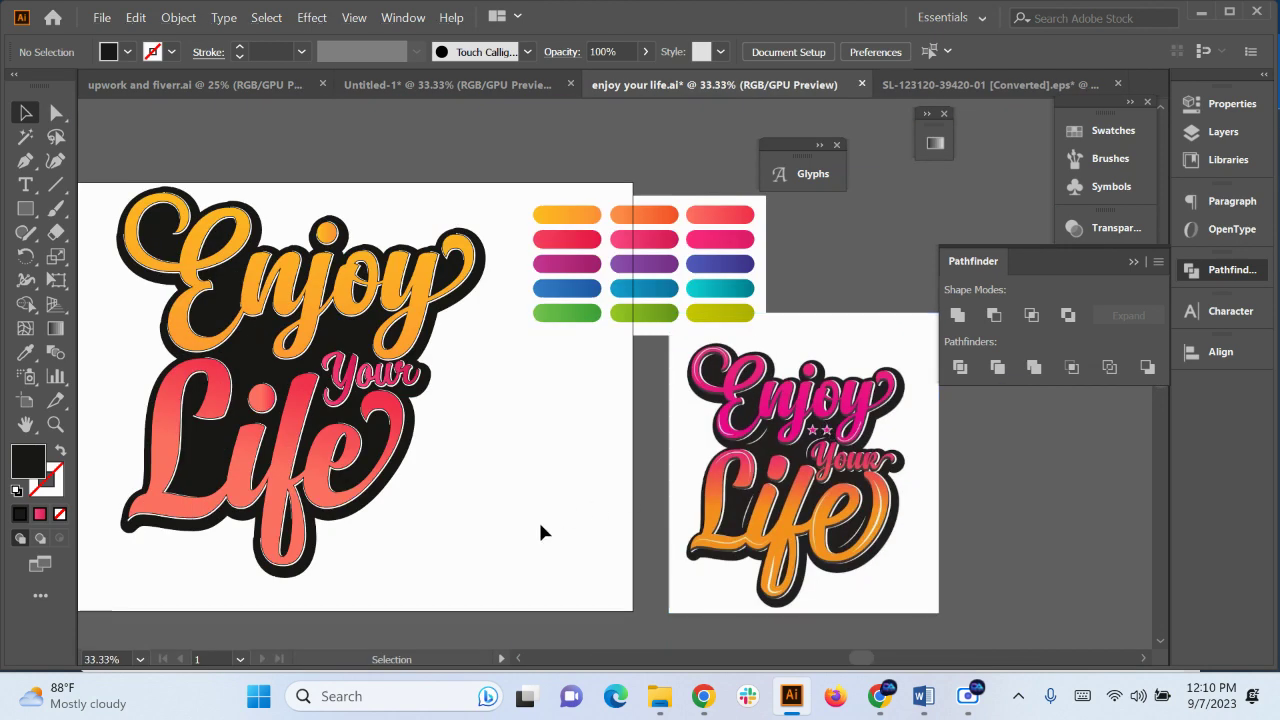
drag(241, 370, 320, 385)
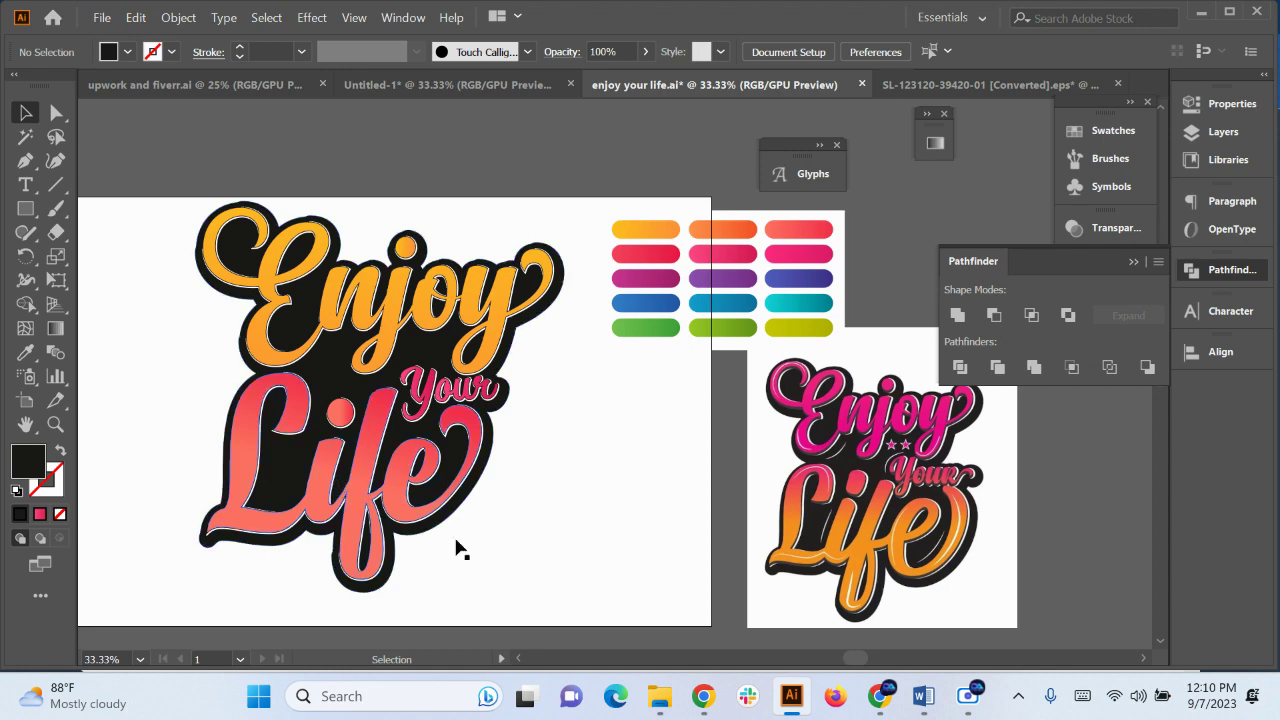
Move the gradient swatch set above the artboard and the reference image farther away from the artboard
click(697, 330)
scroll(686, 326, down, 2)
drag(688, 284, 654, 151)
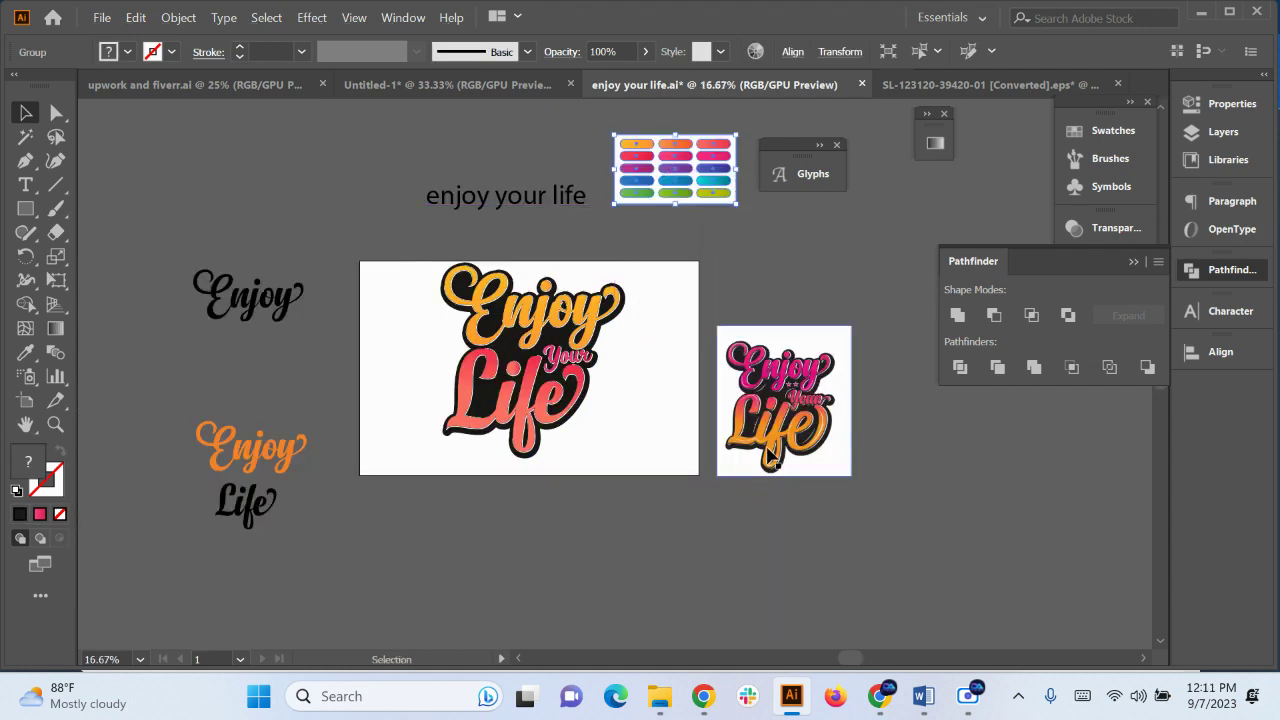
drag(770, 422, 895, 394)
Draw a long, very thin horizontal ellipse on the blank area beside "Life" and fill it white
scroll(656, 460, up, 4)
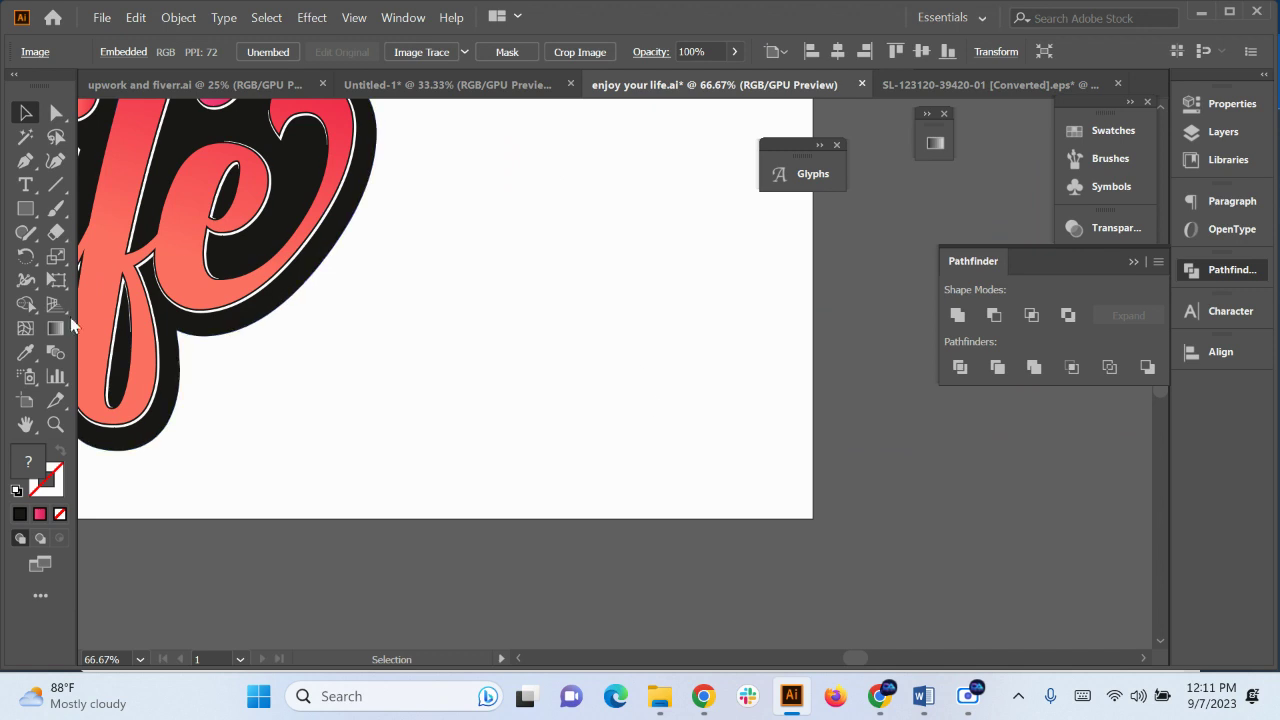
drag(27, 210, 80, 255)
drag(320, 368, 548, 373)
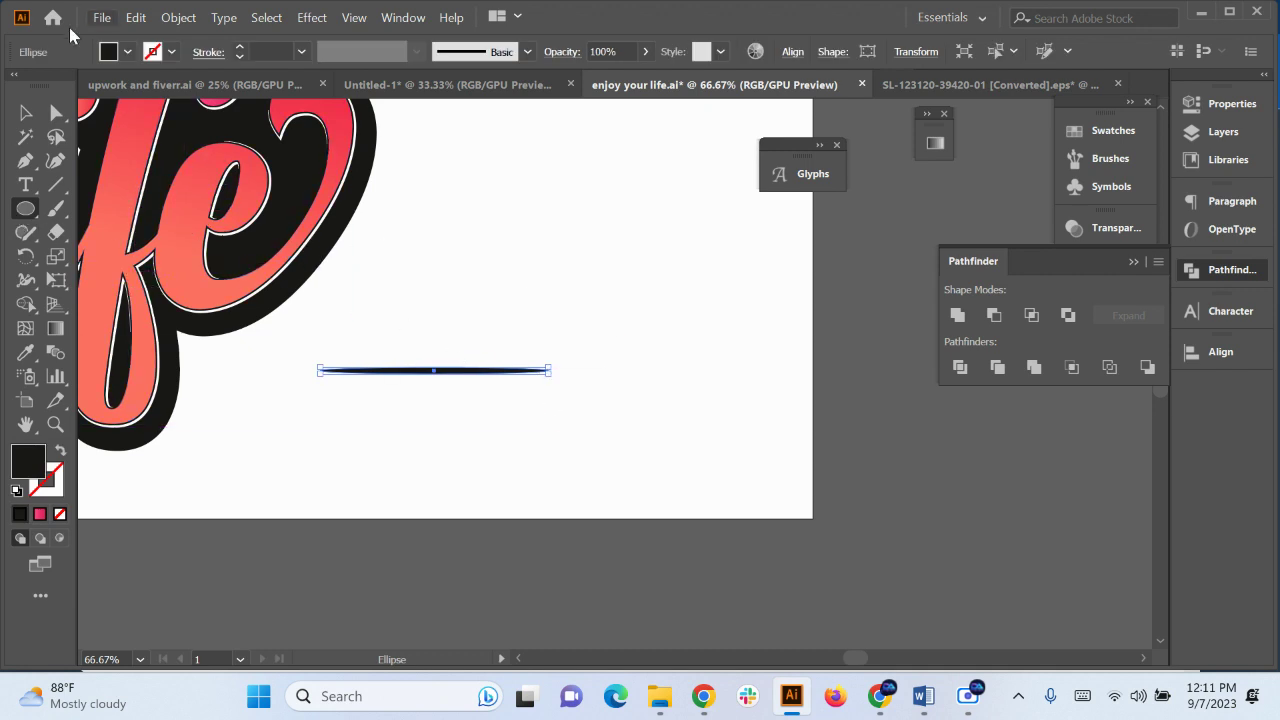
click(116, 57)
click(42, 86)
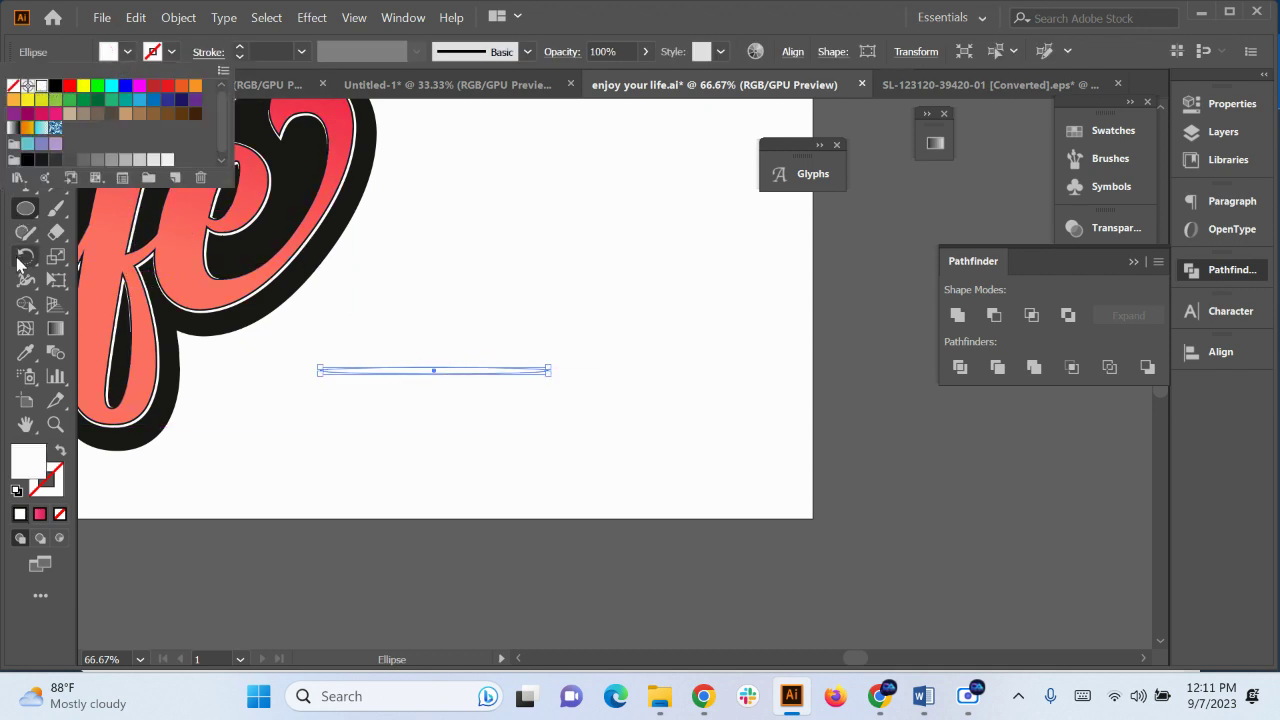
Move the thin white ellipse off the artboard onto the grey canvas below it
click(25, 258)
click(25, 113)
drag(492, 378, 509, 551)
scroll(509, 530, down, 2)
scroll(509, 509, up, 2)
drag(454, 420, 447, 443)
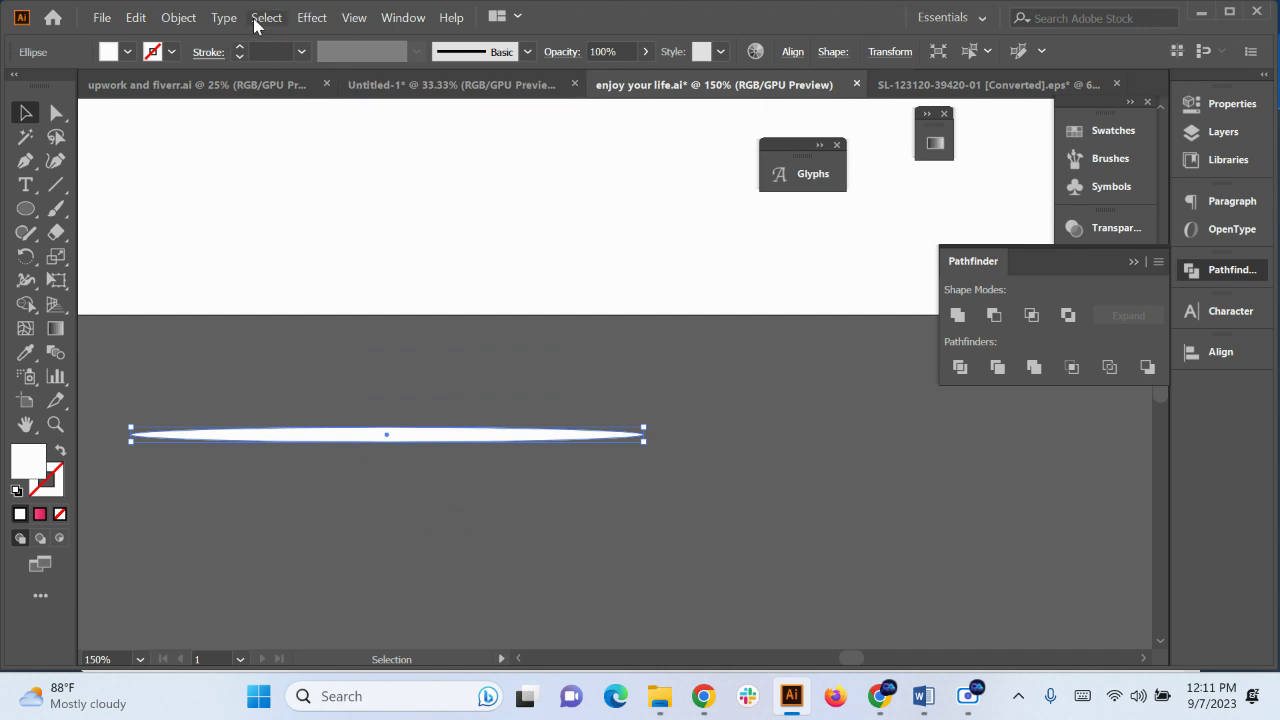
Create an Art Brush from the thin white ellipse, keeping the default name and the Stretch to Fit Stroke Length option
click(400, 18)
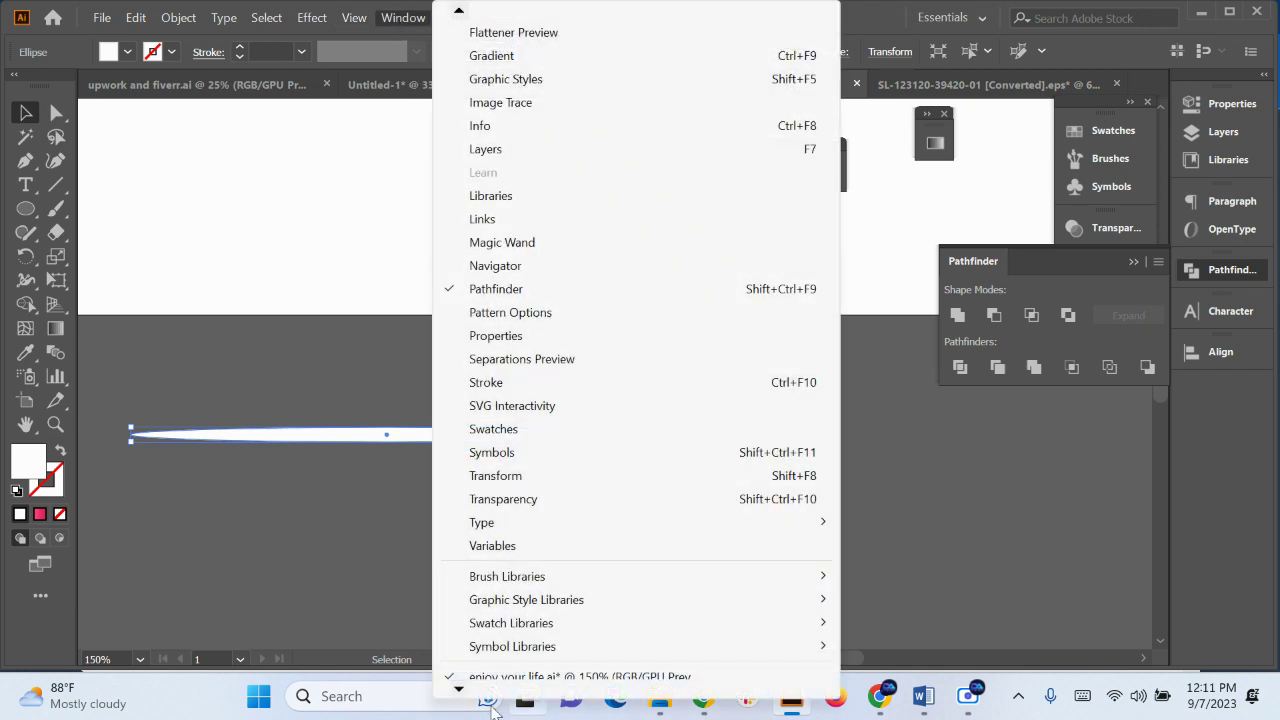
mouse_move(458, 690)
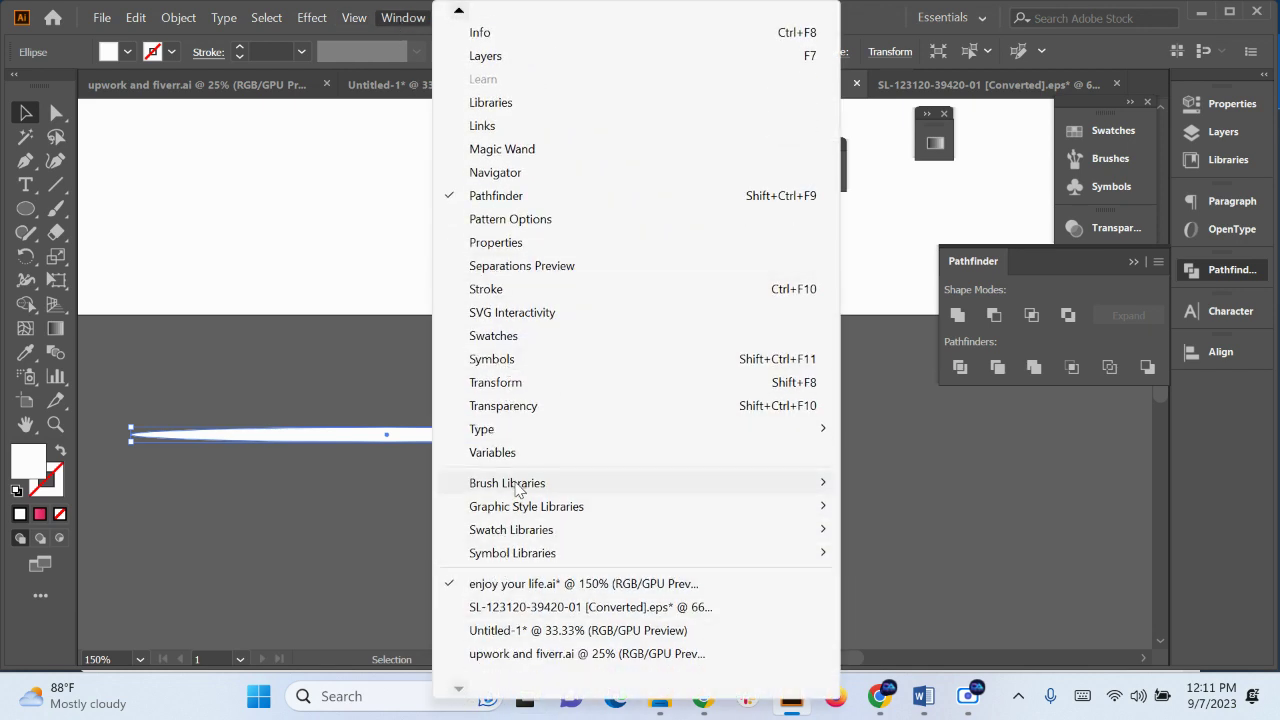
mouse_move(517, 490)
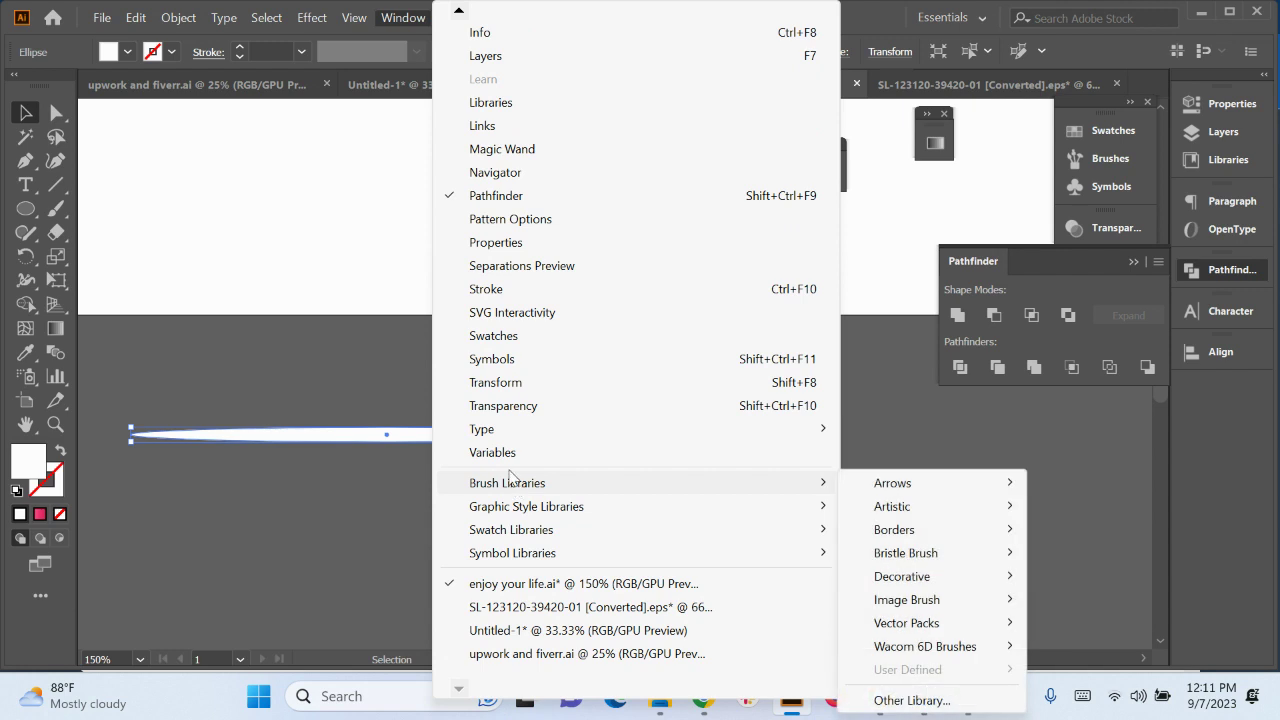
mouse_move(455, 18)
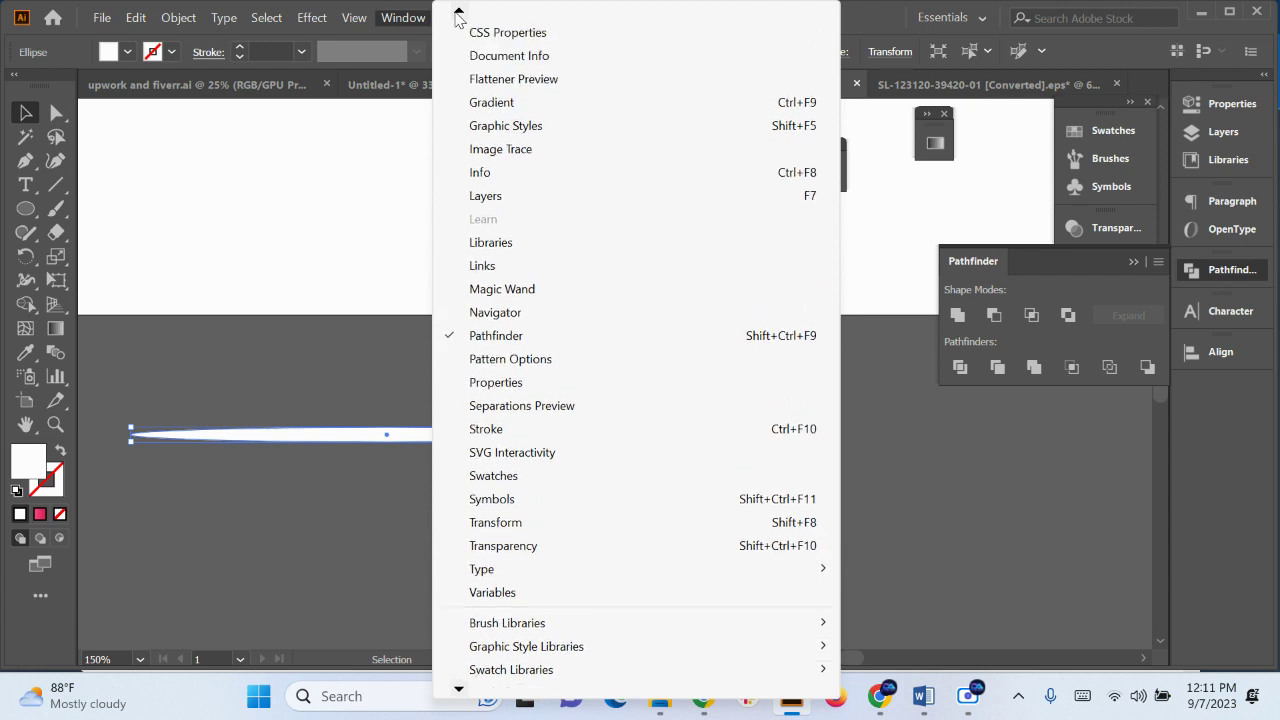
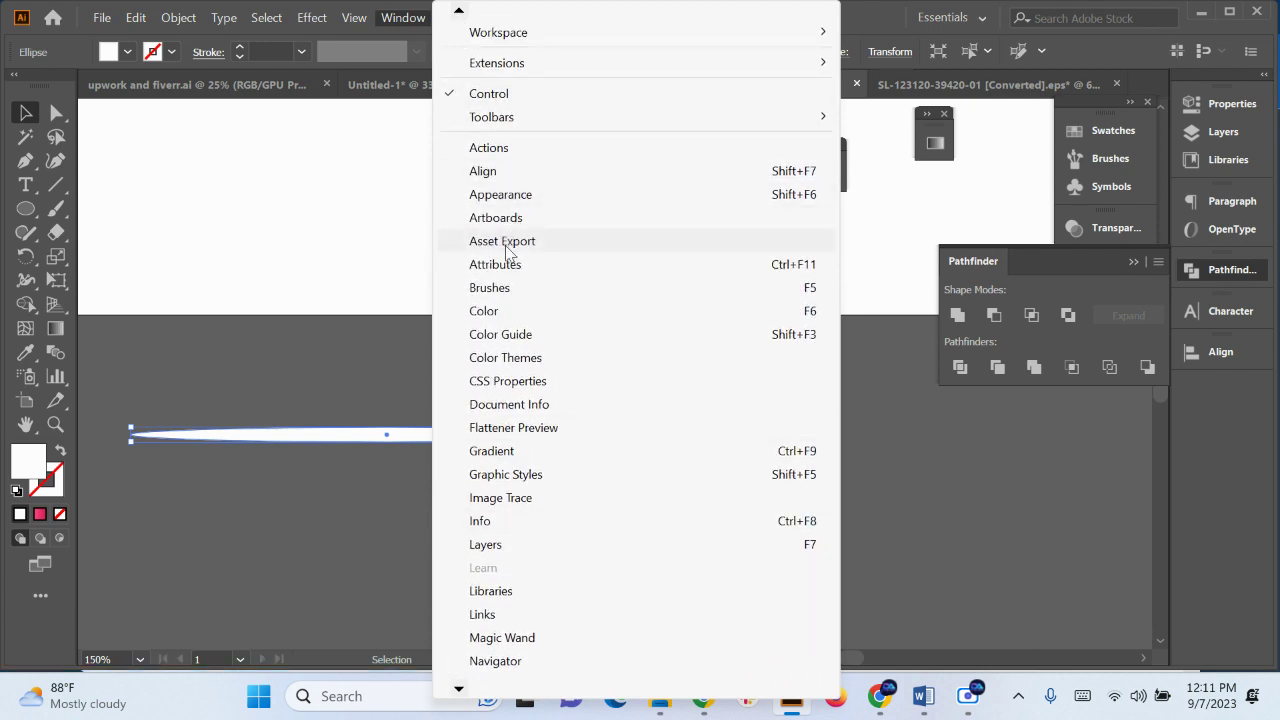
click(500, 288)
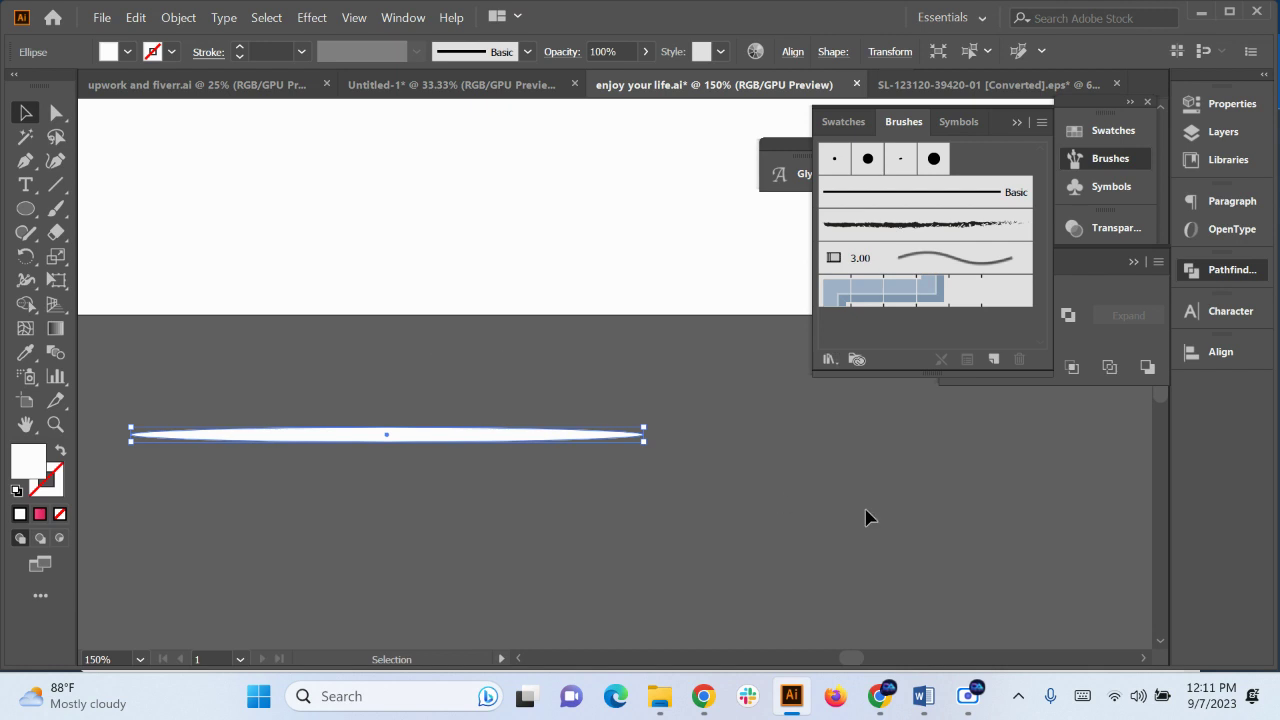
click(993, 360)
click(600, 404)
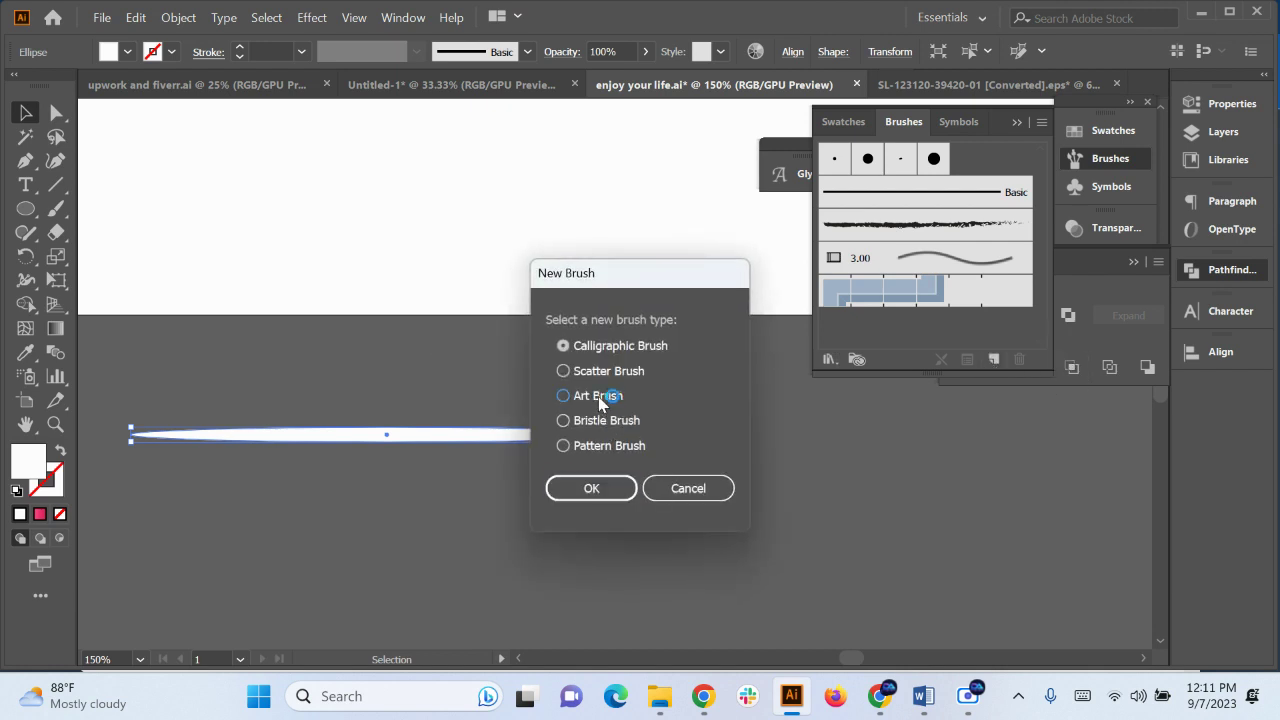
click(592, 488)
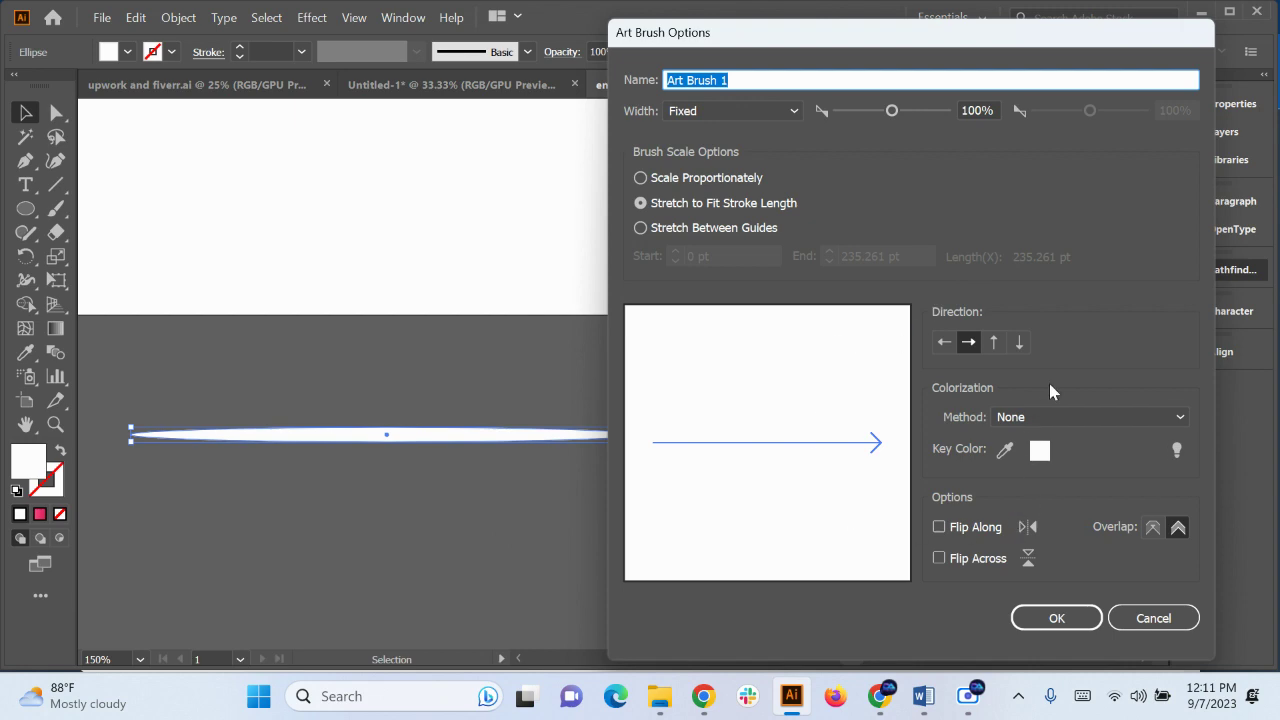
click(1056, 617)
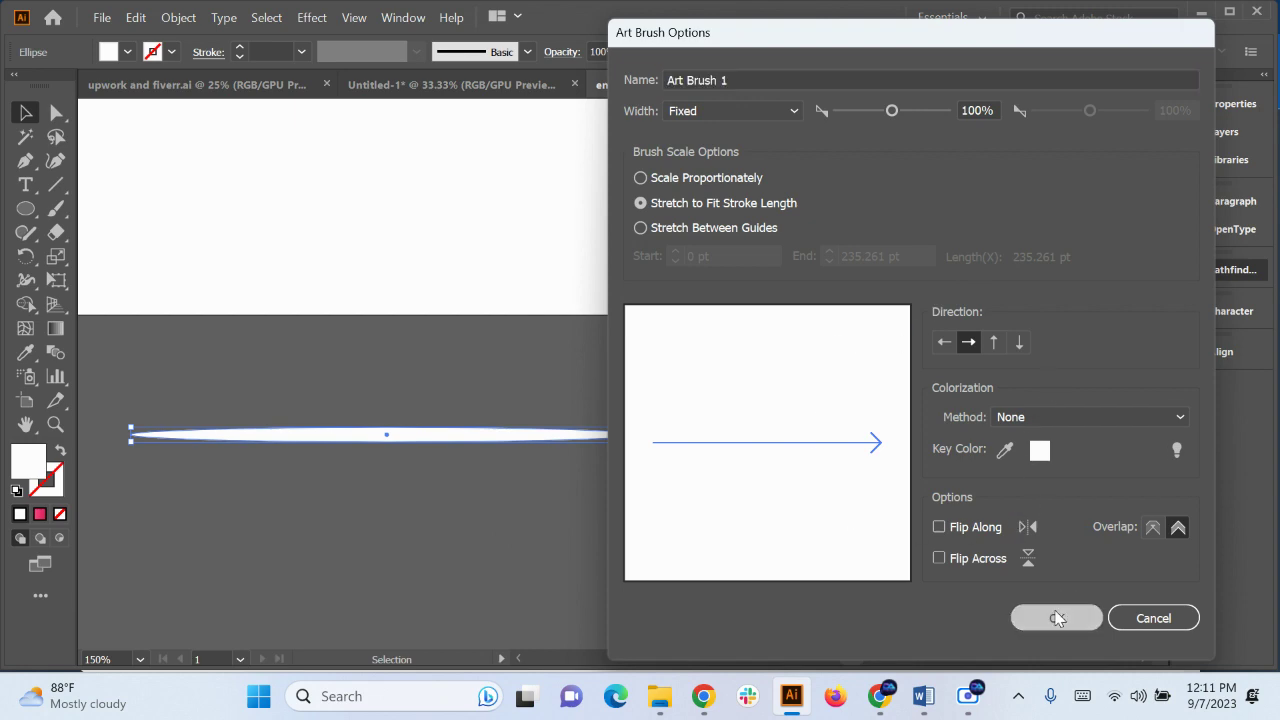
Paint a trial highlight along the upper curl of the "E" in "Enjoy" using the Paintbrush with the white art brush
scroll(556, 497, down, 6)
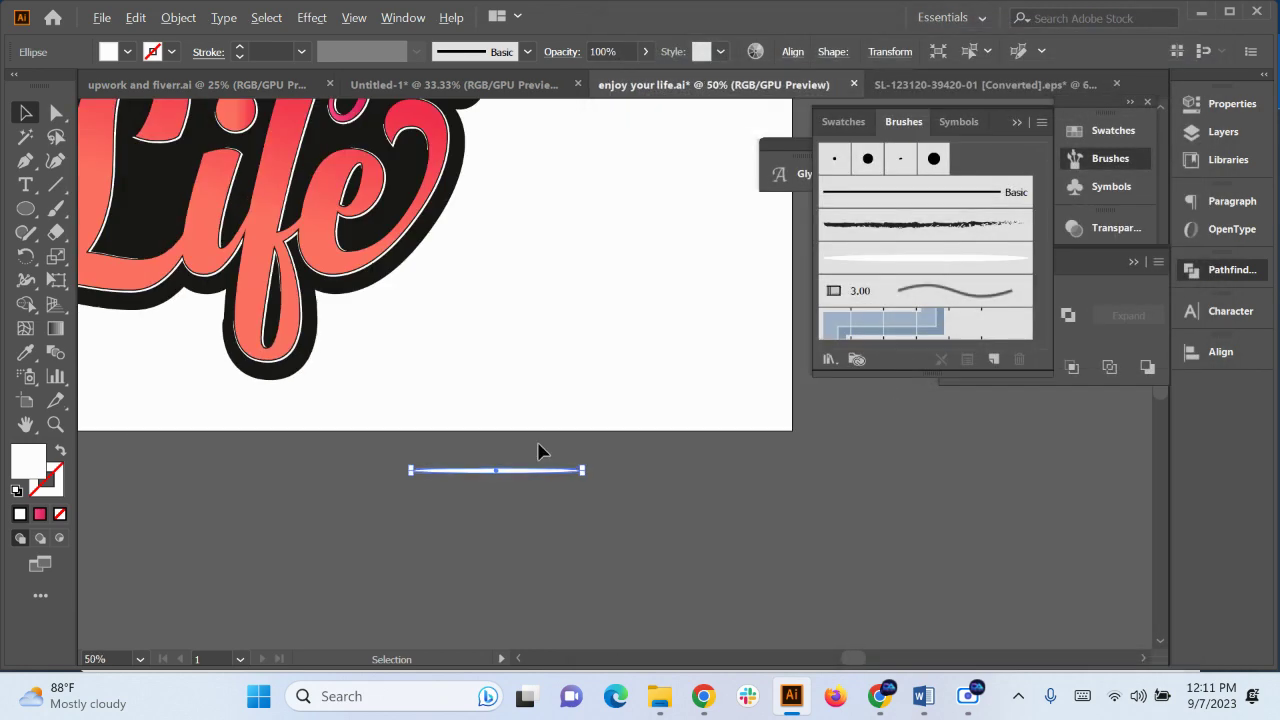
scroll(420, 305, up, 4)
drag(338, 300, 279, 440)
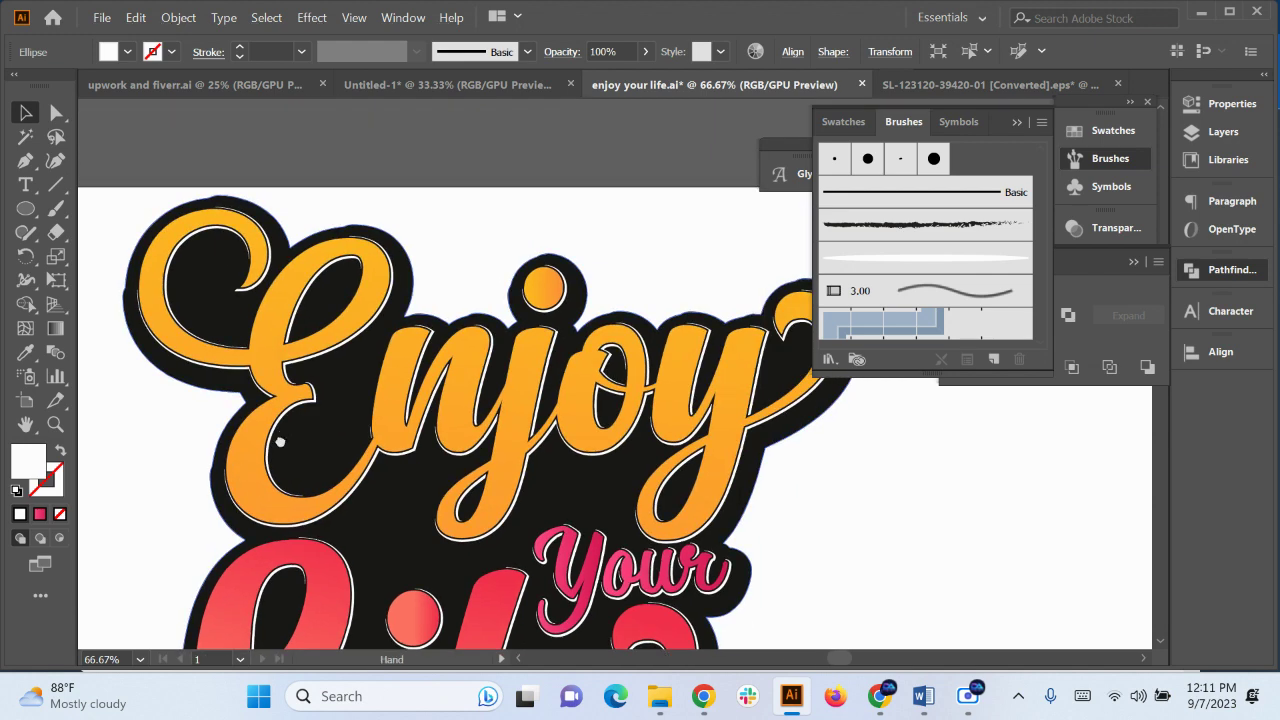
scroll(190, 272, up, 1)
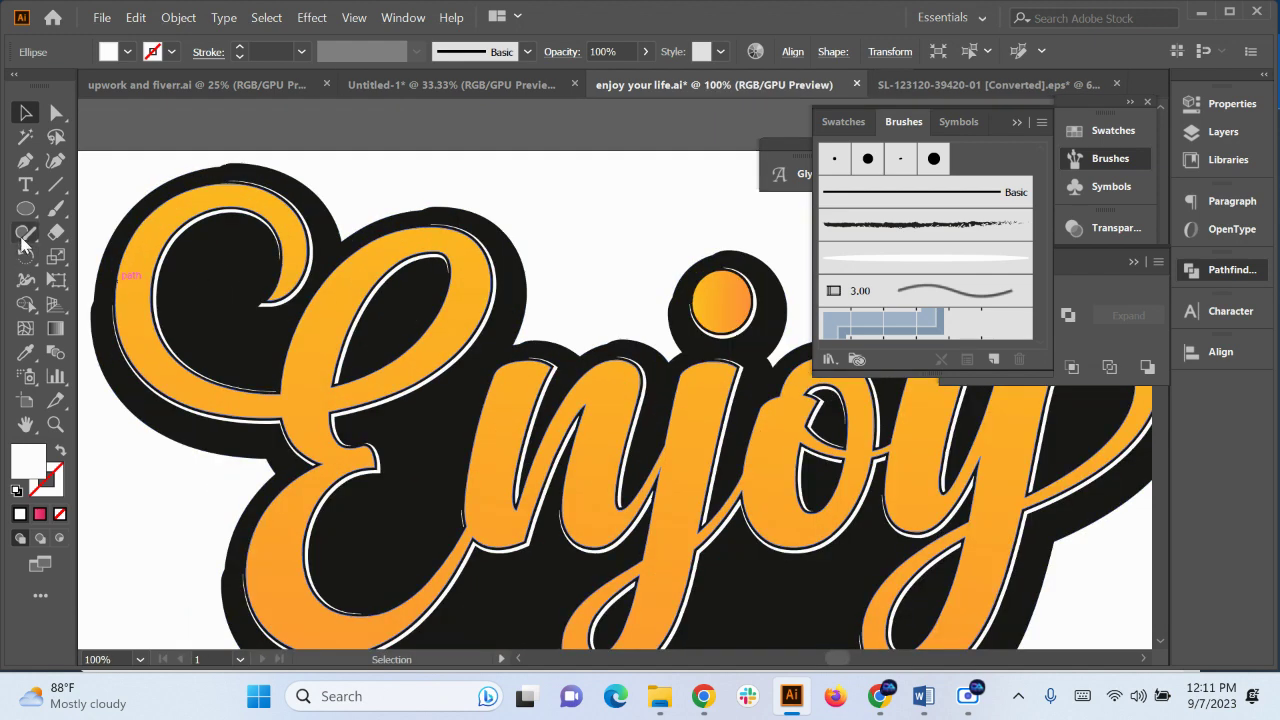
click(26, 236)
click(56, 208)
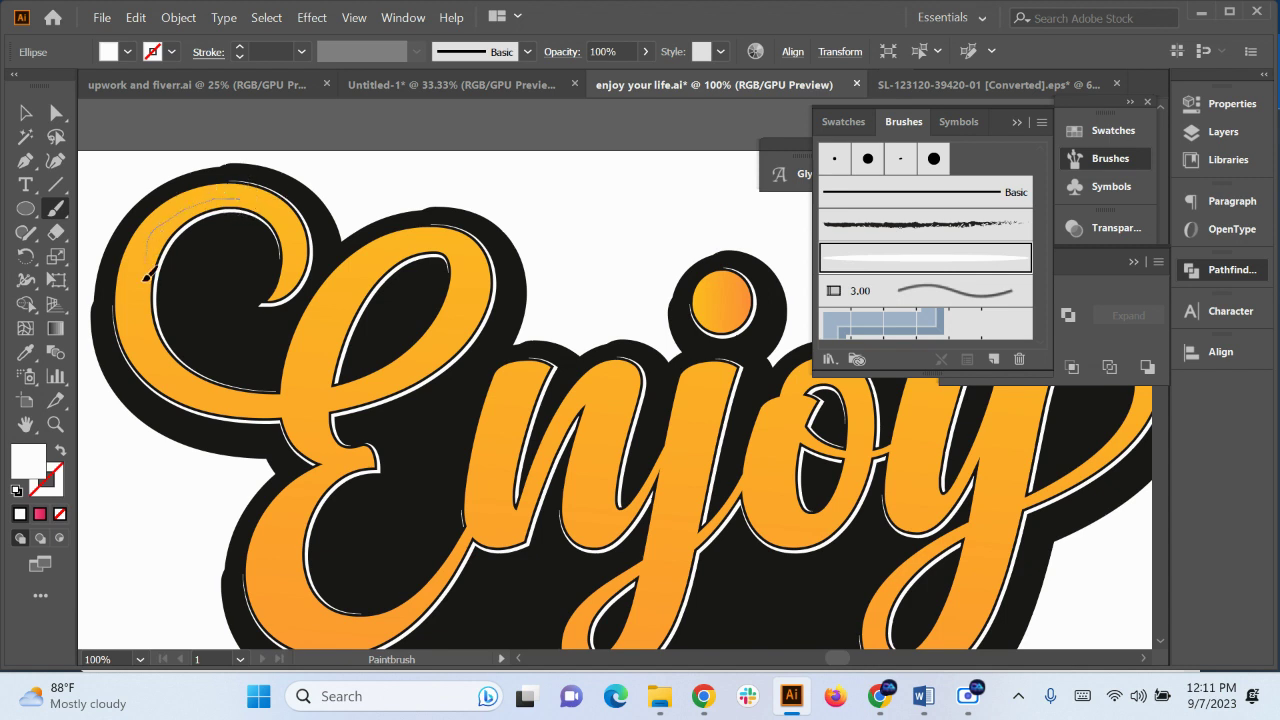
drag(147, 276, 146, 288)
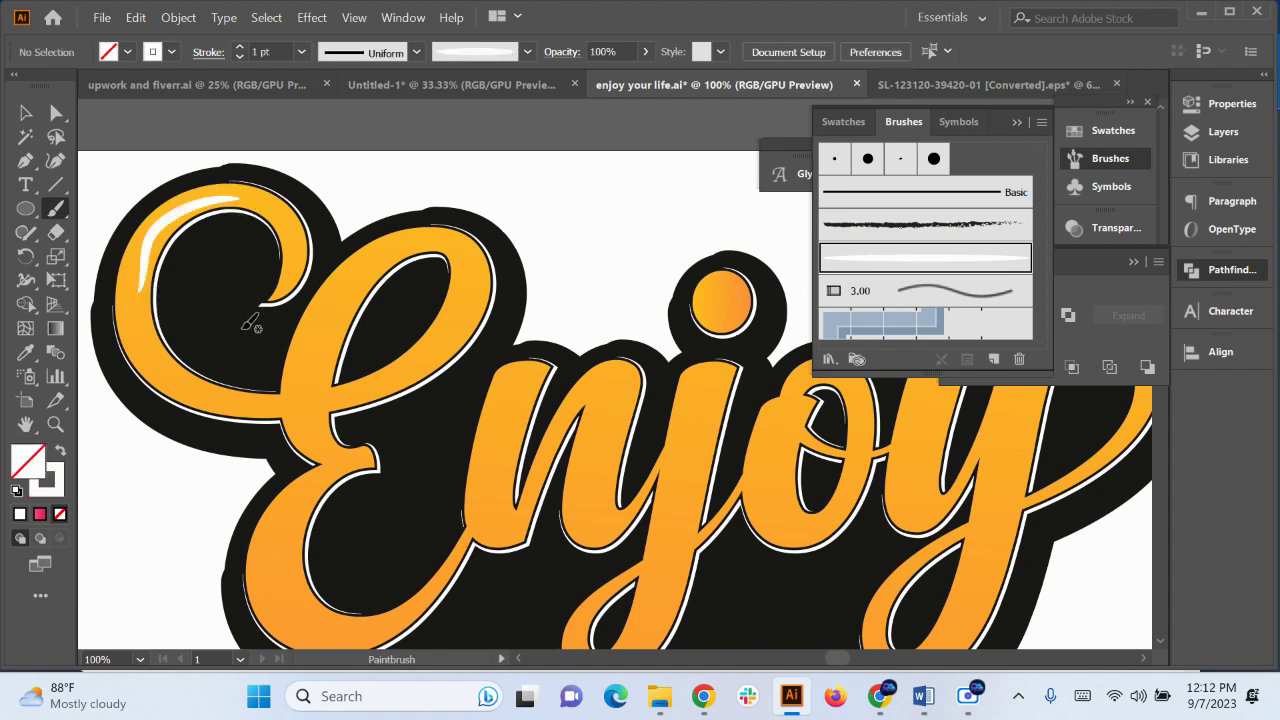
Set the Paintbrush fidelity one notch short of Smooth and undo the trial highlight stroke
double_click(56, 208)
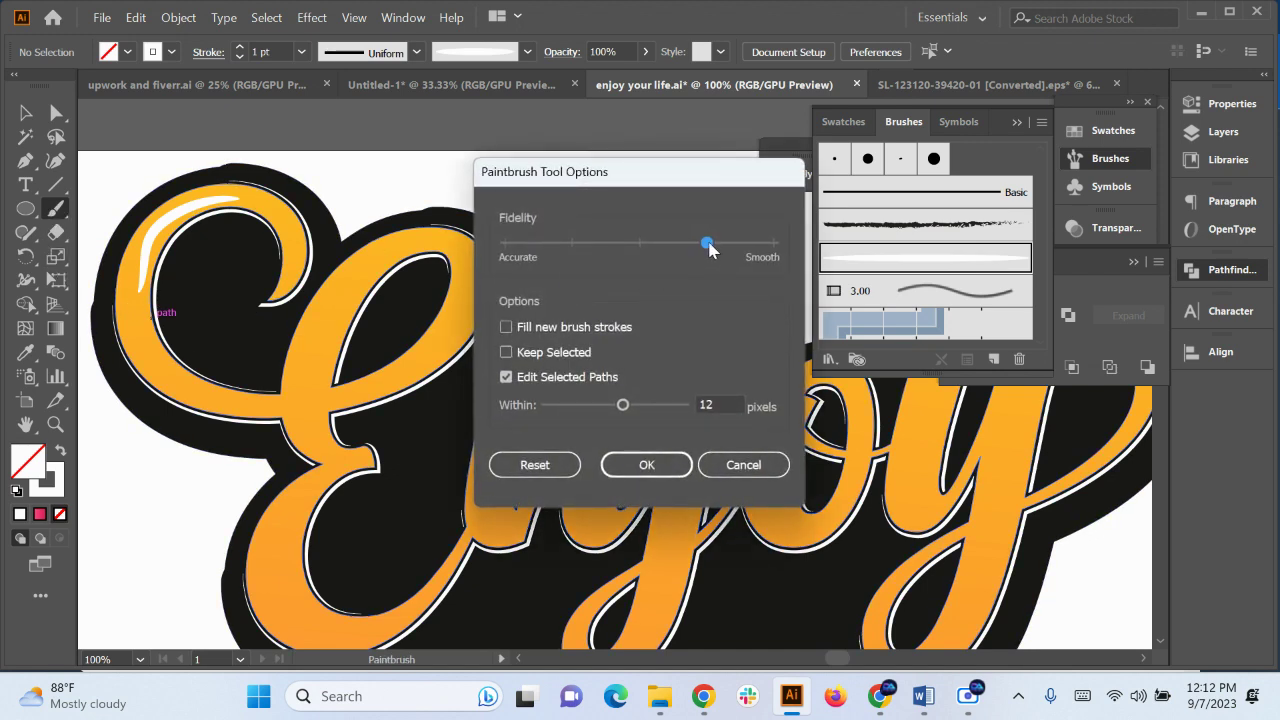
click(646, 465)
key(ctrl+z)
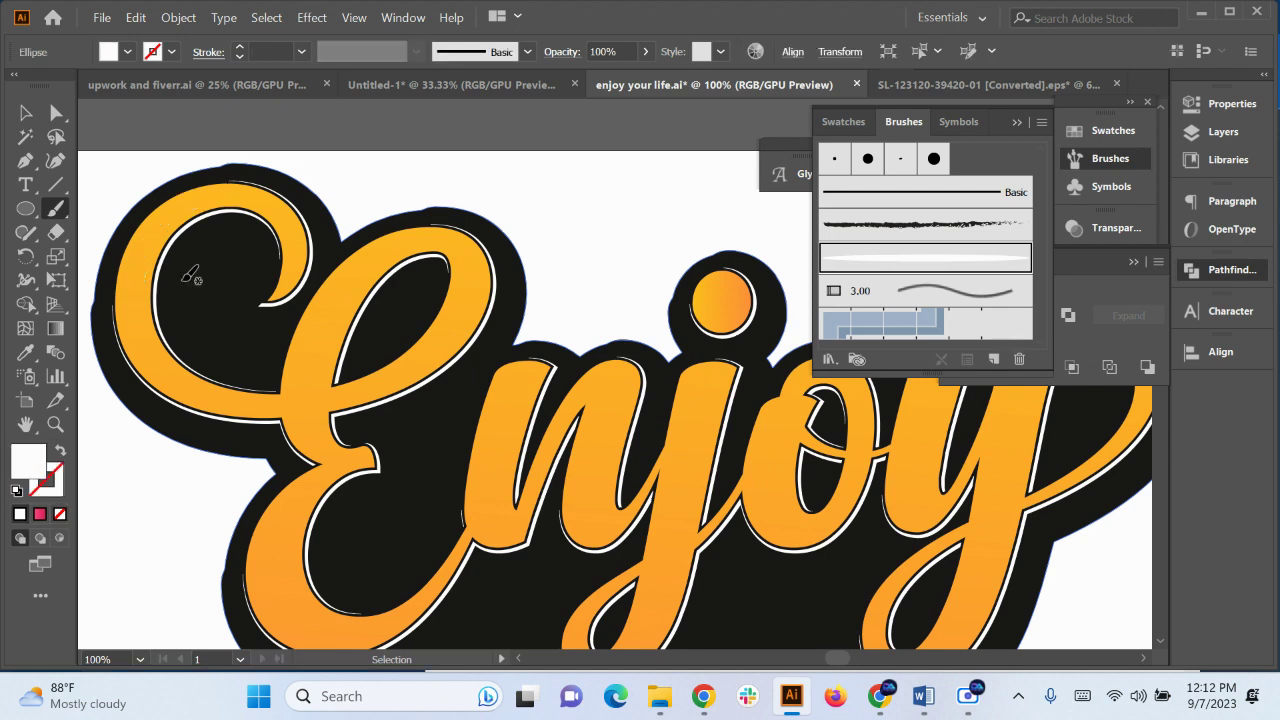
Paint a white tapered highlight along the outer left side of the upper curl of the "E", redoing the stroke once
scroll(147, 268, up, 1)
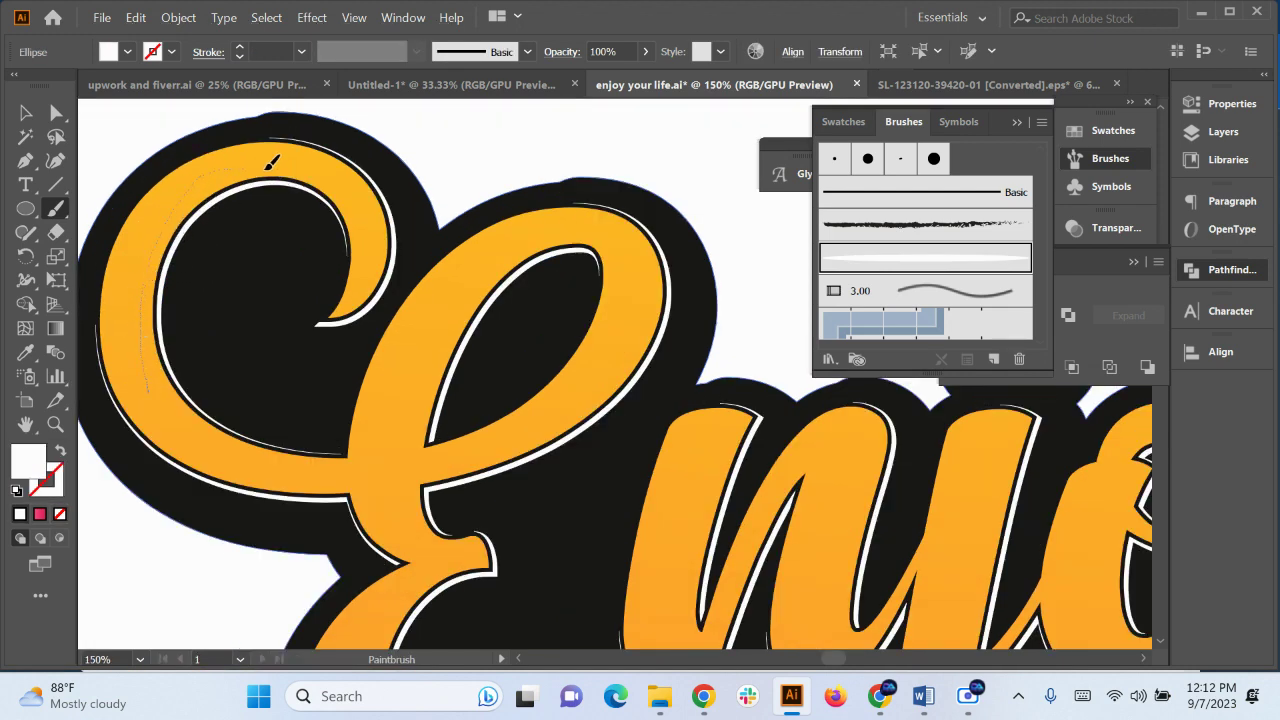
drag(268, 160, 340, 162)
key(ctrl+z)
drag(142, 258, 226, 163)
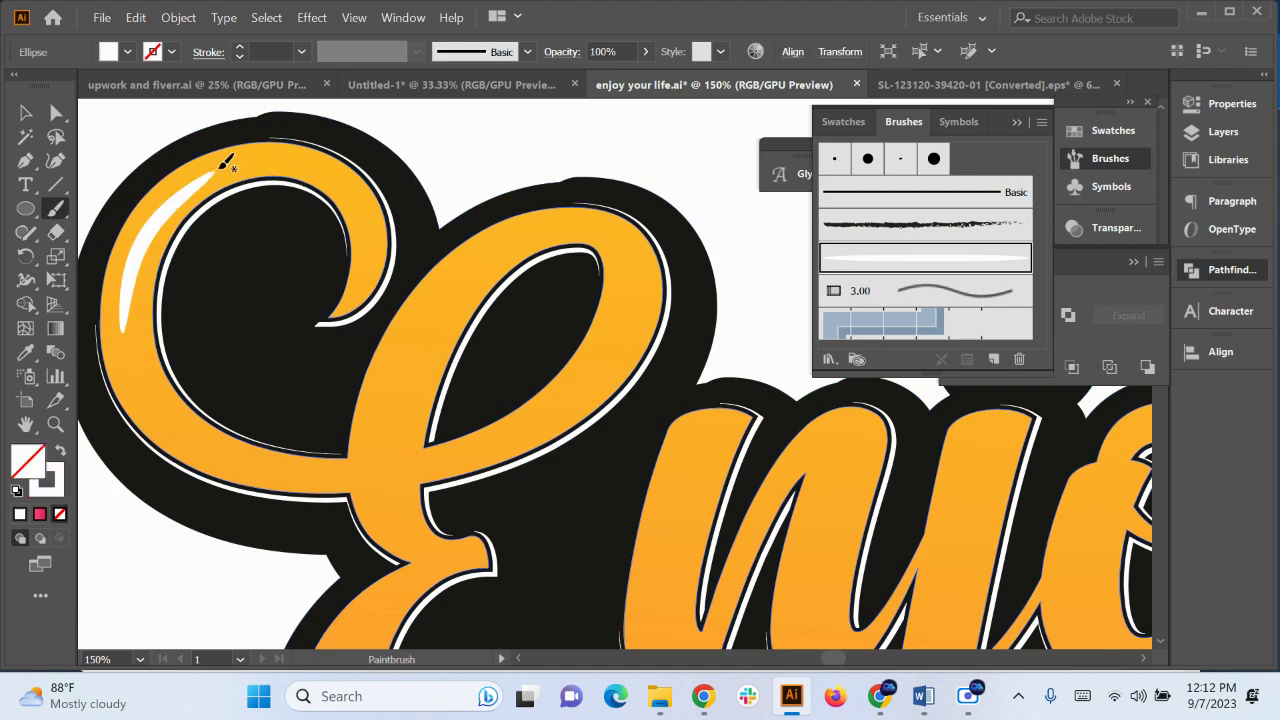
Paint a white tapered highlight down the left side of the upper loop of the "E"
scroll(168, 239, down, 2)
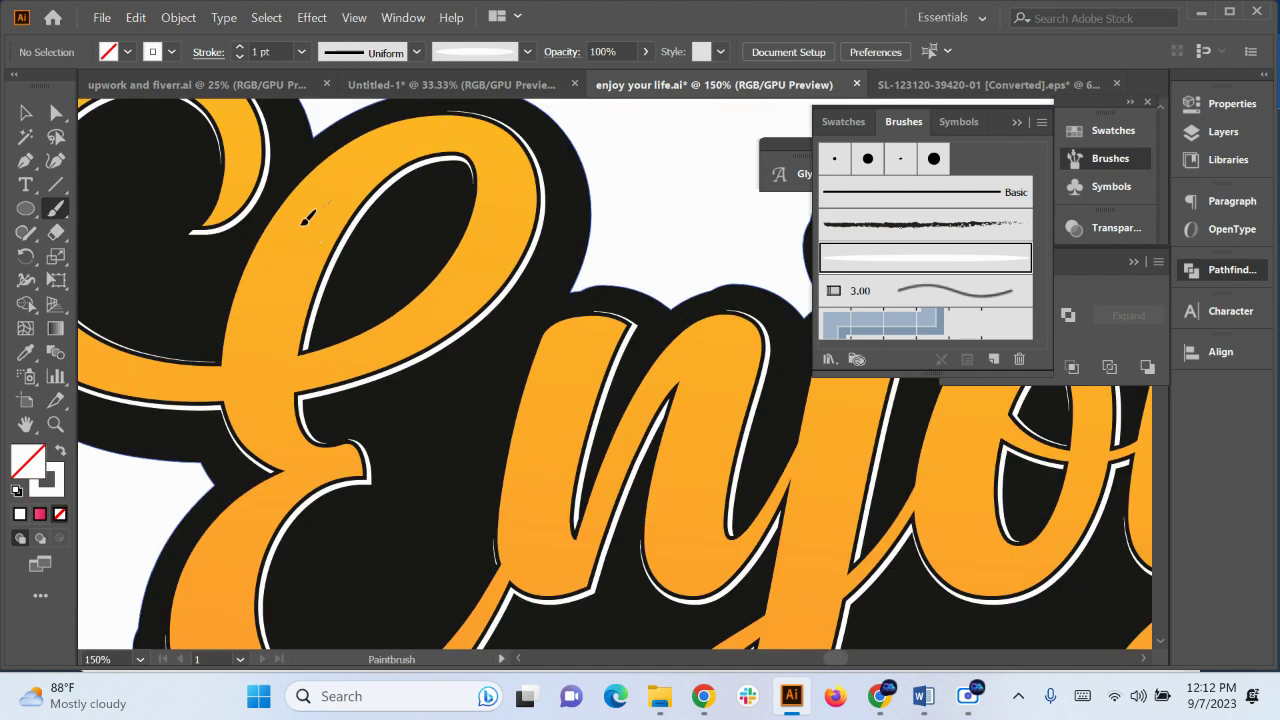
drag(247, 365, 245, 366)
scroll(271, 357, down, 2)
scroll(337, 359, up, 2)
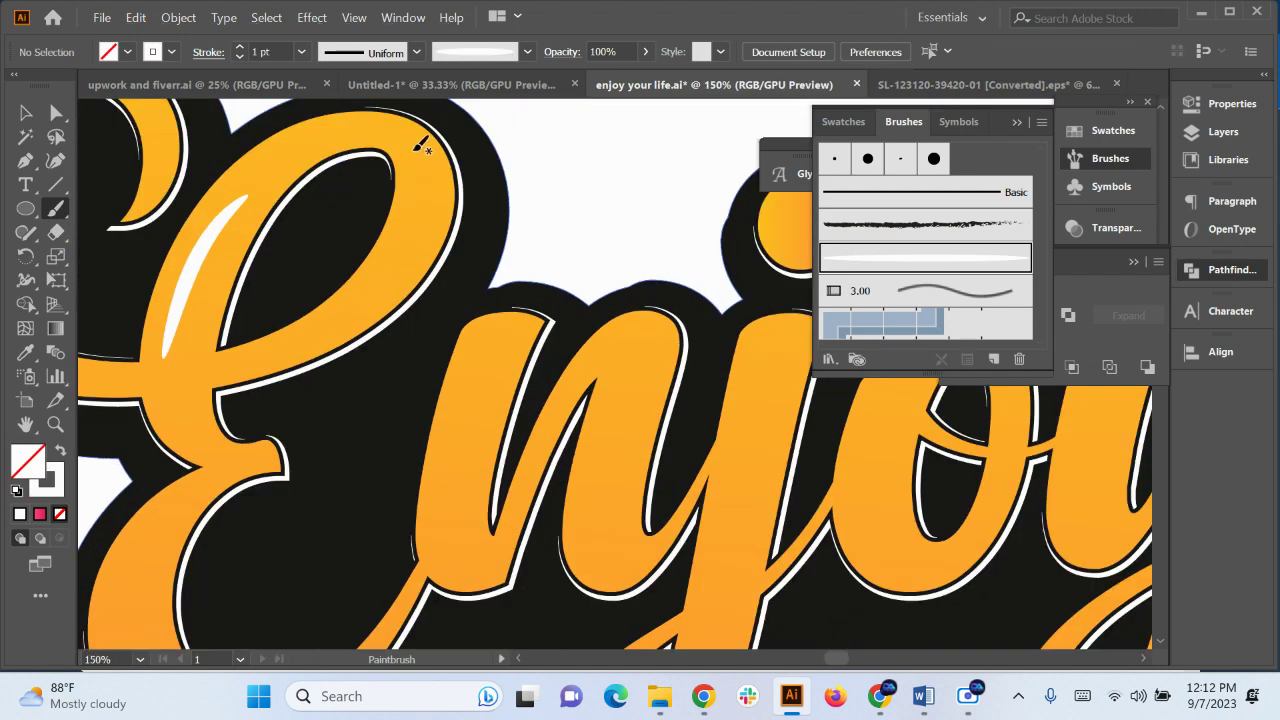
Try highlight strokes along the right side of the upper loop of the "E" and undo them
drag(331, 318, 329, 320)
key(ctrl+z)
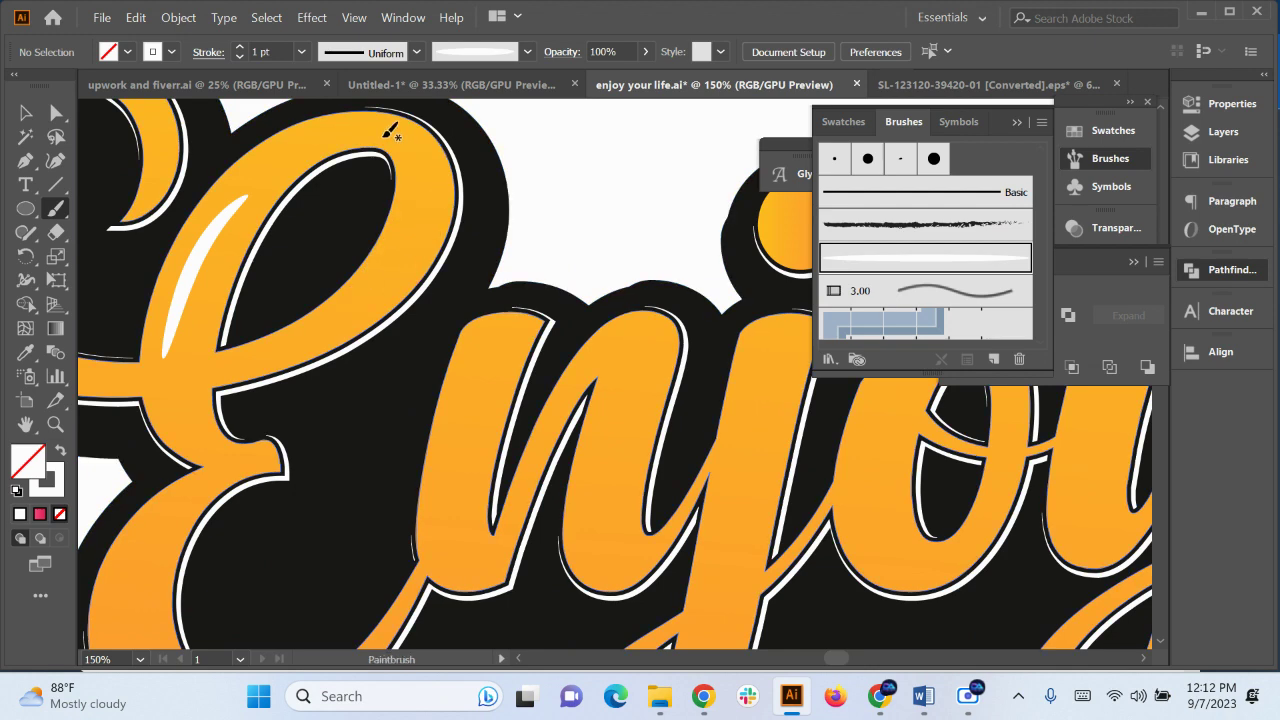
mouse_move(413, 176)
mouse_down()
mouse_move(389, 259)
mouse_move(400, 132)
mouse_move(421, 167)
mouse_move(409, 242)
mouse_up()
key(ctrl+z)
Try highlight strokes along the lower bowl of the "E" and undo them
scroll(449, 203, down, 3)
scroll(417, 391, up, 3)
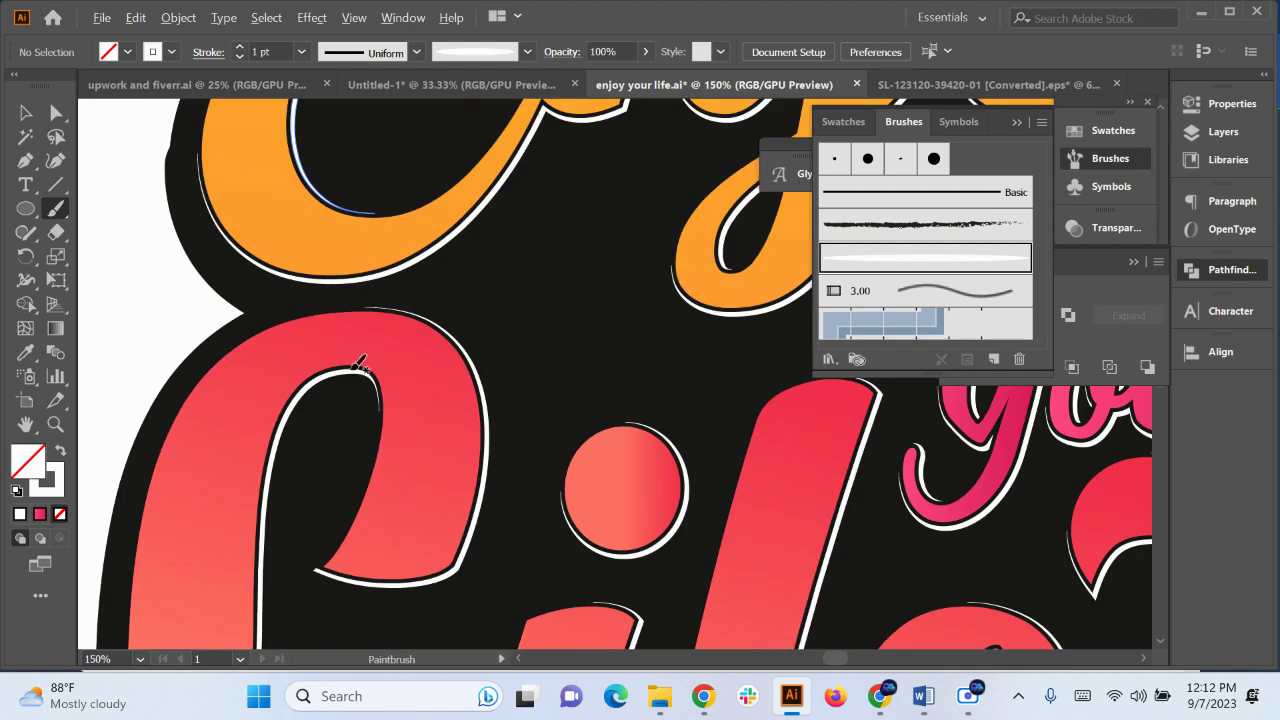
drag(293, 235, 209, 411)
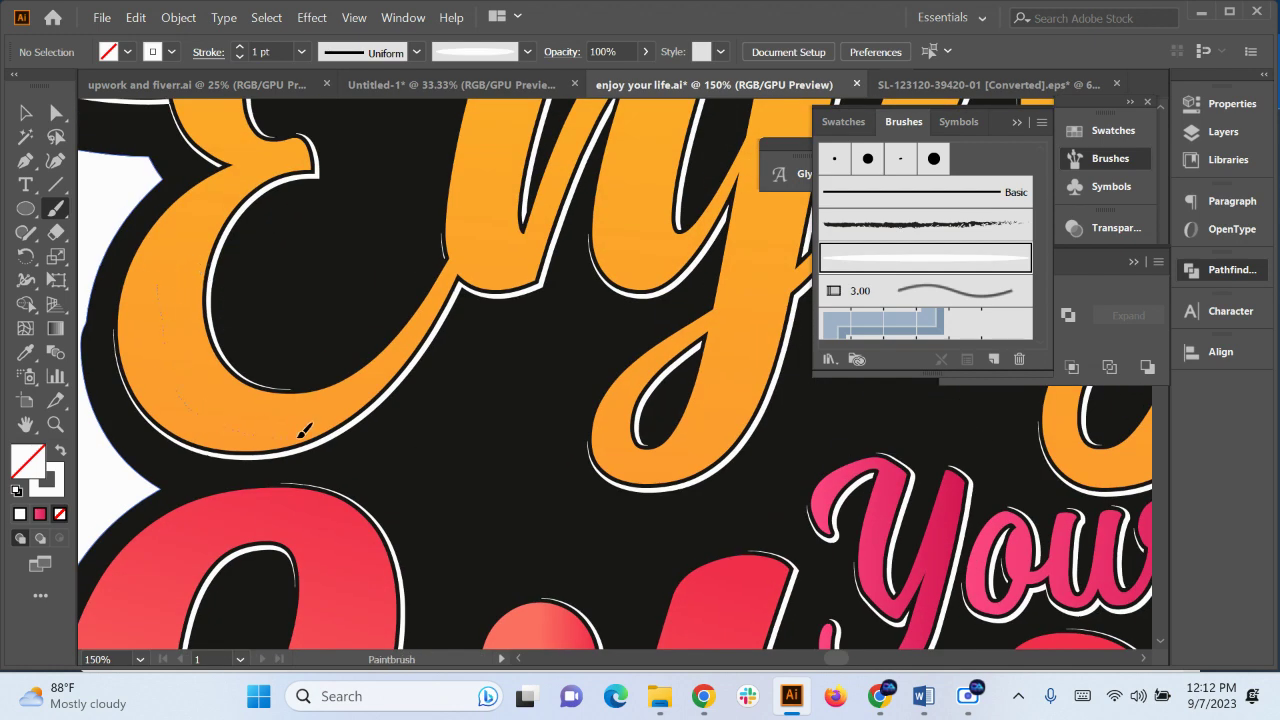
mouse_move(302, 430)
mouse_down()
mouse_move(191, 395)
mouse_move(242, 401)
mouse_up()
key(ctrl+z)
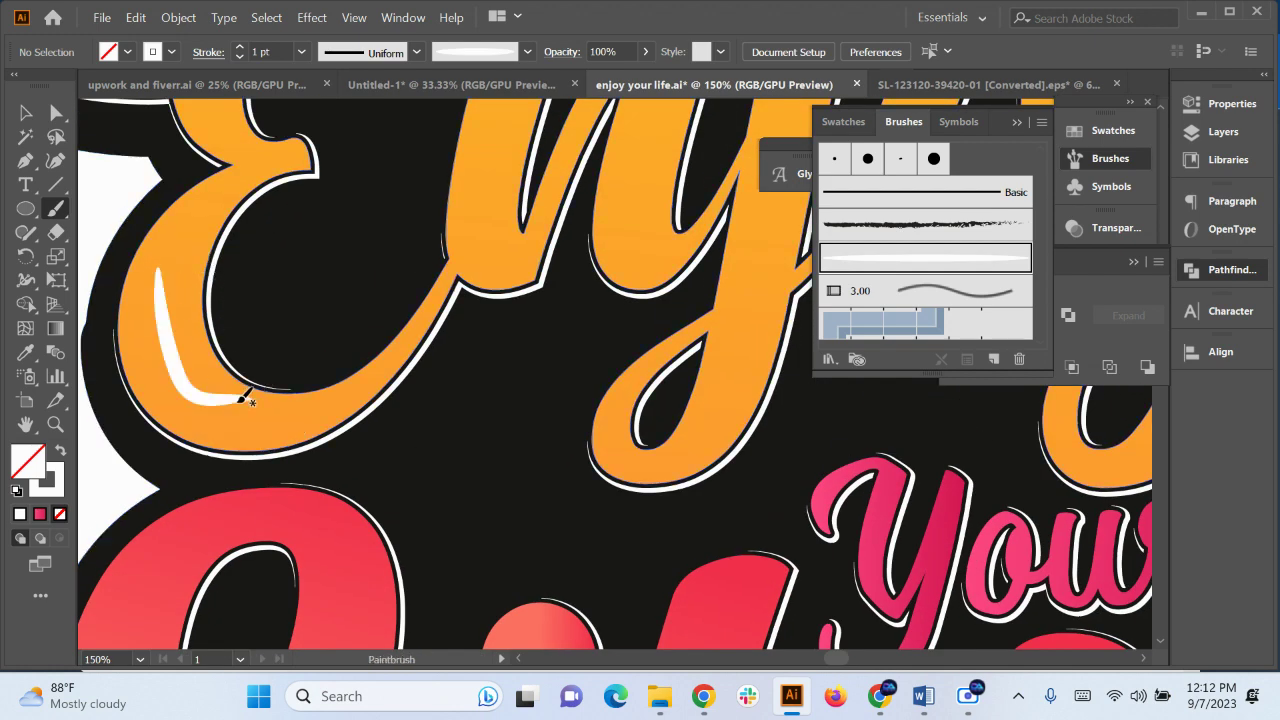
key(ctrl+z)
drag(173, 296, 268, 430)
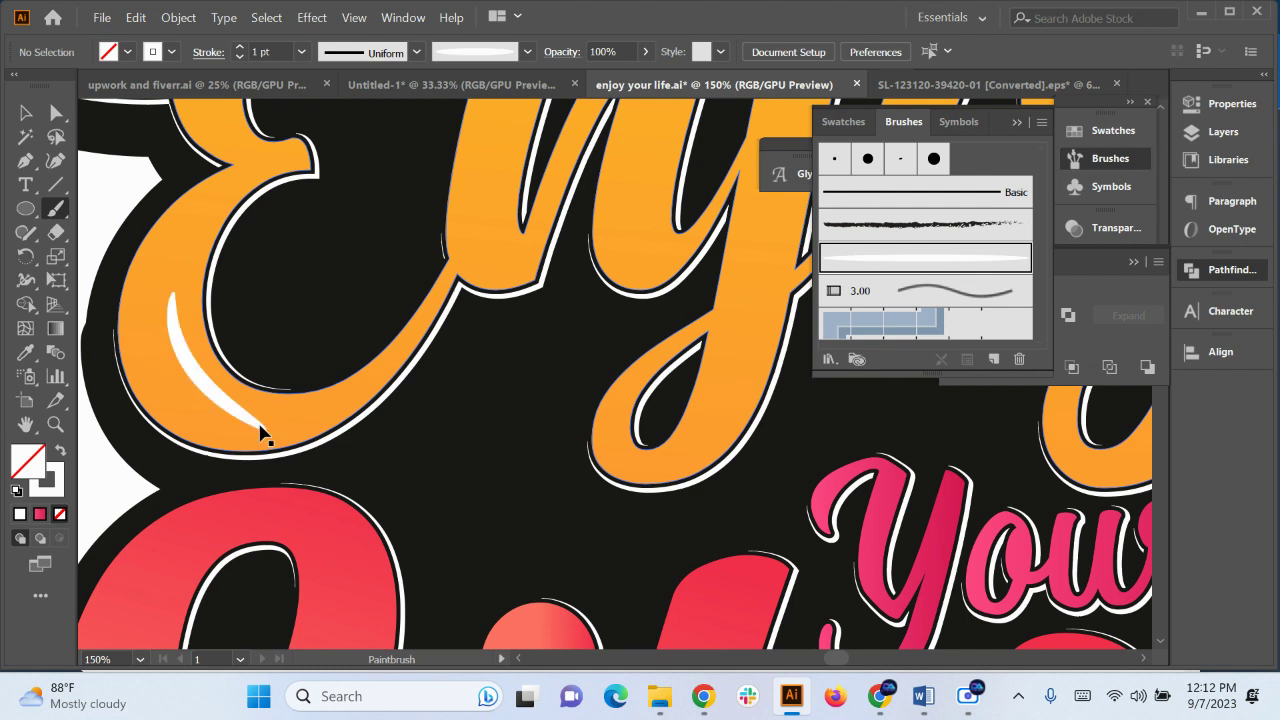
key(ctrl+z)
key(v)
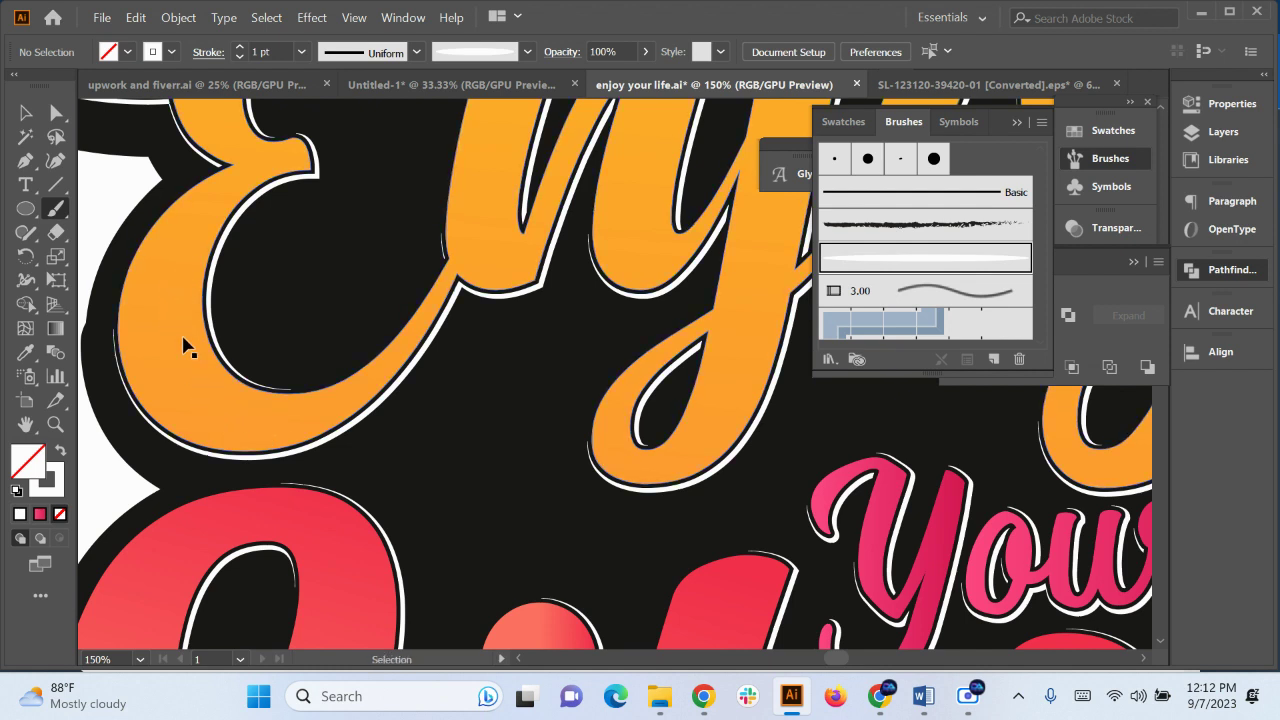
Paint a white tapered highlight along the lower-left curve of the "E", undoing and redoing the stroke until it follows the shape
mouse_move(190, 362)
mouse_down()
mouse_move(270, 422)
mouse_move(169, 282)
mouse_move(248, 434)
mouse_move(289, 432)
mouse_up()
key(ctrl+z)
key(v)
key(ctrl+z)
key(v)
drag(176, 333, 290, 405)
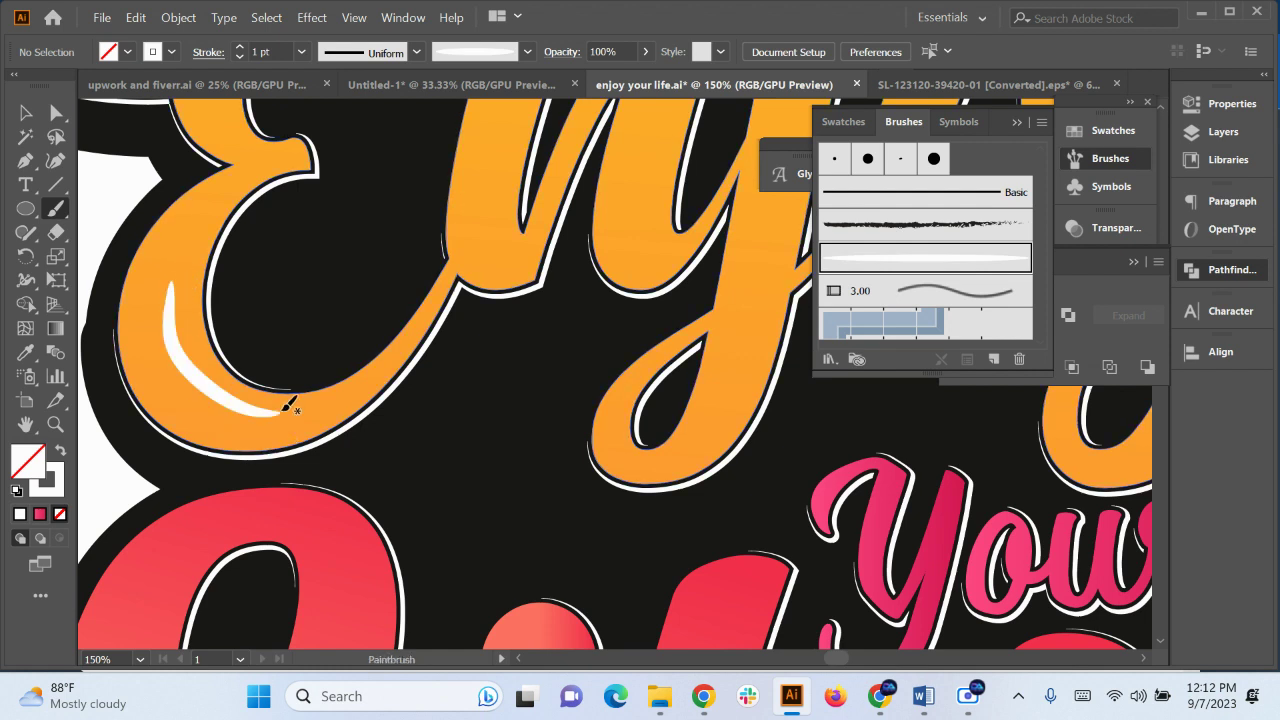
key(ctrl+z)
key(v)
mouse_move(180, 266)
mouse_down()
mouse_move(231, 421)
mouse_move(167, 364)
mouse_move(266, 410)
mouse_up()
key(ctrl+z)
key(v)
key(ctrl+z)
scroll(262, 404, down, 2)
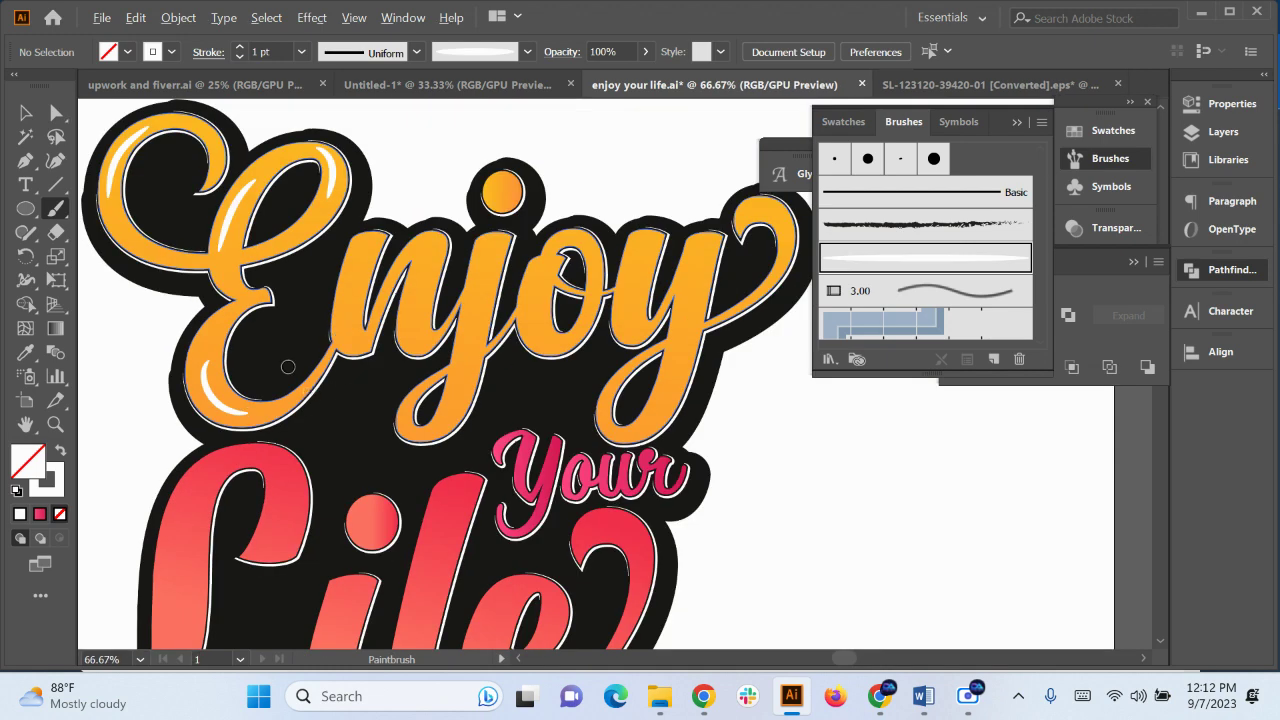
Paint white tapered highlights on the right stem of the "n" and the tail of the "j" in "Enjoy"
scroll(287, 367, down, 2)
scroll(355, 372, up, 2)
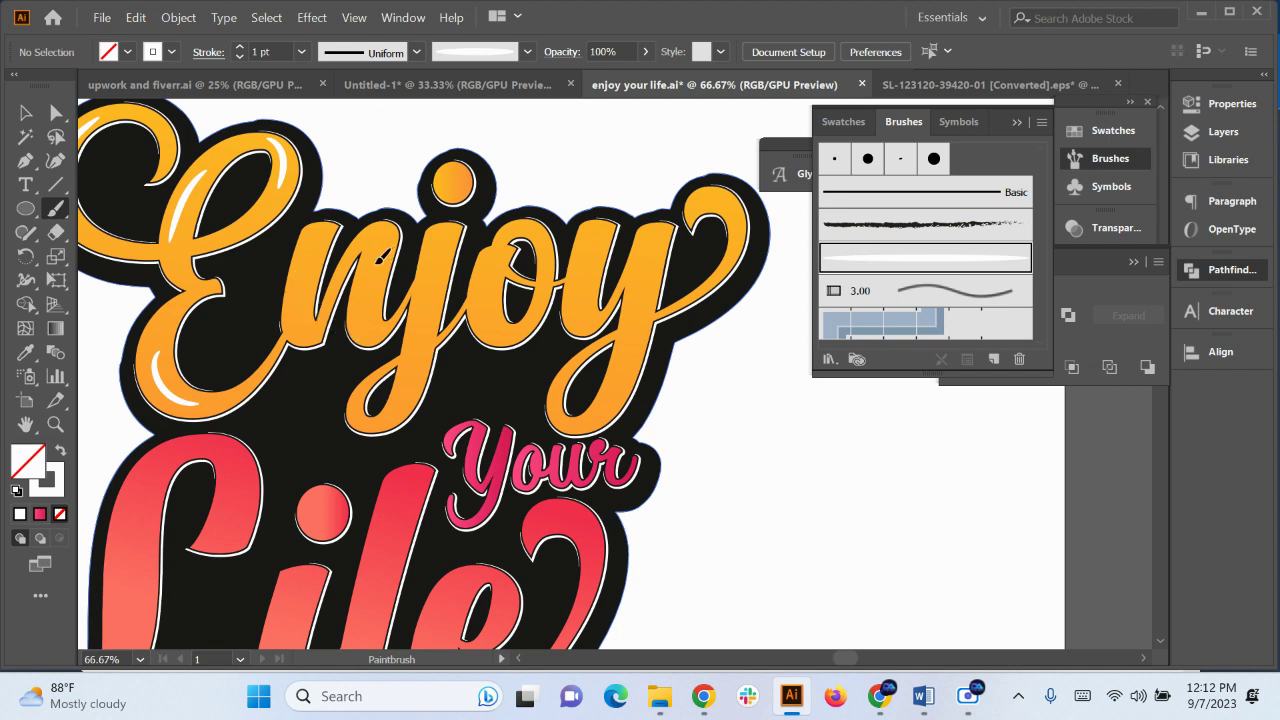
drag(378, 321, 380, 322)
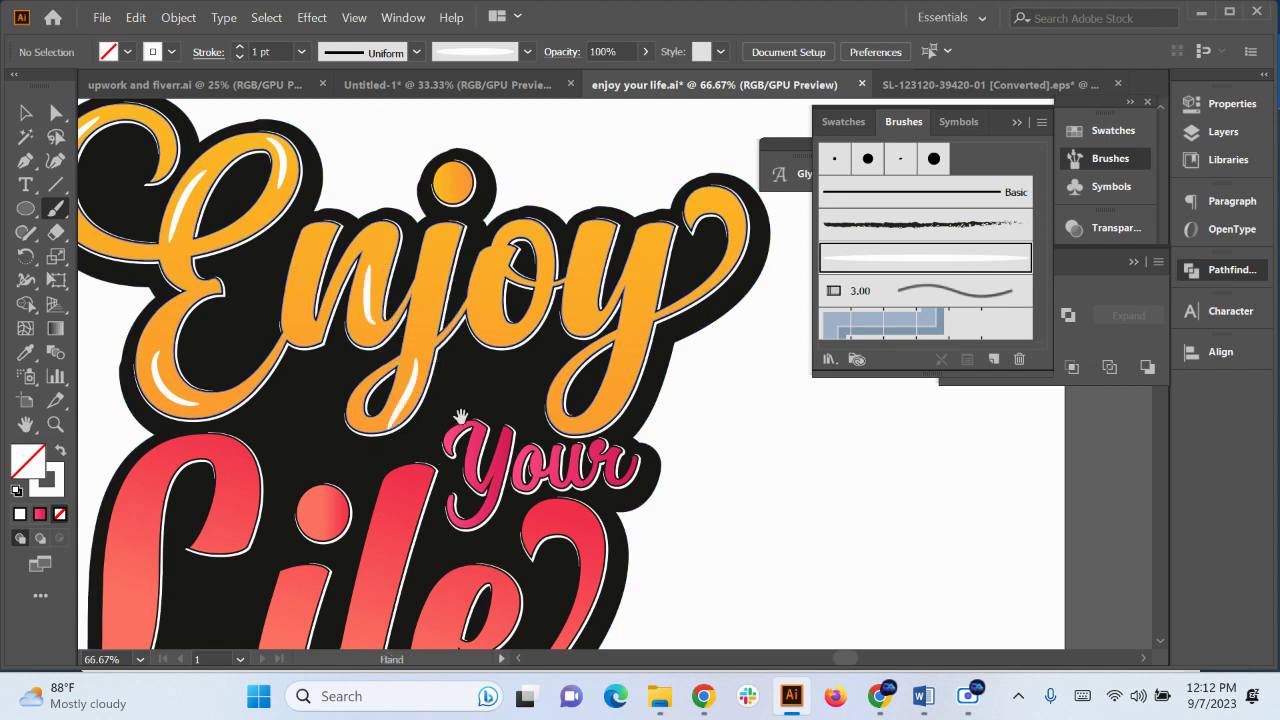
Repaint the highlight on the tail of the "j" and paint another on the left side of the "o" in "Enjoy"
scroll(430, 425, up, 3)
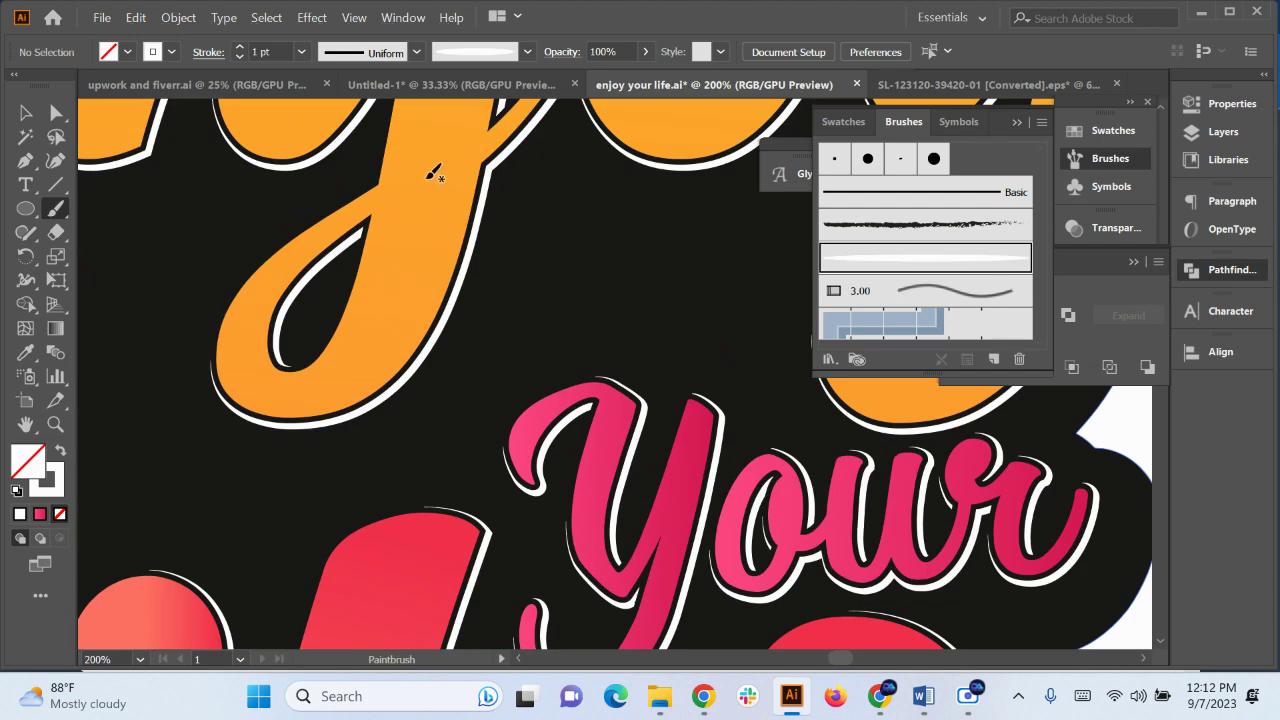
drag(362, 332, 340, 310)
scroll(358, 420, down, 4)
scroll(362, 280, up, 2)
scroll(340, 310, down, 2)
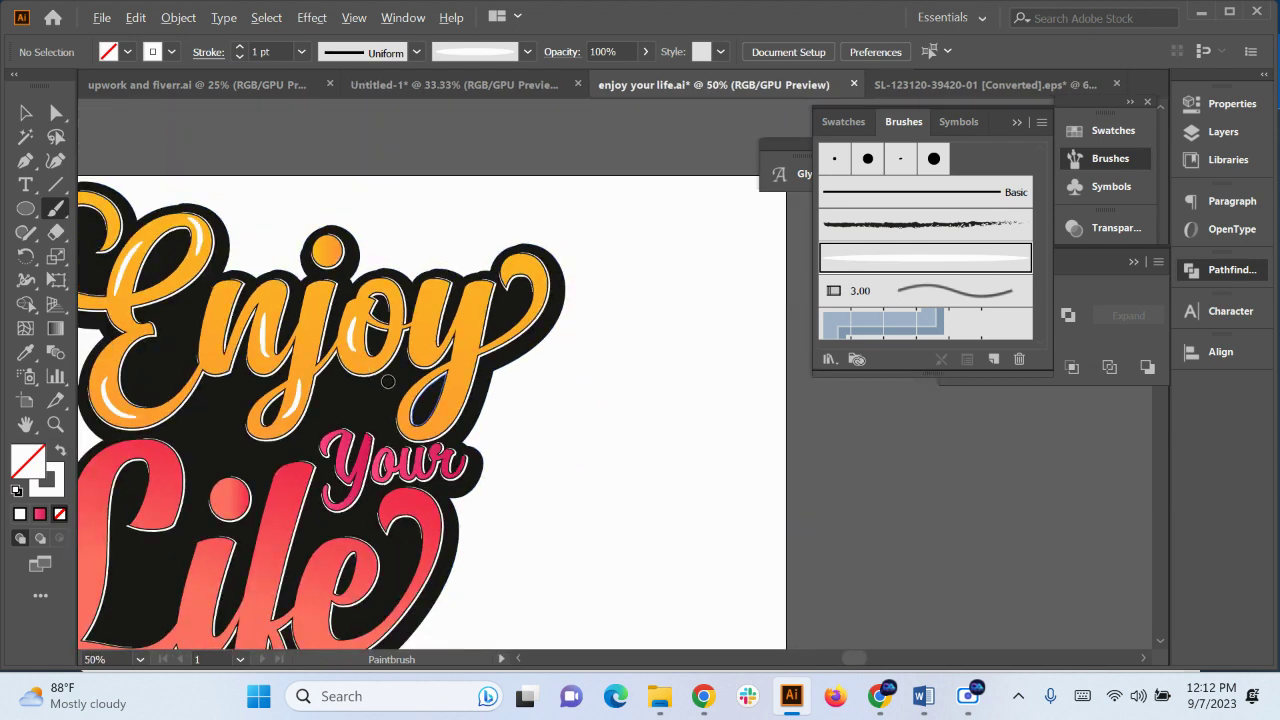
Paint white tapered highlights on the left stem and the tail loop of the "y" in "Enjoy"
scroll(466, 285, up, 2)
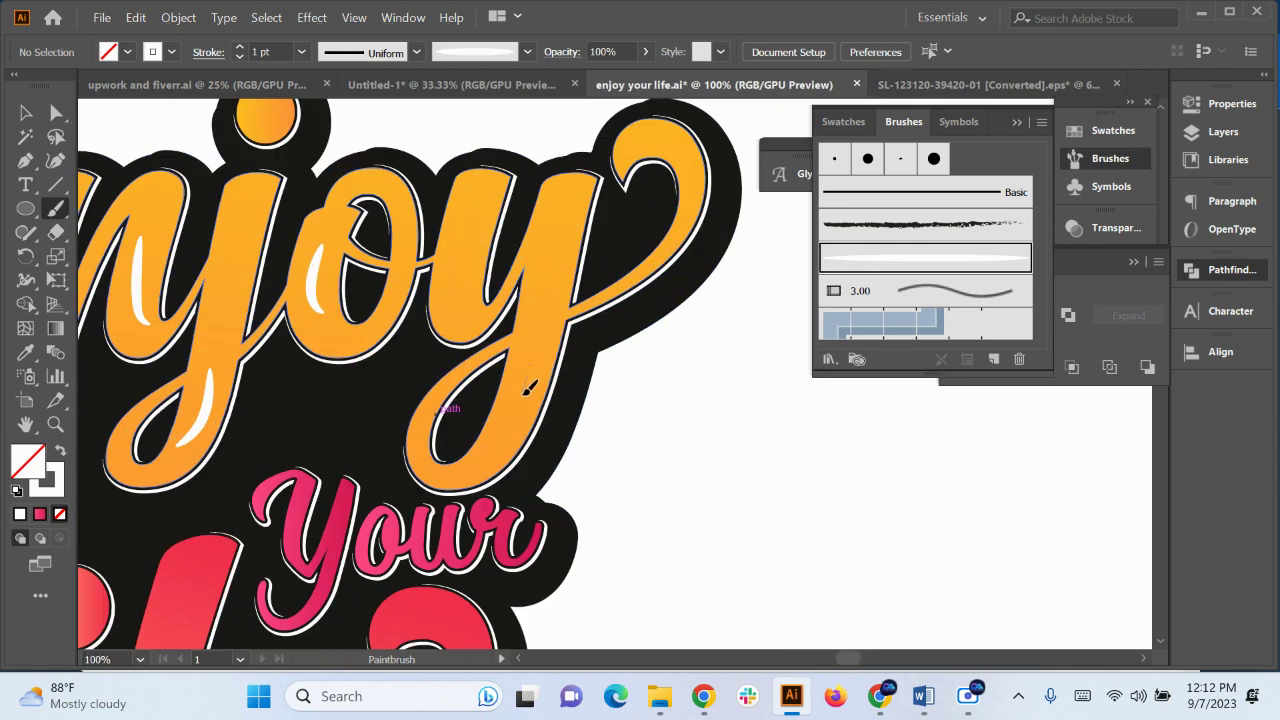
drag(482, 458, 483, 459)
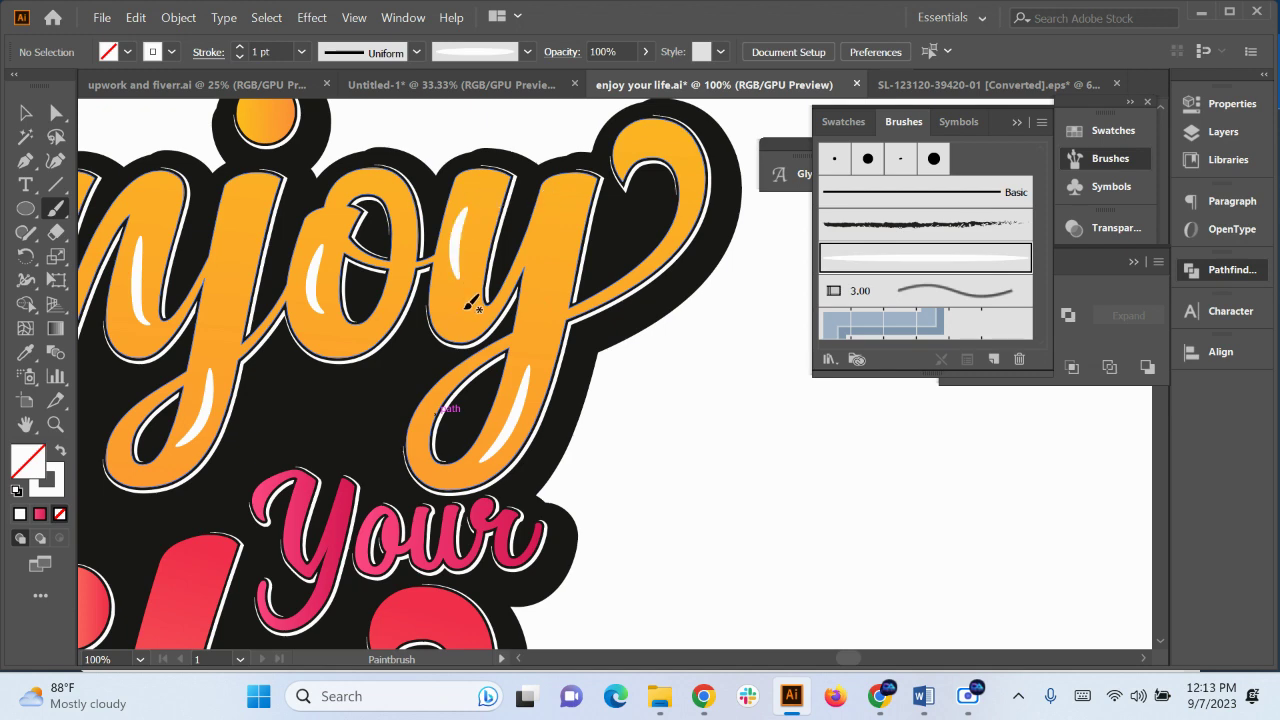
scroll(463, 308, down, 1)
Paint a curved white highlight around the upper swash at the end of the "y" in "Enjoy"
scroll(588, 216, up, 3)
drag(551, 252, 411, 299)
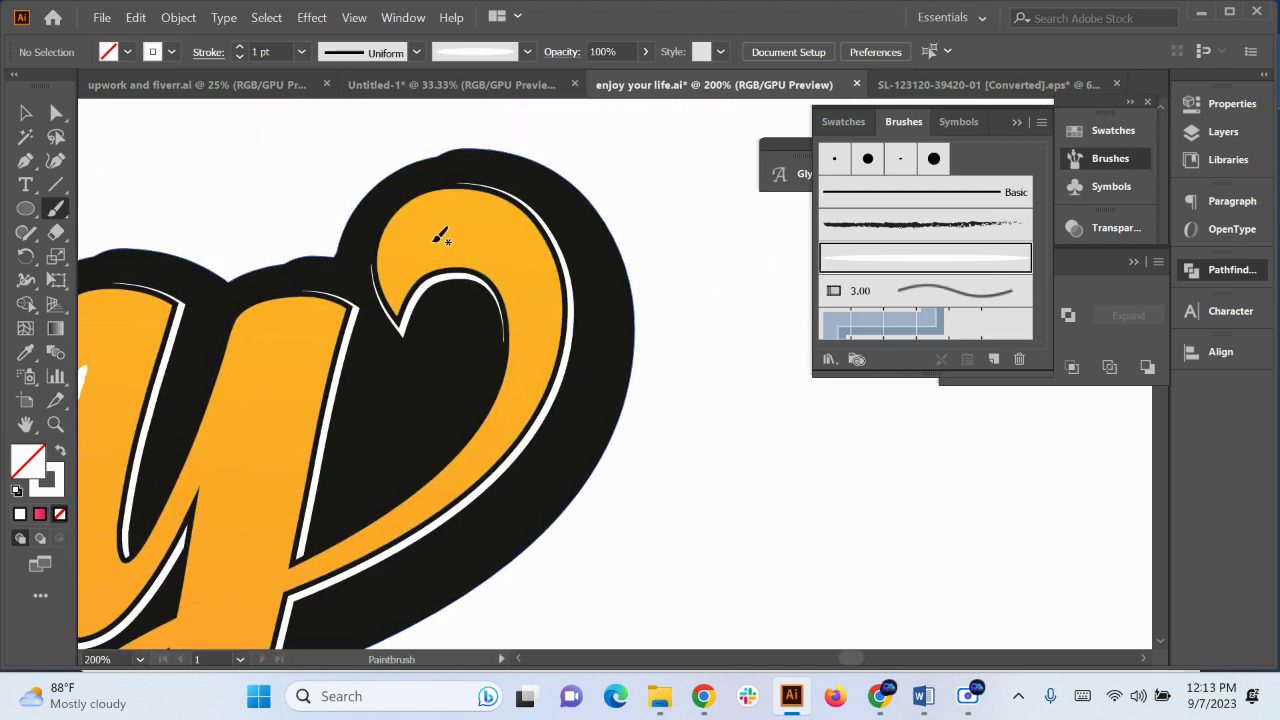
drag(536, 341, 537, 340)
scroll(543, 262, down, 2)
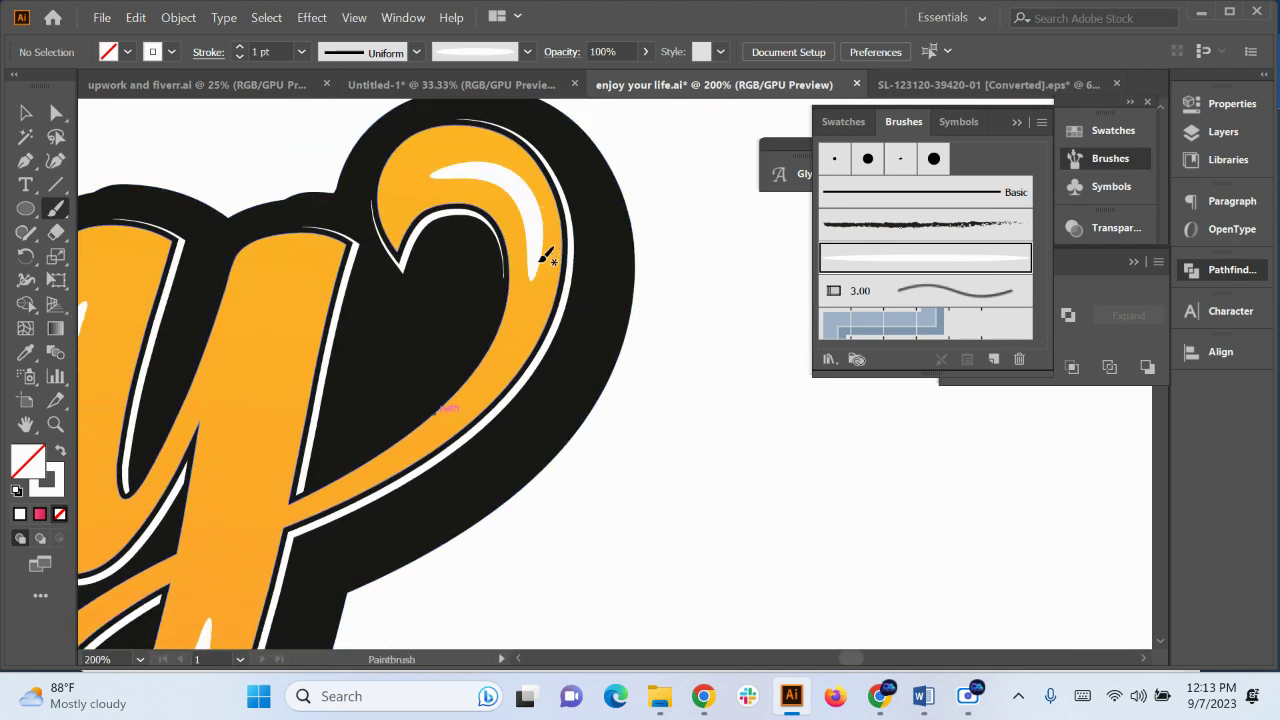
key(super)
key(super)
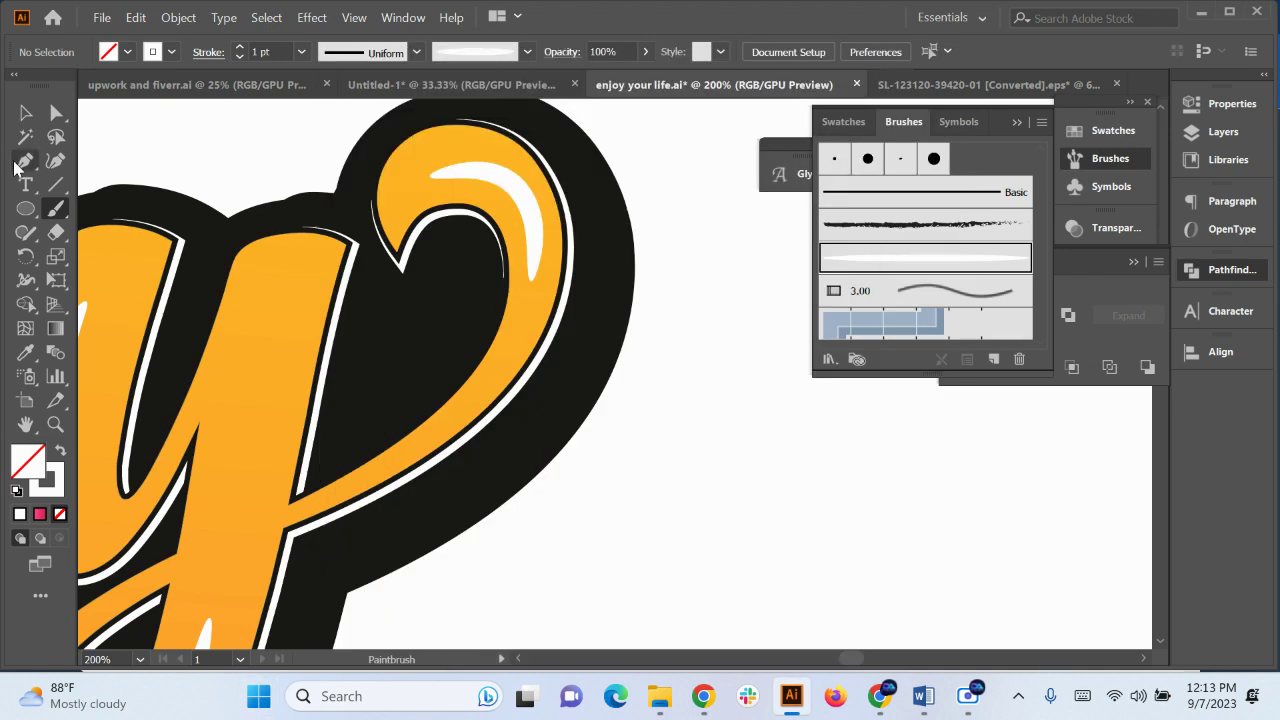
Paint a white tapered highlight along the top curl of the "L" in "Life" with the Paintbrush, redoing the stroke
click(26, 113)
scroll(540, 283, down, 3)
key(space)
drag(551, 549, 741, 414)
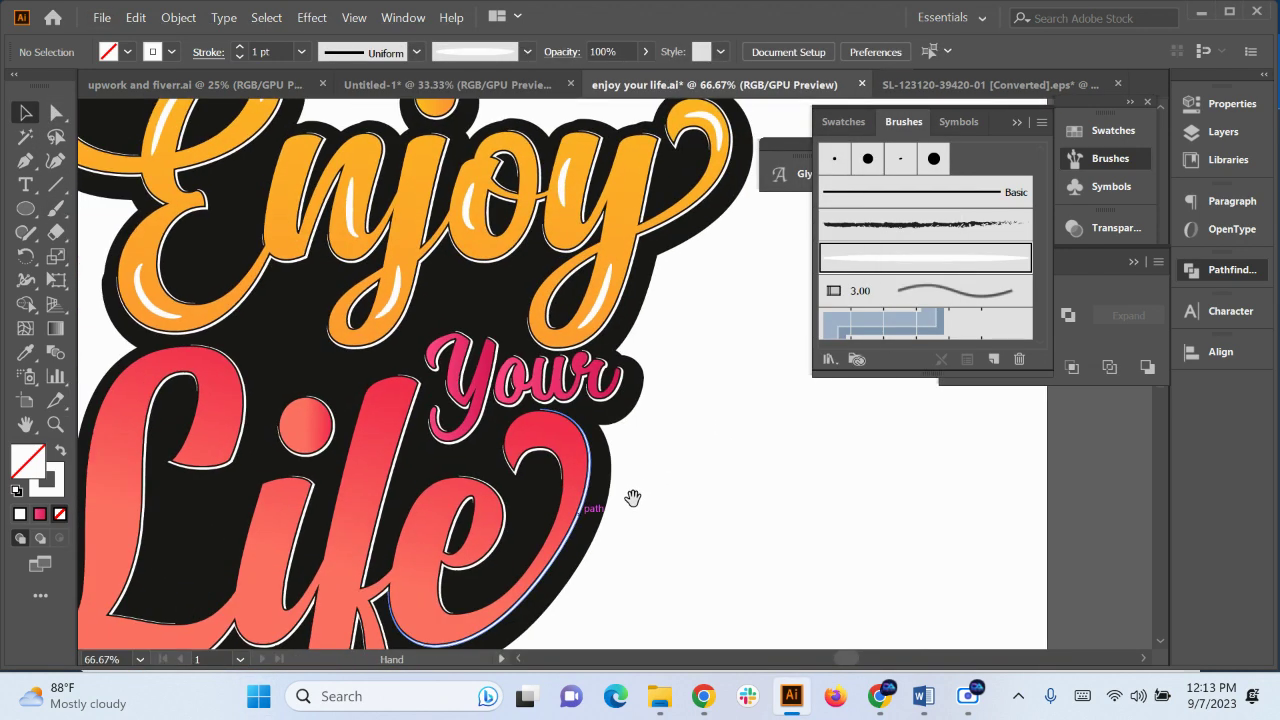
drag(631, 497, 725, 391)
scroll(296, 498, up, 1)
scroll(279, 430, up, 2)
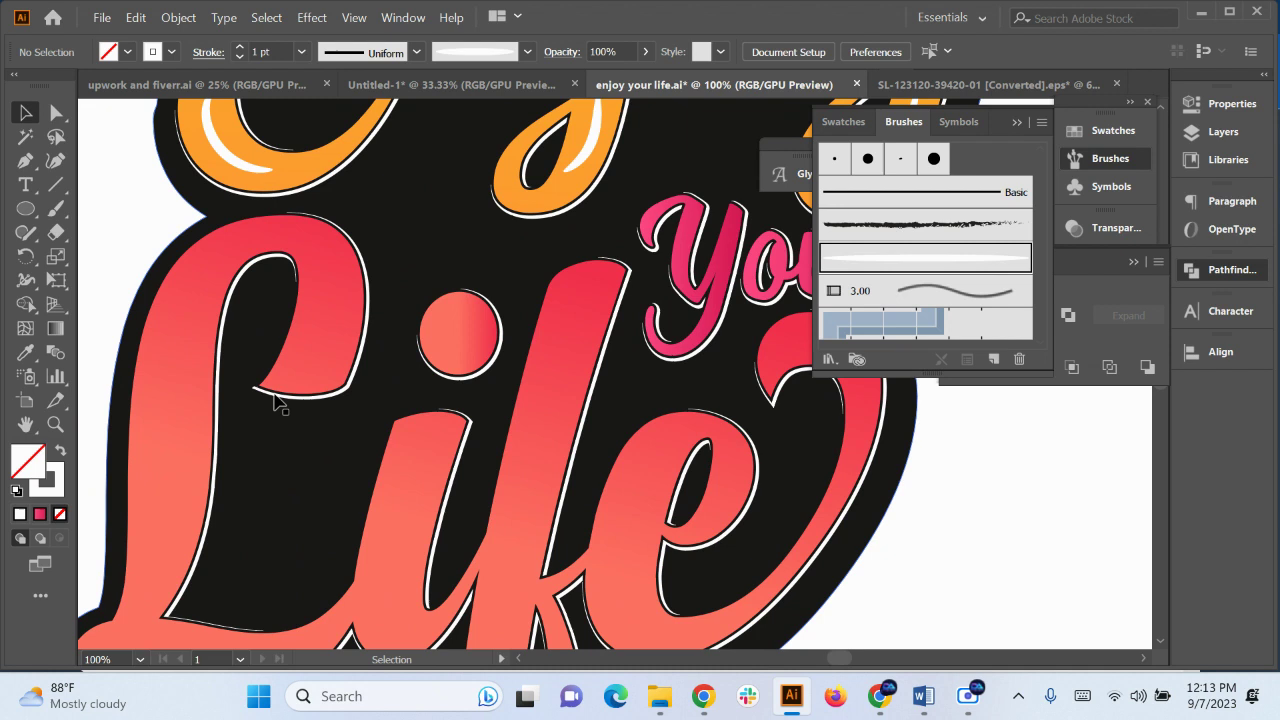
click(56, 208)
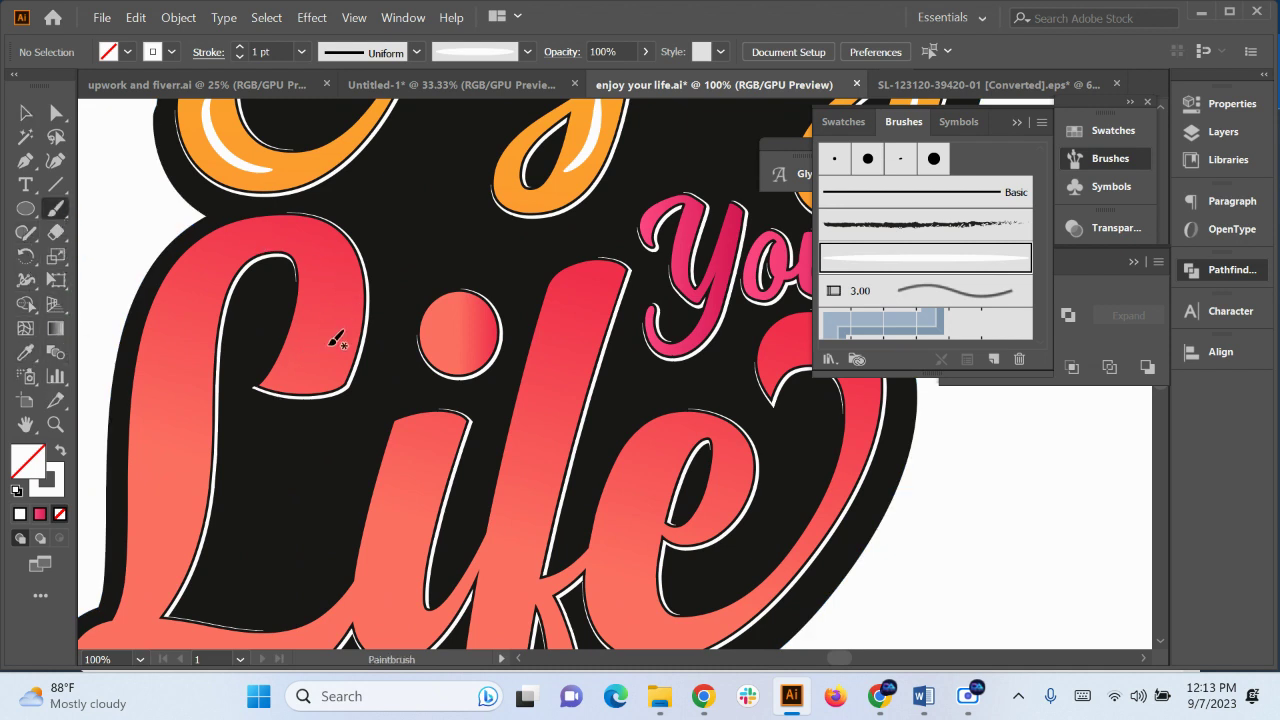
mouse_move(248, 237)
mouse_down()
mouse_move(307, 230)
mouse_move(351, 283)
mouse_move(268, 237)
mouse_move(339, 304)
mouse_up()
key(ctrl+z)
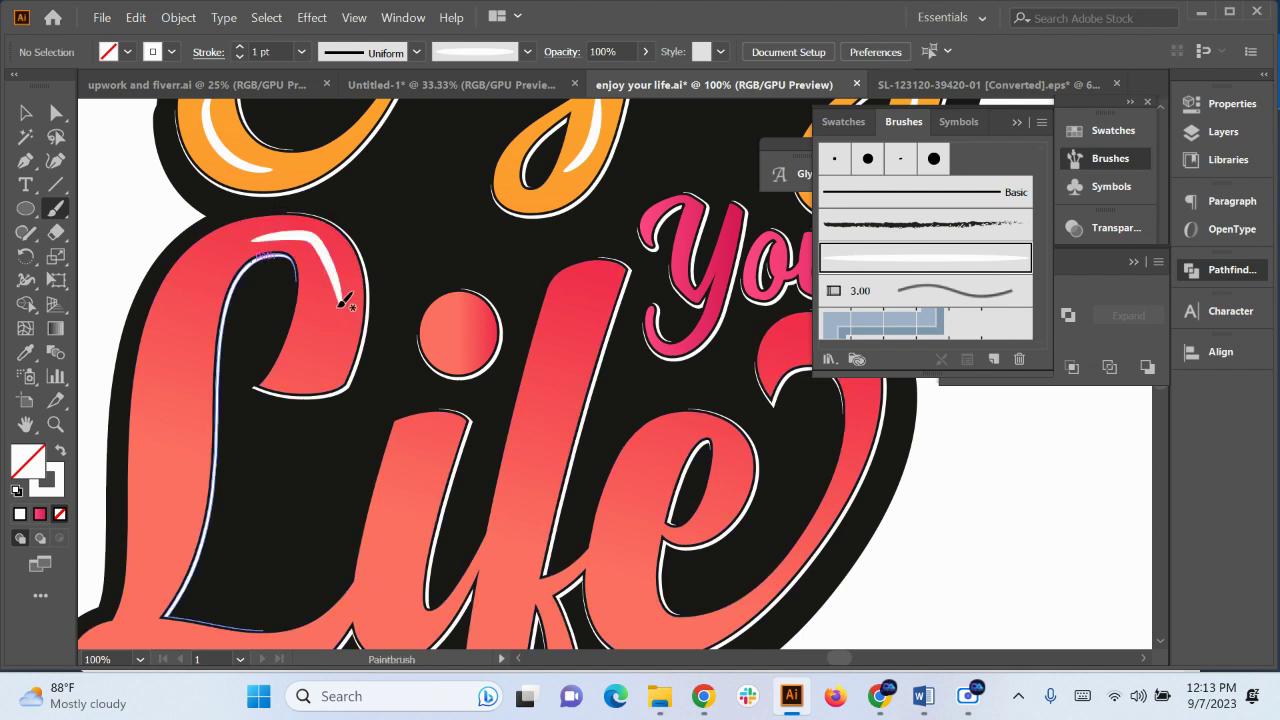
key(ctrl+z)
drag(306, 228, 350, 283)
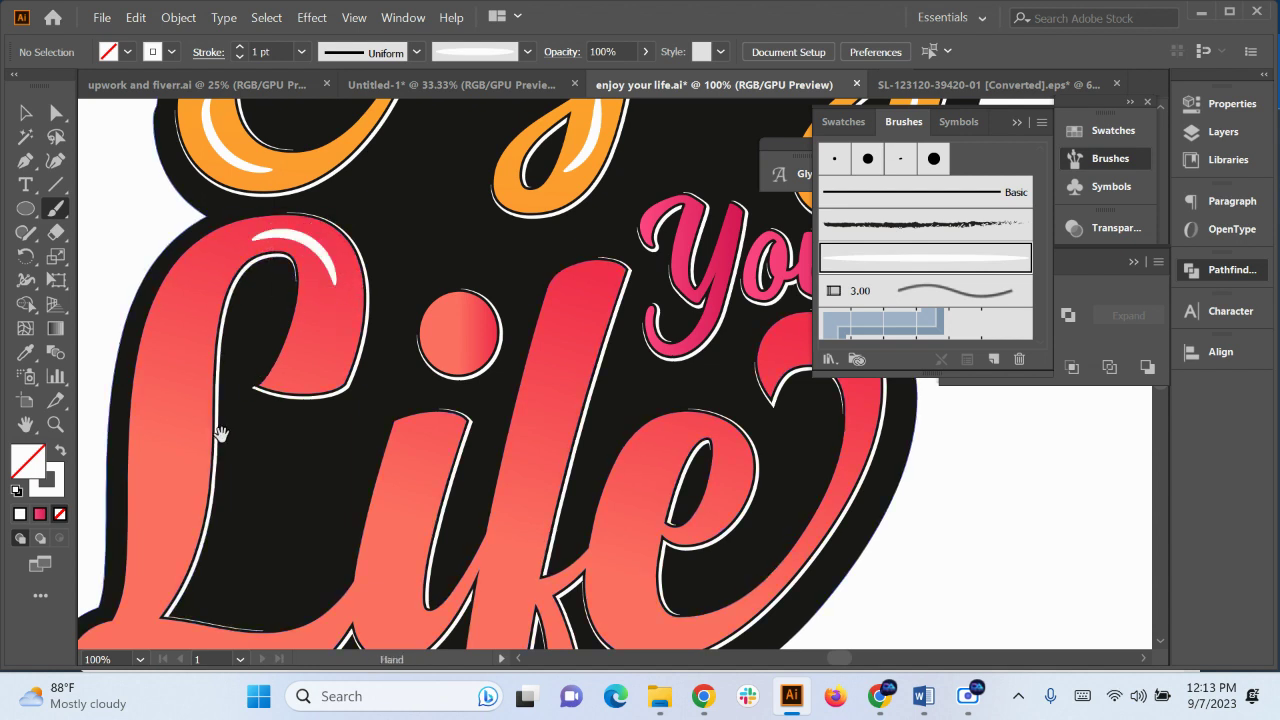
Paint a long white tapered highlight down the stem of the "L" in "Life", redoing the stroke as needed
key(ctrl+minus)
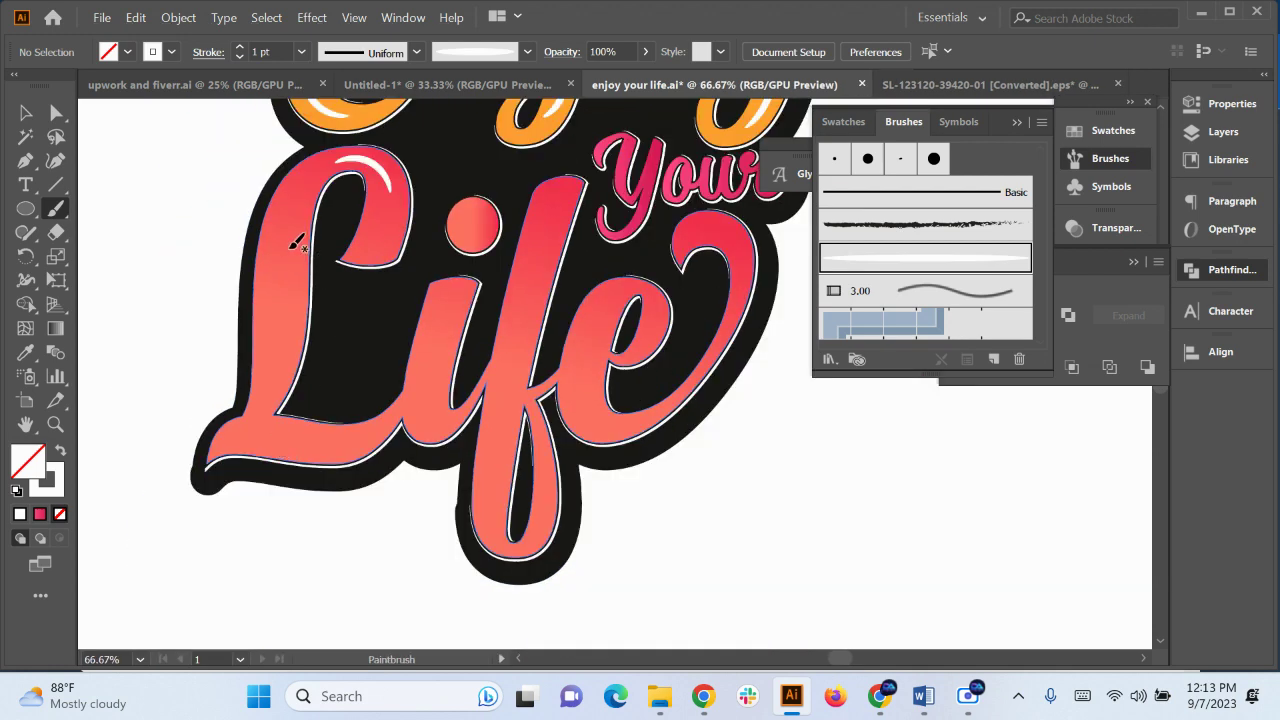
mouse_move(283, 316)
mouse_down()
mouse_move(269, 373)
mouse_move(280, 398)
mouse_move(429, 366)
mouse_move(260, 398)
mouse_up()
key(ctrl+z)
scroll(303, 463, up, 2)
key(ctrl+z)
key(ctrl+z)
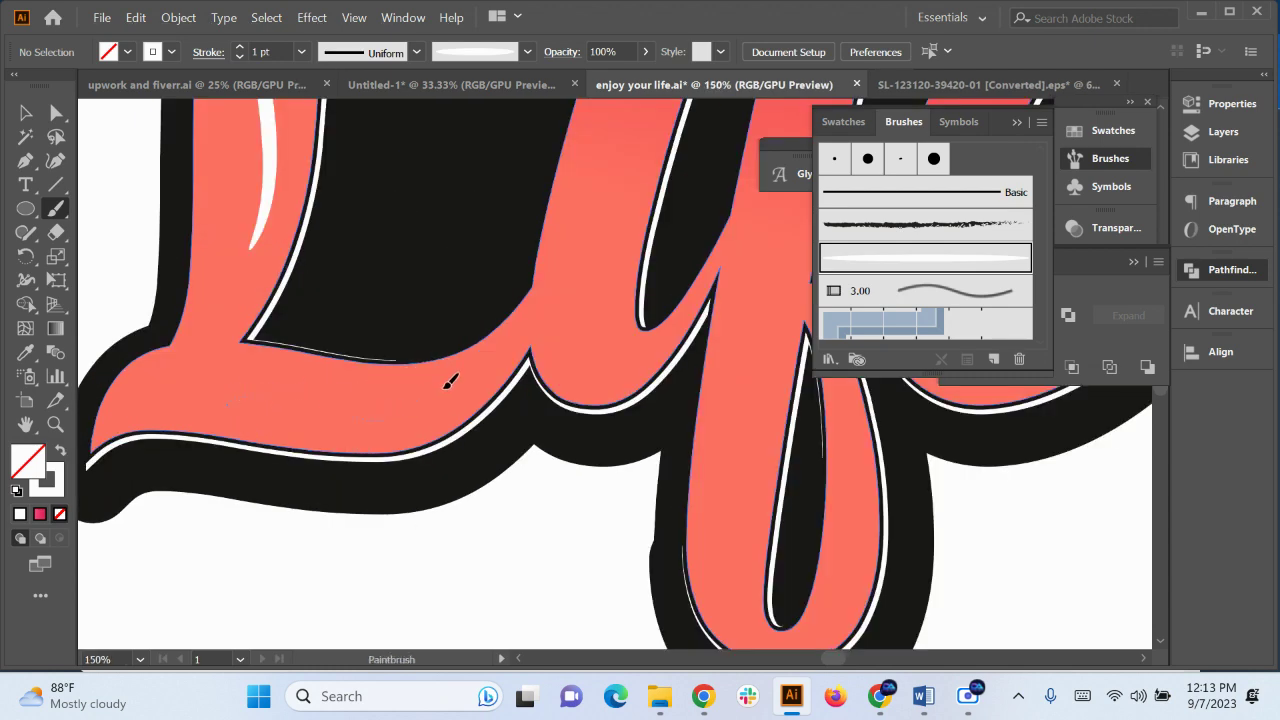
Paint a wavy white highlight along the base stroke of the "L" in "Life"
mouse_move(450, 380)
mouse_down()
mouse_move(230, 405)
mouse_move(262, 414)
mouse_up()
scroll(323, 437, down, 4)
scroll(462, 418, up, 3)
key(ctrl+z)
Paint a white tapered highlight down the stem of the "i" in "Life", undoing the unsuccessful strokes
mouse_move(253, 298)
mouse_down()
mouse_move(250, 432)
mouse_move(232, 325)
mouse_up()
key(ctrl+z)
key(ctrl+z)
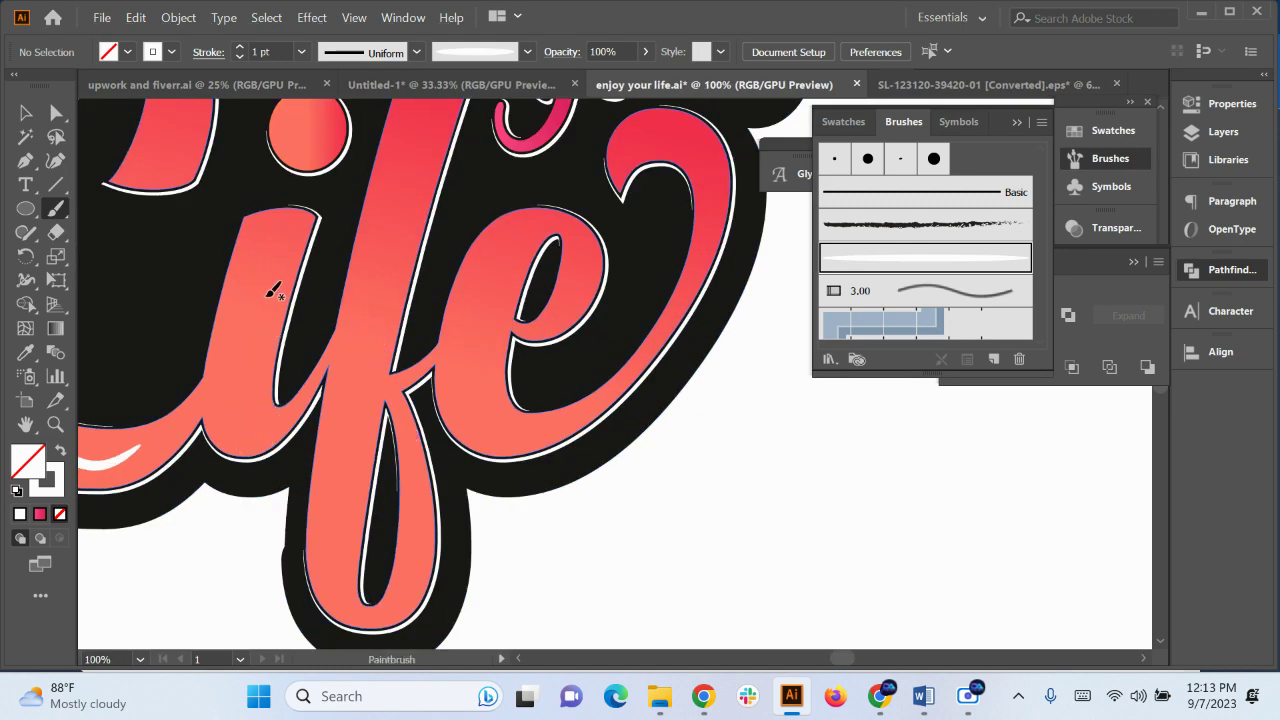
scroll(282, 425, down, 2)
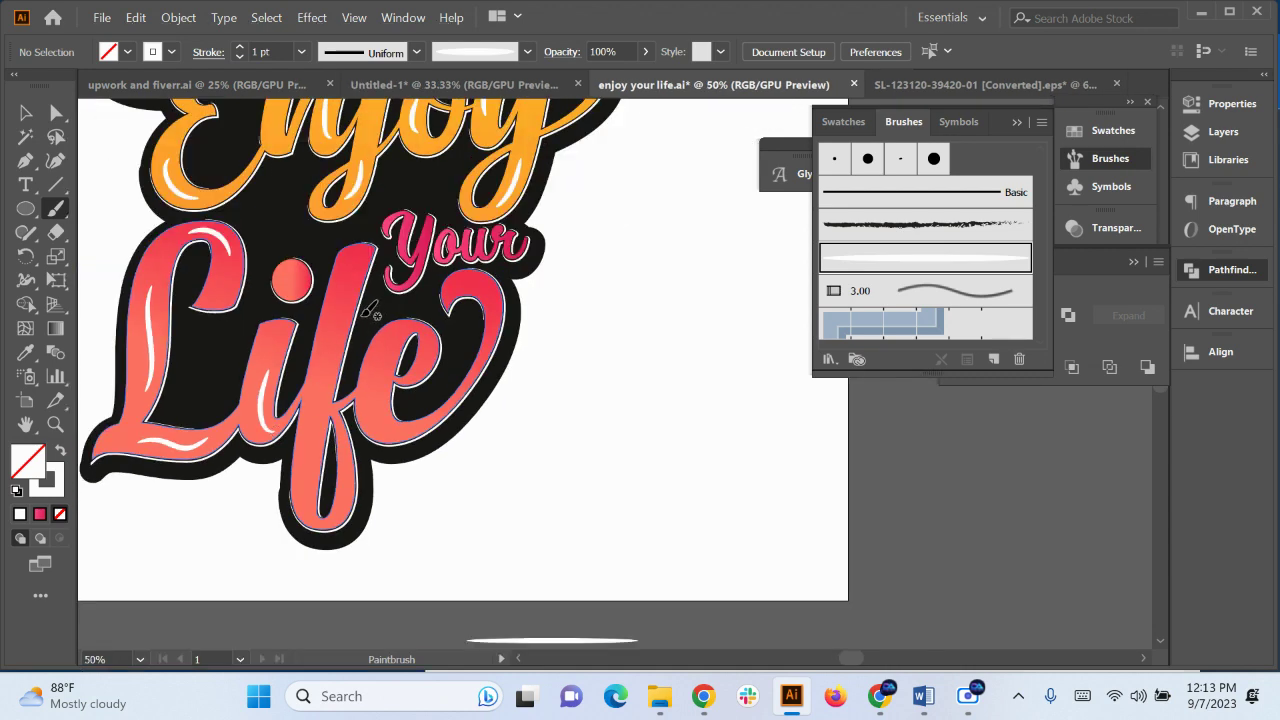
Paint white tapered highlights on the right side of the lower loop and on the upper stem of the "f" in "Life"
scroll(318, 551, up, 4)
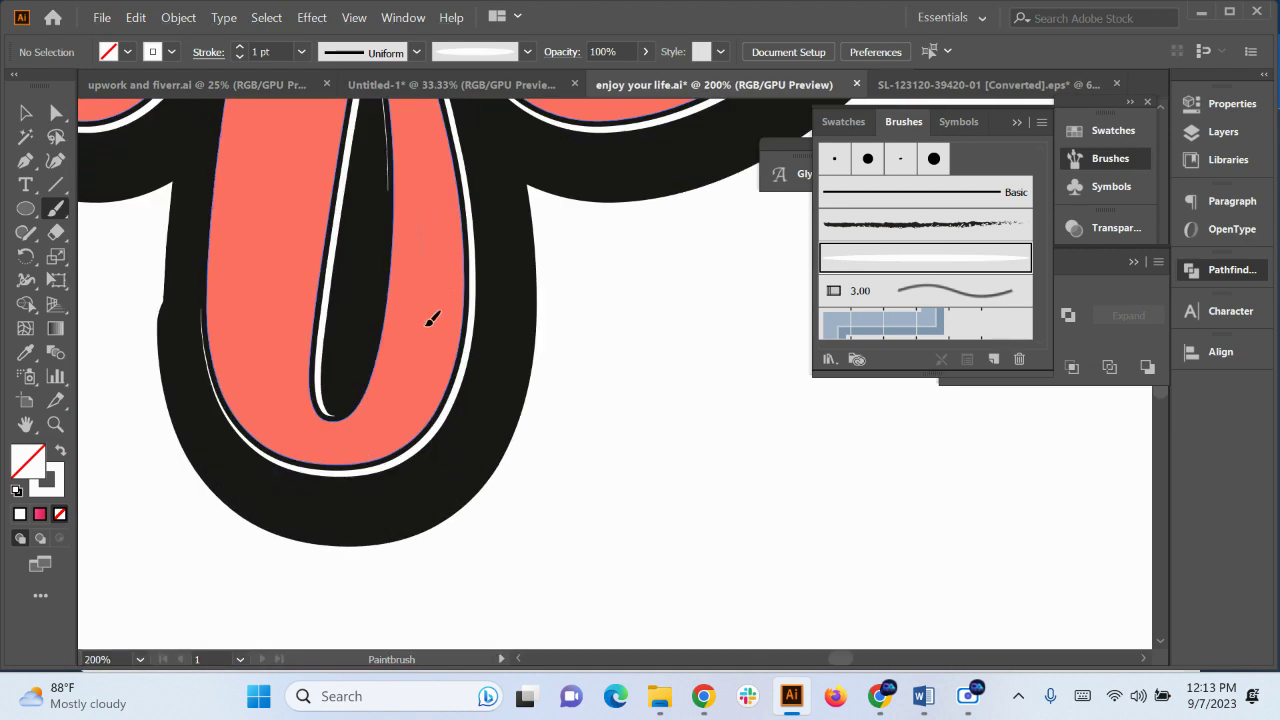
drag(432, 318, 396, 430)
scroll(396, 430, down, 3)
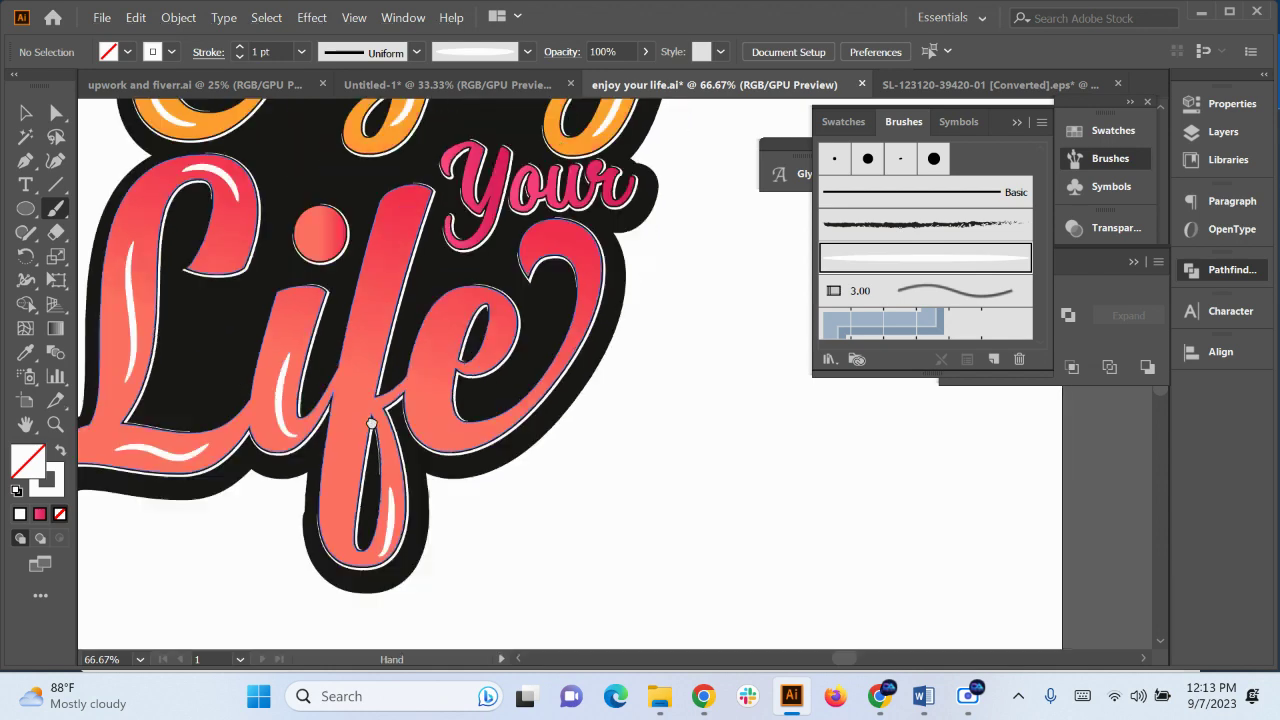
scroll(371, 424, up, 3)
scroll(308, 405, down, 4)
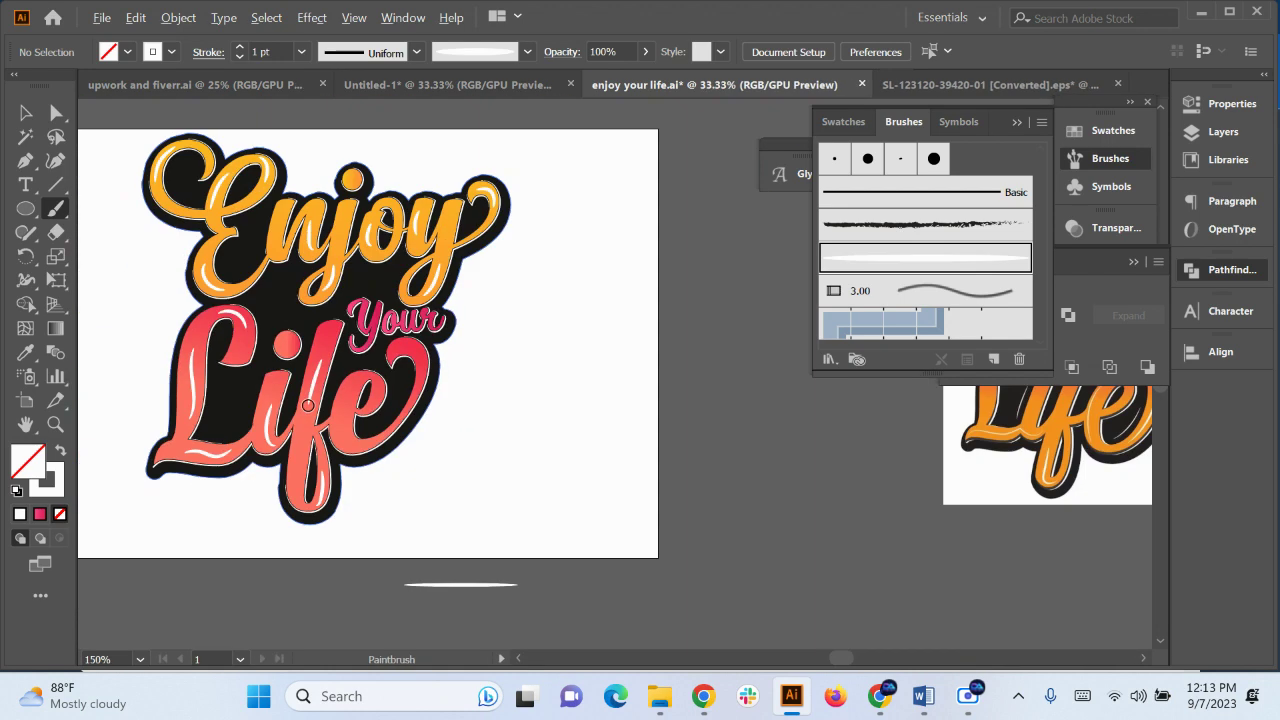
Paint a white tapered highlight on the right side of the loop of the "e" in "Life", redoing the stroke once
scroll(372, 422, up, 3)
drag(365, 285, 374, 352)
scroll(372, 331, up, 2)
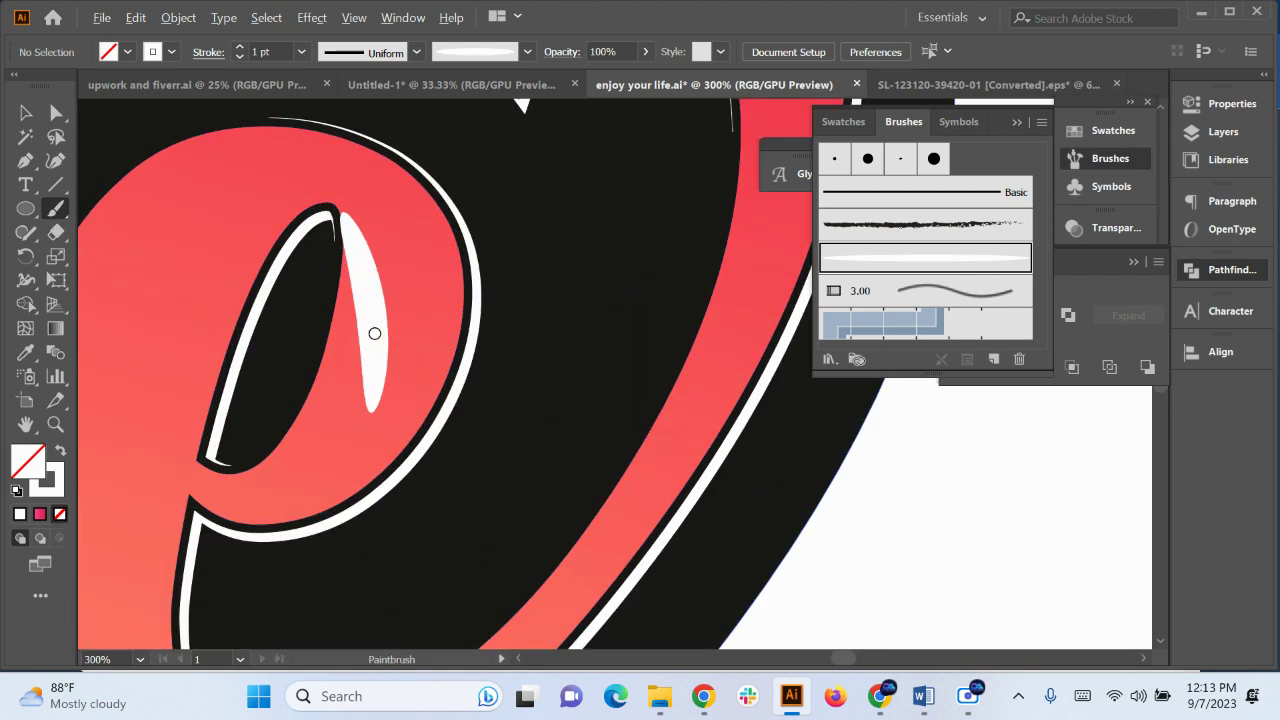
key(ctrl+z)
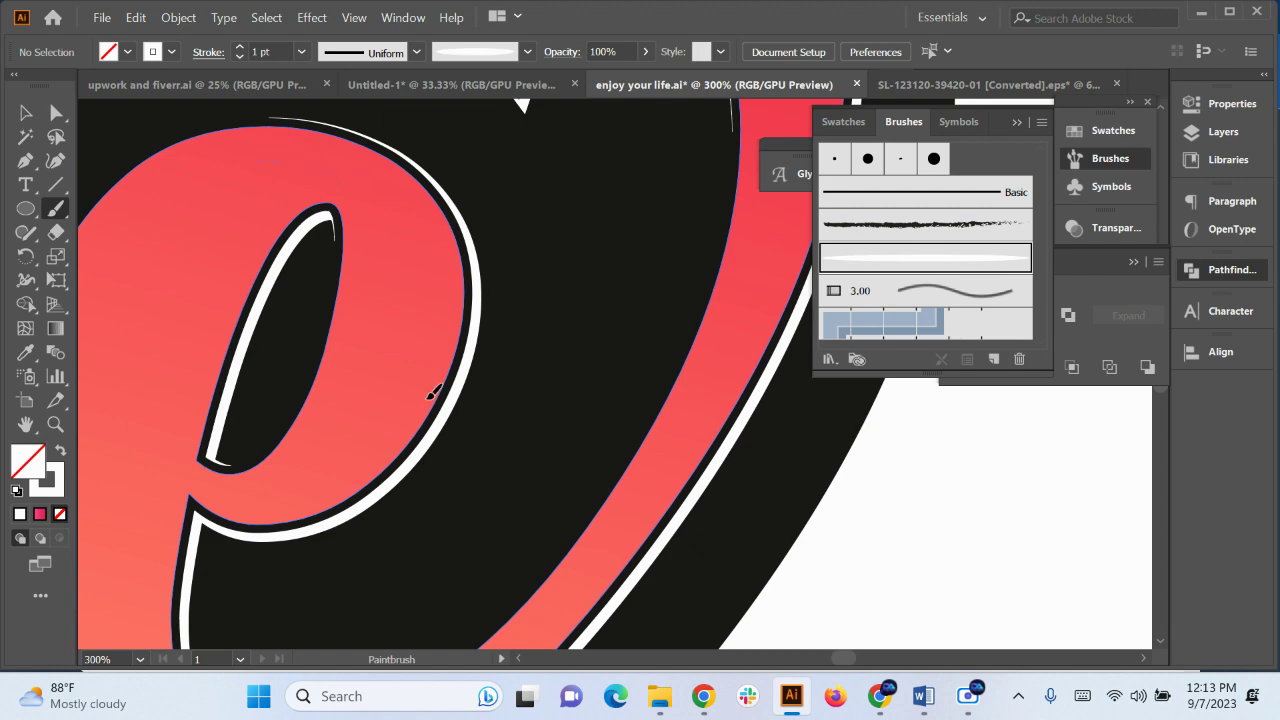
drag(357, 400, 392, 220)
scroll(465, 370, down, 4)
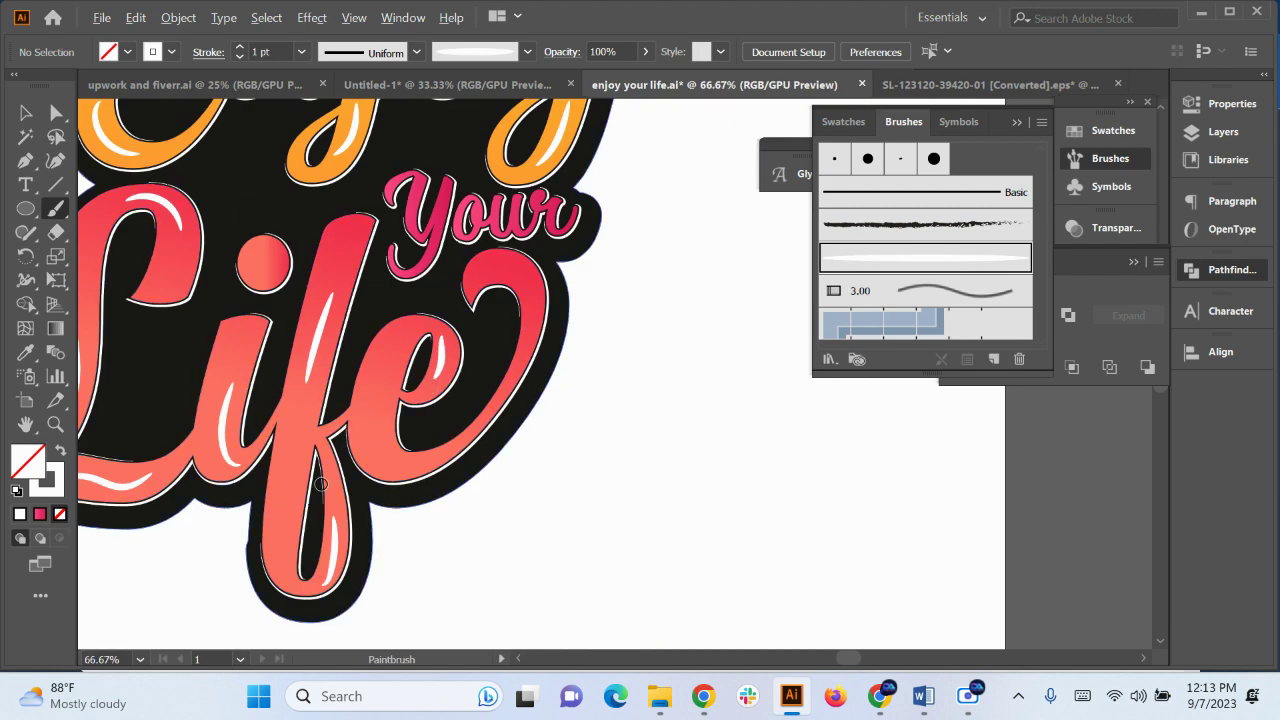
Paint a white tapered highlight along the lower bowl of the "e" in "Life"
scroll(325, 475, up, 3)
drag(556, 457, 588, 462)
scroll(421, 457, down, 4)
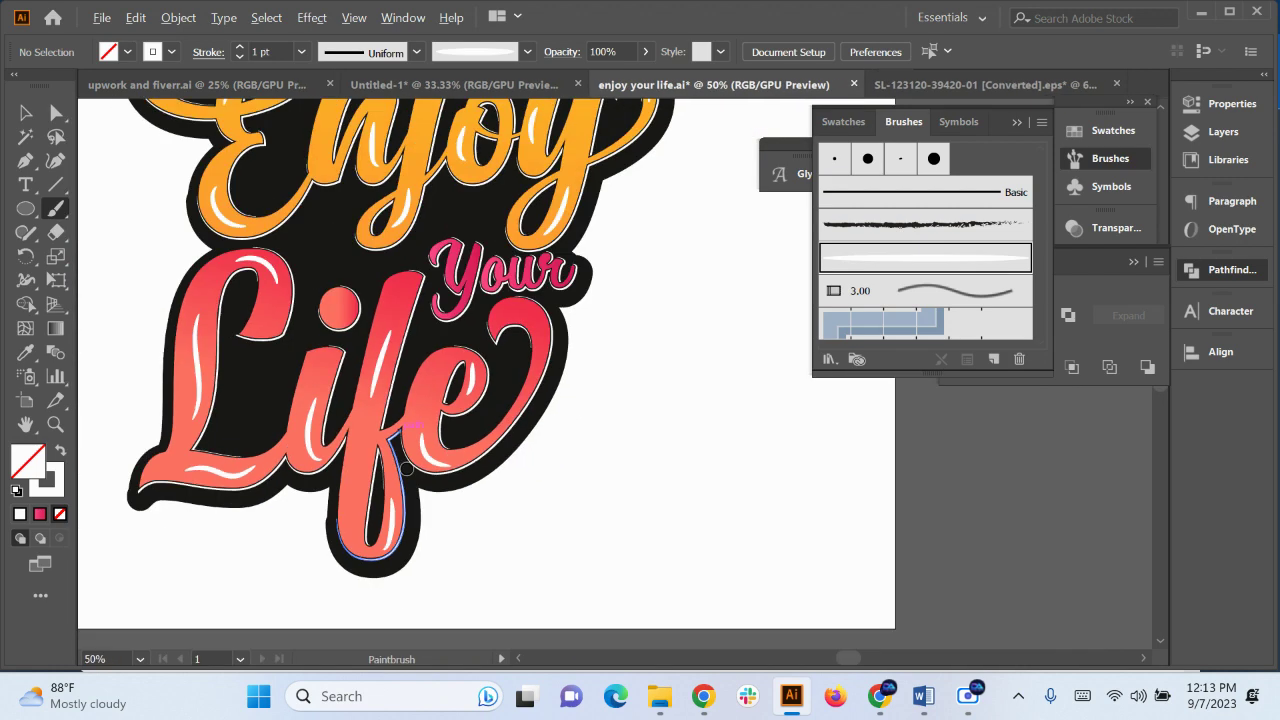
Paint a curved white highlight around the upper swash at the end of the "e" in "Life", redoing the stroke once
scroll(540, 350, up, 4)
drag(391, 203, 461, 346)
drag(451, 268, 509, 371)
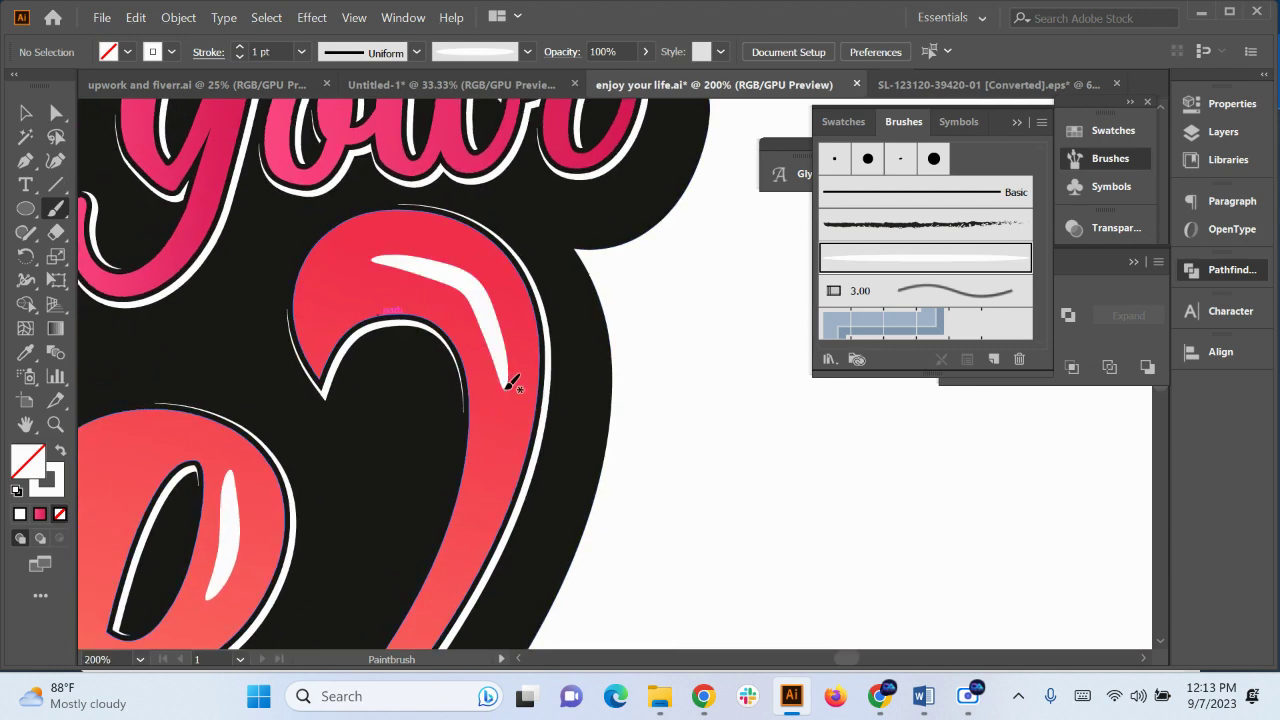
scroll(505, 368, down, 4)
key(ctrl+z)
scroll(495, 365, up, 4)
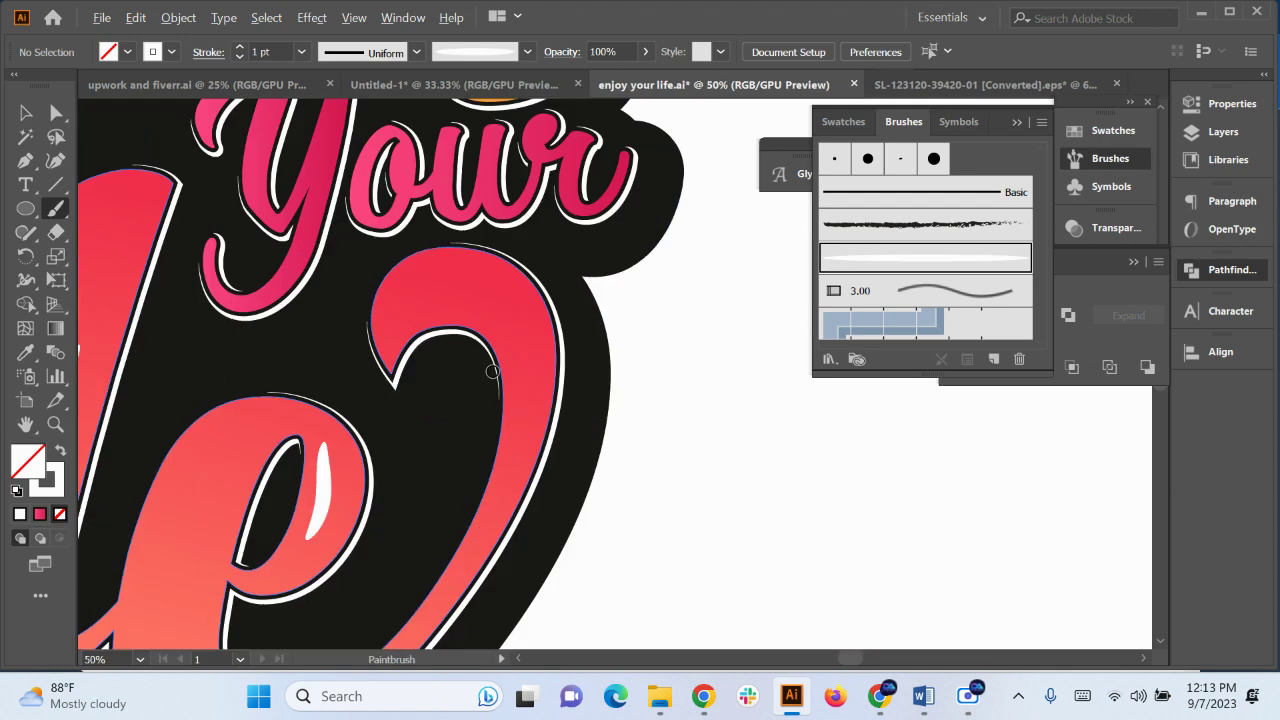
drag(450, 255, 523, 357)
scroll(523, 357, down, 7)
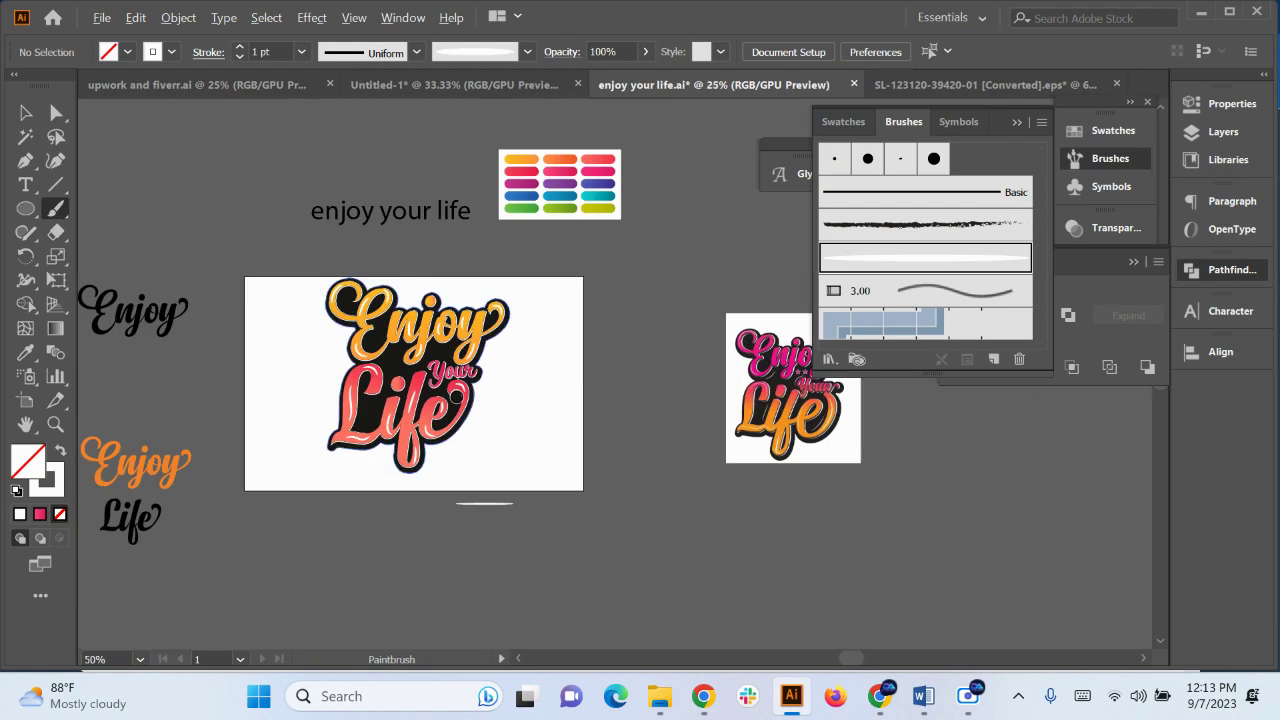
Compare the highlights on the reference lettering with those on the recreated artwork
scroll(758, 397, up, 4)
scroll(883, 435, up, 2)
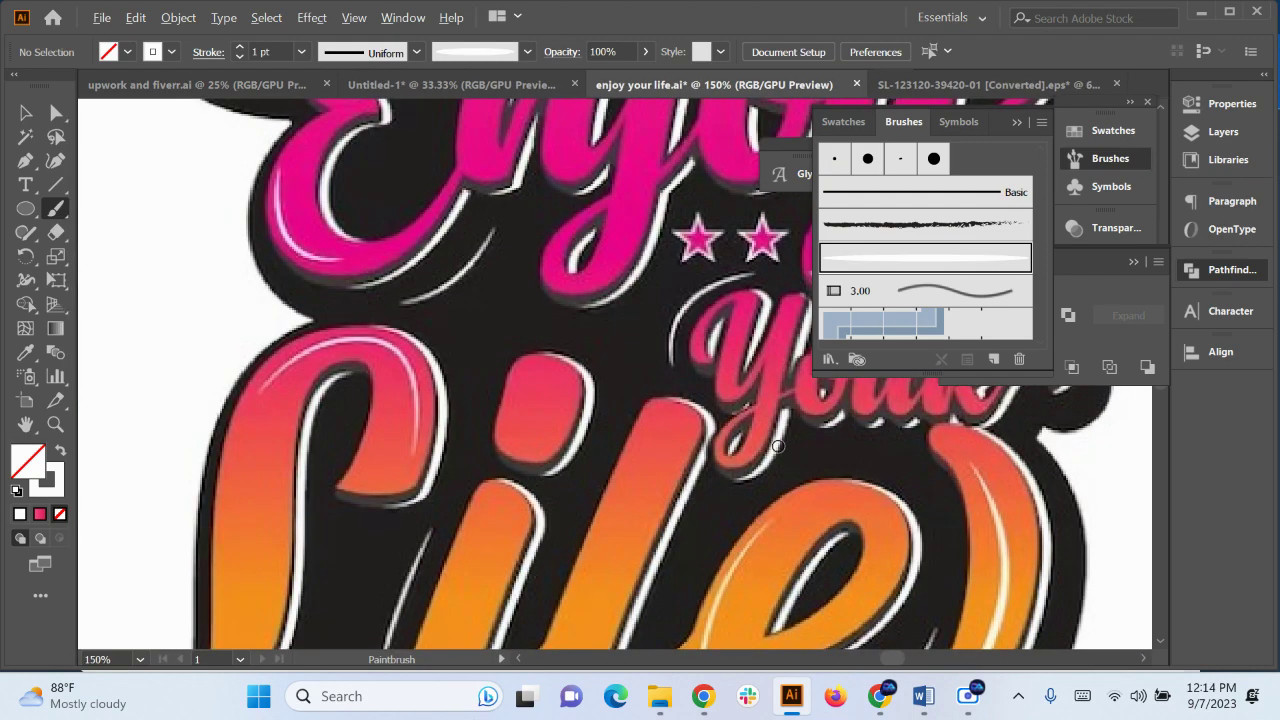
scroll(740, 386, down, 2)
scroll(872, 400, up, 2)
scroll(765, 409, down, 5)
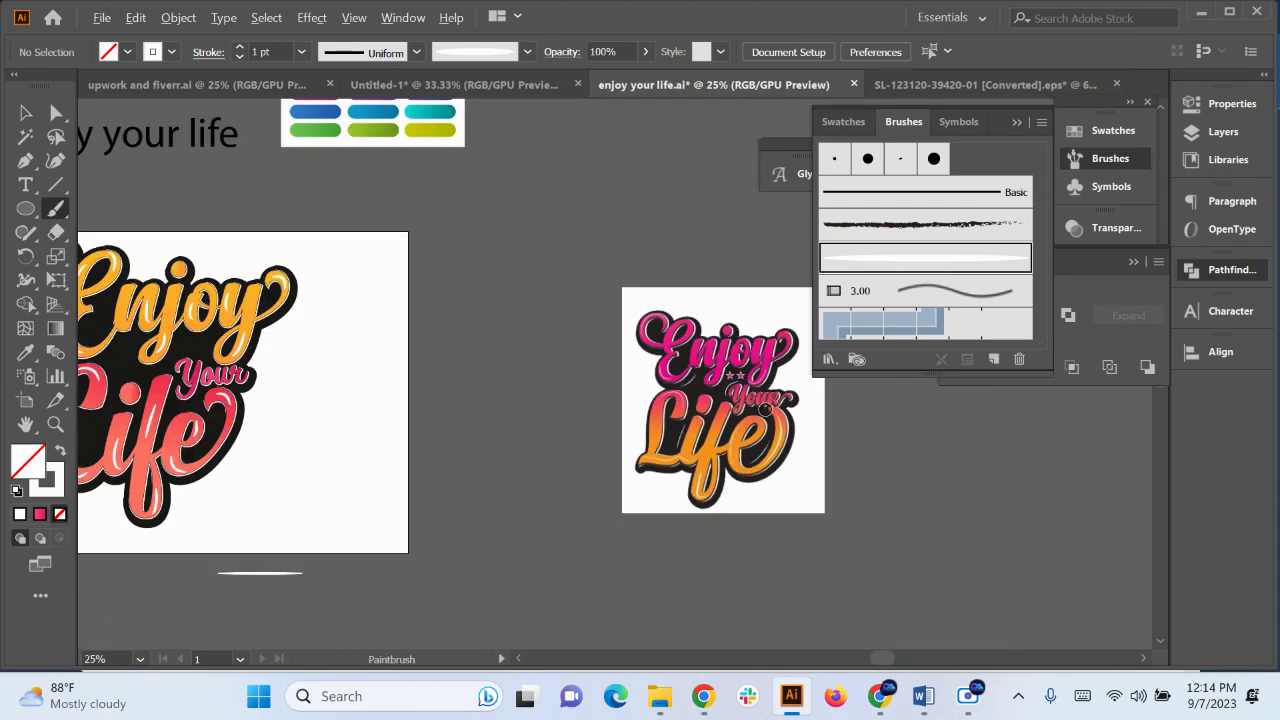
scroll(765, 408, down, 1)
scroll(480, 445, up, 3)
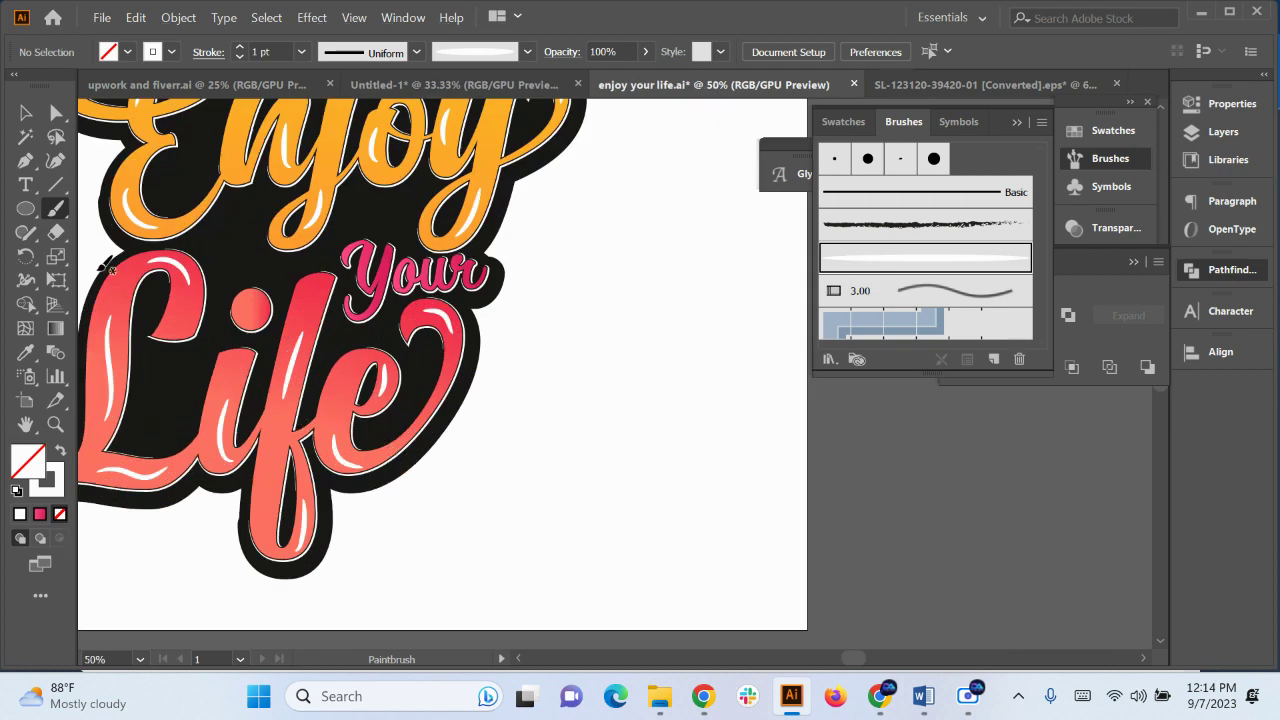
click(25, 136)
drag(425, 499, 586, 523)
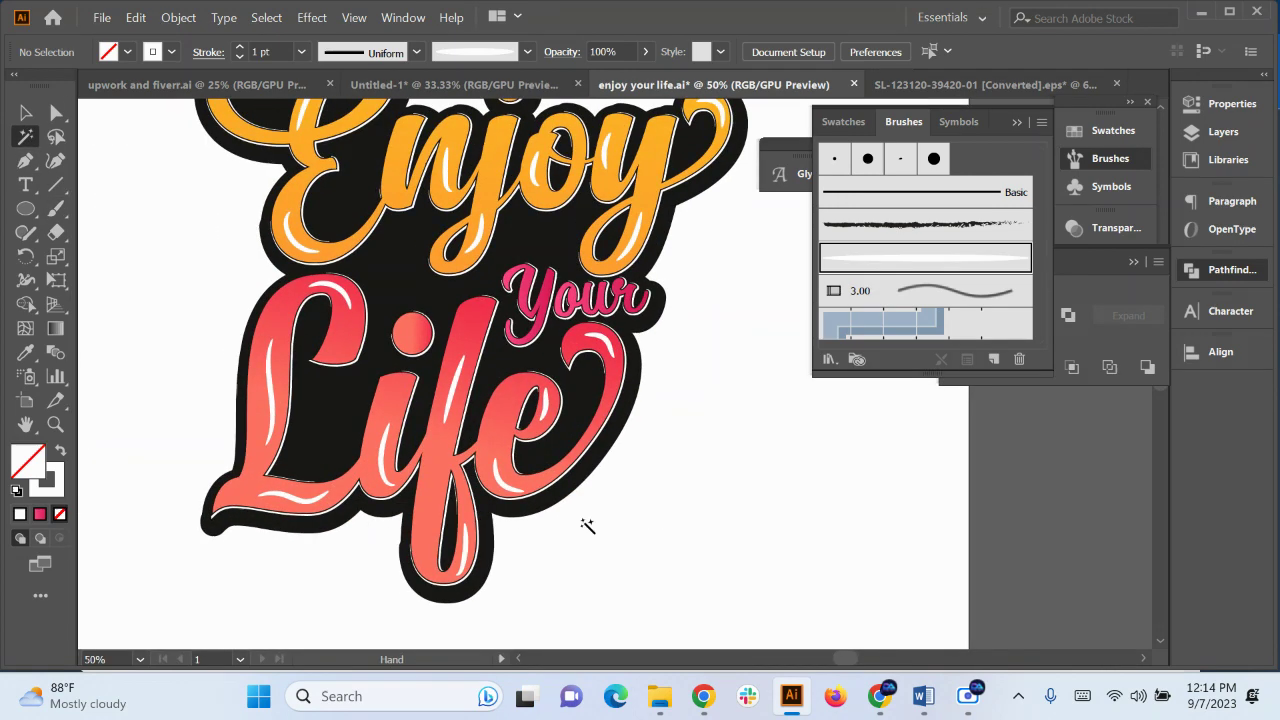
click(302, 502)
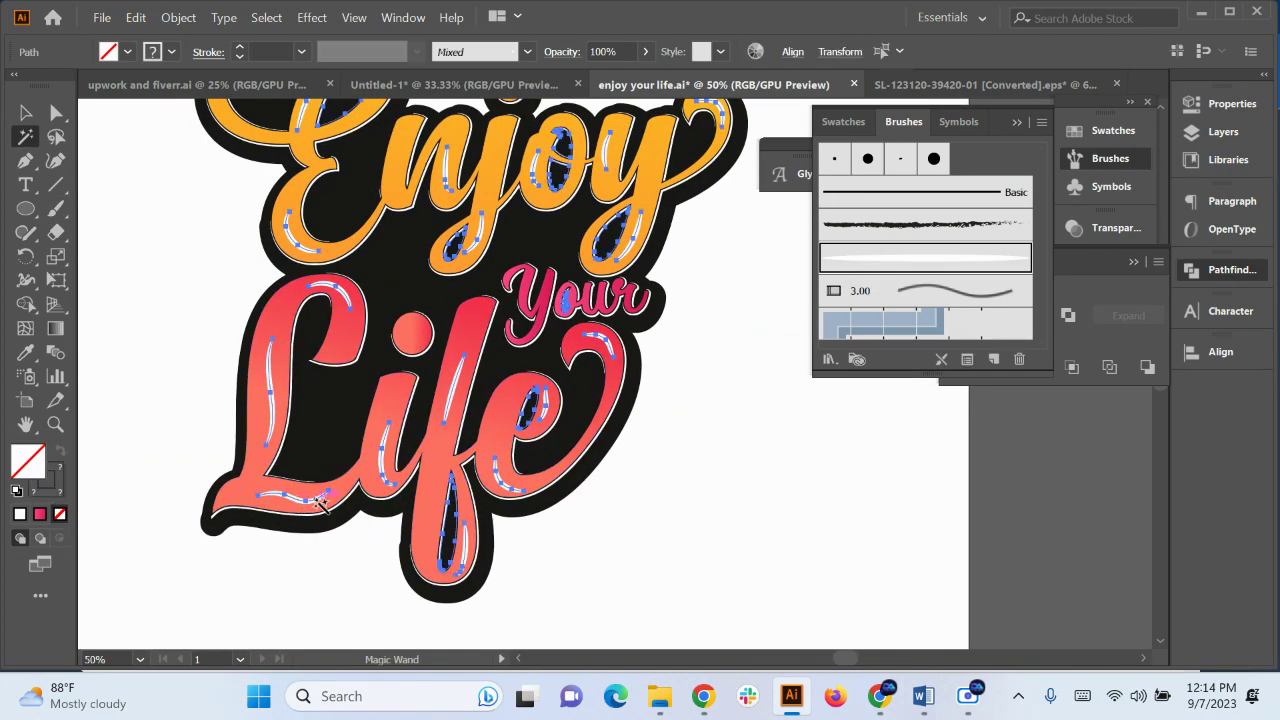
click(26, 112)
click(171, 216)
Group the white highlight strokes on the "E", "n" and "j" of "Enjoy"
scroll(200, 200, up, 3)
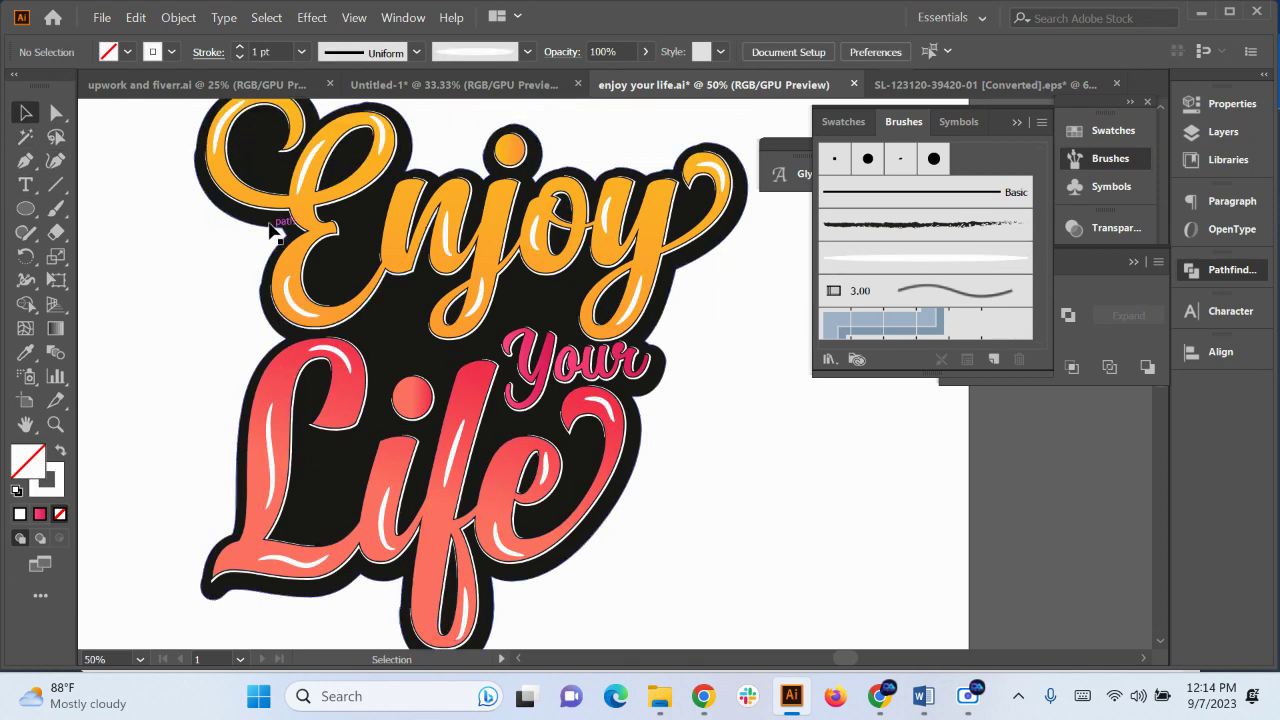
click(238, 209)
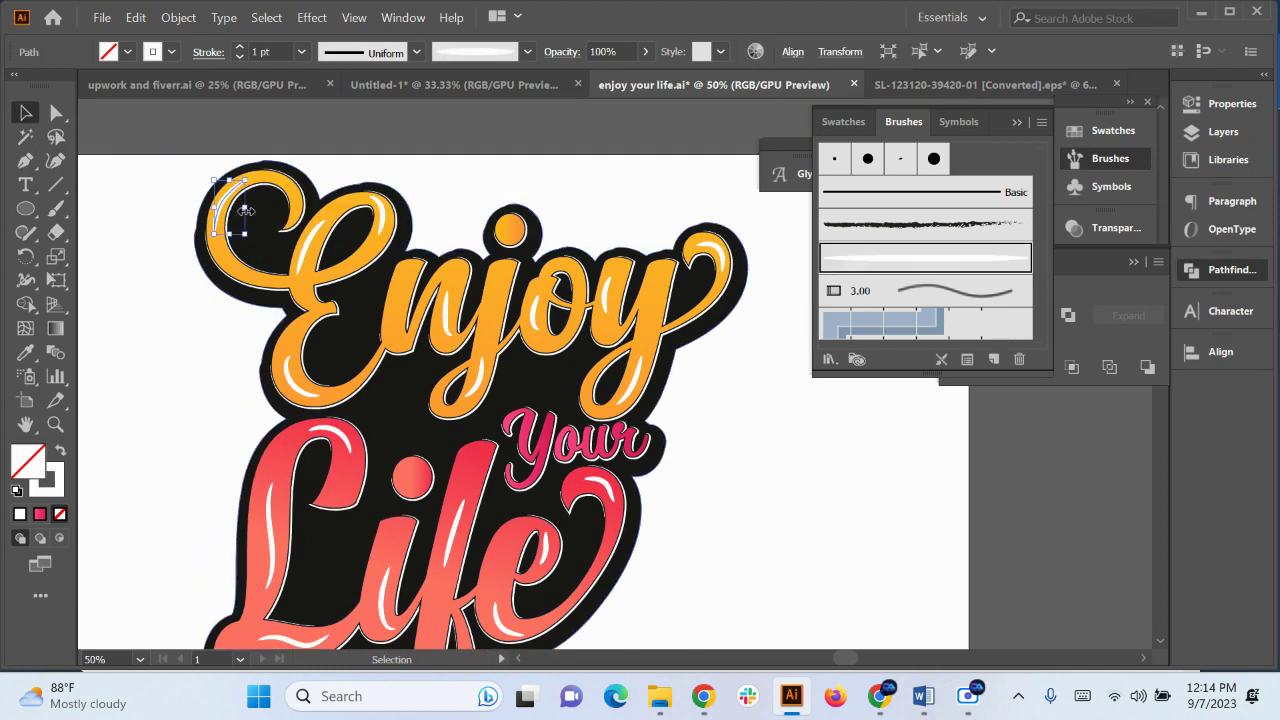
scroll(240, 210, up, 2)
shift+click(352, 276)
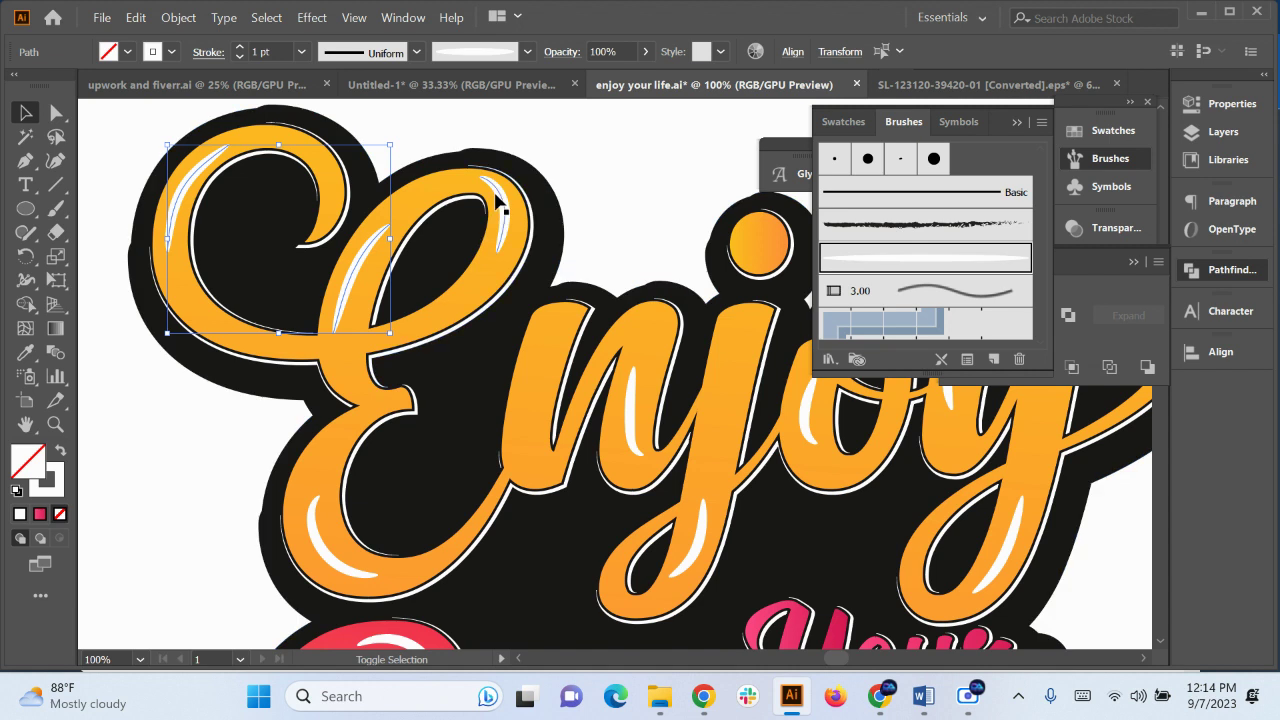
shift+click(500, 200)
shift+click(323, 533)
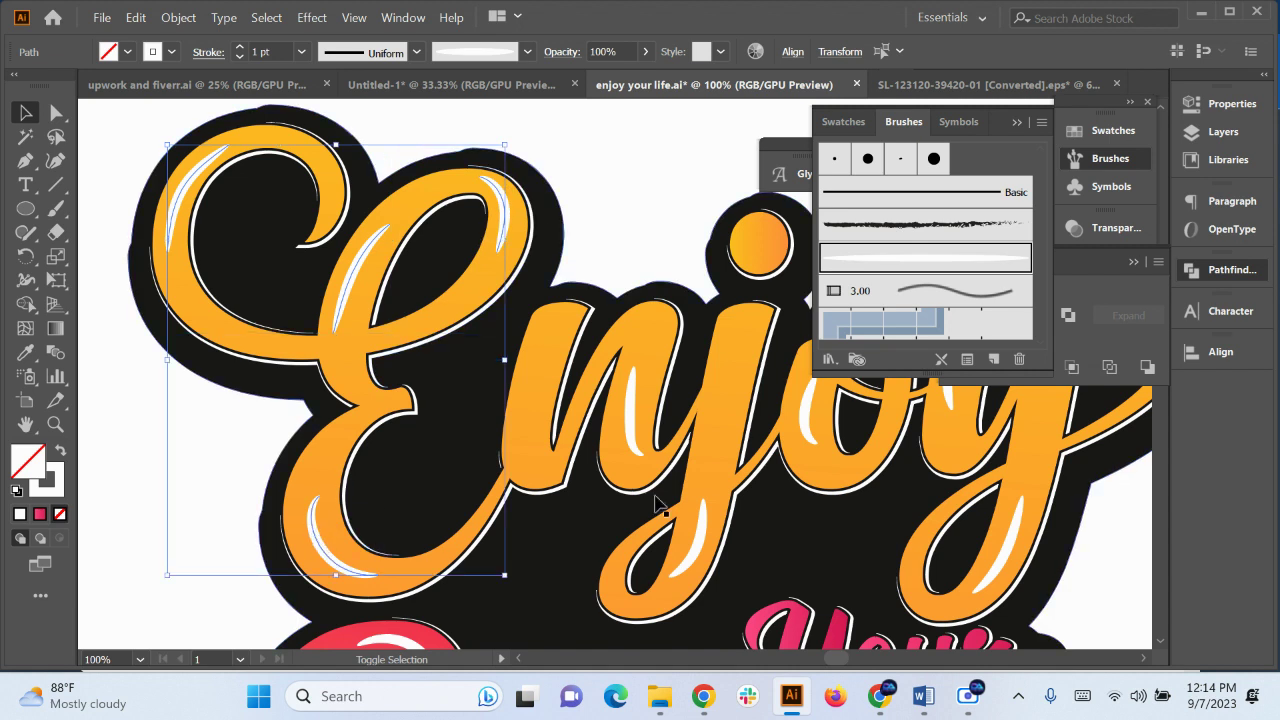
shift+click(640, 413)
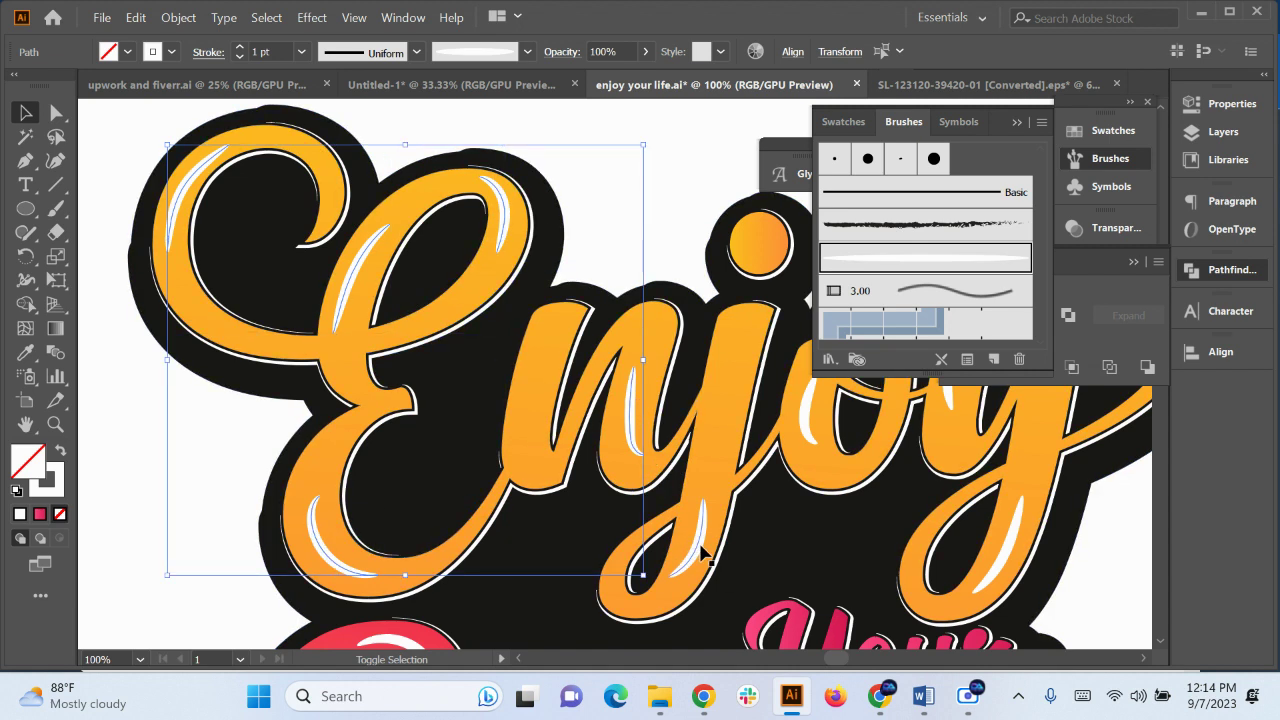
shift+click(697, 548)
scroll(279, 408, down, 2)
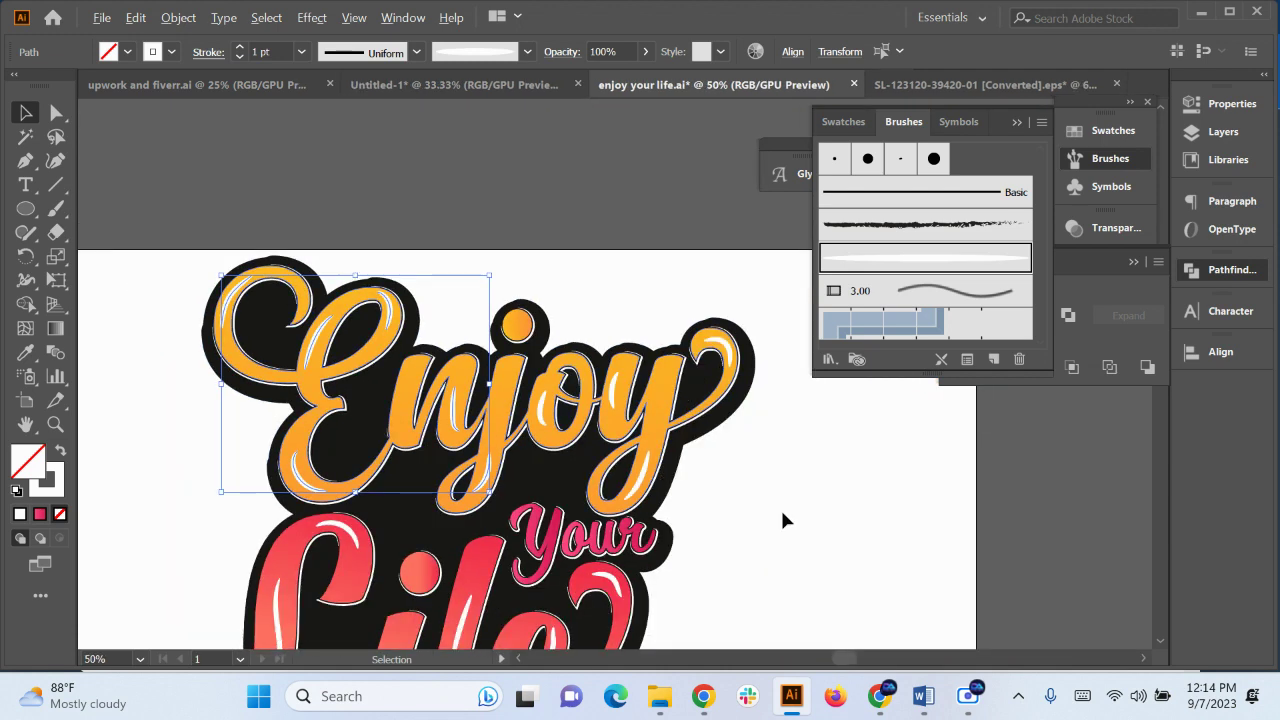
scroll(629, 486, up, 2)
key(ctrl+g)
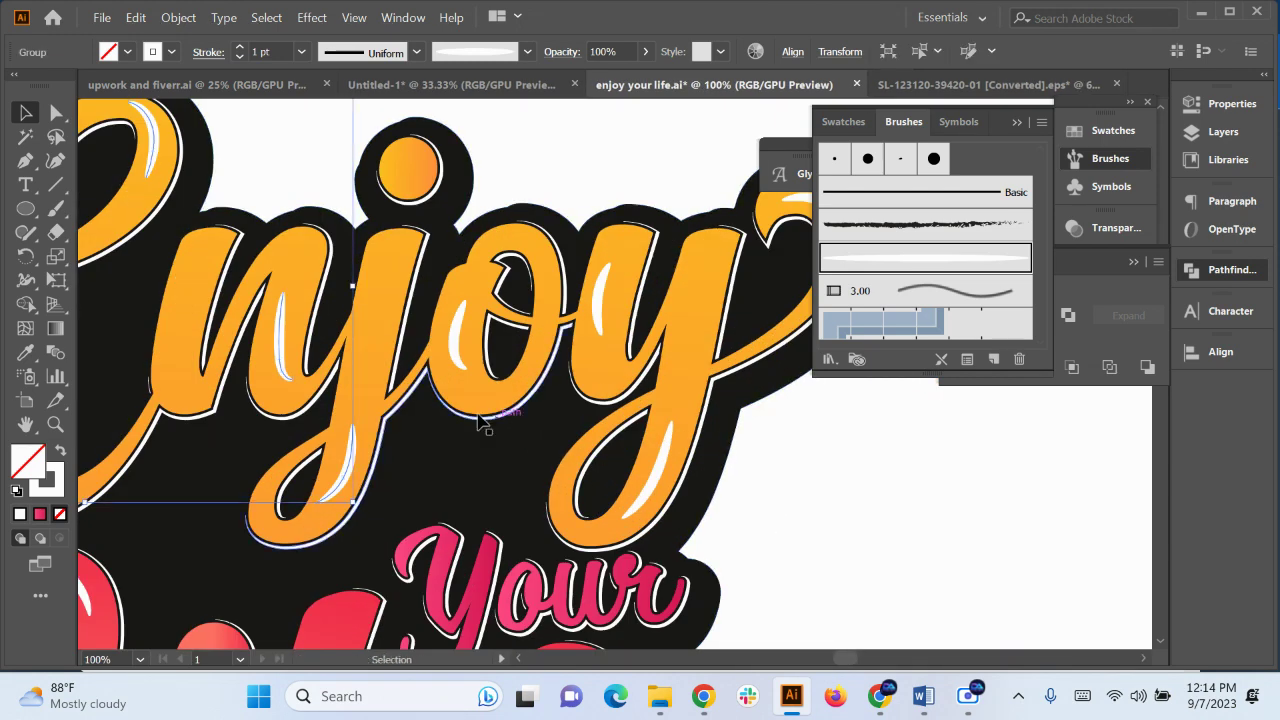
Add the highlights on the "o", the "y" and its end swash to the selection and group them with the earlier "Enjoy" highlights
shift+click(463, 333)
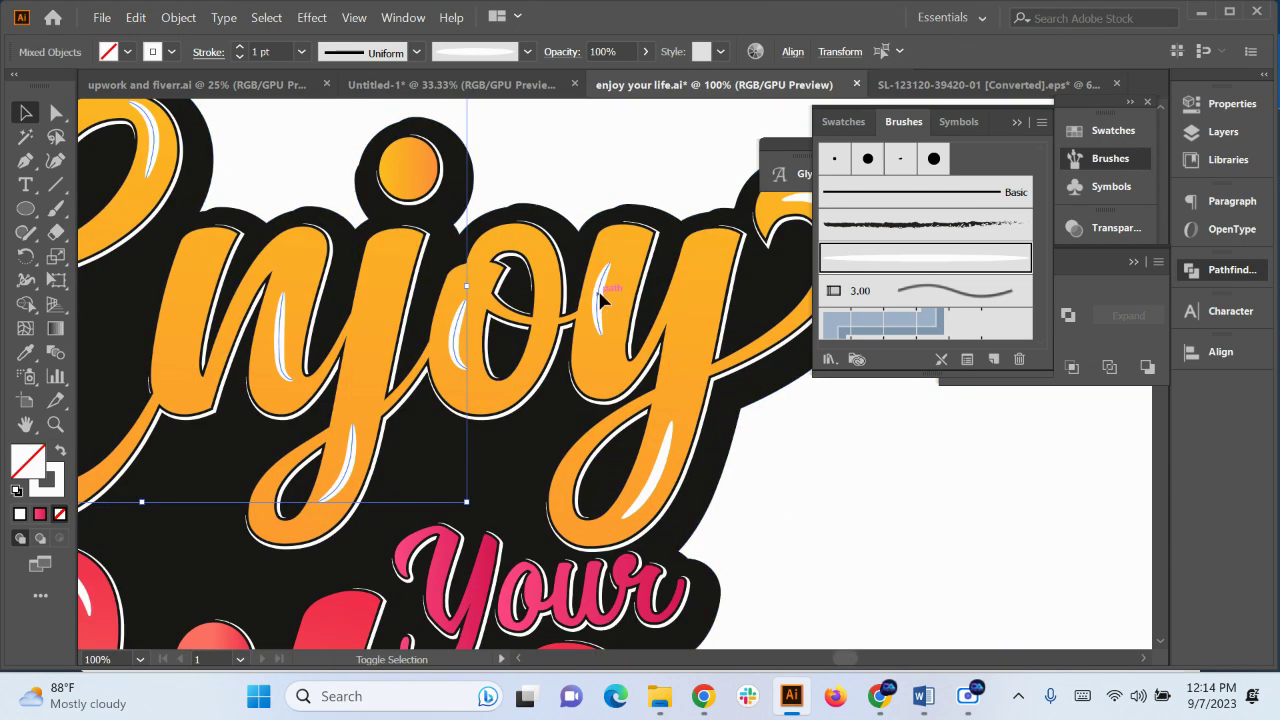
shift+click(598, 288)
shift+click(655, 455)
drag(846, 460, 748, 522)
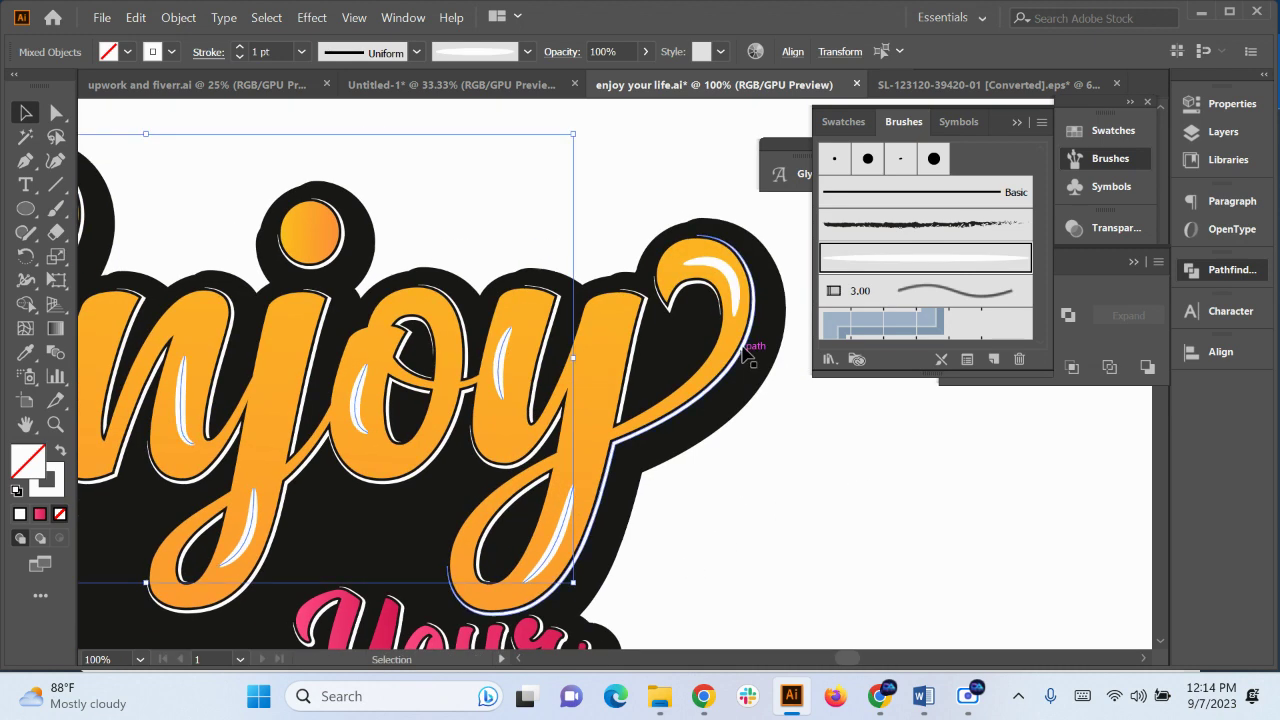
shift+click(730, 275)
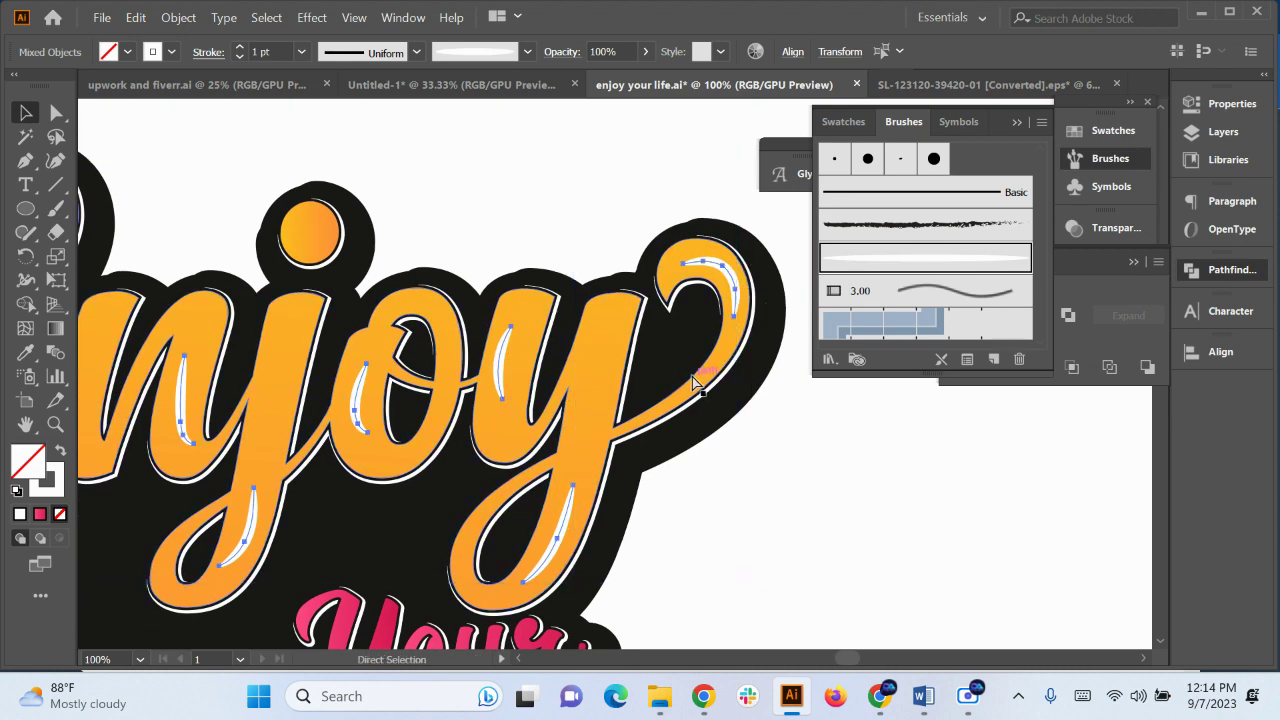
key(ctrl+g)
Select the white highlights on the "L", "i", both parts of the "f", and the loop and swash of the "e" in "Life"
scroll(583, 368, down, 1)
scroll(579, 362, down, 1)
drag(394, 620, 554, 474)
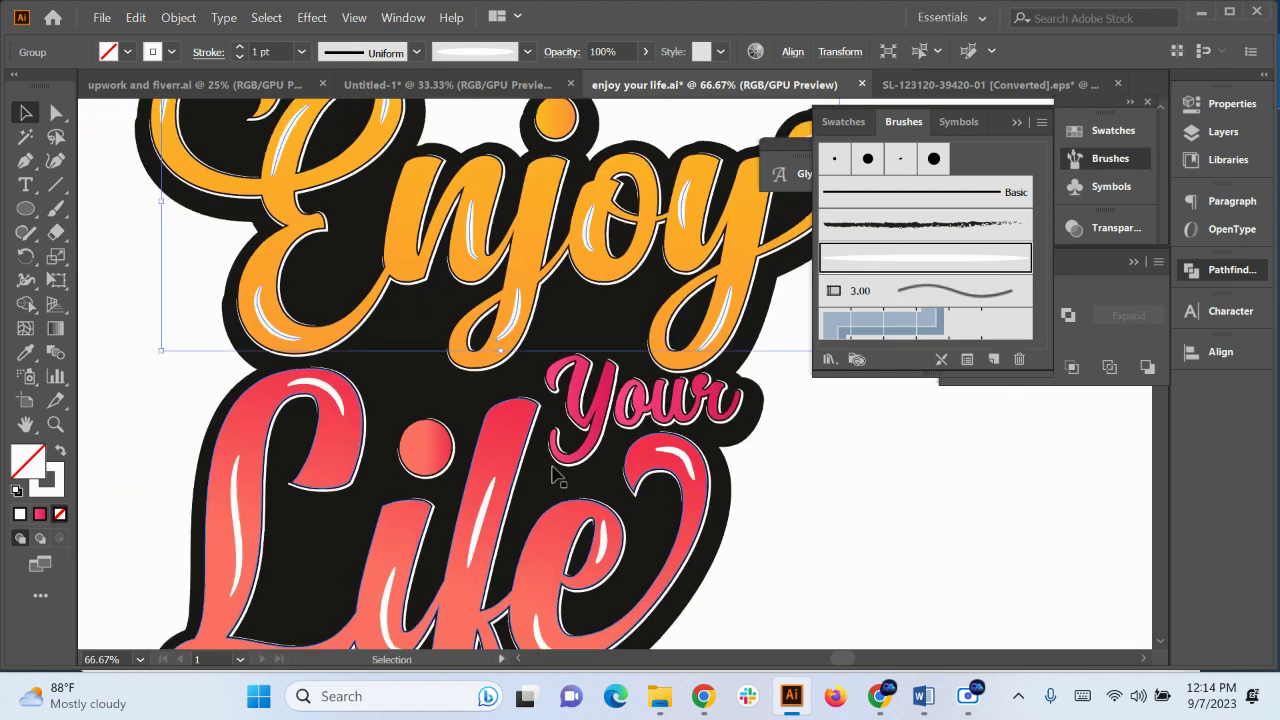
scroll(267, 515, up, 1)
scroll(262, 513, down, 2)
scroll(265, 525, down, 1)
scroll(266, 580, down, 1)
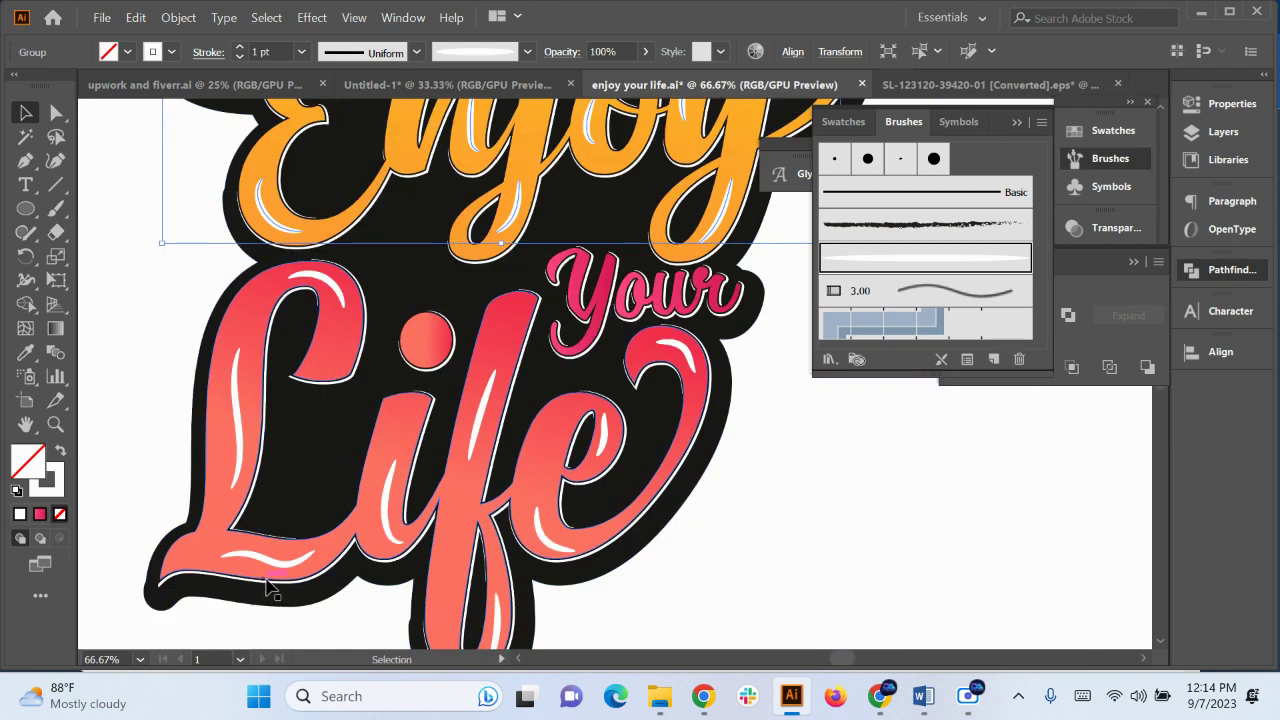
click(268, 560)
shift+click(237, 447)
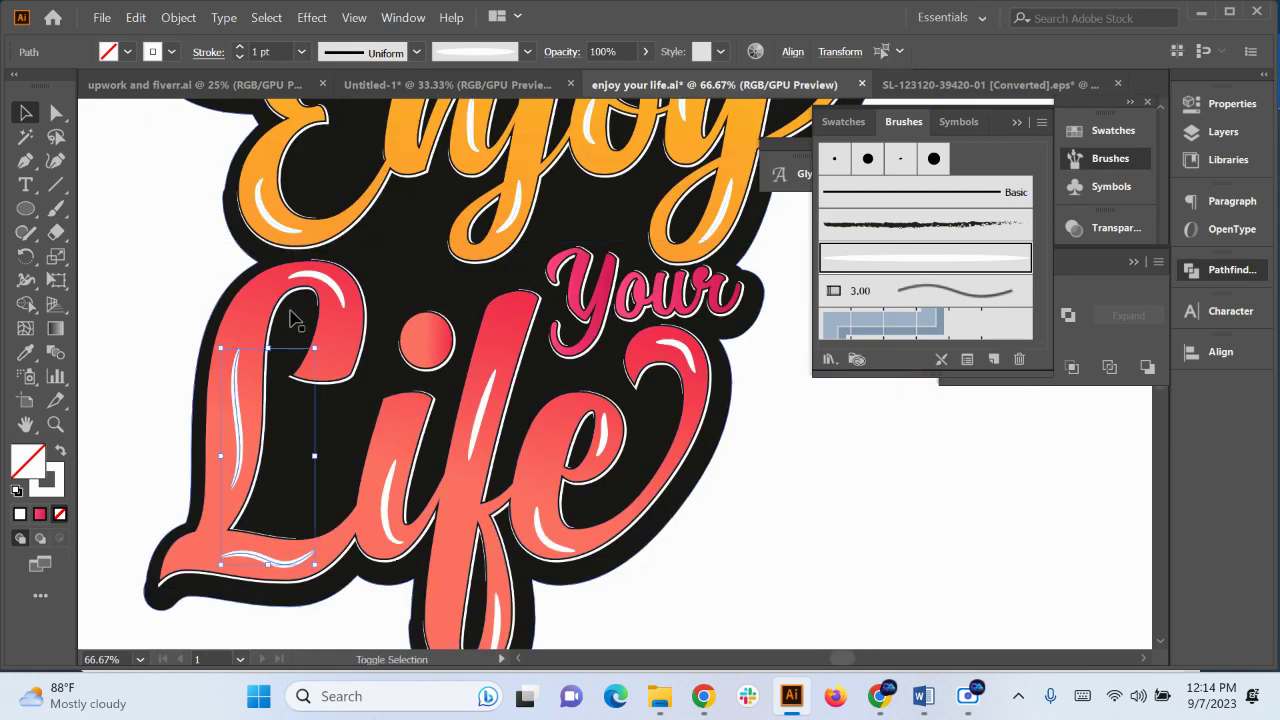
shift+click(322, 292)
shift+click(394, 490)
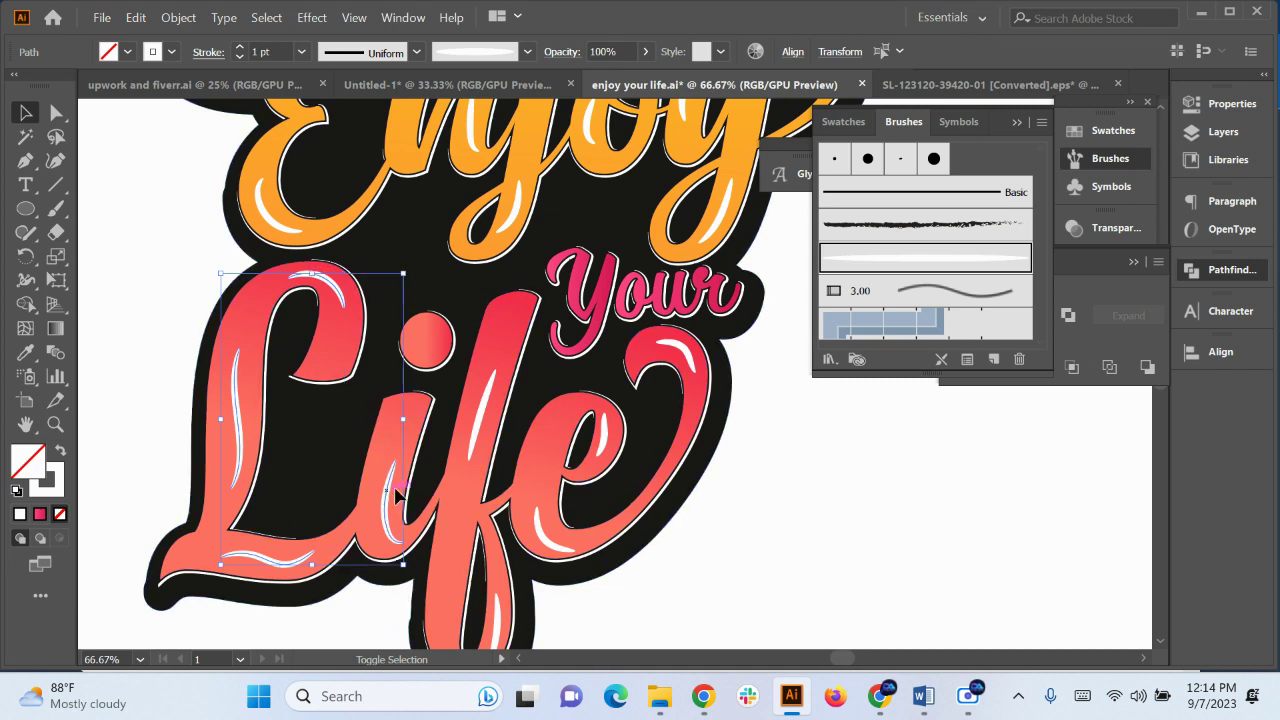
shift+click(483, 420)
shift+click(606, 432)
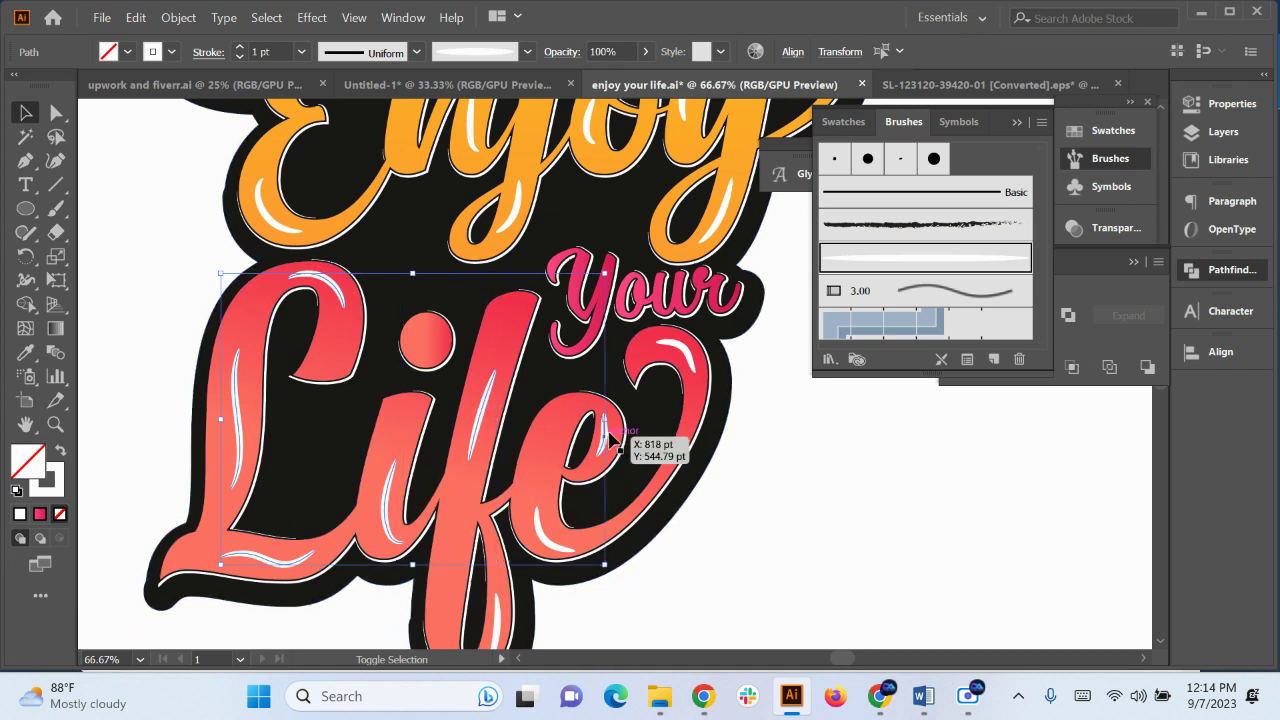
shift+click(672, 352)
scroll(680, 350, down, 1)
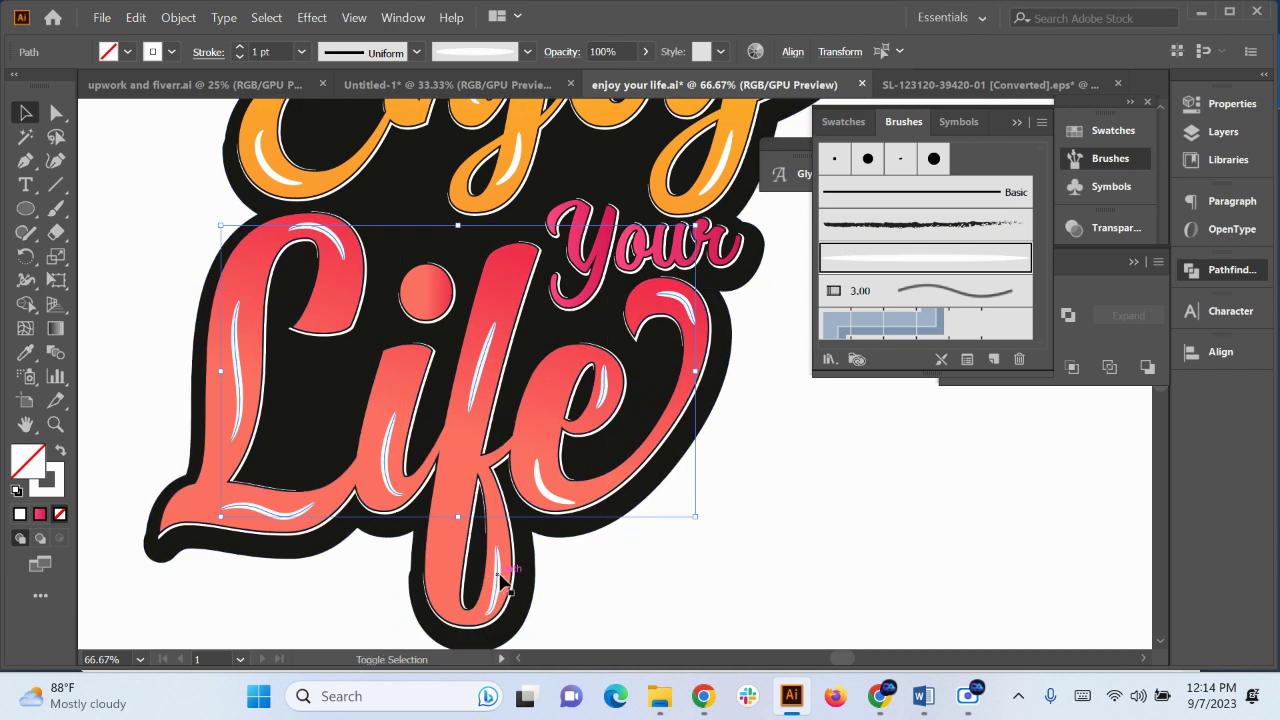
scroll(500, 578, up, 3)
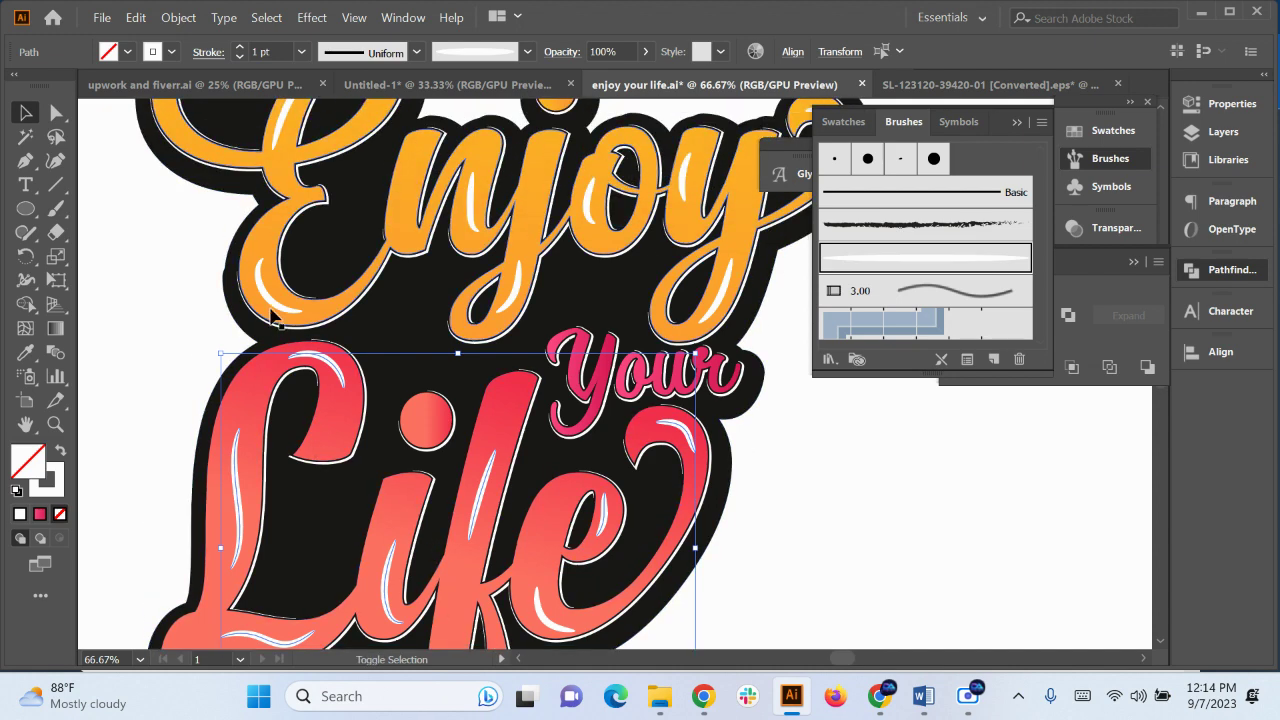
Add the "Enjoy" highlight group and the "e" lower-bowl highlight to the selection, and group all the highlights together
shift+click(272, 310)
scroll(543, 457, down, 1)
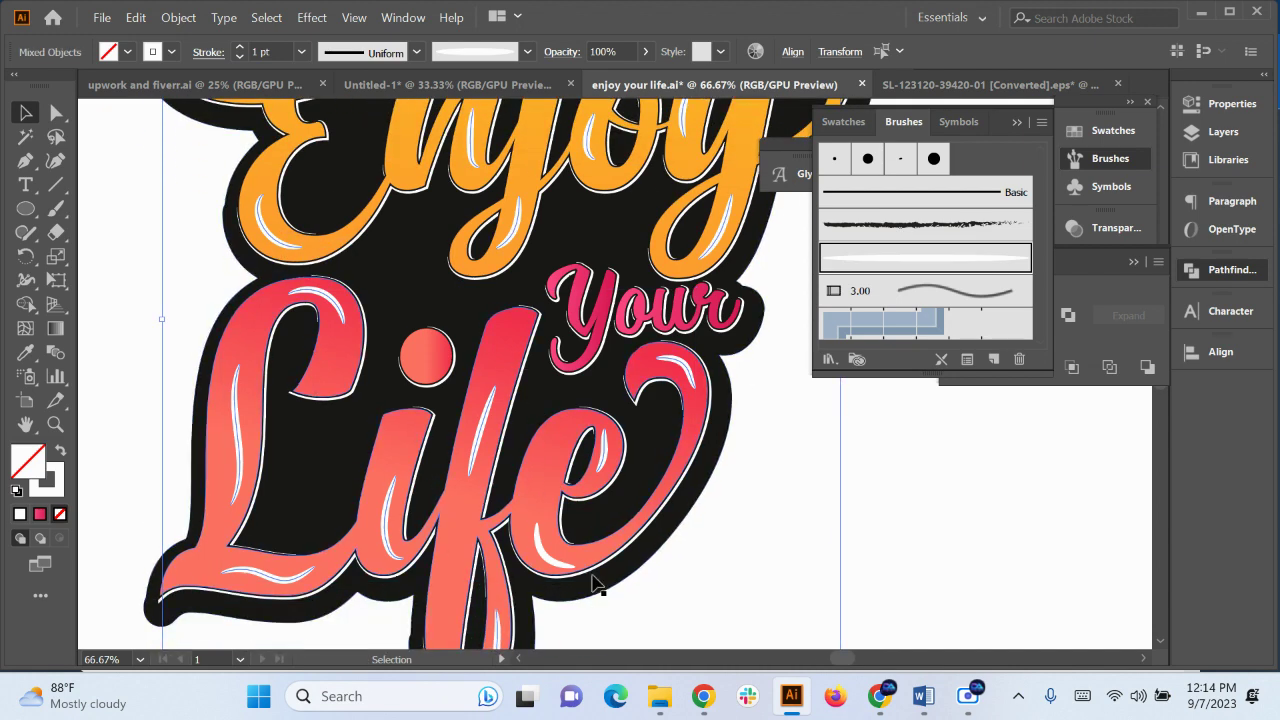
shift+click(541, 554)
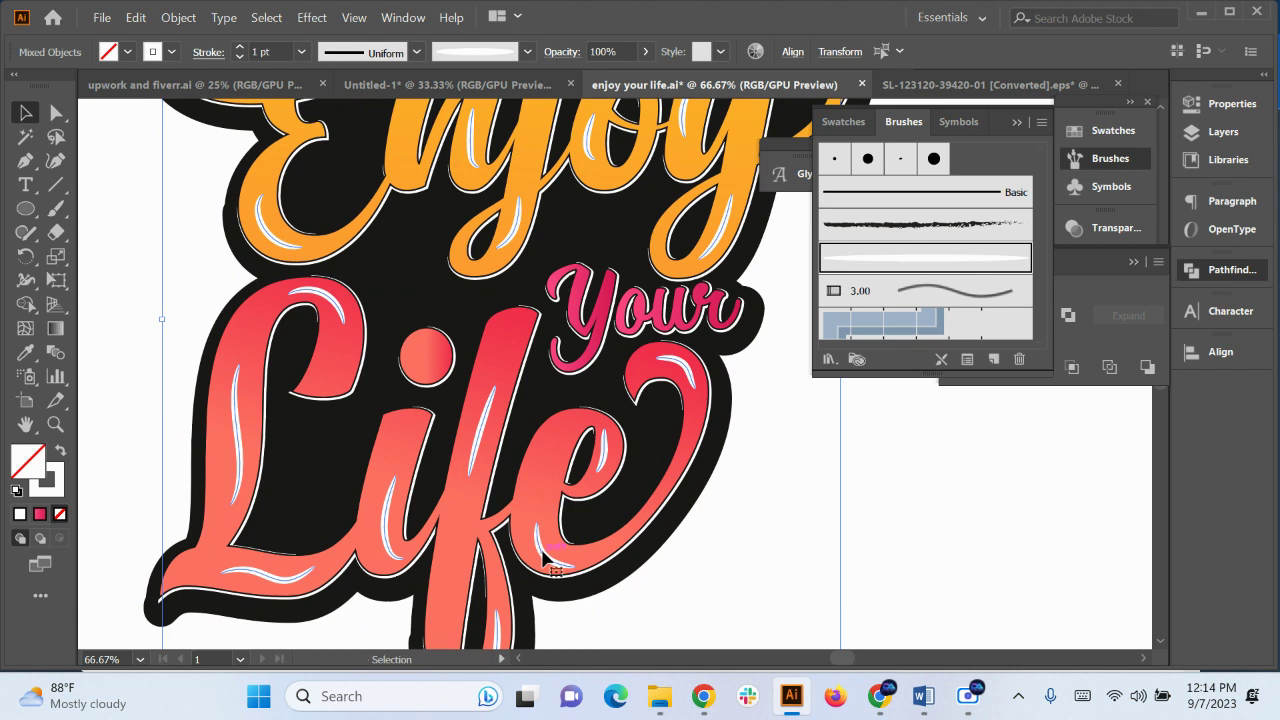
key(ctrl+g)
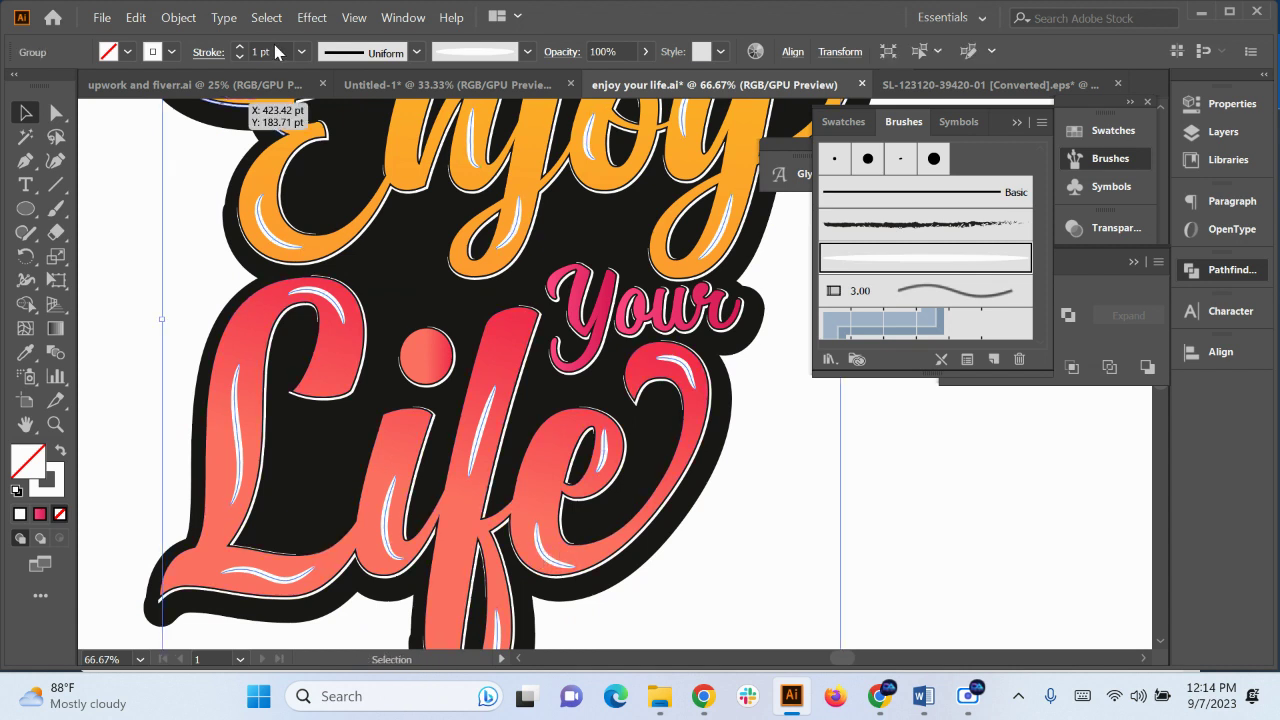
Apply the rough charcoal-textured art brush to the grouped highlights at a 1 pt stroke weight, and deselect them
scroll(270, 48, down, 1)
text(1)
key(Return)
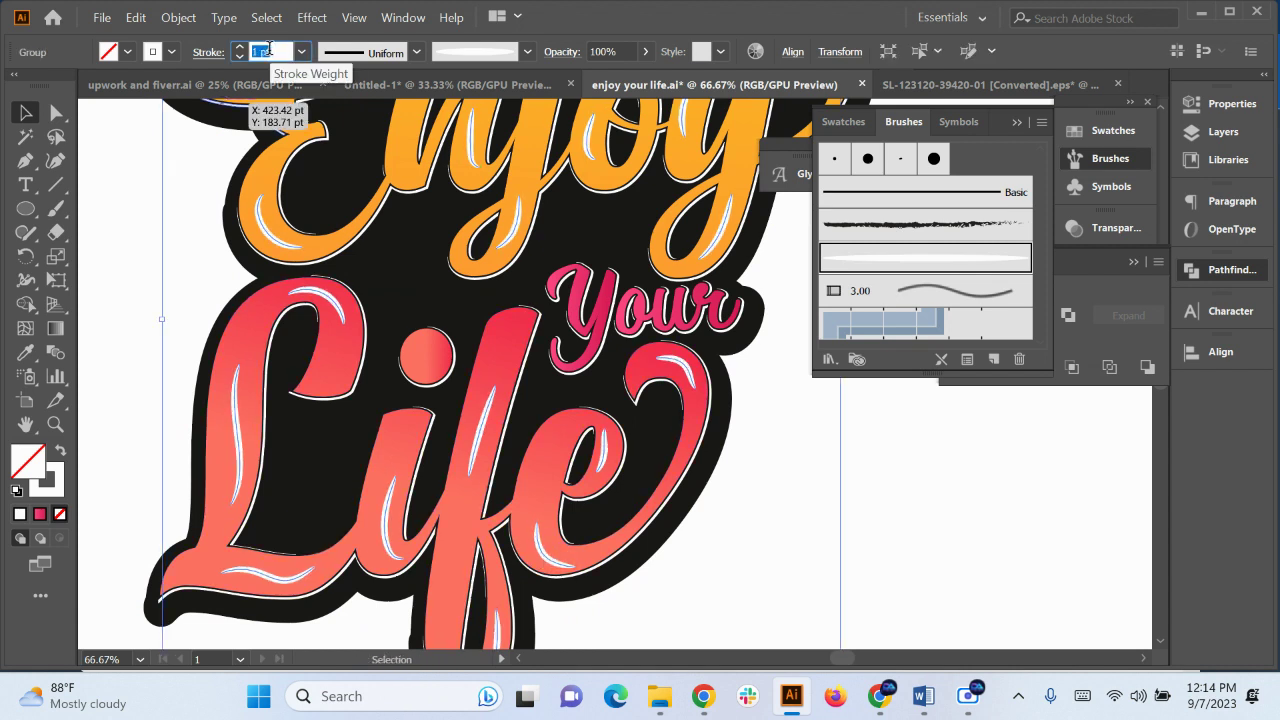
click(378, 52)
click(527, 52)
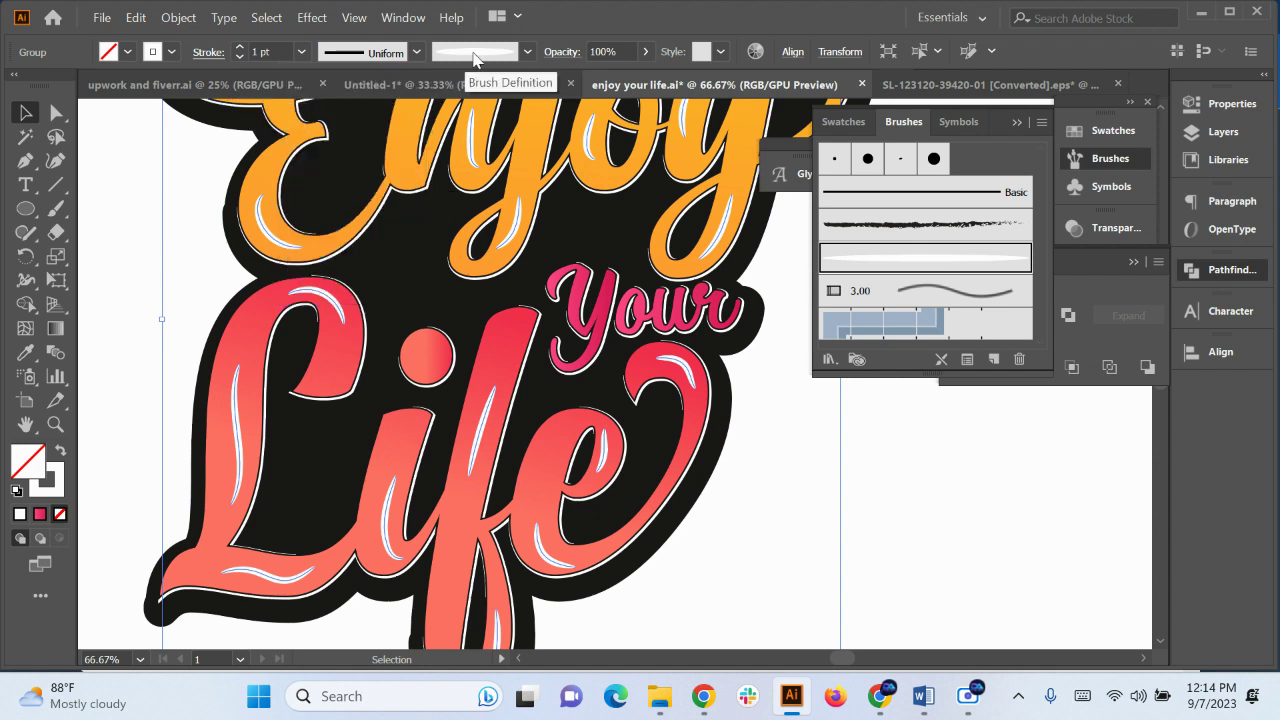
click(527, 52)
click(440, 150)
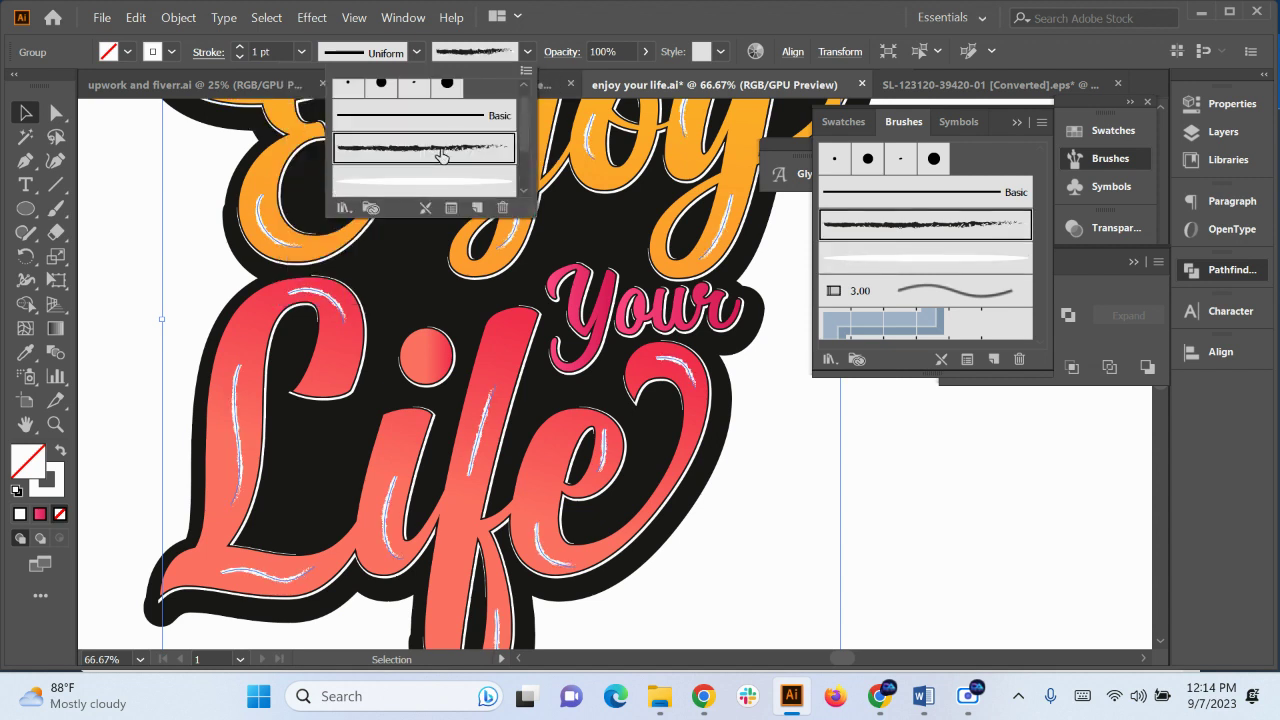
click(823, 391)
click(791, 488)
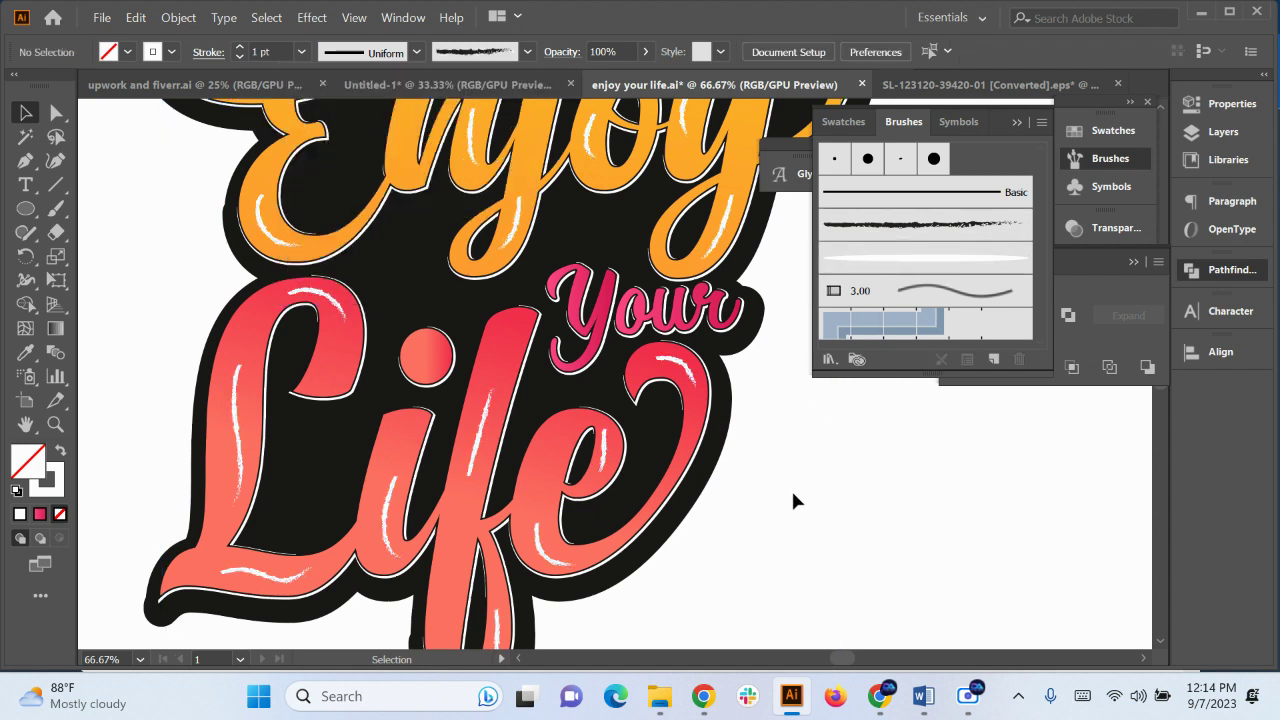
Set the stroke colour of the grouped highlights to the lightest grey swatch, and deselect them
scroll(788, 490, down, 1)
scroll(672, 308, up, 3)
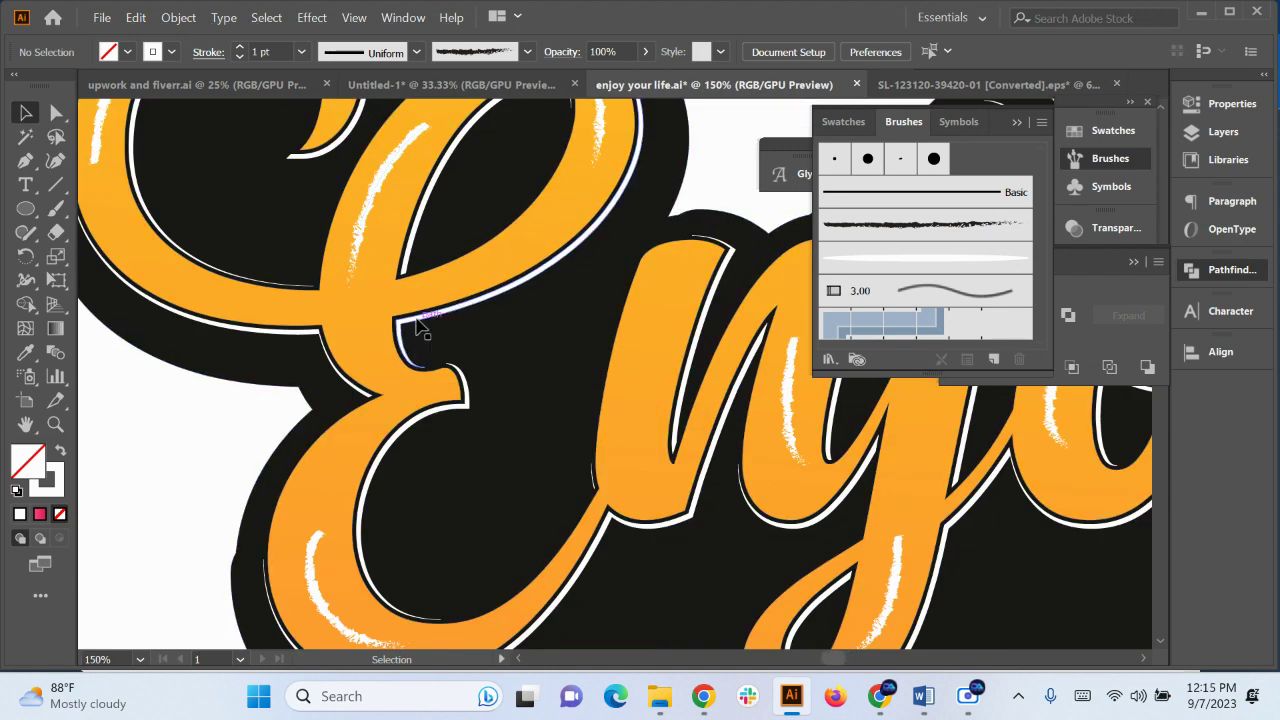
scroll(571, 537, down, 3)
scroll(757, 437, up, 3)
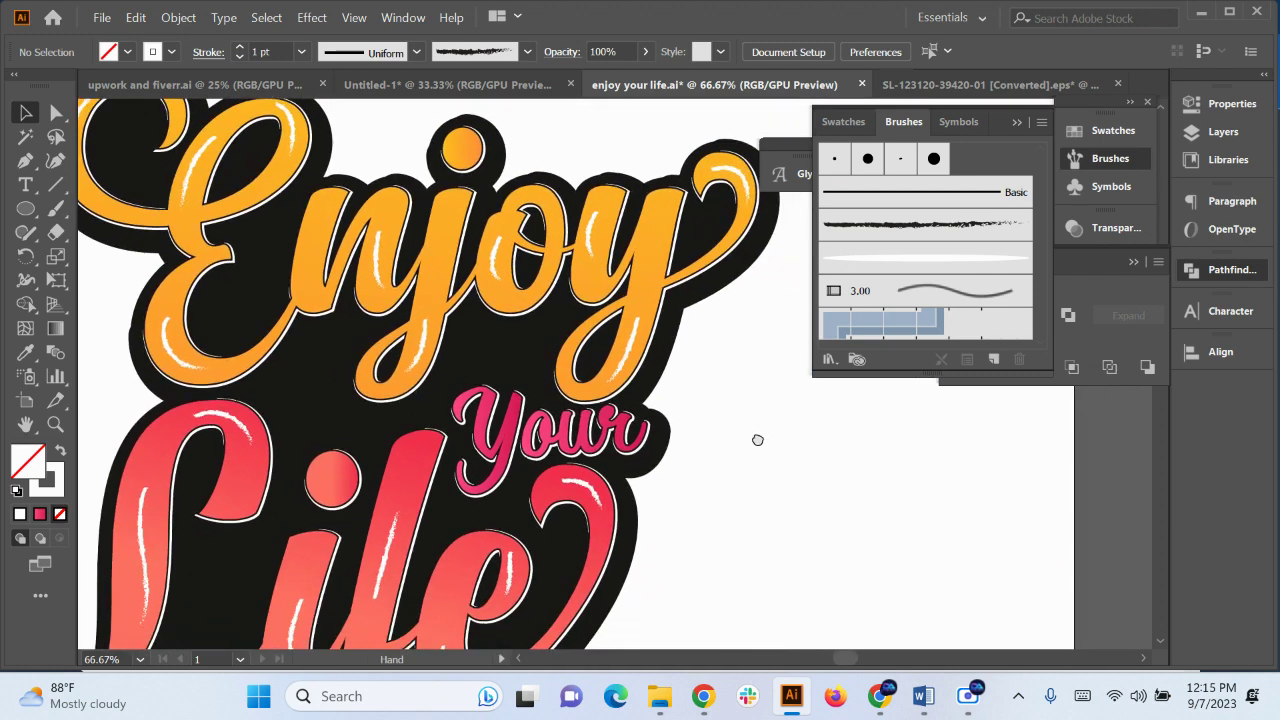
click(621, 327)
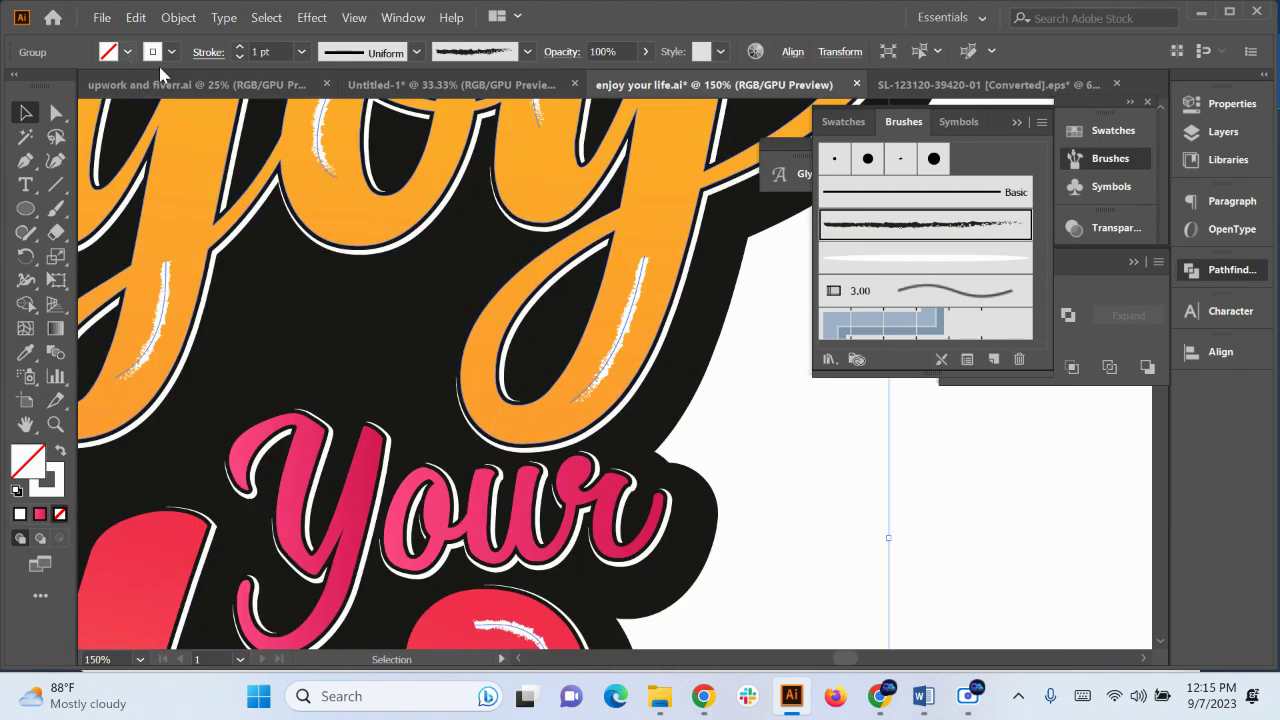
click(171, 53)
click(153, 159)
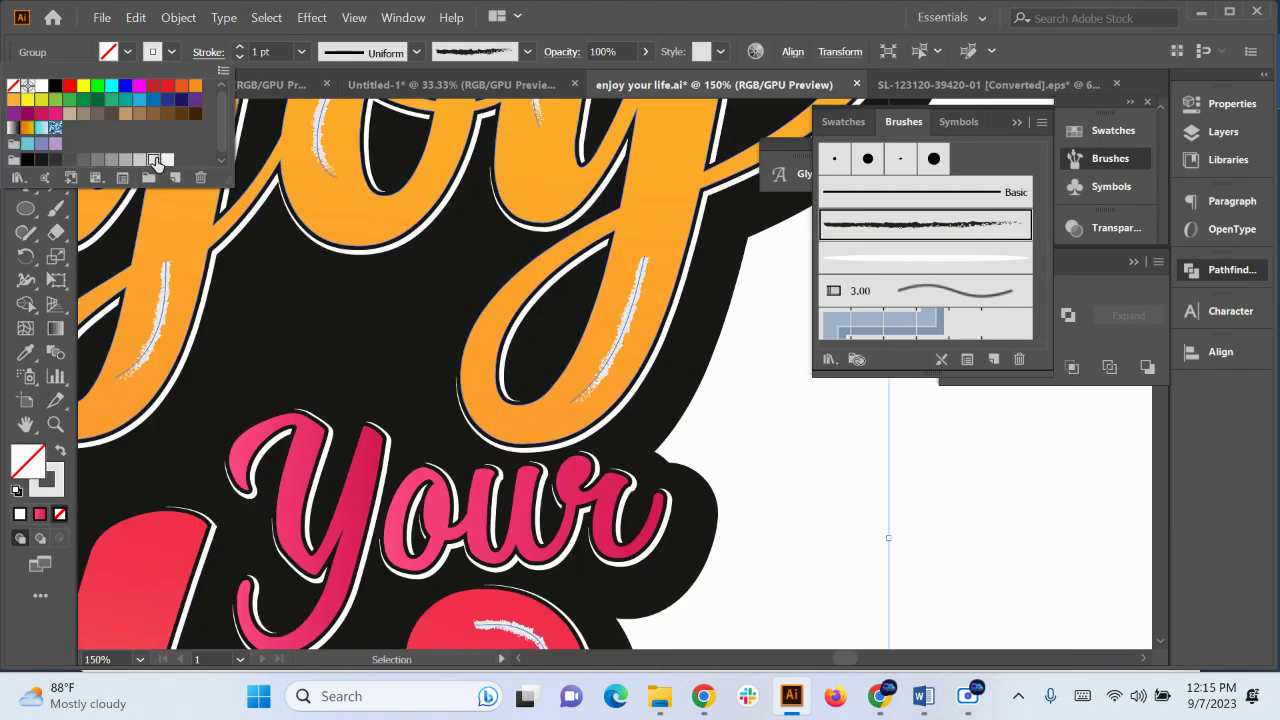
click(168, 160)
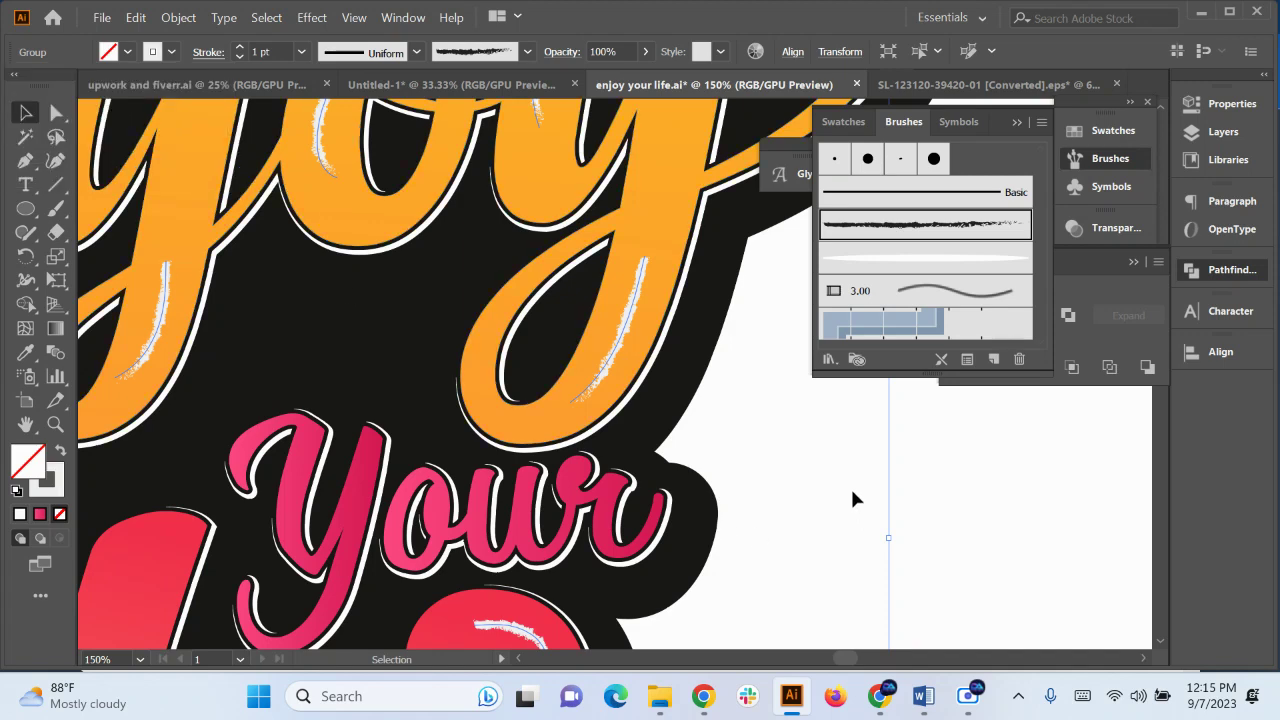
scroll(808, 510, down, 3)
click(805, 512)
drag(790, 553, 717, 424)
scroll(394, 594, up, 2)
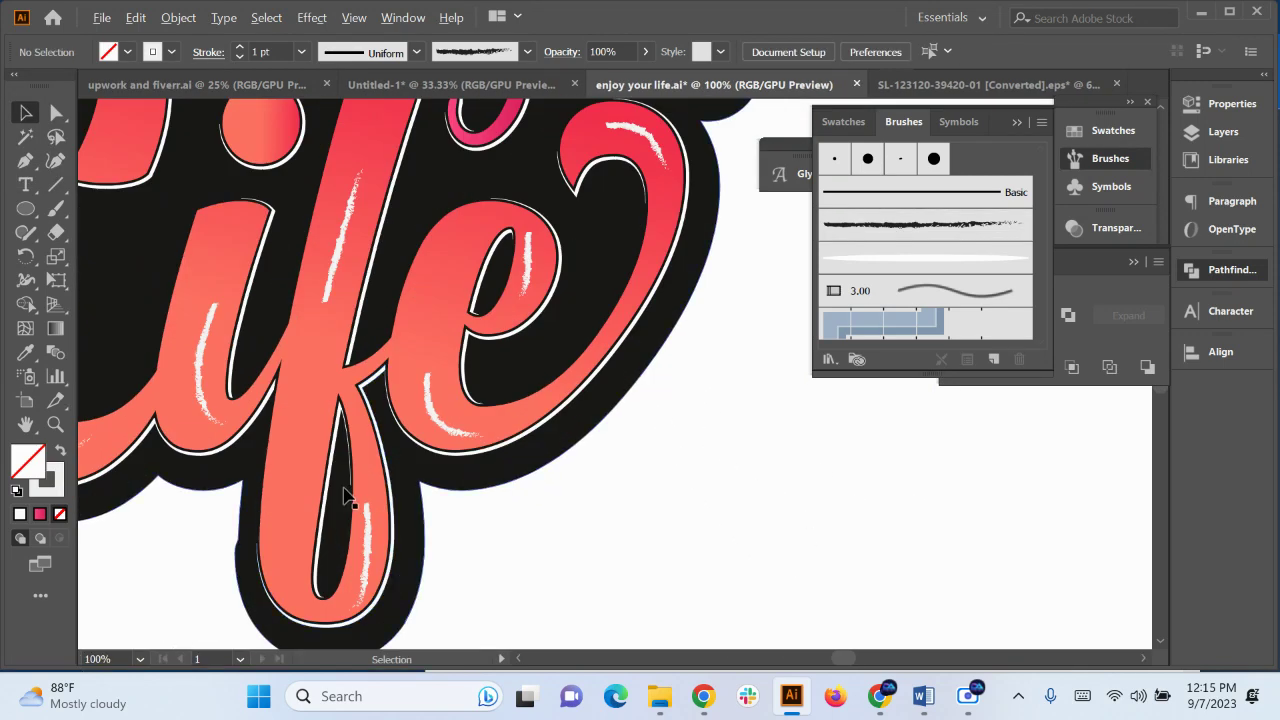
Expand the appearance of the grouped highlight strokes on the lettering, and deselect them
click(366, 519)
click(178, 17)
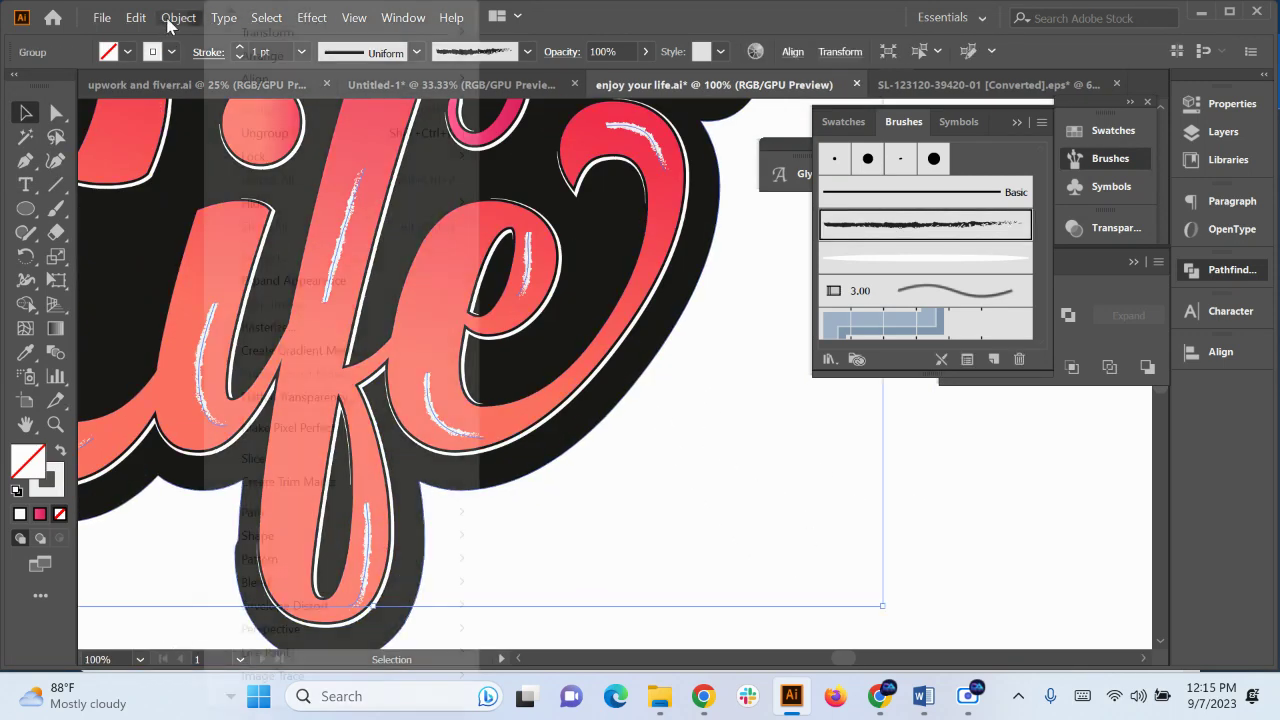
click(236, 288)
click(611, 466)
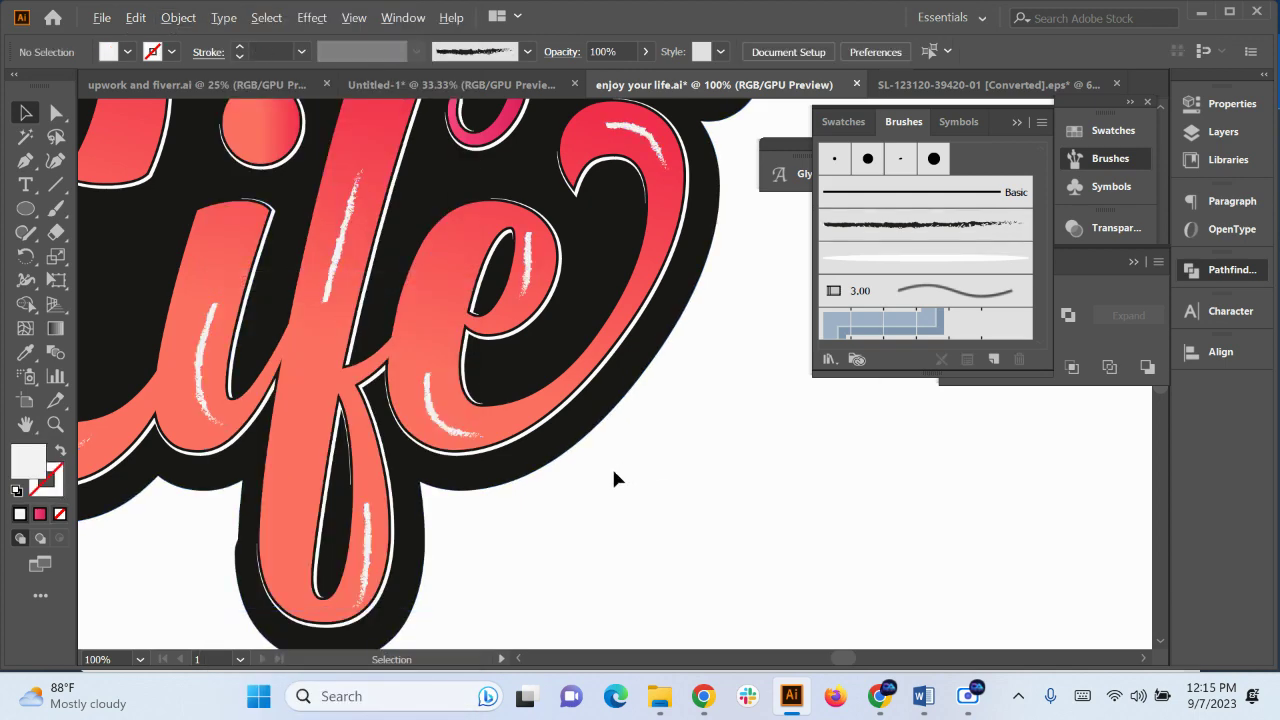
Compare the finished lettering with the reference artwork beside the artboard, checking the empty black areas between the words
scroll(611, 466, down, 3)
drag(729, 501, 631, 536)
scroll(596, 489, down, 1)
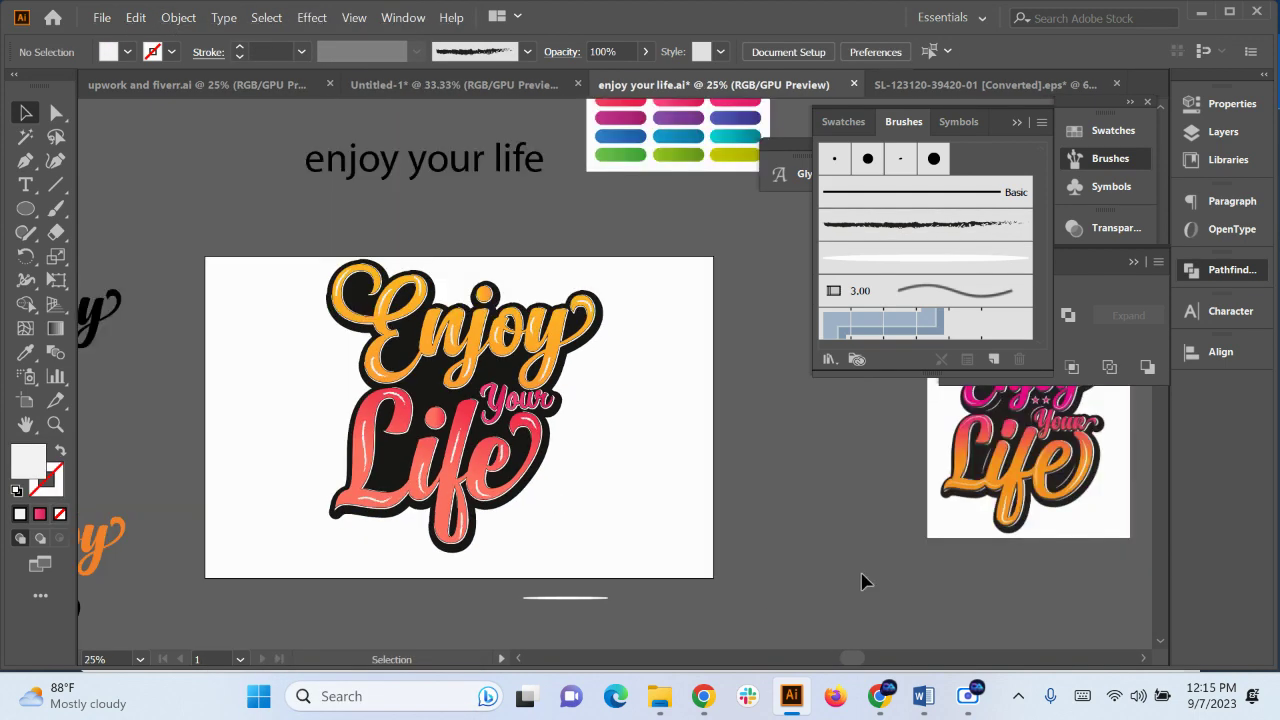
drag(856, 574, 786, 578)
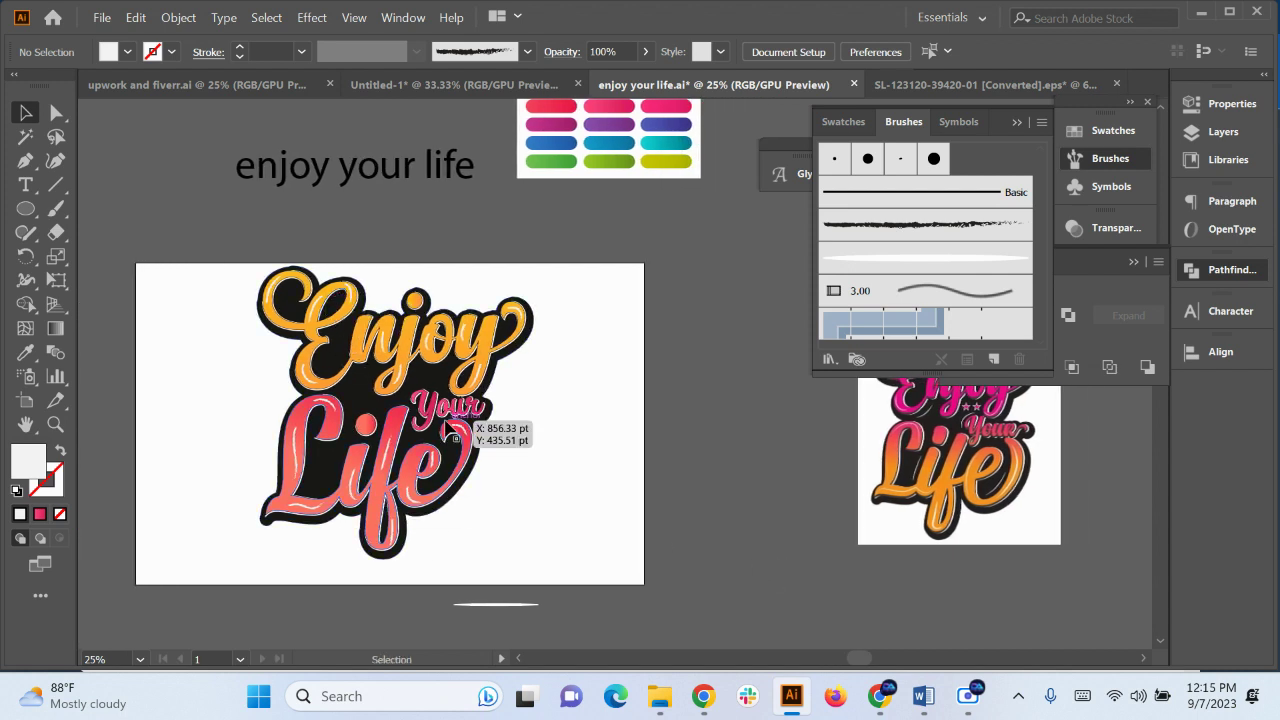
drag(989, 496, 691, 516)
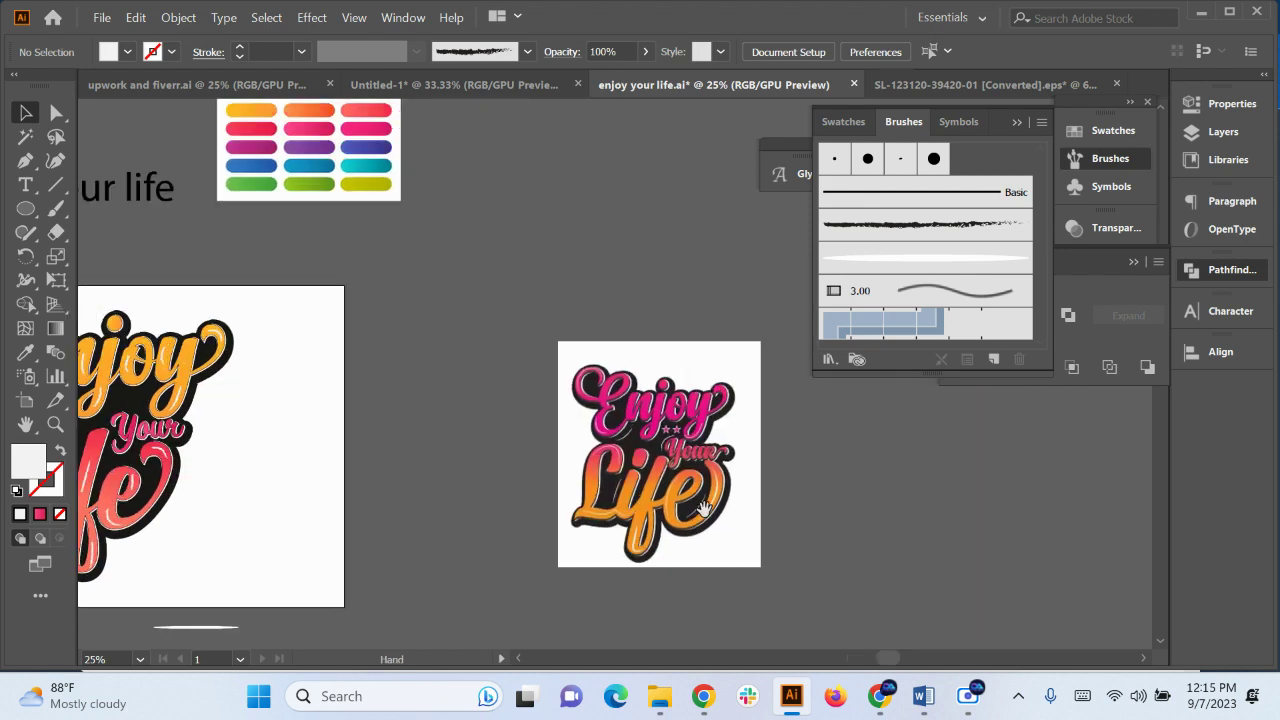
scroll(685, 467, up, 3)
scroll(571, 457, left, 8)
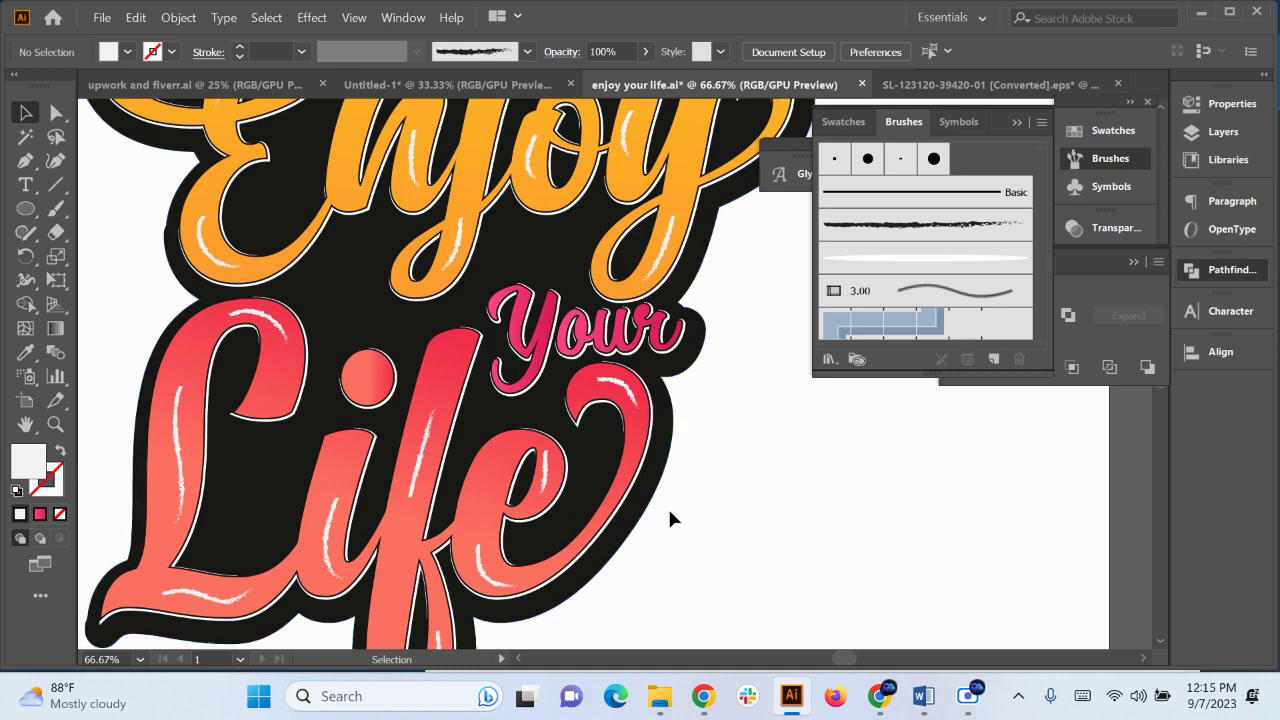
scroll(674, 517, up, 1)
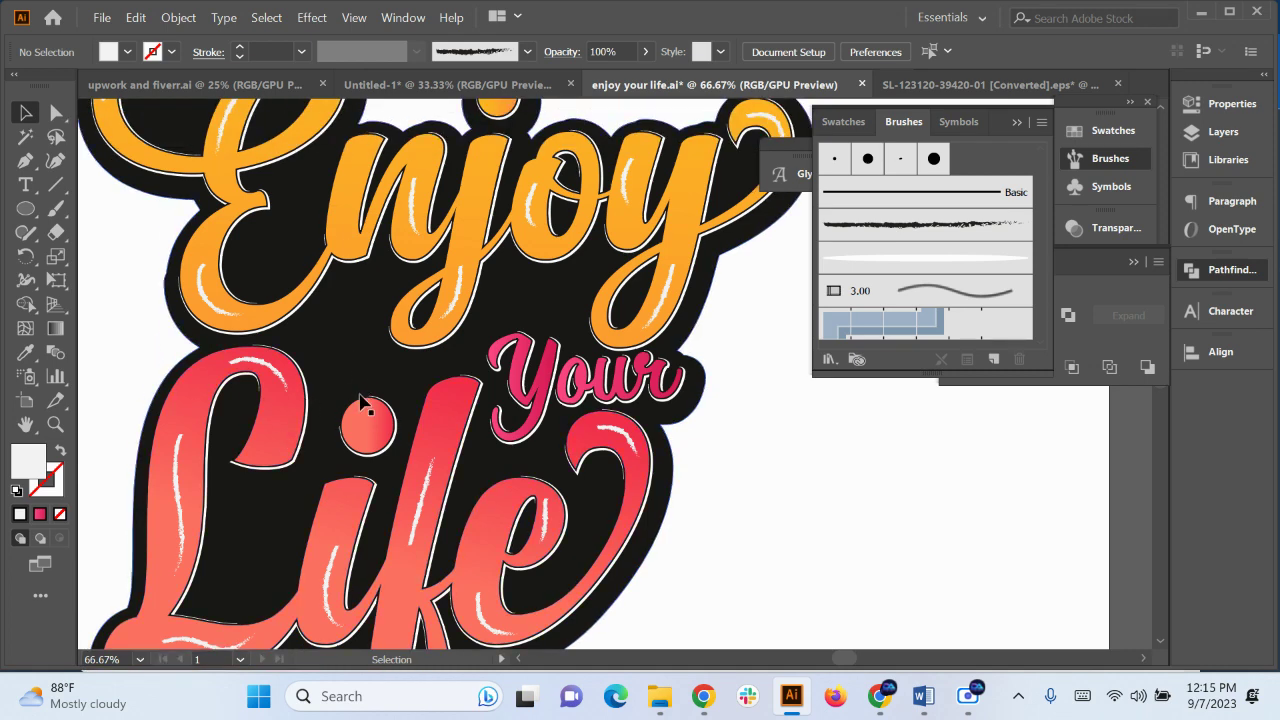
Switch to Chrome and search Google for "love vector" in a new tab
click(879, 696)
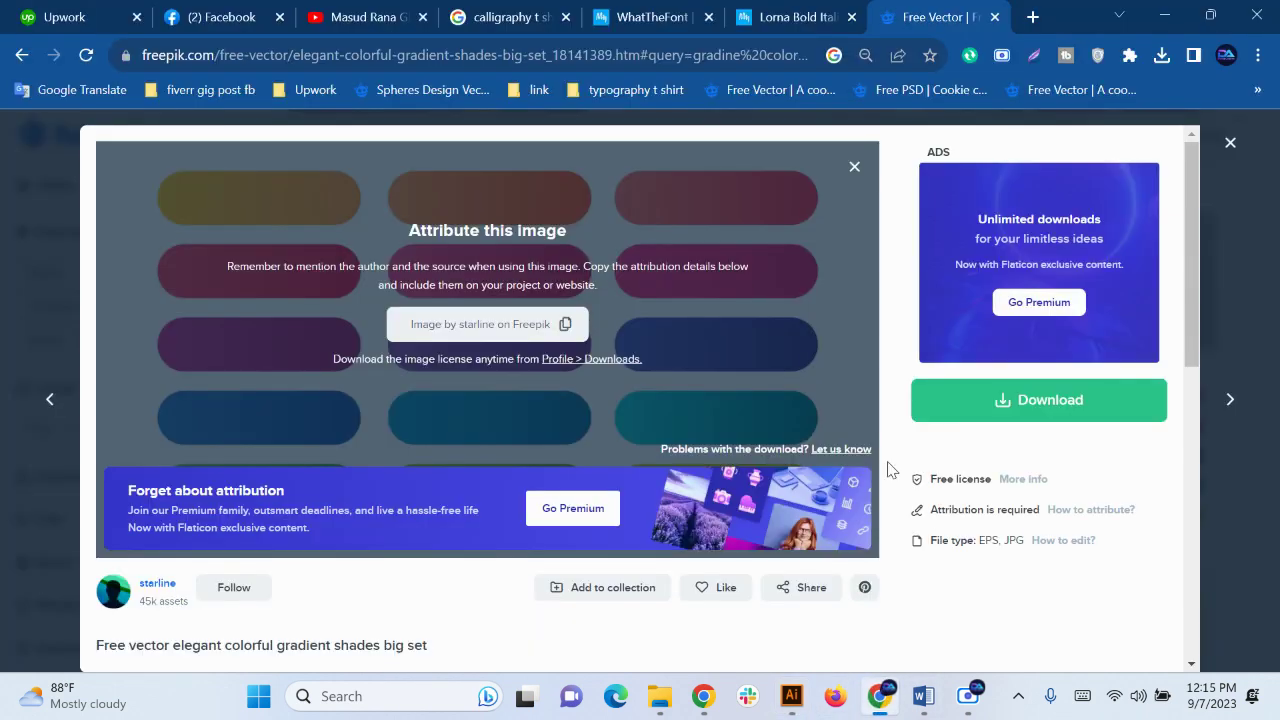
click(1033, 17)
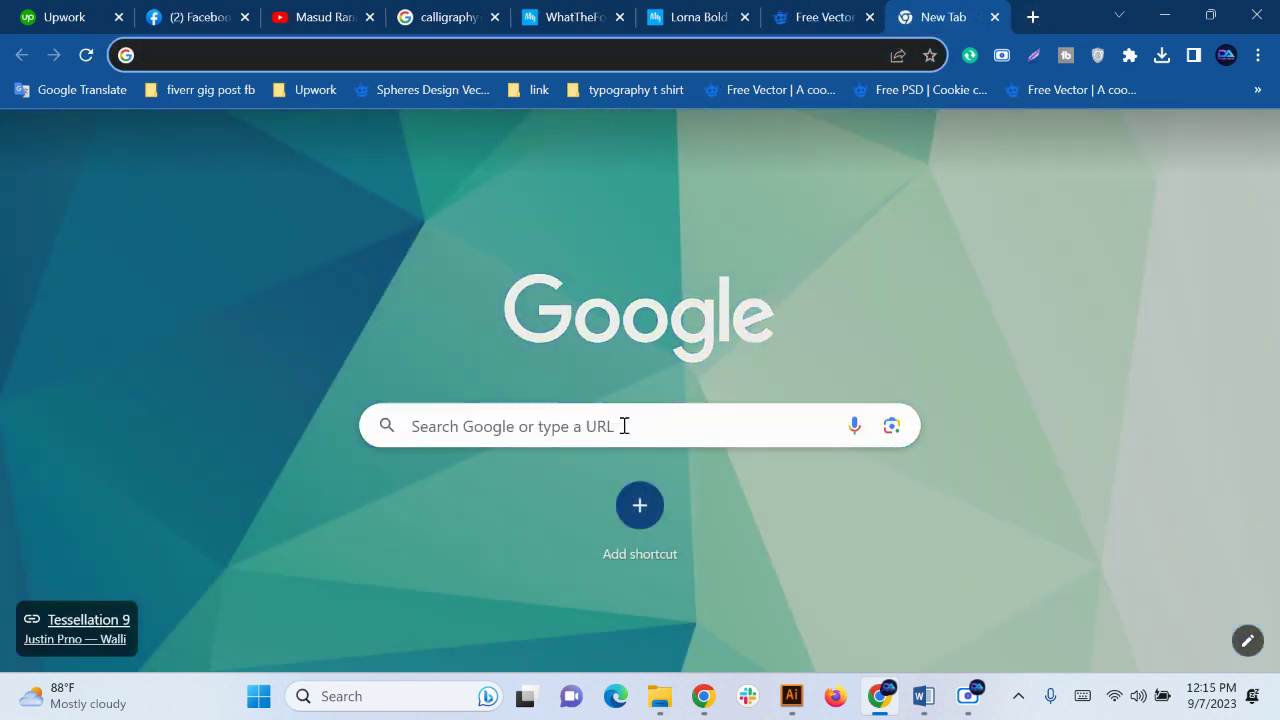
click(624, 425)
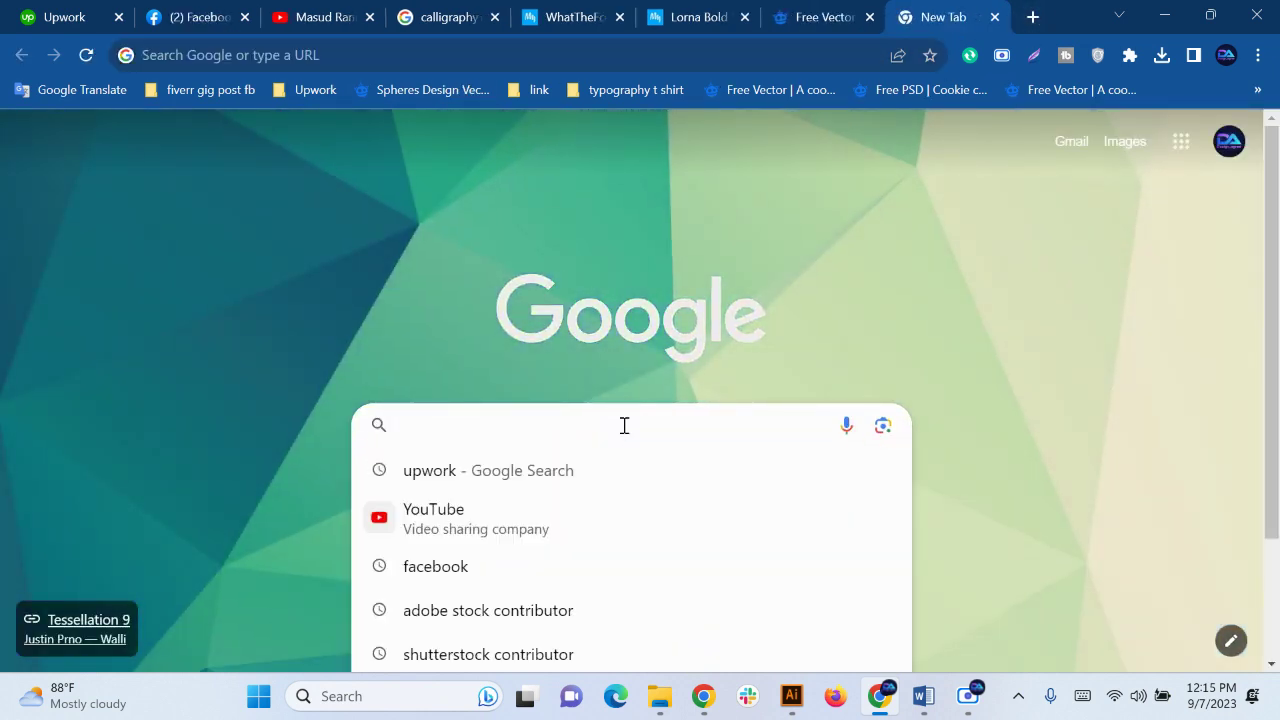
text(love vec)
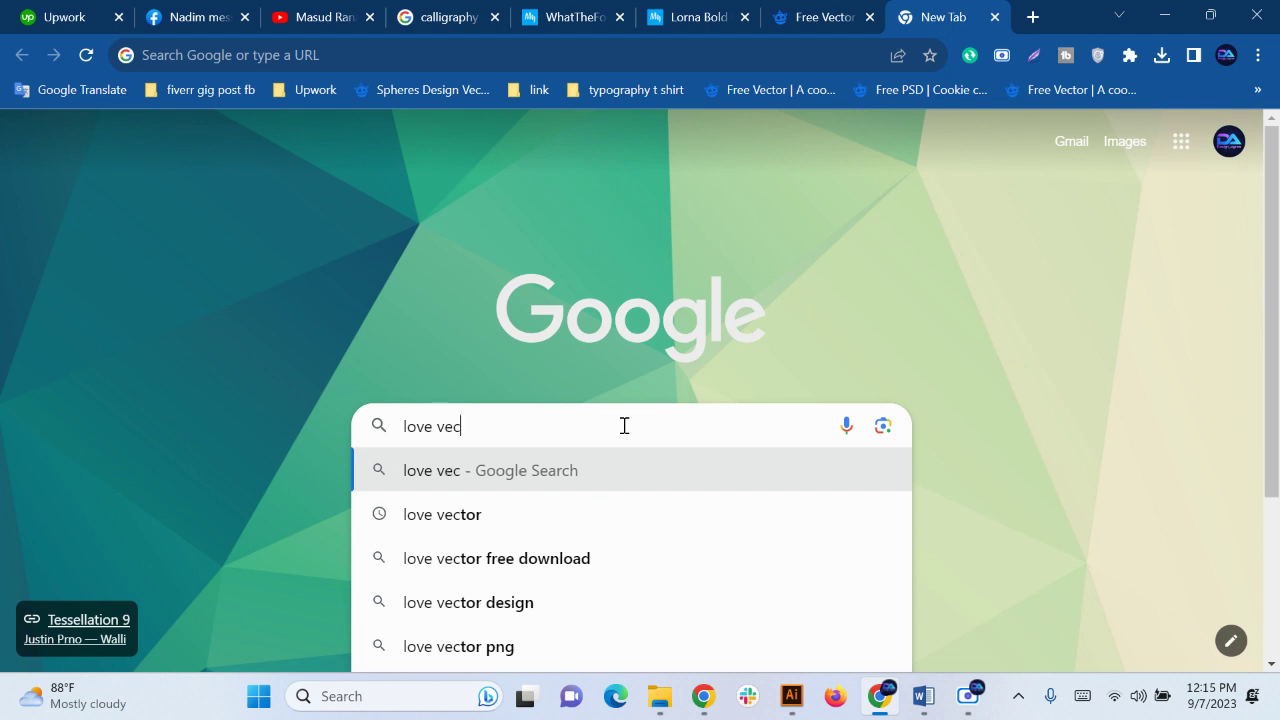
text(tor)
key(Return)
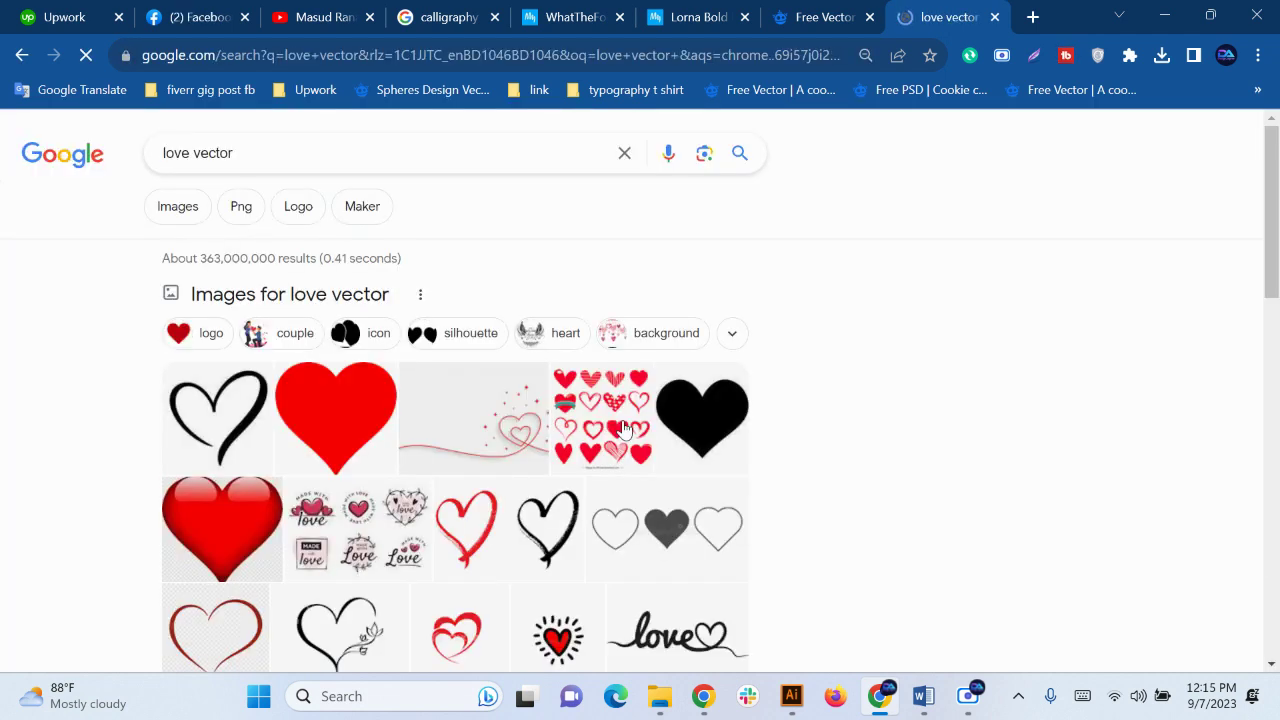
Show the image results, preview the black brush-drawn heart outline, and visit its Vecteezy source page
click(165, 216)
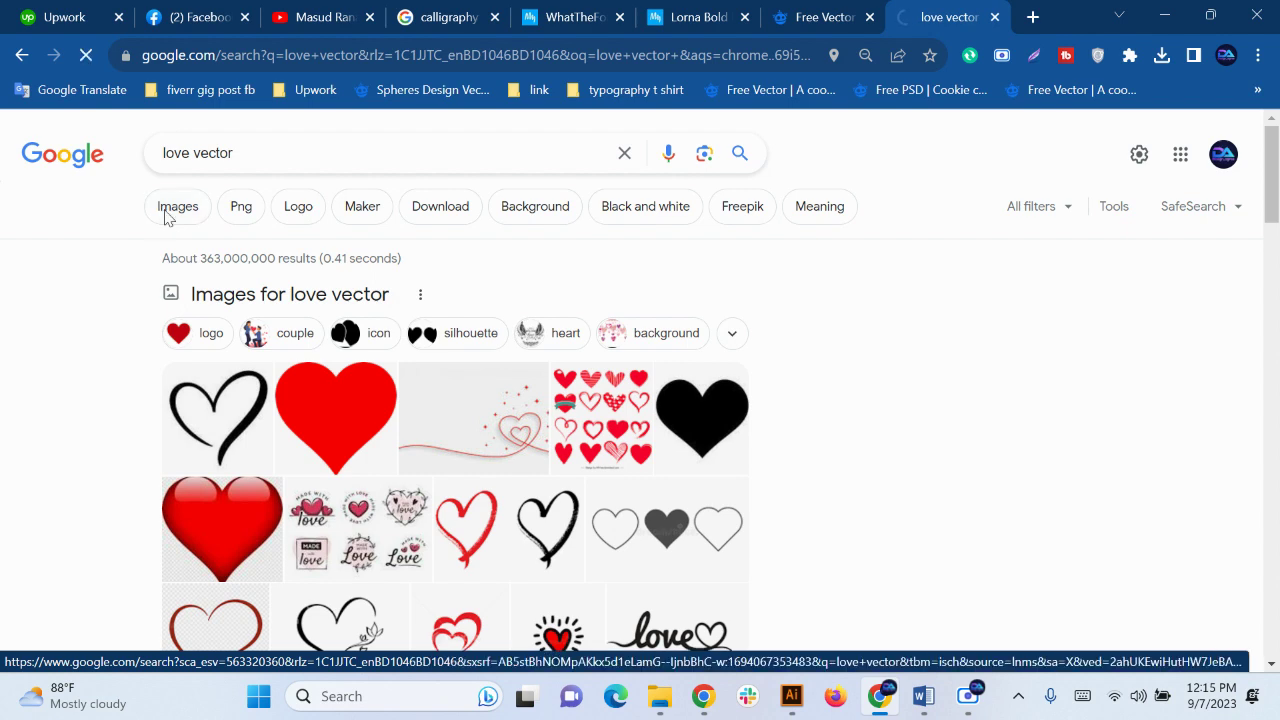
click(150, 395)
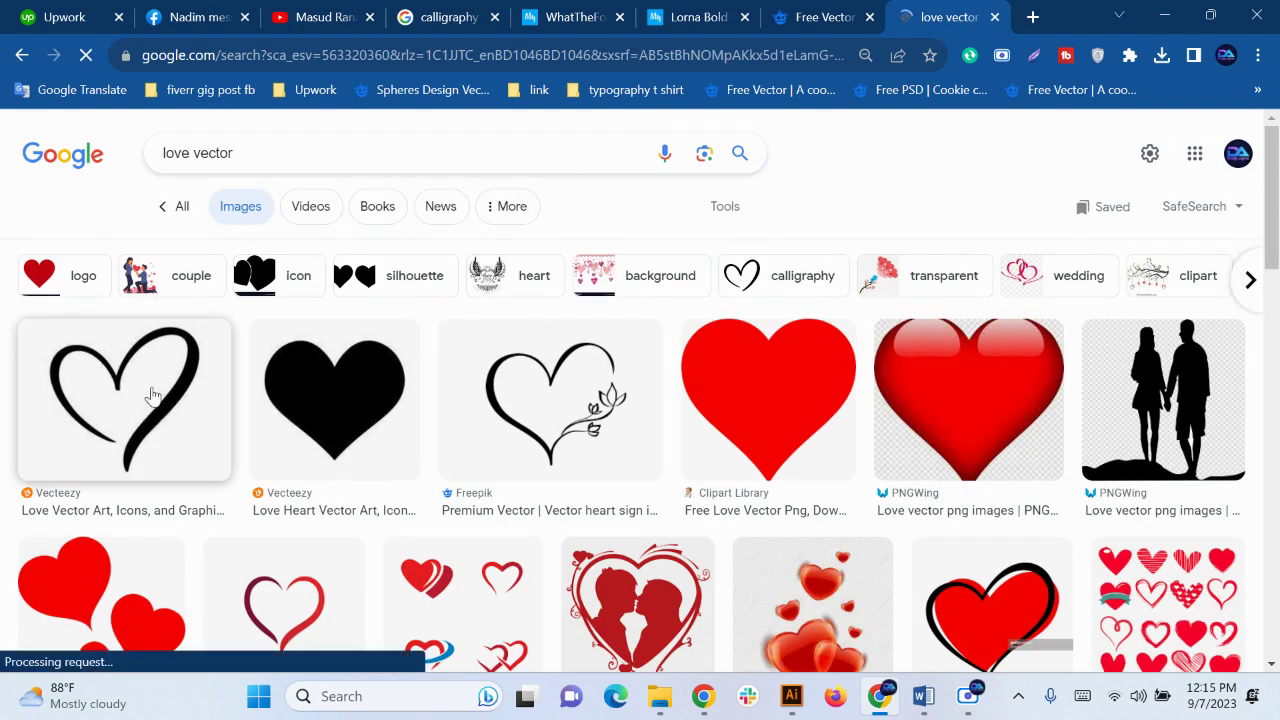
scroll(814, 534, down, 2)
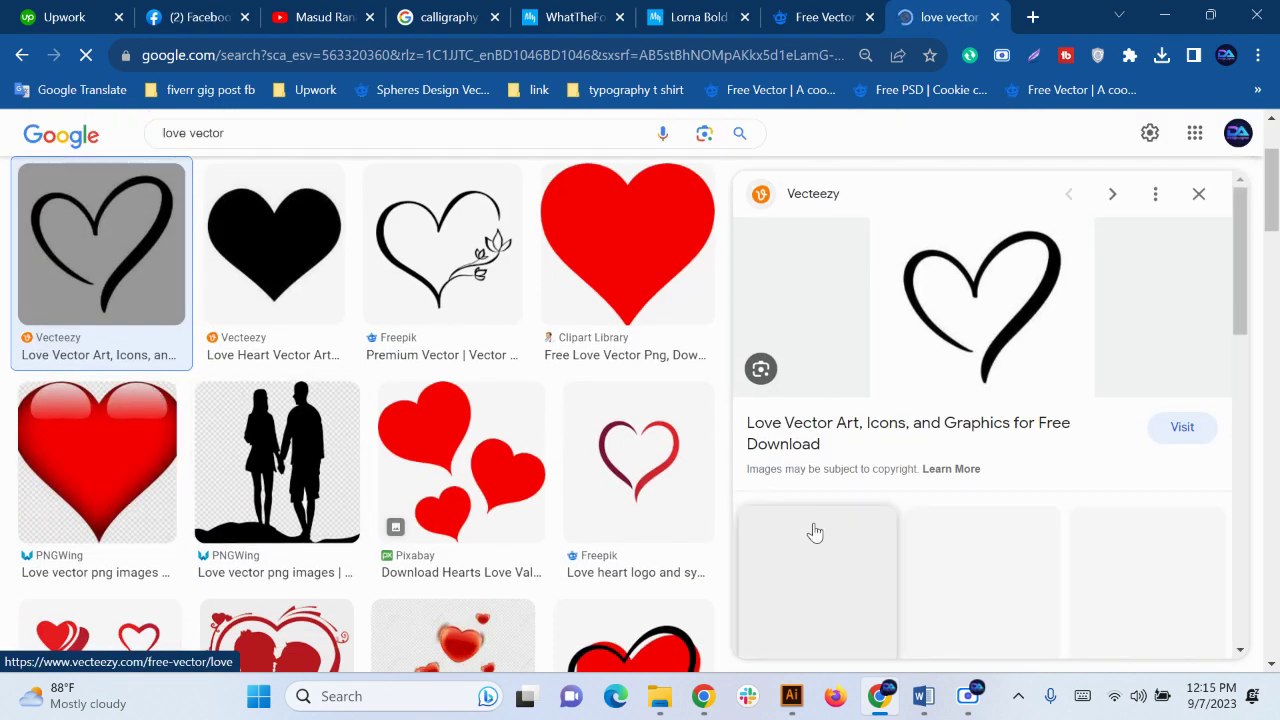
click(1057, 326)
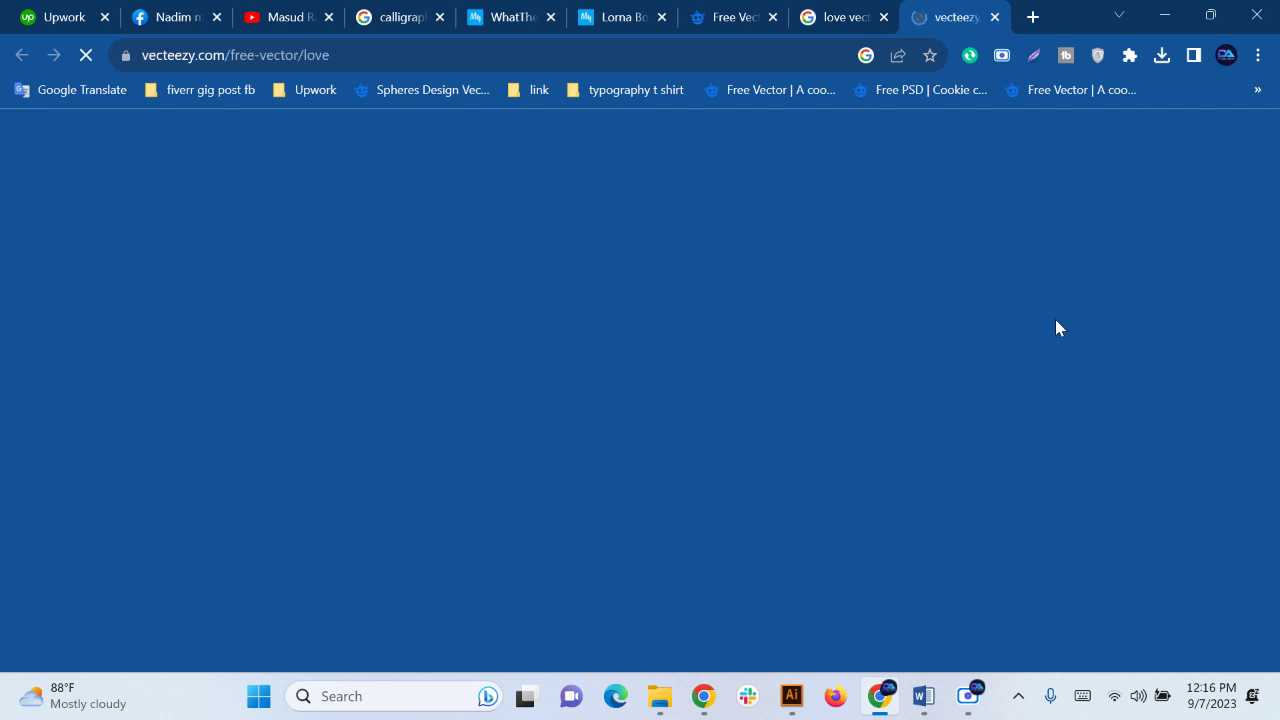
scroll(680, 440, down, 3)
scroll(680, 440, down, 1)
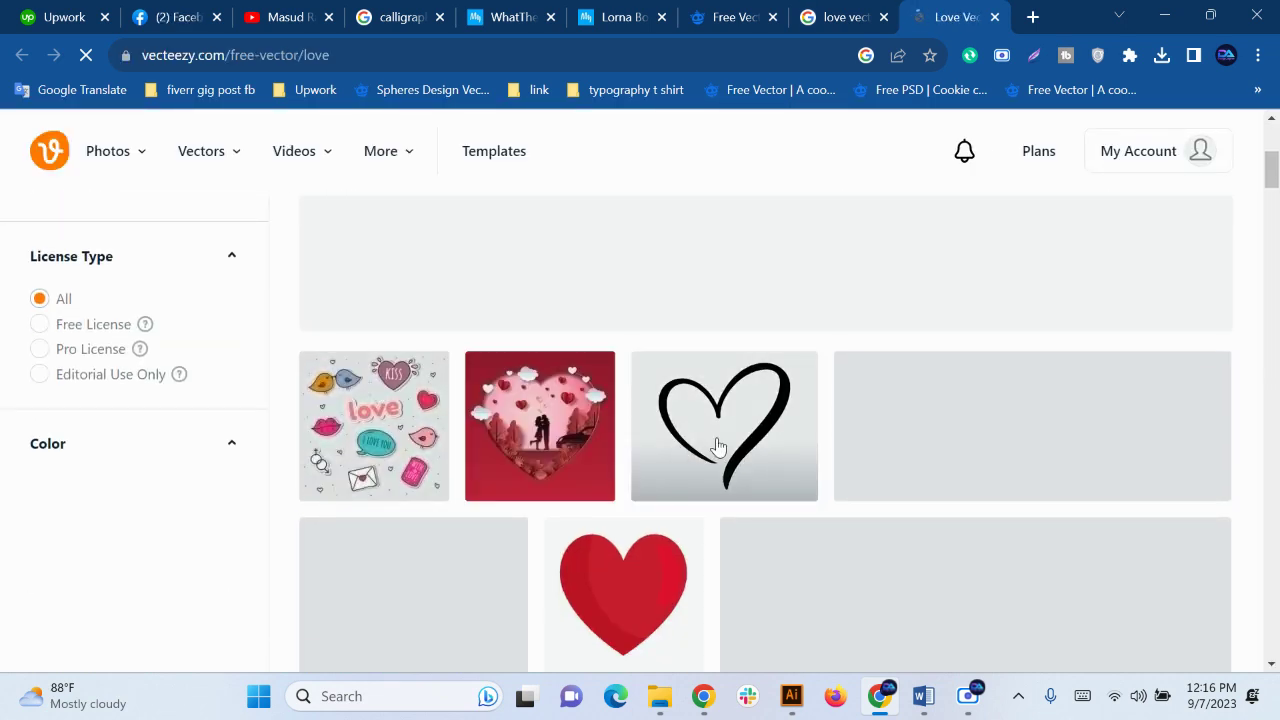
Open the calligraphic love heart sign, view its full image in a separate tab, and copy that image
click(715, 432)
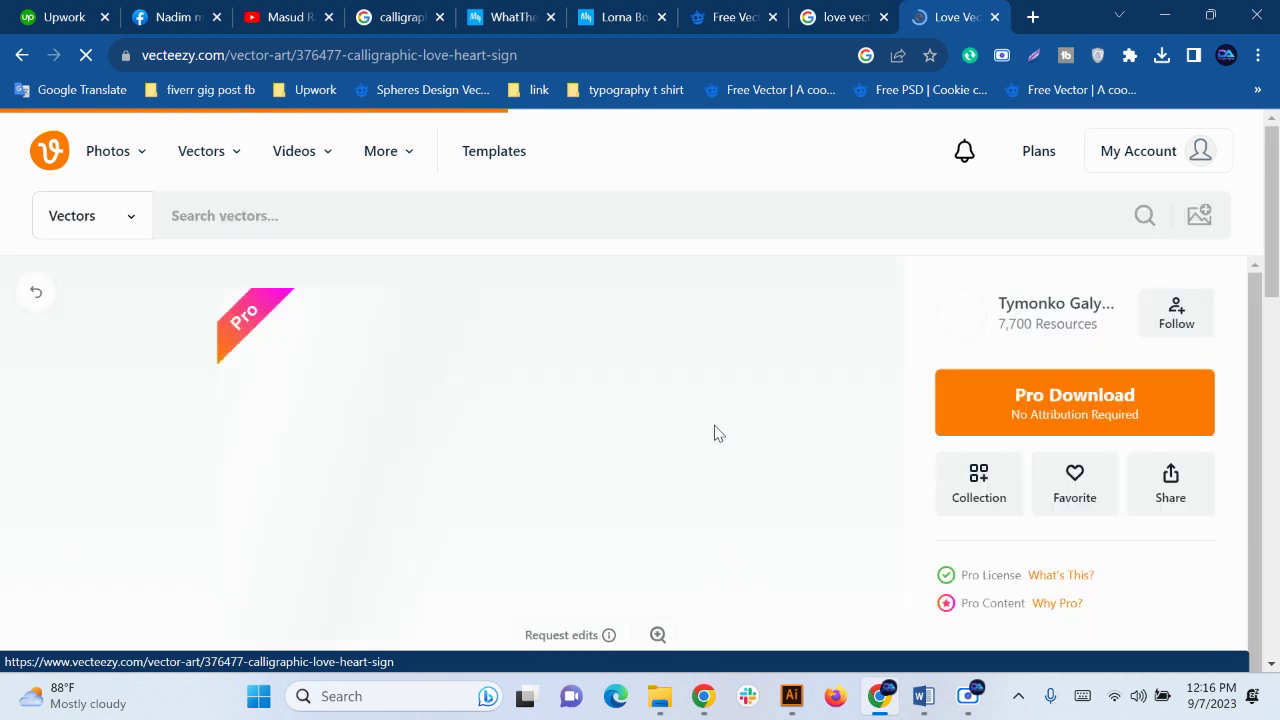
scroll(503, 400, down, 1)
right_click(461, 265)
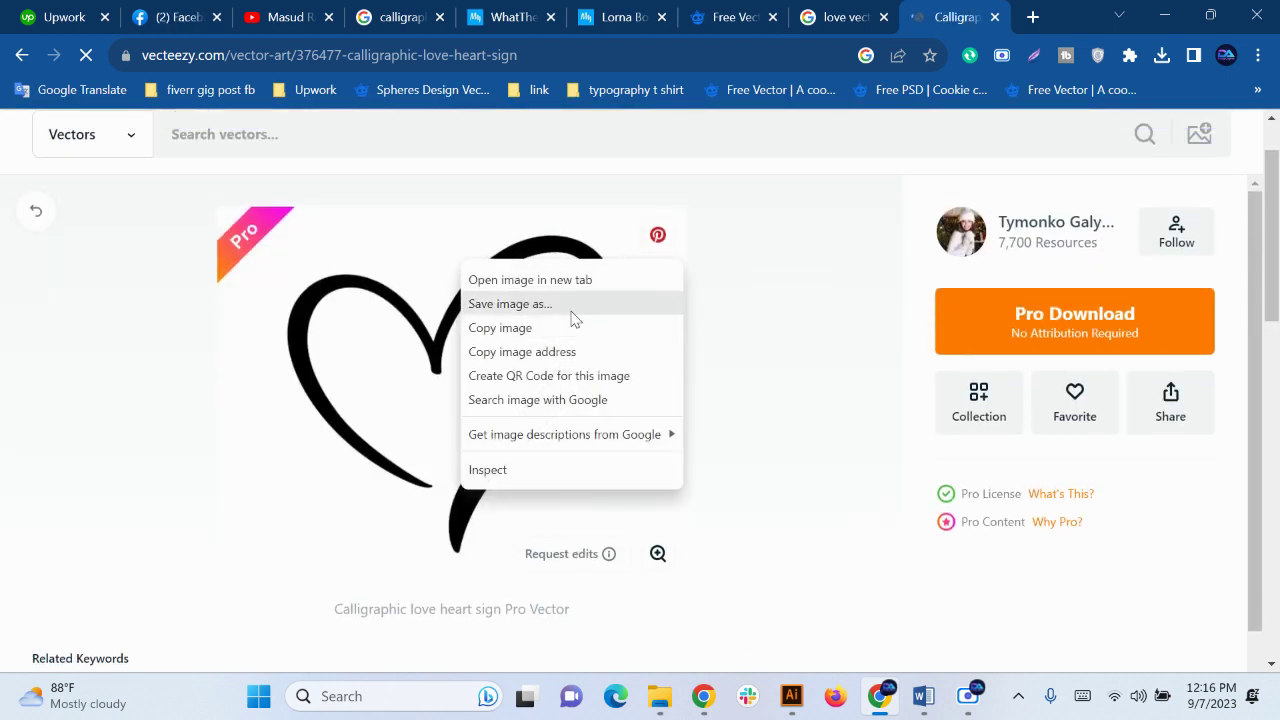
click(530, 277)
click(1000, 10)
right_click(644, 298)
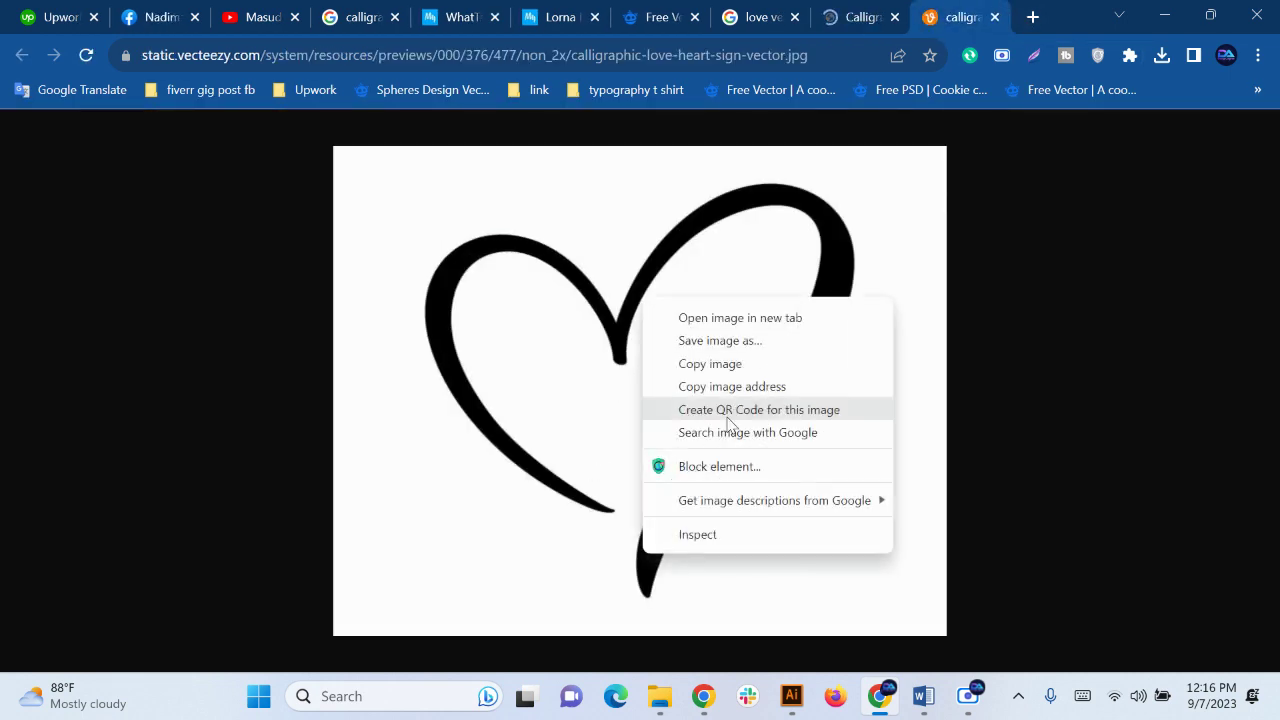
click(729, 366)
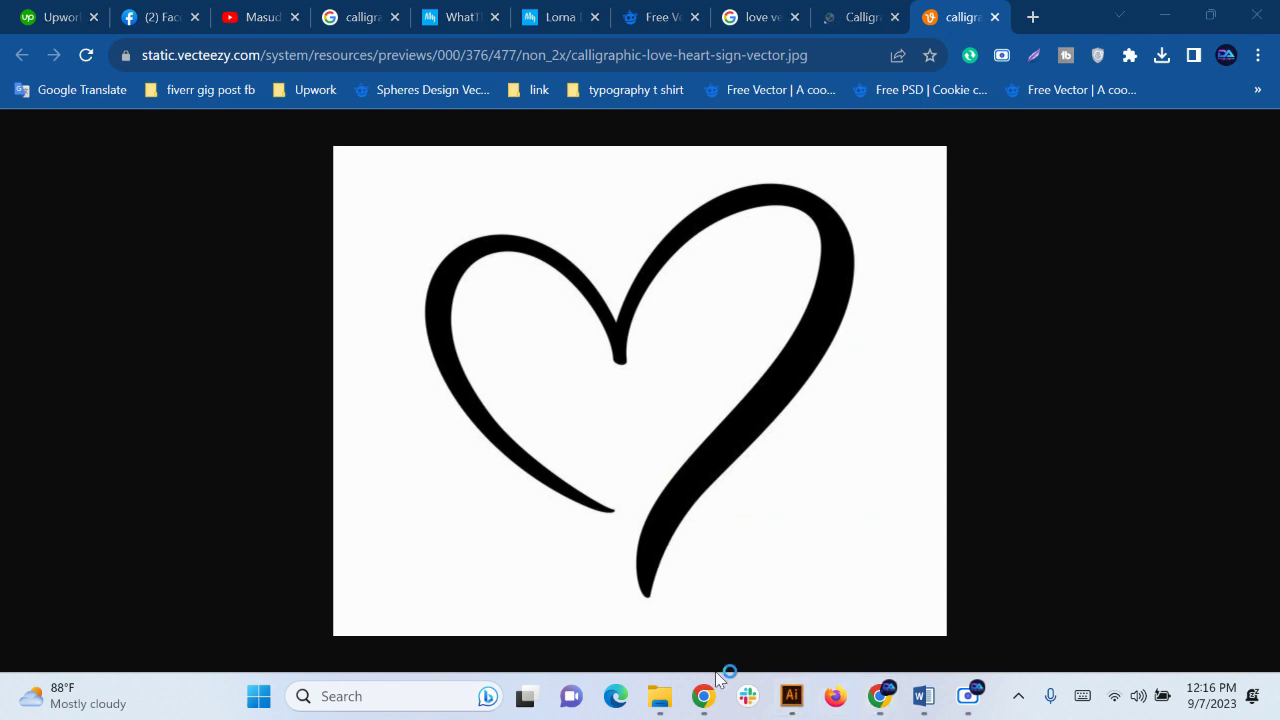
Switch to Illustrator and paste the copied heart image into the empty space beside the reference artwork
click(789, 695)
drag(453, 523, 231, 451)
key(ctrl+v)
scroll(498, 483, down, 1)
drag(369, 464, 664, 424)
scroll(660, 421, up, 1)
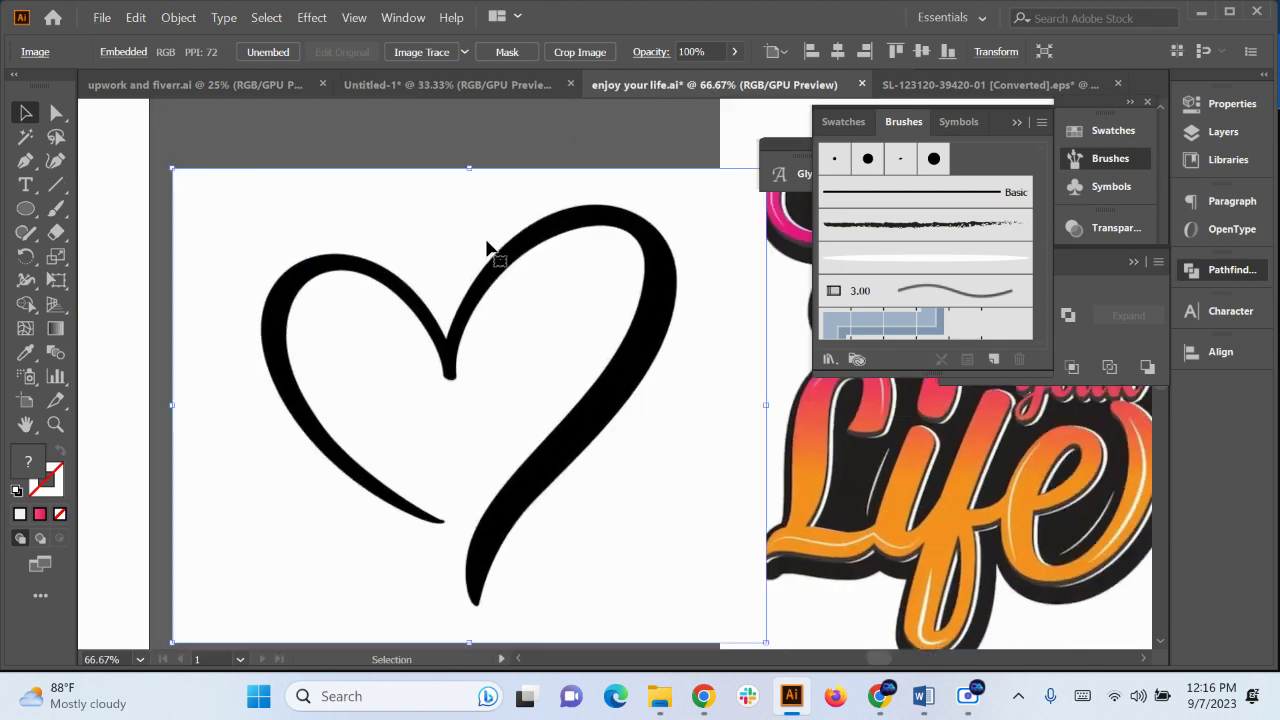
Run Image Trace on the pasted heart, expand the tracing, ungroup the result, and deselect it
click(421, 51)
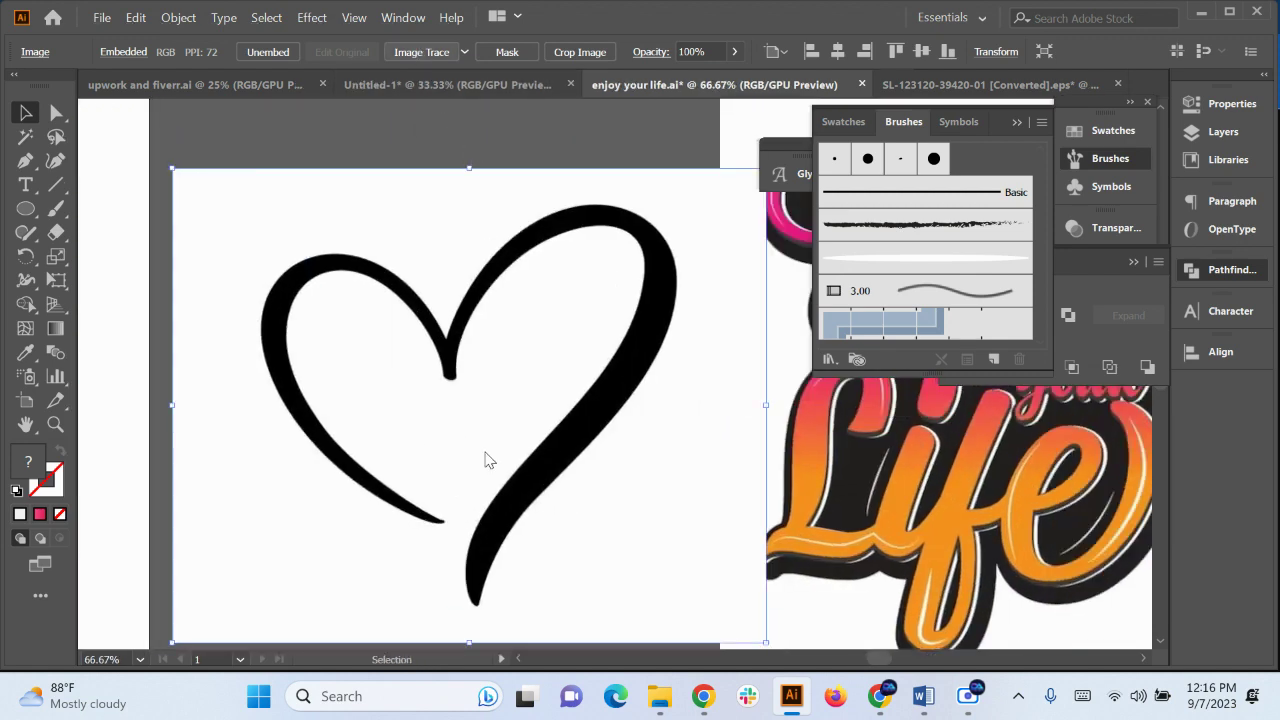
right_click(548, 350)
click(520, 51)
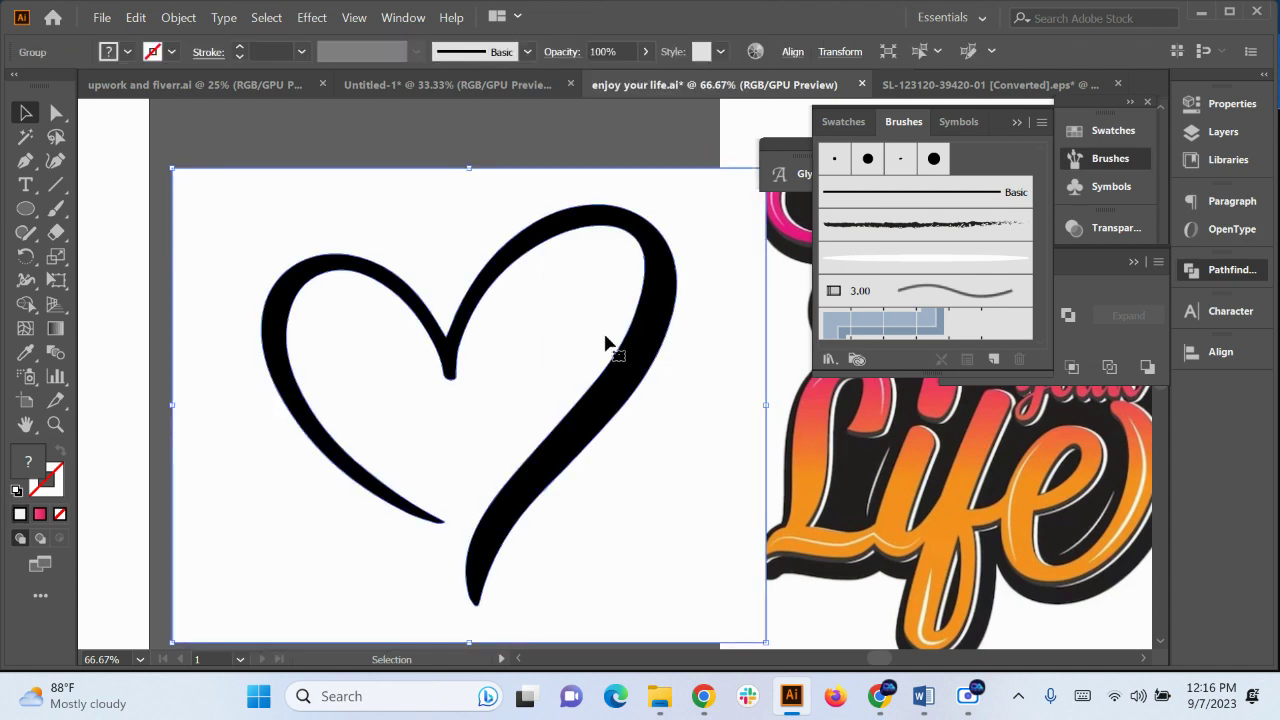
right_click(608, 343)
click(690, 480)
click(414, 149)
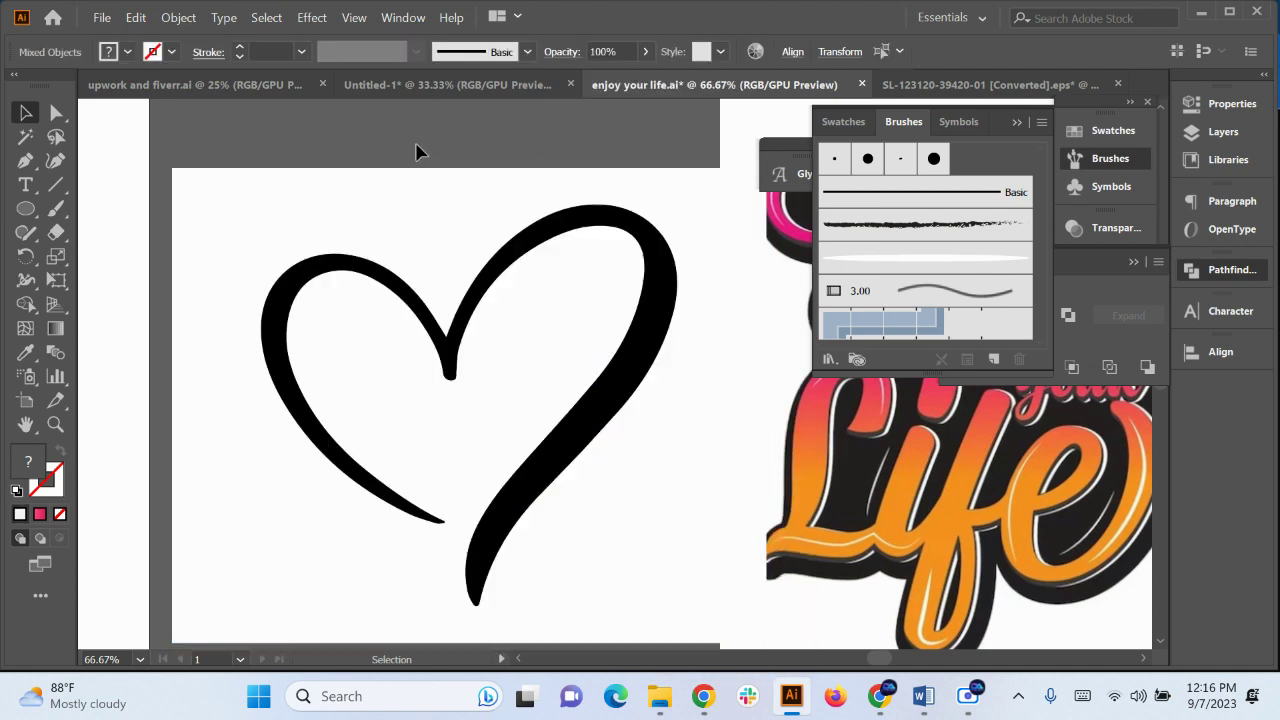
Delete the white background of the traced image and select the black heart outline
click(421, 248)
key(Delete)
click(535, 427)
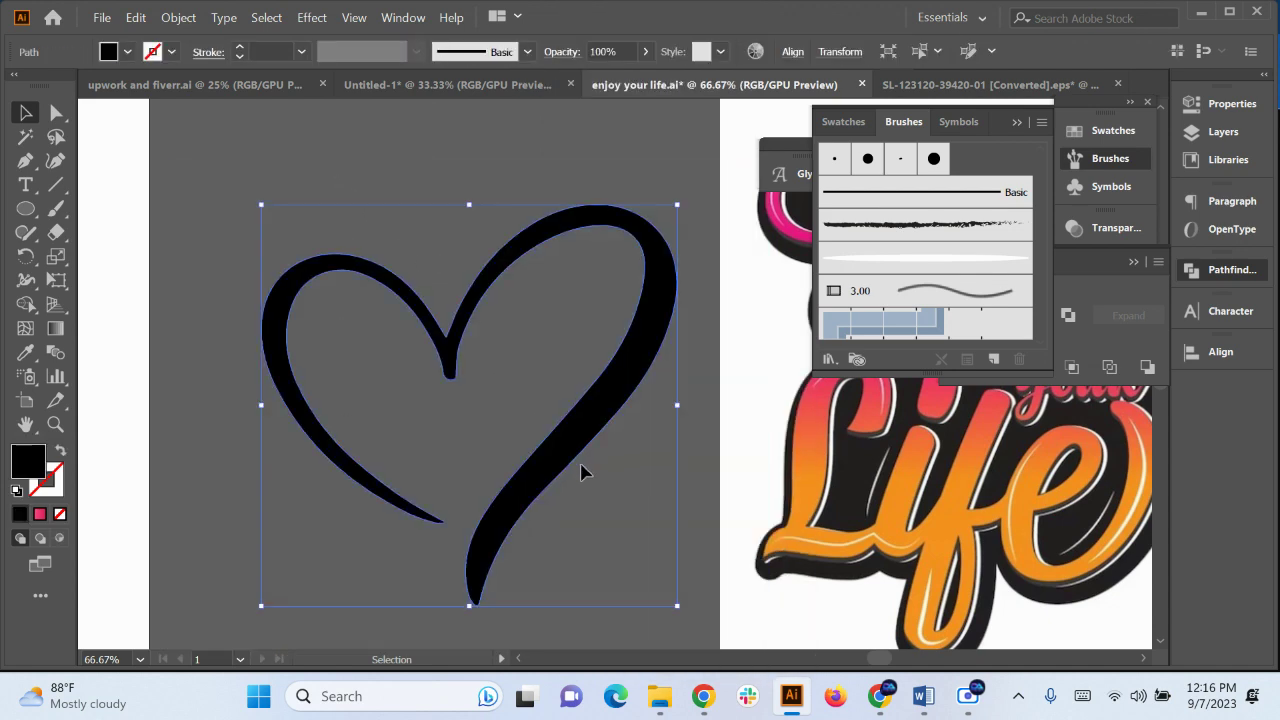
Scale the heart down and move it into the black gap between "Enjoy" and the "L" of "Life"
scroll(586, 471, down, 3)
drag(612, 515, 559, 478)
drag(519, 555, 611, 543)
drag(641, 437, 346, 292)
scroll(472, 541, up, 2)
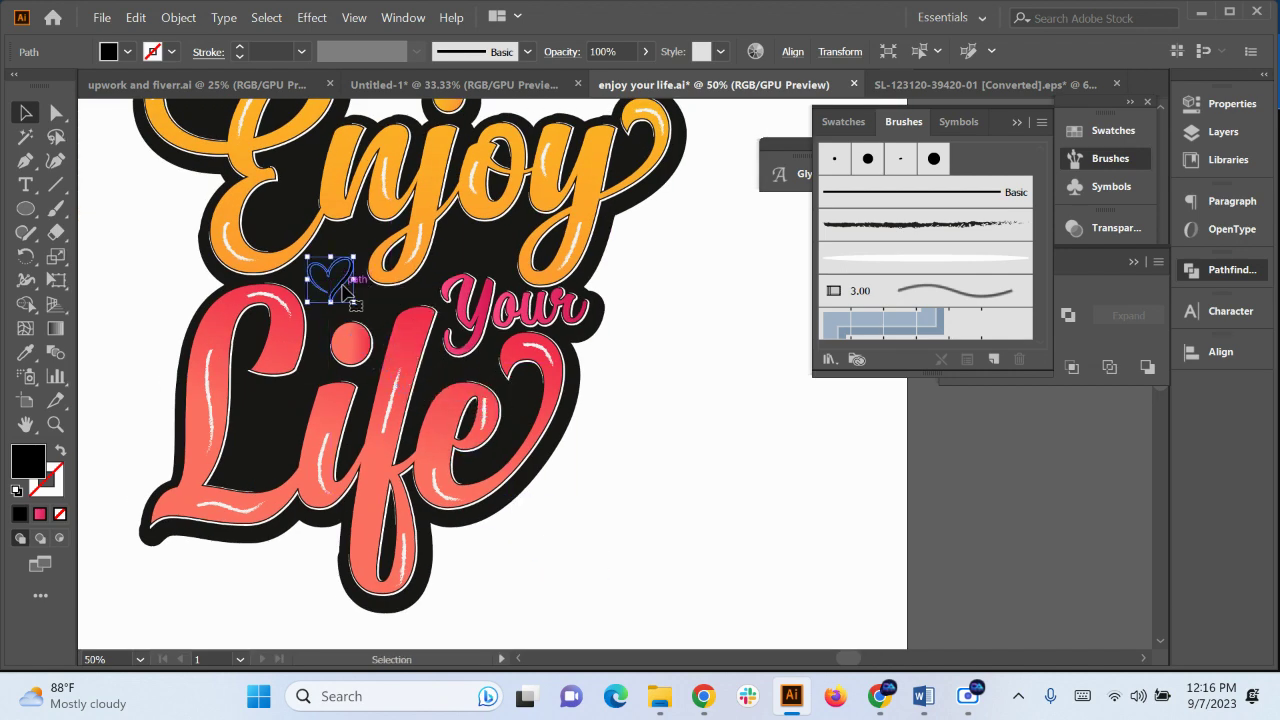
Sample the coral-red gradient of "Life" onto the small heart with the Eyedropper, and deselect it
click(25, 352)
click(408, 324)
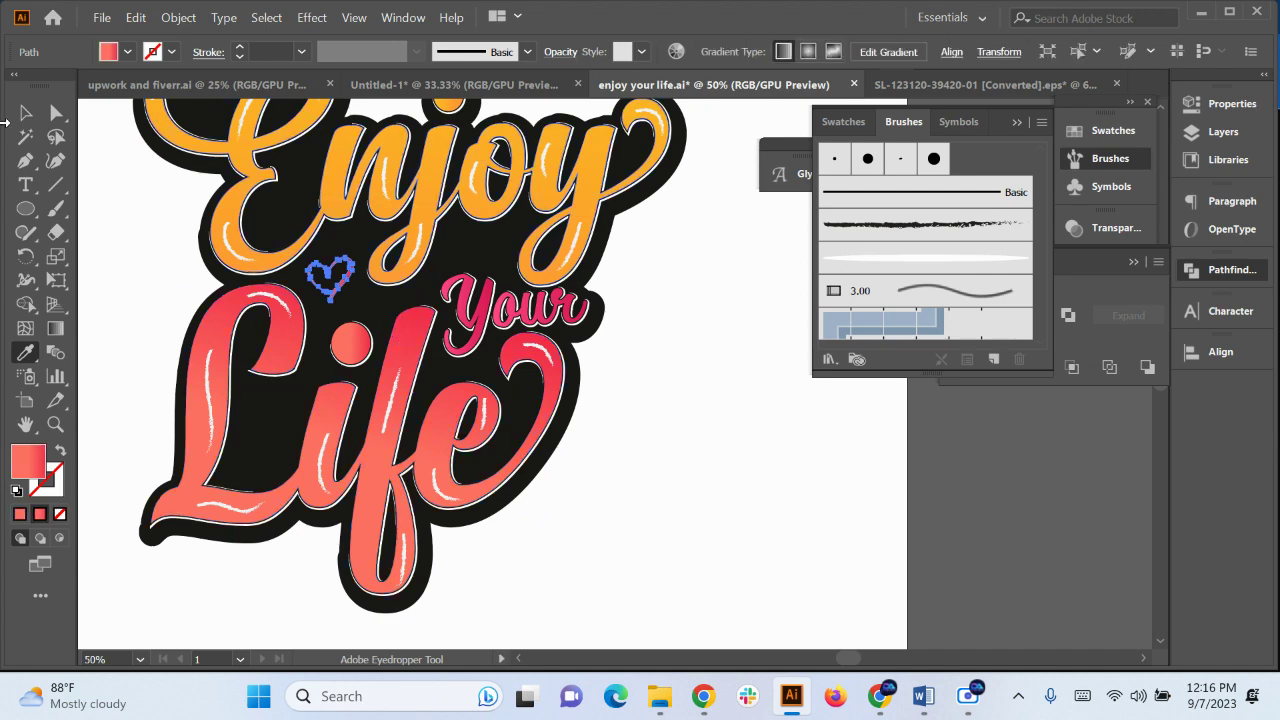
click(25, 112)
click(658, 473)
Enlarge the heart slightly, and place a smaller, tilted copy in the black area between the "L" and the "i"
scroll(343, 340, up, 2)
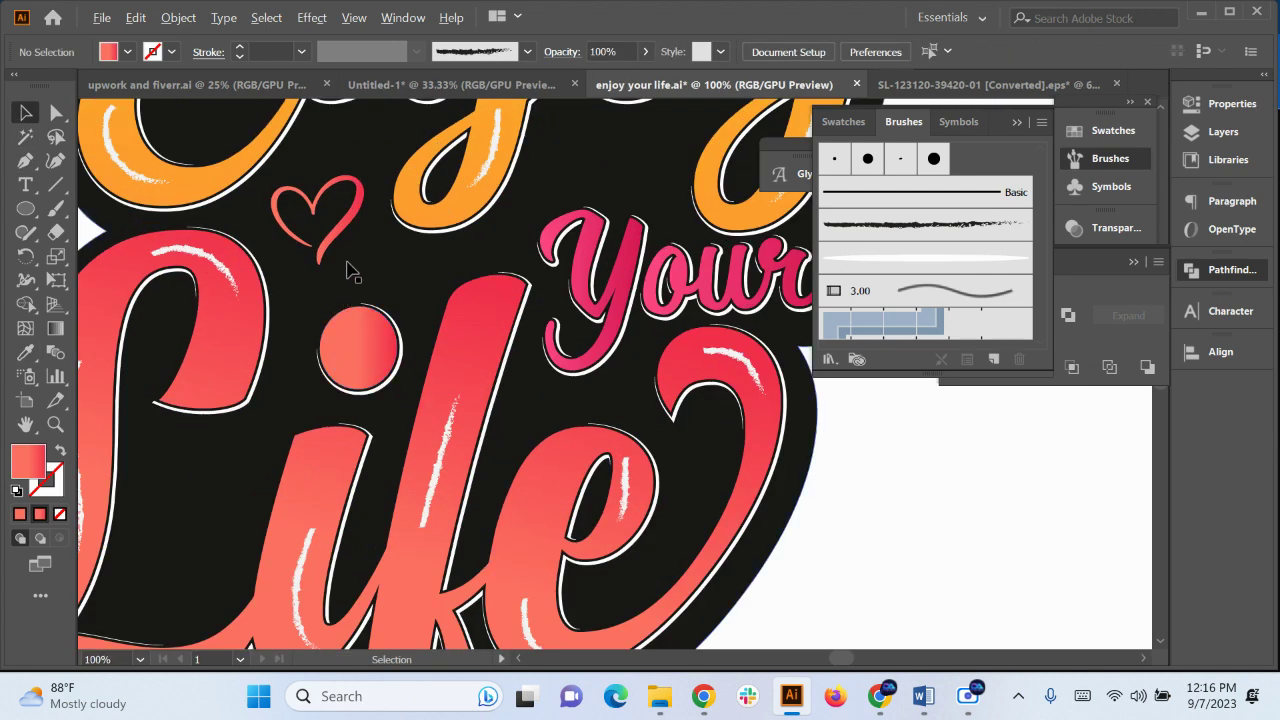
click(344, 230)
drag(366, 264, 379, 279)
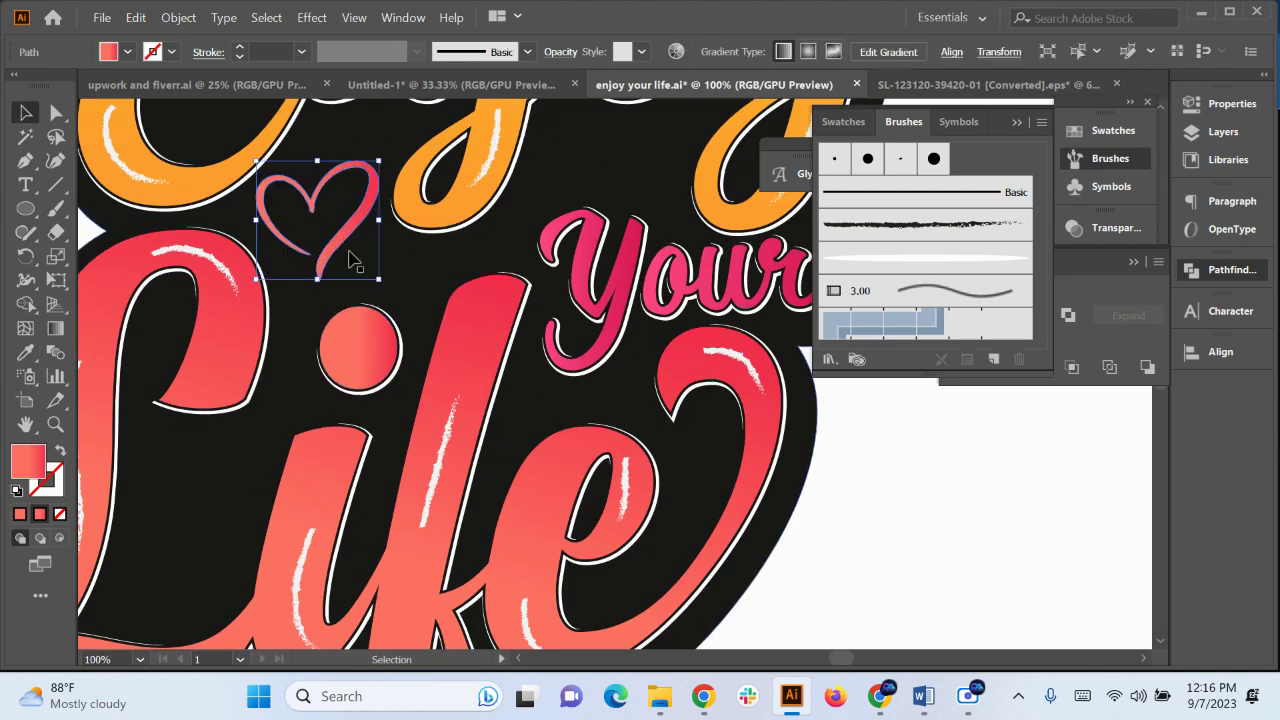
drag(344, 230, 346, 523)
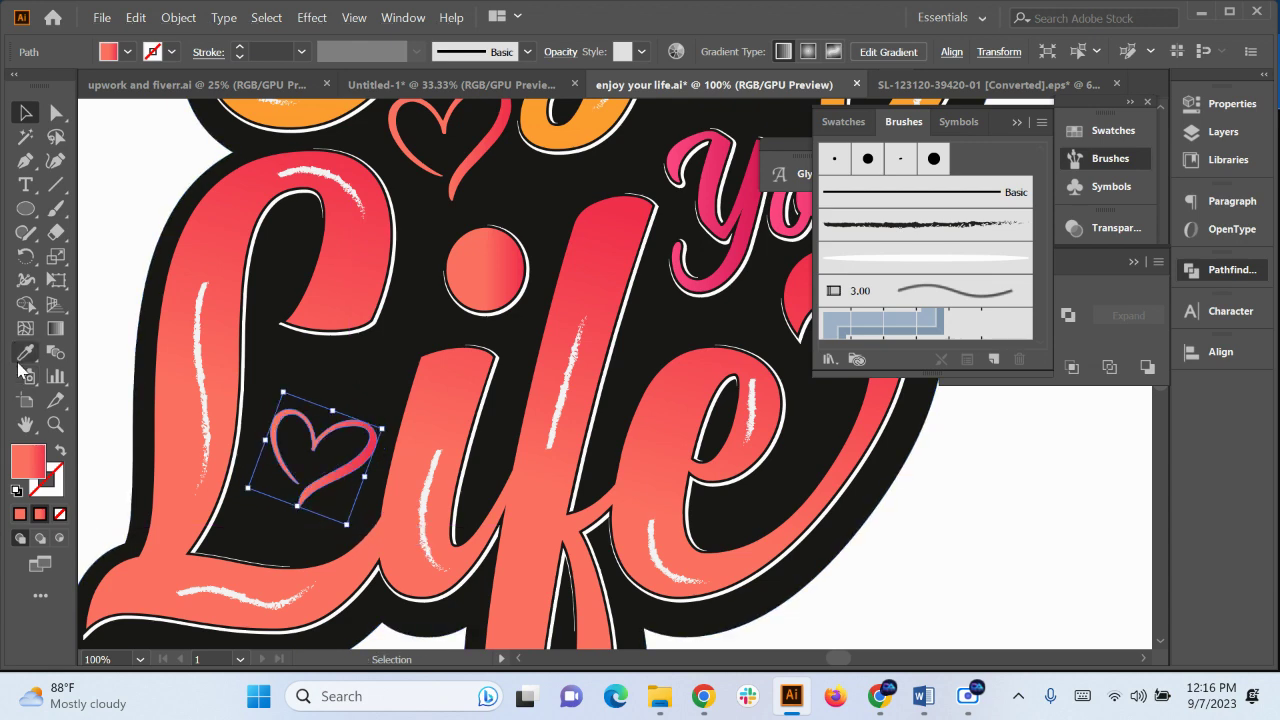
Sample the orange gradient of "Enjoy" onto the tilted heart between the "L" and the "i", and deselect it
click(23, 355)
click(545, 145)
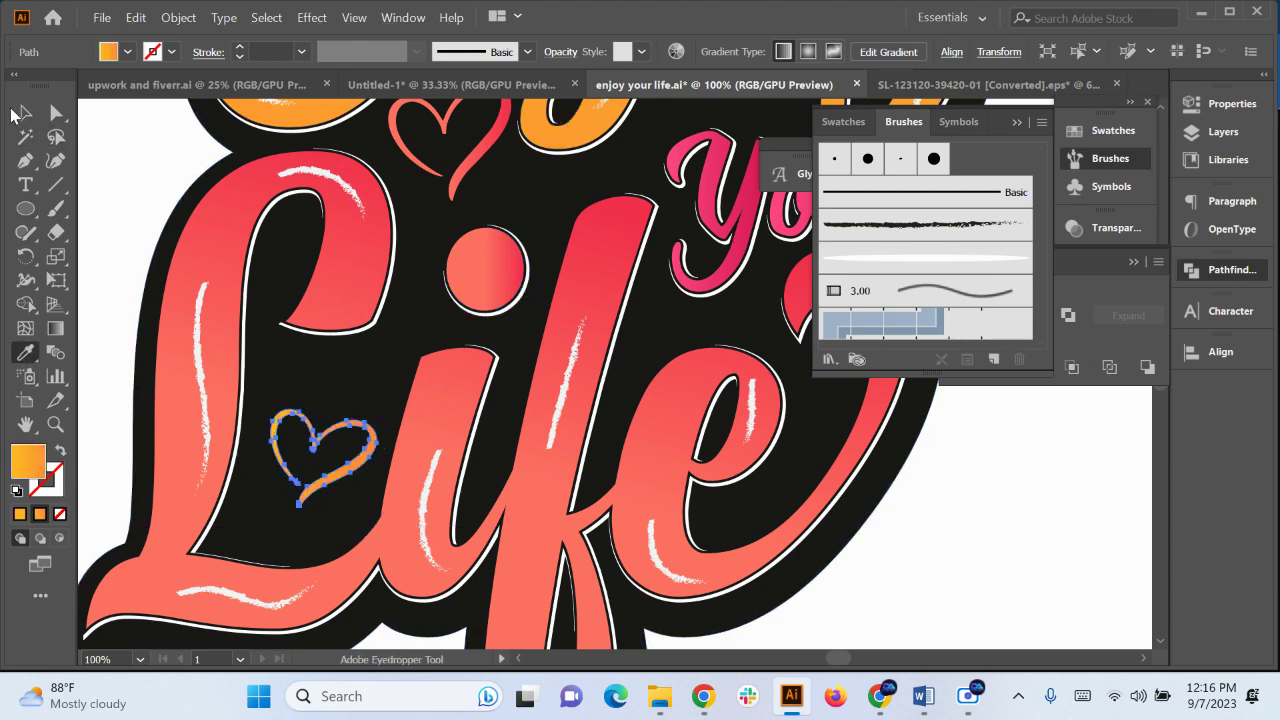
drag(868, 450, 571, 532)
scroll(389, 526, down, 2)
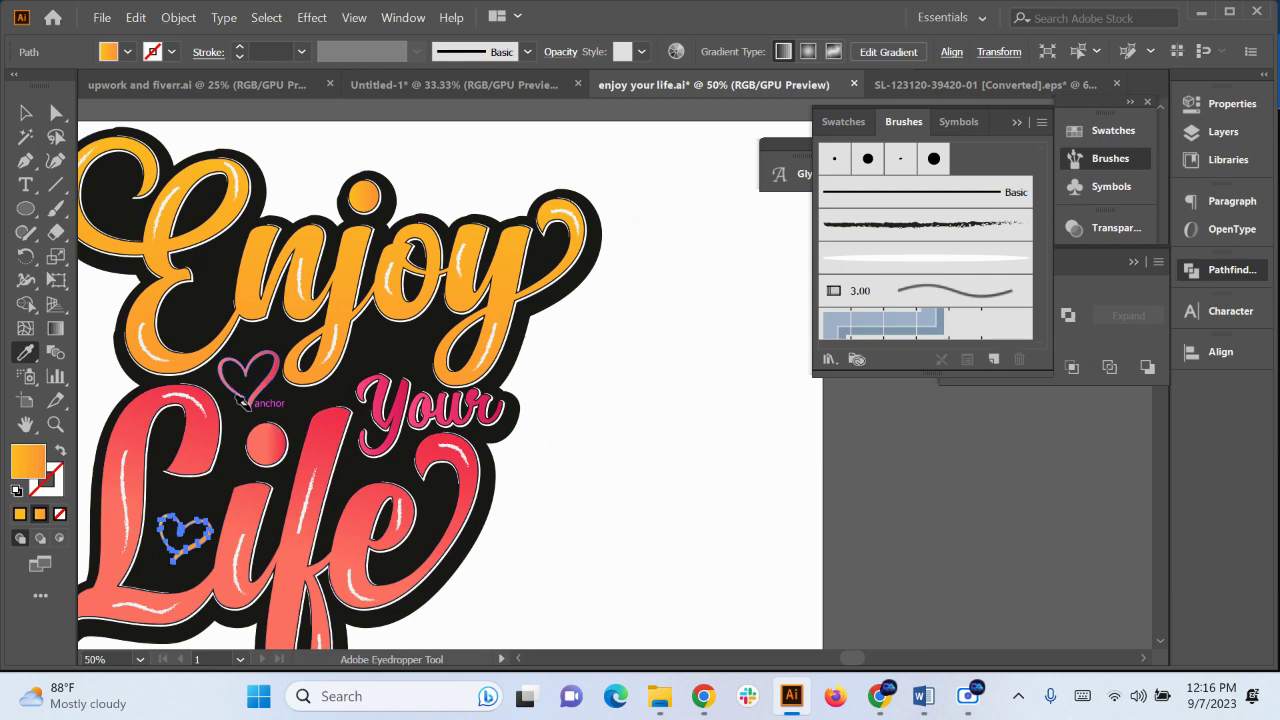
click(25, 112)
click(666, 435)
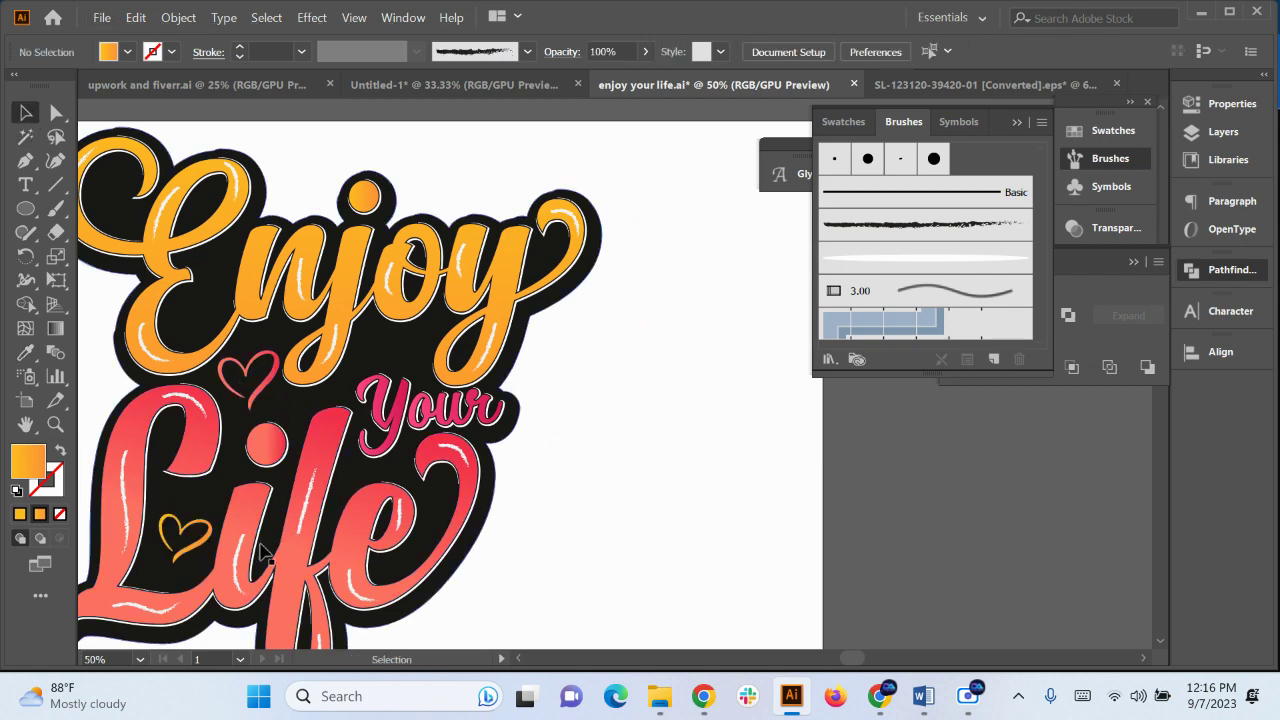
Place a copy of the orange heart in the black gap above the "Y" of "Your"
drag(200, 550, 409, 358)
key(ctrl+plus)
scroll(409, 354, down, 1)
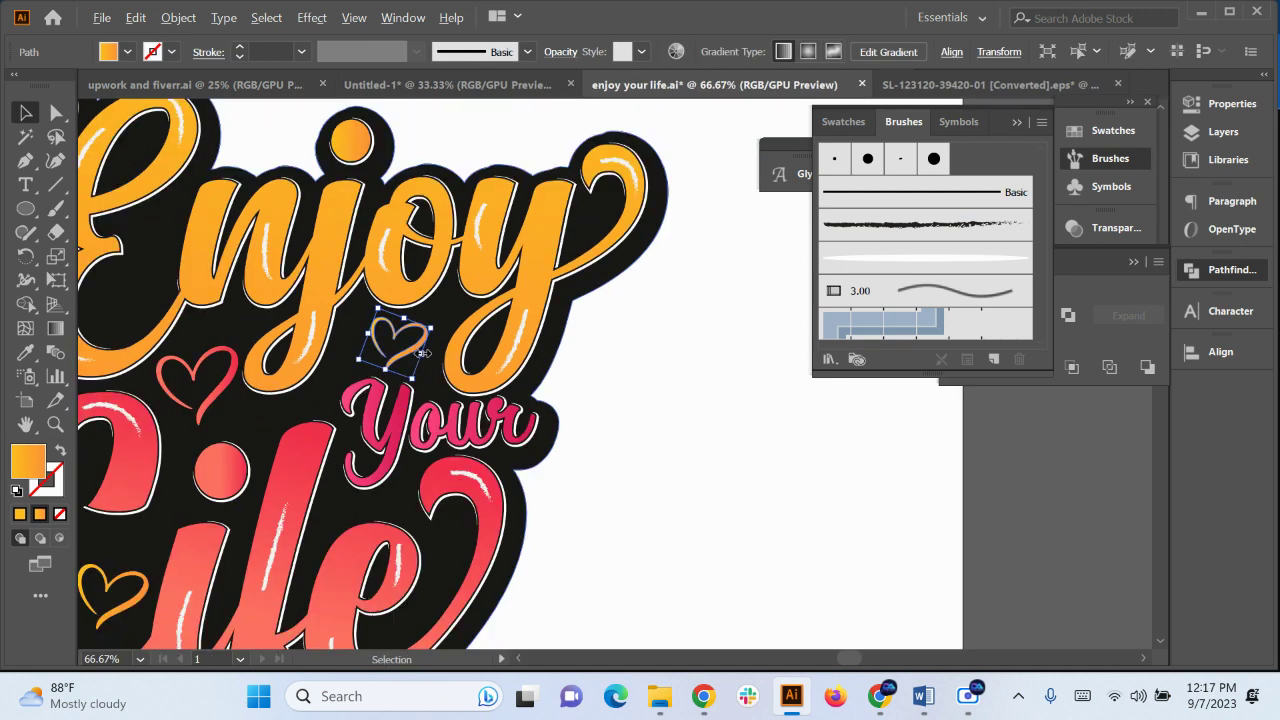
Deselect the orange heart above "Your" and examine how the three hearts sit within the whole lettering
click(620, 598)
drag(603, 595, 726, 526)
key(ctrl+minus)
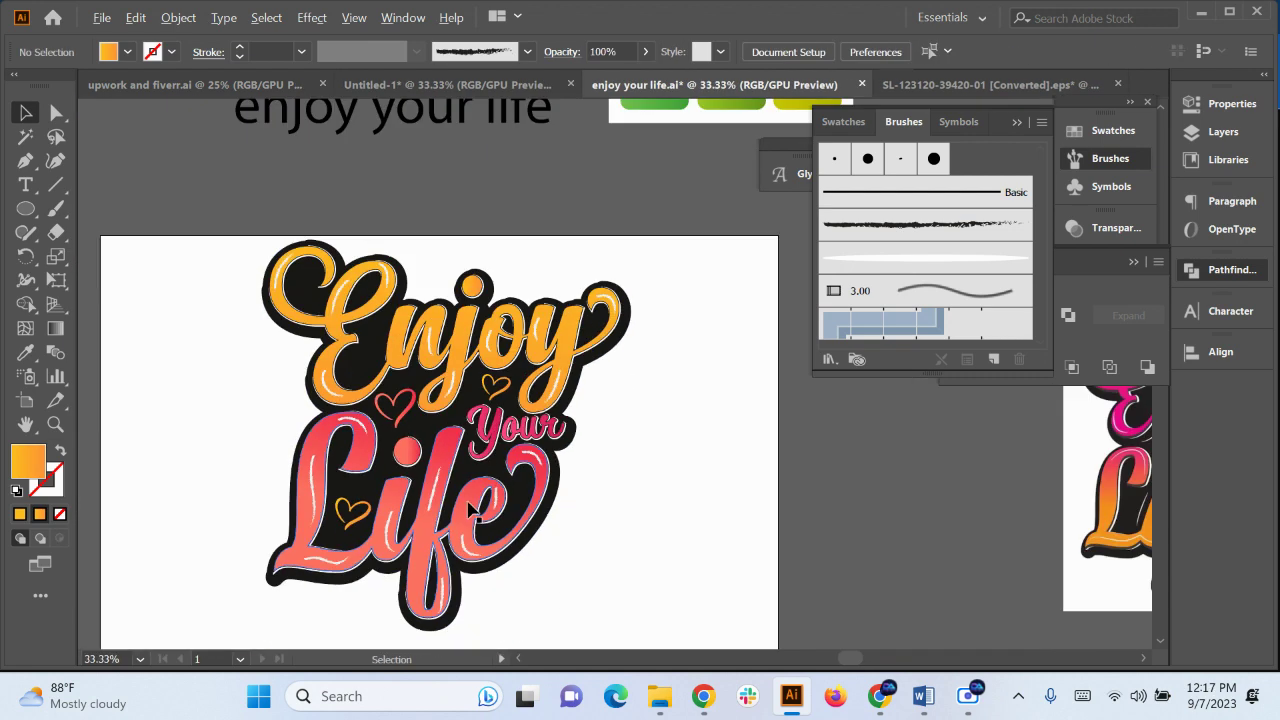
key(ctrl+plus)
scroll(476, 521, up, 3)
scroll(478, 530, down, 3)
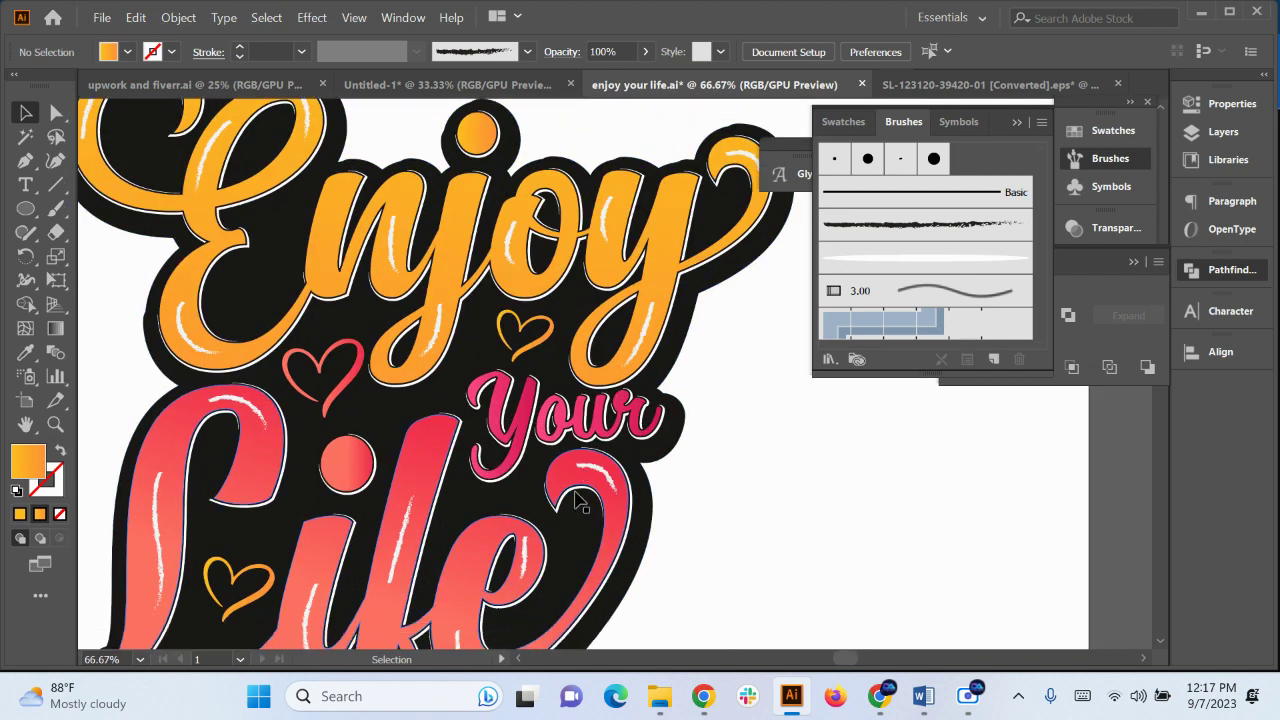
key(ctrl+minus)
key(ctrl+minus)
key(ctrl+minus)
key(ctrl+plus)
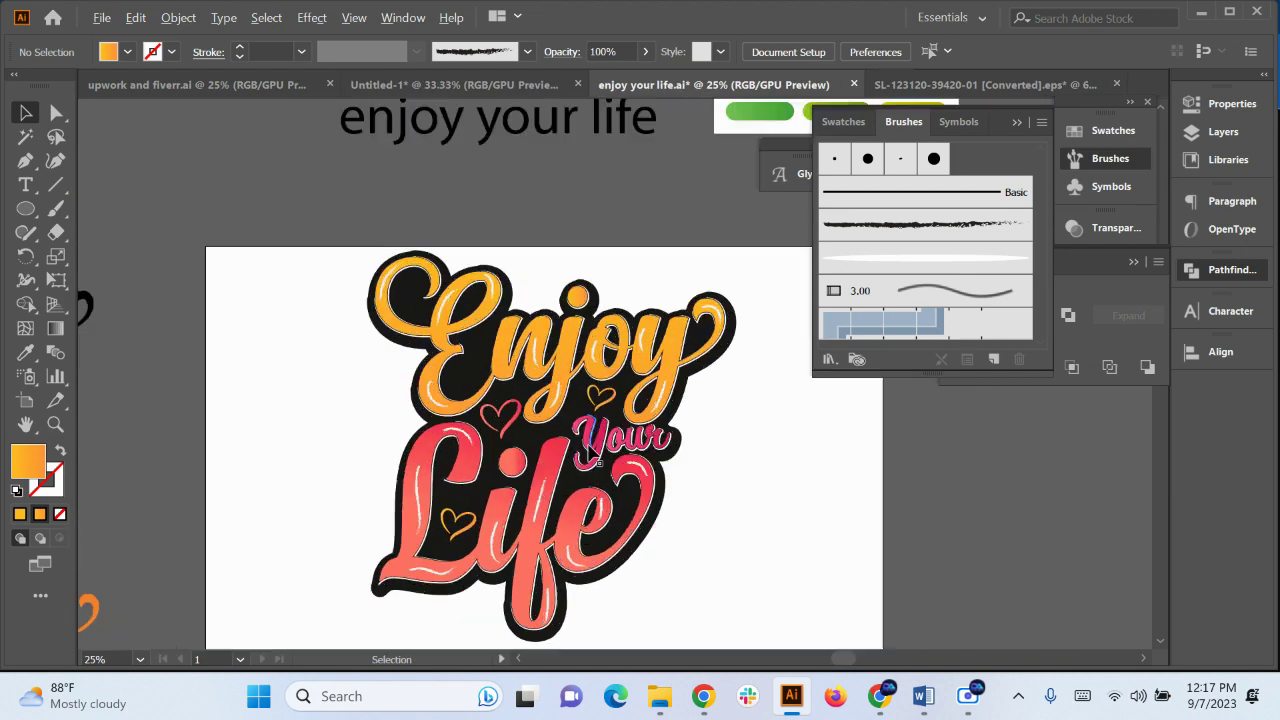
Nudge the coral-red heart slightly left in the black gap between "Enjoy" and "Life", and deselect it
key(ctrl+plus)
key(ctrl+plus)
key(ctrl+plus)
key(ctrl+plus)
click(465, 405)
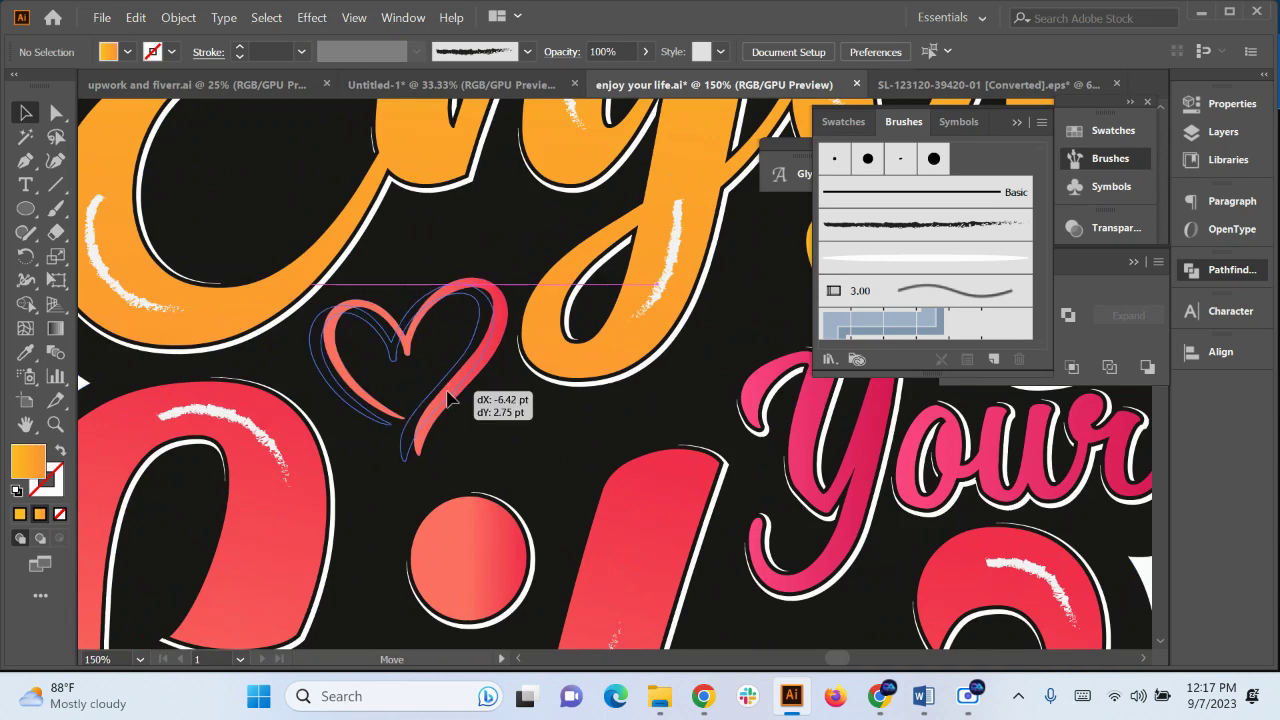
key(ctrl+minus)
key(ctrl+minus)
click(905, 566)
scroll(472, 460, down, 2)
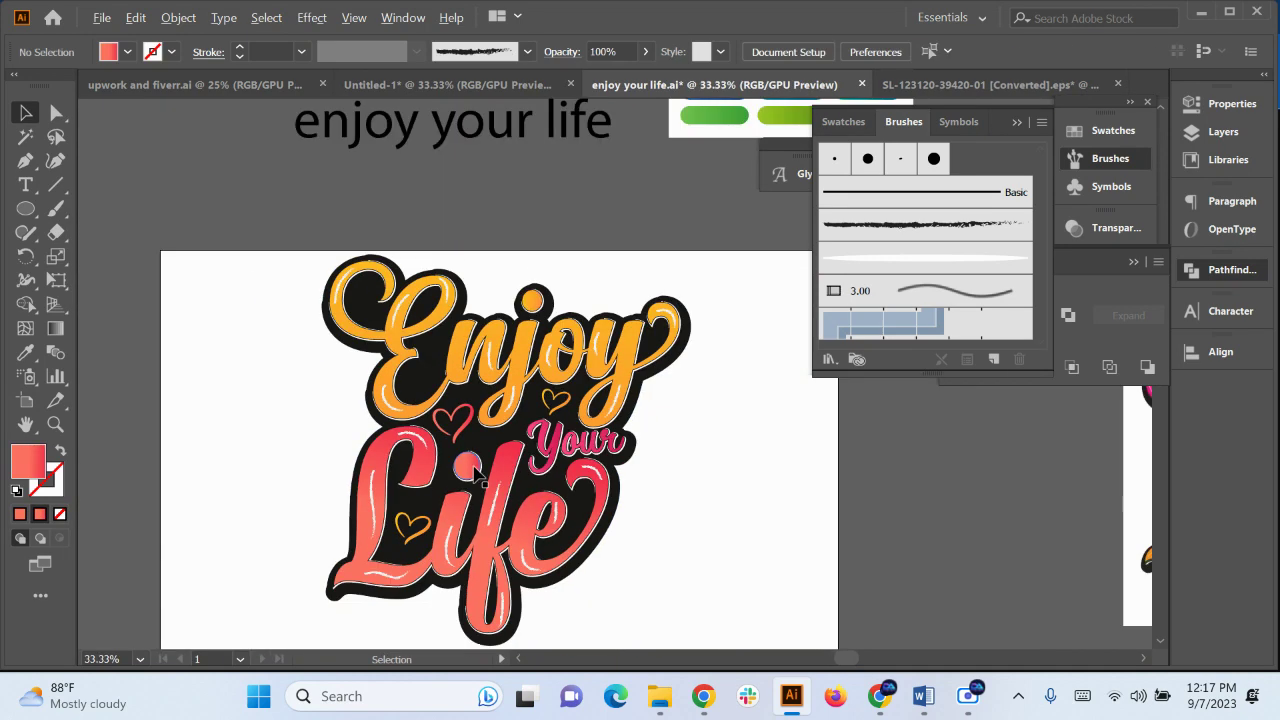
Select the complete "Enjoy Your Life" lettering with its hearts, group it, and deselect it
drag(720, 571, 587, 537)
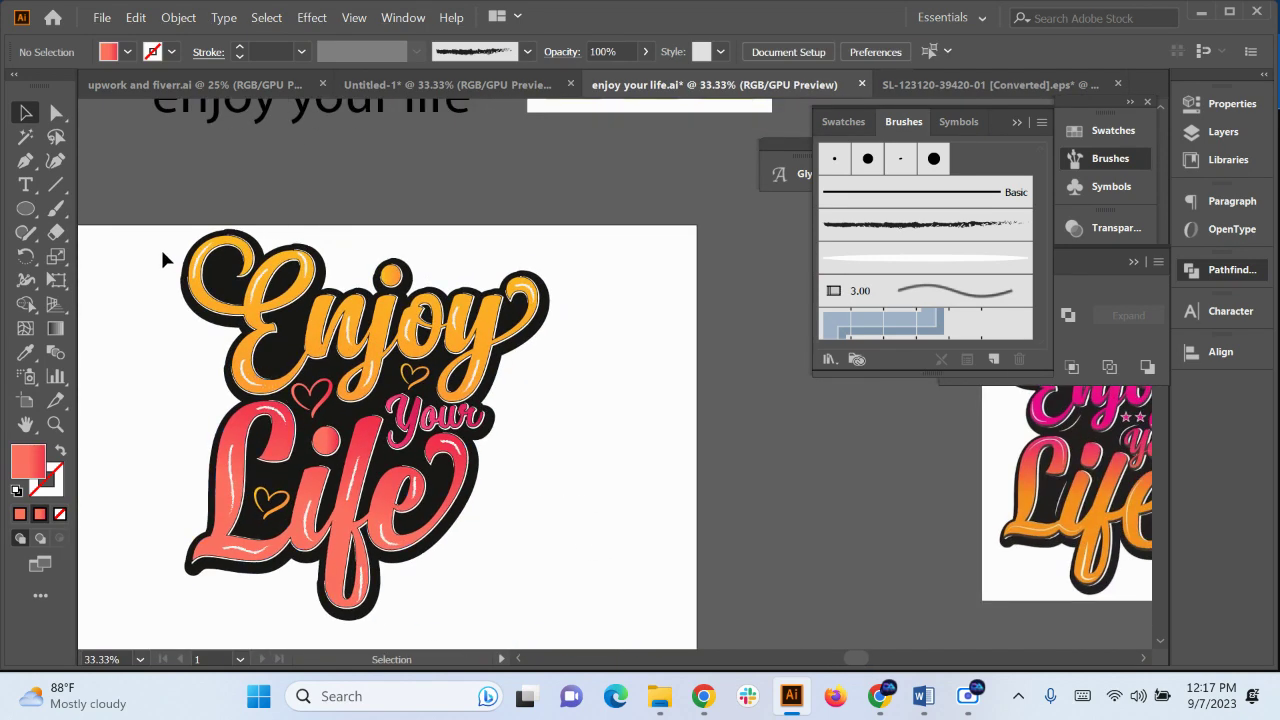
drag(163, 258, 635, 491)
click(590, 553)
Isolate the nested group that holds the white highlight strokes, selecting the highlight on the "i" of "Life"
scroll(724, 422, up, 1)
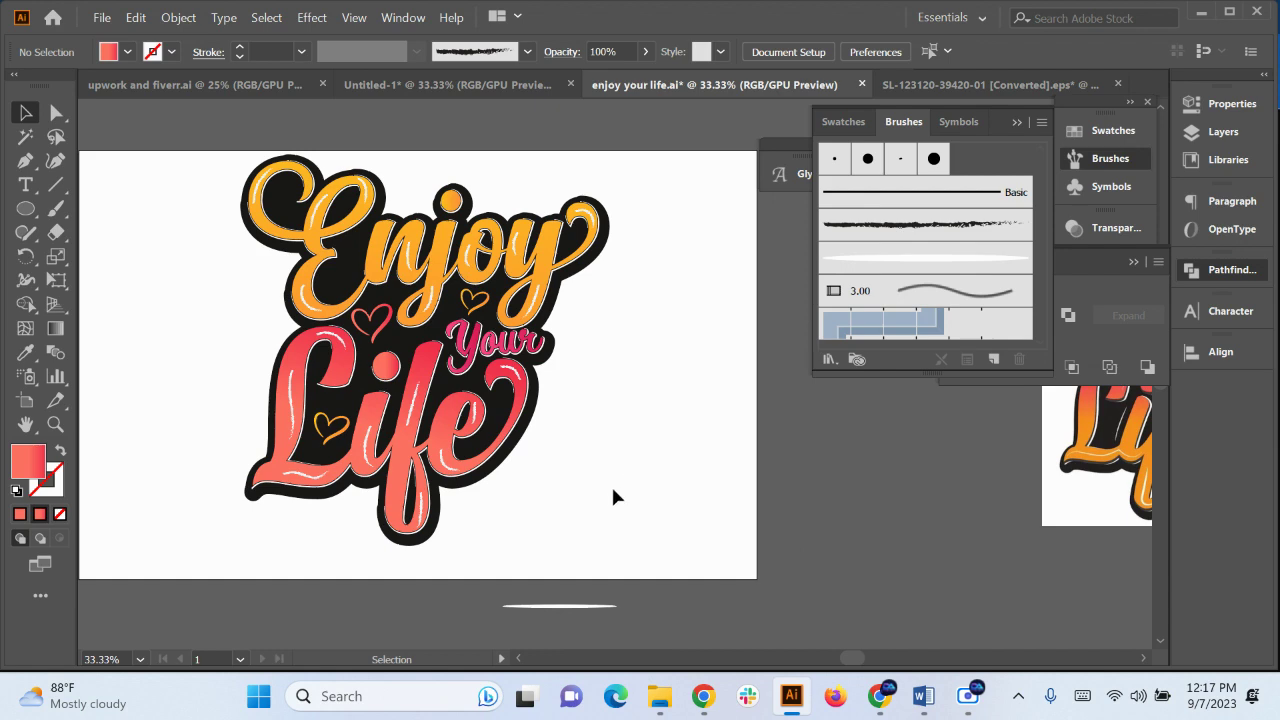
scroll(558, 506, up, 2)
drag(445, 539, 559, 552)
scroll(383, 551, up, 1)
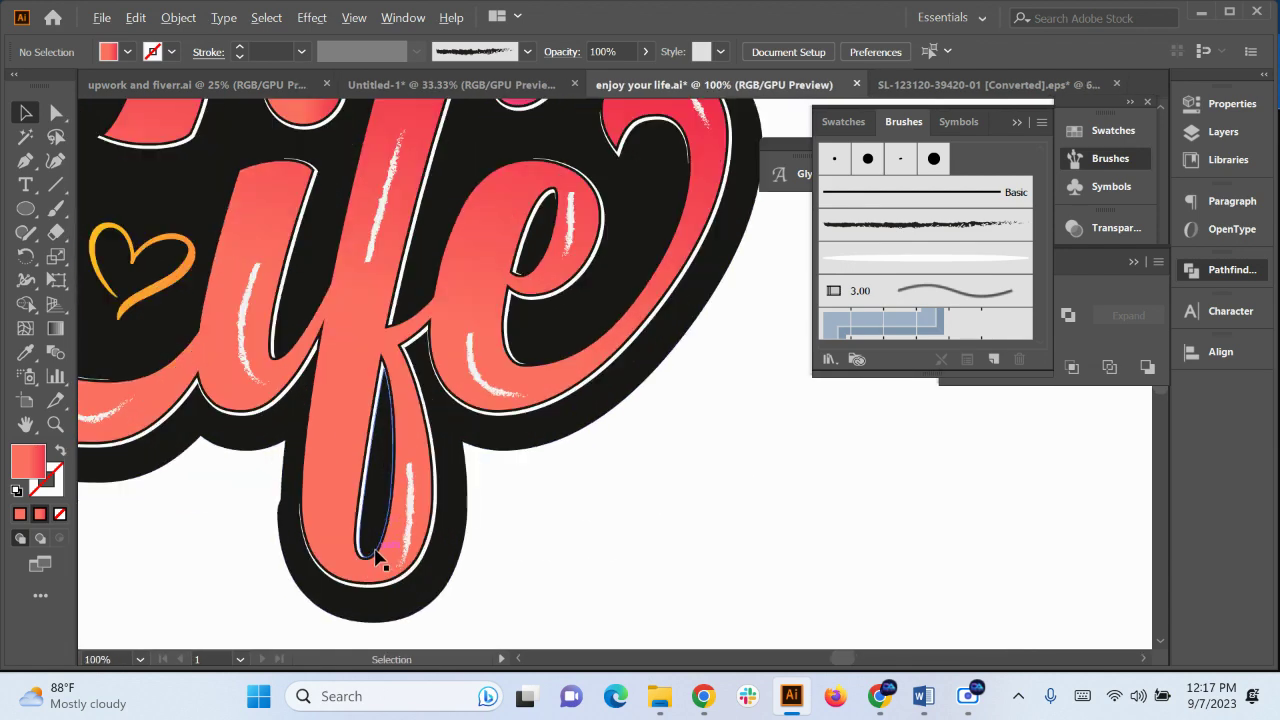
double_click(245, 300)
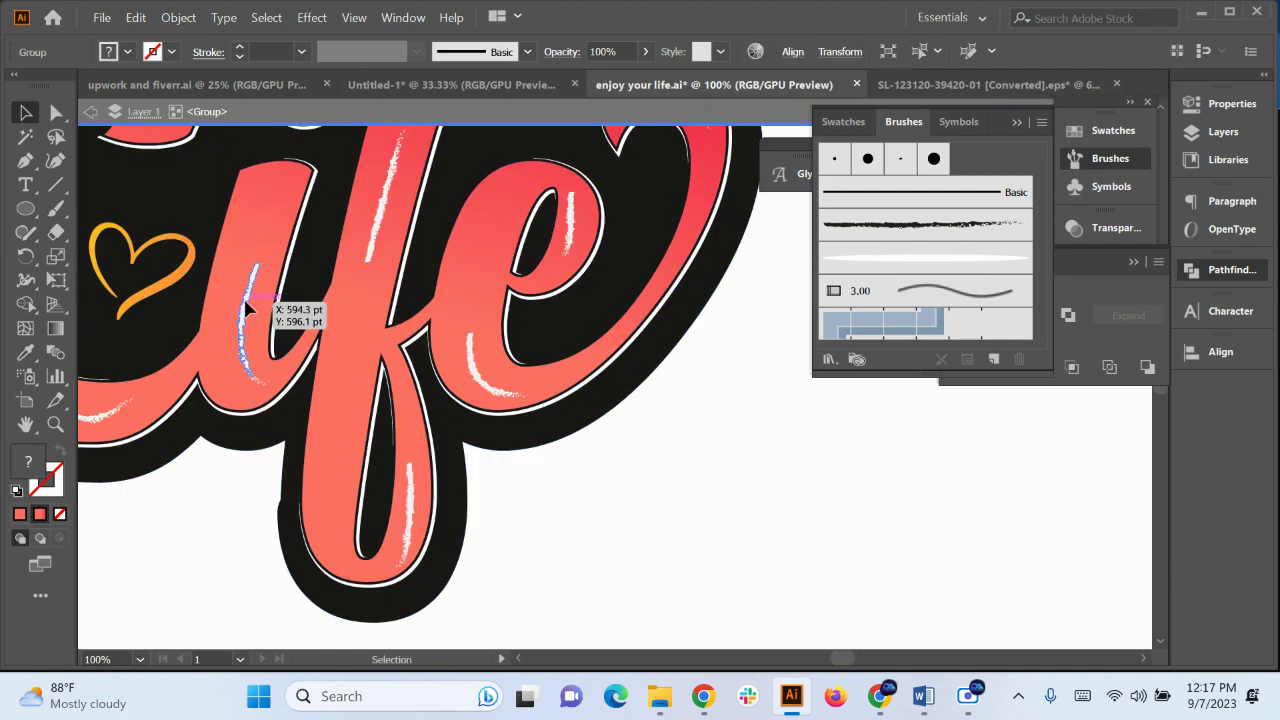
double_click(243, 299)
Try to place a rotated copy of the "i" highlight on the lower stem of the "f" in "Life"
mouse_move(243, 300)
alt+mouse_down()
mouse_move(324, 377)
mouse_move(352, 440)
alt+mouse_up()
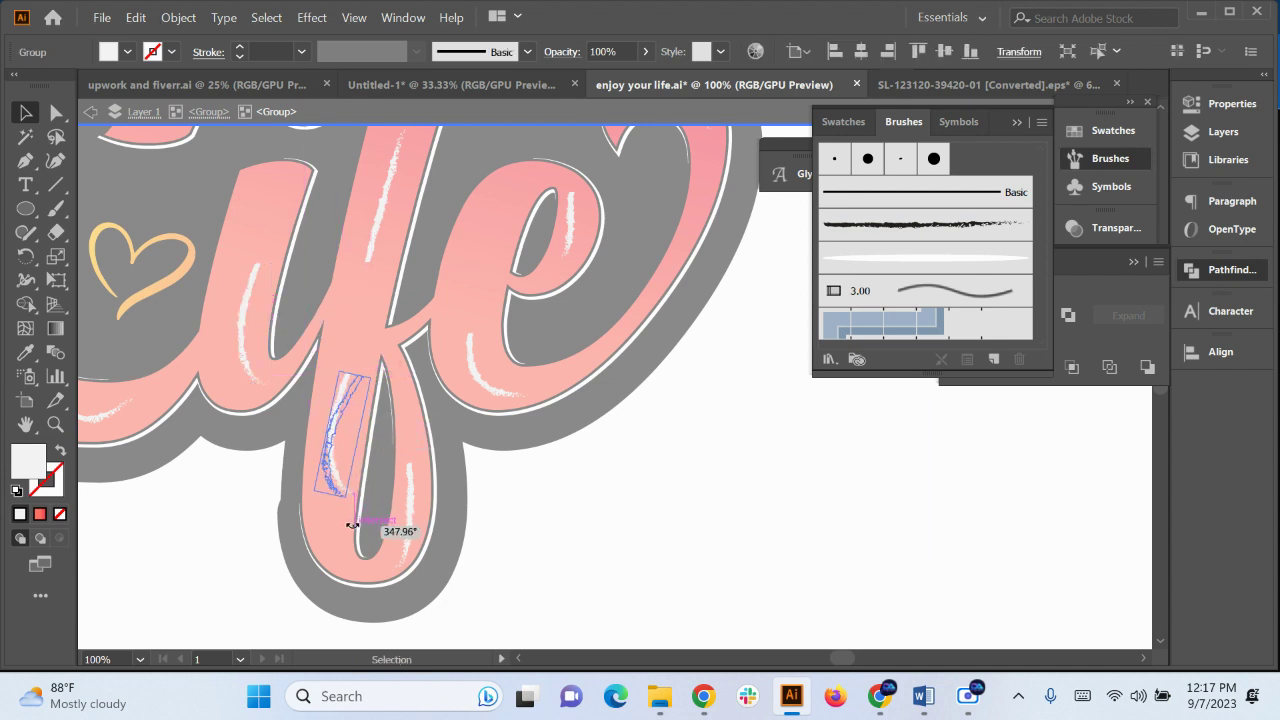
key(a)
key(ctrl+z)
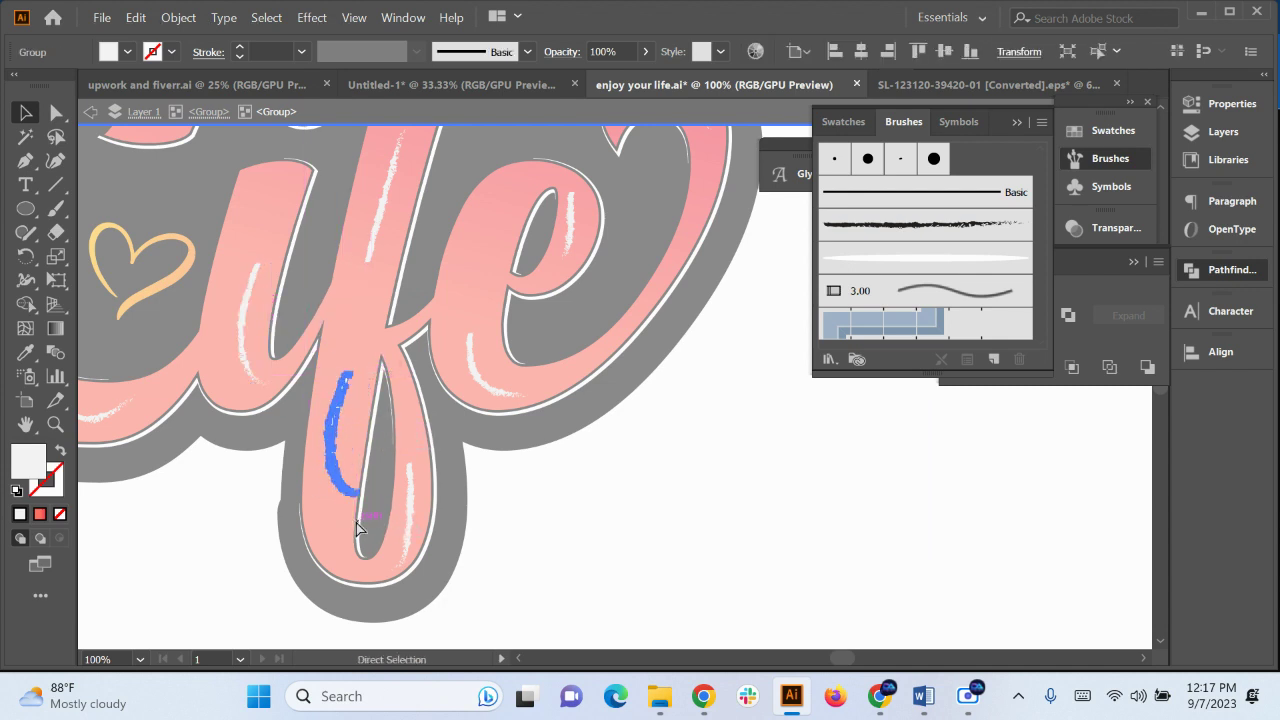
key(ctrl+z)
key(v)
Copy the highlight from the right side of the "f" loop onto its left stem, mirror the copy left-to-right, and leave isolation
click(411, 519)
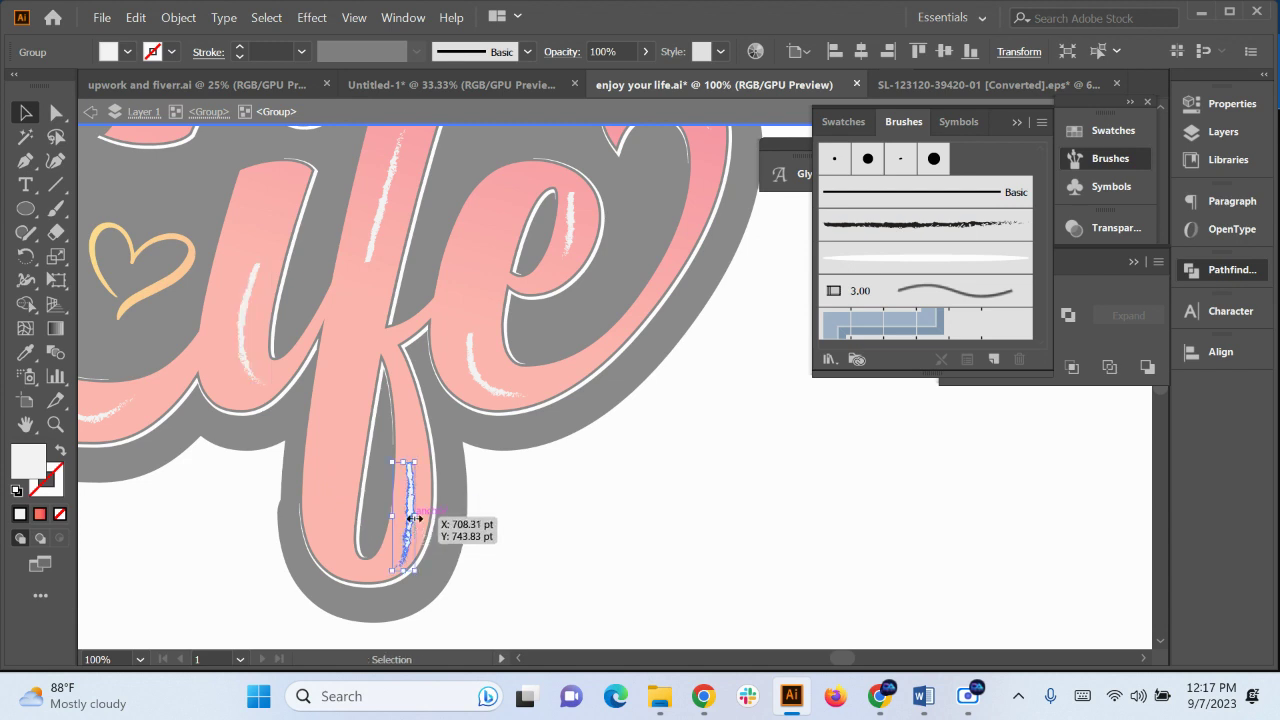
drag(414, 518, 343, 446)
key(ctrl)
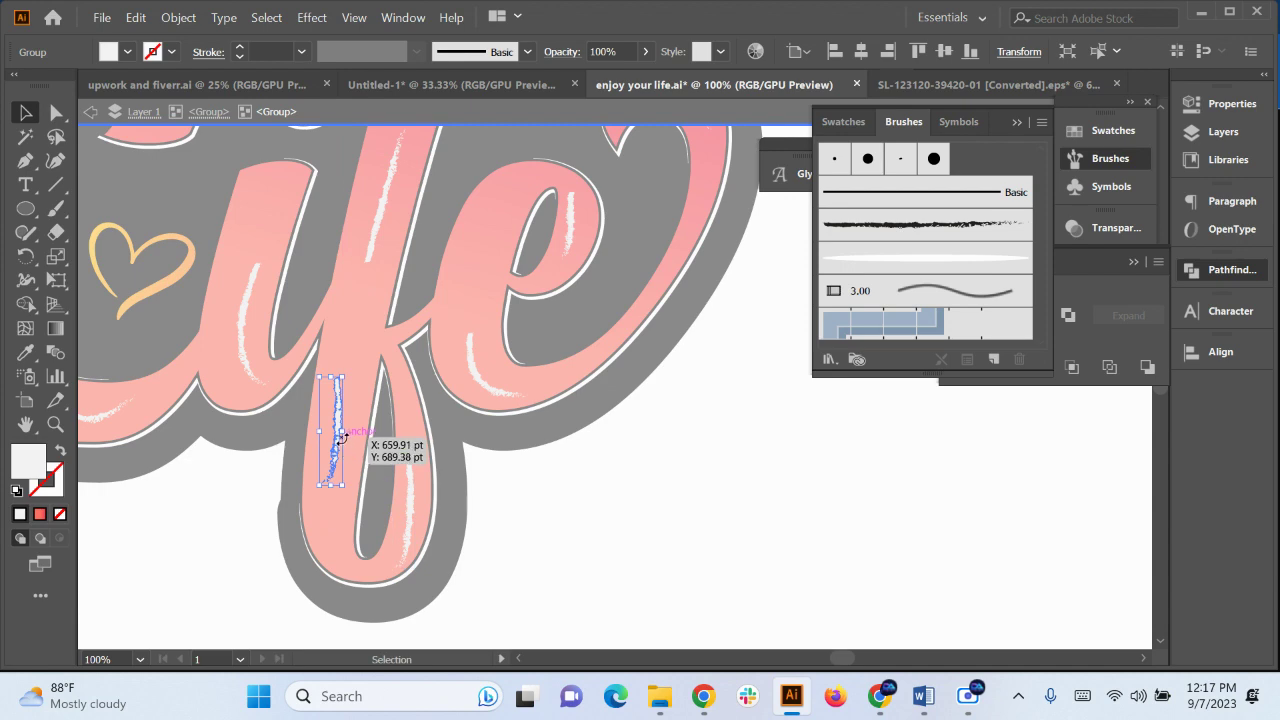
right_click(343, 446)
mouse_move(413, 316)
click(648, 390)
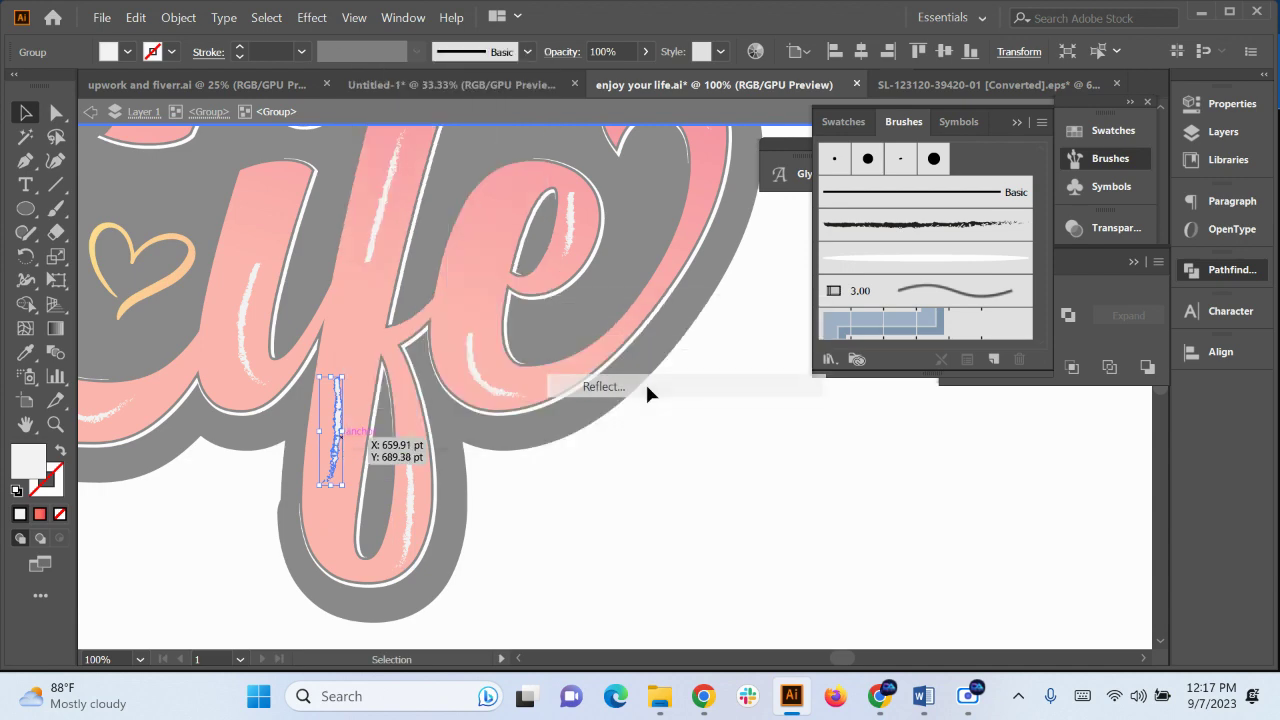
click(1015, 475)
double_click(776, 560)
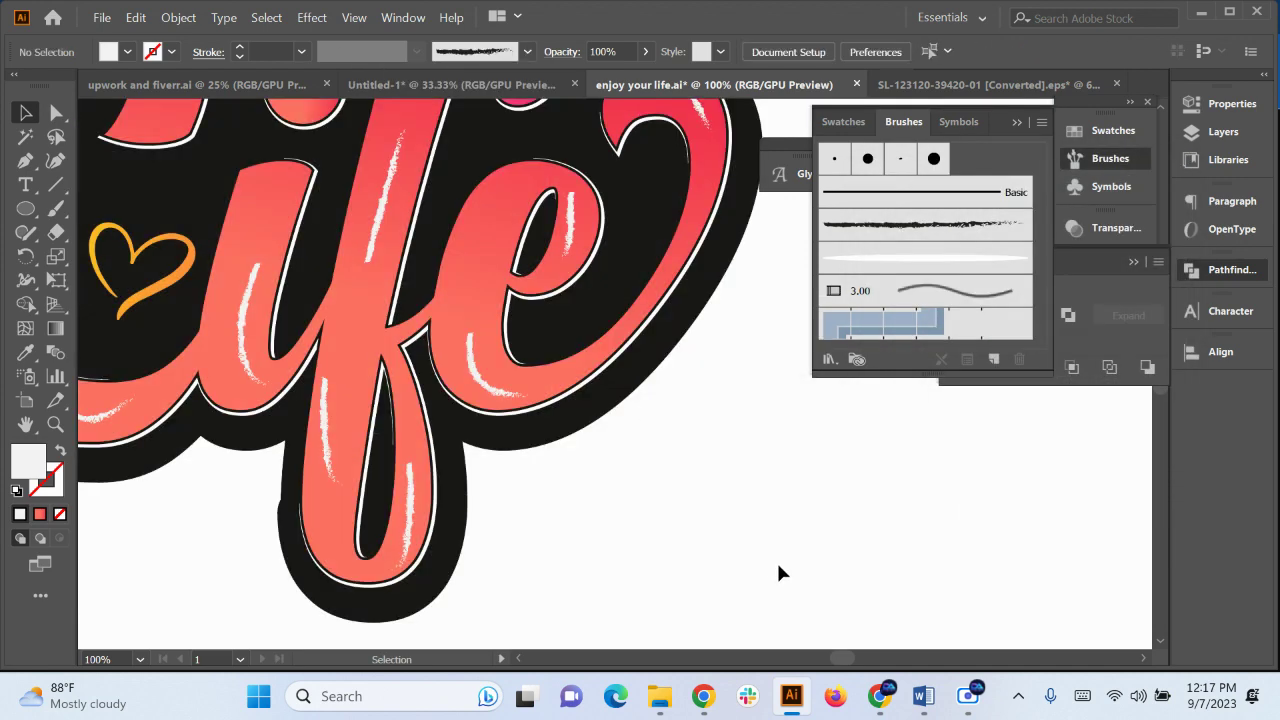
Shift and rotate the new highlight to follow the slant of the "f" lower stem, and leave isolation
scroll(349, 443, up, 2)
double_click(274, 410)
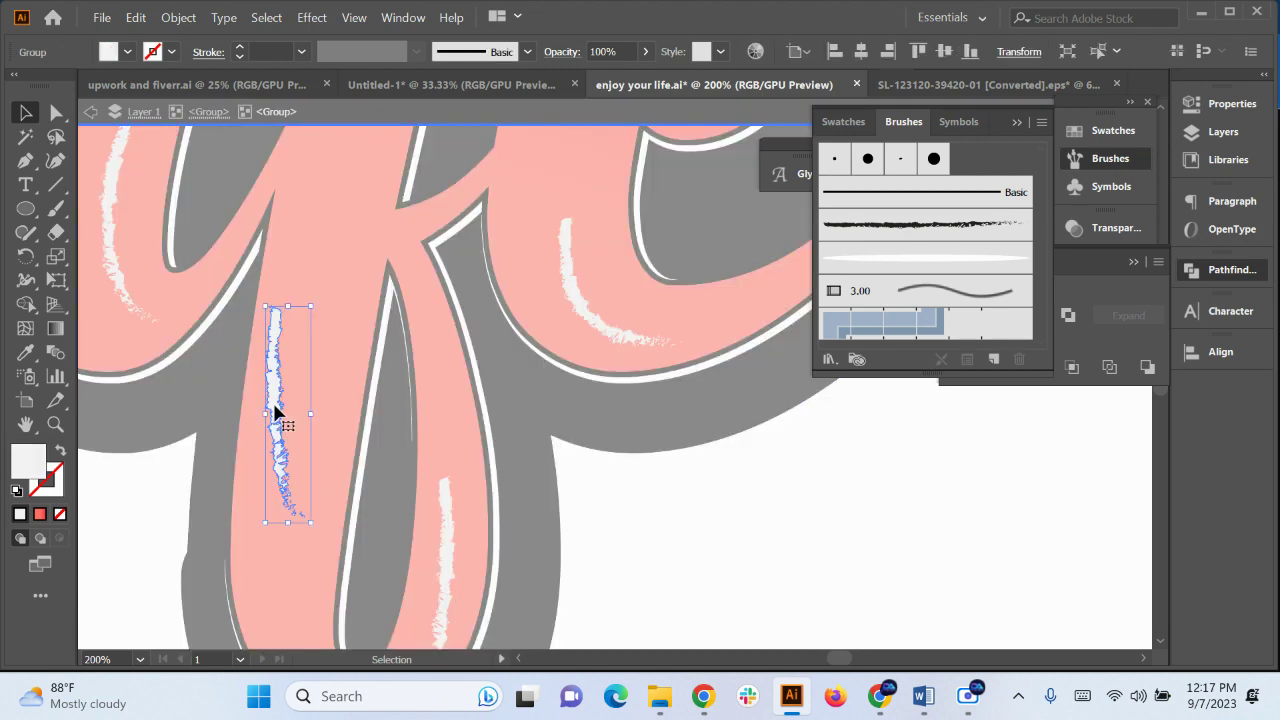
drag(275, 410, 297, 410)
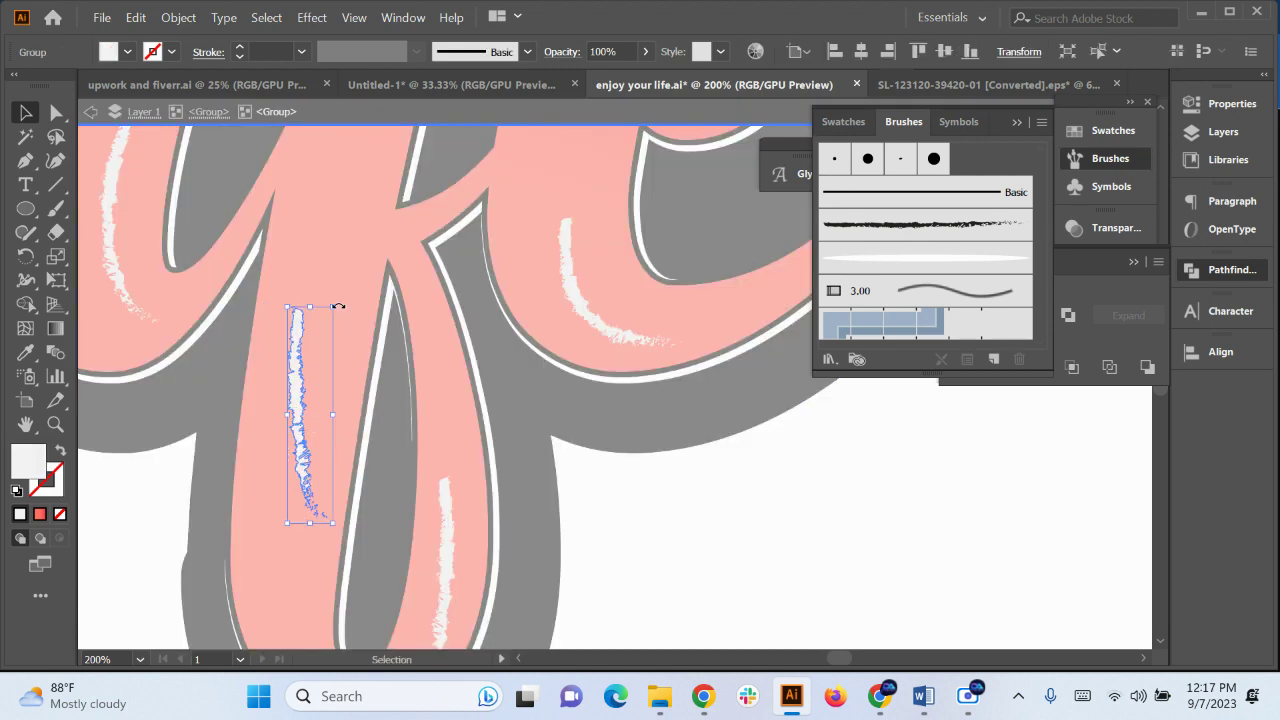
mouse_move(341, 306)
mouse_down()
mouse_move(390, 322)
mouse_move(360, 308)
mouse_up()
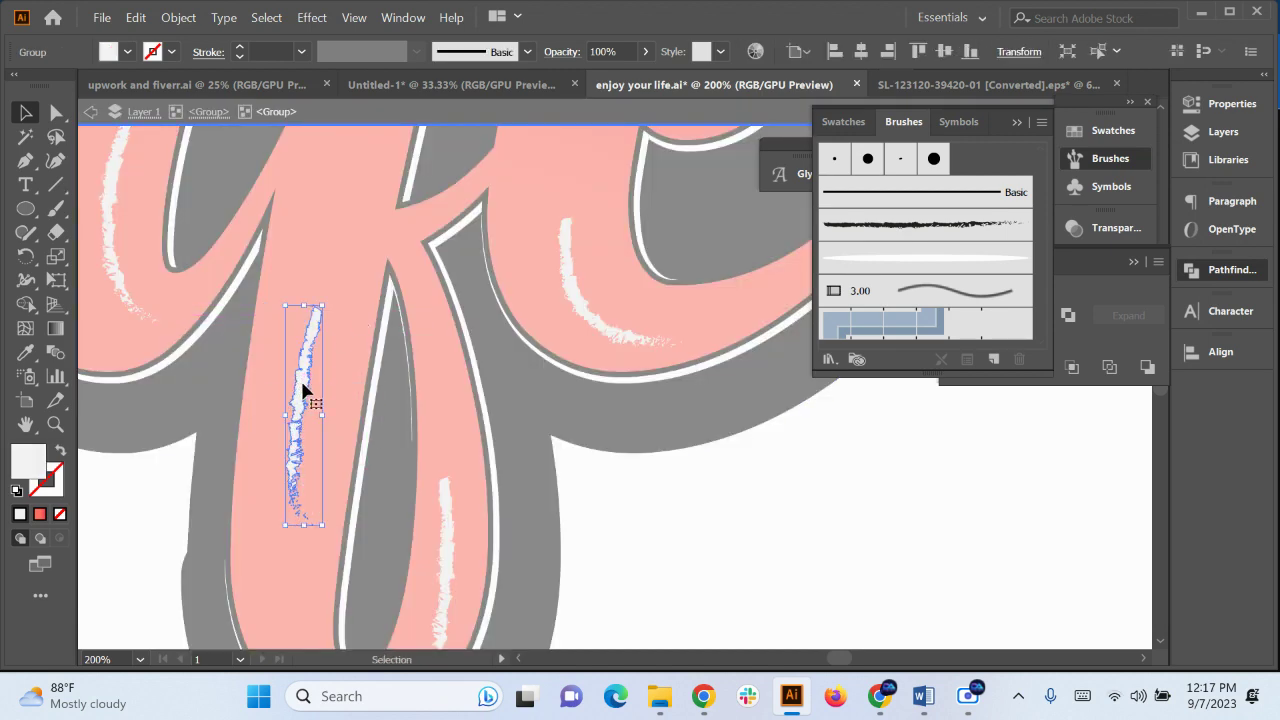
drag(305, 390, 294, 380)
double_click(945, 528)
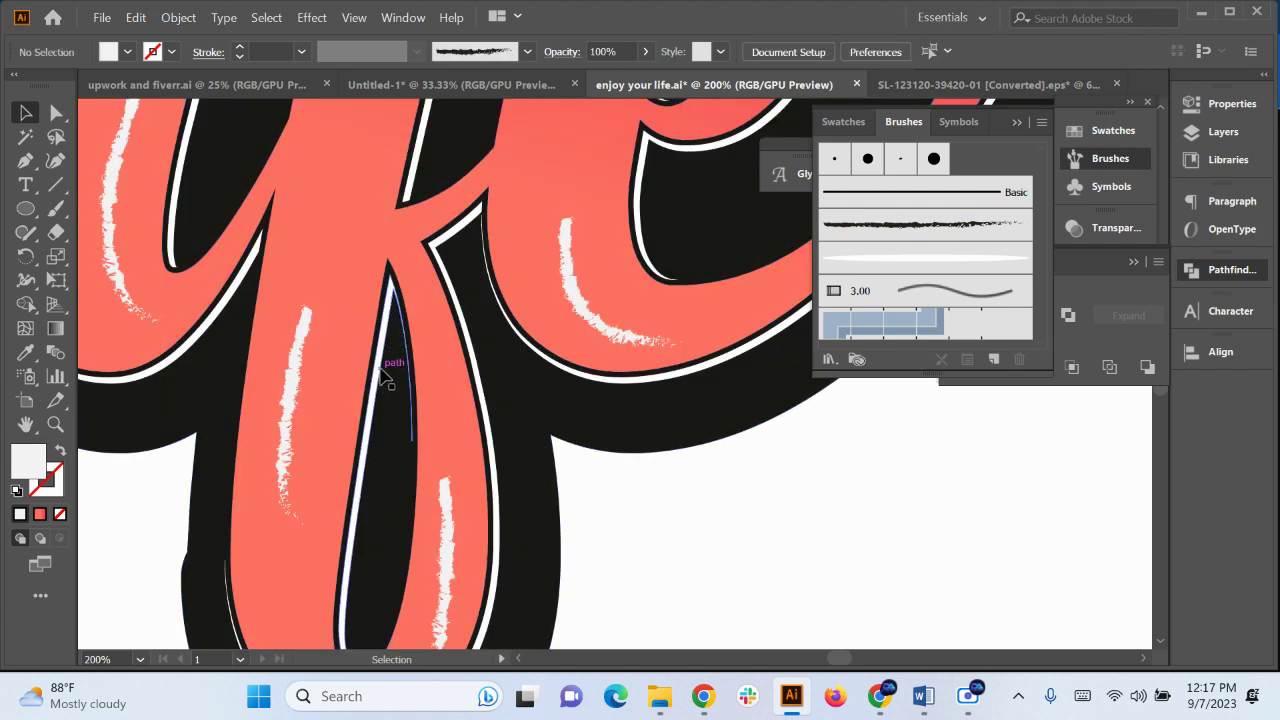
Examine the whole lettering and its highlights, including close-ups of the letter strokes in "Enjoy"
key(ctrl+minus)
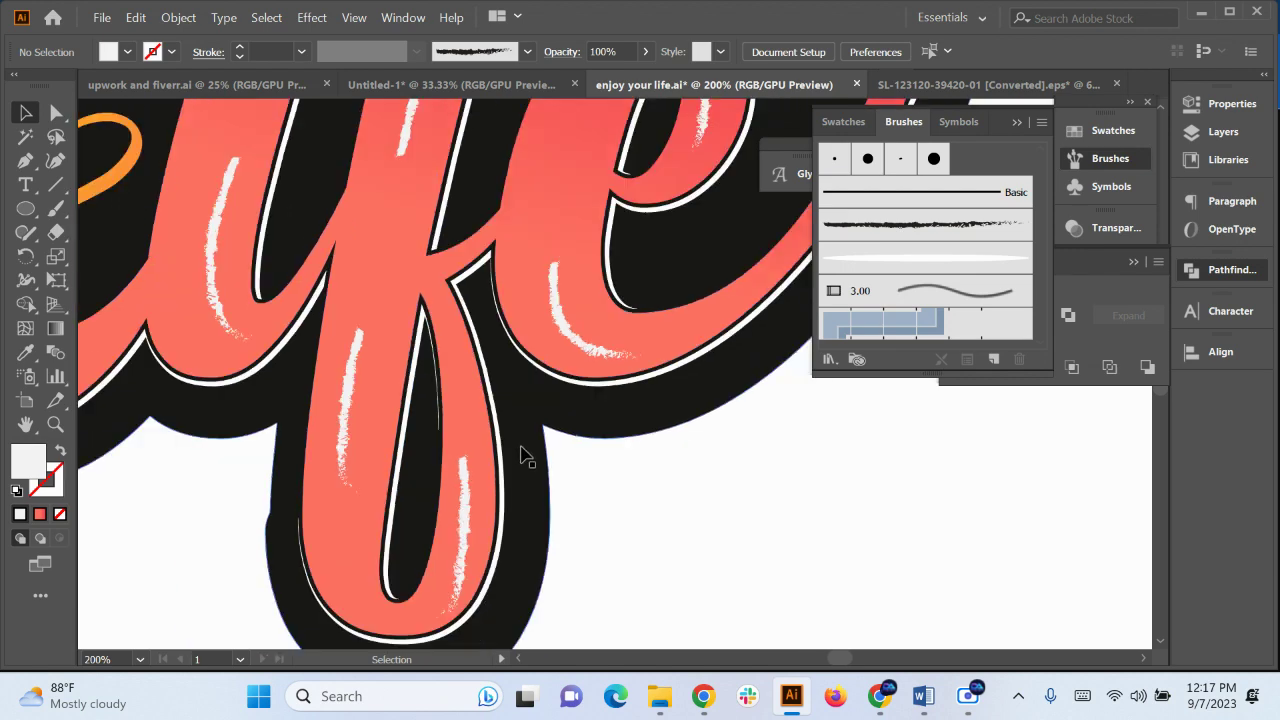
key(ctrl+minus)
key(ctrl+minus)
key(ctrl+minus)
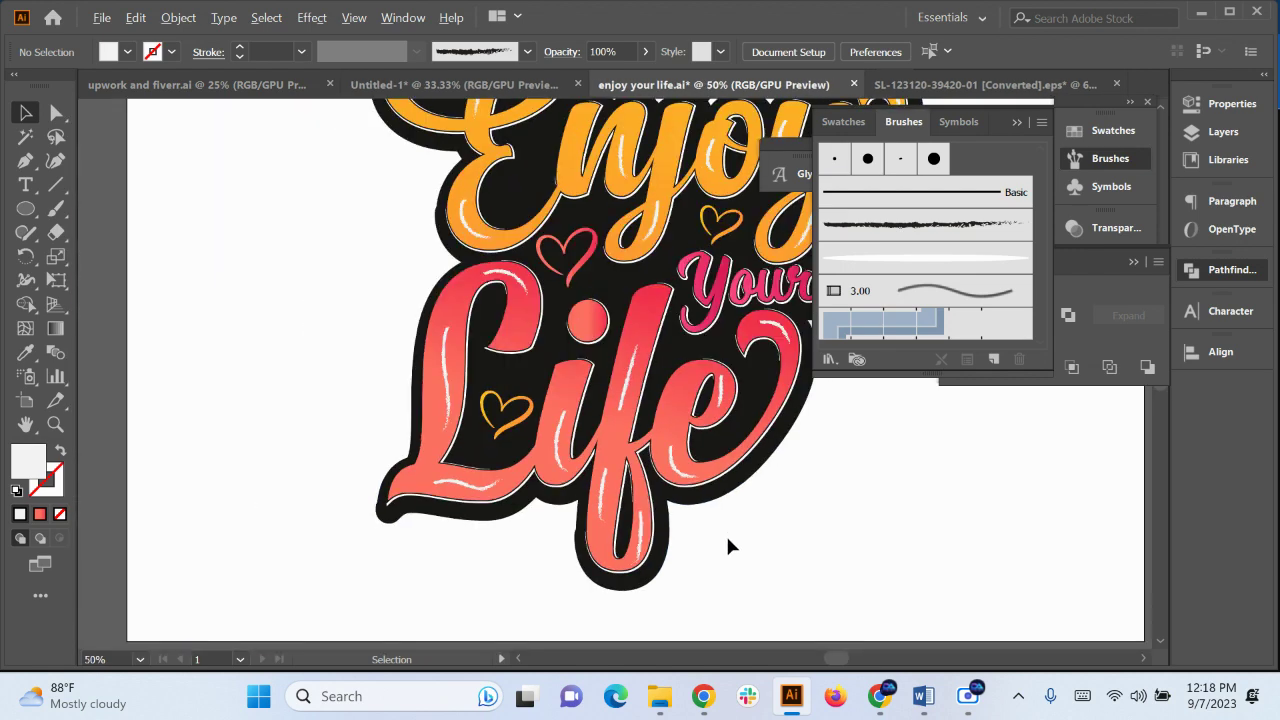
drag(864, 581, 659, 604)
scroll(439, 439, up, 1)
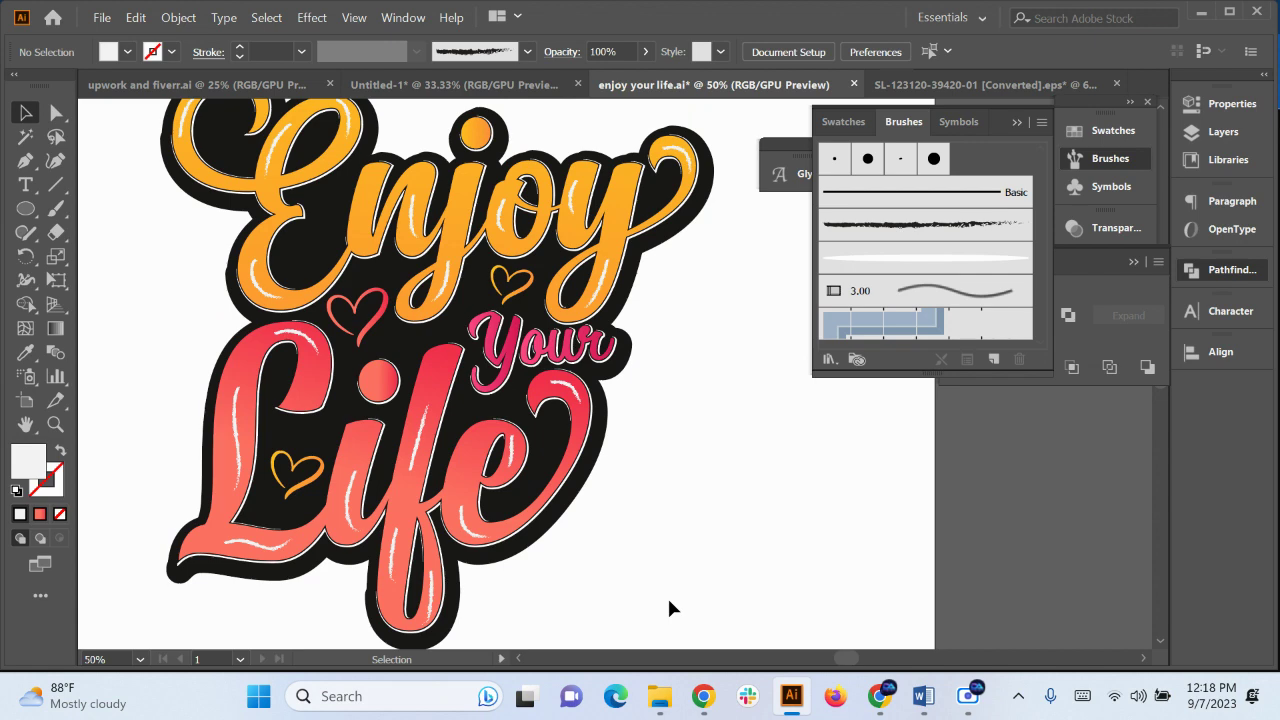
scroll(600, 560, up, 2)
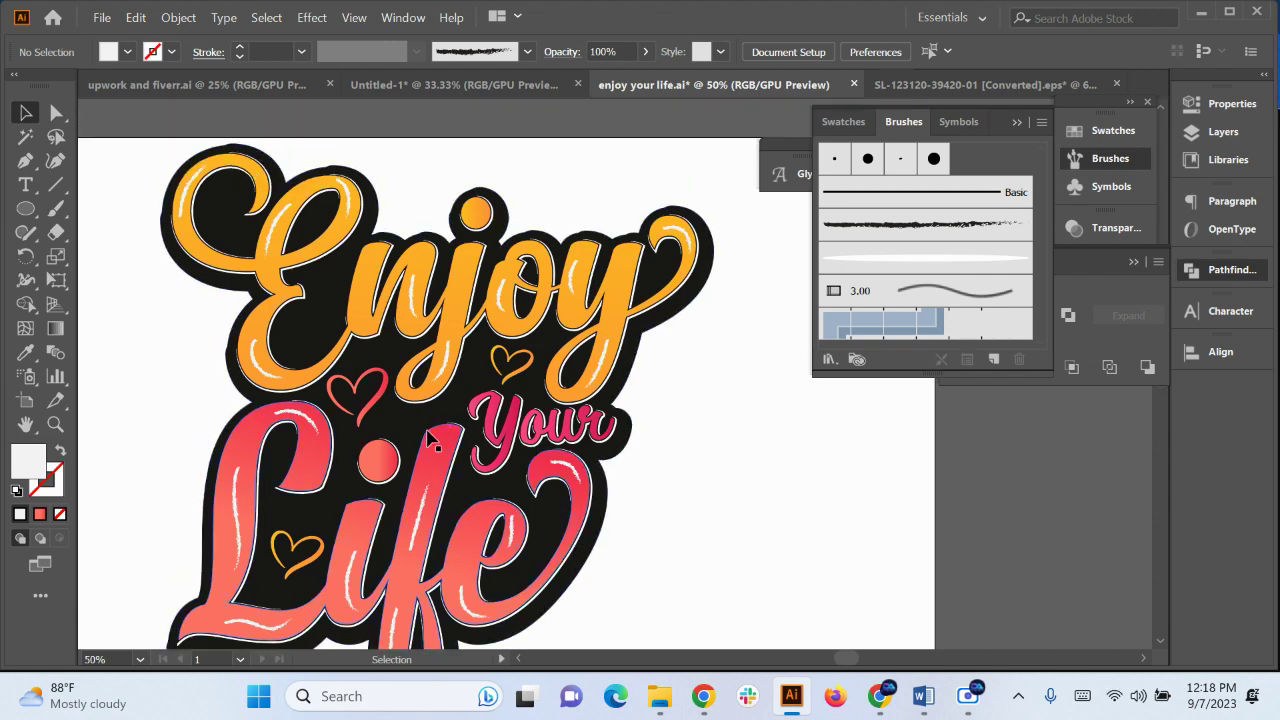
scroll(434, 440, down, 1)
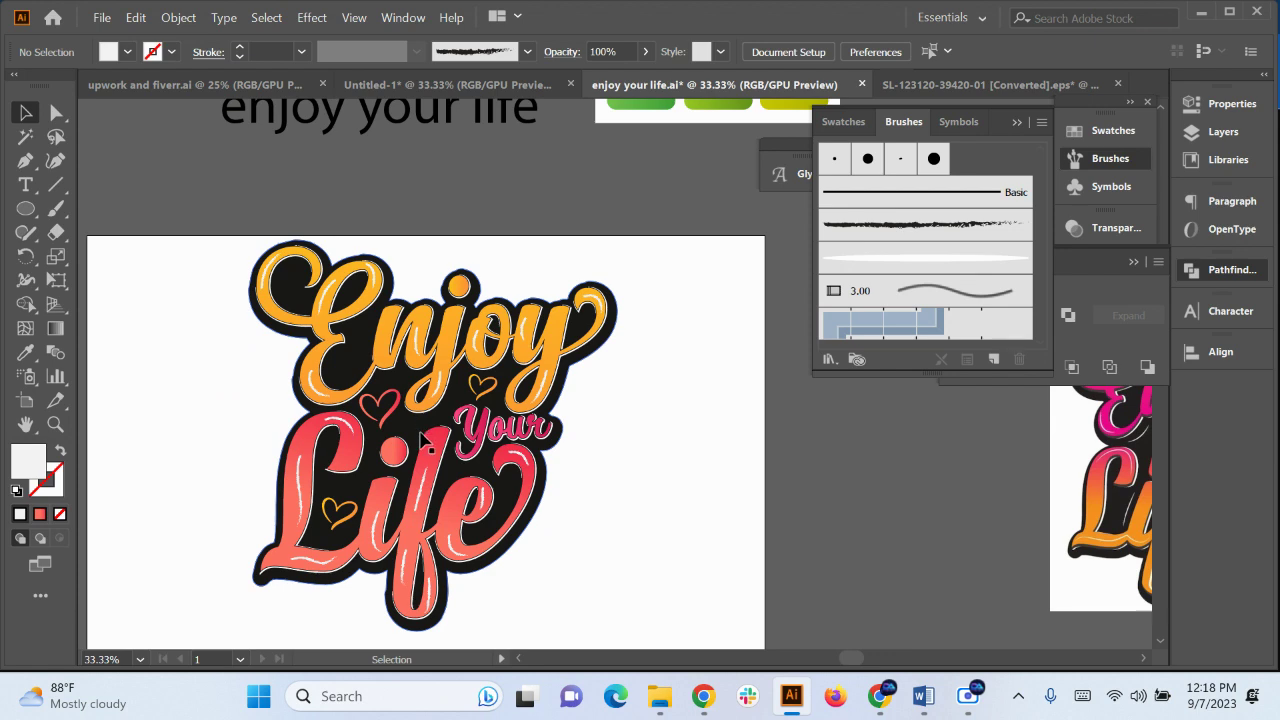
scroll(422, 440, up, 2)
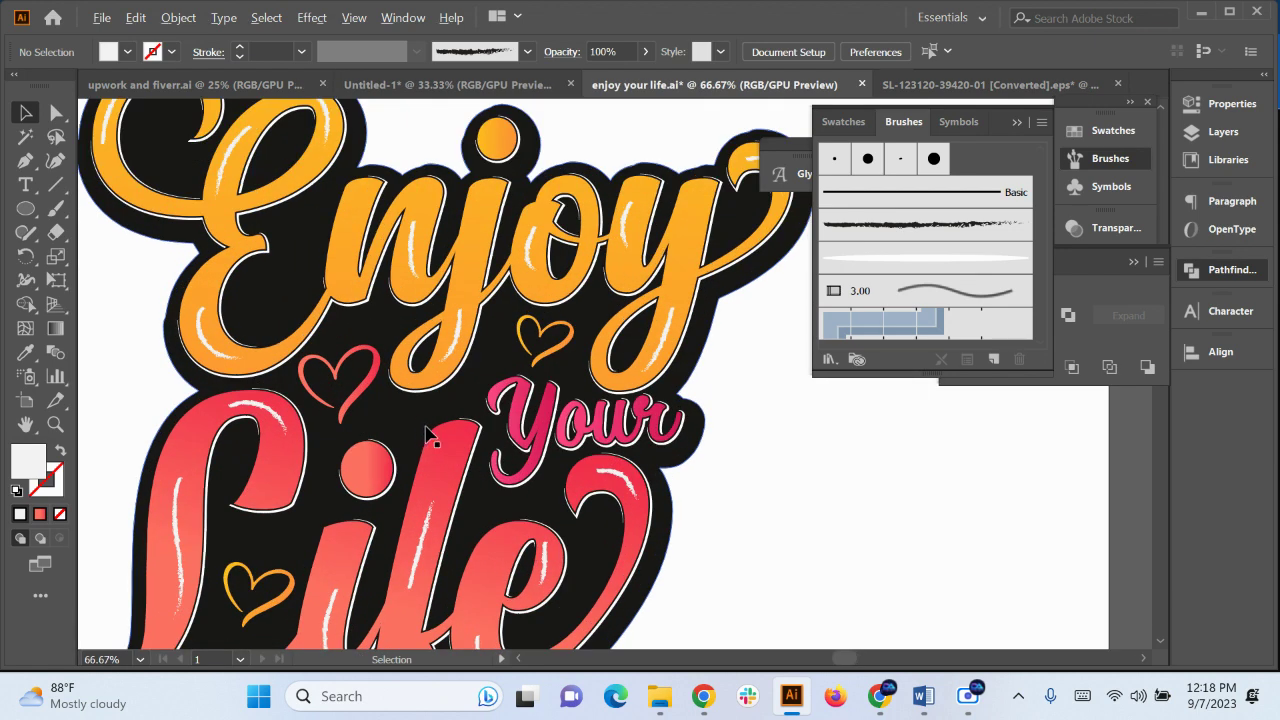
scroll(445, 288, up, 3)
click(499, 430)
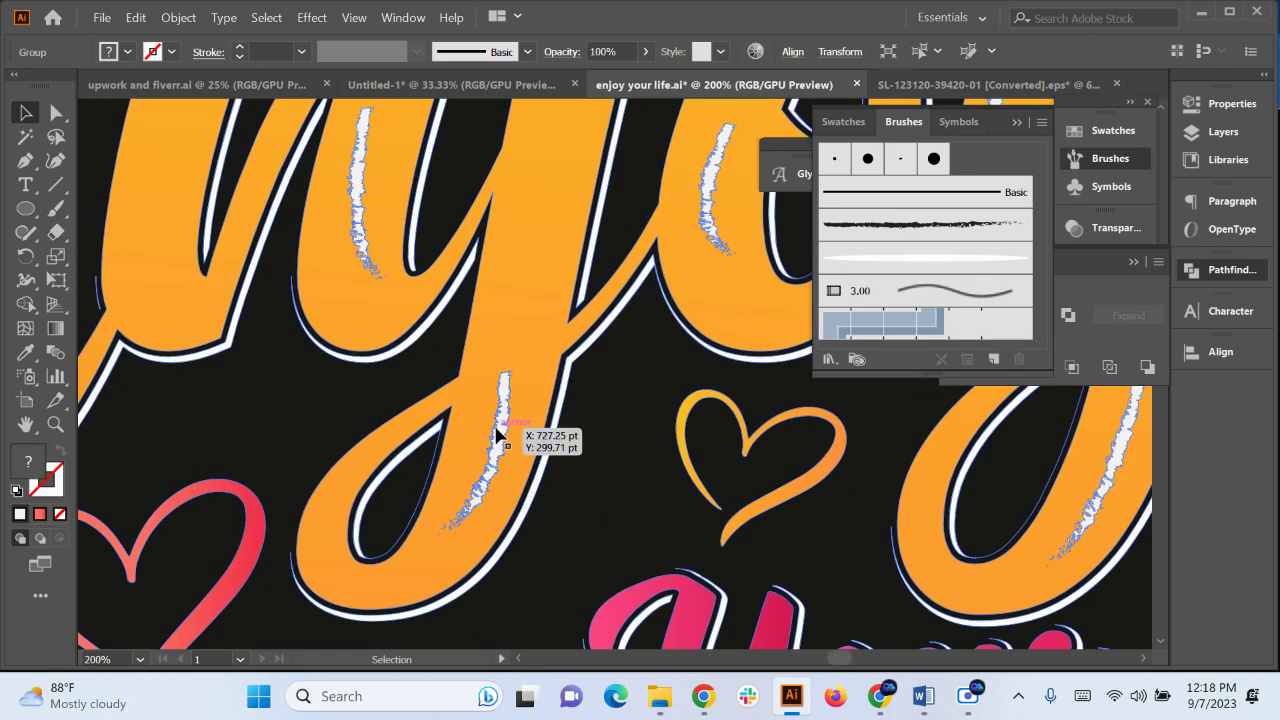
scroll(499, 432, down, 4)
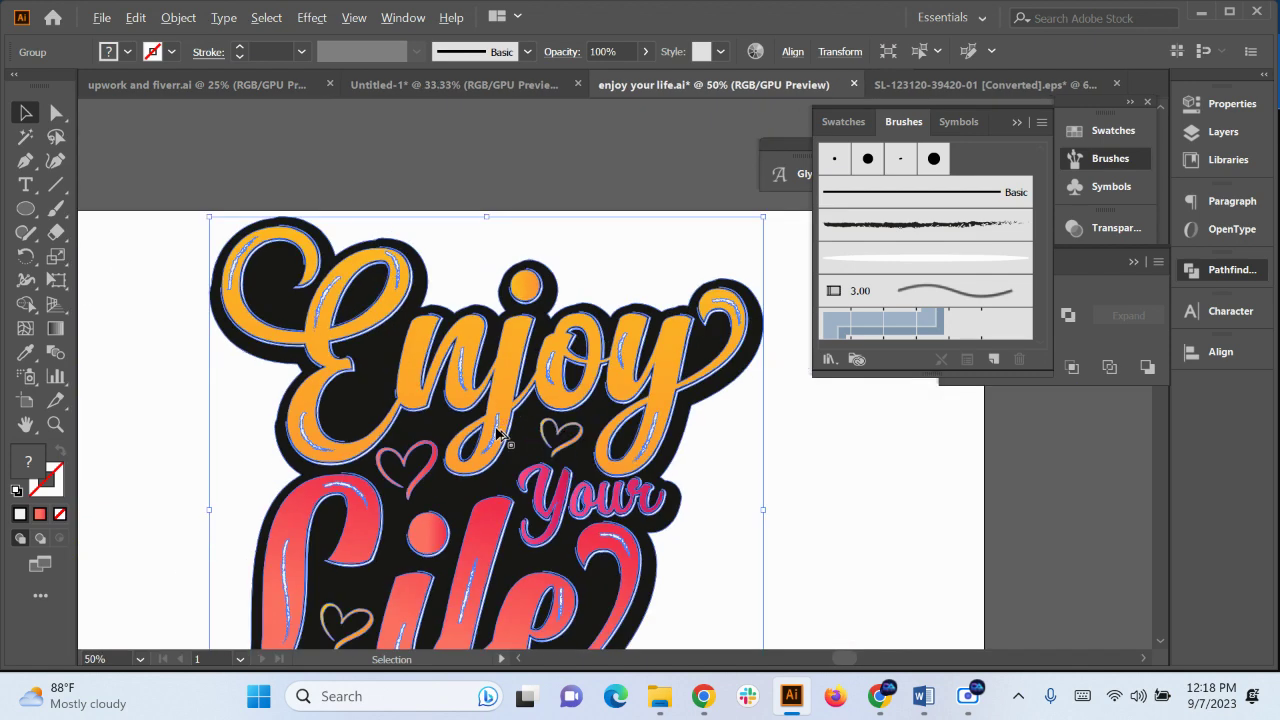
click(812, 494)
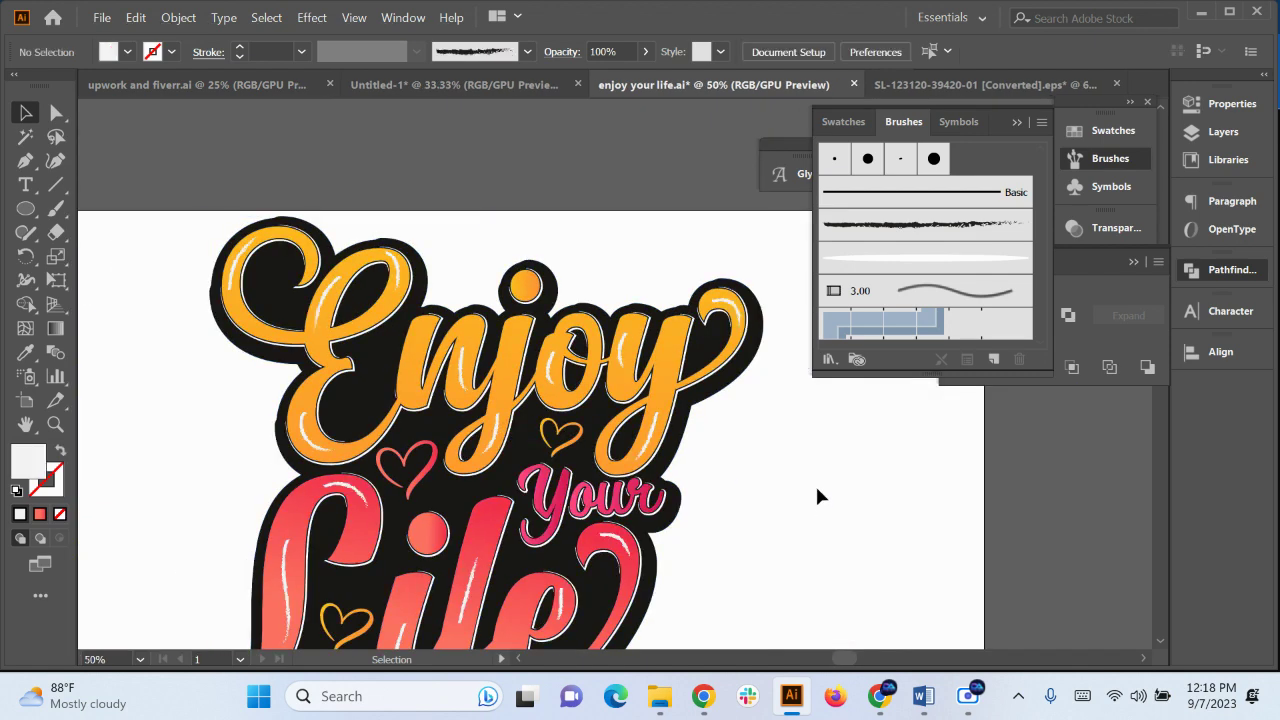
scroll(709, 480, up, 6)
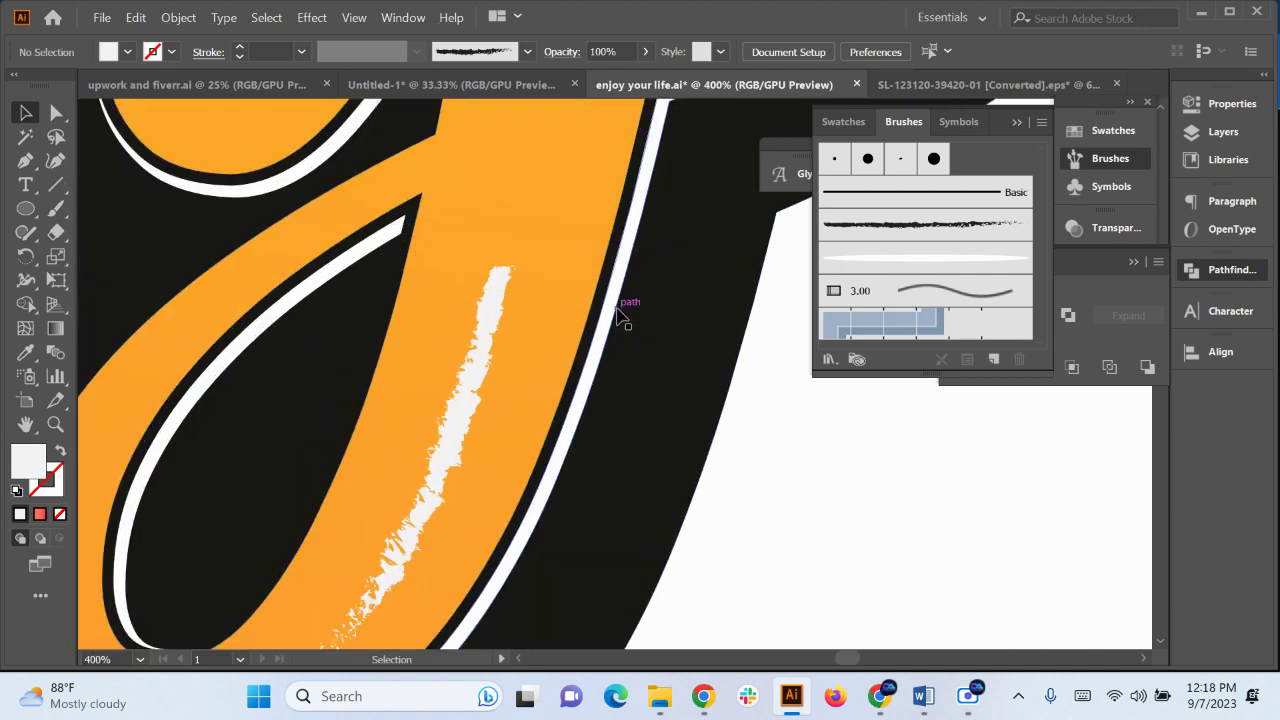
scroll(620, 315, down, 7)
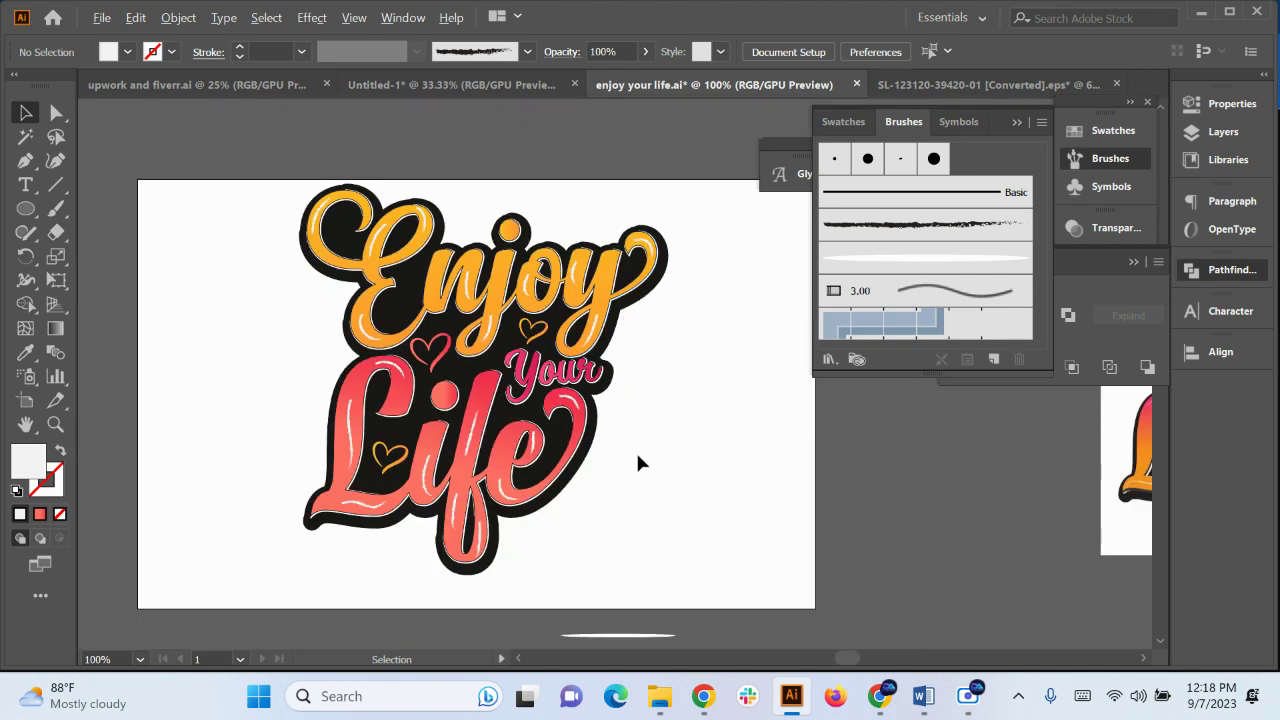
Move the grouped lettering slightly down and right to centre it on the artboard, and save the document
drag(478, 222, 493, 242)
click(733, 446)
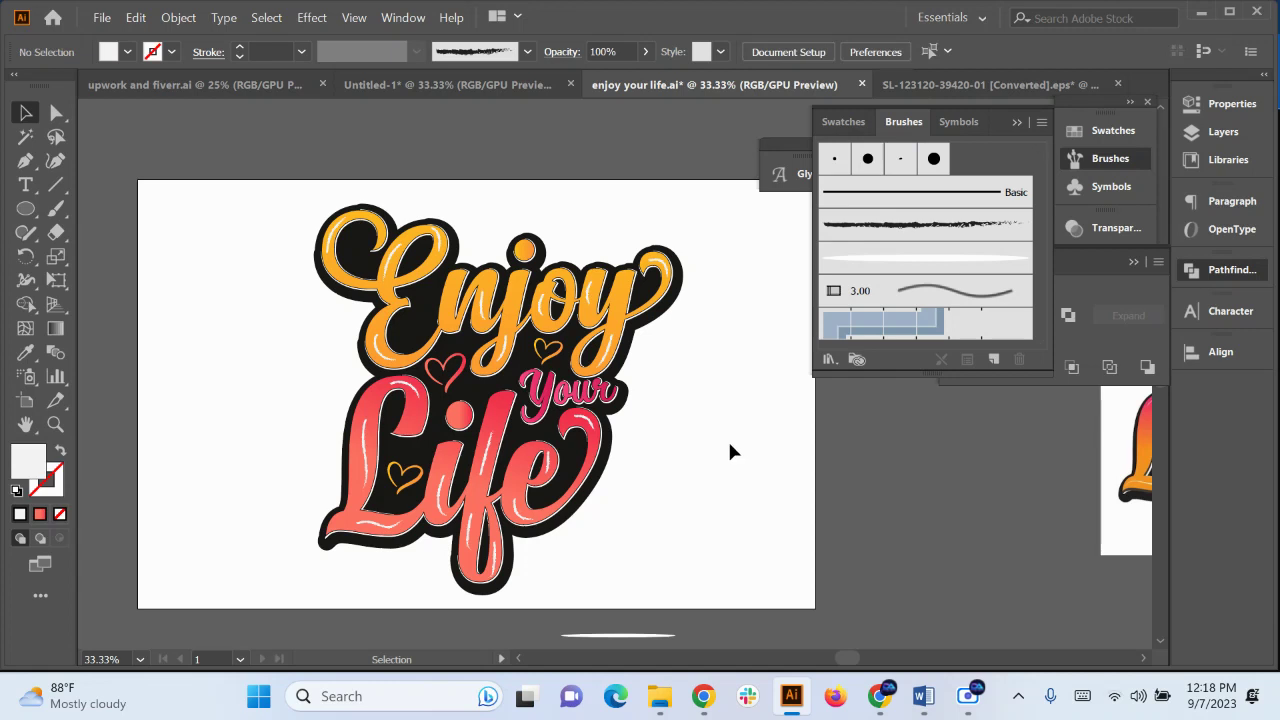
key(ctrl+s)
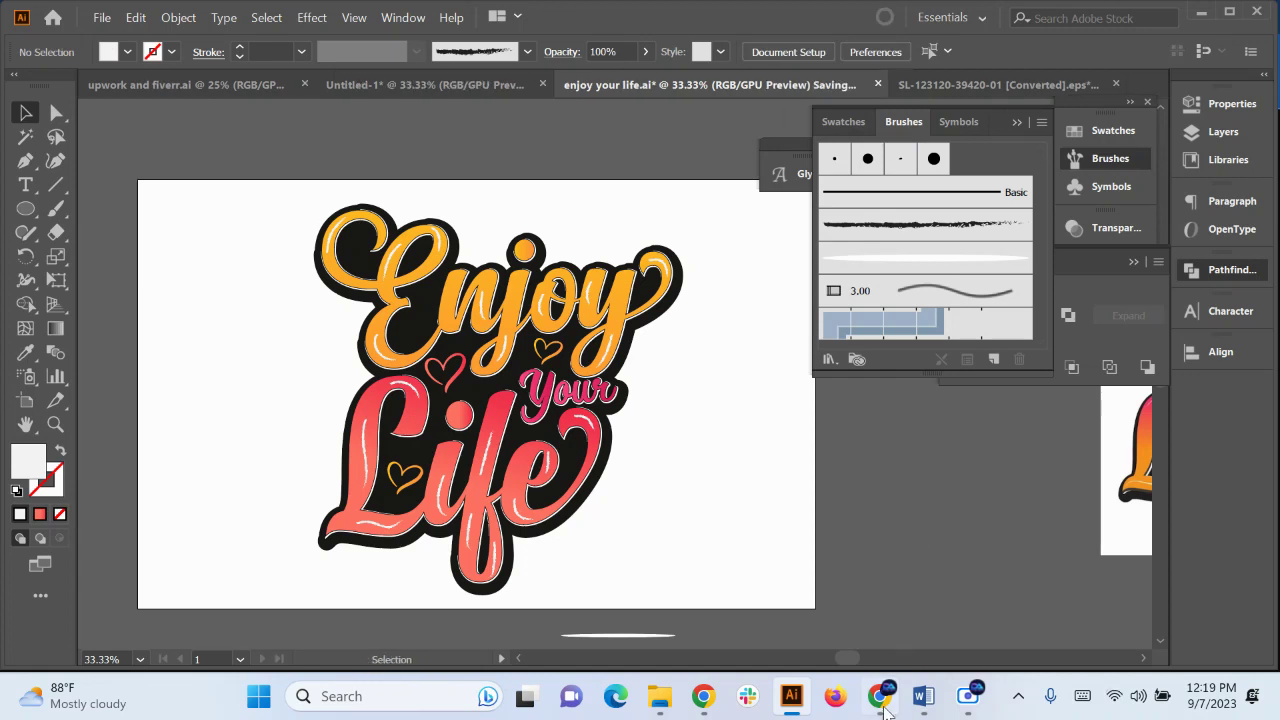
mouse_move(872, 680)
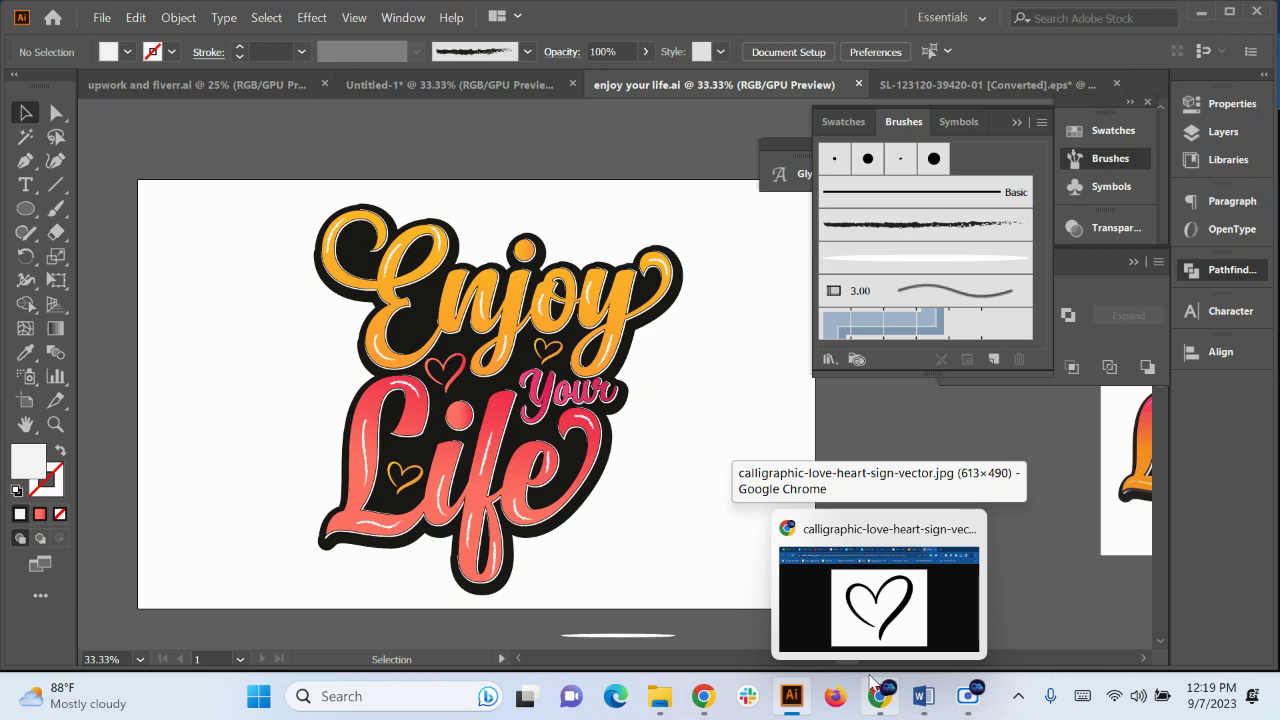
mouse_move(897, 705)
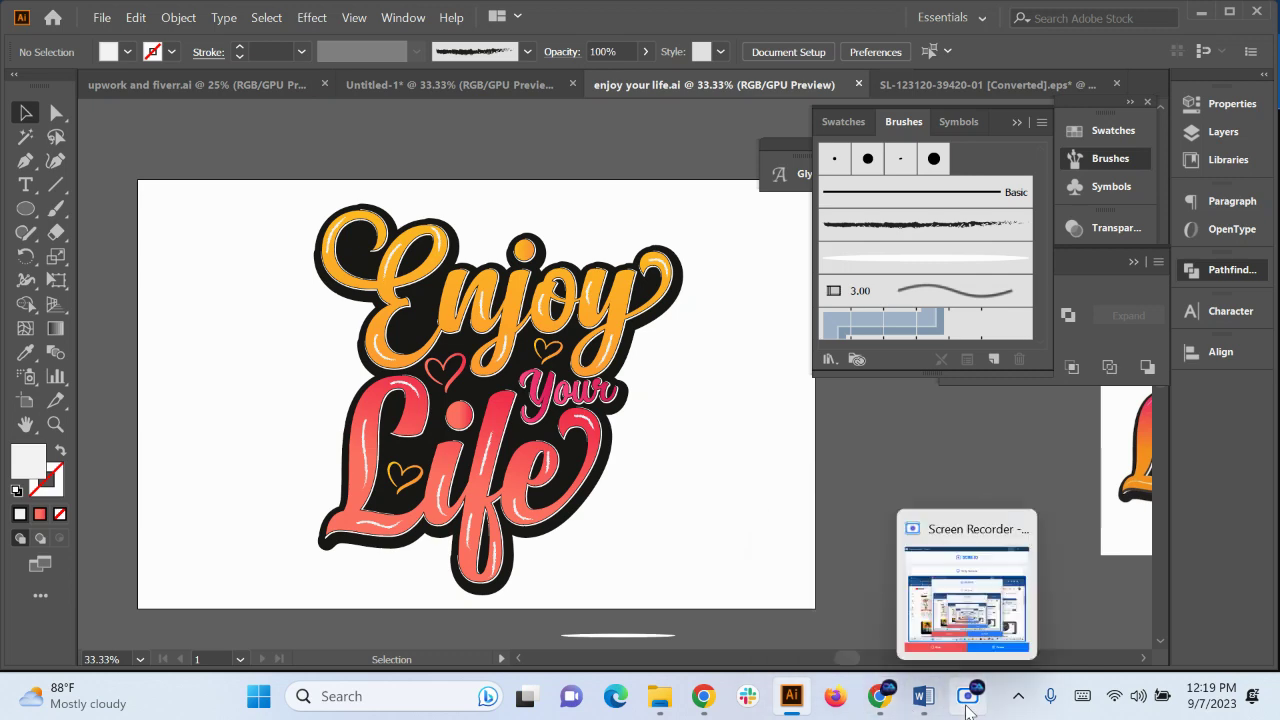